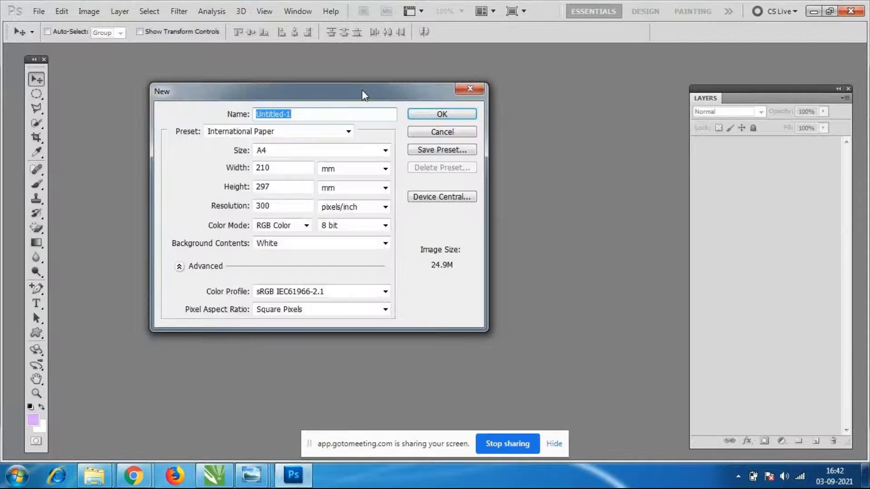
Switch to File Explorer and look through the images in the refference_images and photoshop folders.
drag(362, 90, 385, 87)
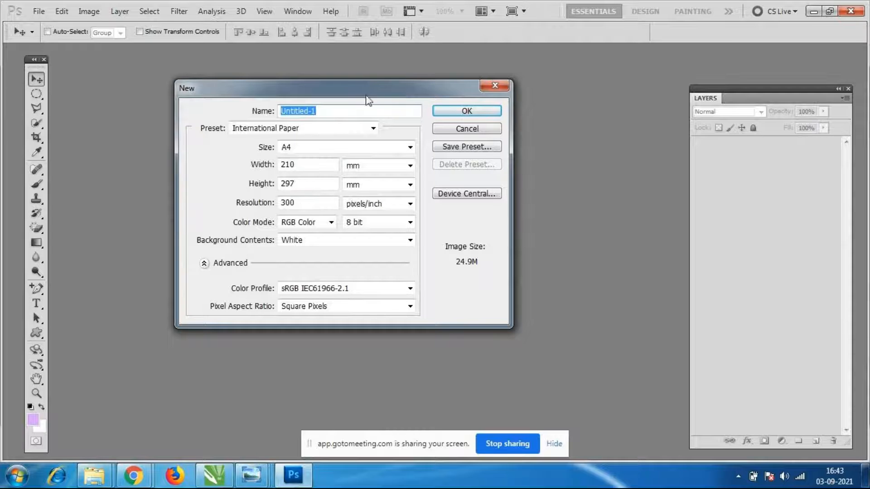
click(95, 475)
mouse_move(93, 480)
click(75, 423)
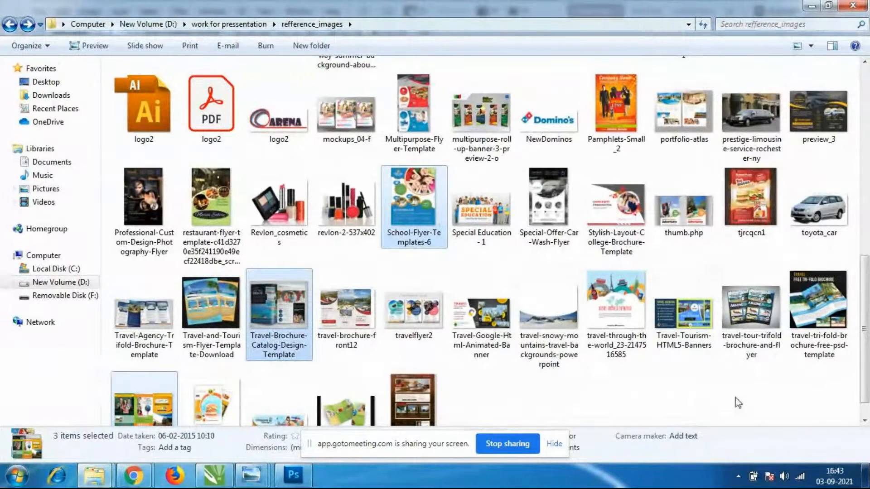
click(104, 480)
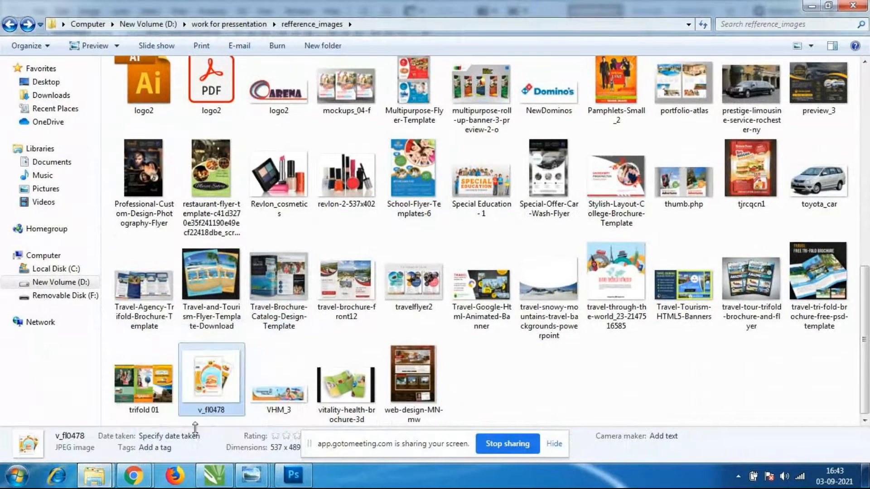
mouse_move(103, 480)
click(223, 414)
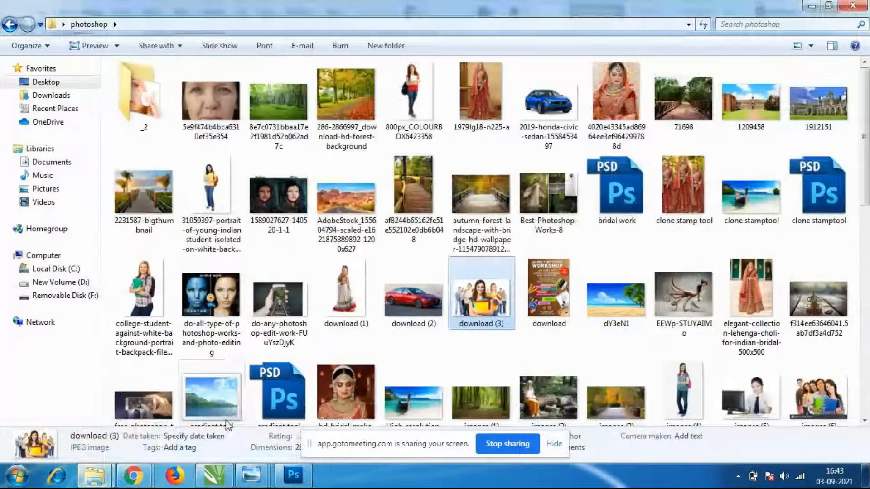
scroll(702, 323, down, 10)
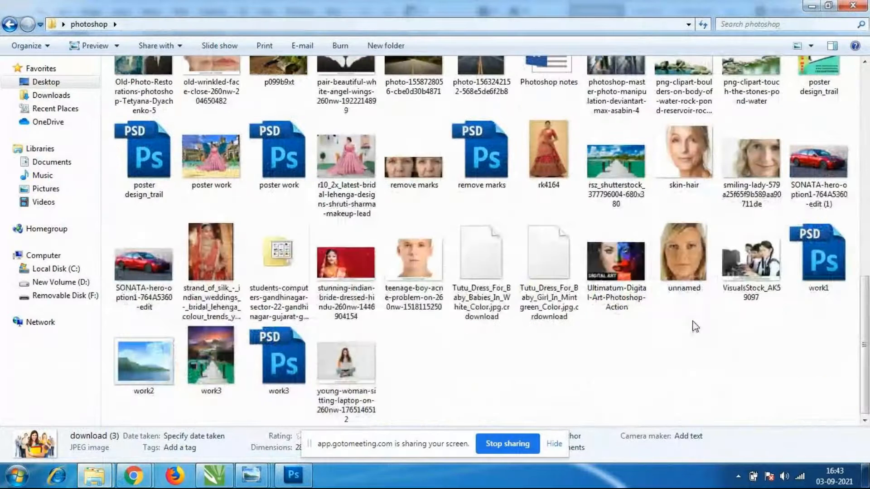
scroll(612, 342, up, 8)
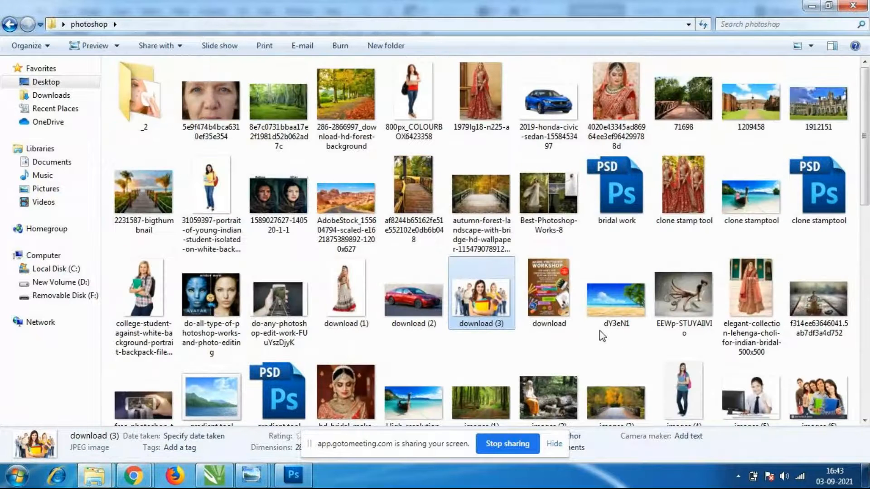
Return to the refference_images folder, open its final subfolder and view the work3 cosmetics flyer image.
mouse_move(95, 476)
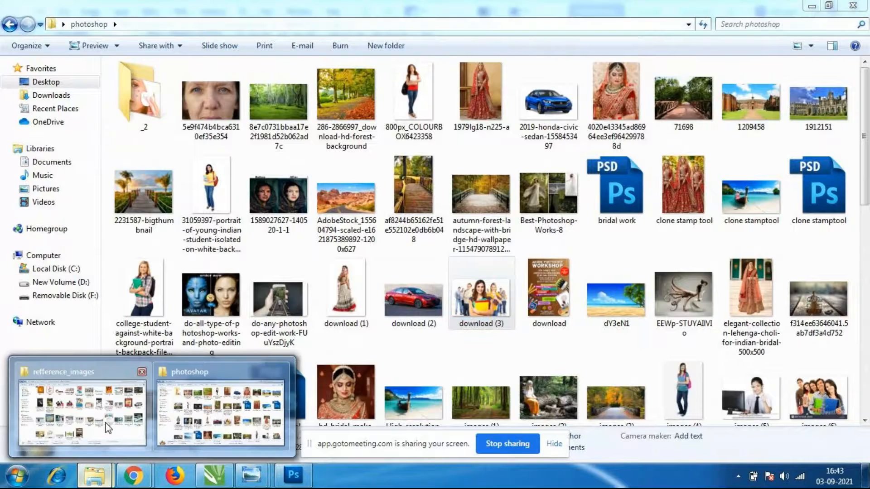
click(108, 427)
click(515, 401)
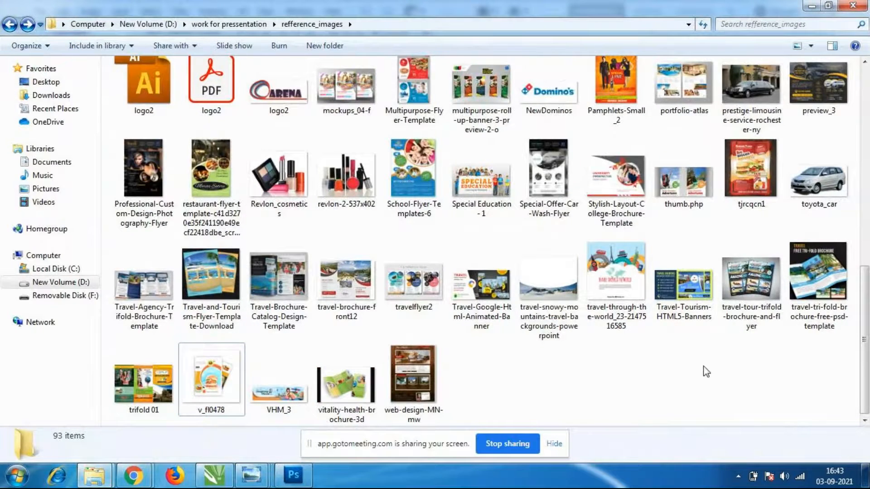
scroll(699, 364, up, 10)
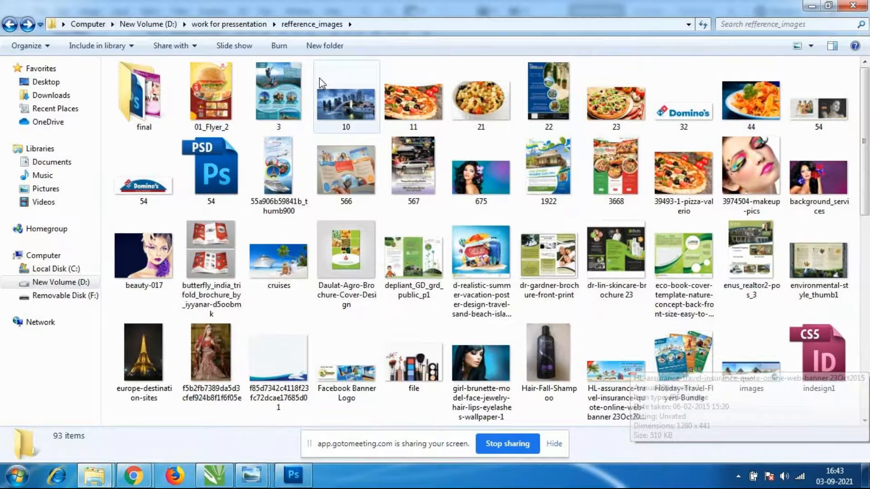
click(137, 100)
double_click(137, 100)
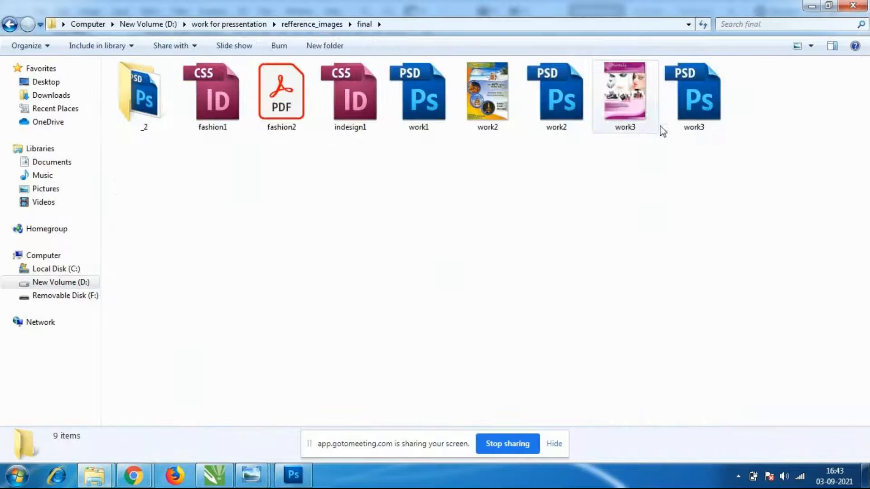
double_click(626, 106)
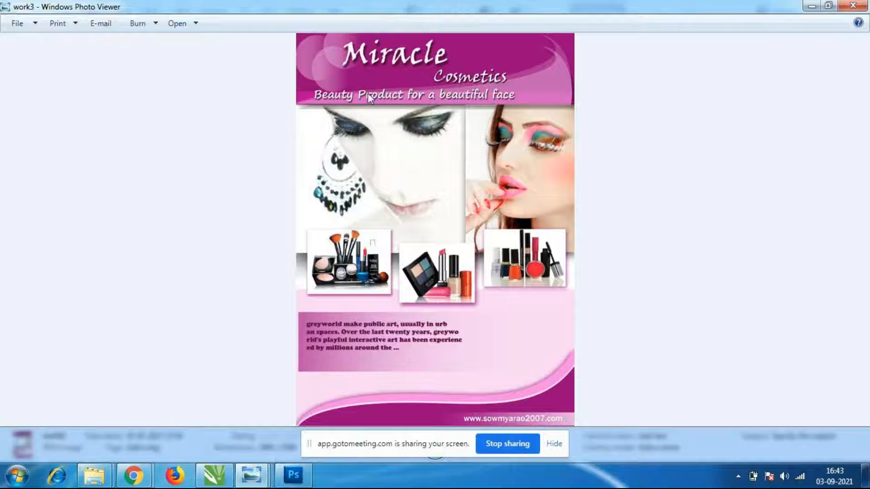
click(854, 7)
View the work2 travel flyer image in the final folder and close the viewer.
click(493, 93)
double_click(493, 93)
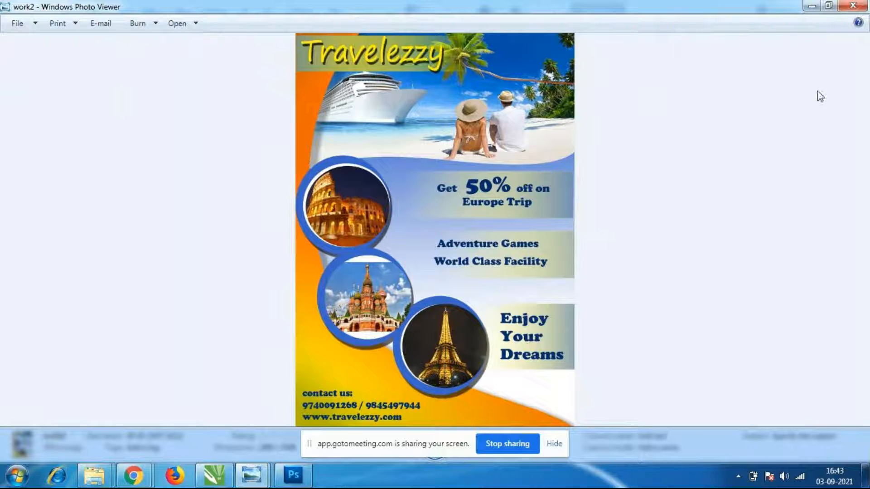
click(859, 7)
click(708, 272)
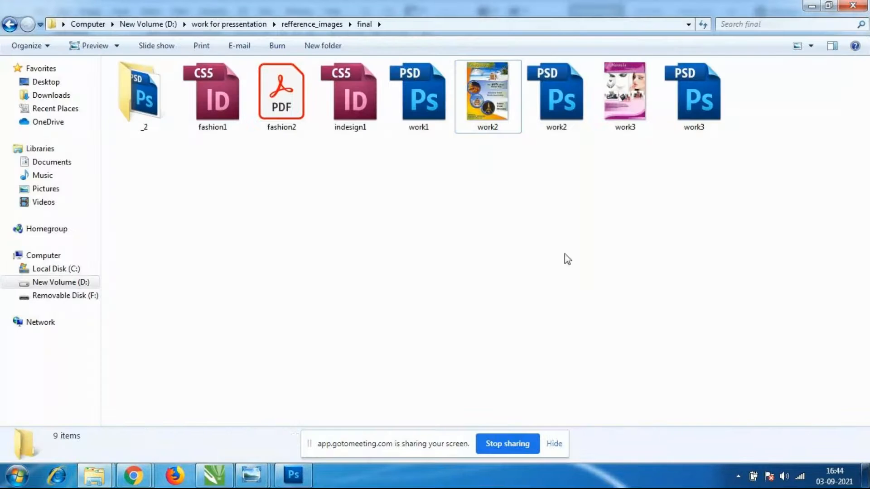
Go back to the refference_images folder and view the 566 brochure image.
right_click(397, 213)
click(413, 272)
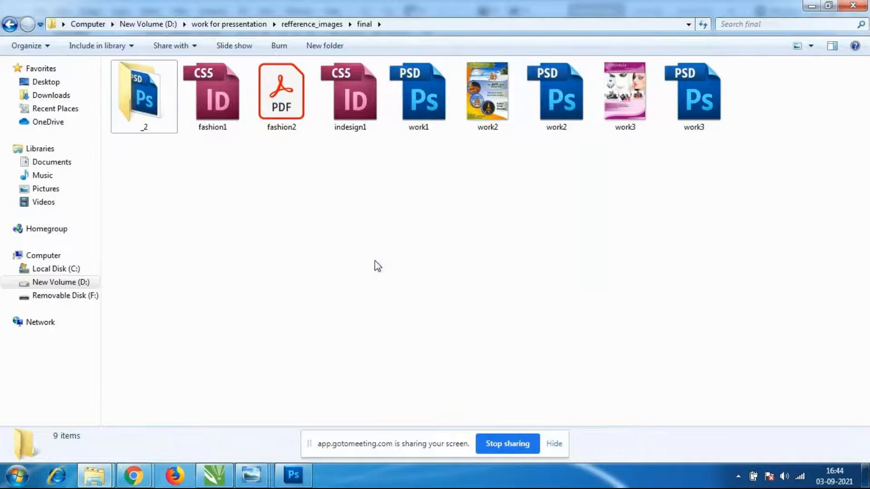
click(167, 97)
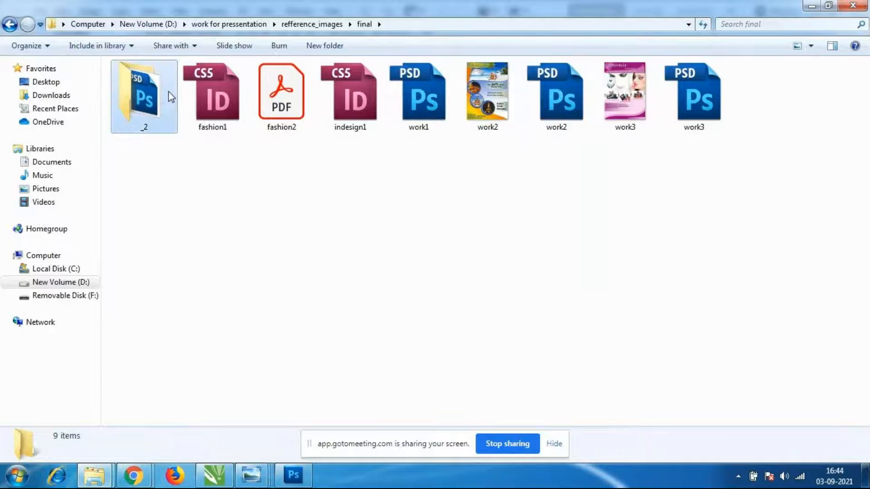
click(10, 24)
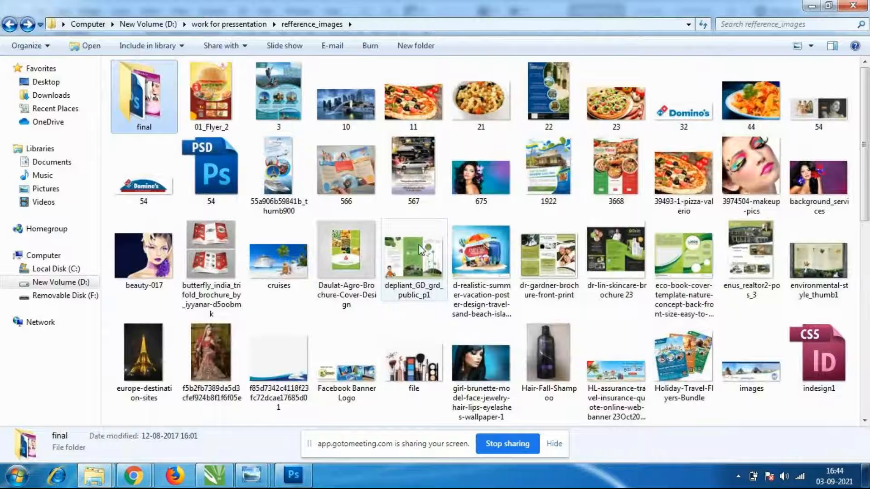
double_click(359, 168)
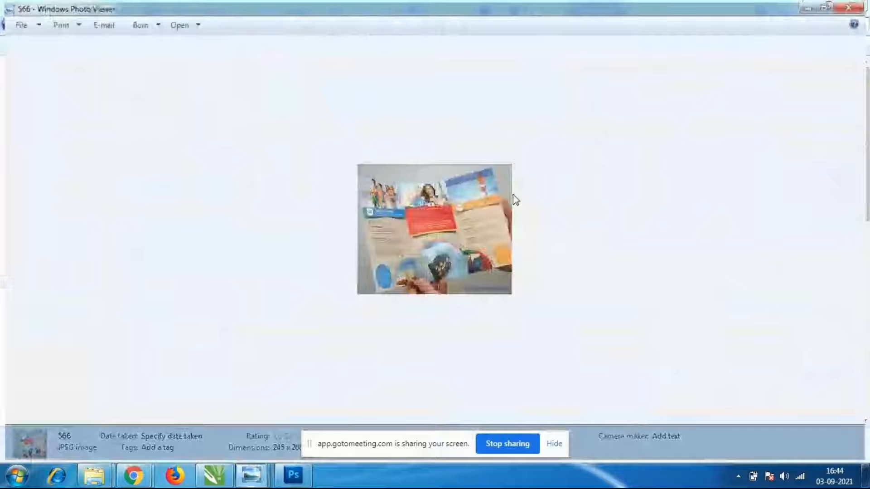
click(848, 7)
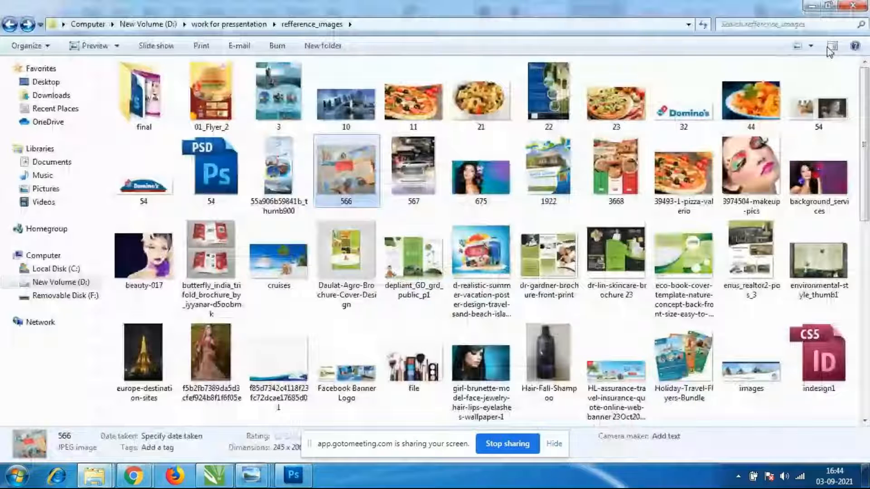
View the Travel-and-Tourism-Flyer-Template-Download image, open tjrcqcn1 and select the restaurant flyer template file.
scroll(829, 51, down, 10)
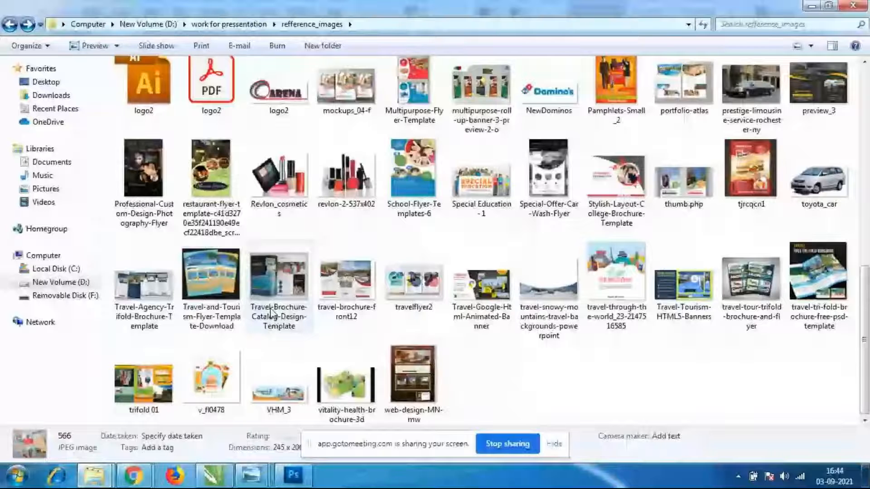
double_click(211, 282)
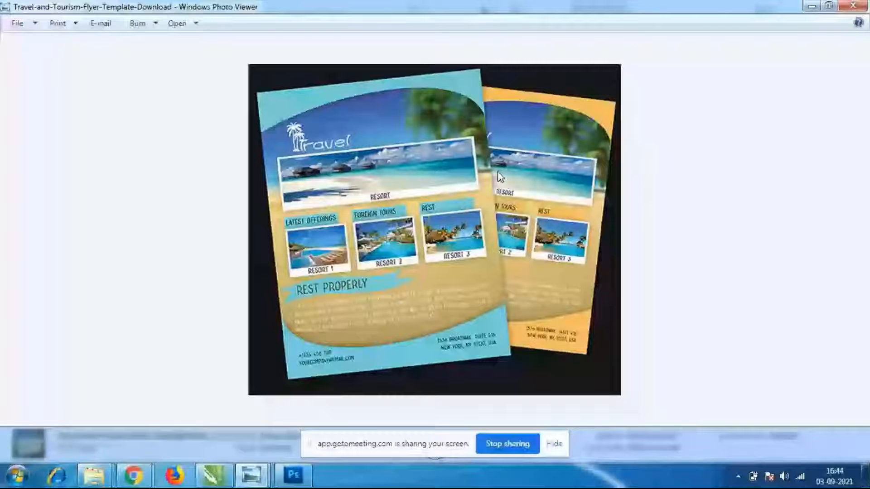
double_click(743, 206)
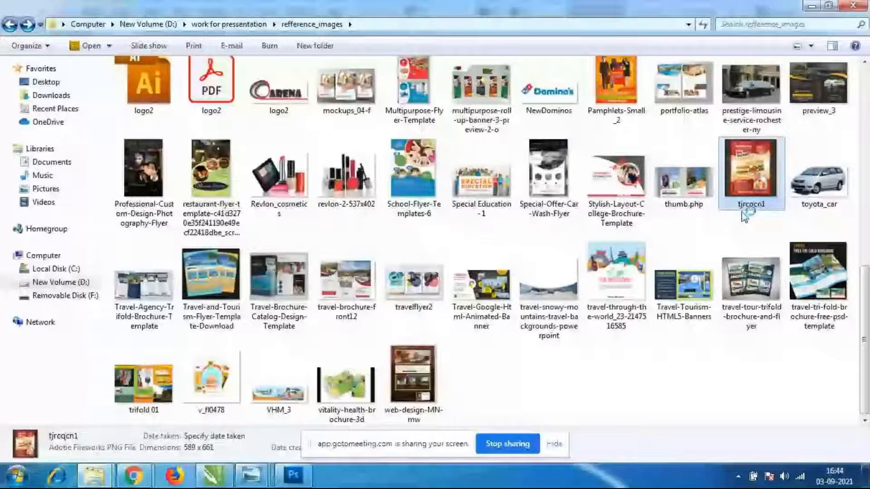
click(223, 185)
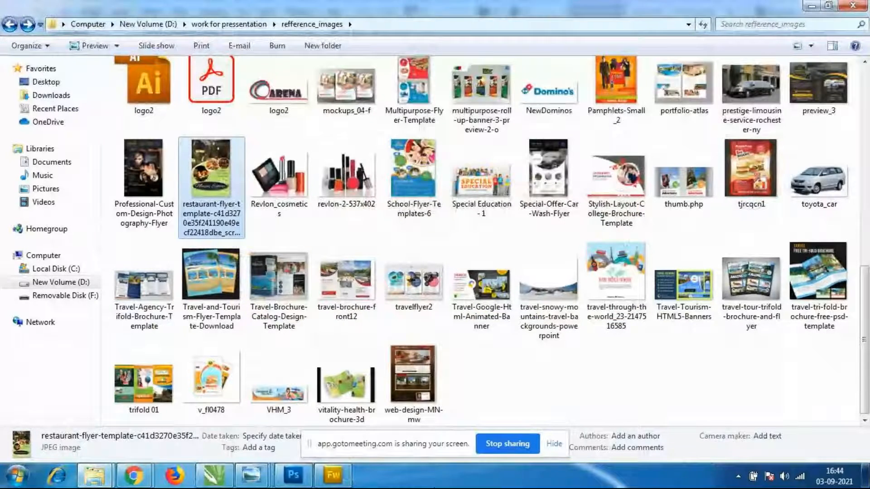
Create a white A4 document in Photoshop at 300 pixels/inch in RGB Color, and hide the screen-sharing notice.
click(293, 475)
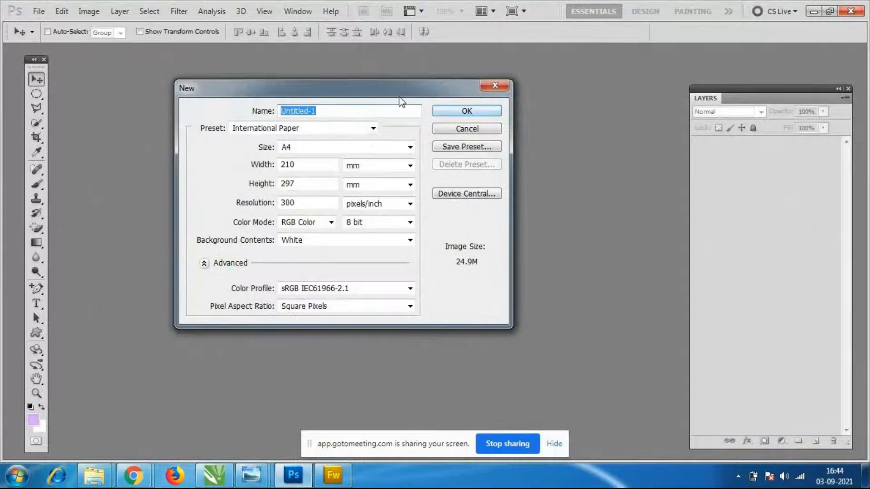
drag(395, 87, 424, 73)
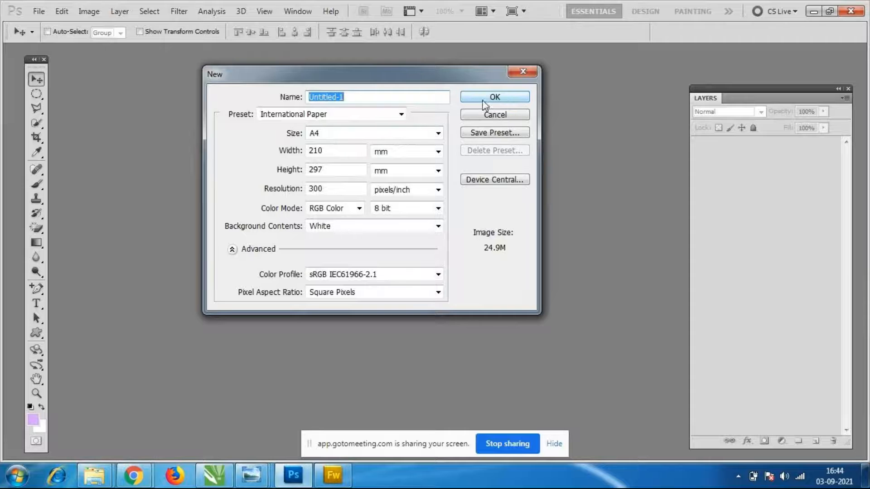
click(499, 97)
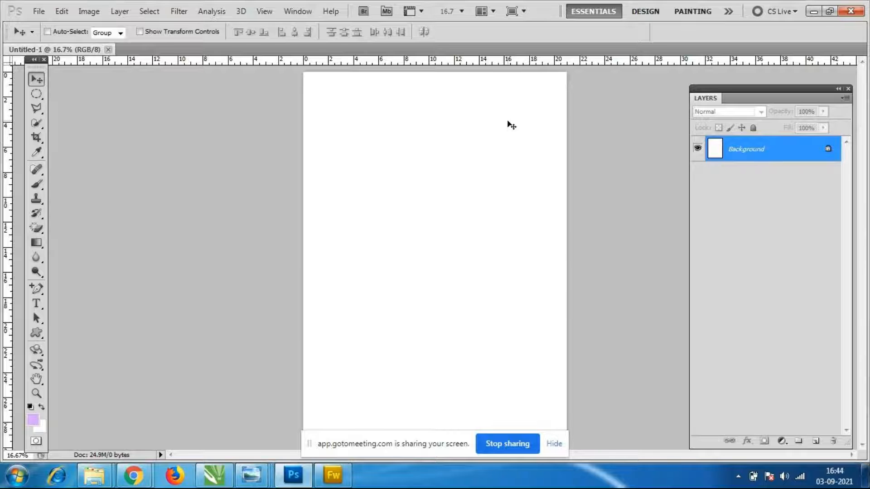
click(553, 444)
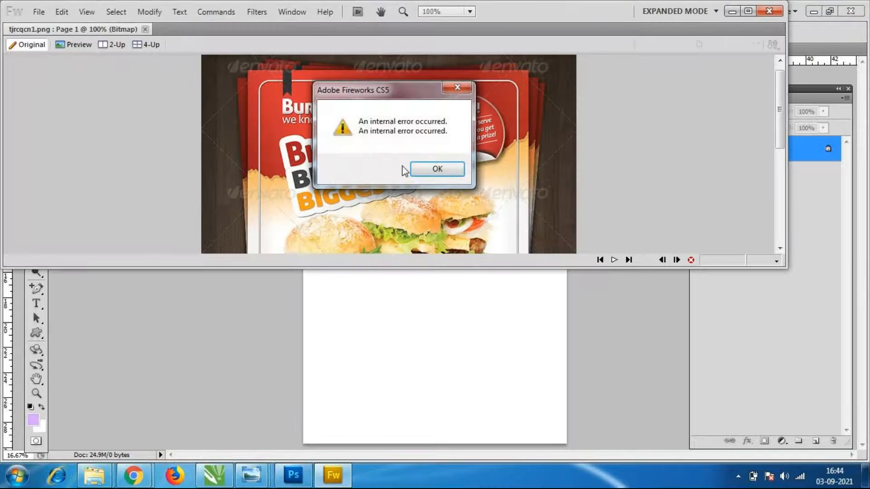
Dismiss the Adobe Fireworks CS5 error messages and start Windows Task Manager.
click(443, 174)
right_click(416, 486)
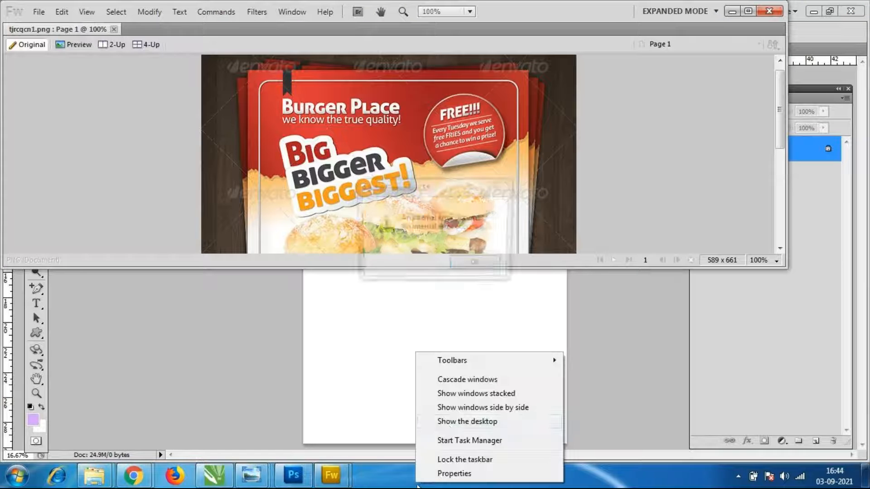
click(465, 269)
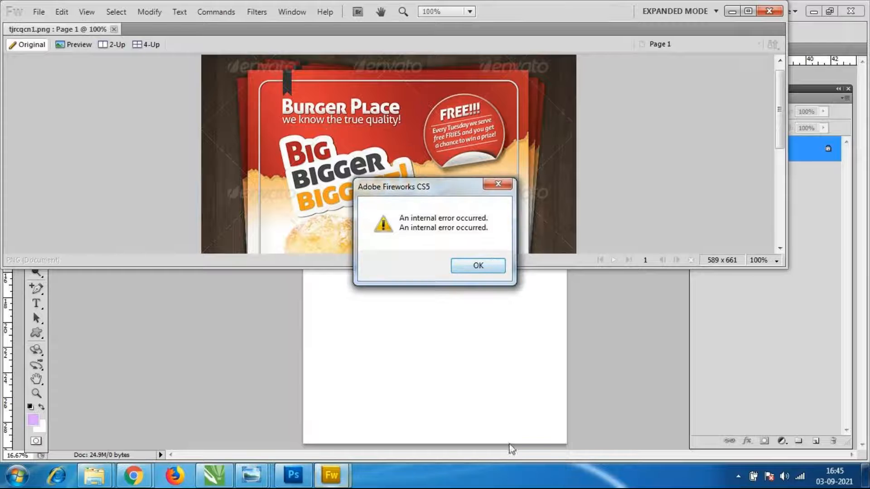
right_click(450, 480)
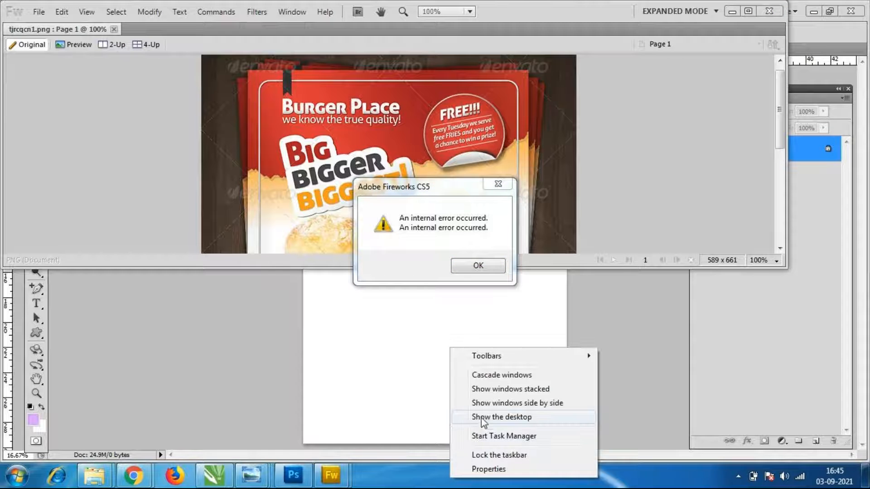
click(485, 436)
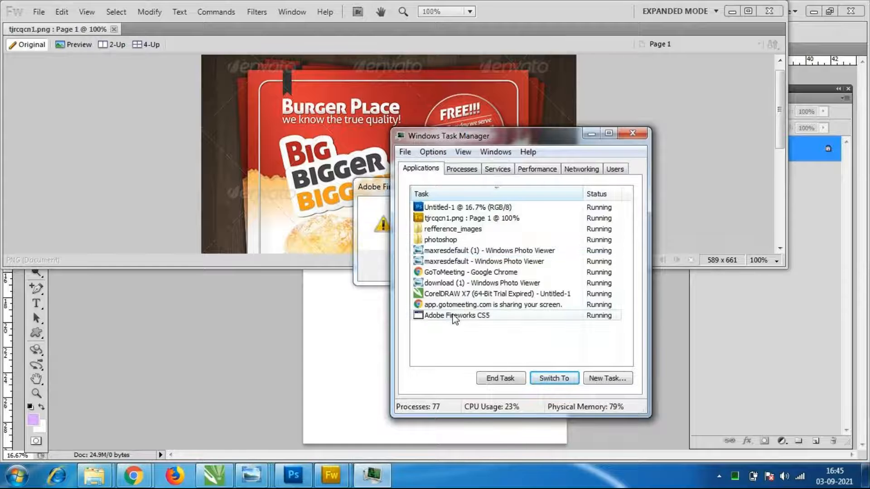
End the tjrcqcn1.png task and force the unresponsive Adobe Fireworks CS5 to close, and switch back to Photoshop.
click(453, 219)
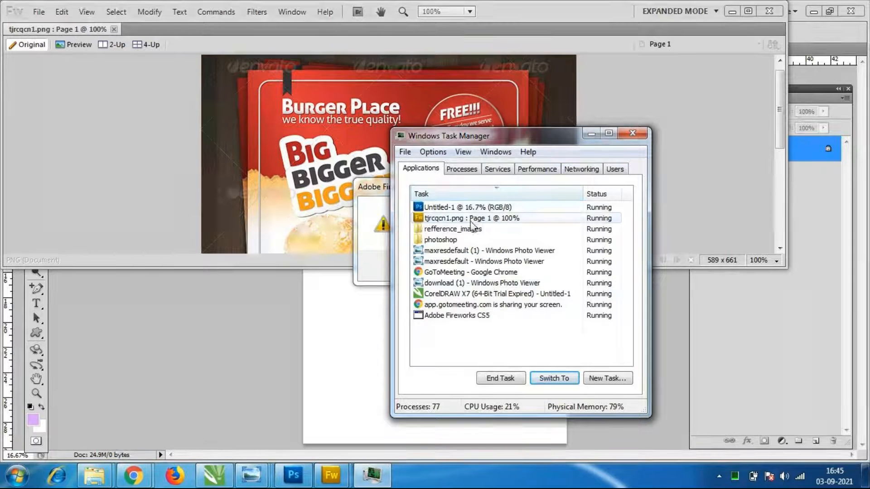
click(503, 380)
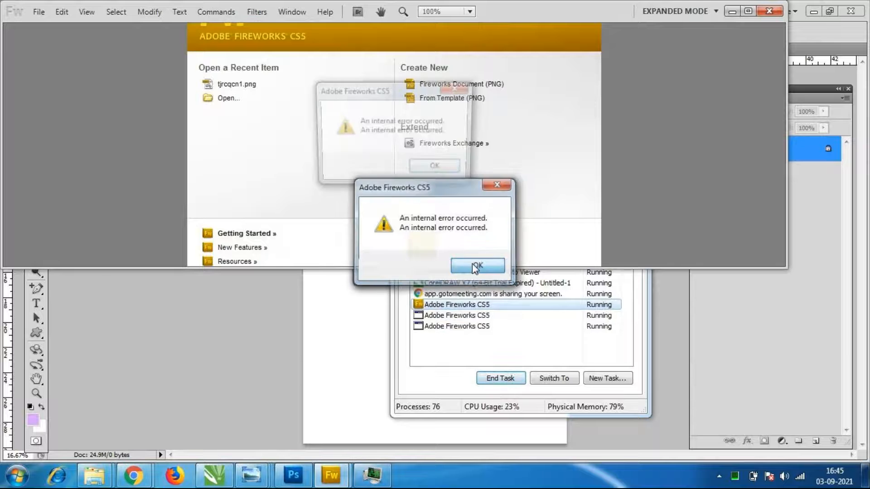
click(446, 169)
click(503, 380)
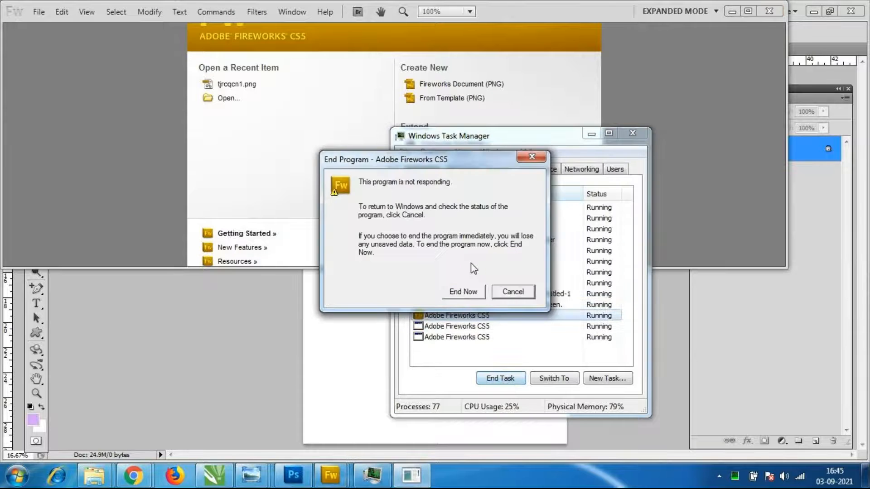
click(465, 295)
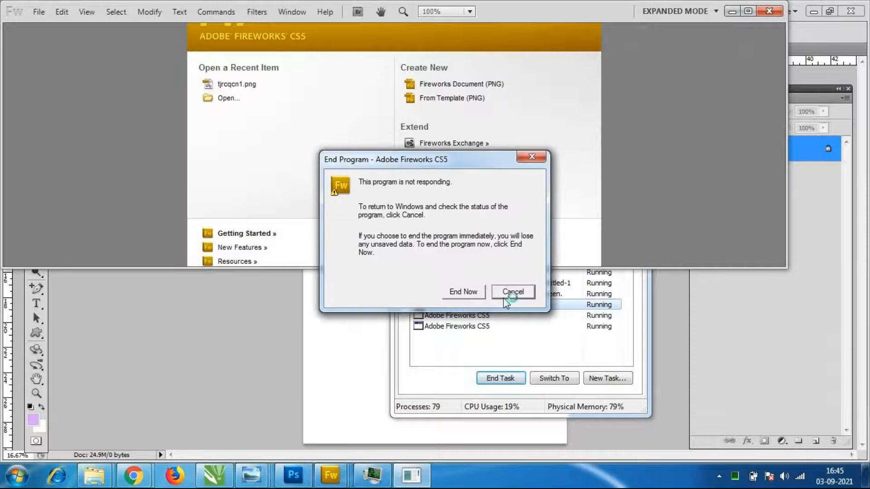
click(465, 294)
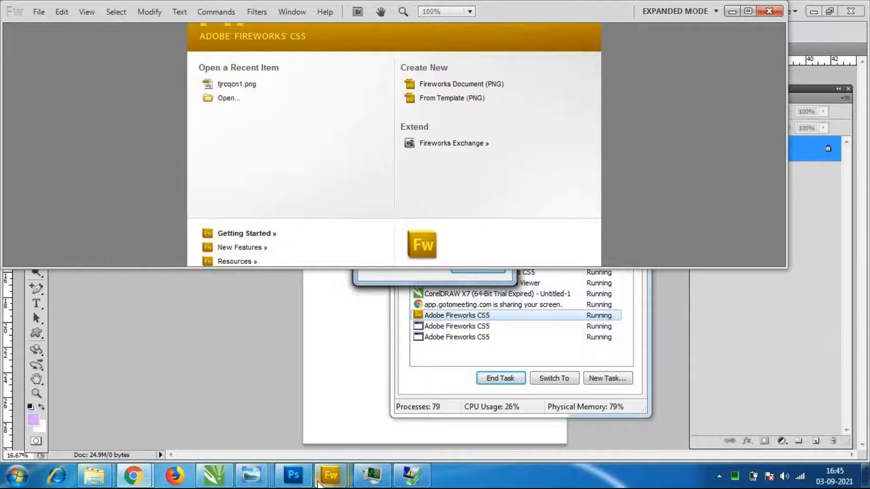
click(297, 480)
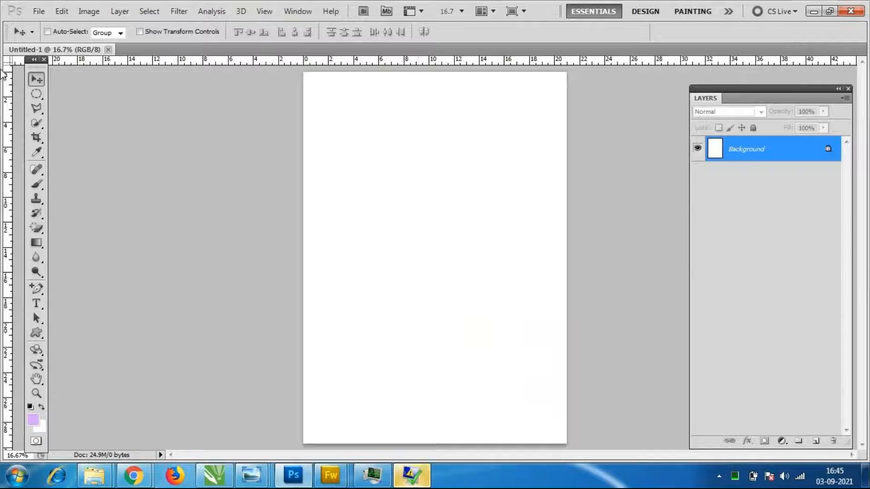
Try a wavy Pen tool path running across the upper part of the page from one side edge to the other.
click(36, 94)
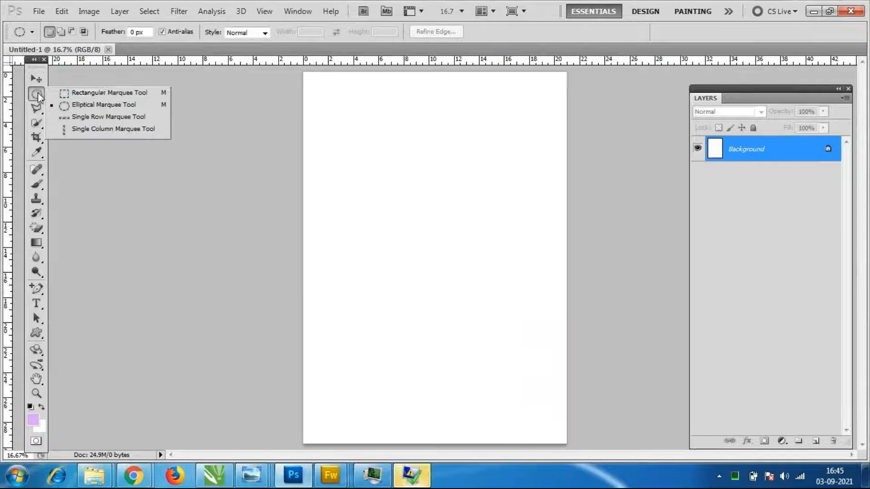
click(110, 92)
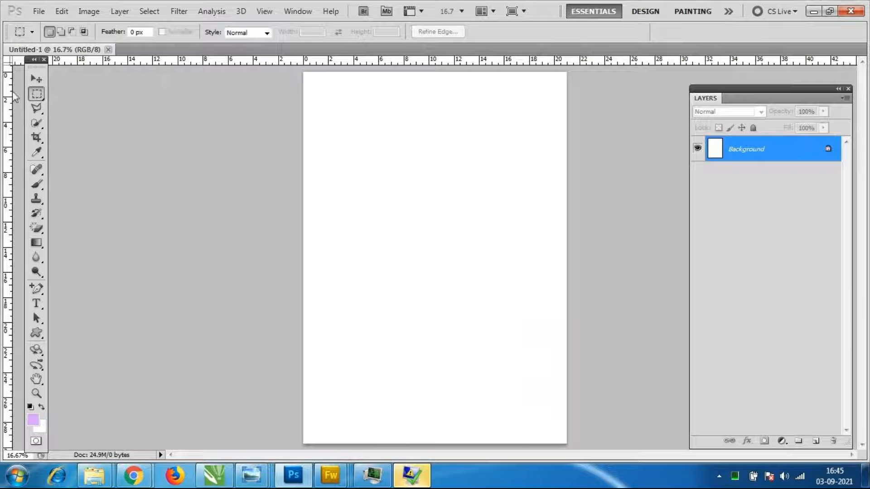
click(36, 79)
click(36, 288)
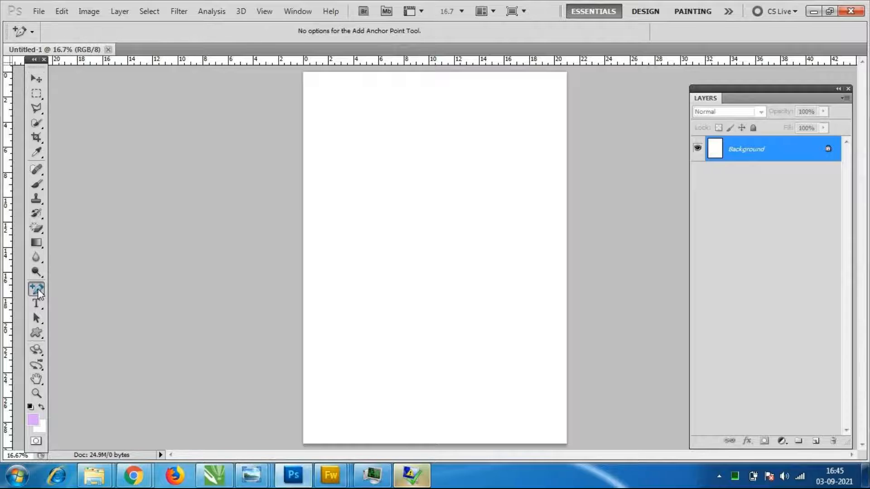
click(89, 292)
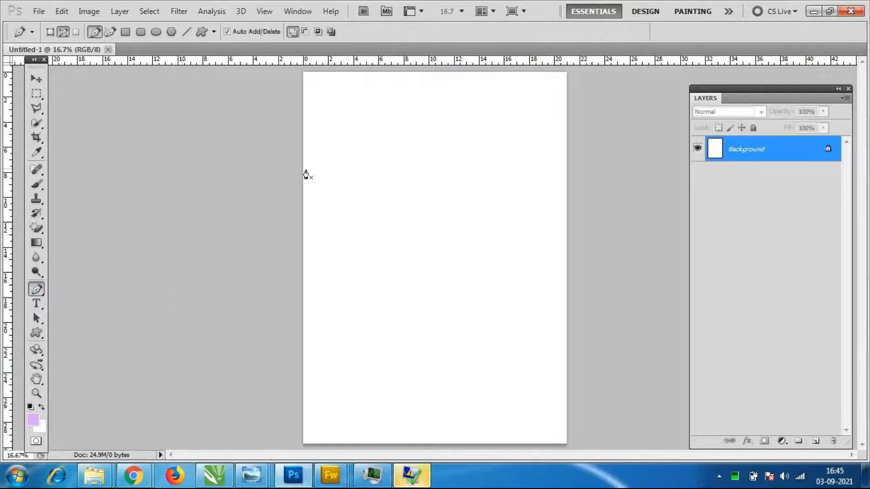
click(303, 165)
drag(414, 163, 449, 181)
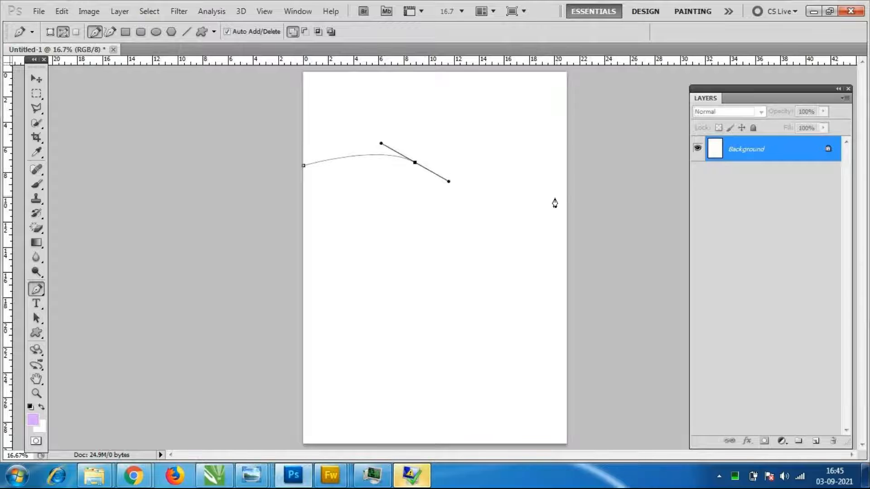
drag(566, 155, 595, 123)
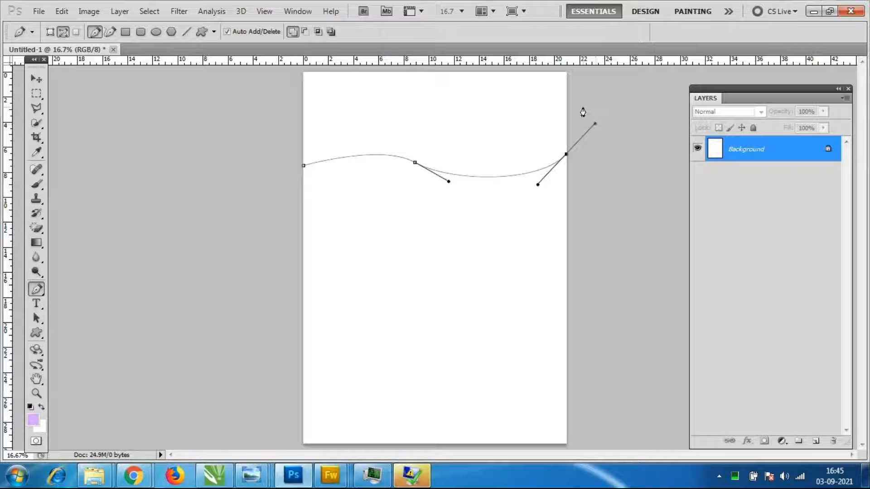
Extend the wavy path around the page's upper corners, convert it to a selection and deselect it.
click(586, 77)
click(534, 69)
click(356, 68)
click(303, 70)
click(281, 75)
click(276, 127)
click(282, 139)
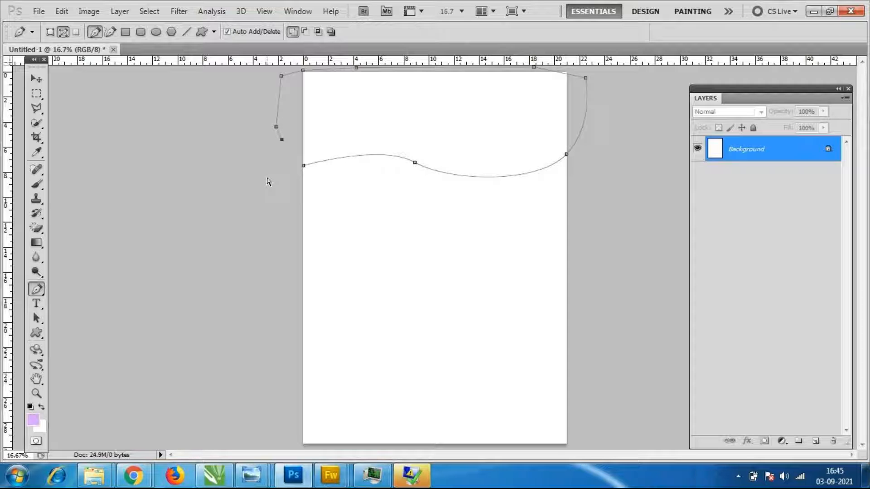
key(ctrl+Return)
key(ctrl+d)
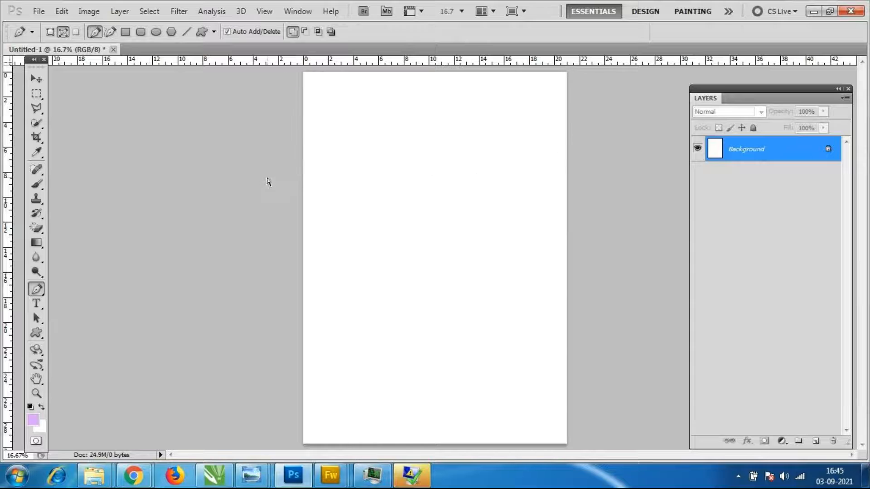
Add a new layer and make a full-width rectangular selection about 5 cm high along the page's top edge.
click(815, 441)
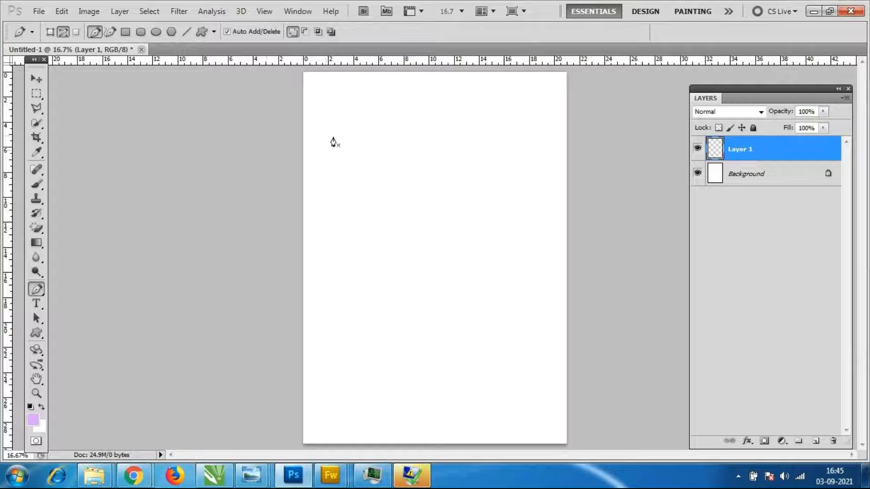
click(36, 94)
right_click(38, 94)
click(72, 95)
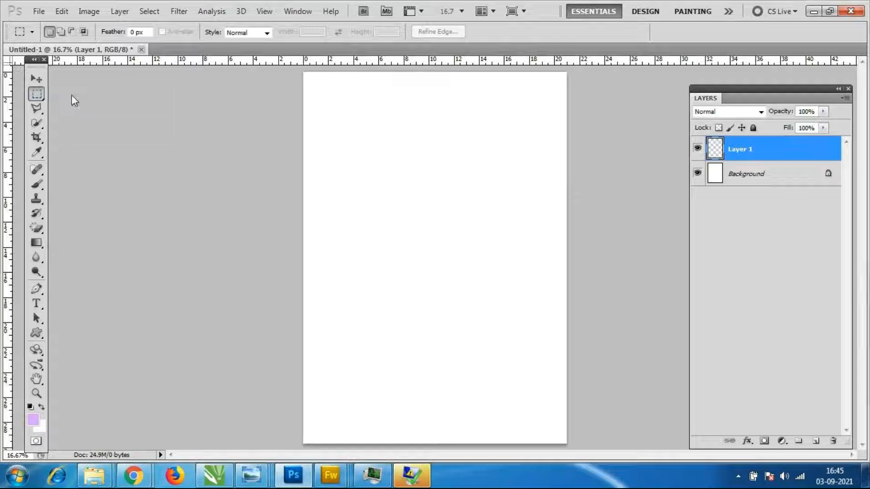
drag(301, 72, 566, 137)
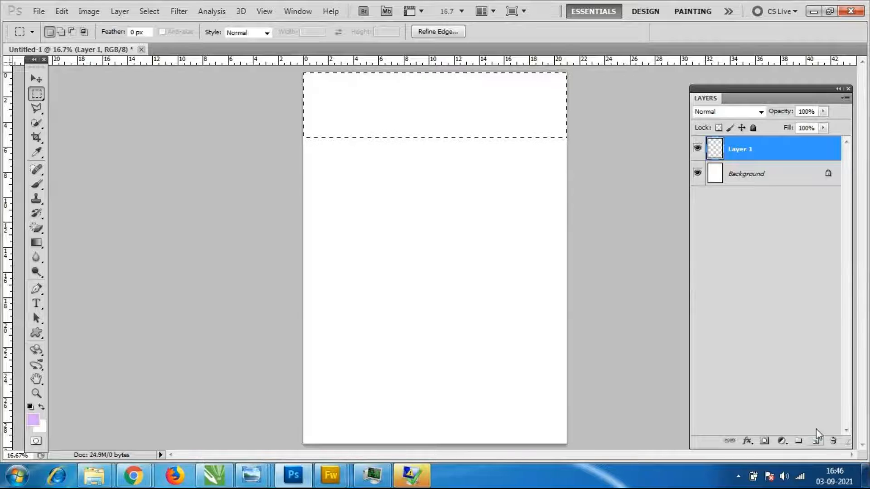
Set up the Gradient tool with the white-to-dark-blue preset as a linear gradient.
click(37, 244)
right_click(36, 243)
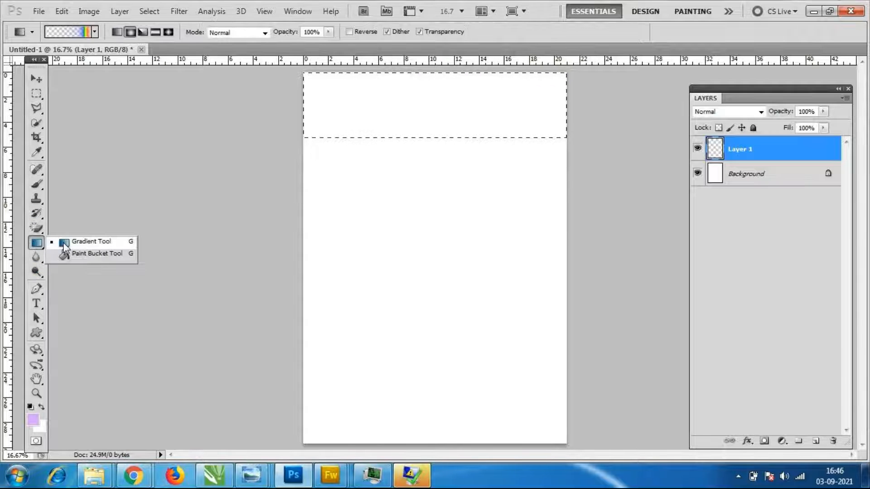
click(91, 242)
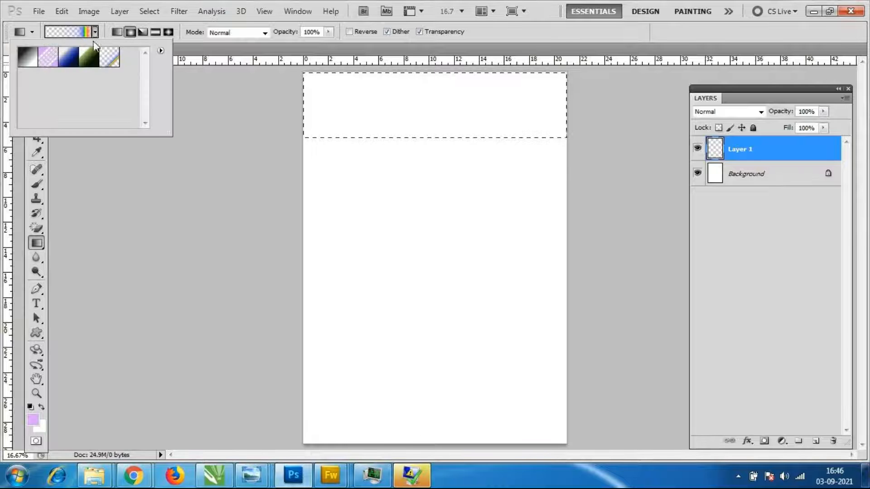
click(62, 59)
Try gradient fills of different lengths and directions in the selected header band, undoing each one.
drag(384, 77, 380, 213)
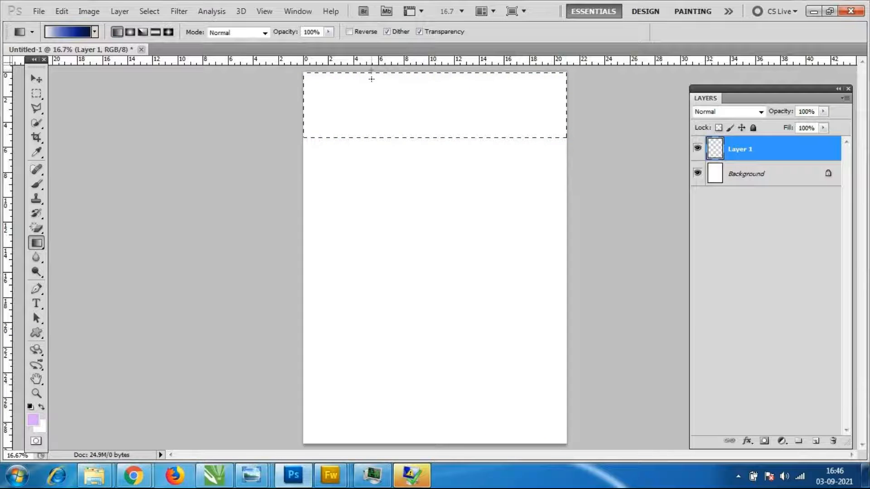
key(ctrl+z)
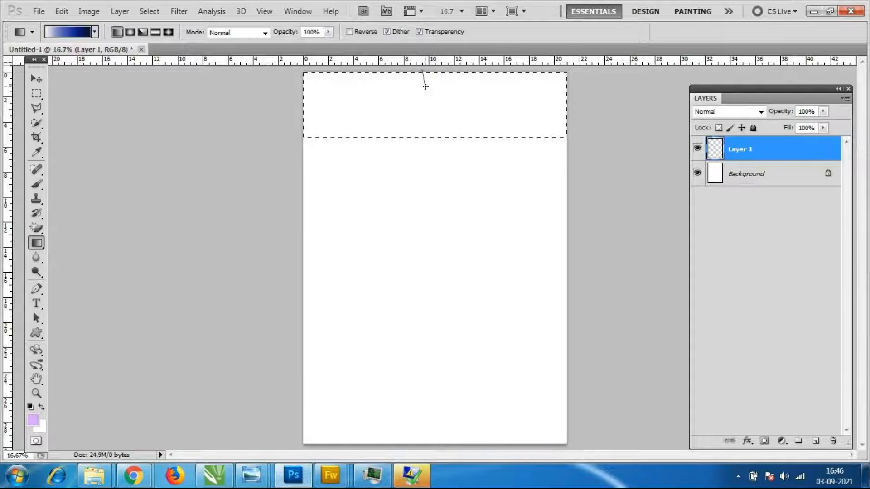
drag(422, 71, 425, 86)
key(ctrl+z)
drag(280, 105, 455, 118)
key(ctrl+z)
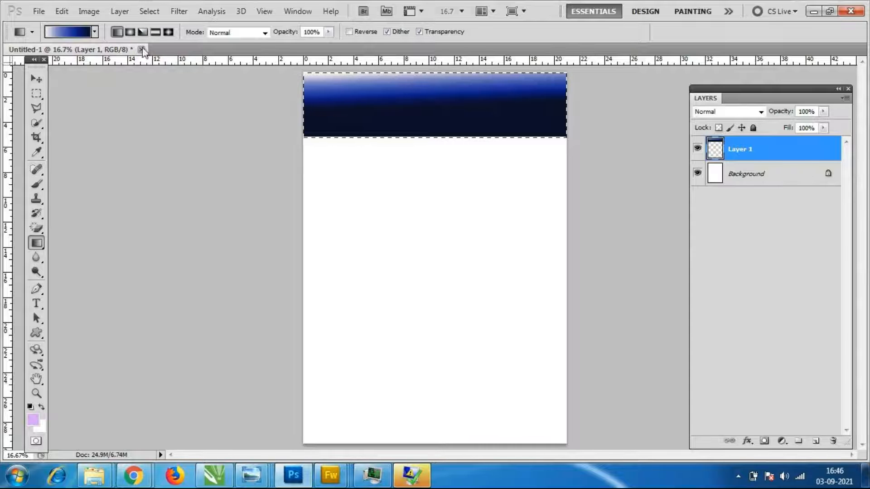
key(ctrl+z)
drag(392, 133, 392, 135)
key(ctrl+z)
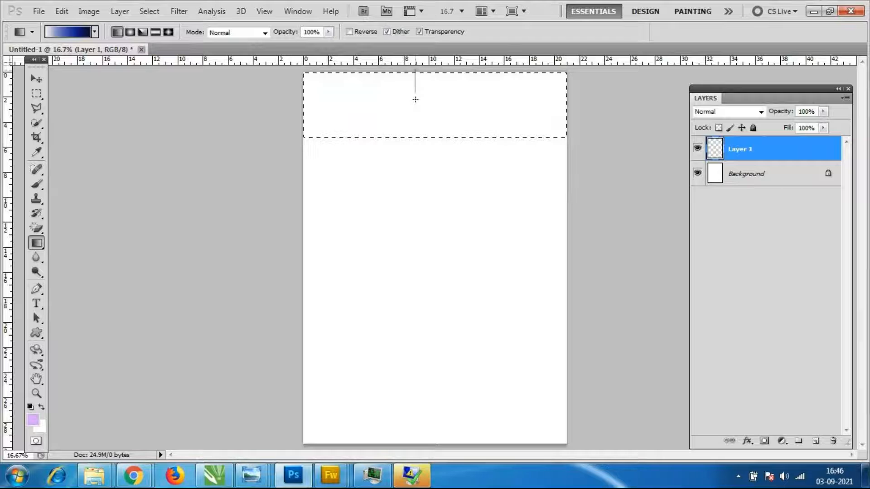
Fill the header band with a vertical gradient from white at the top to blue at the bottom, and deselect it.
drag(415, 99, 413, 136)
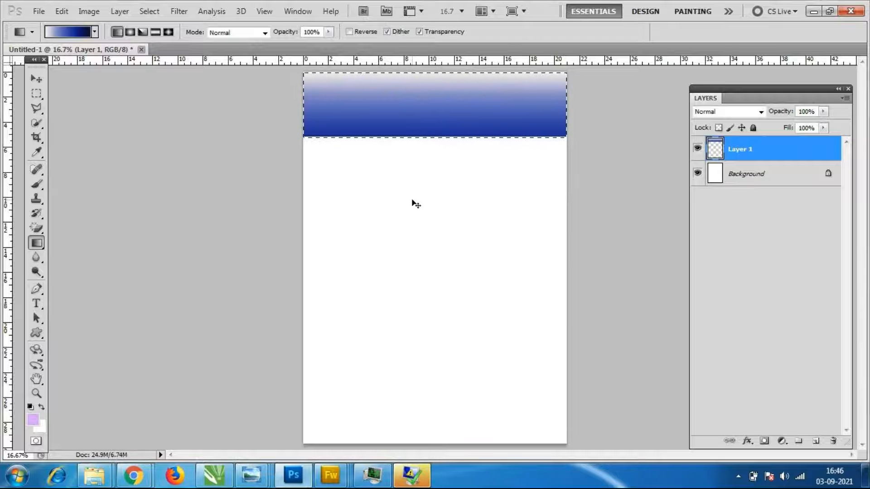
key(ctrl+z)
drag(429, 86, 427, 178)
key(ctrl+d)
click(37, 79)
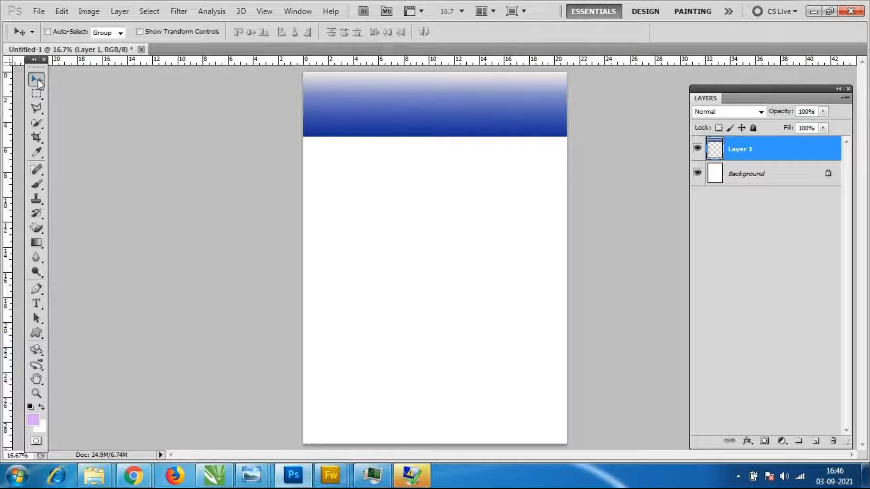
Add the title text "NICT" in News706 BT Bold at 155.82 pt and position it inside the blue header band.
click(38, 305)
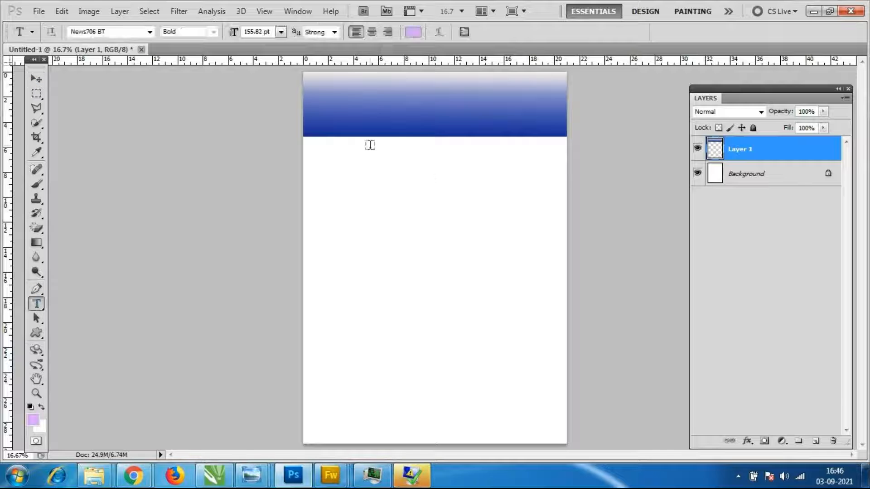
click(358, 99)
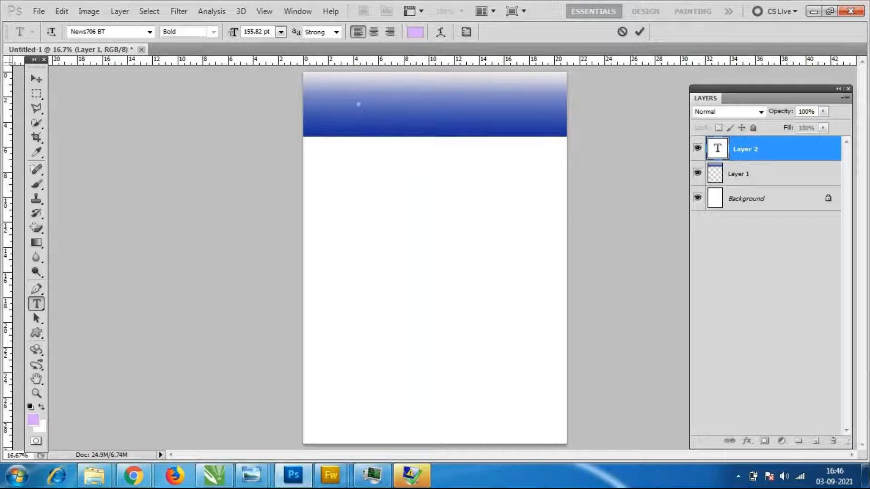
text(NICT)
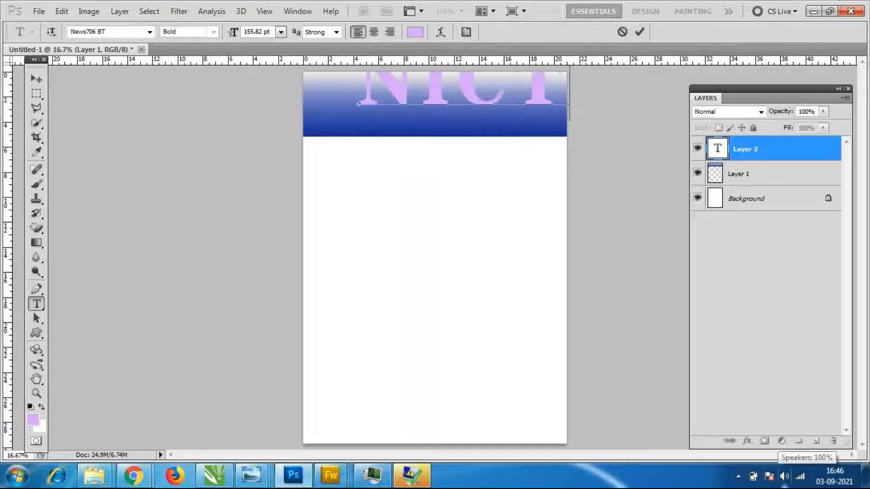
click(36, 79)
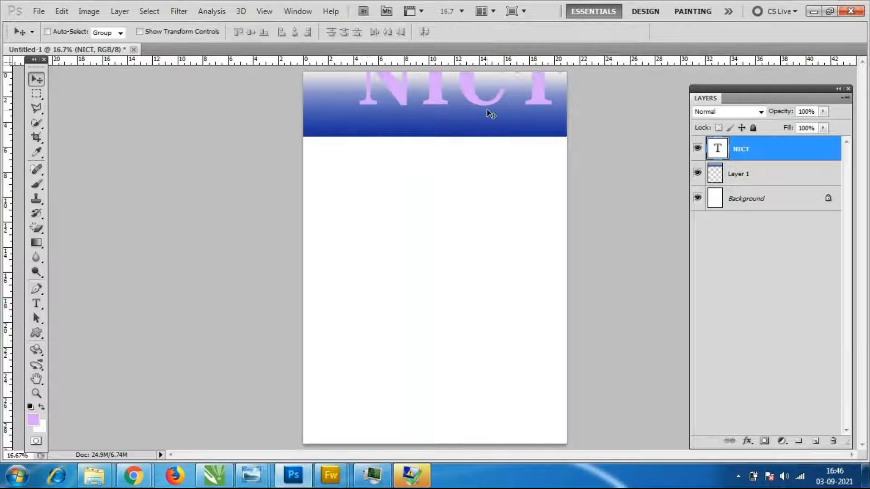
drag(477, 99, 463, 125)
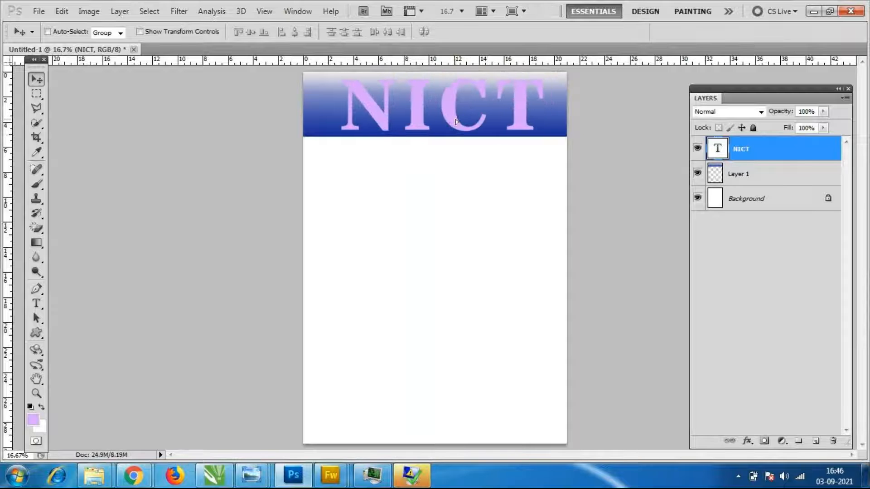
Change the colour of the NICT title text to white.
double_click(716, 149)
click(414, 34)
drag(119, 133, 44, 123)
click(335, 115)
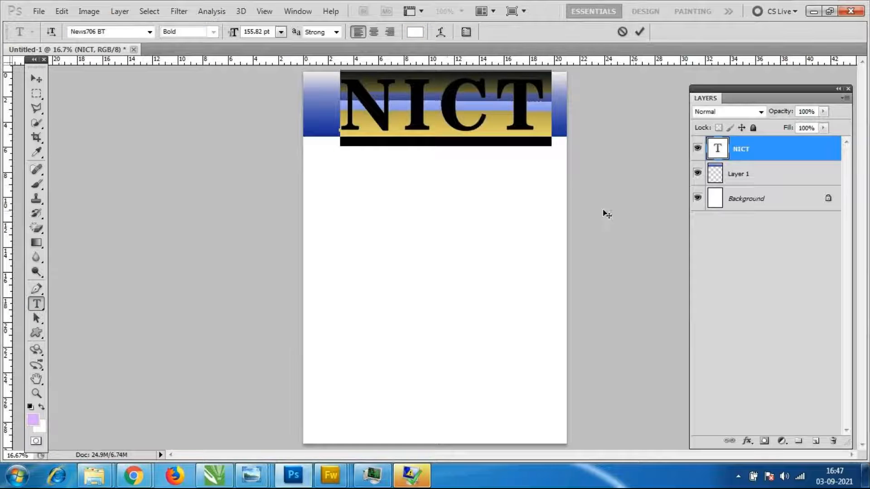
click(758, 181)
key(v)
click(757, 149)
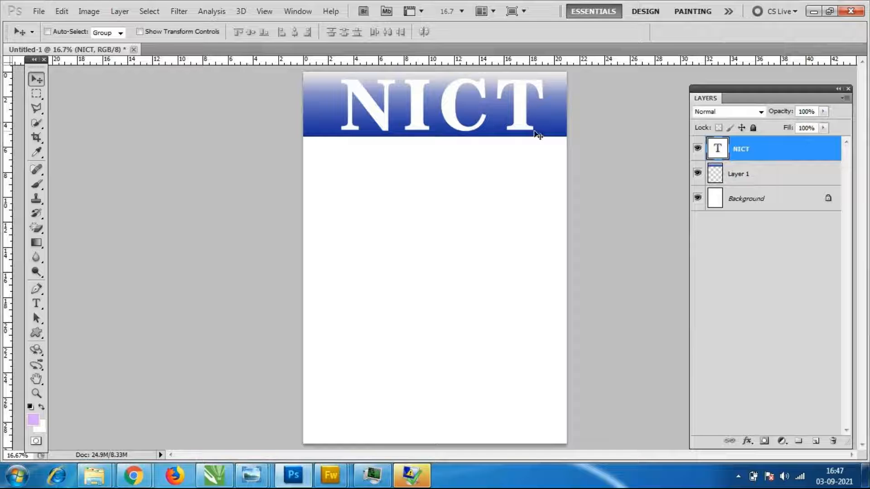
Stretch the gradient band on Layer 1 downward to a height of about 107%.
click(776, 180)
key(ctrl+t)
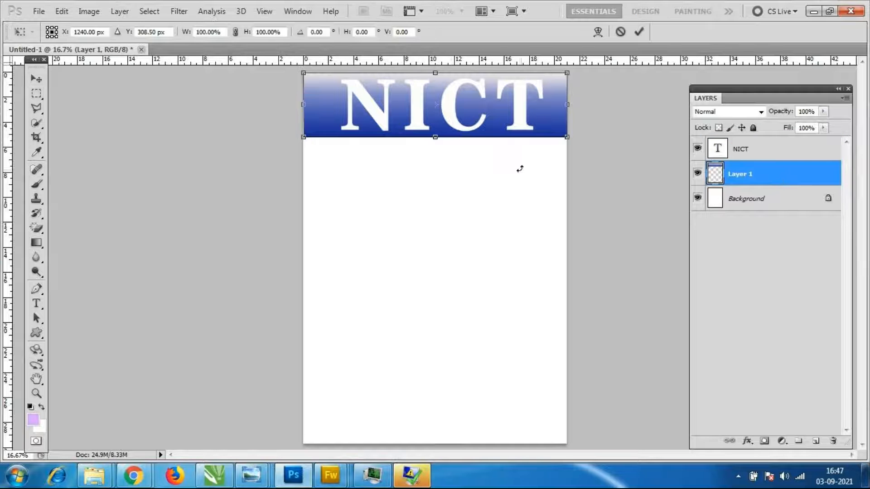
drag(436, 137, 437, 142)
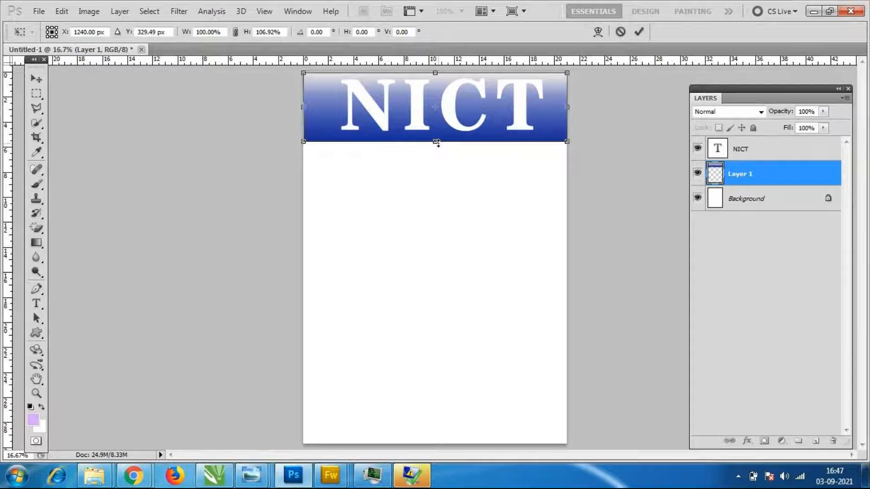
key(Return)
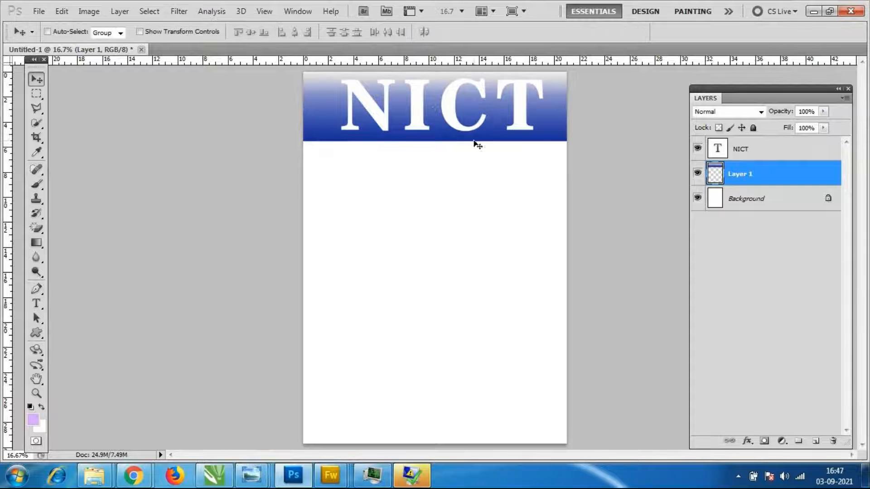
Add a Drop Shadow layer effect to the NICT title text.
click(774, 150)
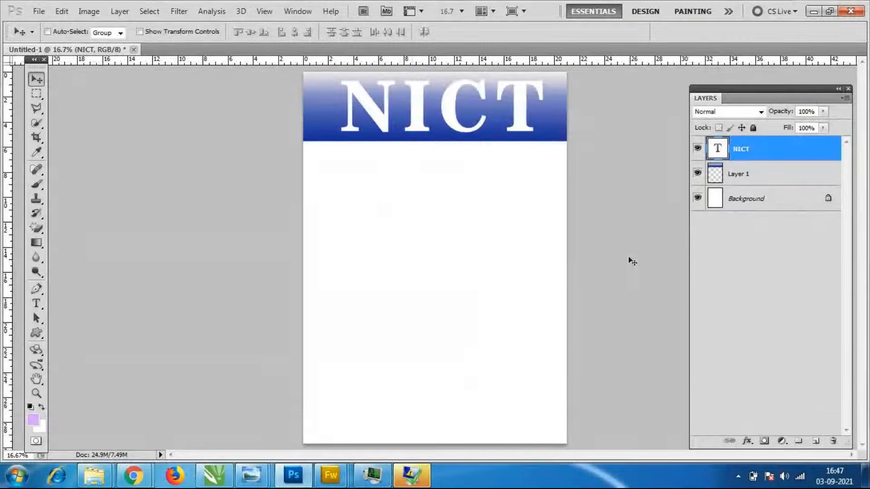
right_click(768, 149)
click(688, 109)
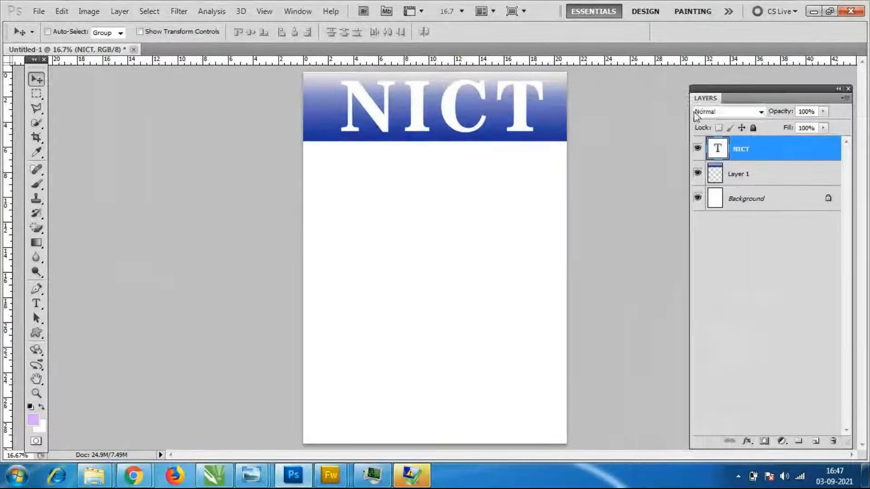
drag(376, 46, 762, 175)
click(553, 238)
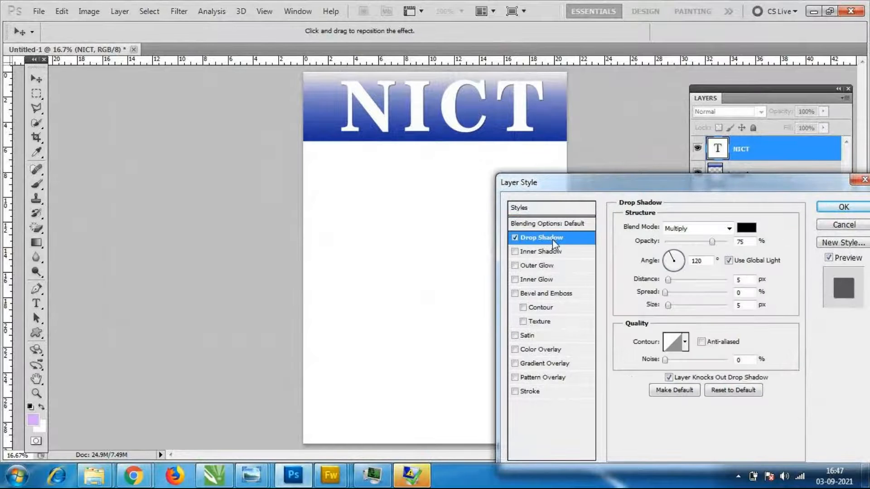
drag(671, 178, 666, 174)
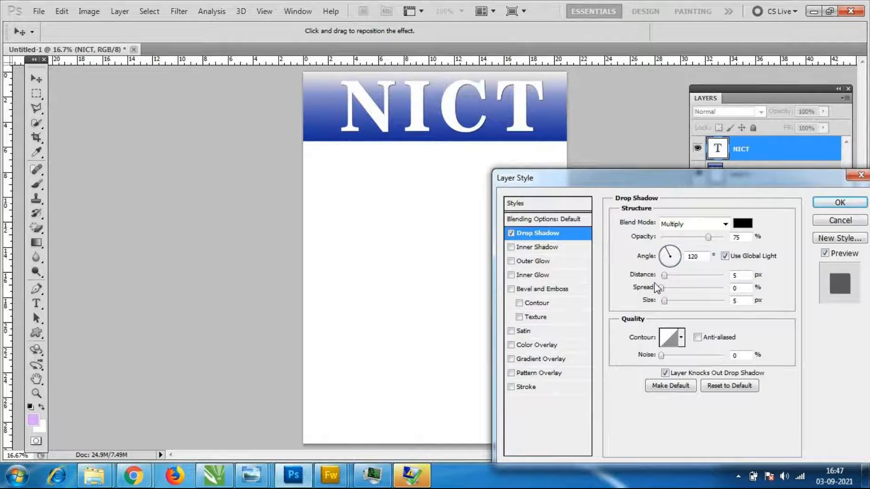
Set the NICT title's drop shadow distance to 21 px and apply the layer style with Drop Shadow as its only effect.
click(666, 277)
drag(667, 277, 673, 282)
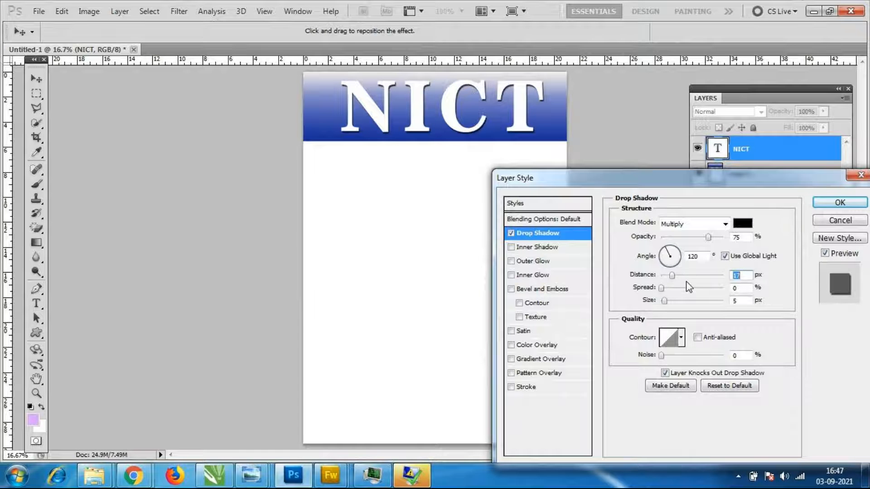
click(675, 277)
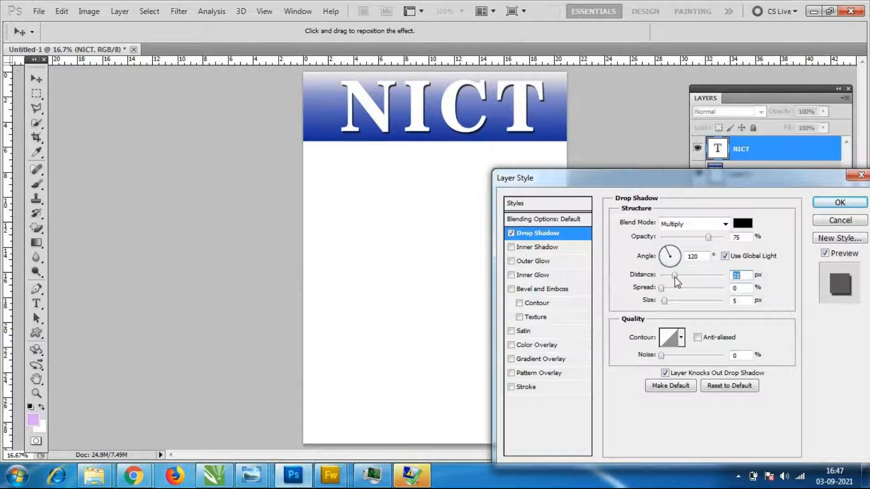
click(511, 289)
click(511, 289)
click(520, 390)
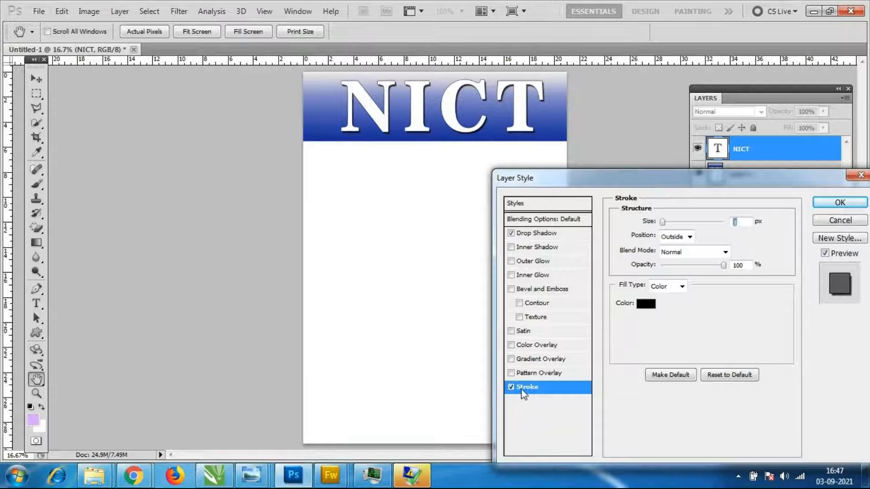
click(511, 387)
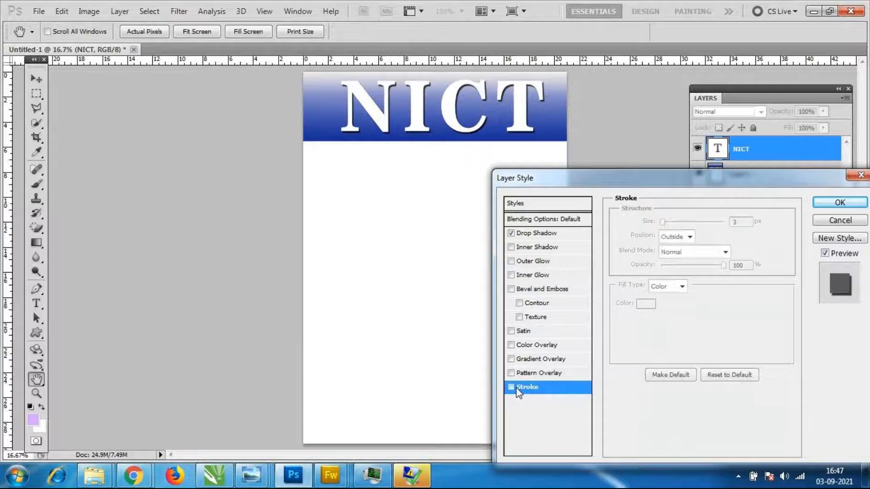
click(839, 202)
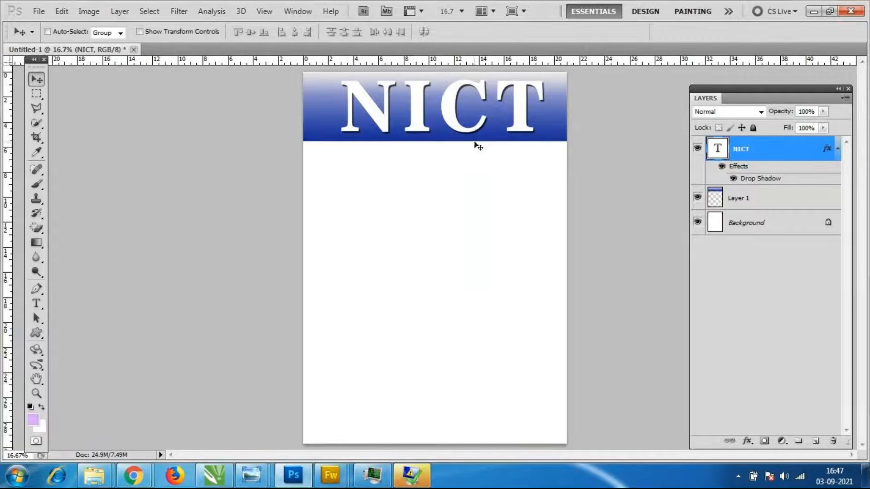
click(36, 94)
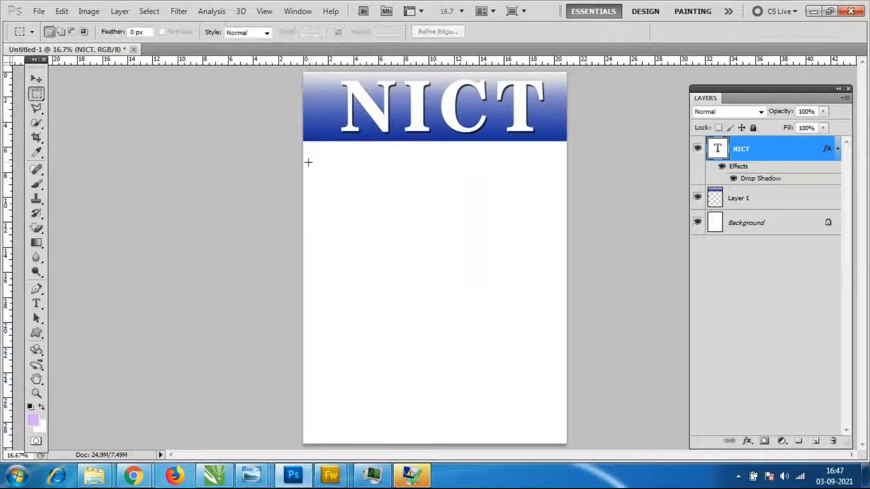
drag(303, 144, 559, 163)
key(ctrl+d)
Stretch the gradient band on Layer 1 downward to a height of about 7 cm.
click(754, 198)
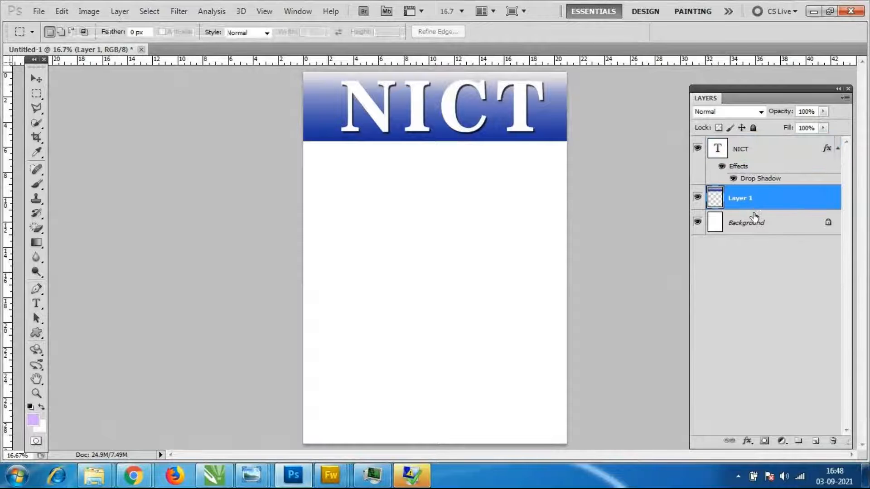
key(ctrl+t)
drag(434, 146, 436, 164)
key(Return)
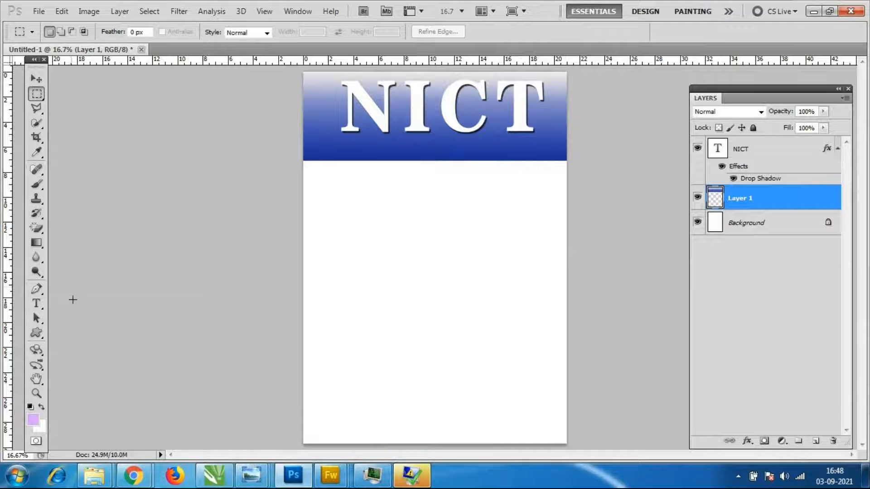
Add the text "computer education" in News706 BT Bold at 36 pt just below the header band.
click(36, 318)
click(37, 304)
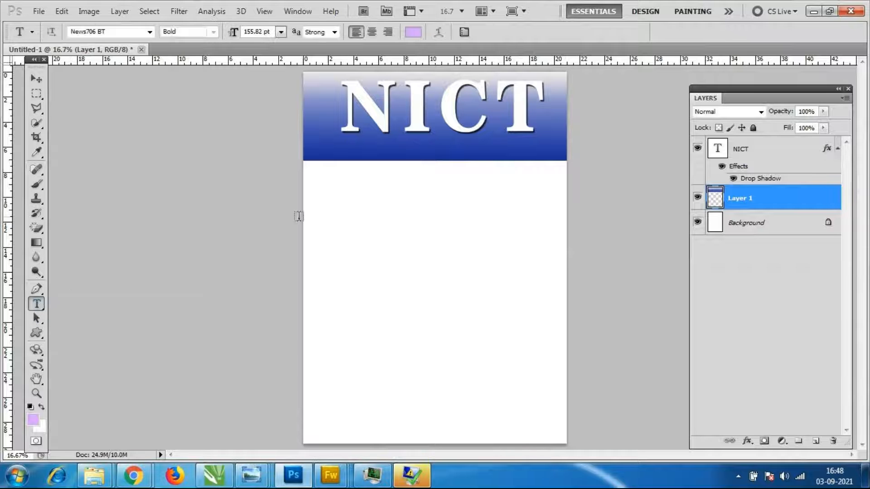
click(338, 180)
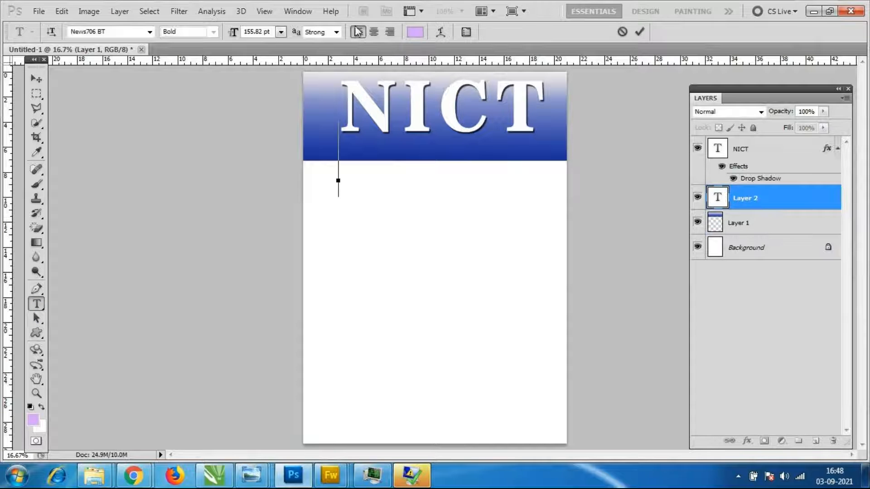
click(280, 33)
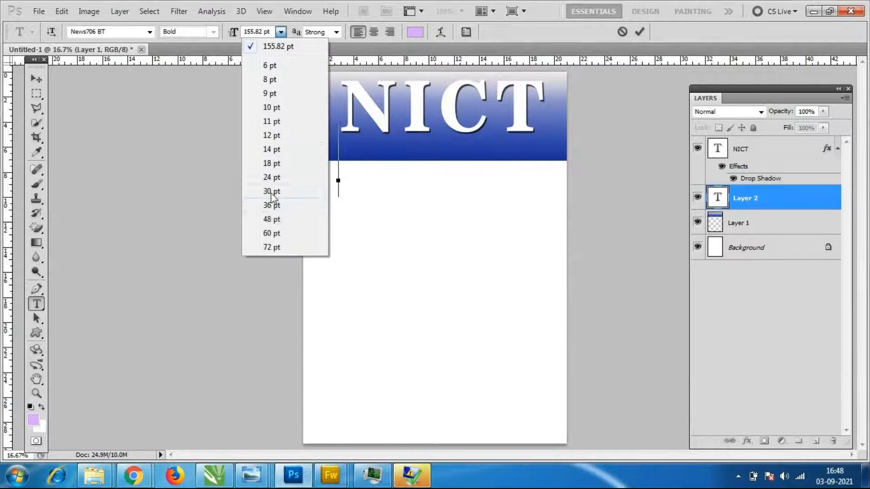
click(272, 206)
text(computer)
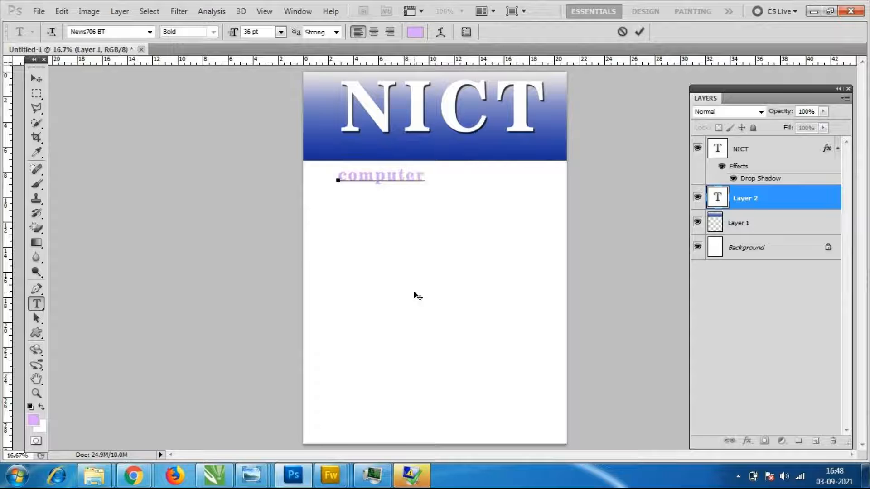
text( education)
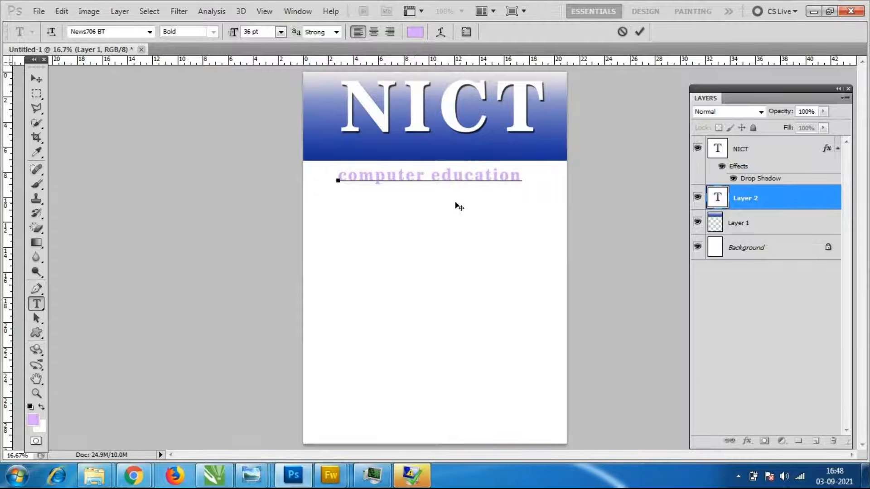
Capitalise both initials of the new text so it reads "Computer Education", and commit it.
click(443, 177)
key(BackSpace)
text(E)
click(348, 178)
key(Delete)
text(C)
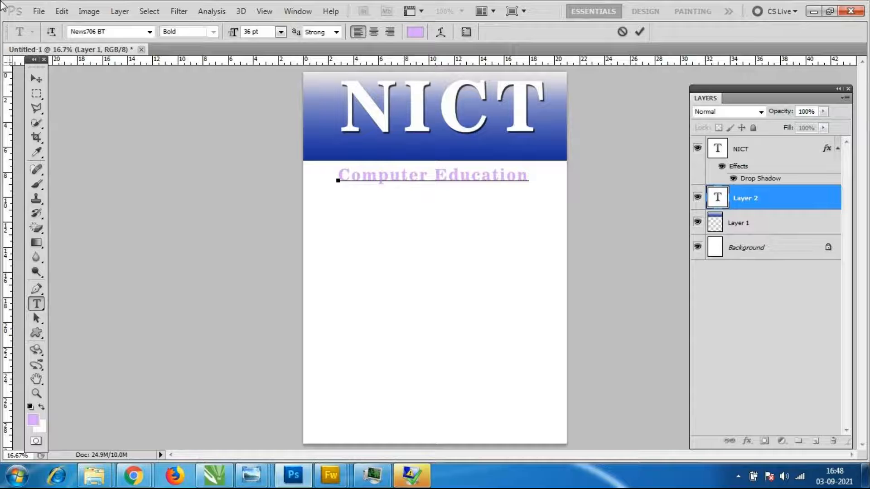
click(36, 78)
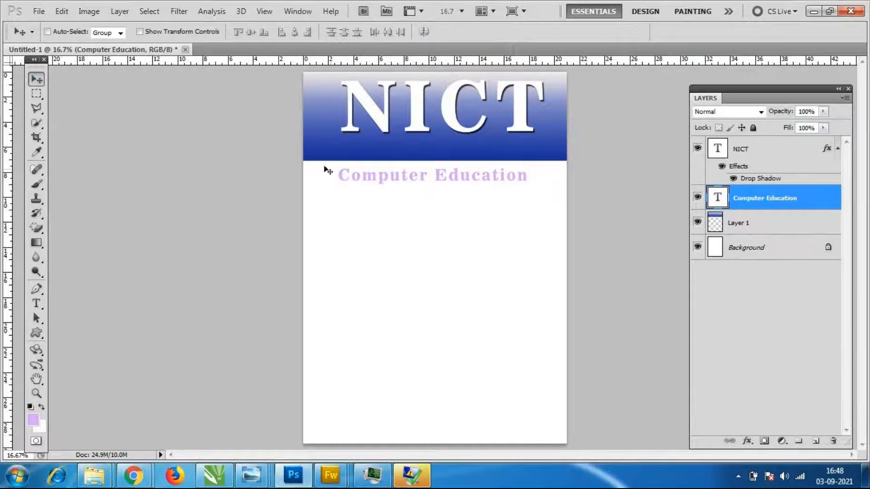
Change the colour of the Computer Education text to white.
double_click(720, 202)
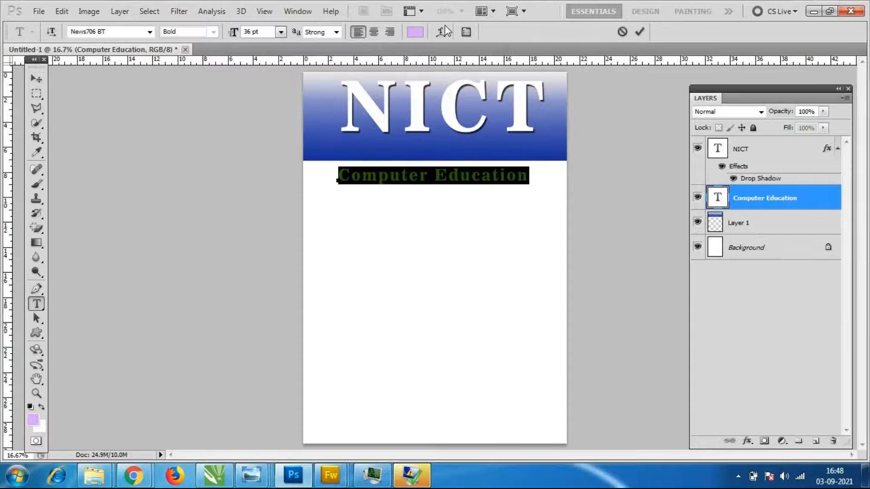
click(415, 31)
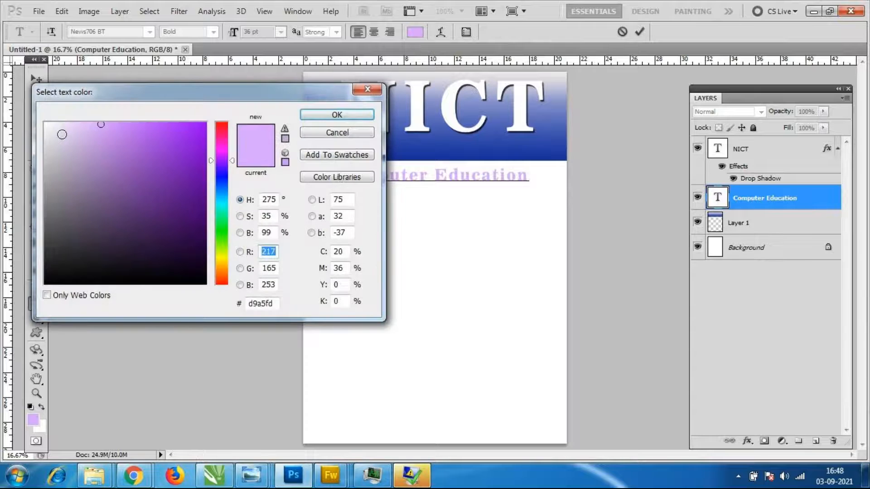
click(47, 123)
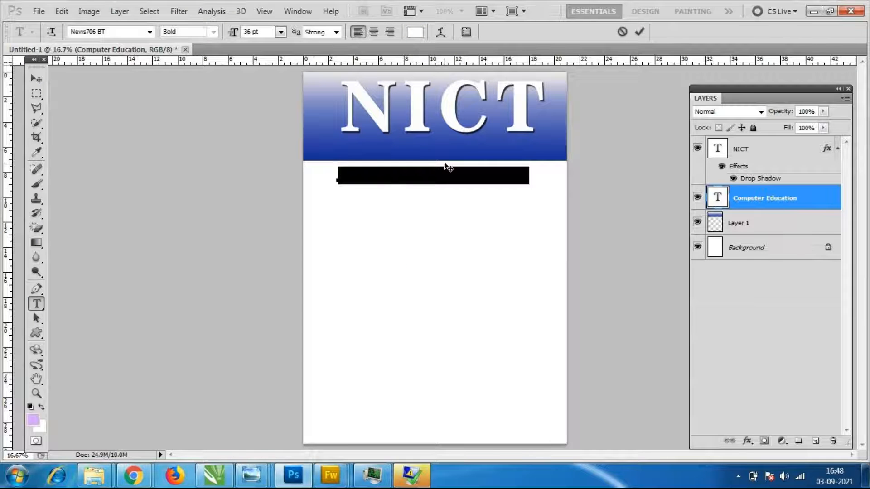
click(439, 172)
click(37, 78)
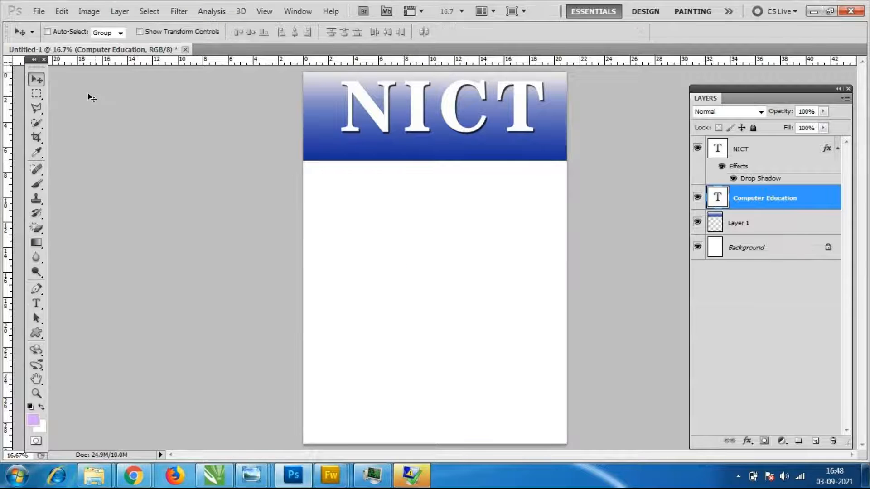
Move the Computer Education text into the band beneath NICT and scale it to about 116% width and 129% height.
drag(418, 171, 421, 151)
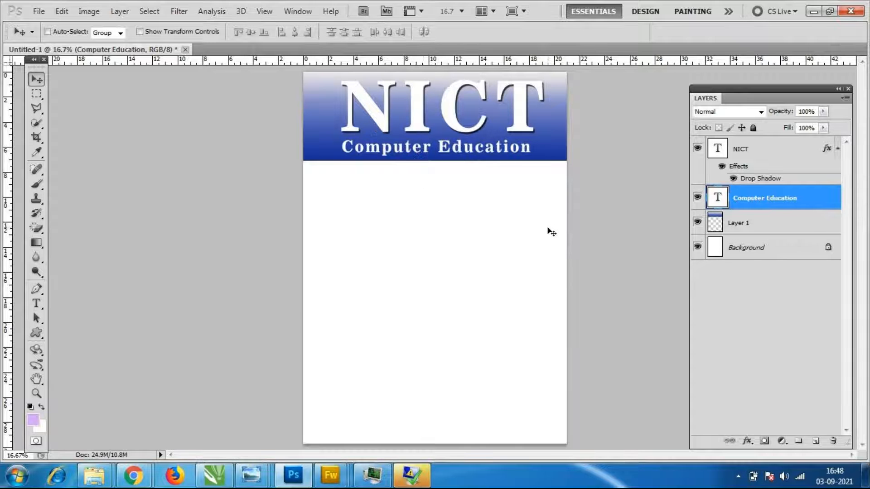
key(ctrl+t)
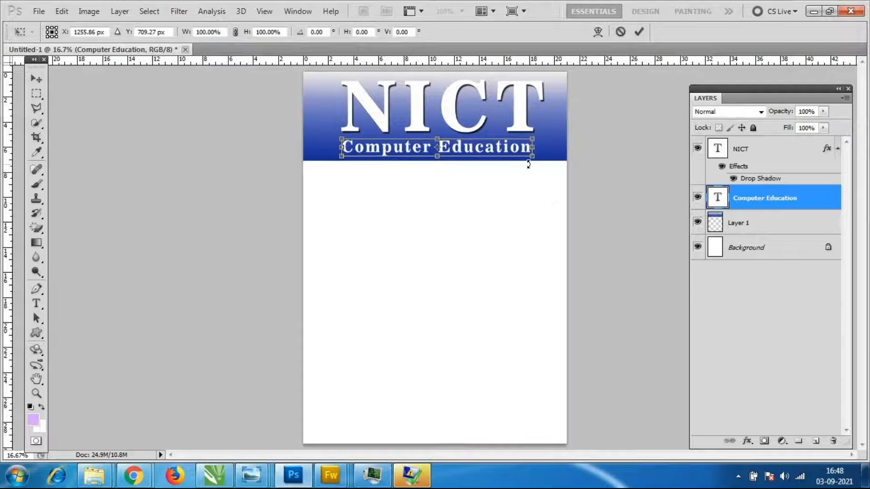
drag(528, 164, 540, 166)
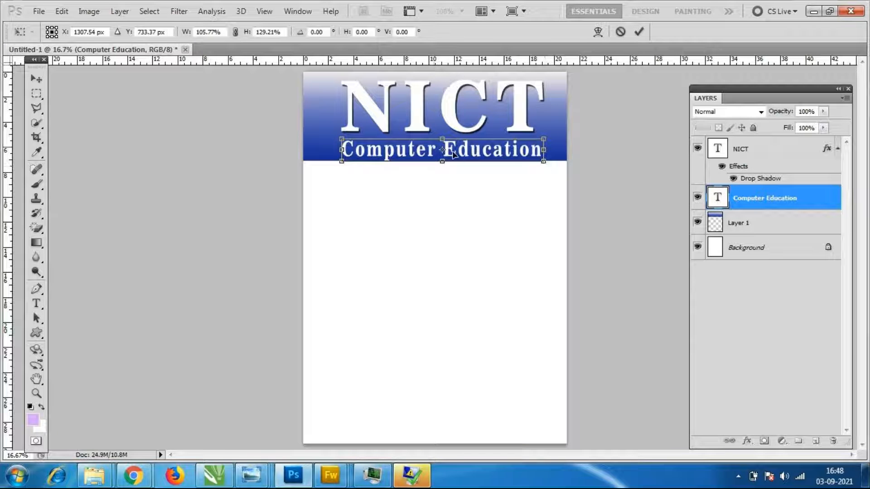
drag(343, 135, 332, 135)
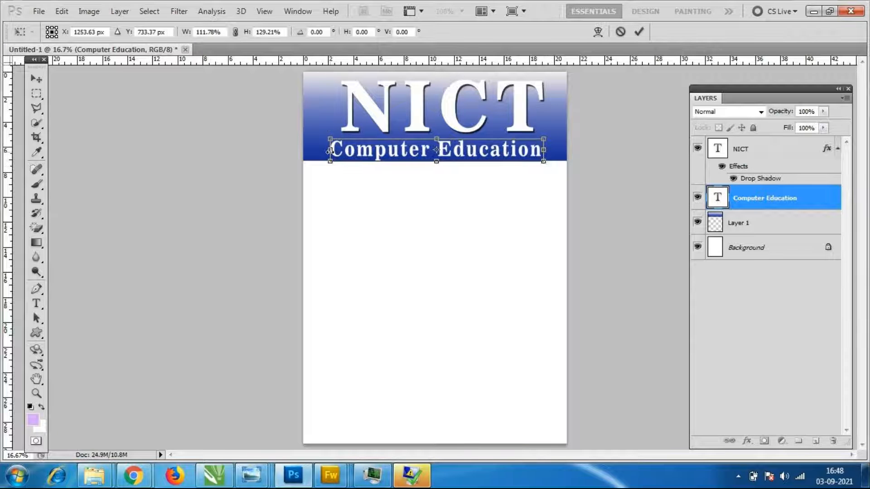
drag(545, 154, 554, 154)
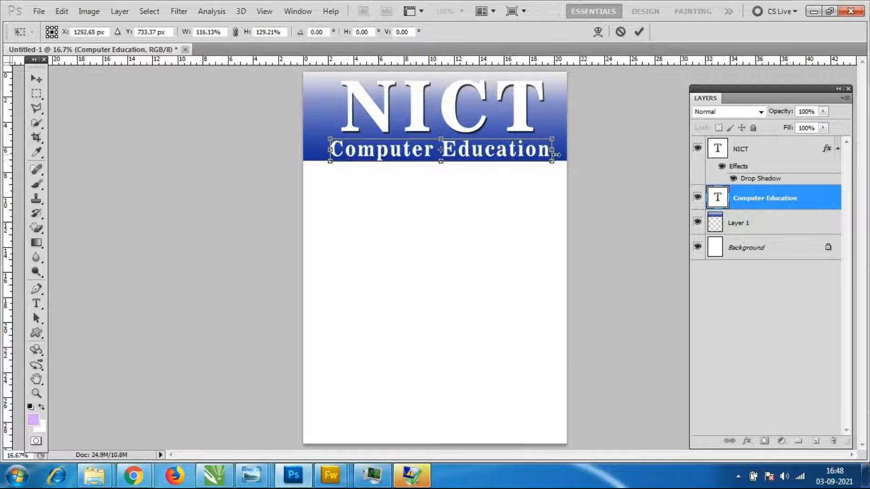
key(Return)
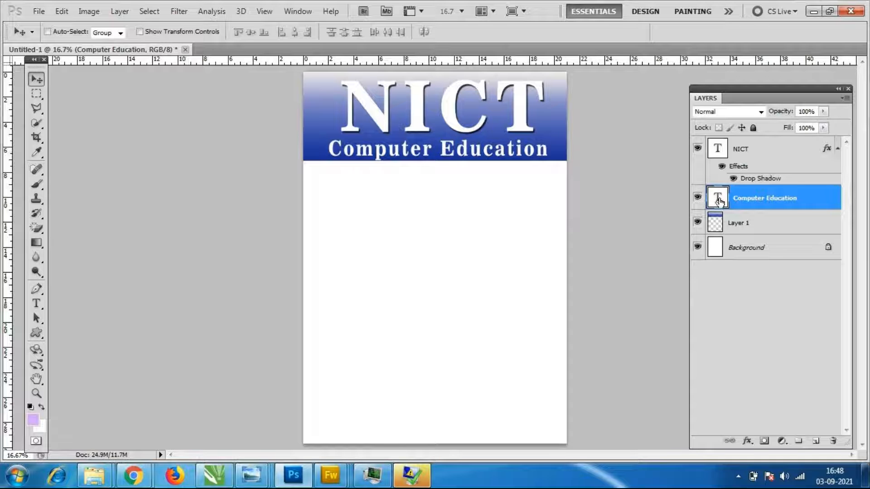
click(38, 93)
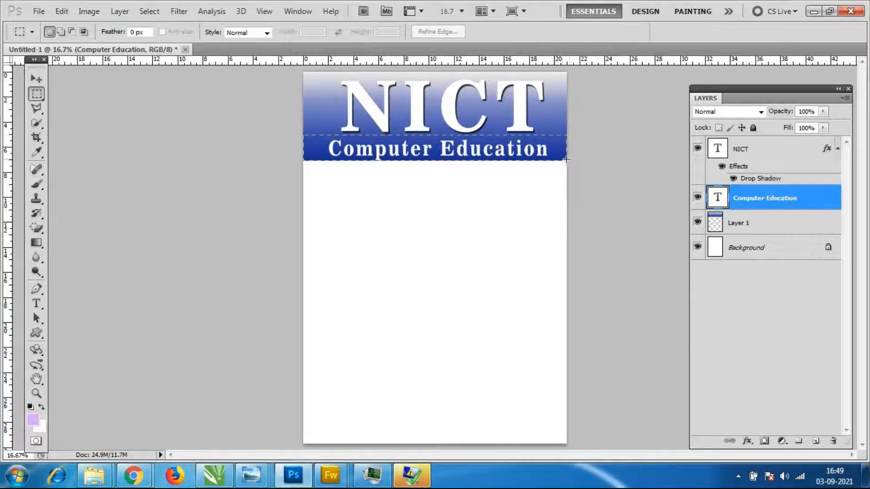
drag(569, 158, 567, 161)
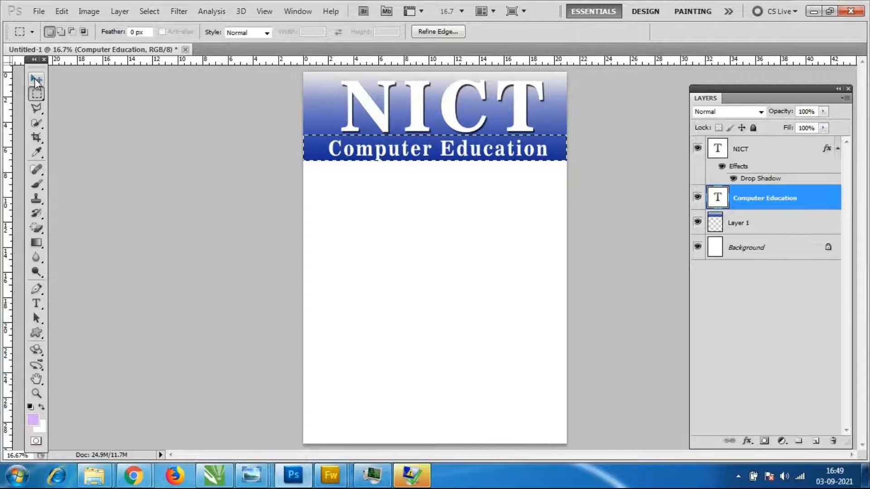
key(ctrl+d)
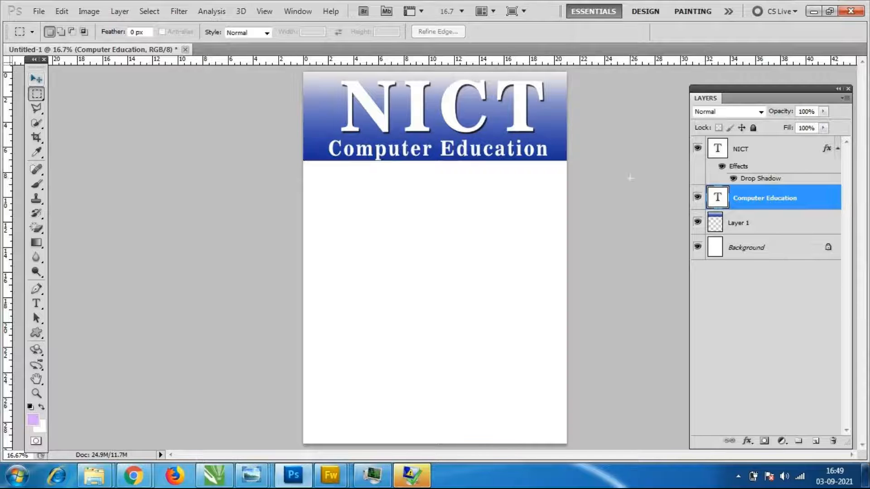
Place a horizontal guide slightly below the middle of the page and make Layer 1 the active layer.
click(739, 151)
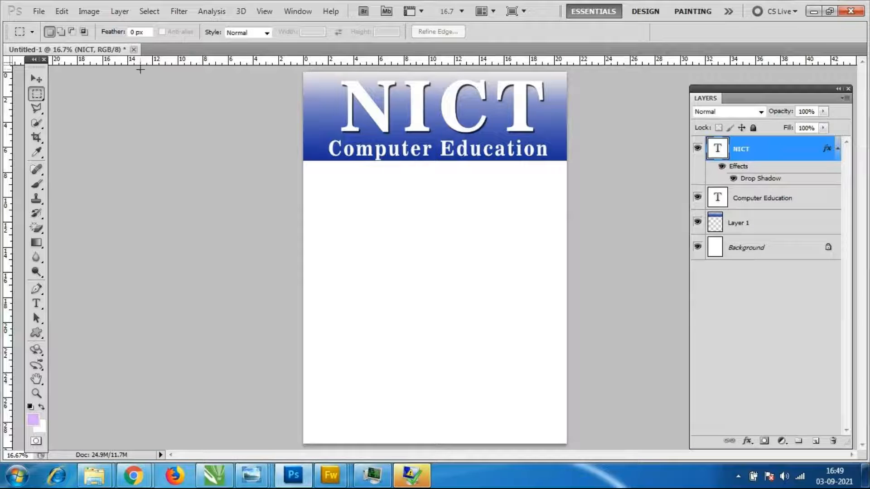
drag(306, 63, 327, 268)
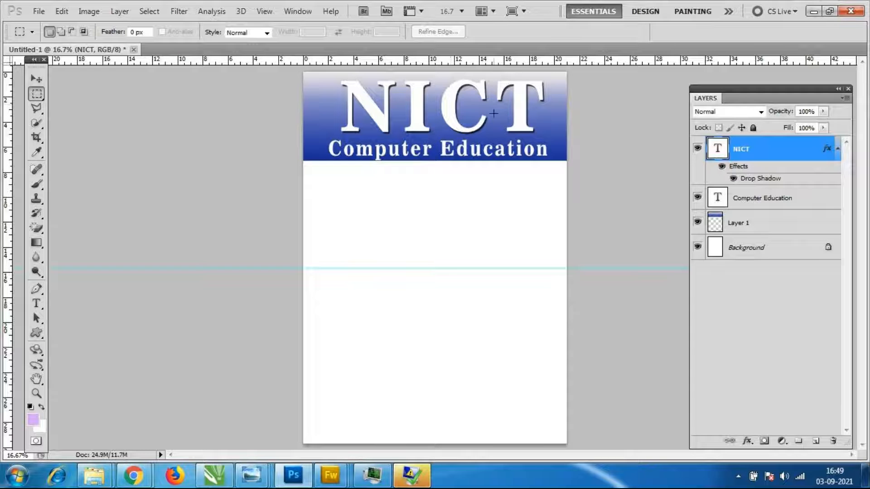
click(759, 226)
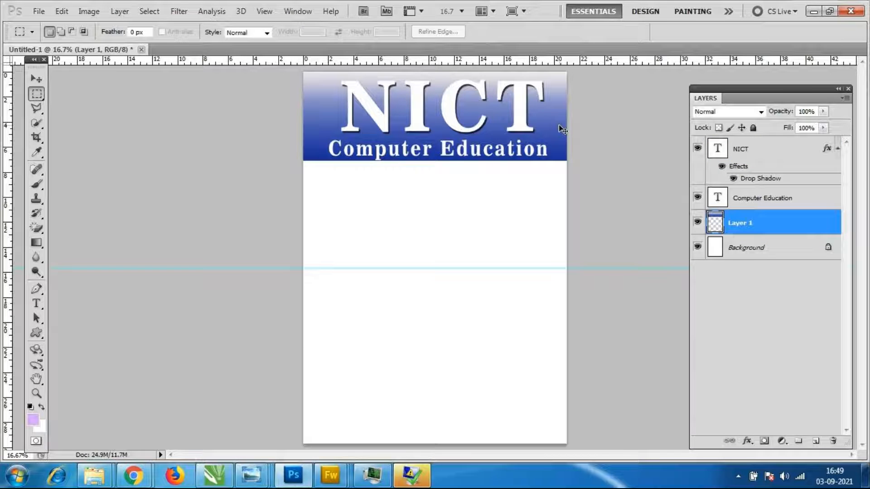
Shorten the blue gradient header band on Layer 1 from its lower edge to about 87% of its height.
key(ctrl+t)
drag(439, 164, 437, 154)
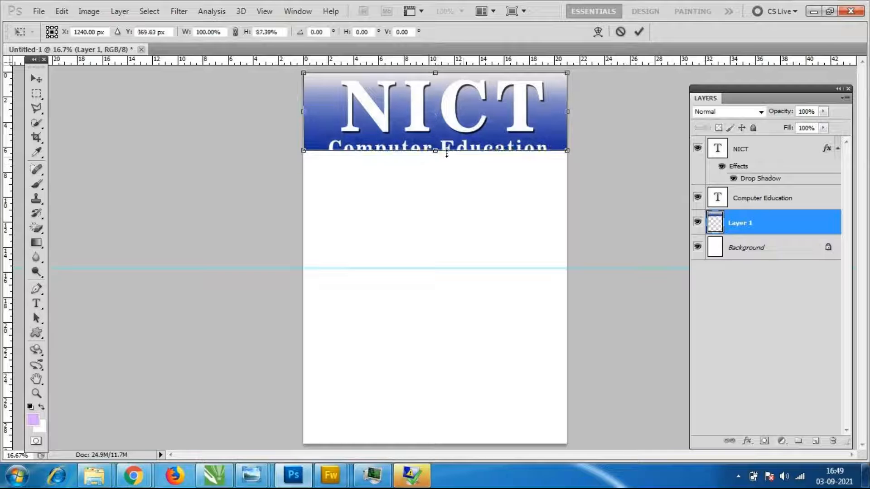
key(Return)
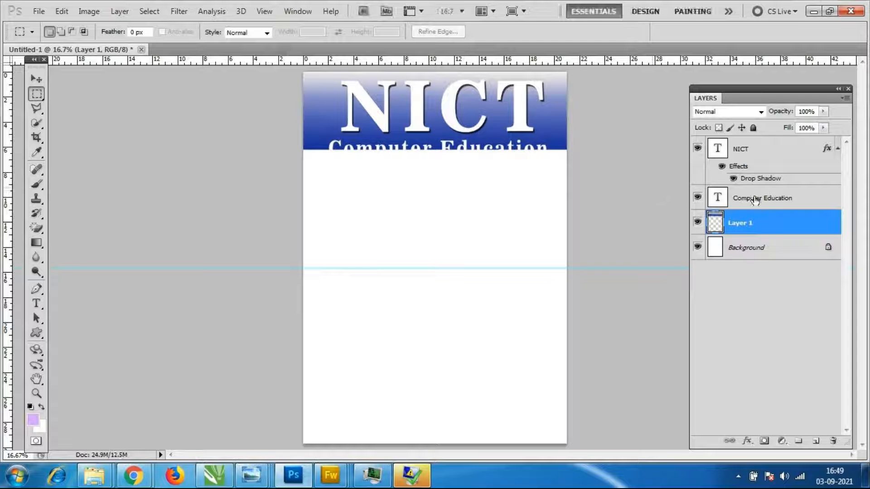
Scale the NICT title down slightly from its lower corner to suit the shortened header band.
click(754, 200)
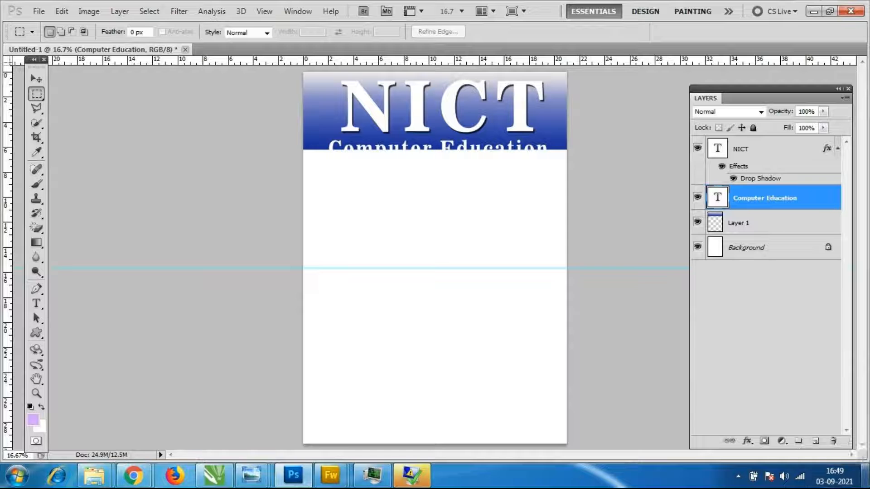
click(36, 80)
click(777, 156)
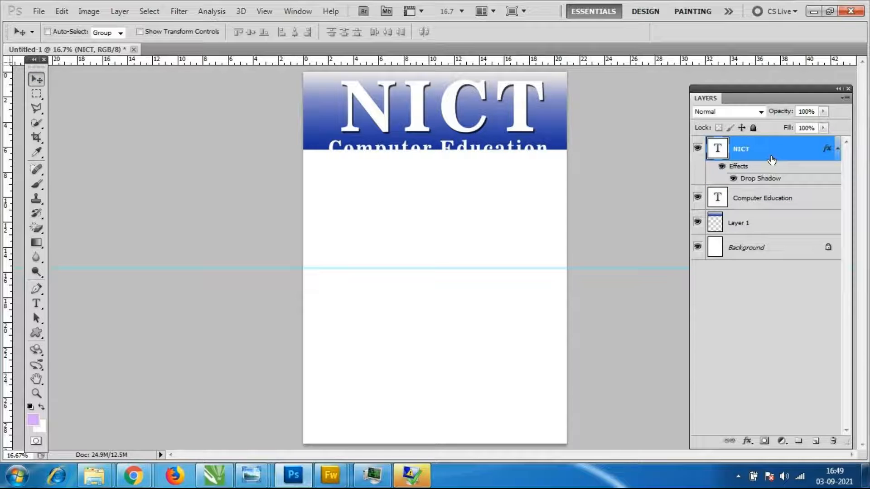
key(ctrl+t)
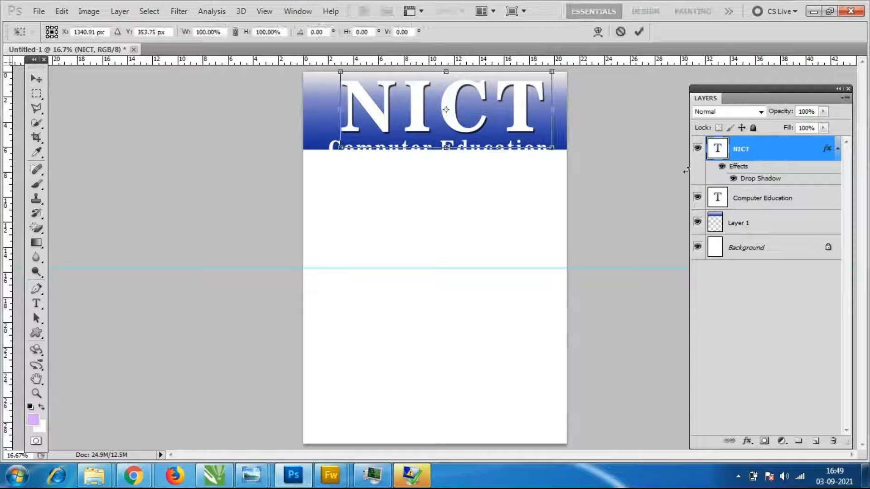
drag(553, 148, 533, 141)
key(Return)
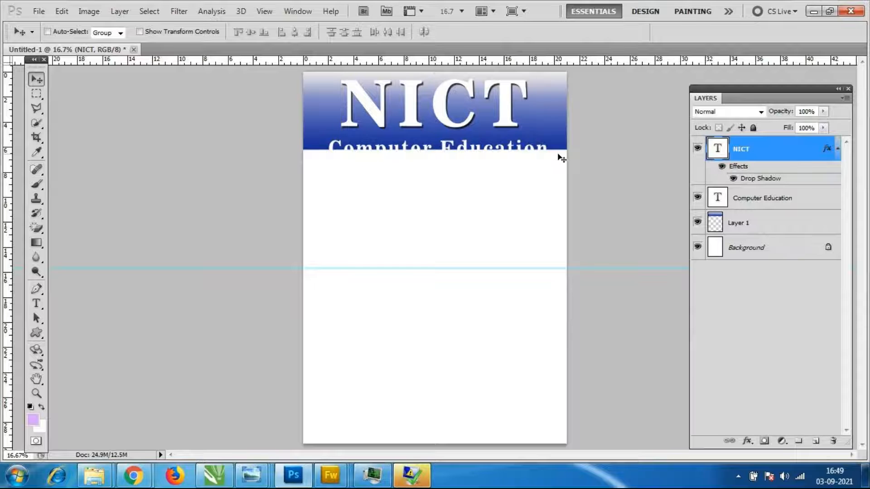
Nudge the Computer Education text straight up so it sits inside the blue band just beneath NICT.
click(770, 207)
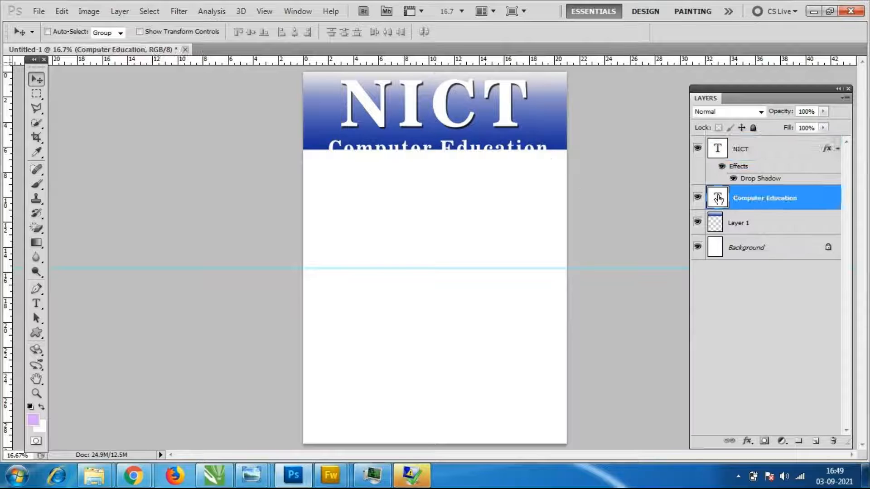
double_click(719, 202)
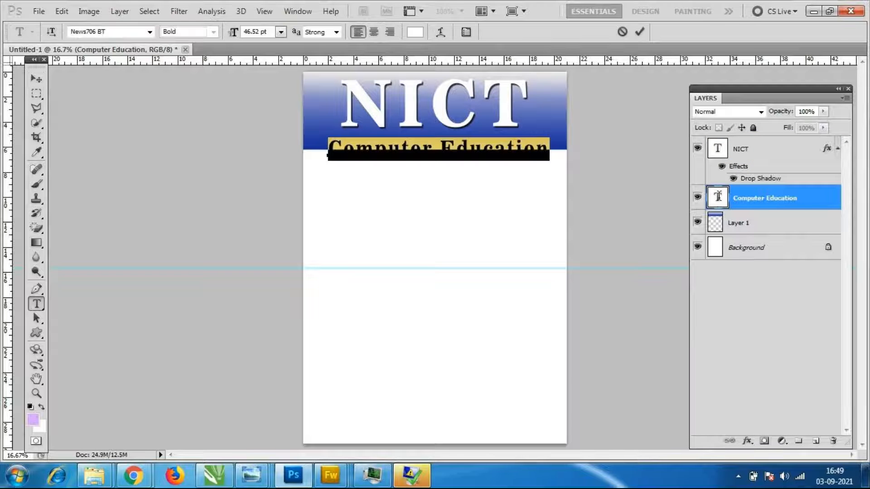
click(754, 217)
click(765, 190)
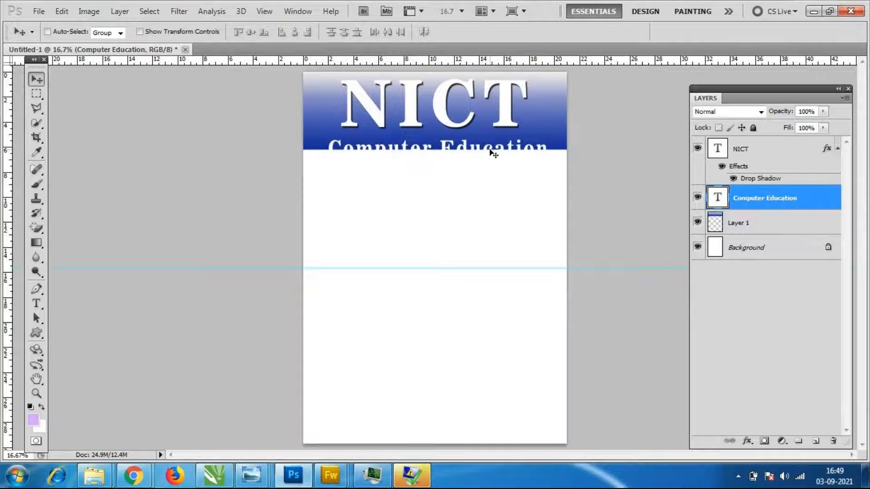
key(shift+Up)
key(shift+Up)
key(shift+Up)
key(shift+Up)
key(shift+Up)
key(shift+Up)
key(shift+Up)
key(shift+Up)
key(shift+Up)
key(shift+Up)
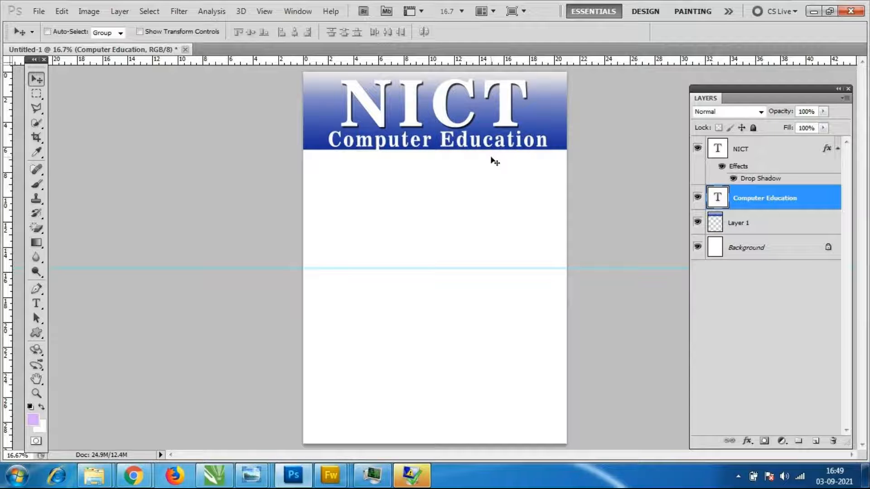
Scale the Computer Education text to about 98% width and 93% height.
key(ctrl+t)
drag(437, 153, 439, 150)
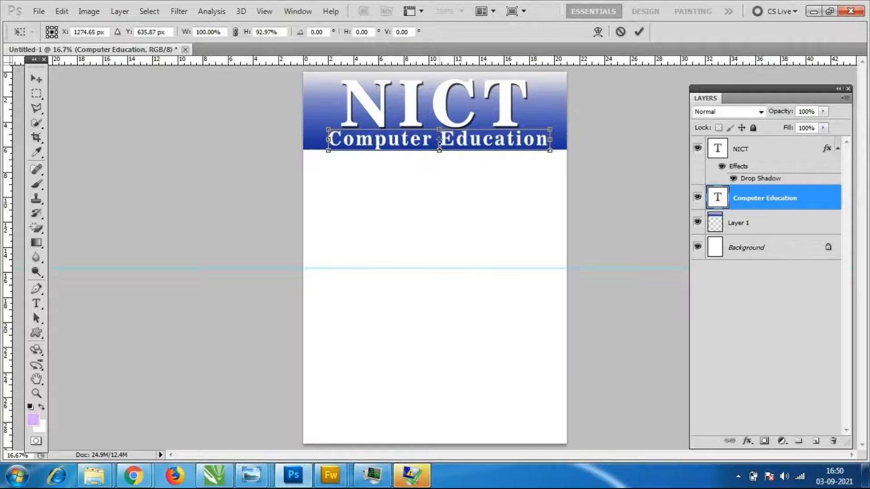
drag(550, 140, 547, 139)
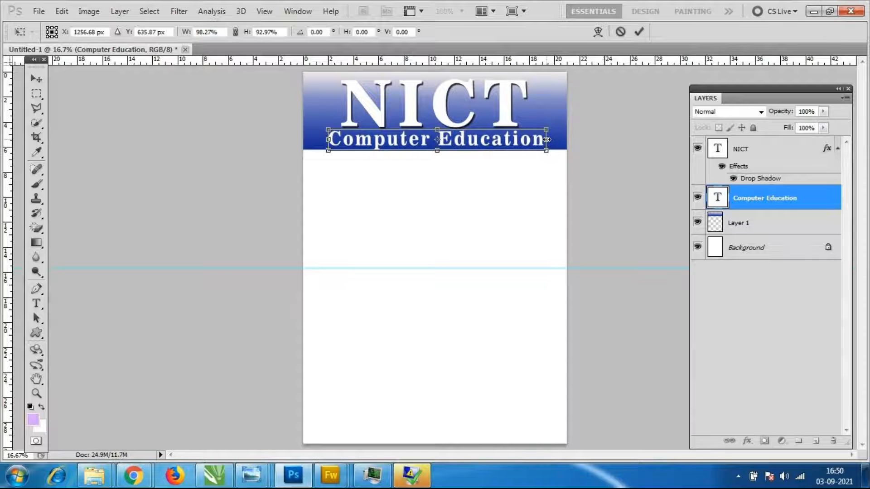
key(Return)
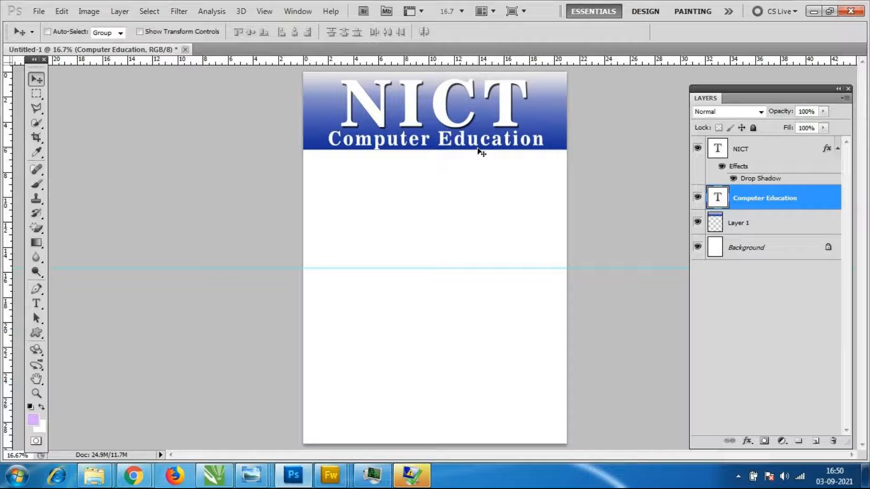
key(ctrl+t)
drag(437, 145, 438, 147)
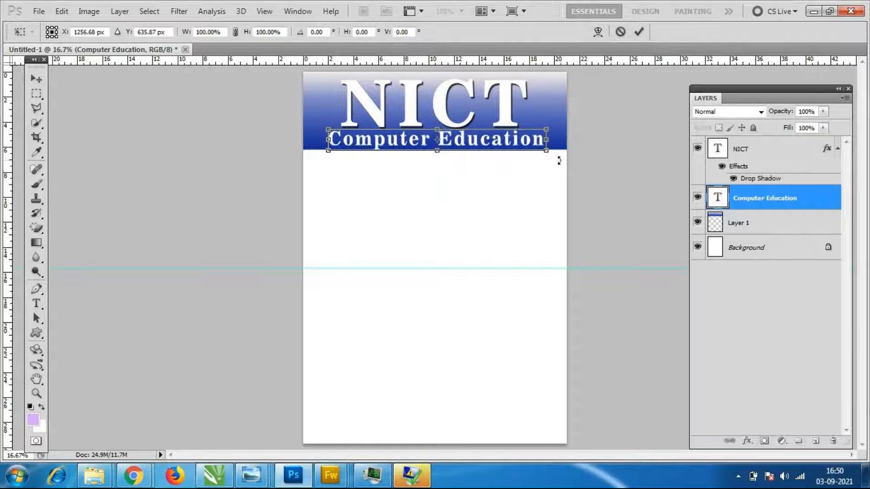
key(Return)
Set the Computer Education text size to 40 pt and nudge the text slightly to the right.
double_click(717, 206)
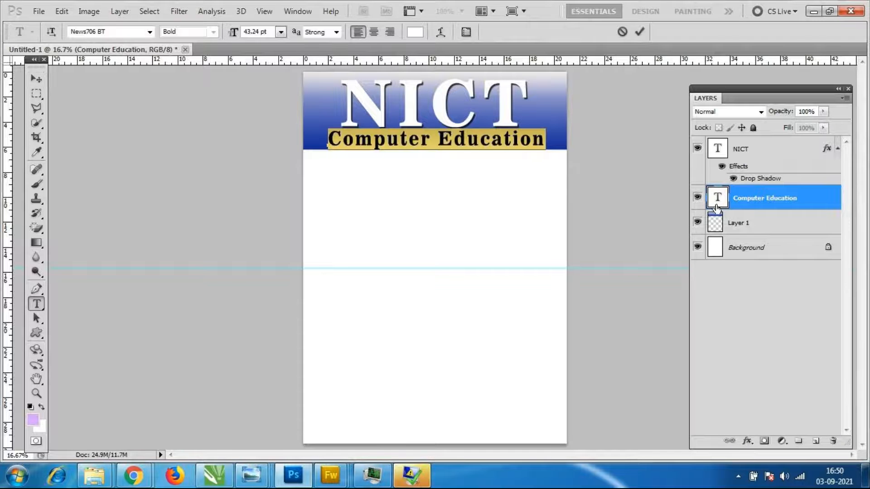
click(269, 34)
text(40)
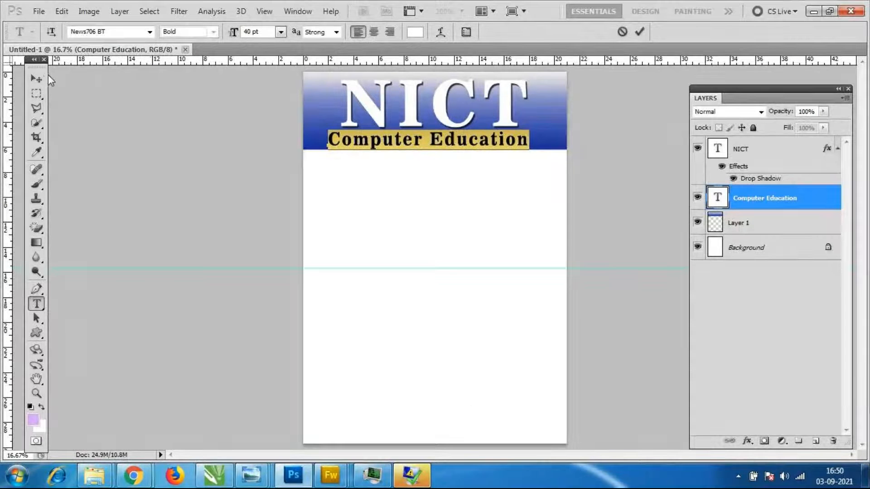
click(36, 79)
key(shift+Right)
key(shift+Right)
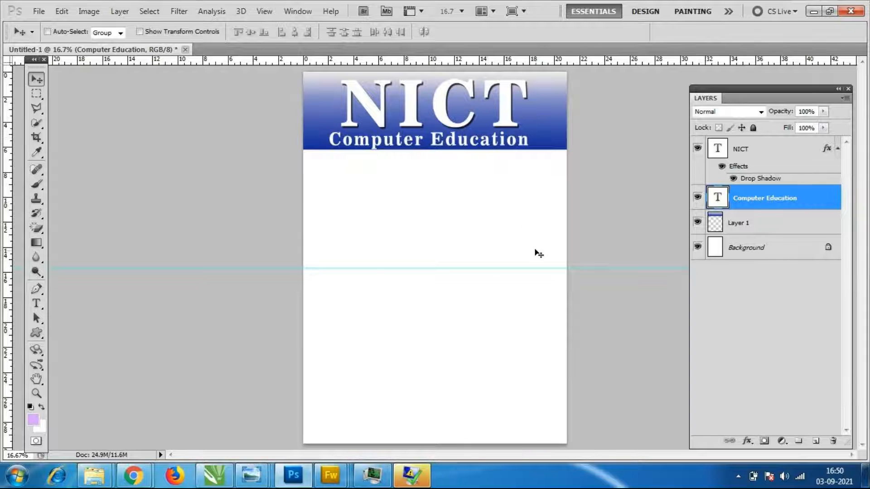
key(shift+Right)
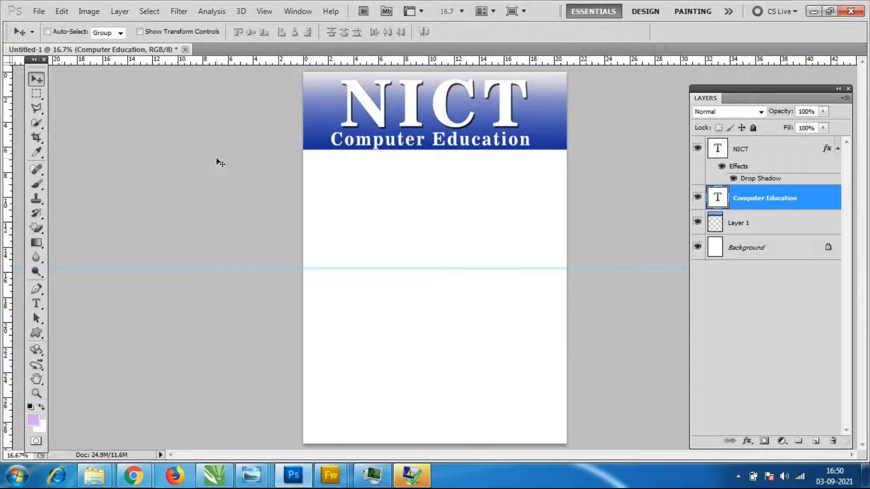
Select a page-wide strip of the band around the Computer Education text and add a new layer for it.
click(36, 94)
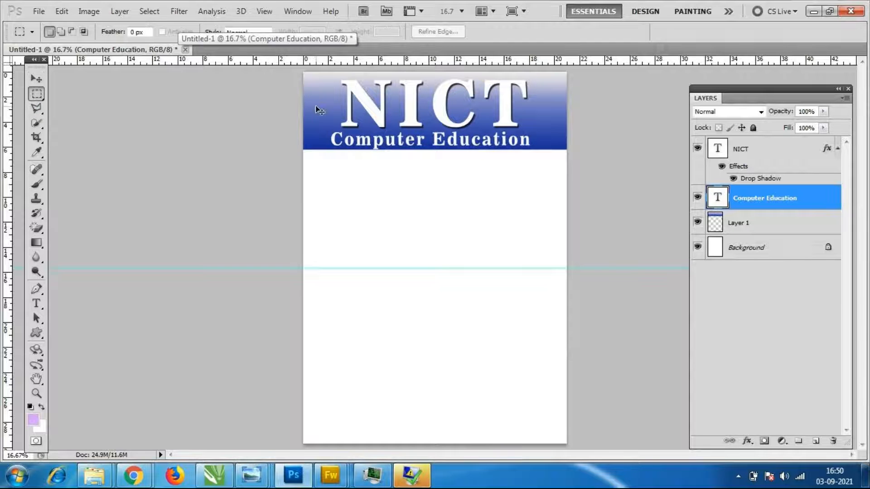
key(ctrl+plus)
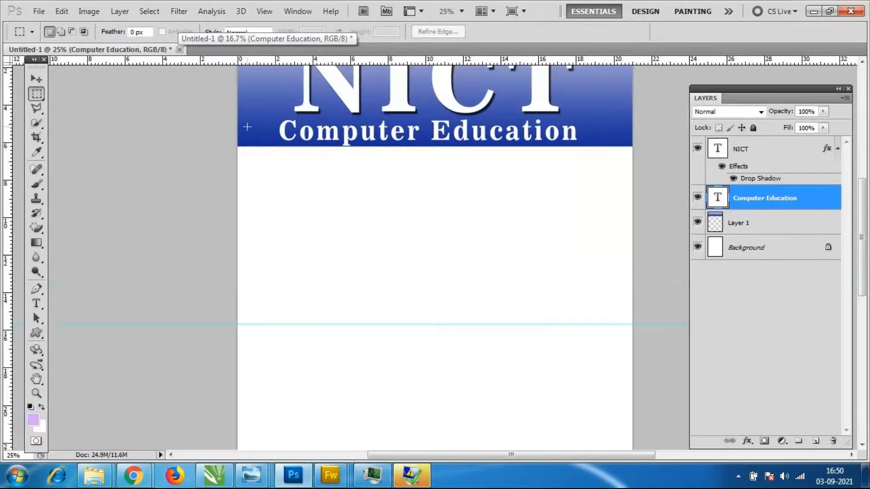
drag(237, 118, 642, 145)
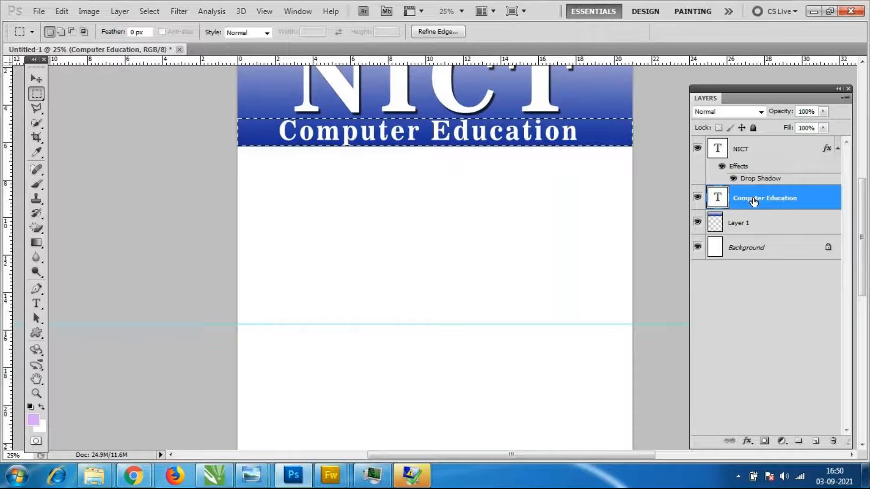
click(816, 441)
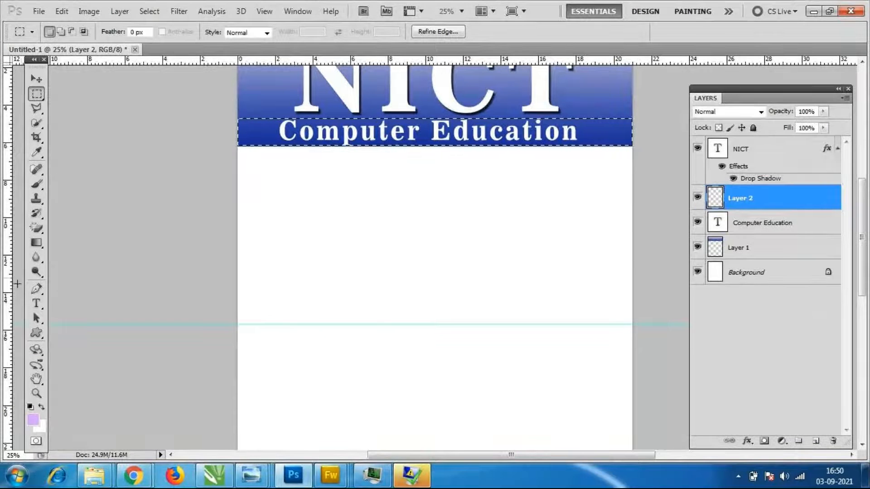
Reset the colours to default and fill the selected strip with black using the Paint Bucket tool.
click(36, 244)
right_click(36, 244)
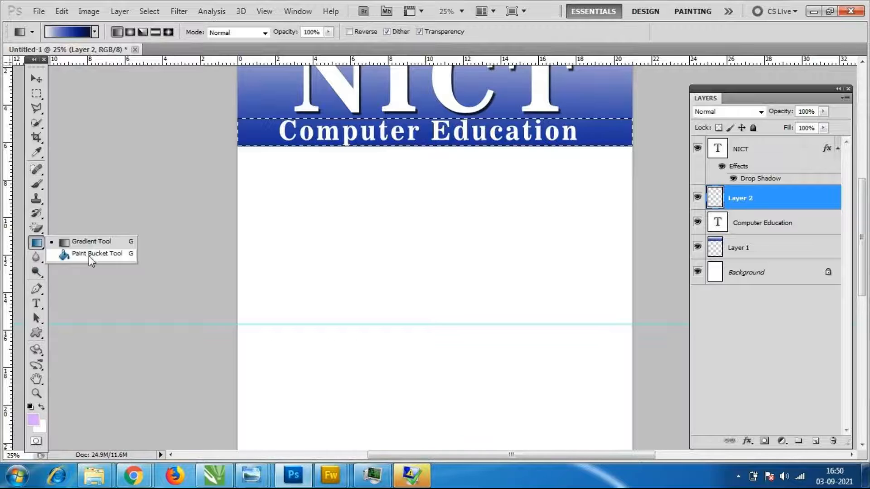
click(89, 254)
key(d)
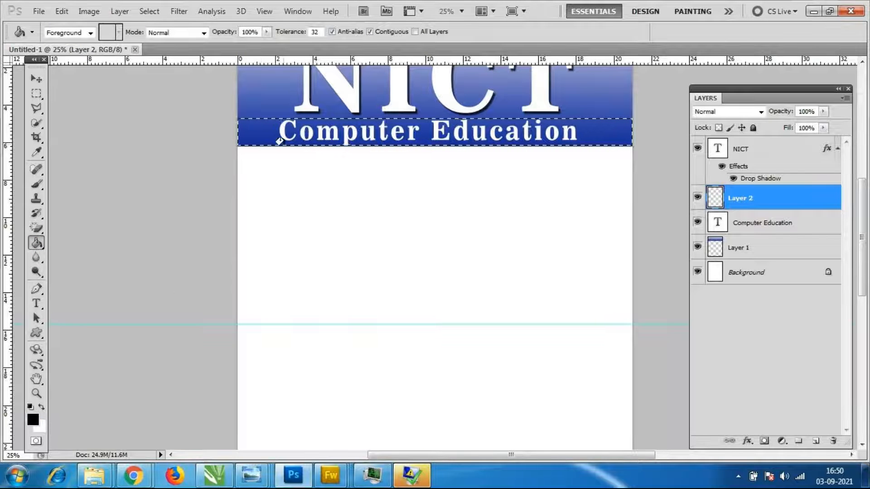
click(255, 126)
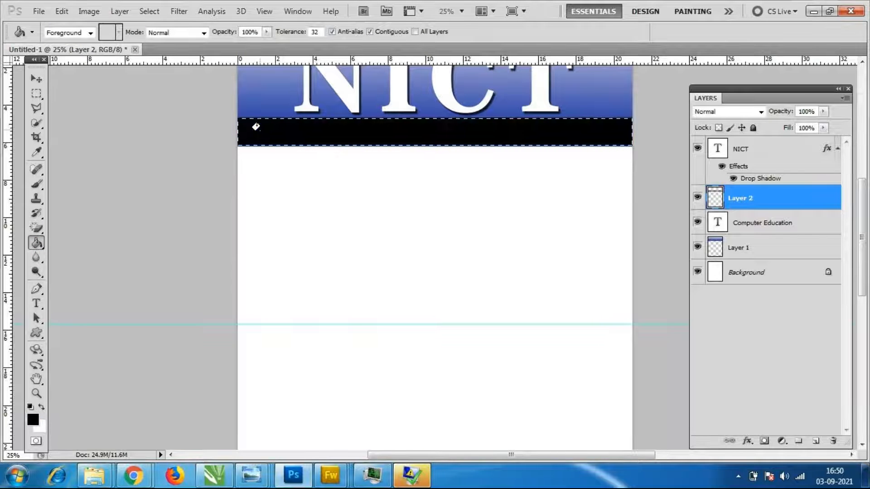
Change the foreground colour to white, fill the selected strip with it on Layer 2, and deselect.
key(i)
click(34, 425)
drag(57, 148, 43, 121)
click(337, 114)
key(g)
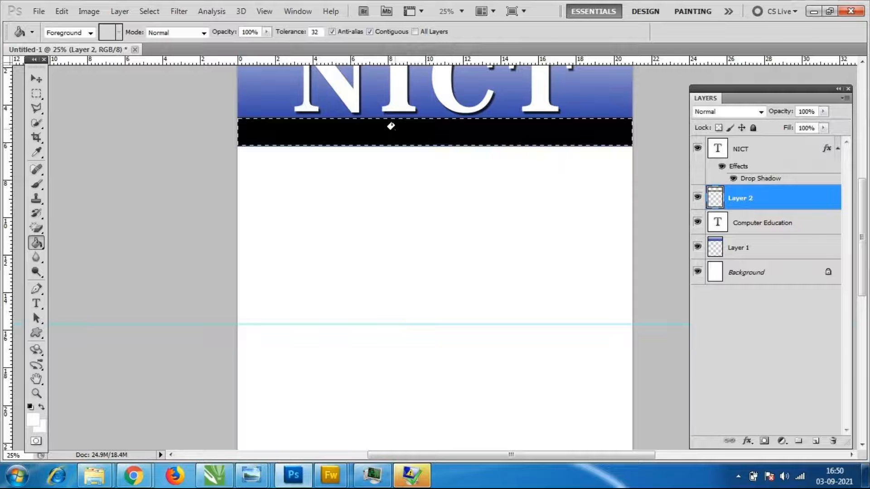
click(388, 126)
key(ctrl+d)
Move the Computer Education layer above Layer 2 in the layer stack.
drag(772, 198, 766, 209)
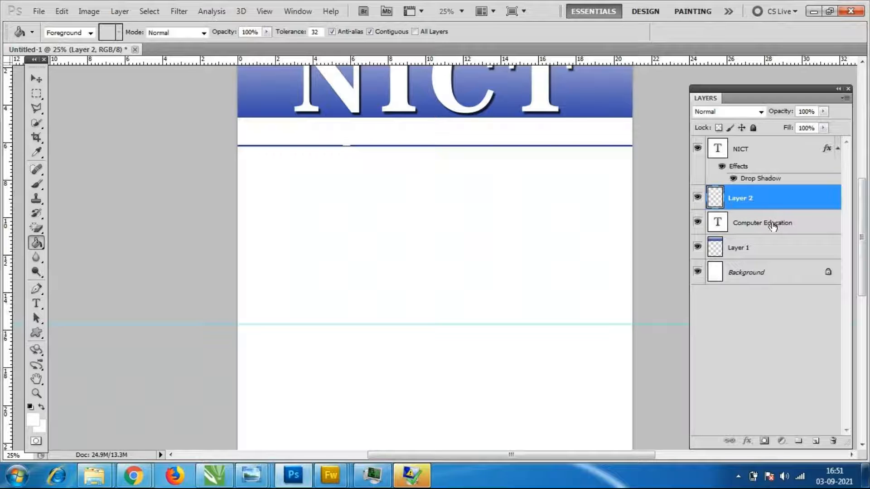
click(772, 226)
drag(772, 226, 774, 197)
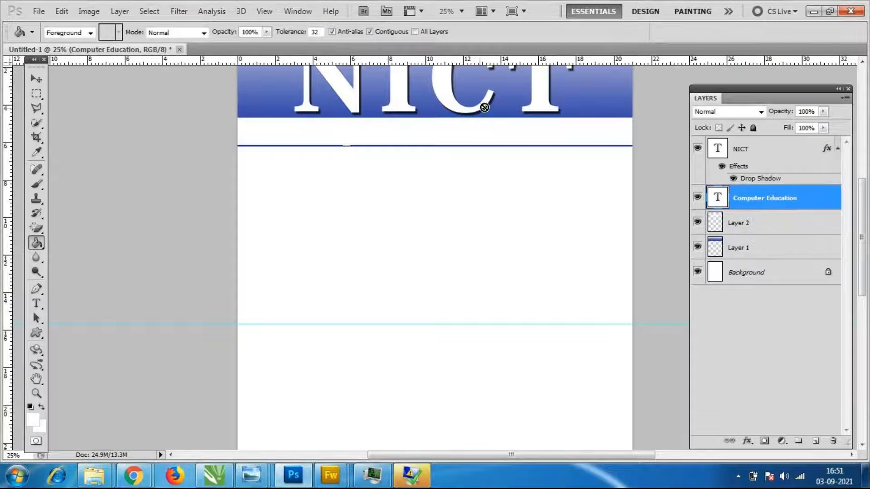
Recolour the Computer Education text with the blue #3e52af sampled from the header band.
double_click(717, 201)
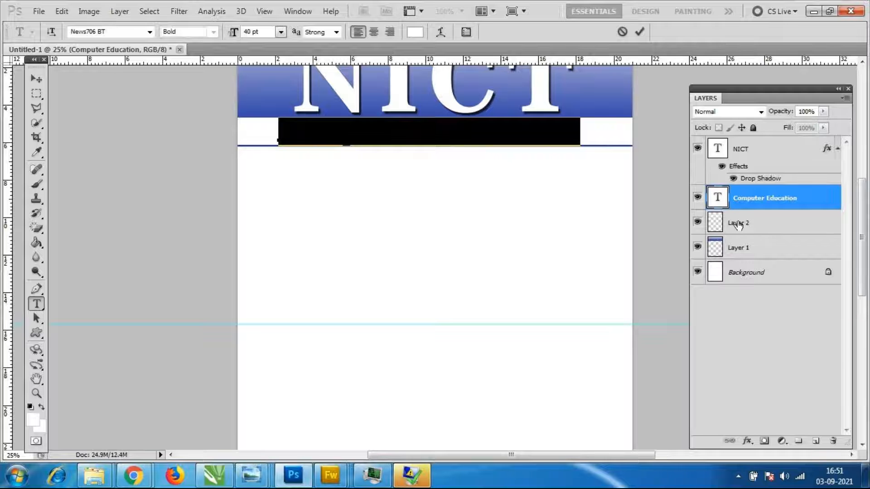
click(32, 413)
drag(230, 90, 314, 190)
click(254, 105)
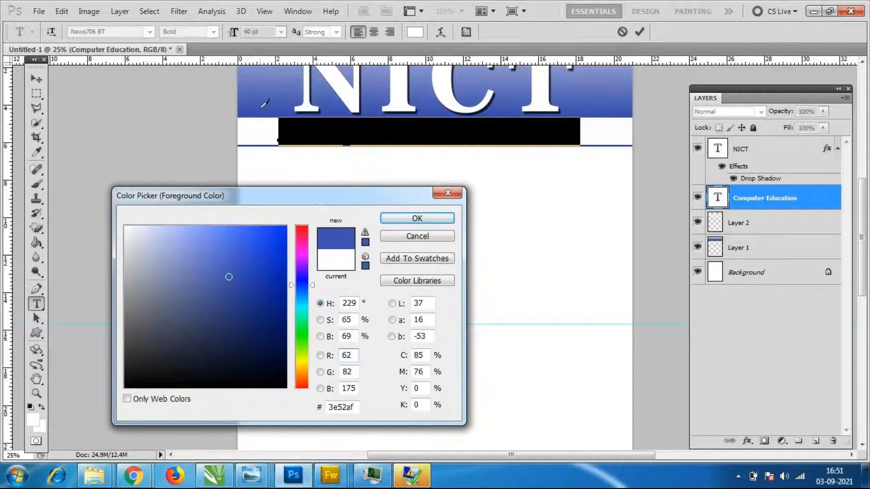
click(415, 218)
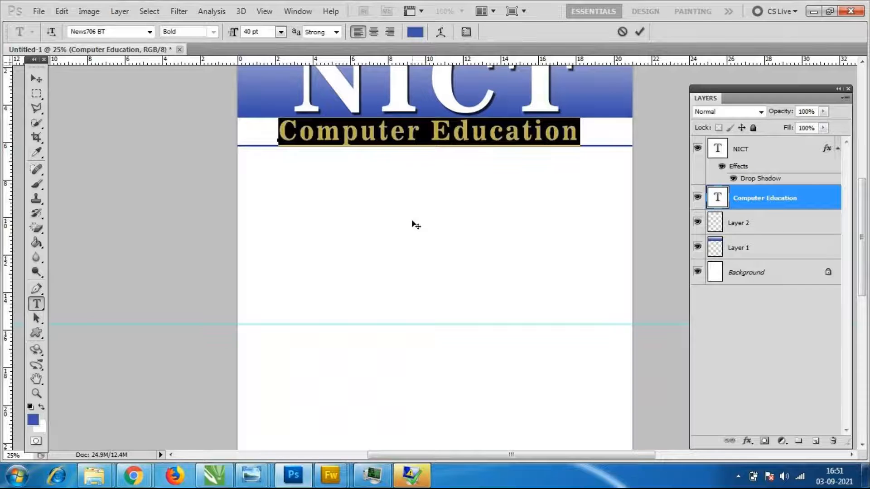
click(37, 80)
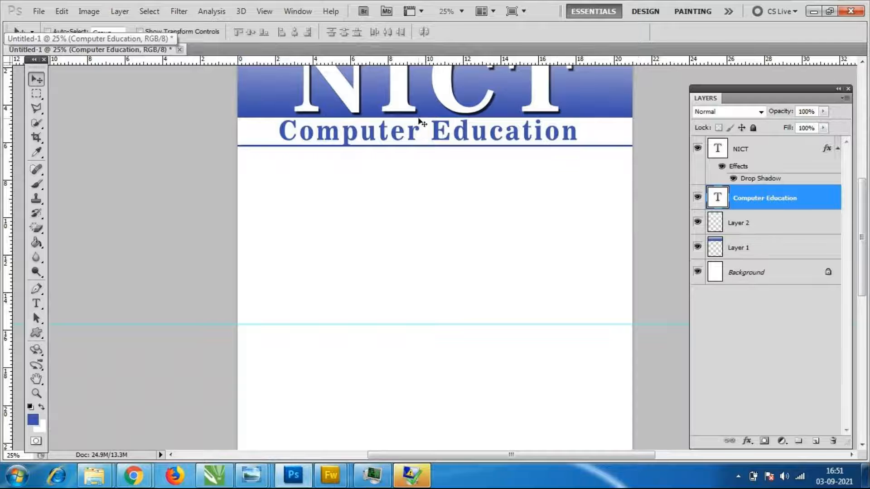
key(ctrl+minus)
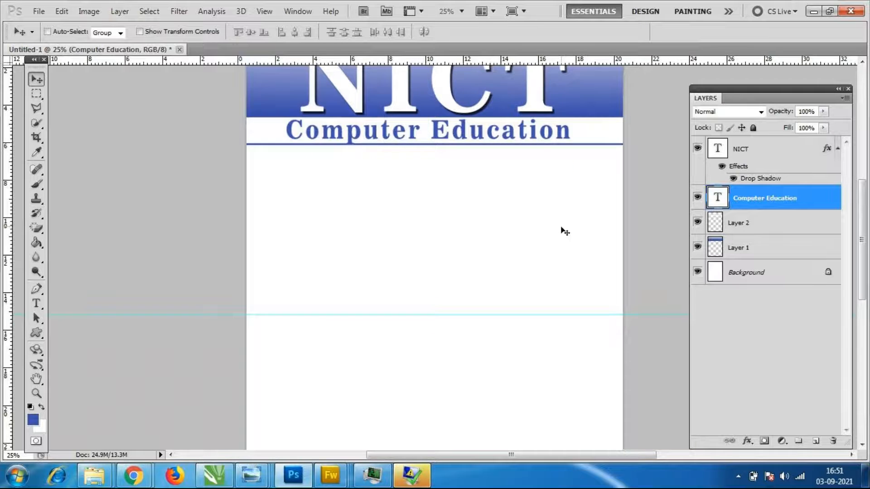
key(ctrl+plus)
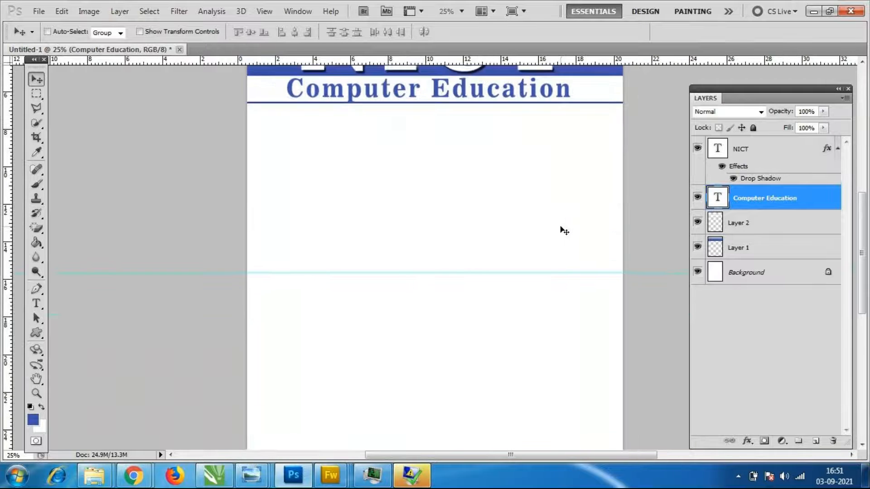
key(ctrl+minus)
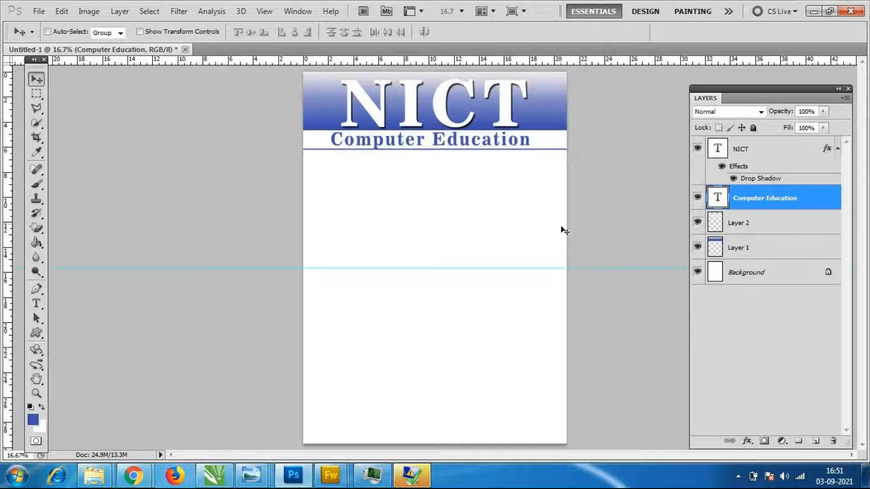
Nudge the white strip on Layer 2 slightly upward to thicken the blue line beneath it.
click(770, 223)
mouse_move(866, 476)
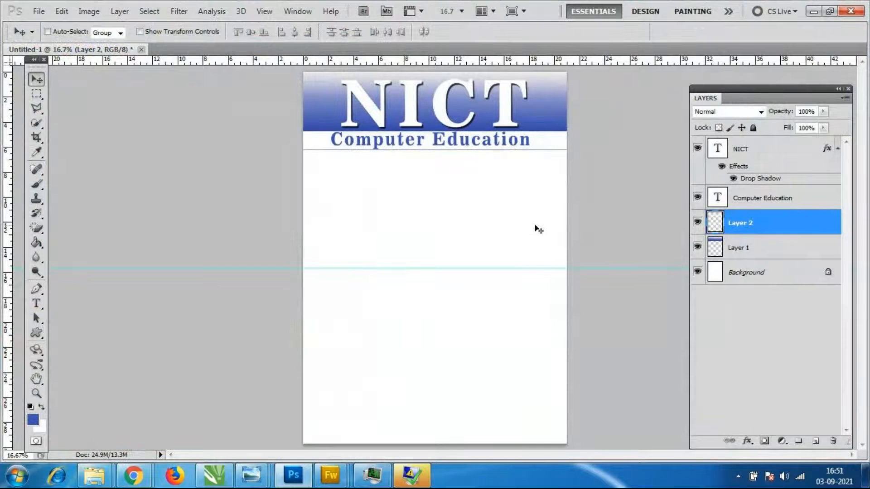
key(ctrl+z)
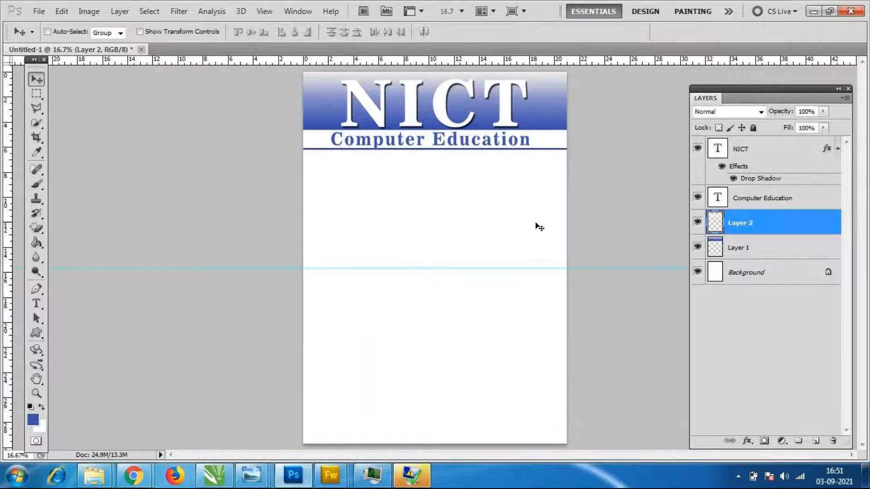
key(ctrl+plus)
scroll(551, 184, up, 3)
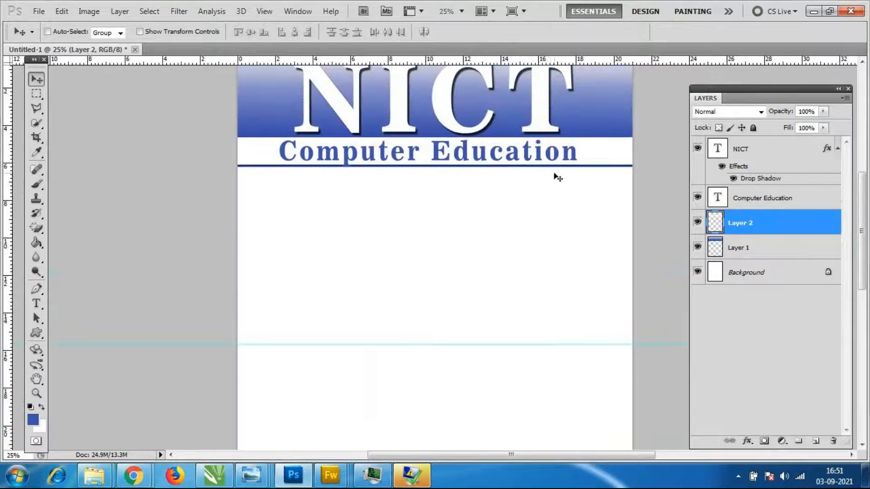
scroll(558, 177, up, 1)
scroll(560, 179, up, 1)
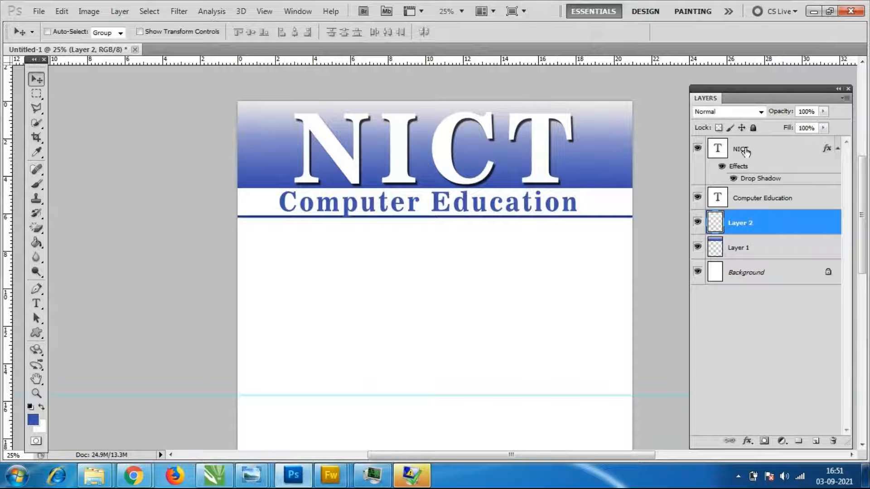
Nudge the NICT title slightly upward and scale the Computer Education text to 92.47% of its height.
click(745, 151)
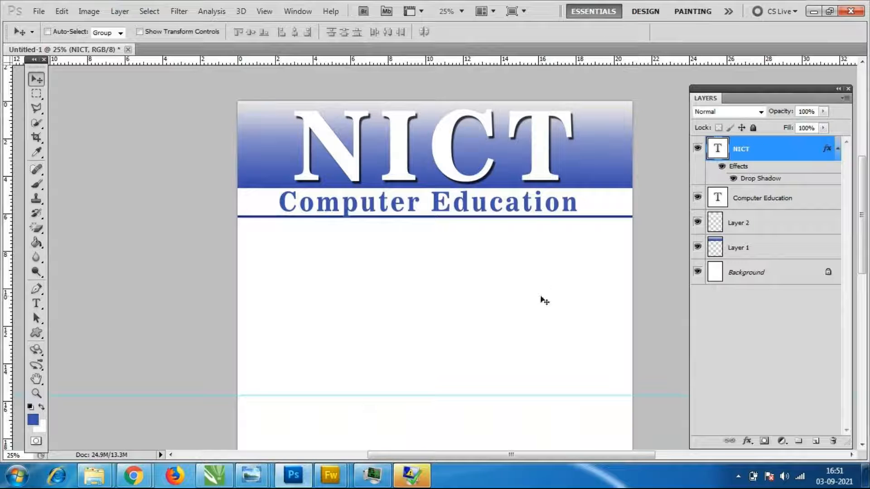
click(752, 204)
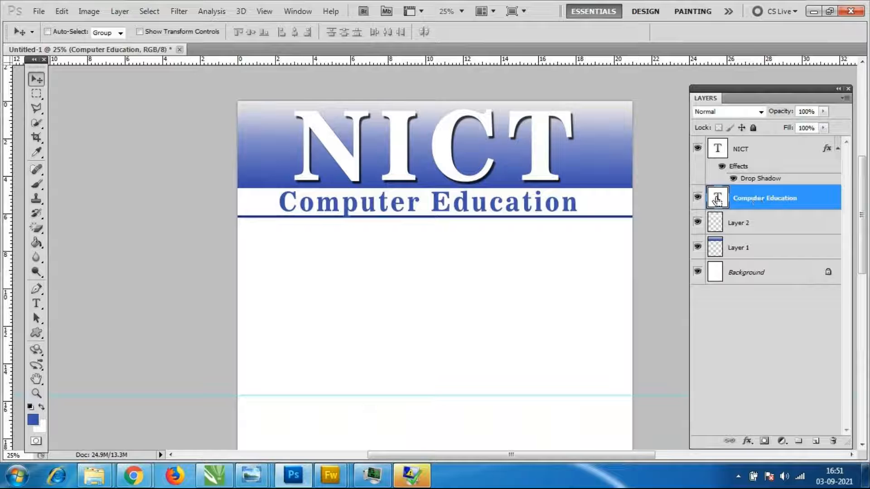
key(ctrl+t)
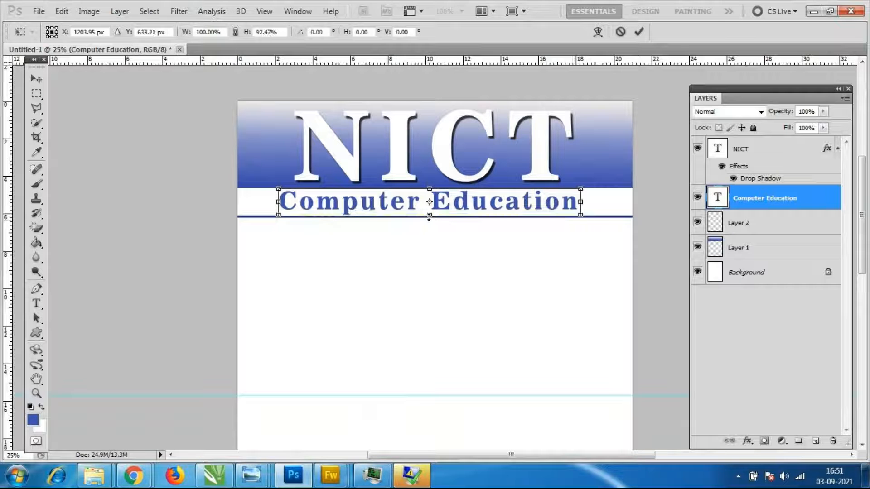
key(Return)
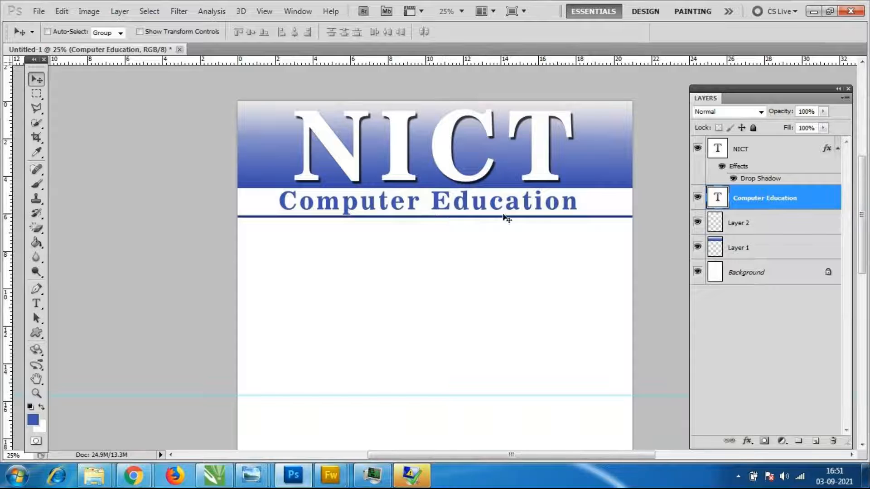
scroll(529, 185, down, 1)
key(ctrl+minus)
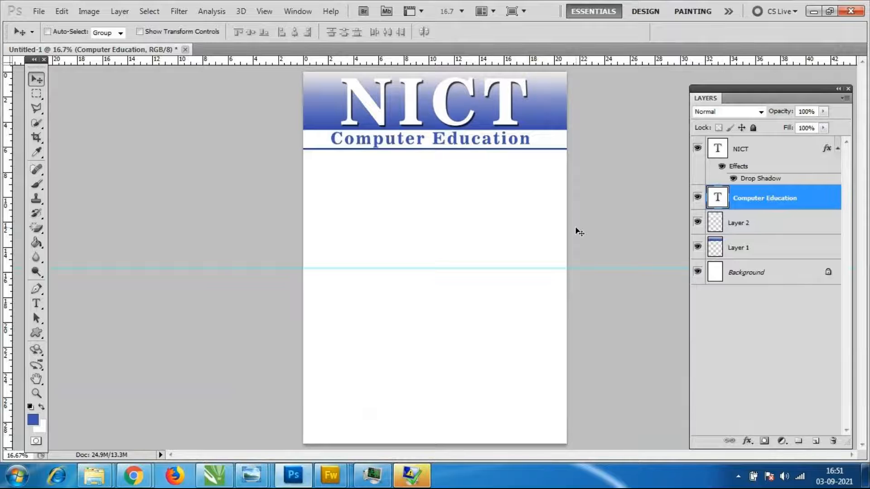
key(ctrl+plus)
scroll(539, 208, up, 3)
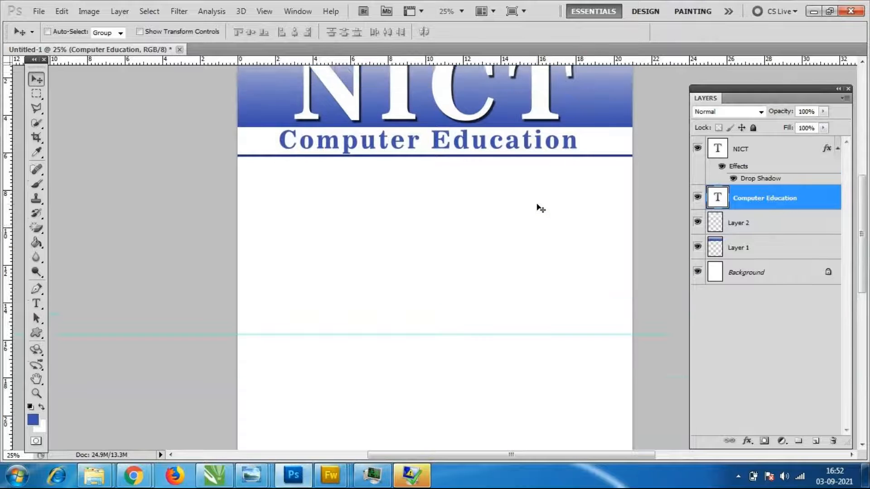
scroll(539, 208, up, 4)
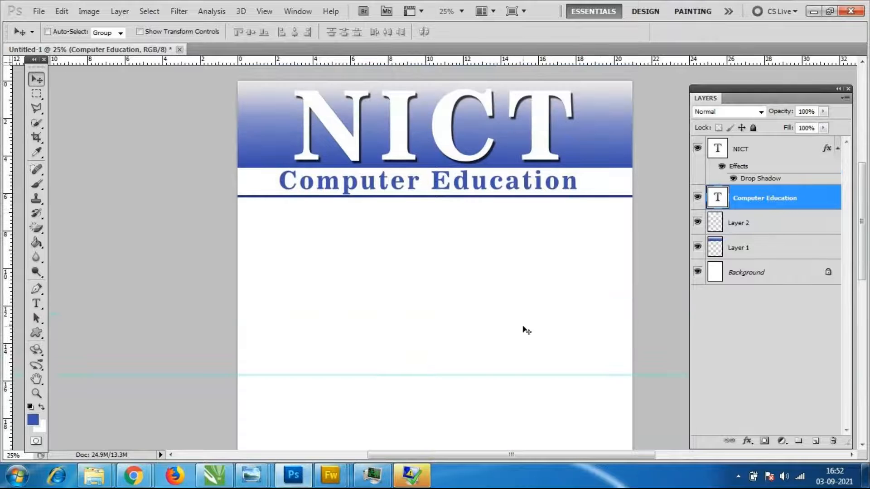
click(127, 479)
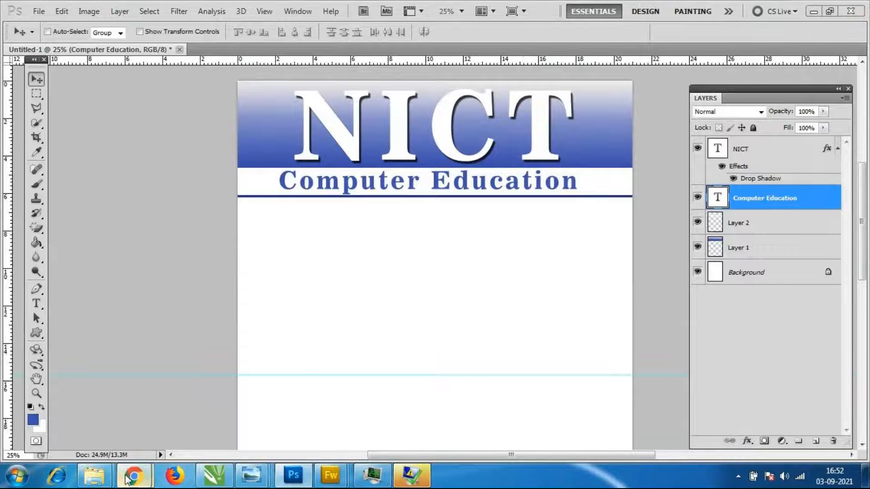
click(93, 410)
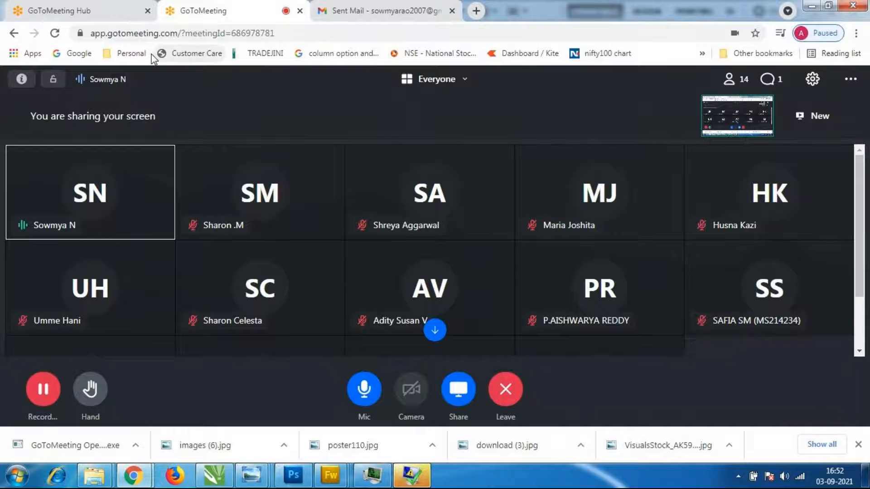
click(292, 479)
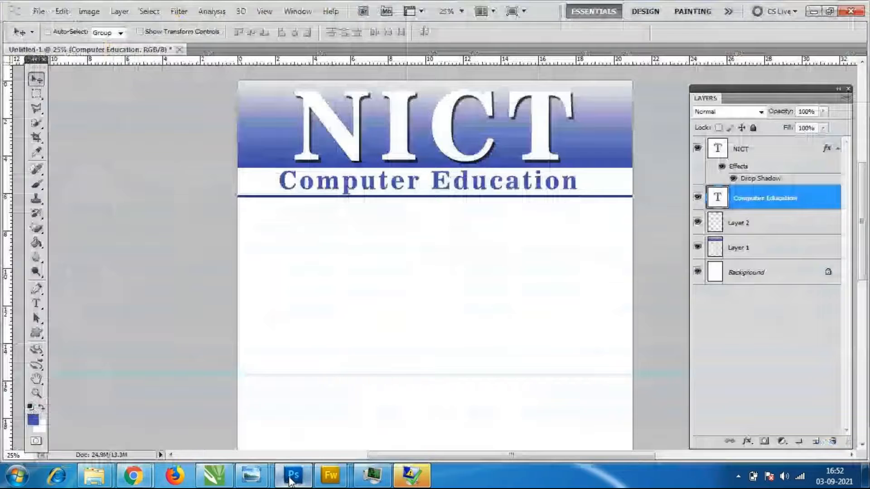
Open the VisualsStock_AK59097 photo from the photoshop folder and float it in its own enlarged window.
click(39, 11)
click(41, 33)
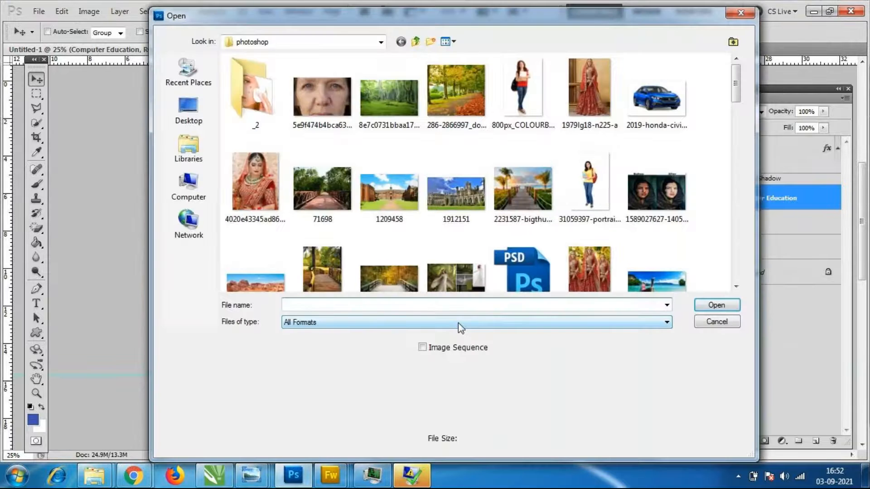
drag(738, 95, 734, 297)
click(394, 150)
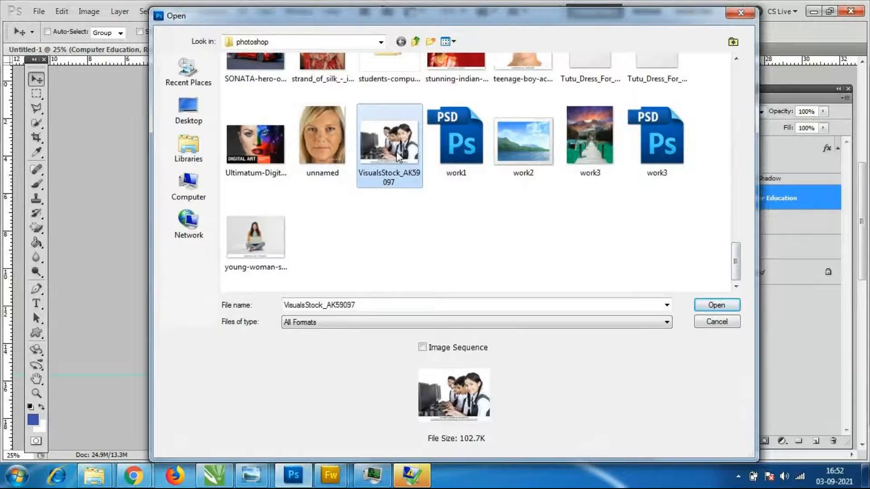
click(707, 305)
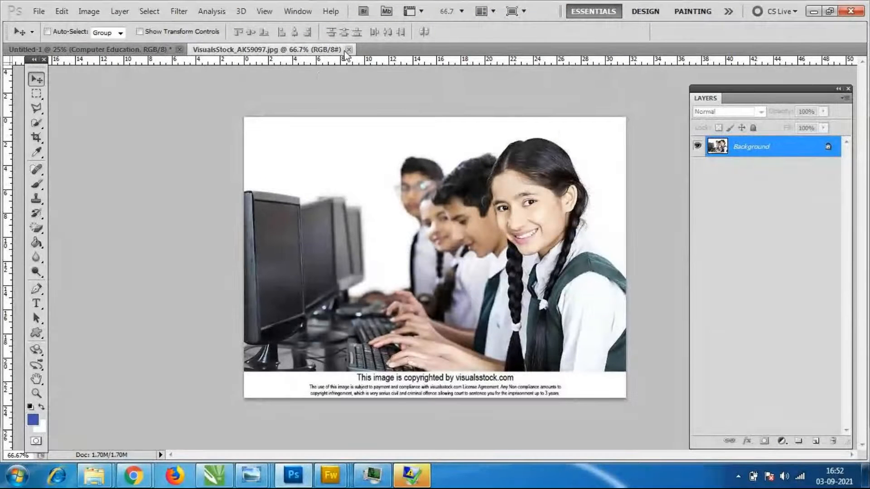
mouse_move(347, 49)
mouse_down()
mouse_move(352, 72)
mouse_move(349, 58)
mouse_up()
drag(621, 364, 683, 397)
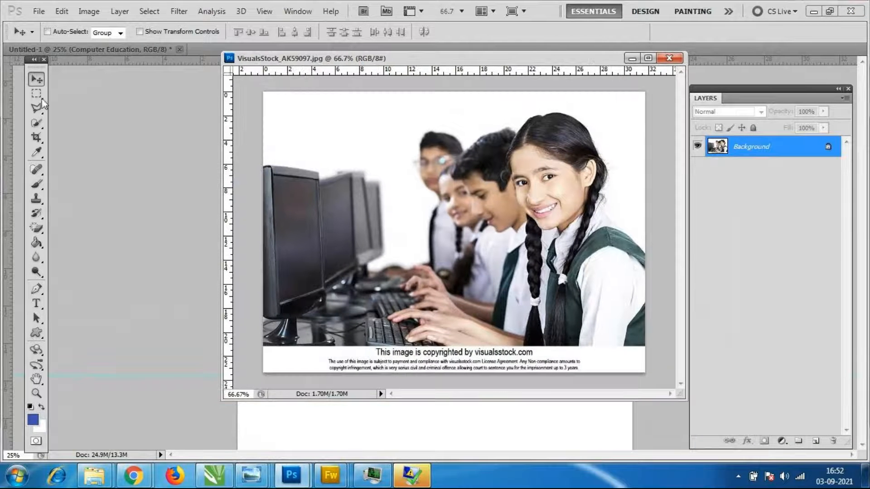
Select the whole photo area above the copyright caption with the Rectangular Marquee tool.
drag(39, 96, 41, 98)
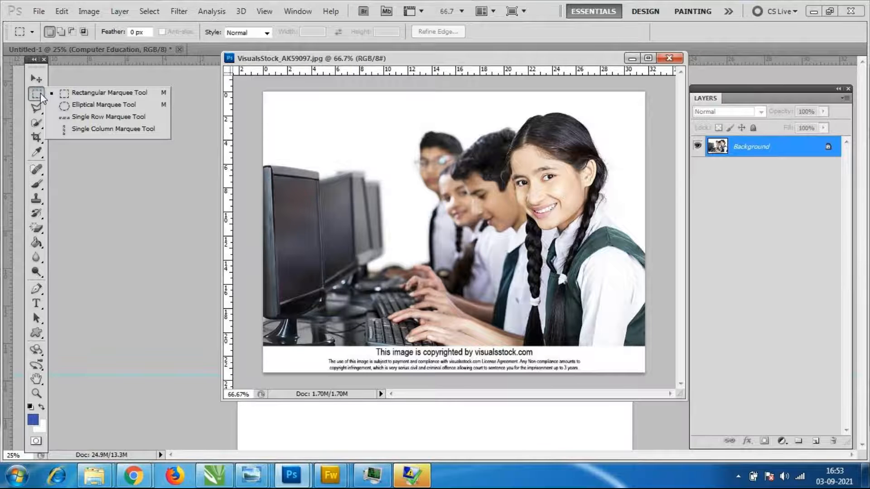
click(68, 96)
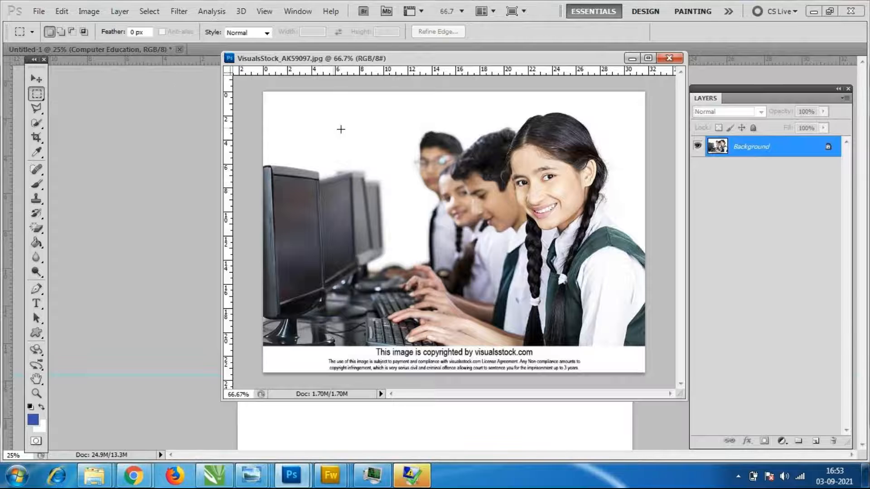
drag(263, 93, 651, 345)
drag(653, 344, 651, 345)
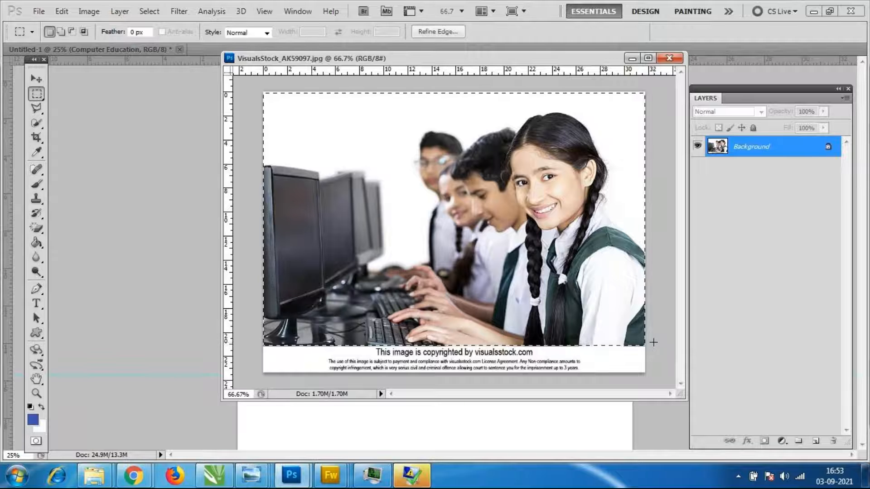
Copy the selected students photo onto the flyer below the header with the Move tool and close the source image.
drag(476, 60, 592, 237)
key(v)
drag(497, 246, 11, 79)
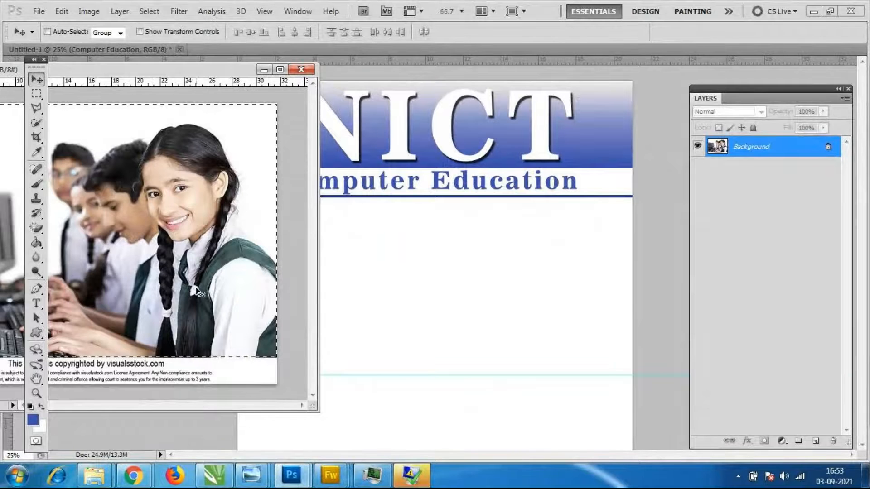
drag(169, 272, 314, 282)
drag(522, 287, 523, 286)
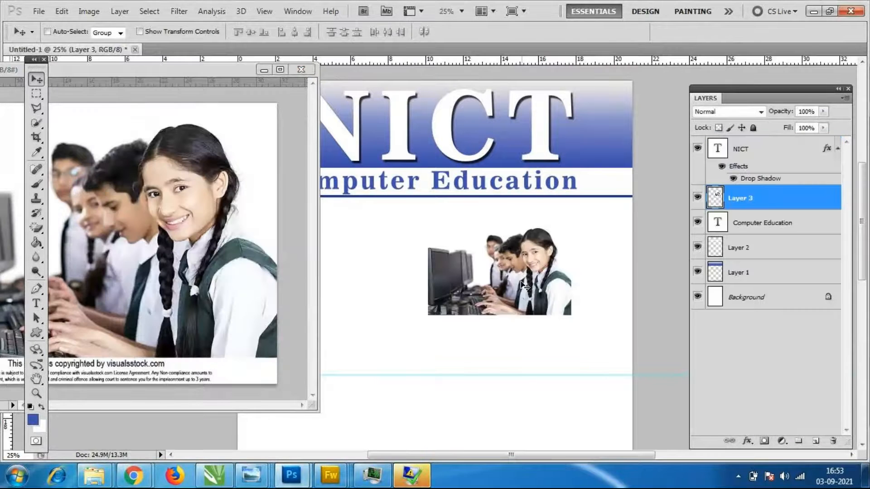
click(301, 69)
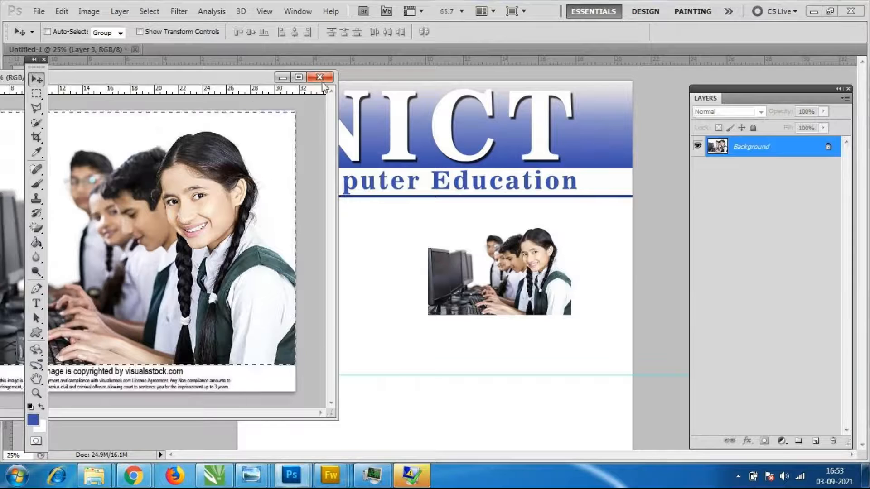
Scale the students photo proportionally to about 143.89% and place it against the page's right edge just below the blue line.
drag(511, 292, 560, 281)
key(ctrl+t)
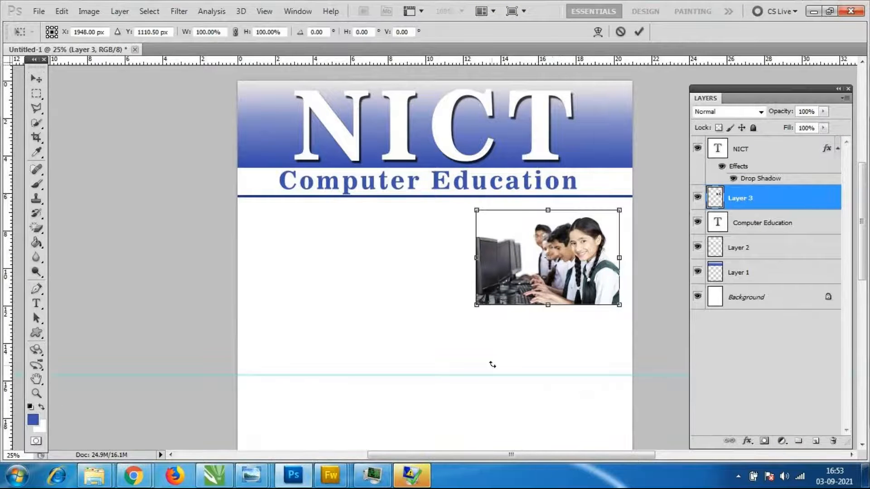
drag(476, 307, 464, 335)
drag(608, 289, 588, 298)
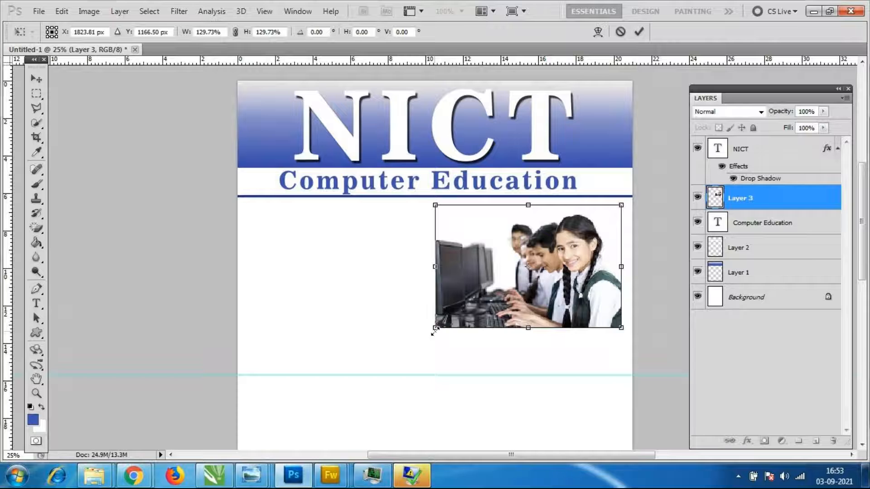
drag(435, 326, 426, 337)
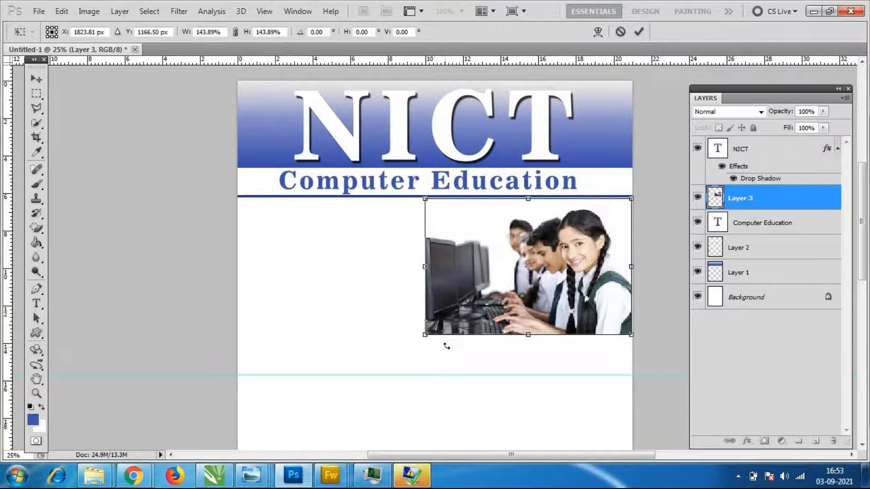
key(Return)
Open the group photo images (6) from the photoshop folder.
click(39, 11)
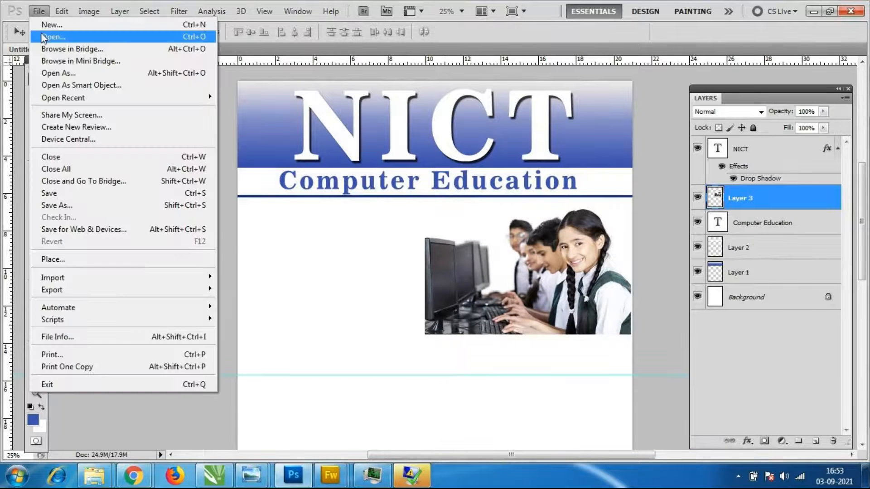
click(40, 34)
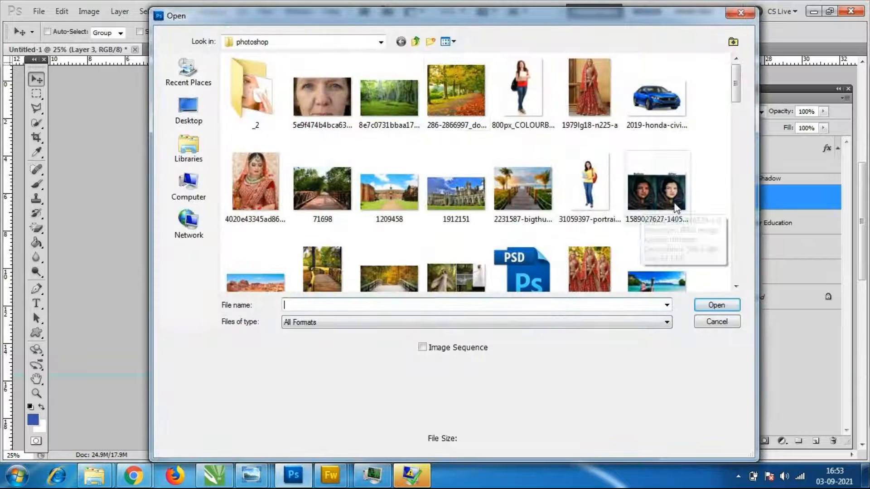
click(524, 91)
click(603, 178)
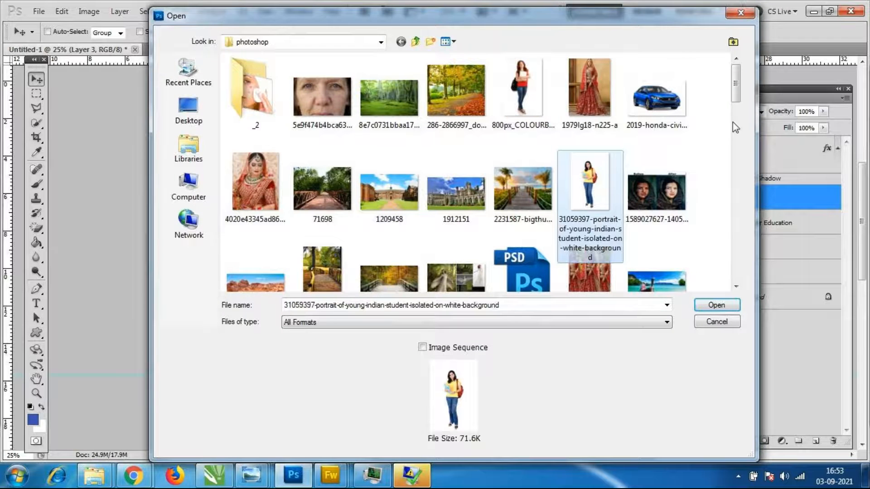
drag(735, 97, 736, 174)
click(323, 209)
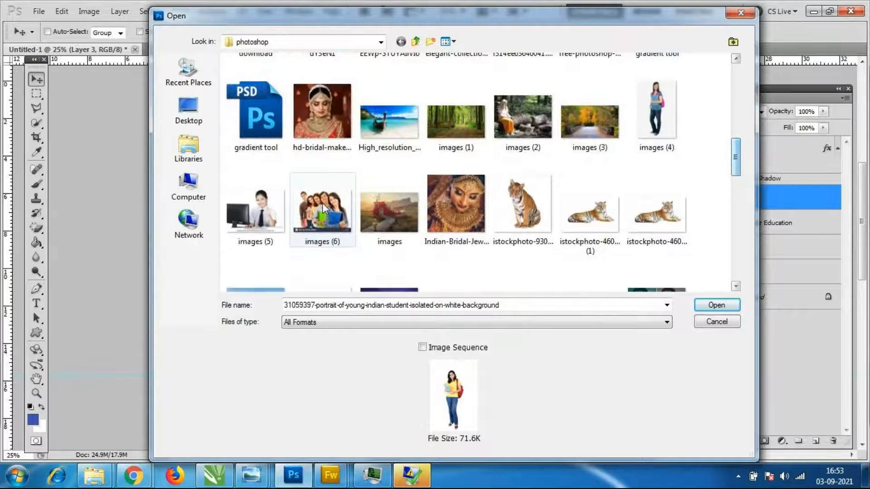
click(716, 306)
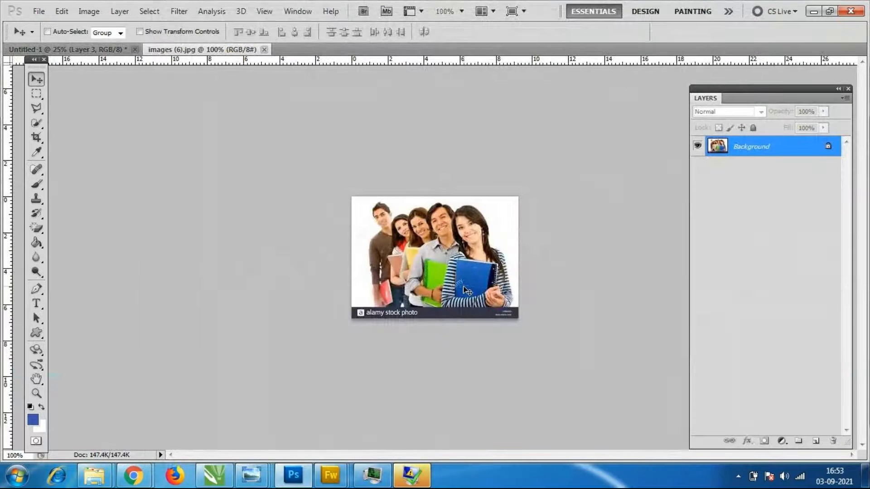
Float the group photo's window, copy the picture onto the flyer left of the computer class photo, and close the source image.
drag(208, 48, 513, 112)
drag(570, 195, 372, 296)
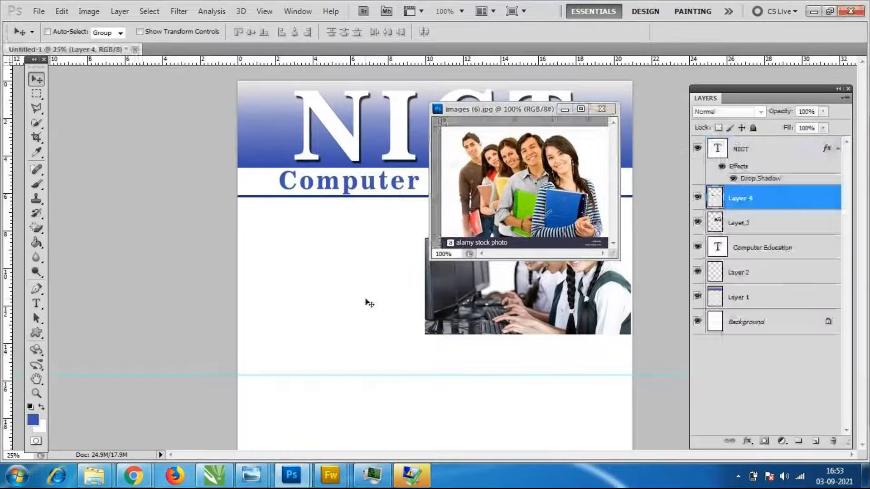
click(609, 109)
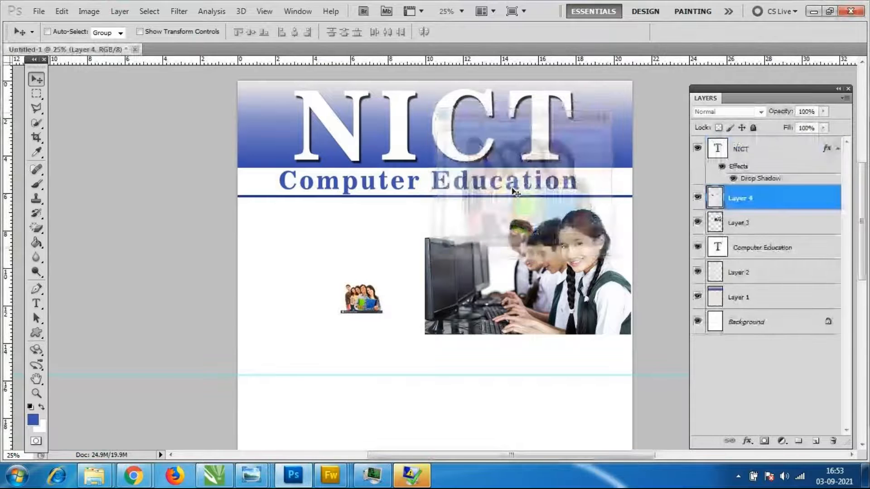
Scale the group photo proportionally to about 452.58% and move it so it overlaps the computer class photo's edge.
key(ctrl+t)
drag(382, 284, 454, 224)
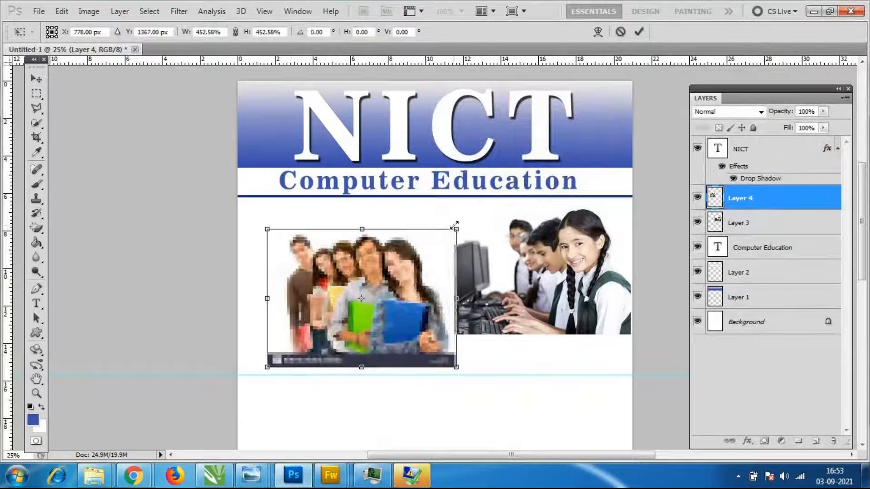
key(Return)
drag(401, 351, 439, 338)
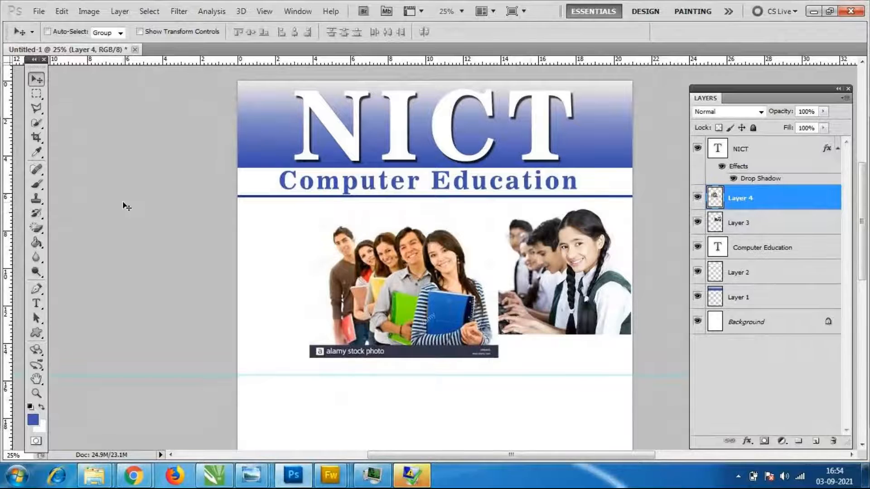
Delete the dark alamy stock photo strip along the bottom of the group photo with a rectangular selection and deselect.
click(37, 94)
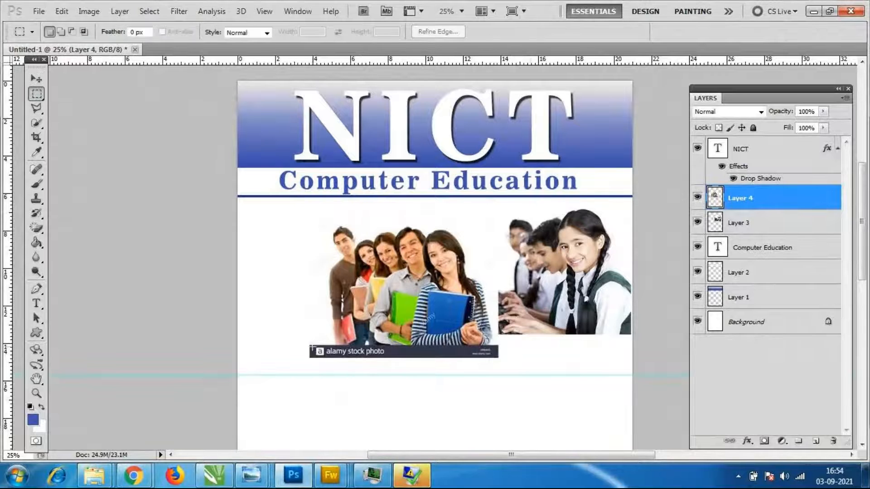
drag(308, 344, 523, 373)
key(Delete)
key(ctrl+d)
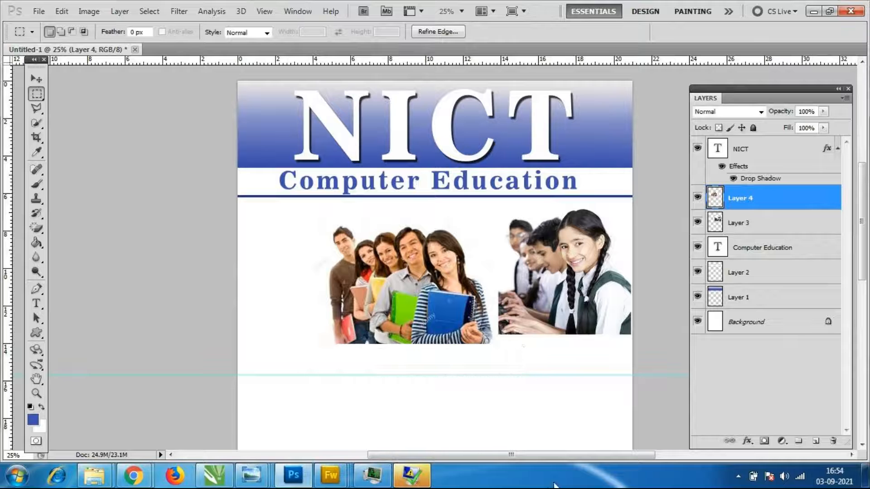
Move the group photo over the computer class photo at the page's right edge and enlarge it slightly to cover it.
click(37, 78)
drag(399, 287, 532, 279)
key(ctrl+t)
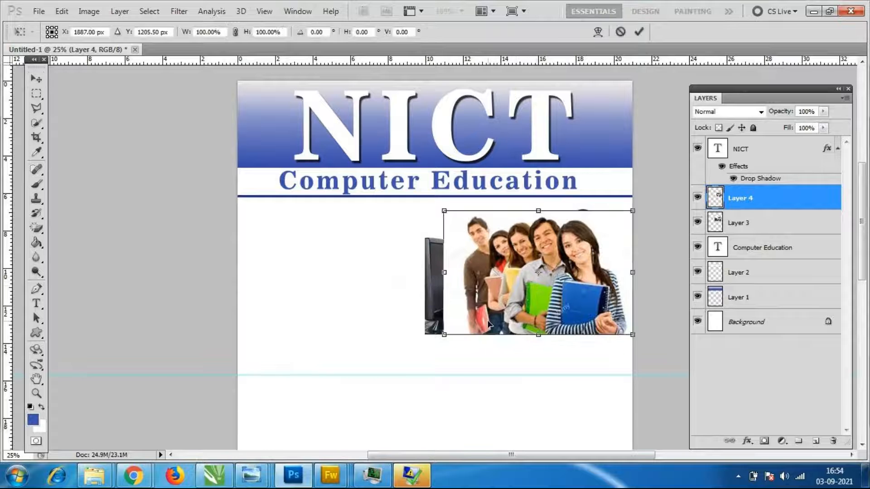
drag(442, 338, 429, 342)
drag(551, 314, 524, 296)
key(Return)
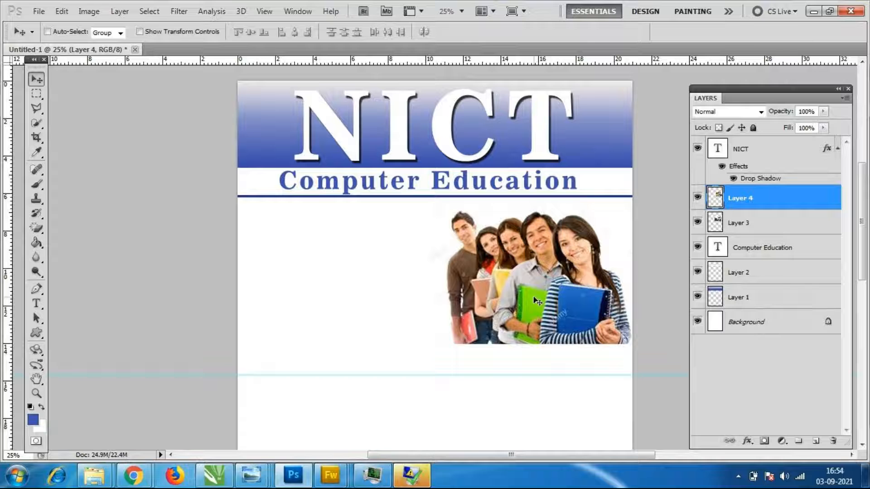
Enlarge the group photo to about 107.16% width and 111.80% height, with its top just below the blue line.
key(ctrl+t)
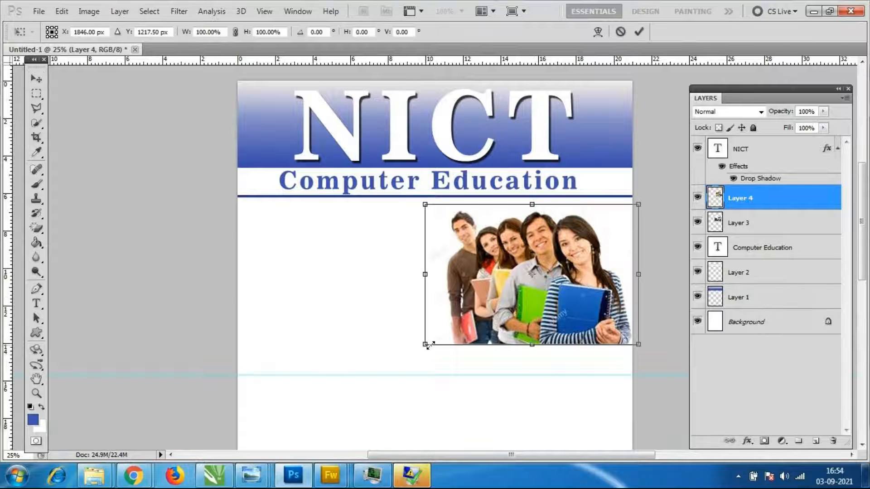
drag(425, 344, 420, 356)
drag(517, 309, 512, 316)
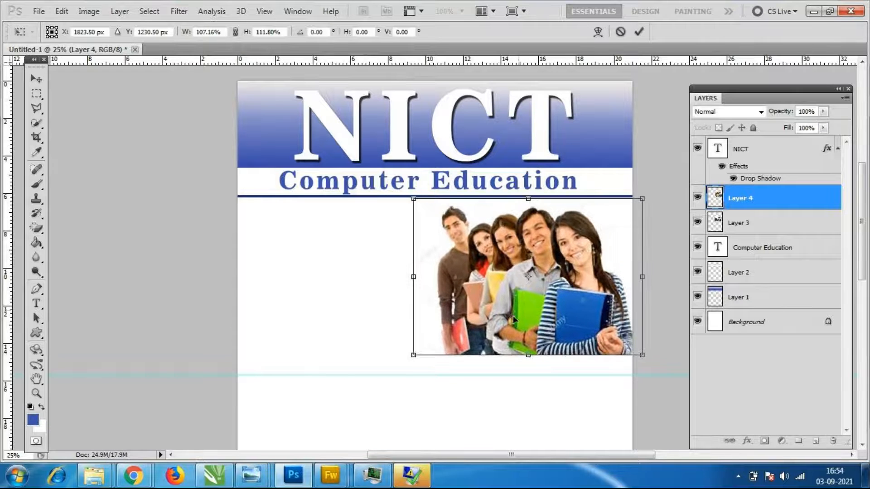
key(Return)
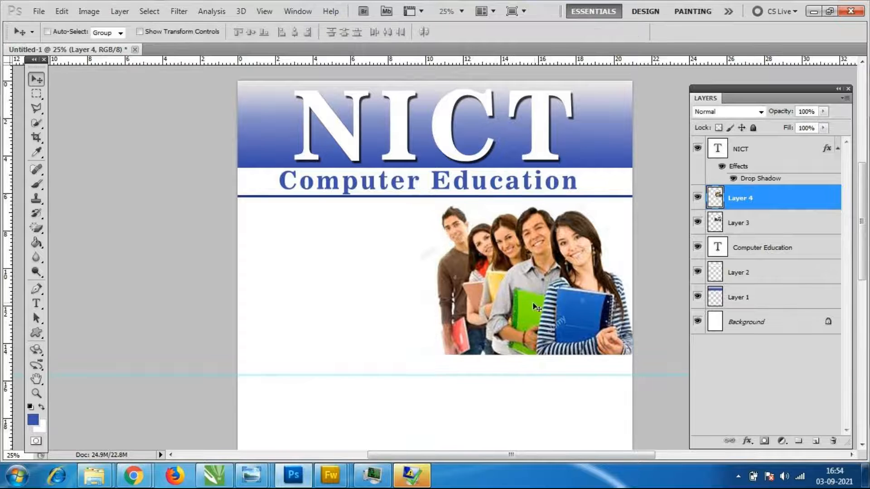
Hide the group photo layer, scale the computer class photo to about 119.84%, and reposition it below the blue line at the page's right side.
click(697, 197)
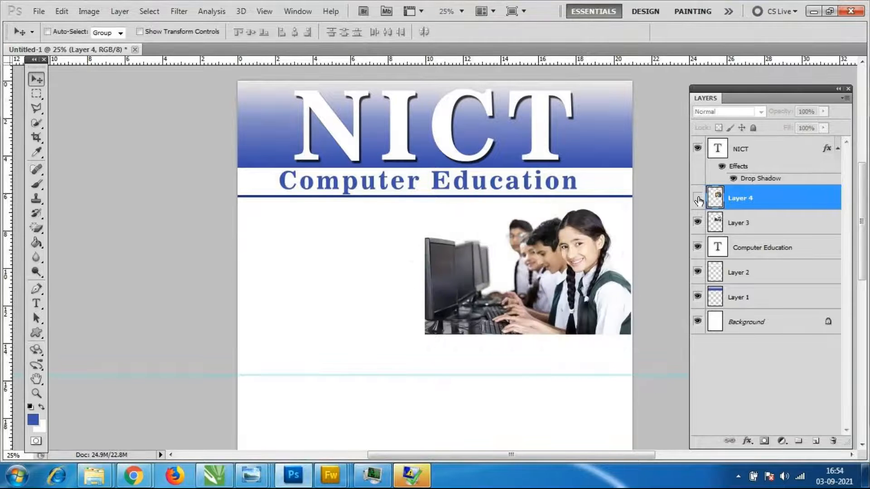
click(738, 223)
key(ctrl+t)
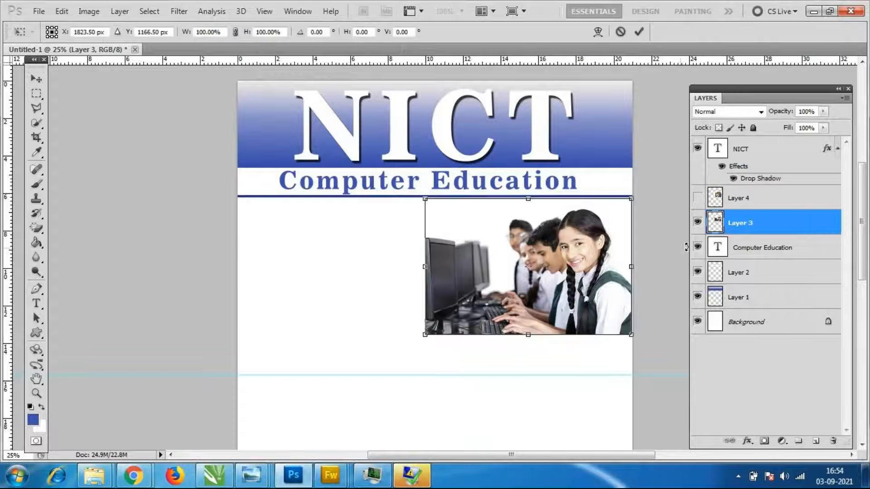
drag(425, 336, 404, 349)
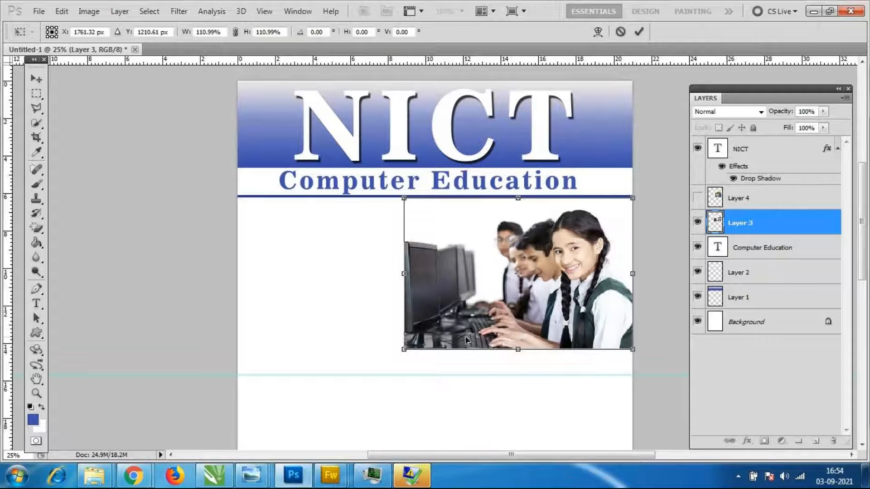
drag(407, 352, 402, 360)
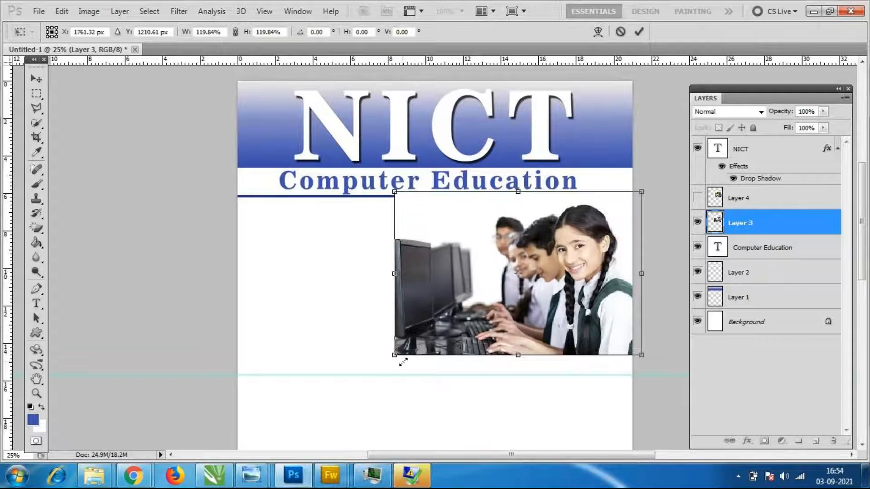
key(Return)
mouse_move(571, 285)
mouse_down()
mouse_move(562, 305)
mouse_move(550, 292)
mouse_move(557, 295)
mouse_up()
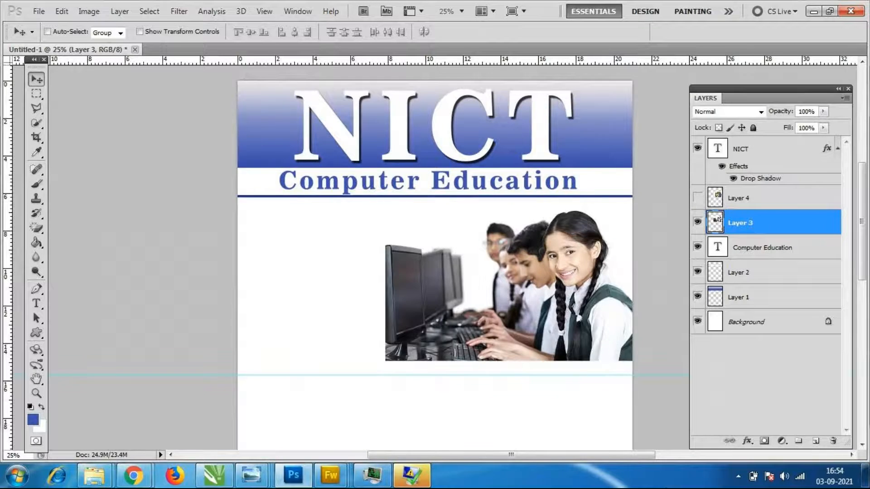
key(ctrl+minus)
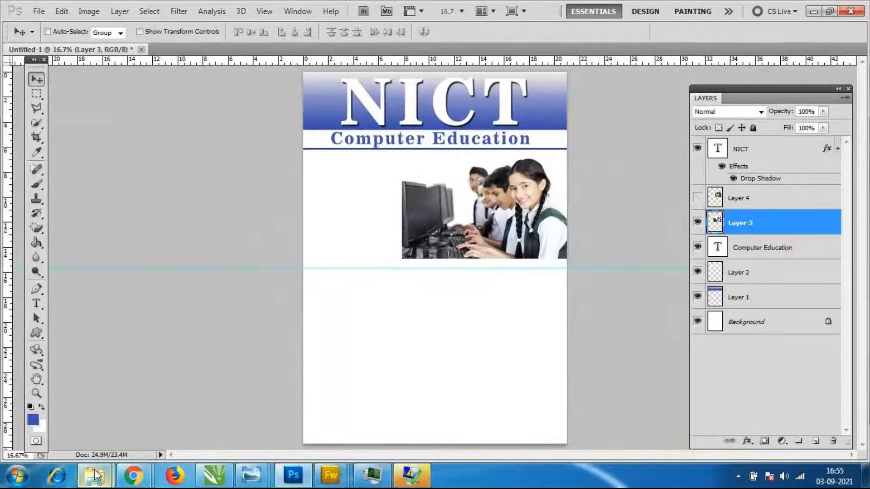
click(34, 14)
click(53, 37)
drag(737, 94, 733, 272)
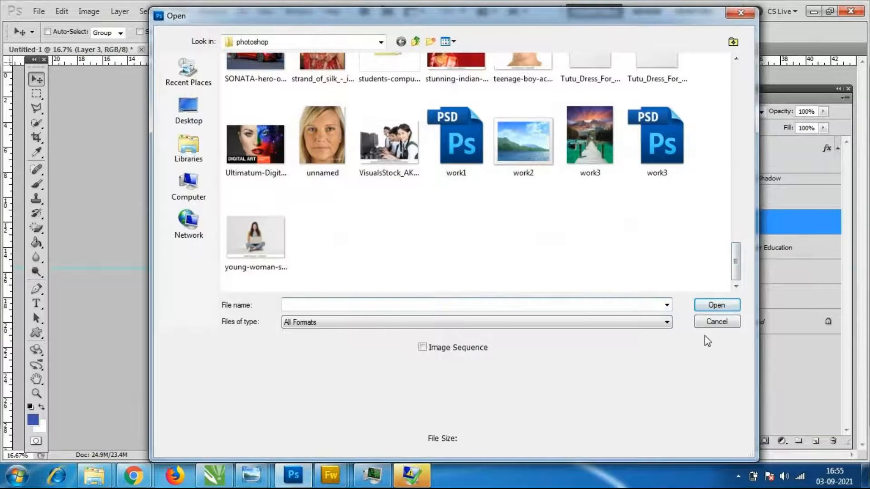
click(713, 323)
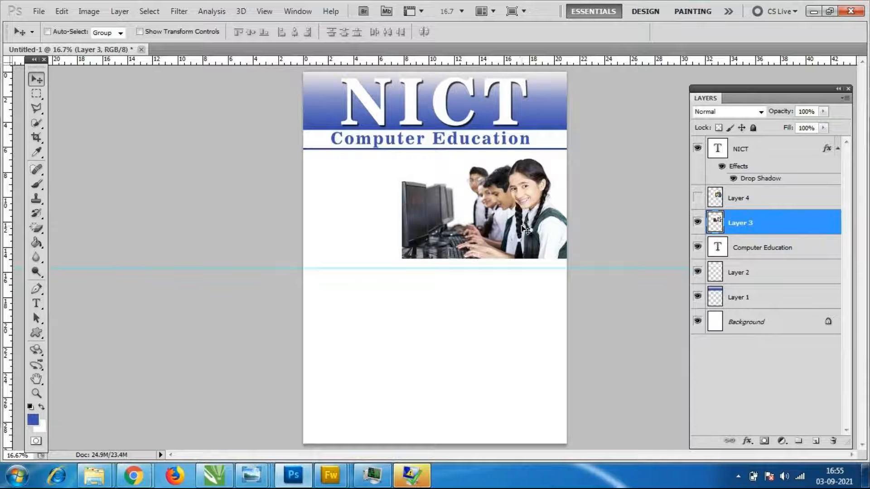
Scale the computer class photo down to about 94.81% and set it against the page's right edge just above the guide.
key(ctrl+t)
drag(400, 260, 407, 256)
drag(506, 209, 509, 212)
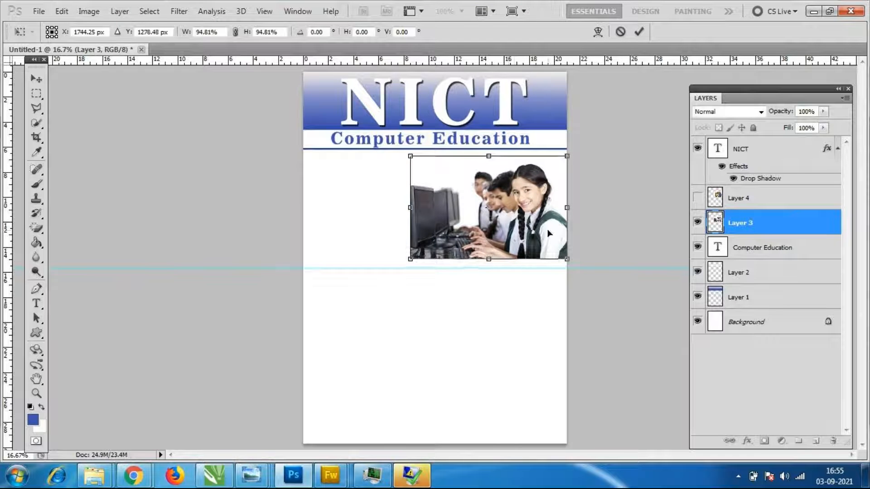
key(Return)
key(ctrl+plus)
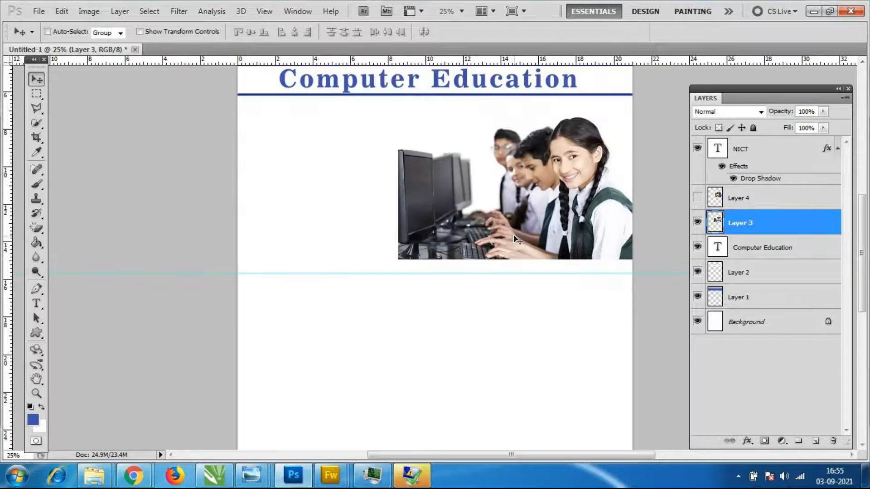
scroll(516, 239, up, 2)
scroll(476, 227, down, 5)
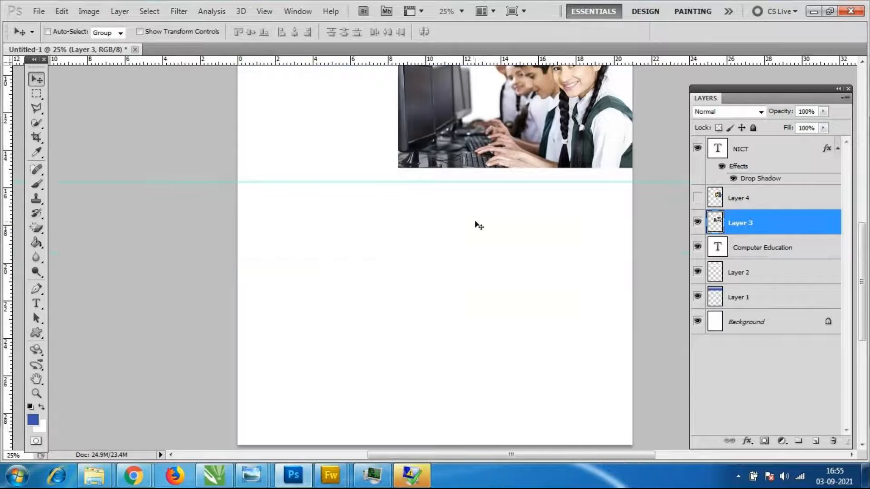
key(ctrl+minus)
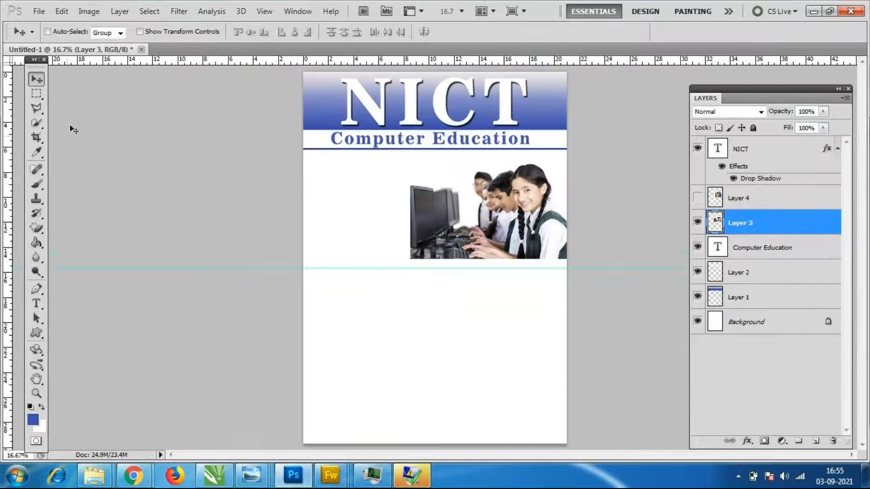
Try to draw a curved Pen path from the page's top edge to its bottom, convert it to a selection, and deselect.
click(36, 289)
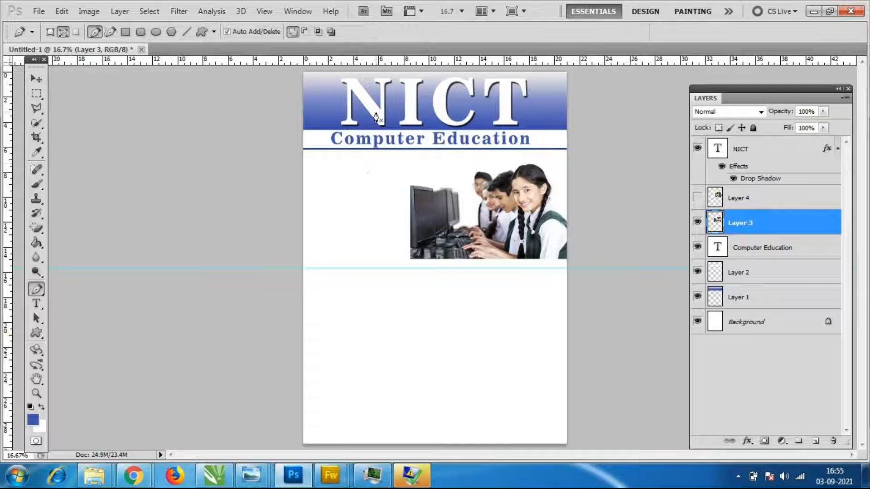
click(349, 72)
click(371, 440)
drag(371, 441, 467, 488)
key(ctrl+z)
drag(356, 442, 429, 488)
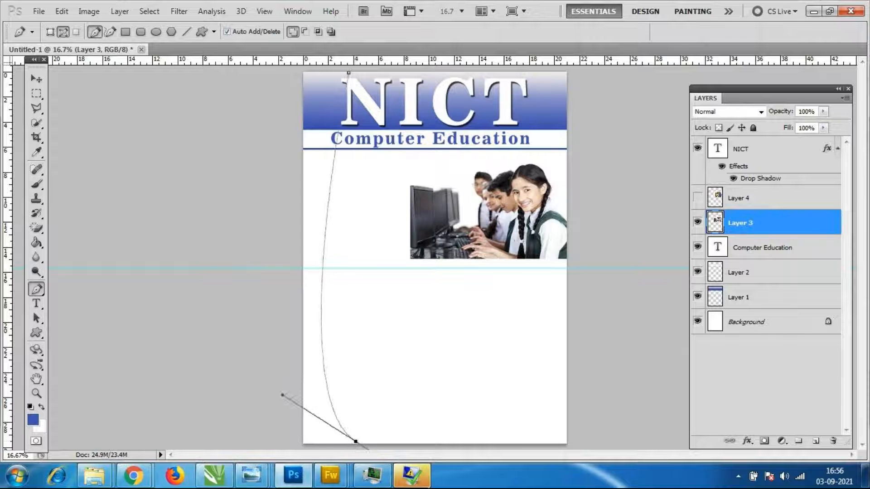
key(ctrl+Return)
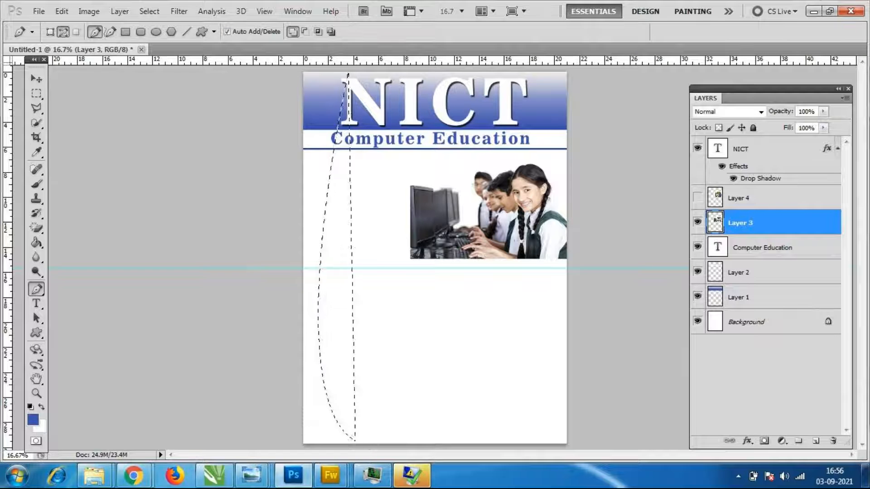
key(ctrl+d)
Try other curved Pen paths starting at the page's top edge above the N, and undo their anchor points.
key(ctrl+minus)
click(399, 120)
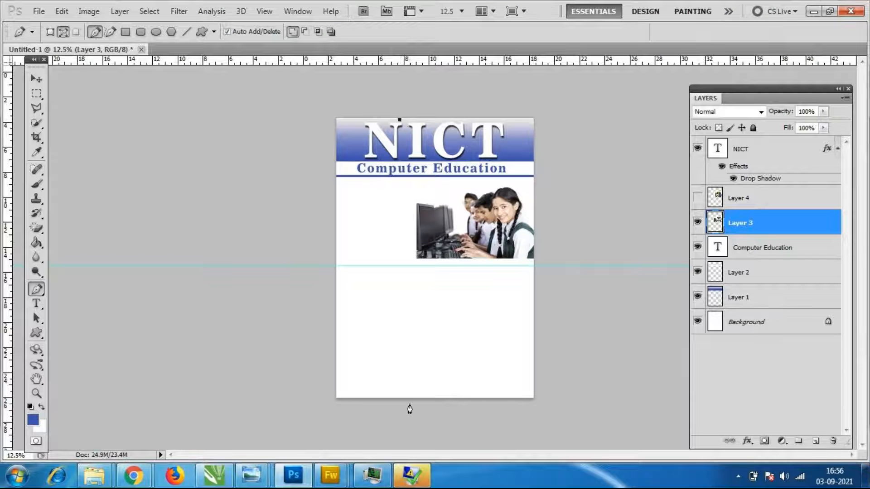
drag(403, 396, 412, 402)
drag(333, 309, 302, 305)
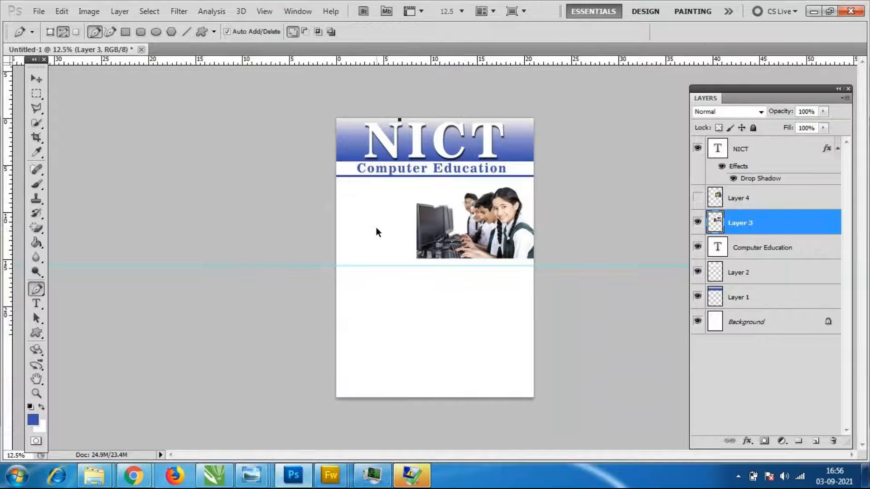
click(376, 118)
drag(383, 235, 416, 298)
drag(396, 375, 375, 414)
key(ctrl+z)
key(ctrl+z)
key(ctrl+z)
key(ctrl+z)
key(ctrl+alt+z)
key(ctrl+alt+z)
Draw a closed wavy Pen path down the page's left side, extending outside the page, and convert it to a selection.
click(353, 118)
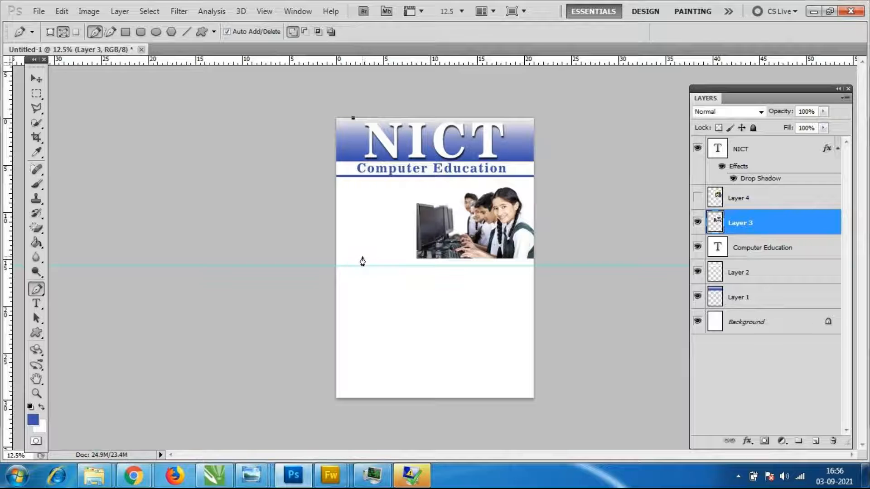
drag(364, 258, 403, 305)
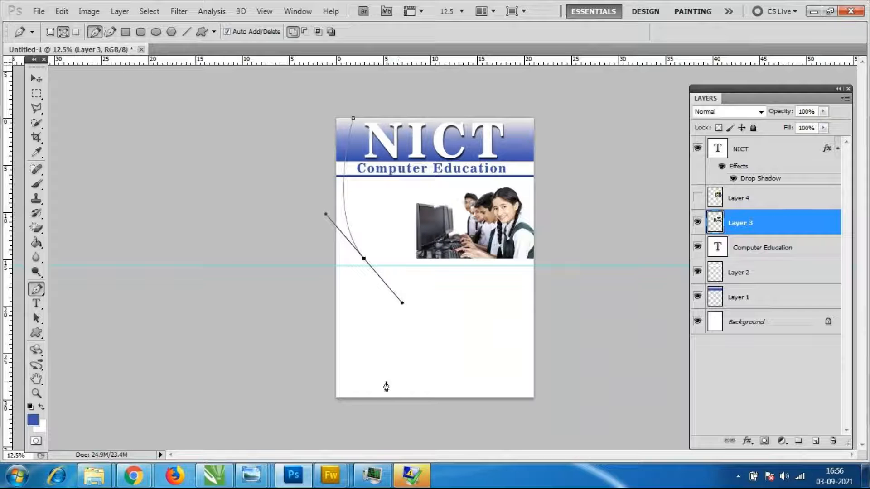
drag(357, 394, 357, 401)
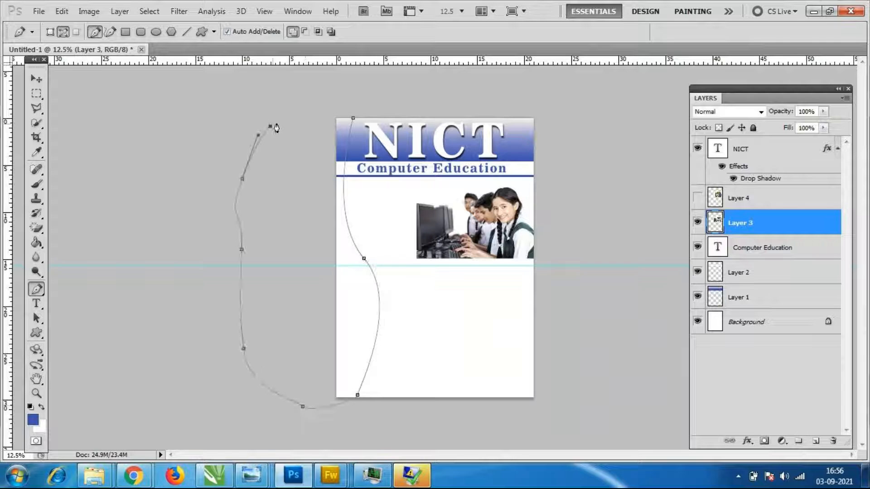
drag(272, 128, 307, 114)
key(ctrl+Return)
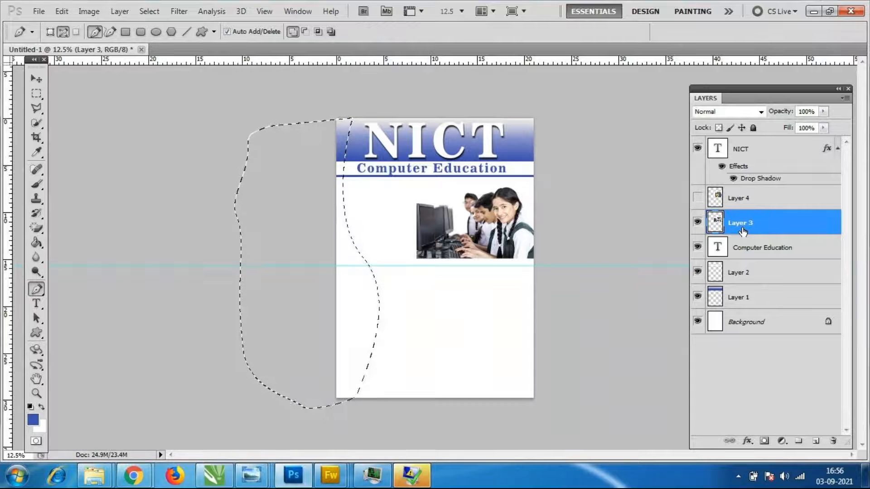
Fill the wavy selection with blue sampled from the header on a new layer above Layer 4, and deselect.
key(ctrl+plus)
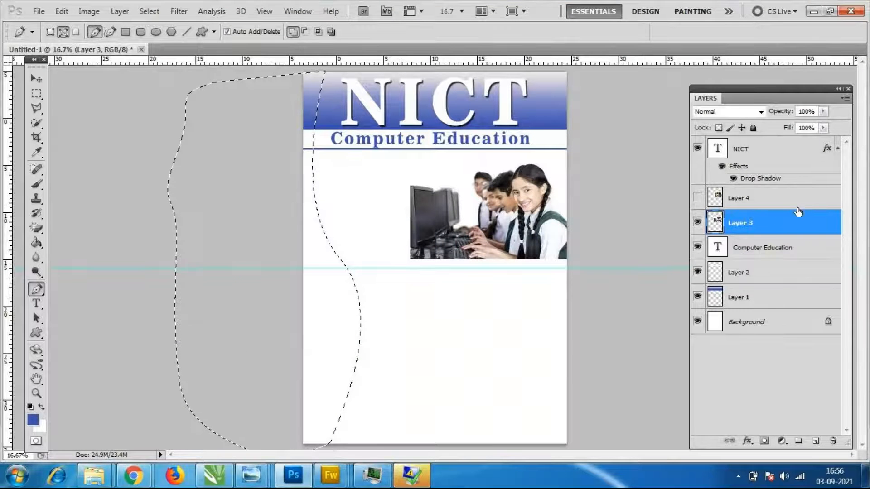
click(779, 205)
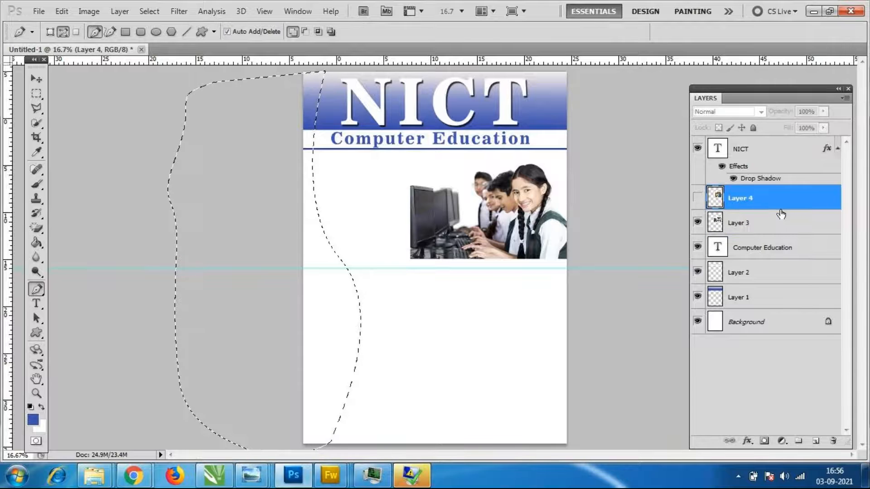
click(815, 441)
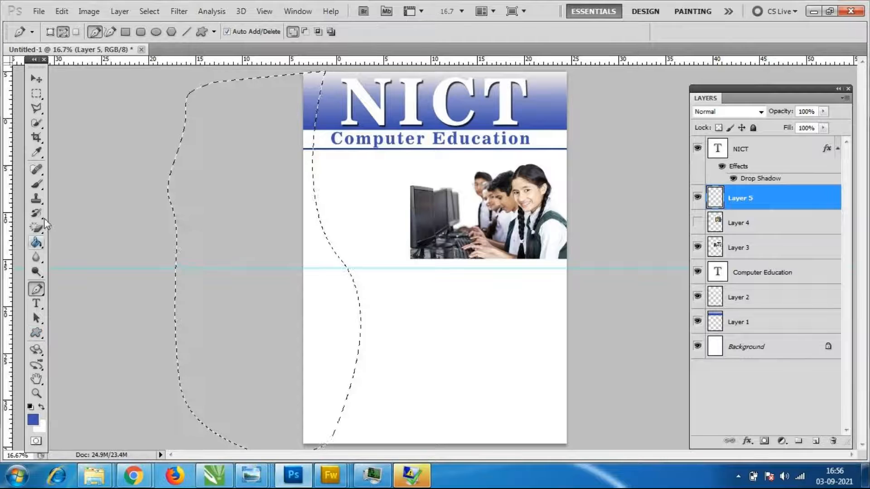
click(39, 153)
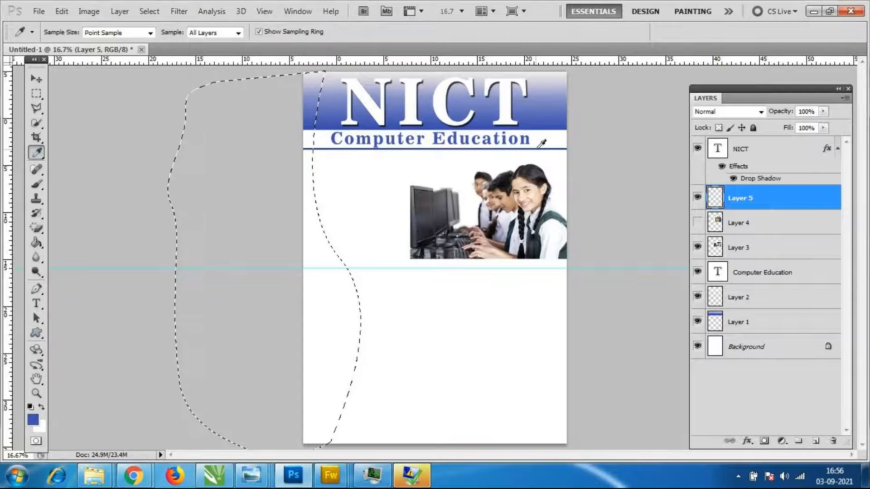
click(40, 154)
click(97, 151)
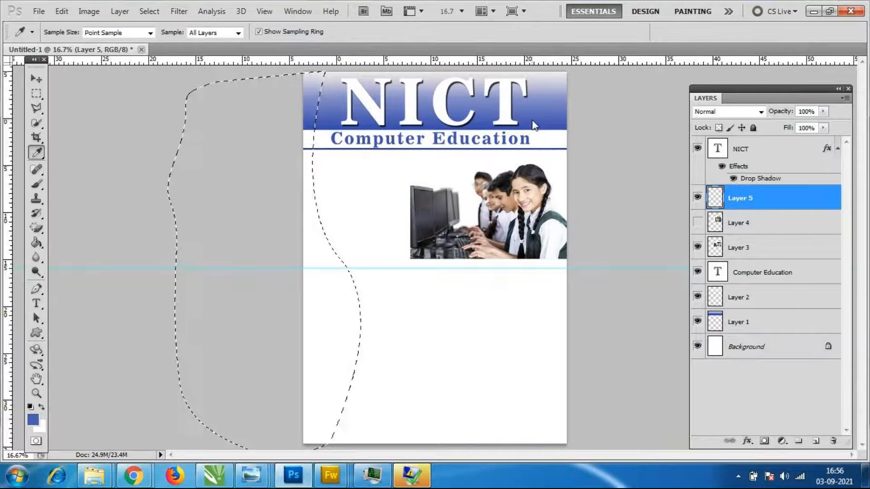
click(37, 243)
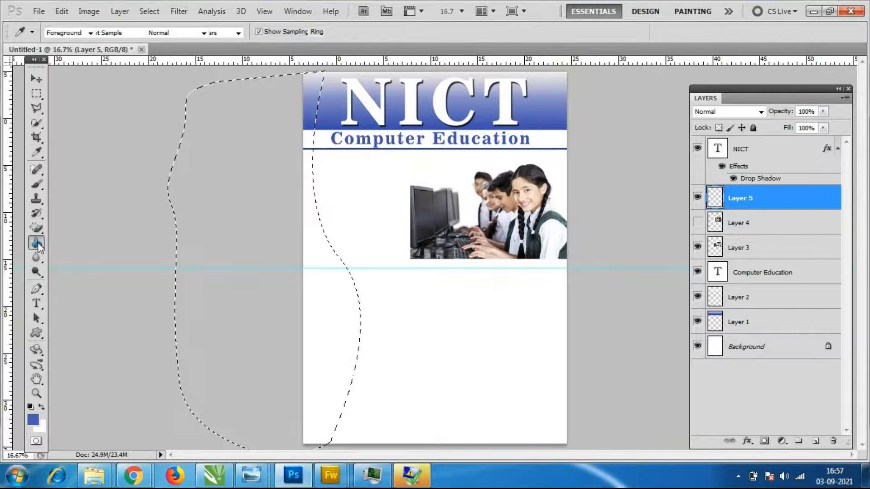
click(319, 253)
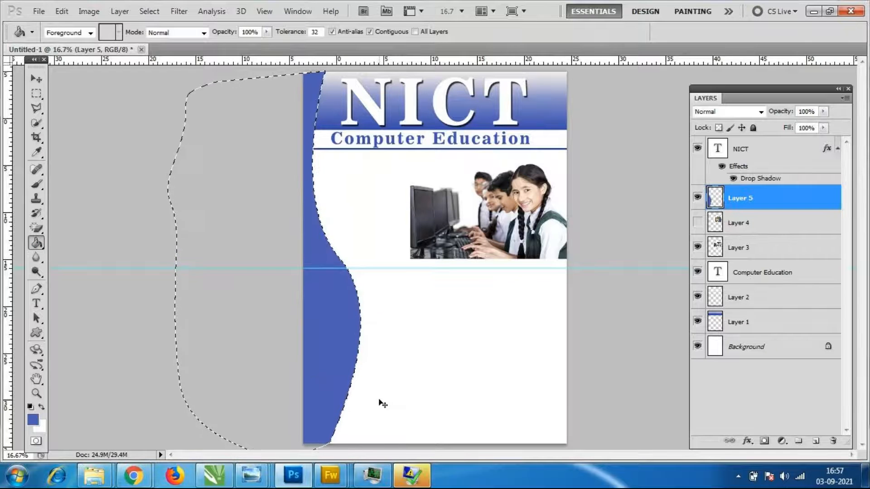
key(ctrl+d)
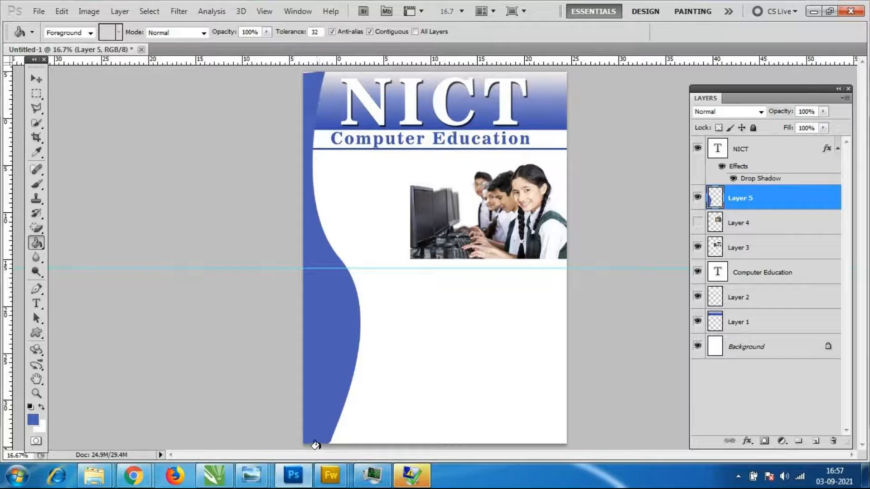
Undo the blue fill, its new layer and the selection, back to the editable wavy Pen path.
key(ctrl+alt+z)
key(ctrl+alt+z)
key(ctrl+alt+z)
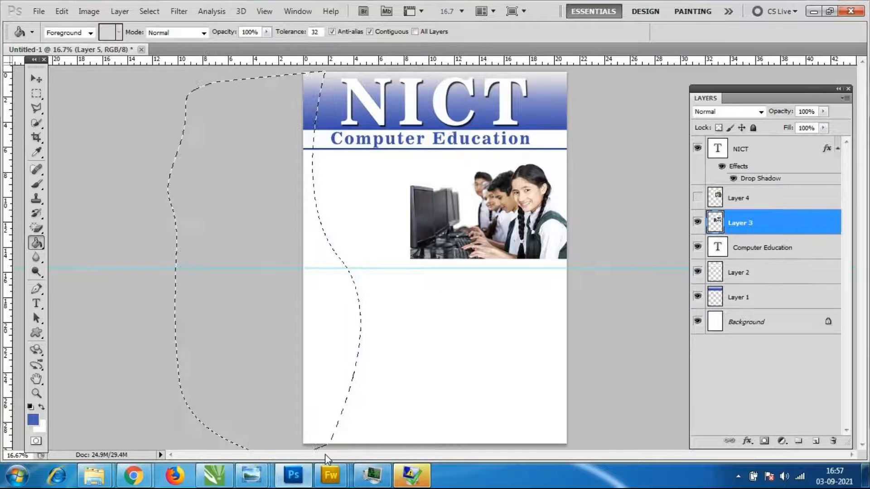
key(ctrl+shift+z)
key(ctrl+alt+z)
key(ctrl+alt+z)
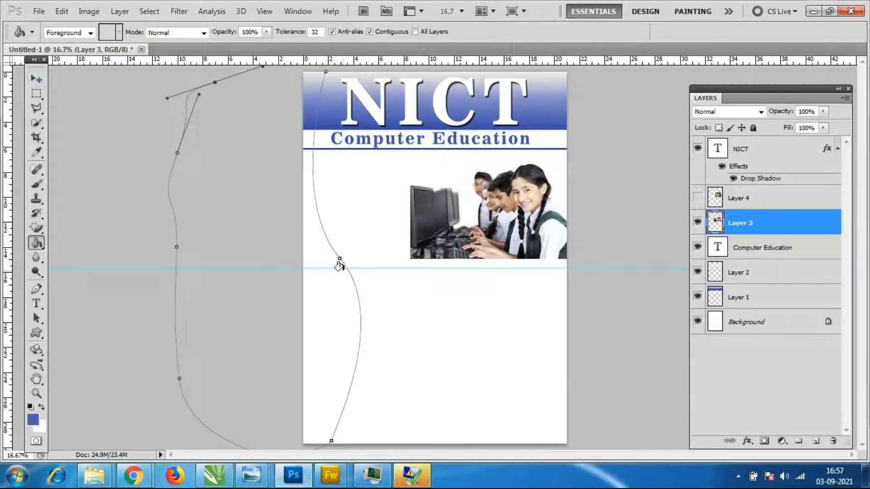
Reshape the wavy path at its anchor just above the guide with the Convert Point tool, and convert the path to a selection.
click(34, 291)
right_click(35, 292)
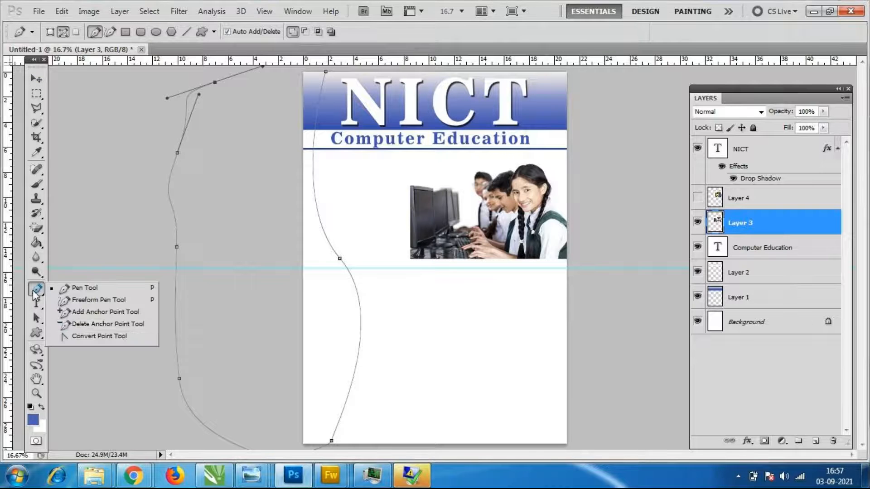
click(118, 336)
click(340, 259)
drag(340, 259, 364, 287)
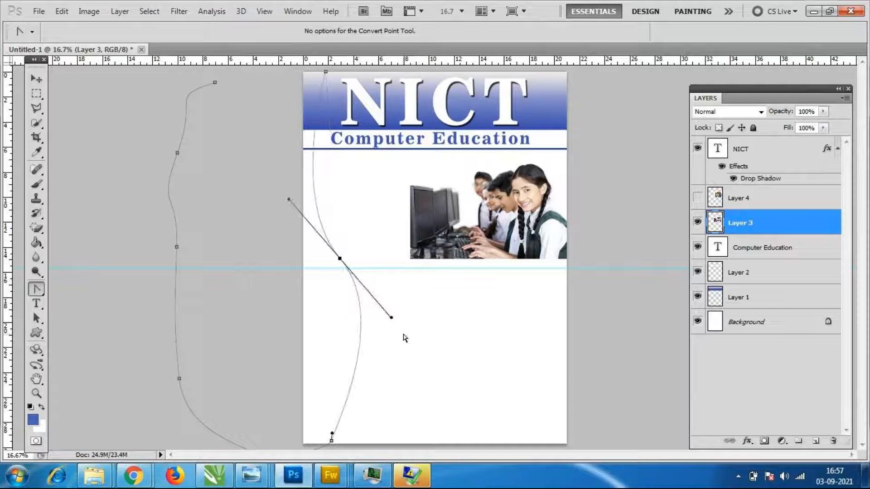
drag(391, 318, 382, 362)
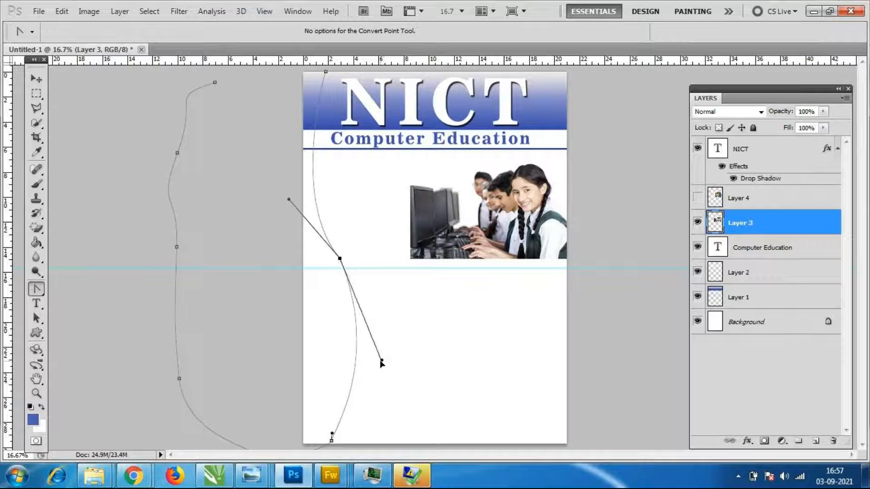
drag(288, 199, 298, 198)
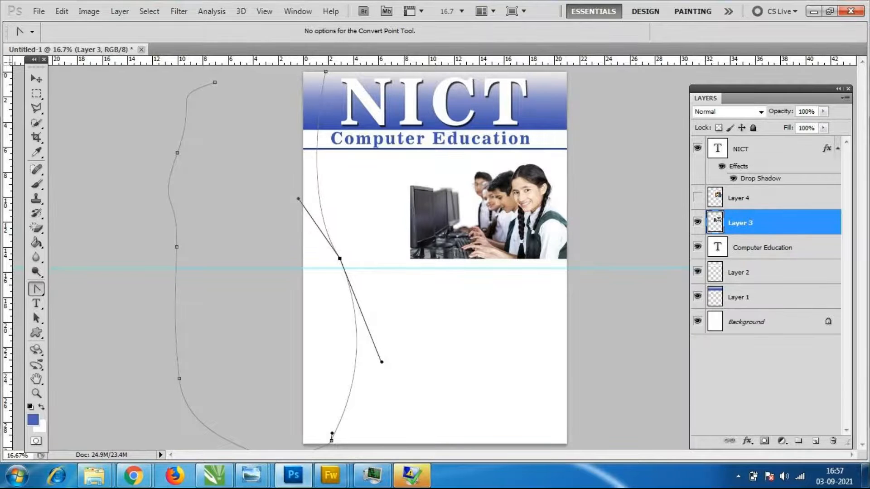
key(ctrl+Return)
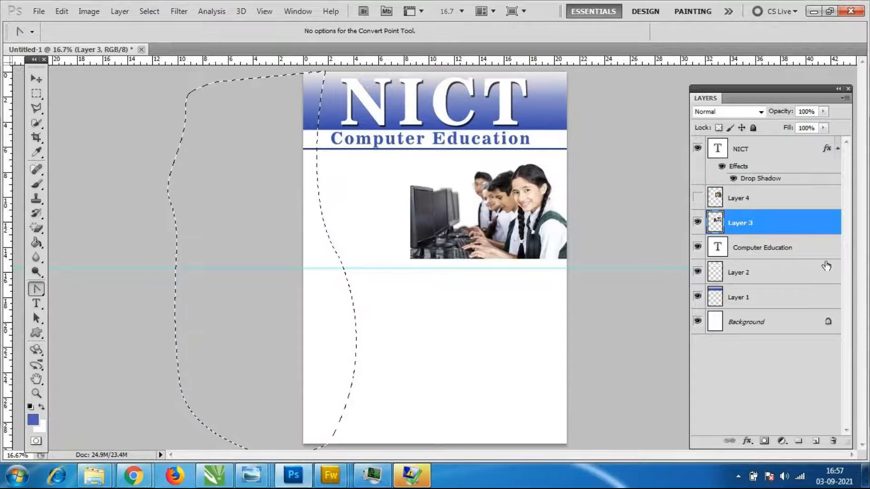
Fill the reshaped wavy selection with the foreground blue on a new layer above Layer 3, and deselect.
click(815, 443)
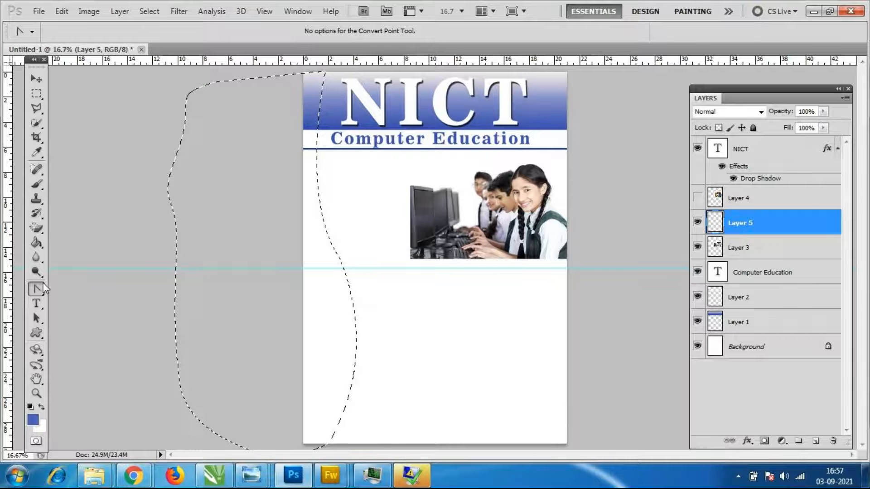
key(i)
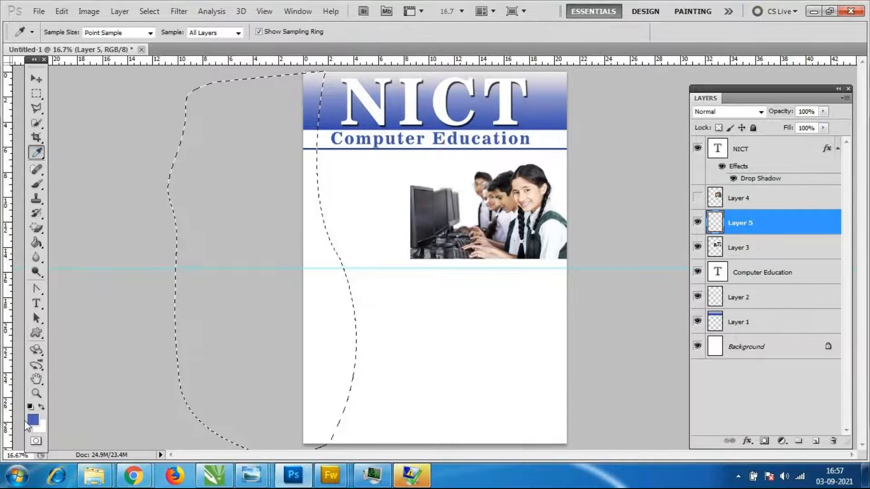
key(g)
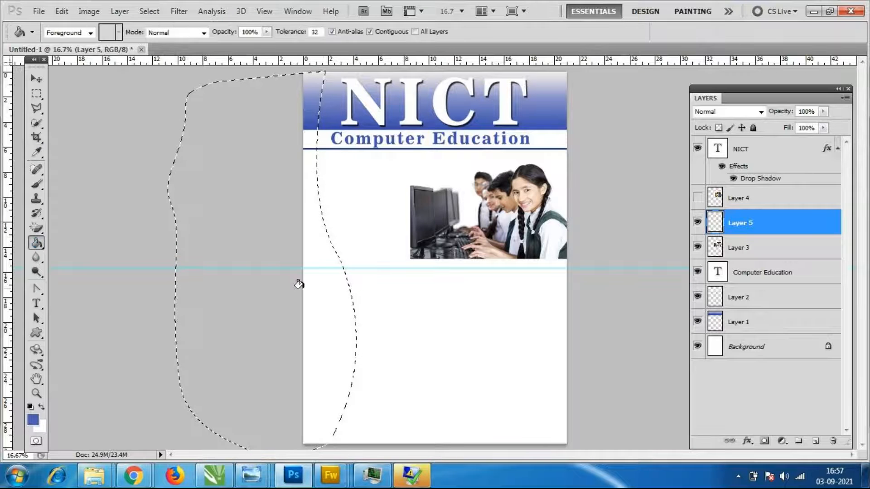
click(320, 295)
key(ctrl+d)
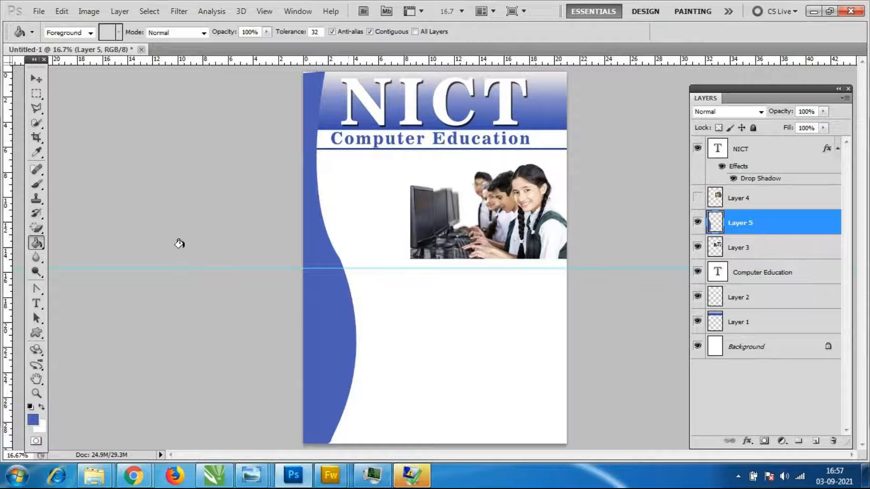
key(ctrl+t)
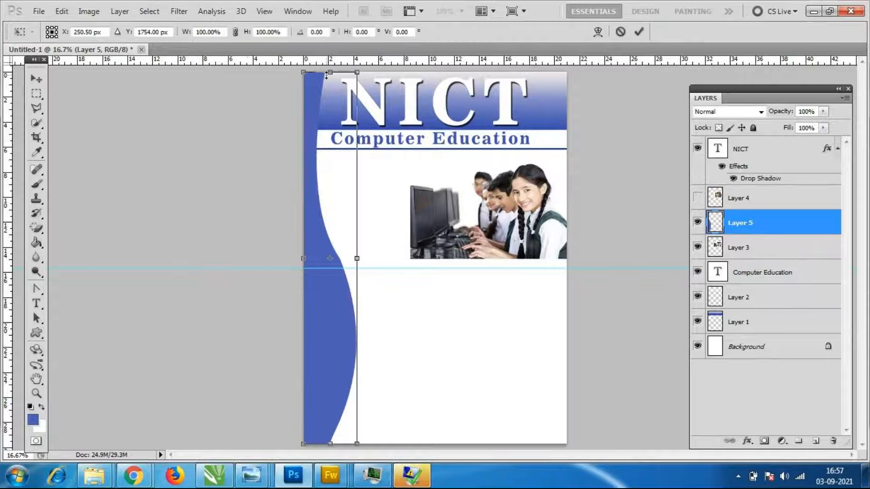
key(Return)
key(g)
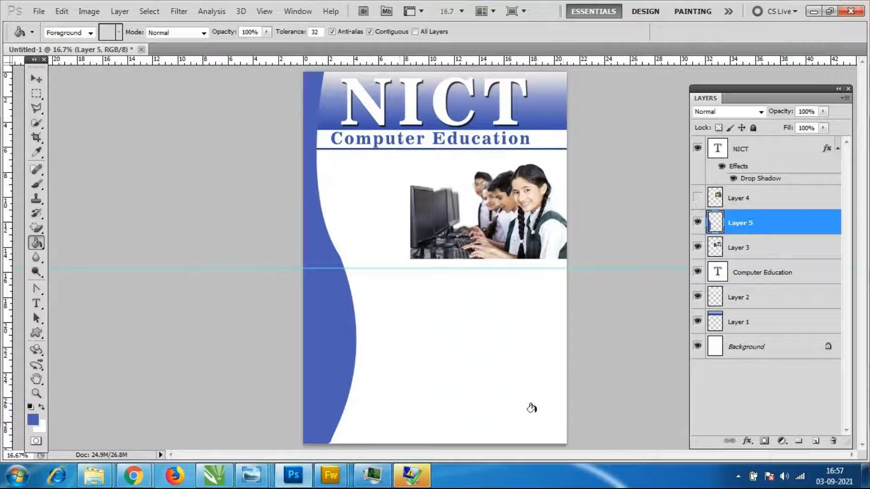
Hide Layer 5 and draw an S-shaped Pen path from the page's top edge to its bottom edge, returning upward outside the page's left side.
click(697, 222)
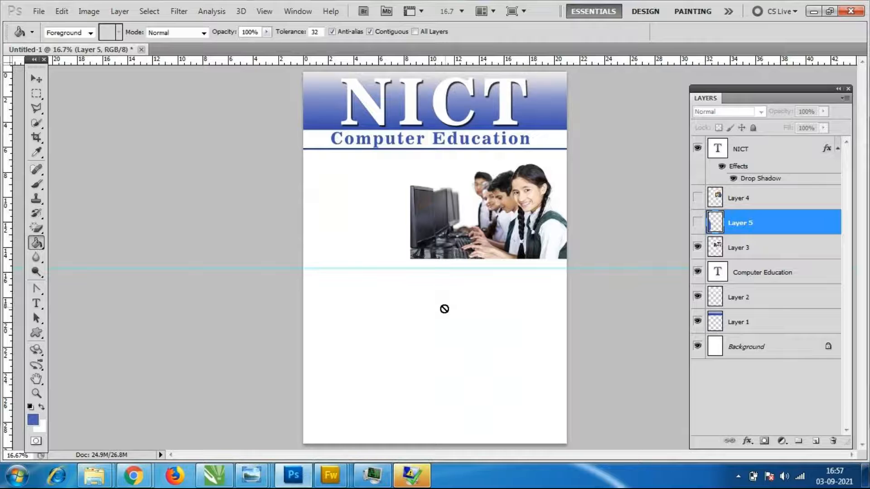
key(p)
click(328, 74)
drag(334, 248, 301, 358)
click(371, 440)
drag(372, 442, 382, 446)
click(295, 446)
drag(269, 379, 267, 354)
drag(255, 219, 253, 211)
click(261, 99)
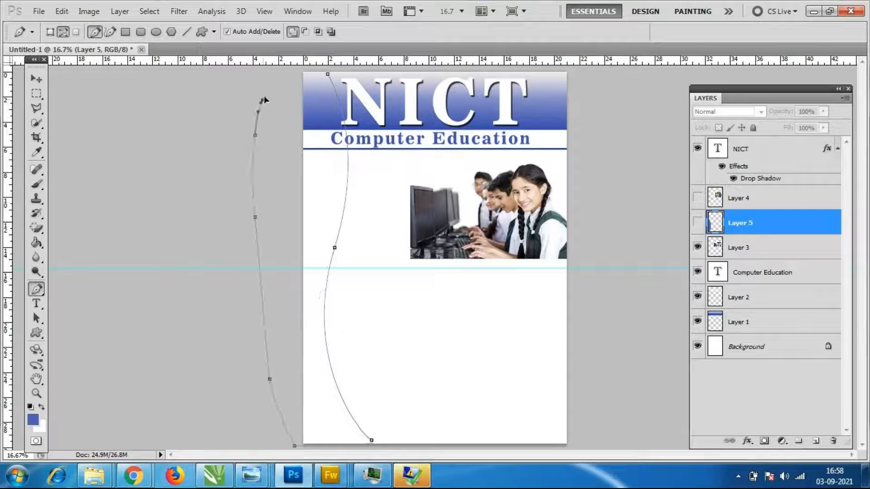
Close the S-shaped Pen path just above the page's top edge at its starting anchor, and convert it to a selection.
key(ctrl+Return)
key(ctrl+z)
click(270, 76)
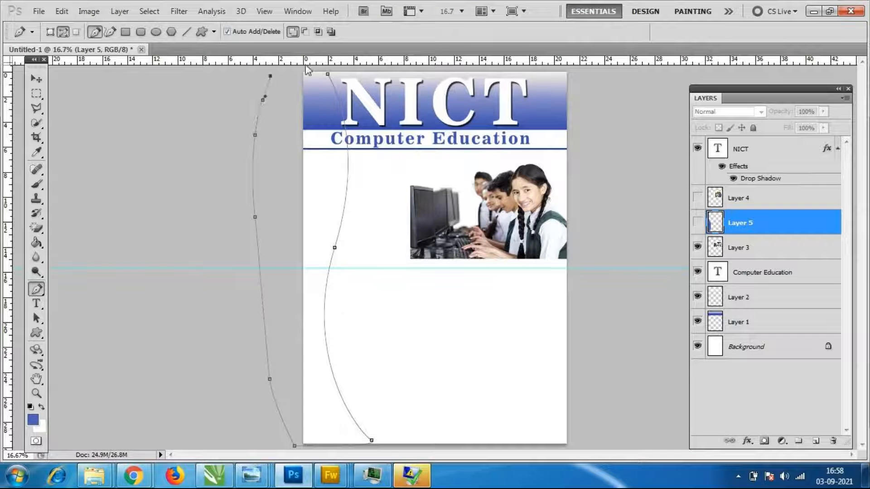
click(306, 68)
click(327, 75)
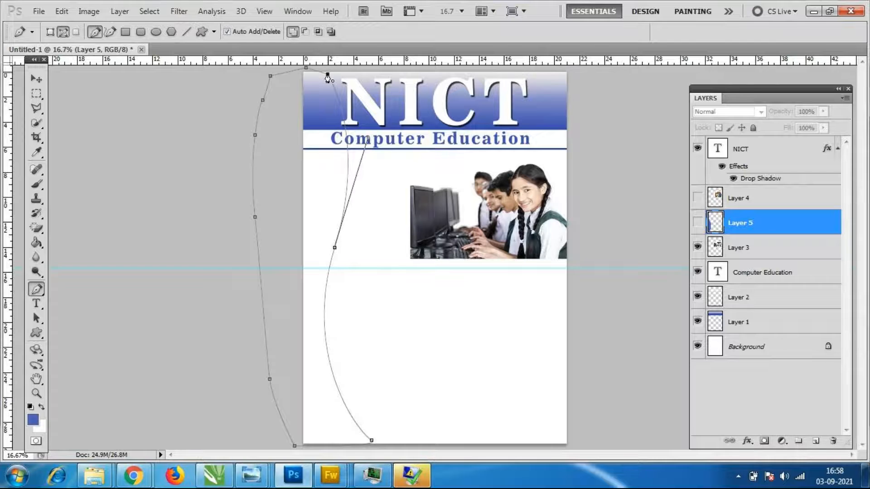
key(ctrl+Return)
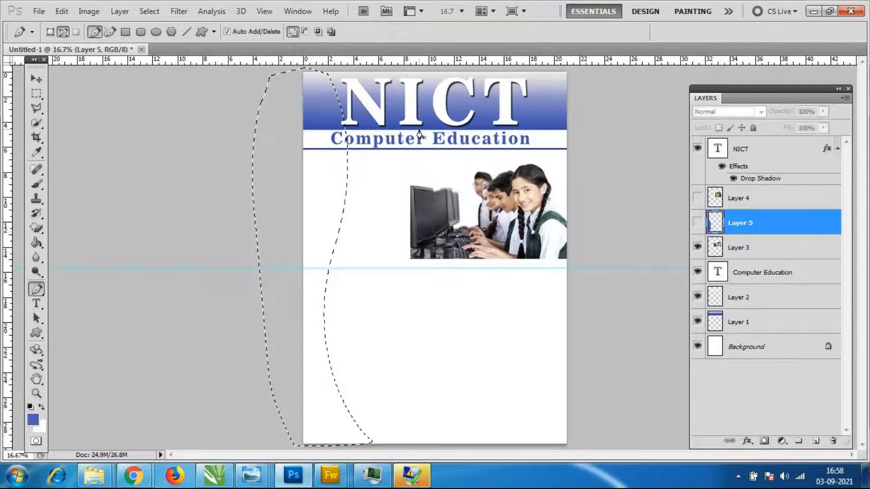
Fill the S-shaped selection with the foreground blue on a new layer above Layer 5, and deselect.
click(816, 442)
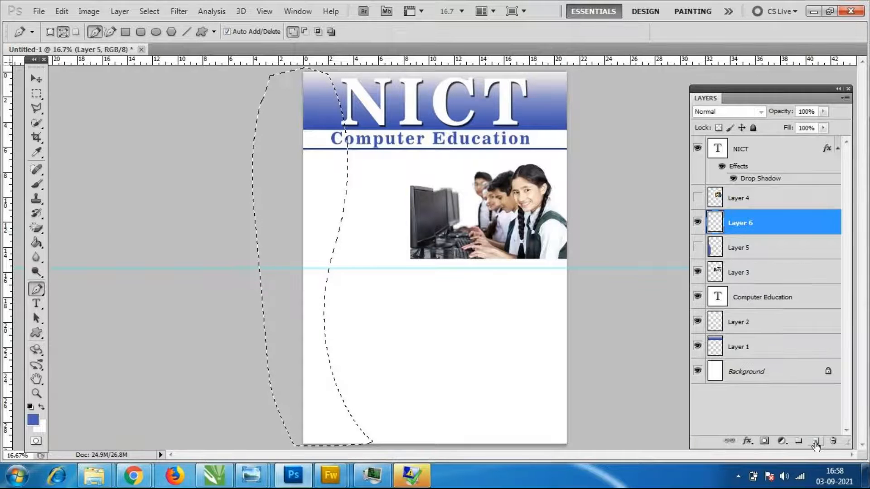
click(36, 243)
click(321, 256)
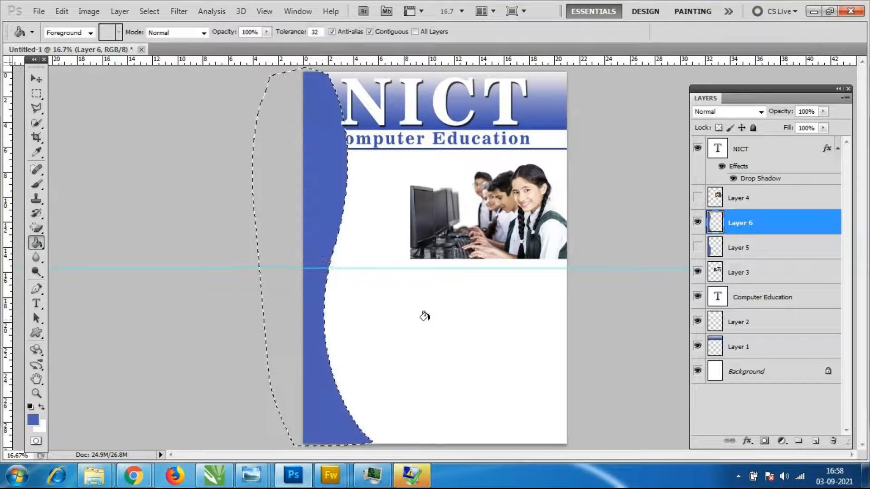
key(ctrl+d)
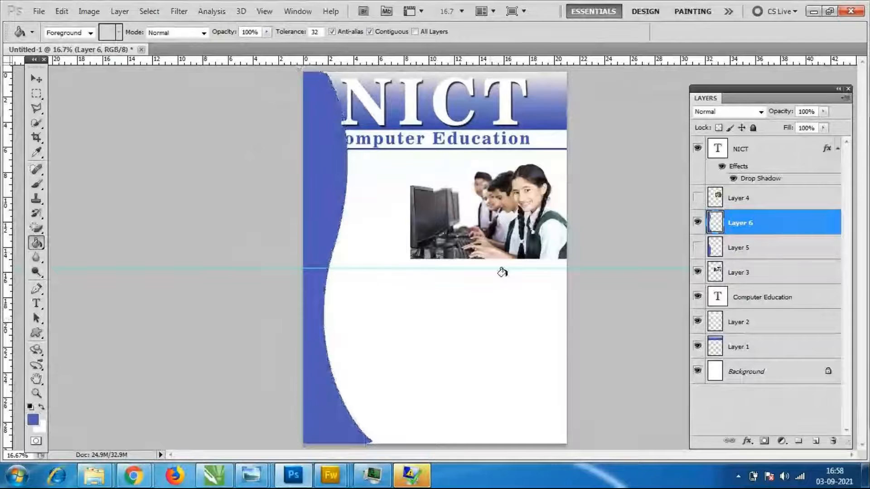
Narrow the blue S-shaped strip to about 77.98% width, keeping it against the page's left edge.
click(36, 79)
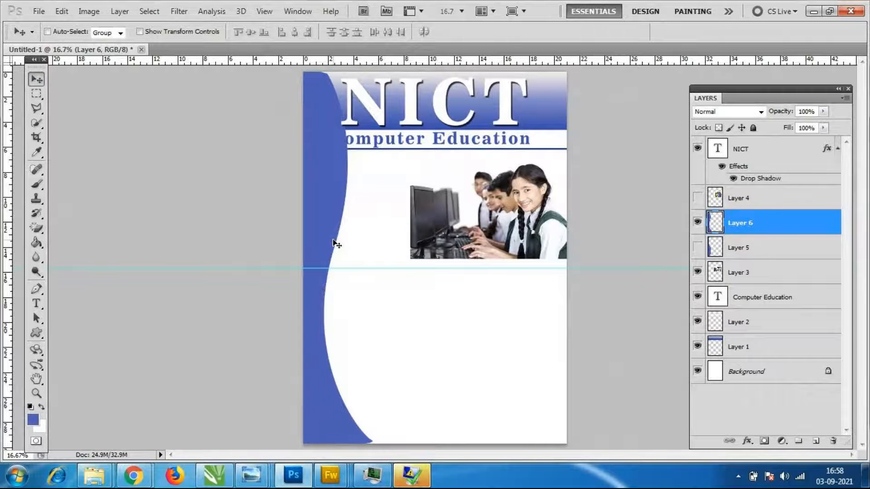
key(ctrl+t)
drag(372, 259, 357, 259)
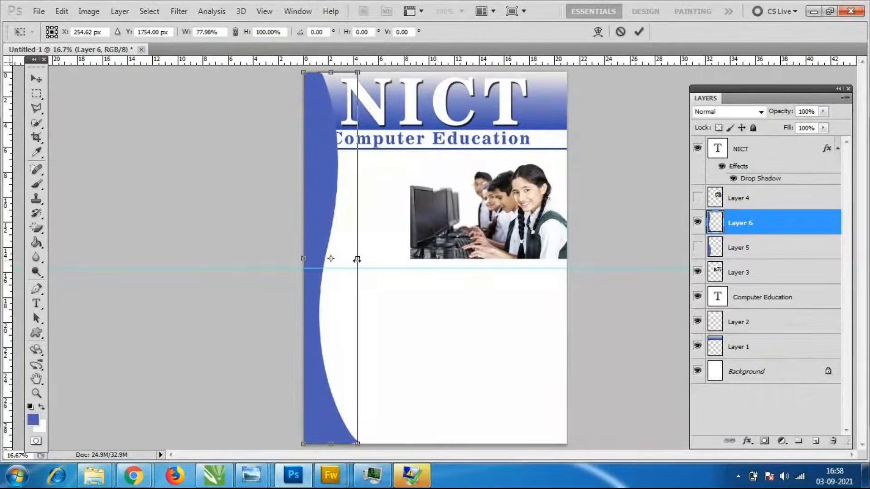
key(Return)
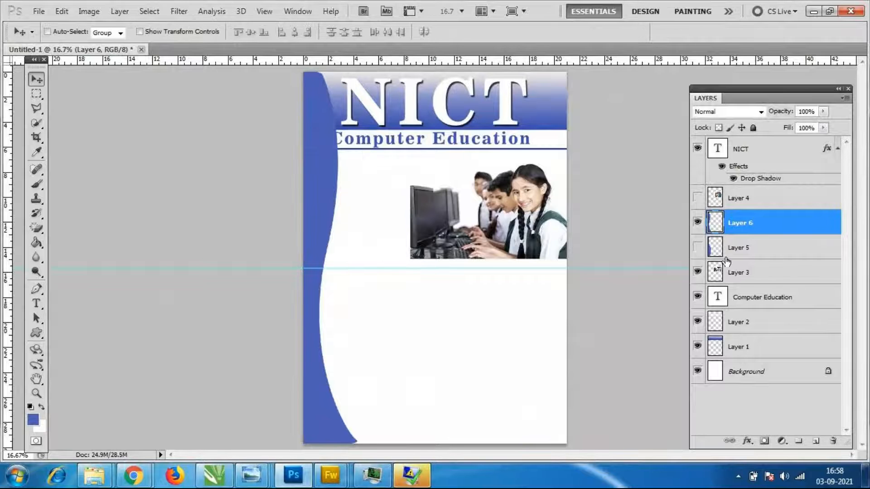
Move Layer 6 directly above the Background layer and widen its blue strip to about 104.71%, keeping it against the page's left edge.
drag(754, 227, 751, 350)
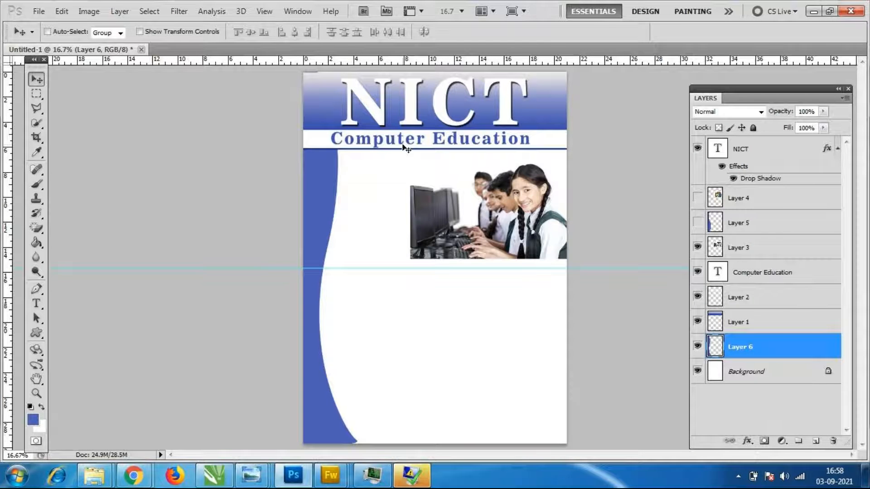
key(ctrl+t)
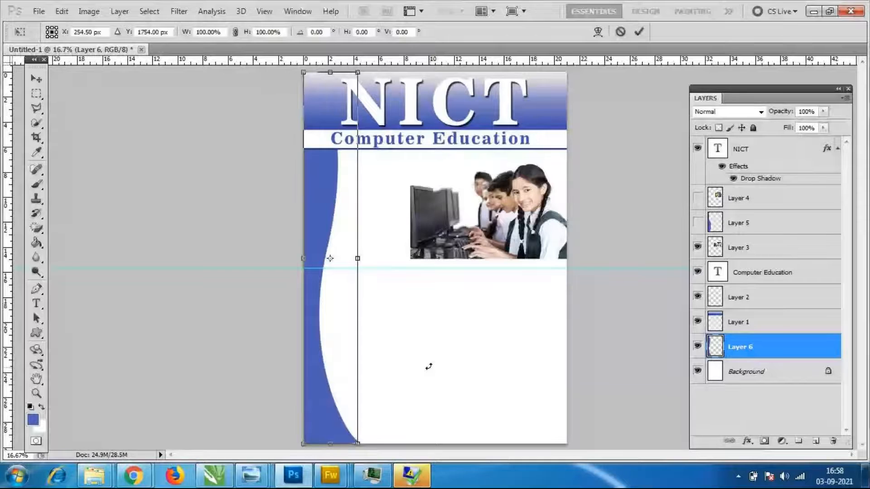
drag(357, 444, 359, 445)
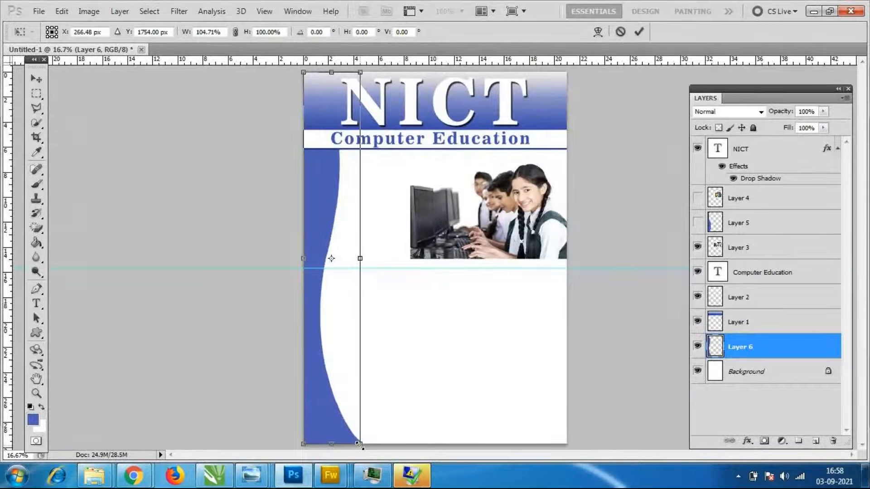
key(Return)
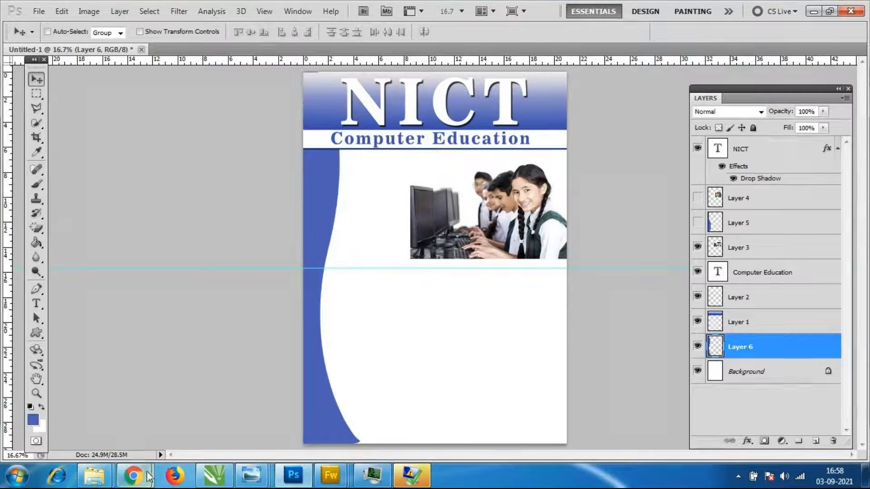
Switch to the GoToMeeting window in Chrome, look through the meeting participants, and return to Photoshop.
click(148, 476)
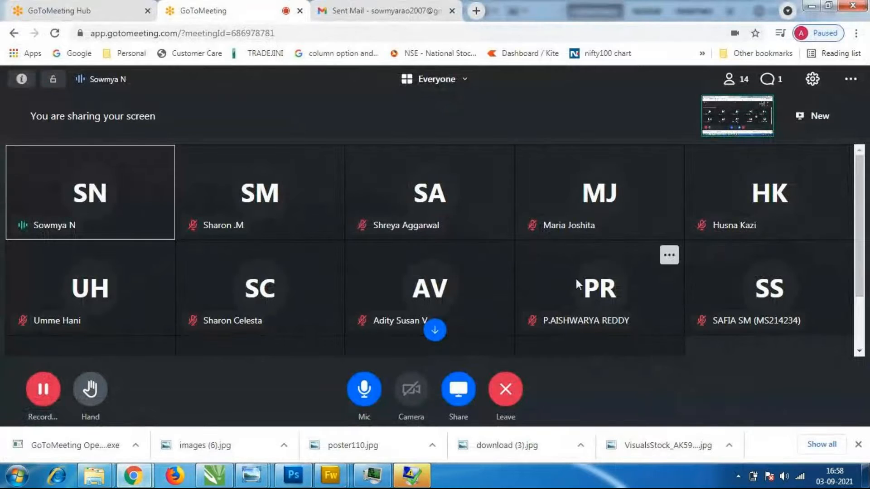
scroll(574, 277, down, 2)
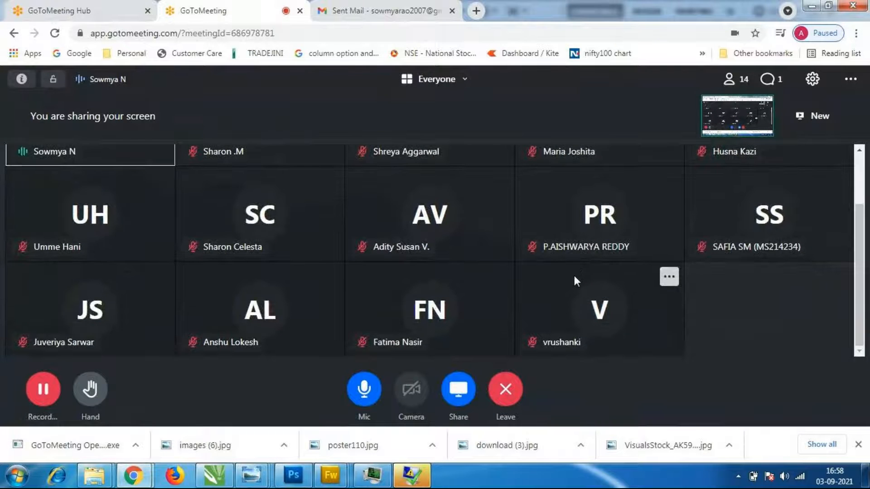
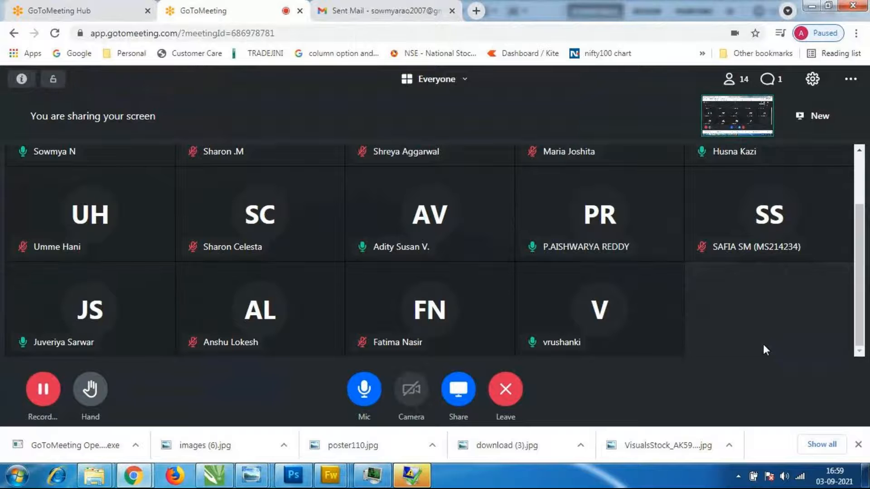
scroll(761, 340, up, 2)
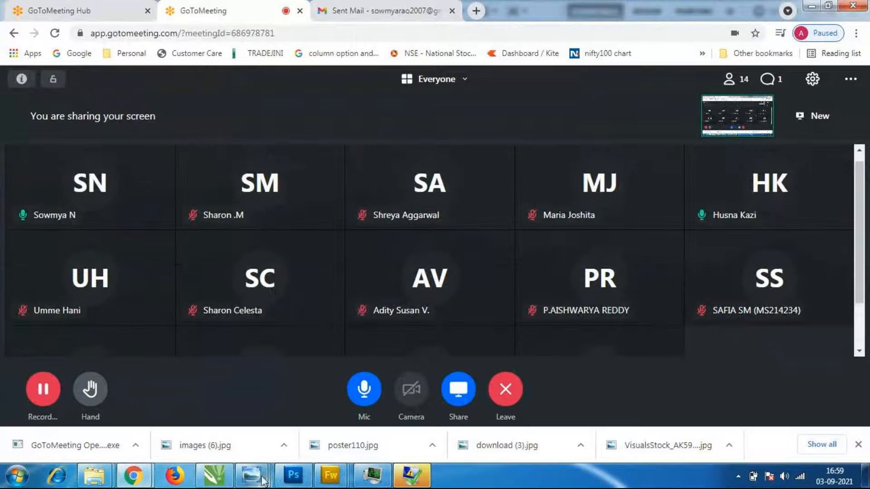
click(293, 475)
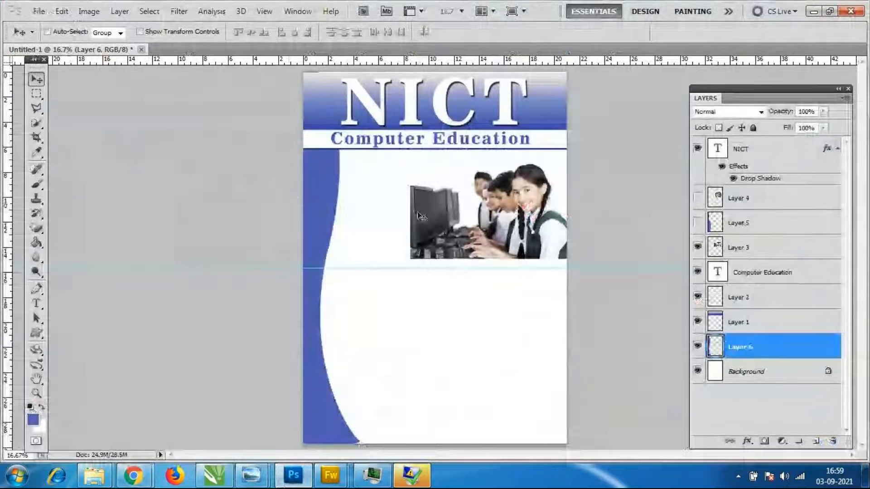
Duplicate Layer 6 within the same document, keeping the suggested layer name.
right_click(767, 346)
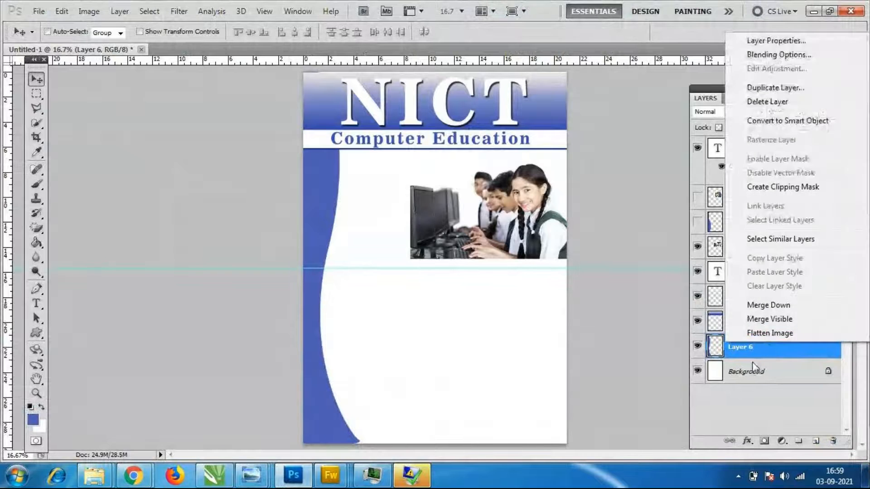
click(761, 355)
right_click(765, 346)
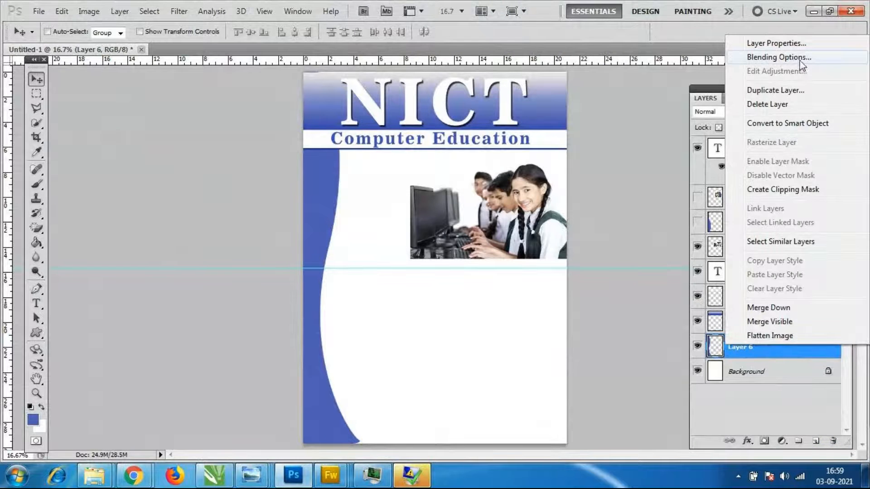
click(778, 90)
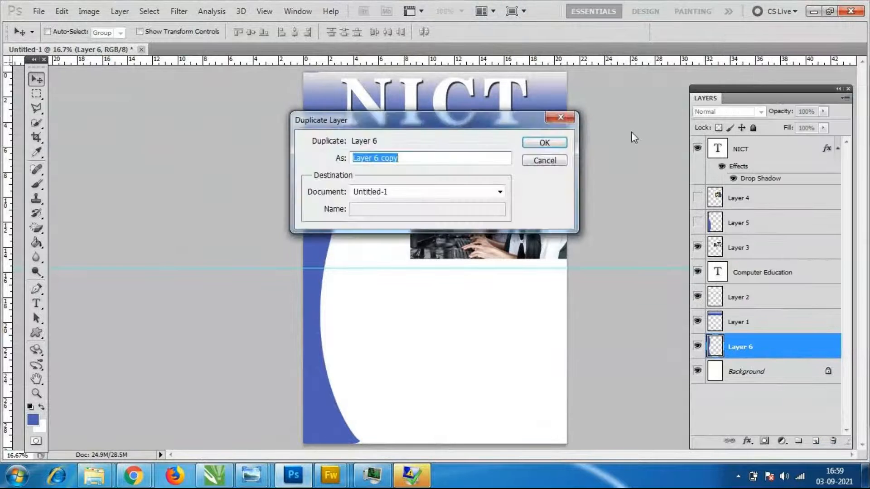
click(545, 142)
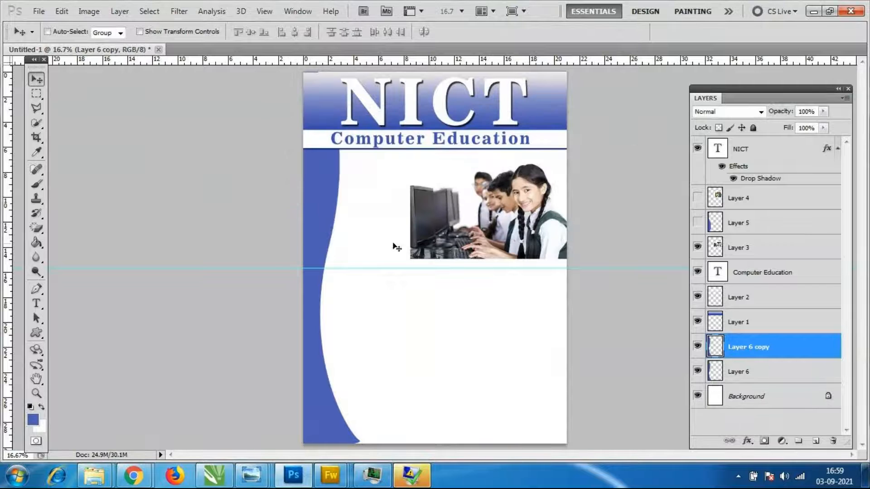
Select the duplicated strip's outline, fill it with light blue #9fa9da as the foreground color, and deselect.
ctrl+click(716, 347)
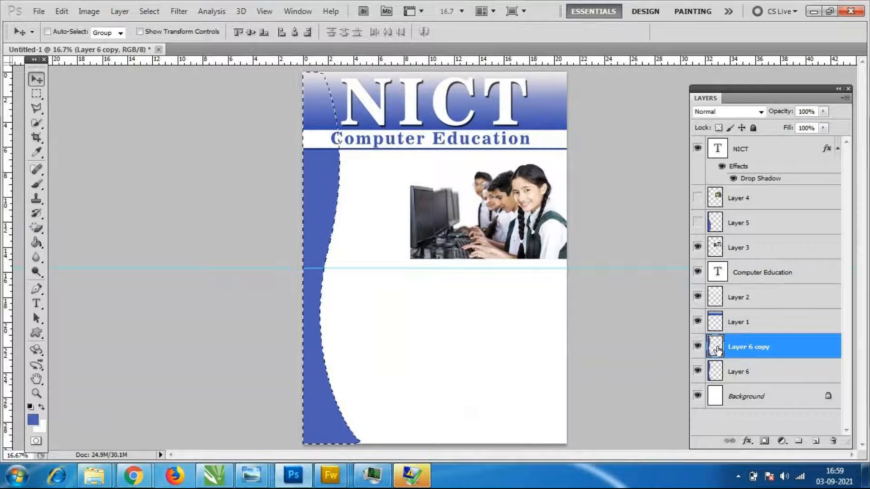
click(38, 421)
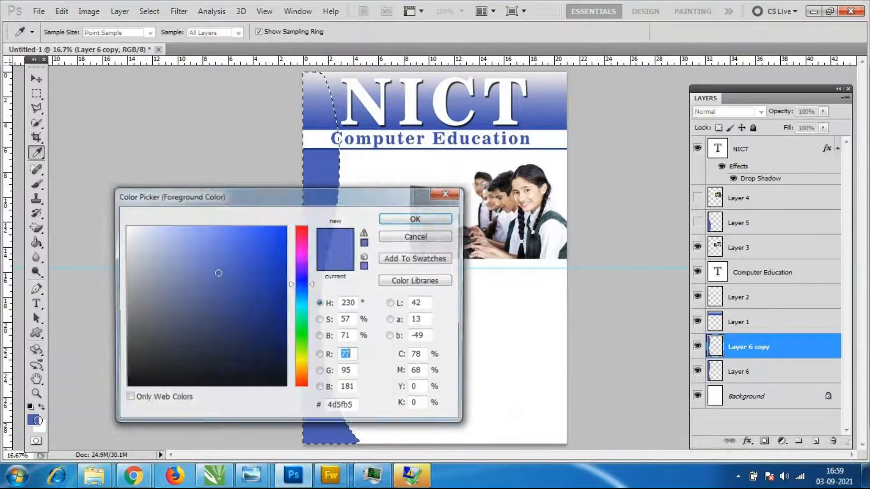
click(169, 250)
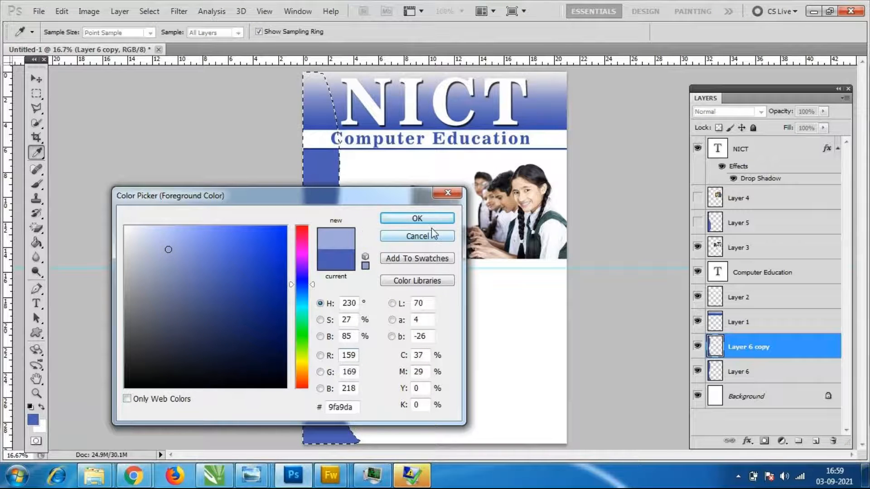
click(419, 219)
key(v)
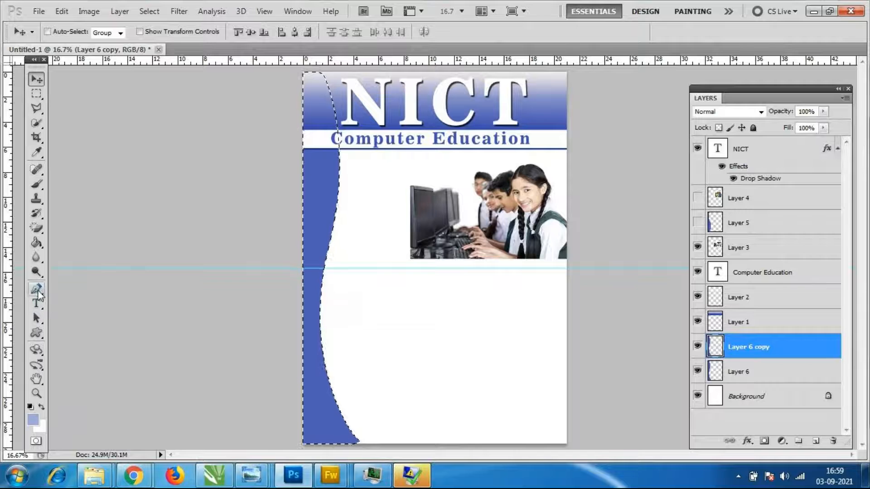
click(36, 243)
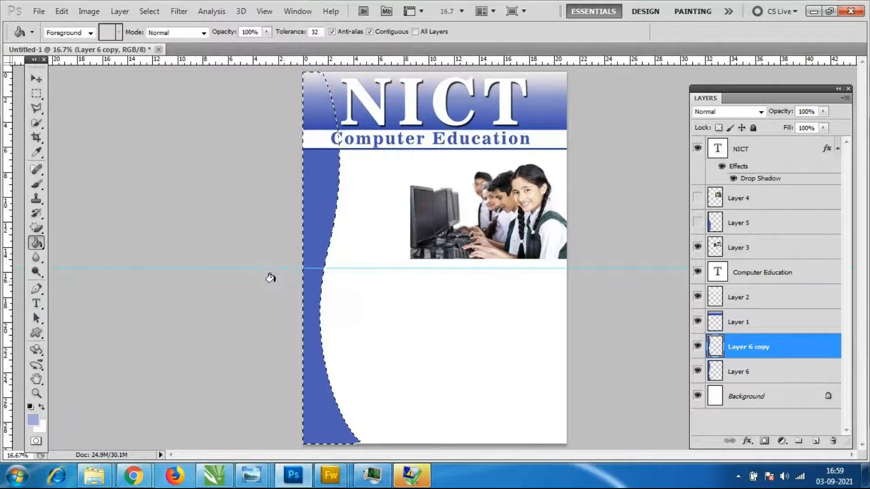
click(318, 237)
key(ctrl+d)
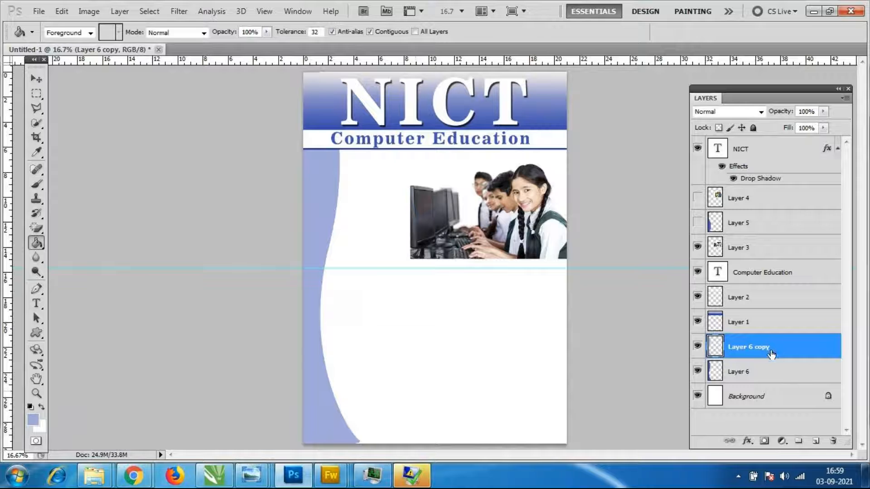
Widen the light blue strip to about 106.99% and move its layer below Layer 6.
key(ctrl+t)
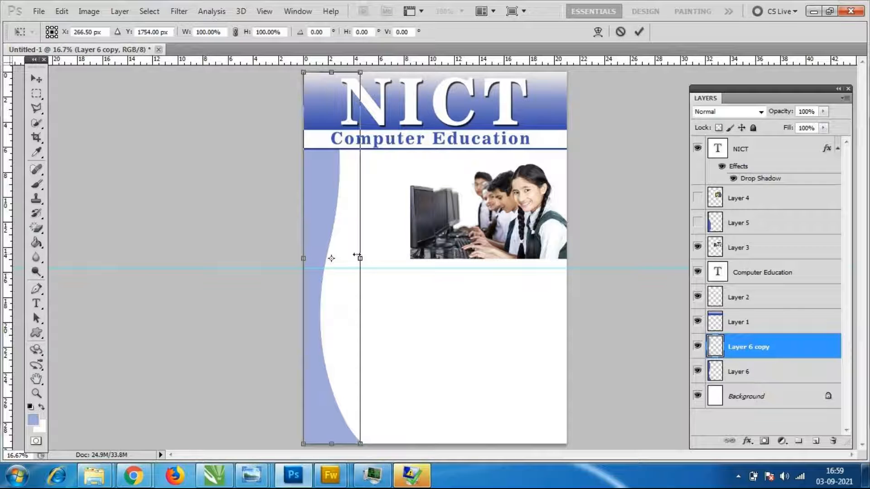
drag(361, 259, 365, 259)
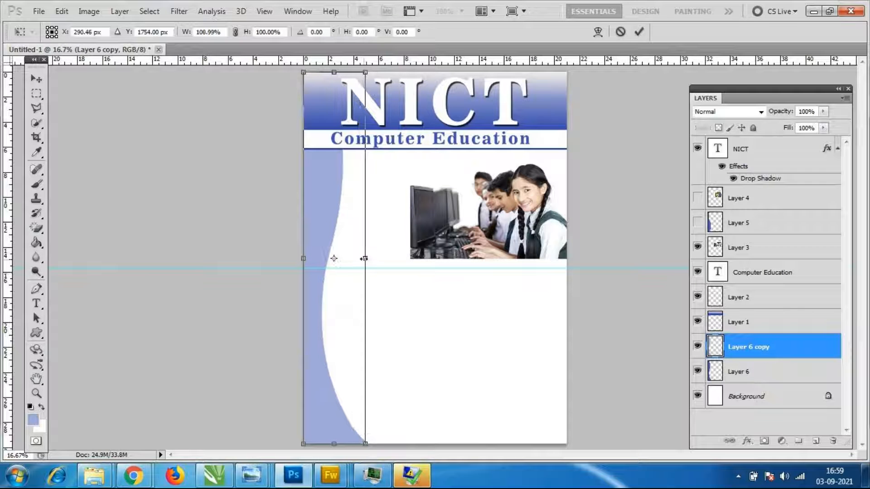
key(Return)
key(g)
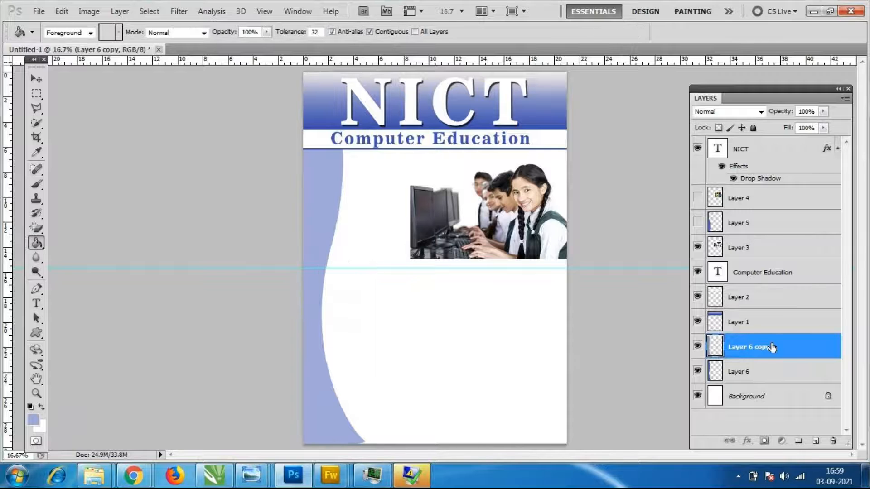
drag(772, 347, 770, 378)
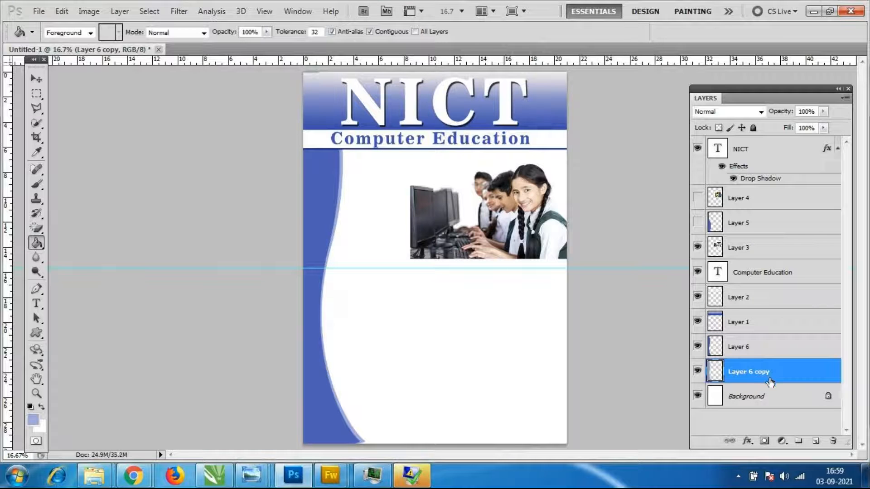
Transform the light blue strip to about 131.96% width, pulling its right corners outward so it widens toward the page bottom.
key(ctrl+t)
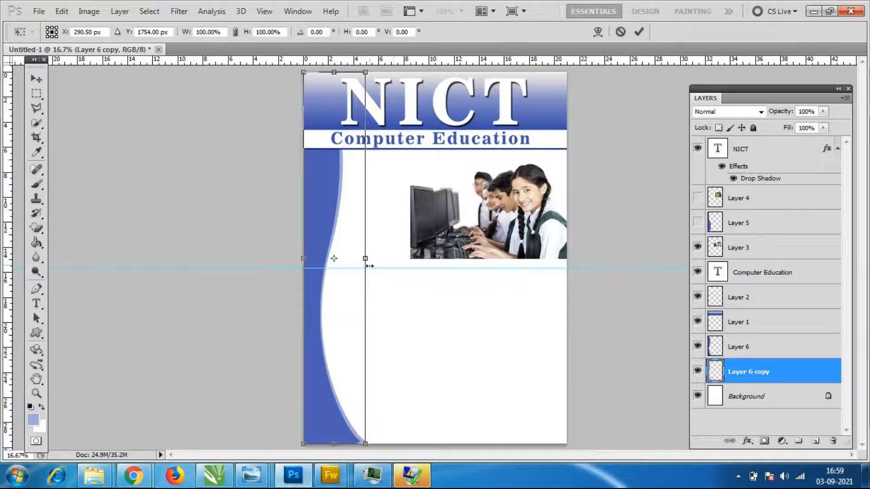
drag(370, 261, 373, 286)
drag(377, 447, 388, 449)
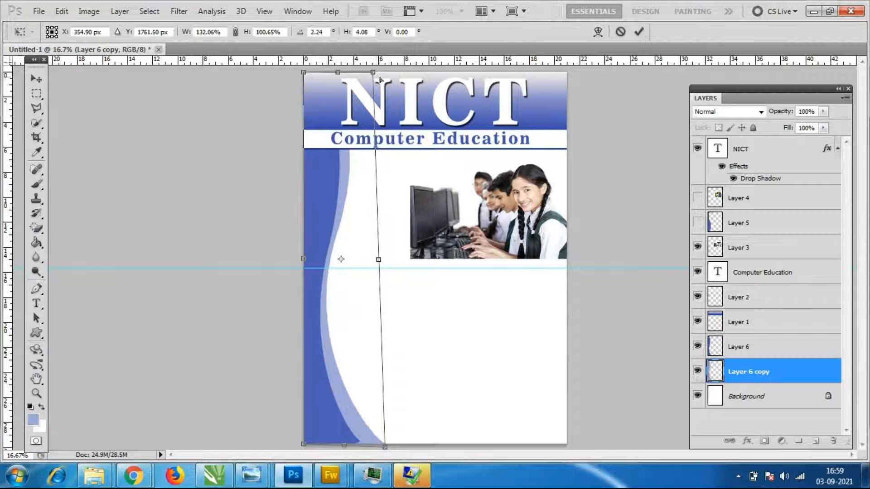
drag(372, 73, 368, 76)
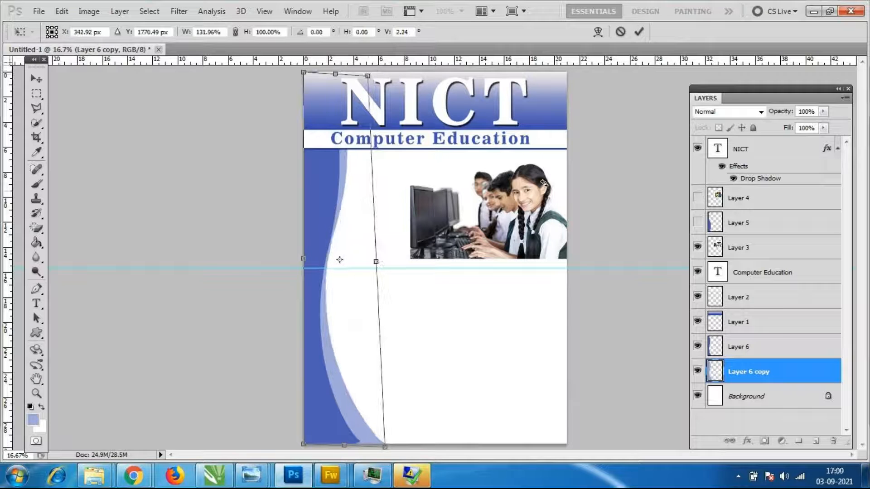
key(g)
key(Return)
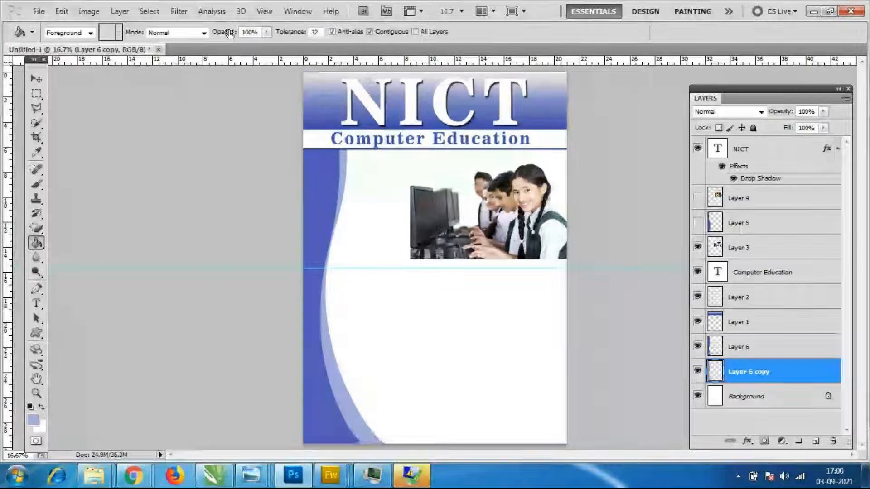
Move the student photo on Layer 3 slightly right and down until its bottom edge meets the horizontal guide.
key(v)
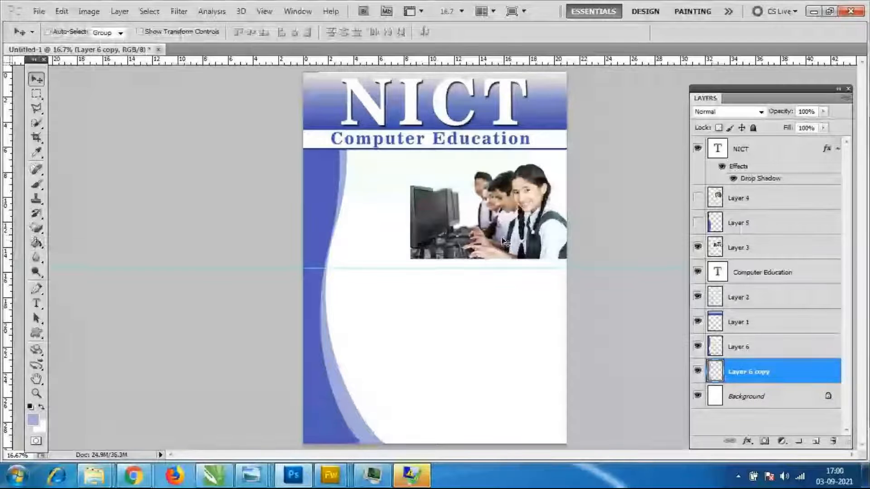
drag(510, 237, 514, 240)
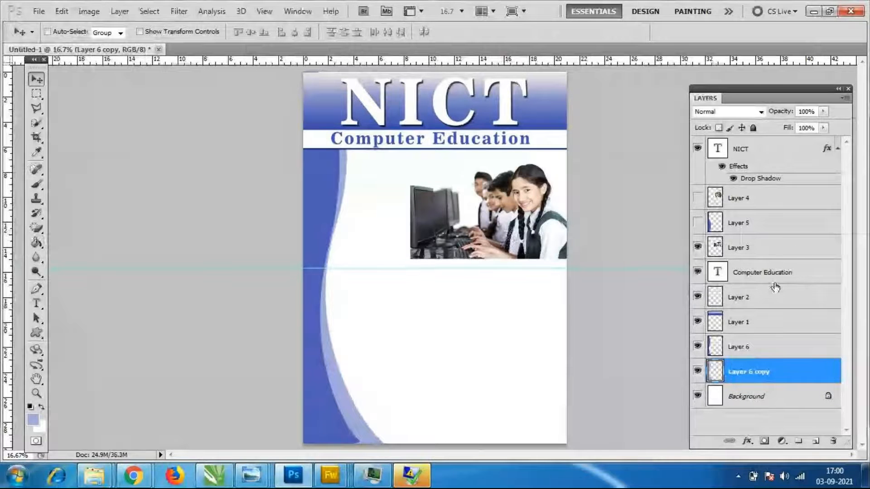
click(785, 252)
drag(485, 209, 488, 228)
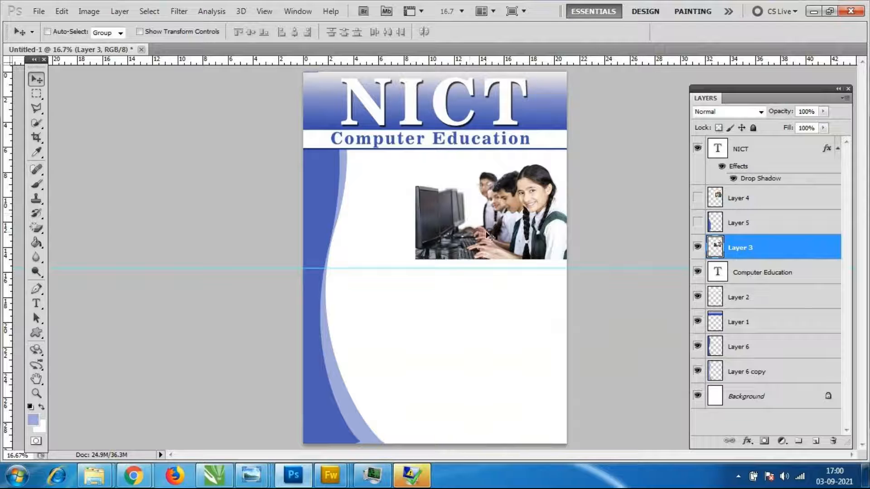
drag(490, 235, 487, 246)
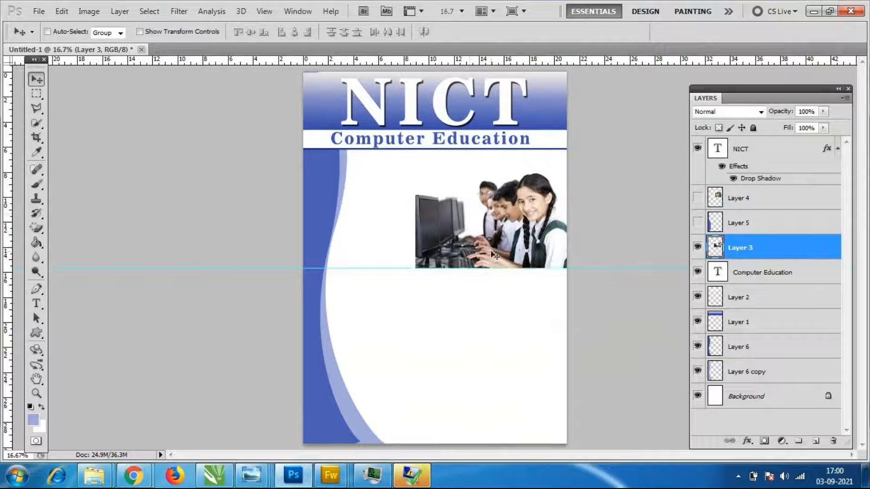
Scale the student photo to about 89.45% and place it against the page's right edge, slightly above the guide.
key(ctrl+t)
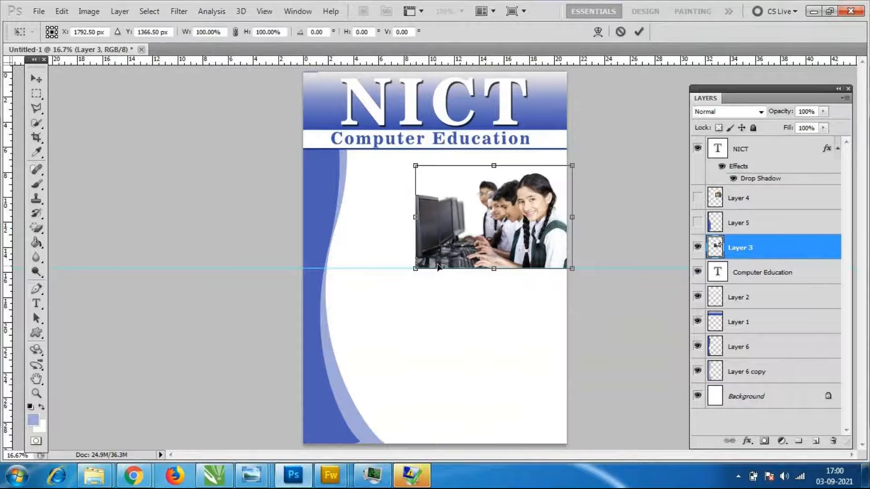
drag(415, 269, 422, 264)
drag(513, 244, 517, 239)
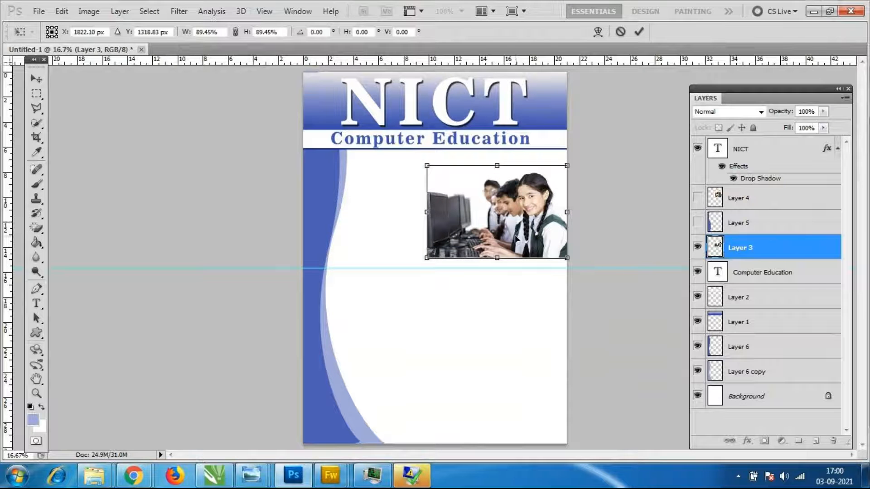
key(Return)
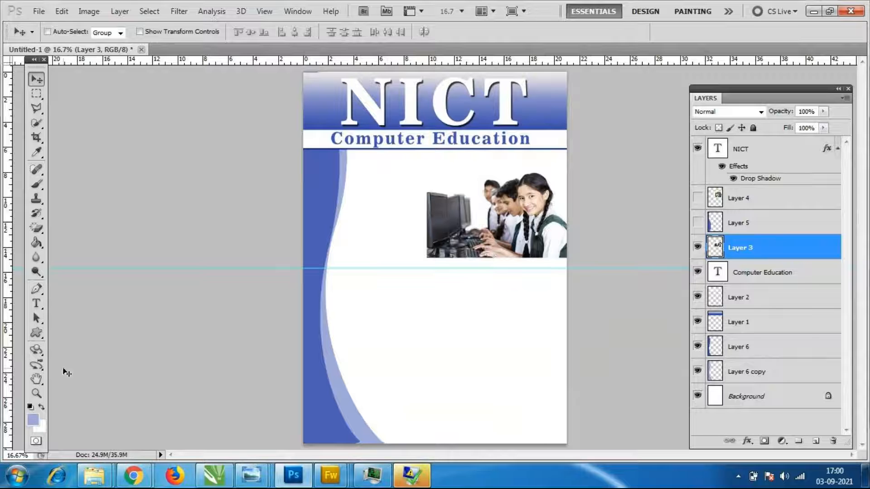
Move the horizontal guide from below the student photo up to the page's top edge.
click(34, 95)
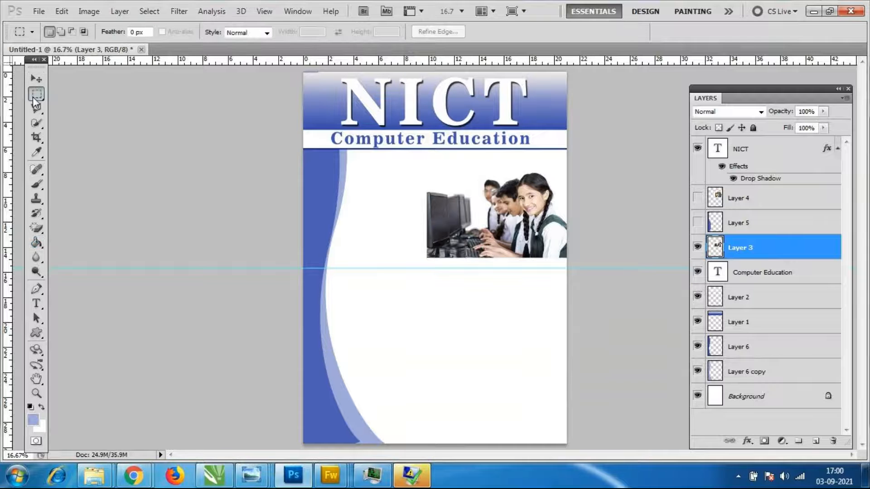
right_click(33, 97)
click(101, 95)
click(33, 80)
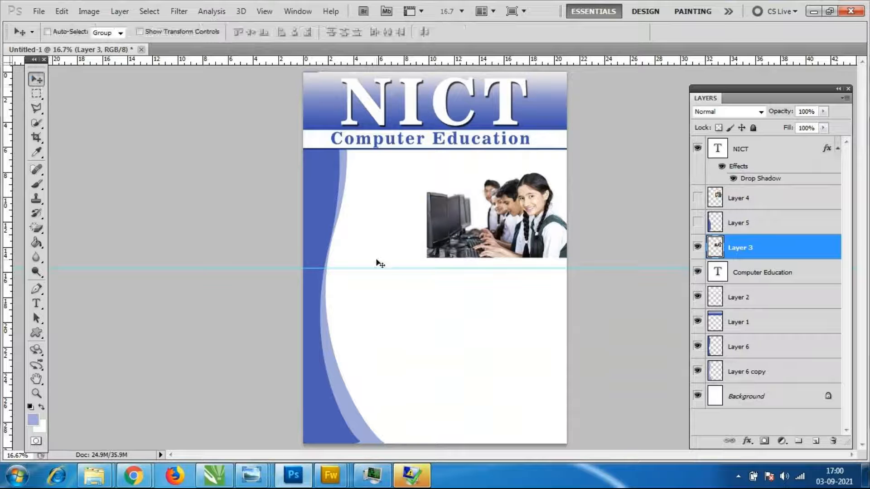
drag(380, 266, 400, 70)
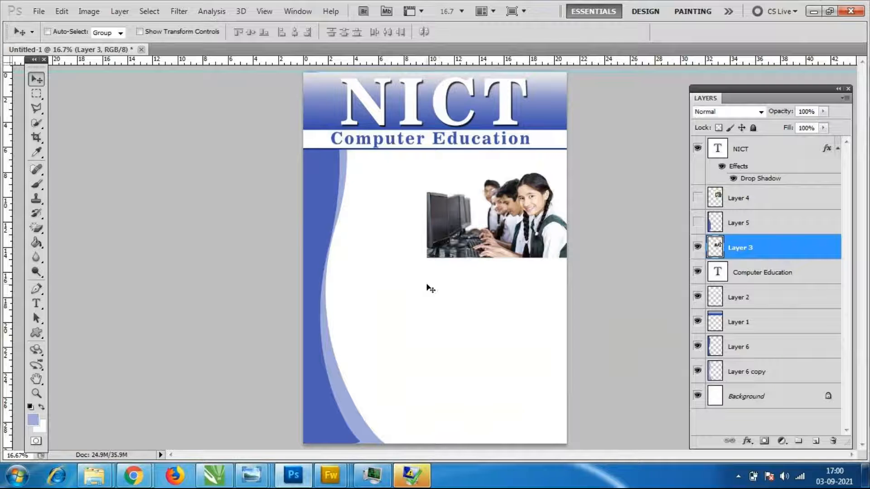
Draw a wide, short rectangular selection below the student photo, fill it with the light blue foreground colour on a new layer above Layer 4, and deselect.
click(34, 95)
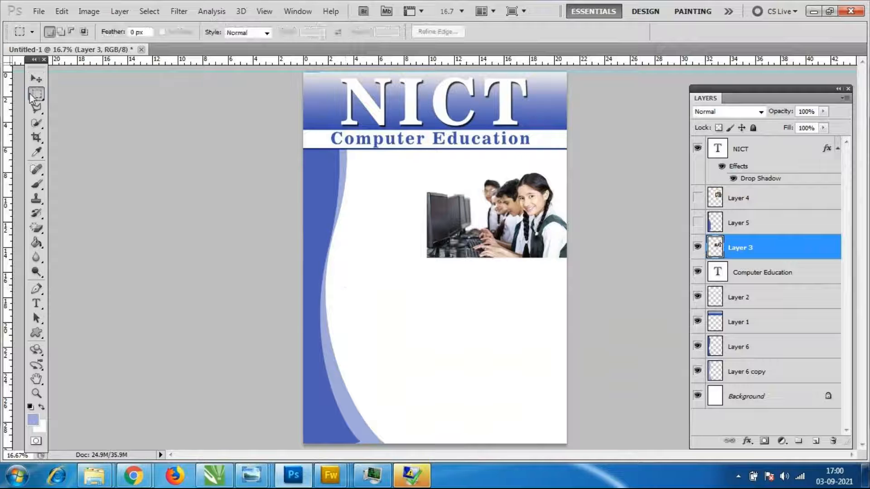
drag(332, 267, 563, 289)
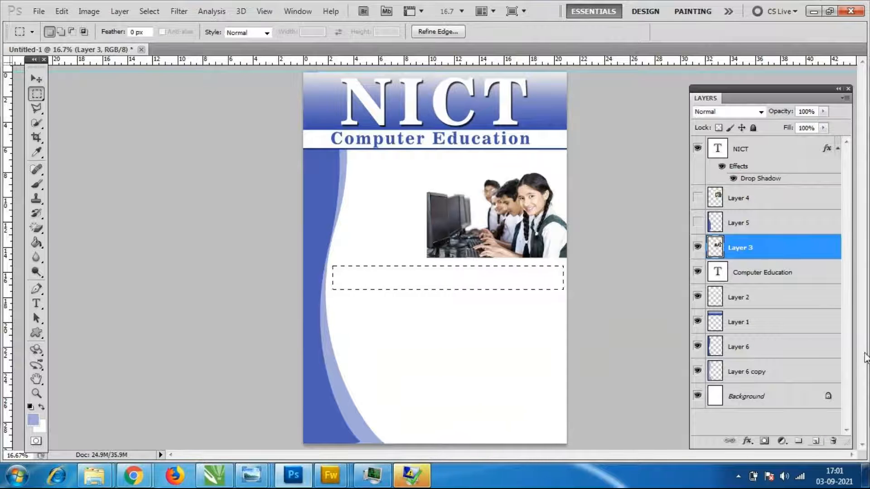
click(763, 200)
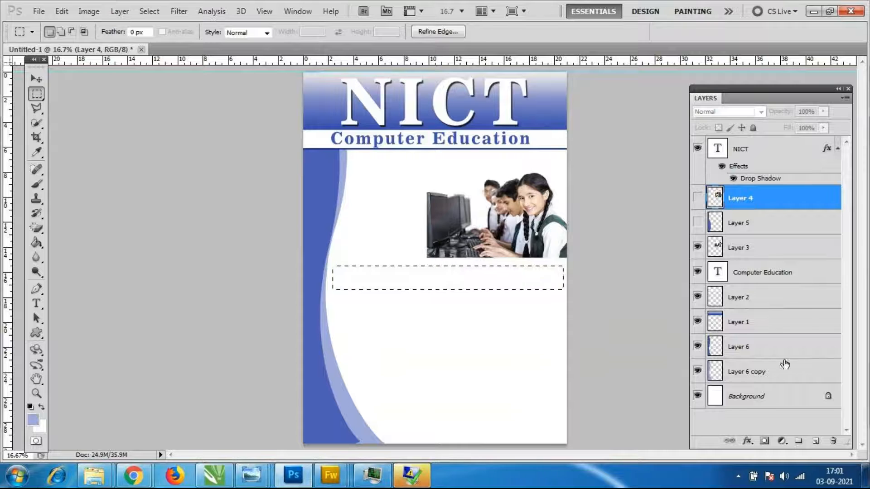
click(816, 441)
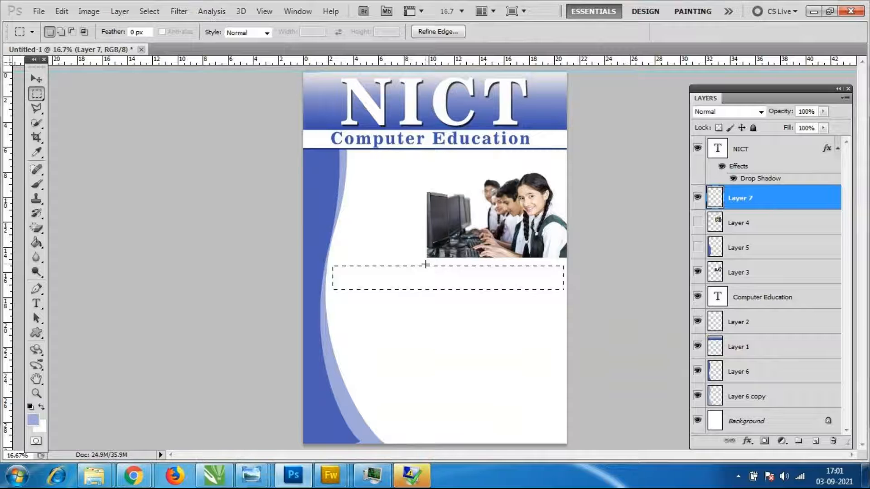
click(36, 242)
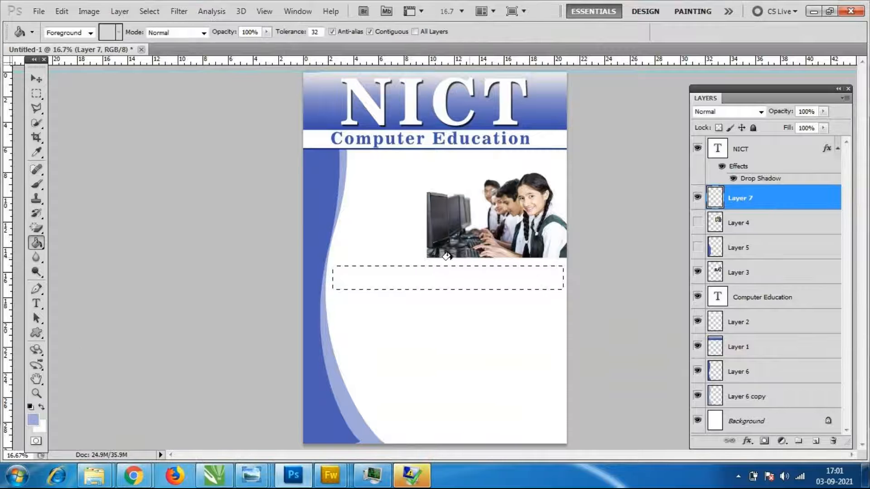
click(463, 283)
key(ctrl+d)
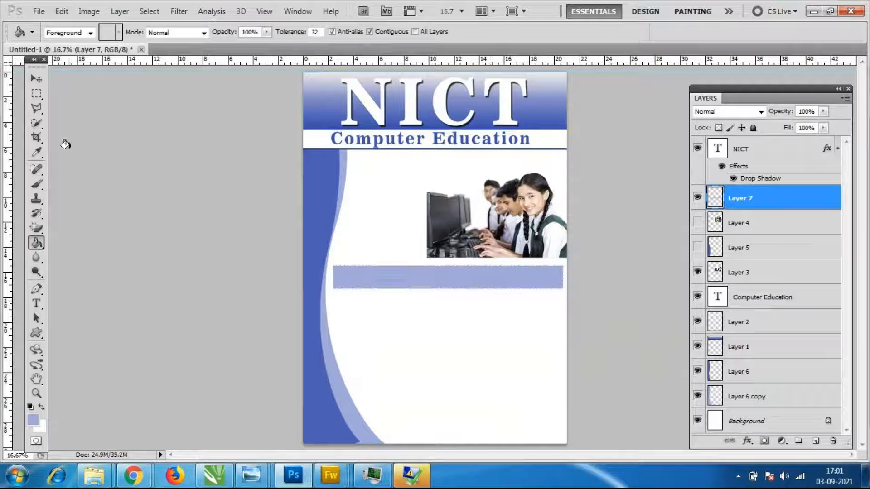
Enlarge the light blue bar so it overlaps the curved strip, reaches past the page's right edge and becomes slightly taller.
click(37, 79)
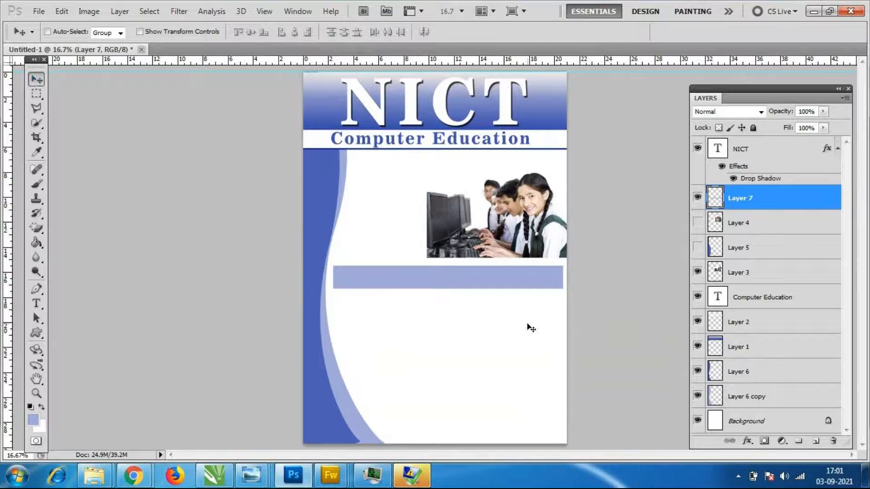
key(ctrl+t)
drag(333, 289, 314, 296)
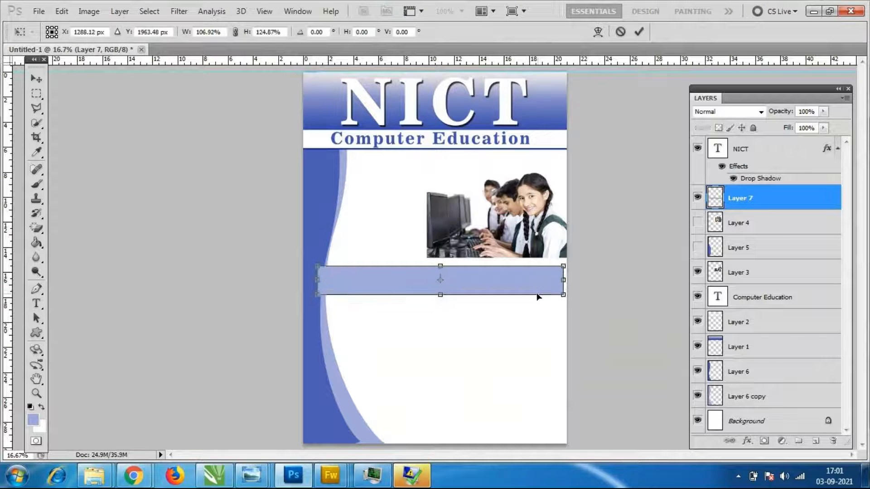
drag(569, 295, 572, 299)
key(Return)
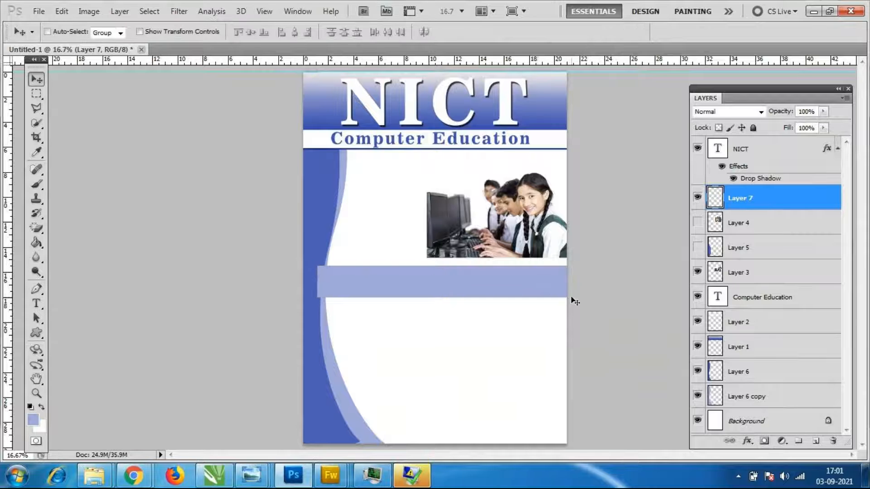
Move the light blue bar up and right to just under the student photo and place Layer 7 below Layer 3.
mouse_move(493, 293)
mouse_down()
mouse_move(489, 279)
mouse_move(500, 284)
mouse_up()
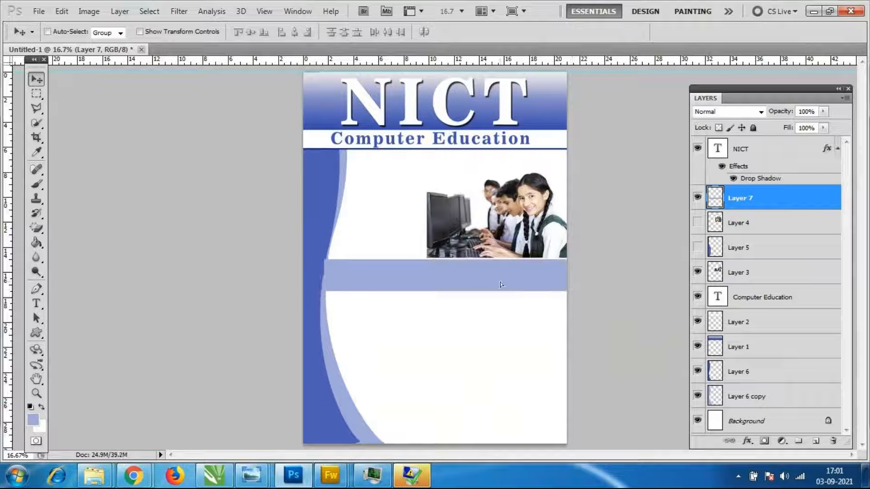
drag(748, 198, 749, 285)
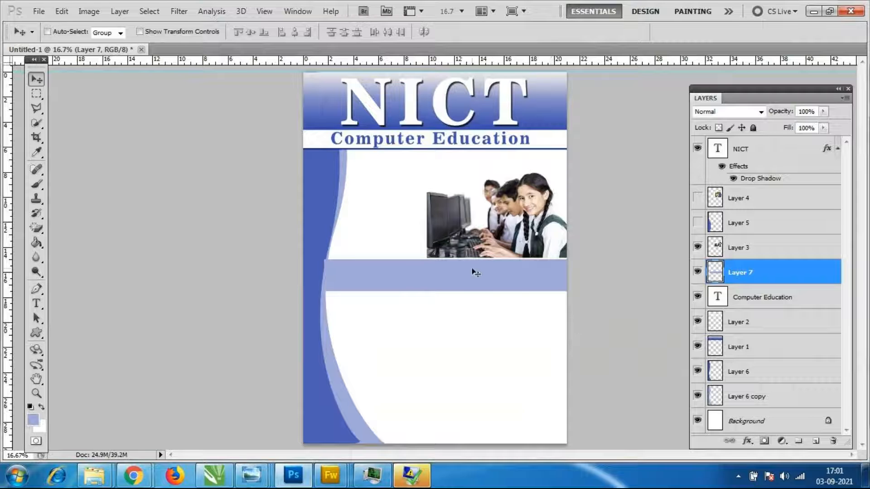
Set the foreground to a deep blue and fill the bar on Layer 7 with it, leaving nothing selected.
ctrl+click(716, 274)
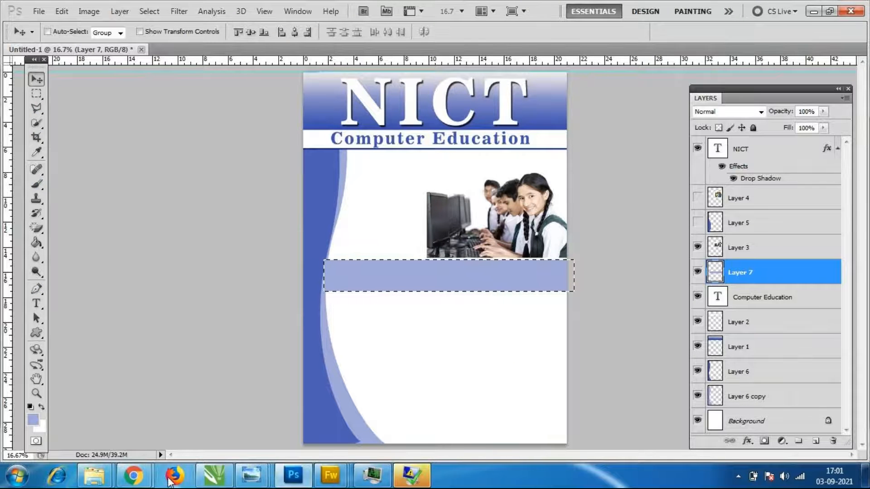
mouse_move(134, 475)
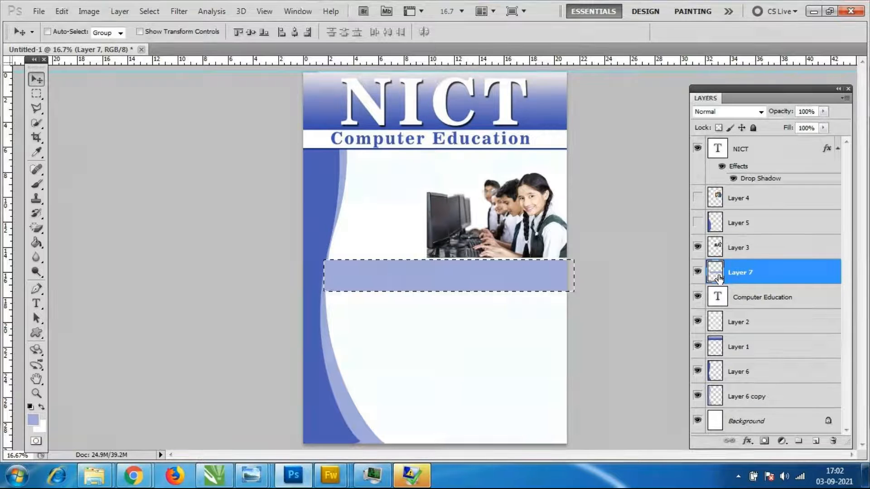
click(32, 418)
drag(276, 266, 276, 274)
click(422, 221)
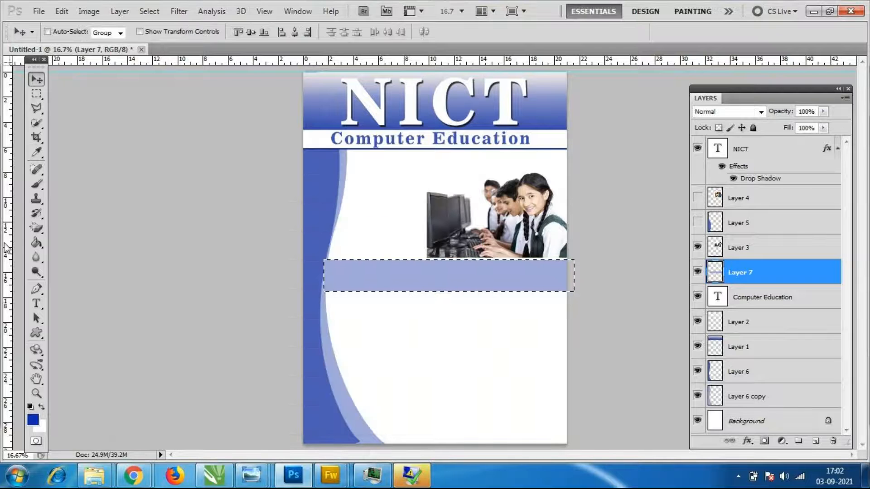
click(37, 242)
click(378, 280)
key(ctrl+d)
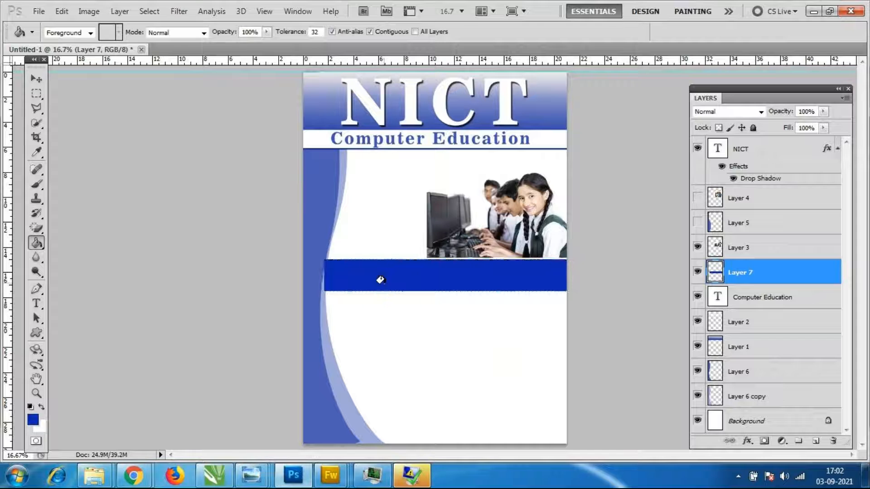
click(37, 79)
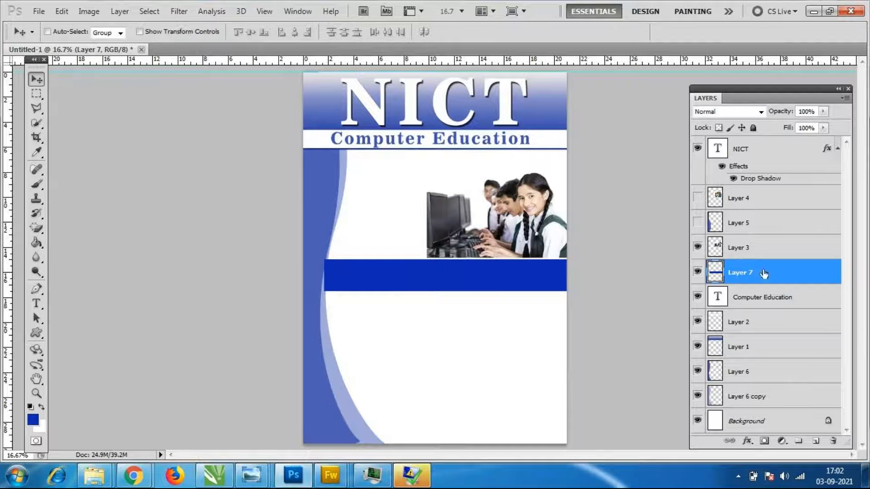
Select the bar's outline on Layer 7 and replace the gradient presets with the Simple set, choosing a white-to-blue gradient.
ctrl+click(715, 272)
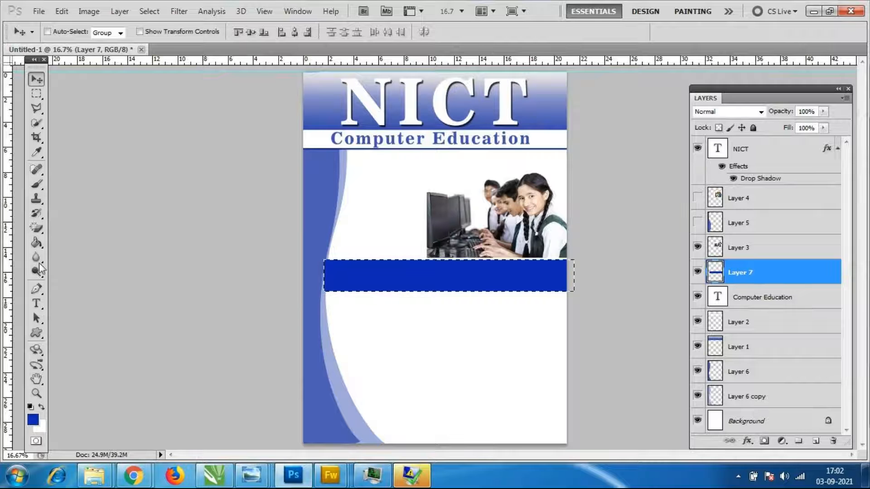
click(39, 243)
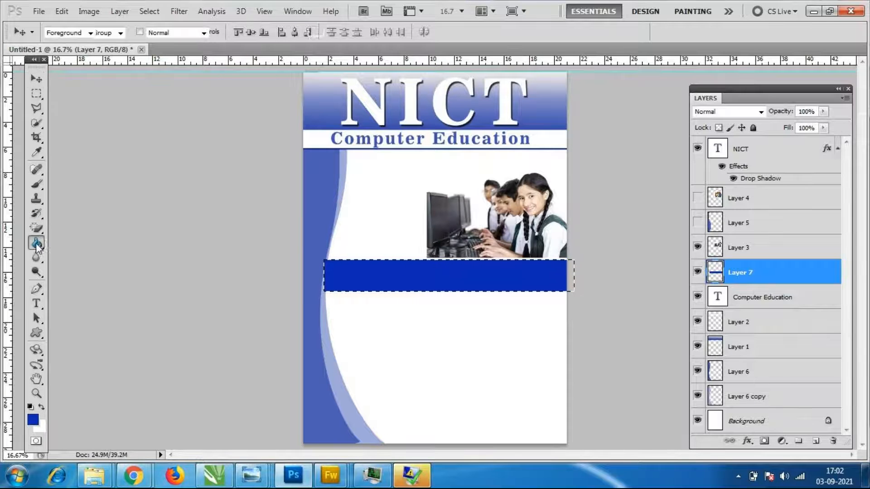
click(90, 242)
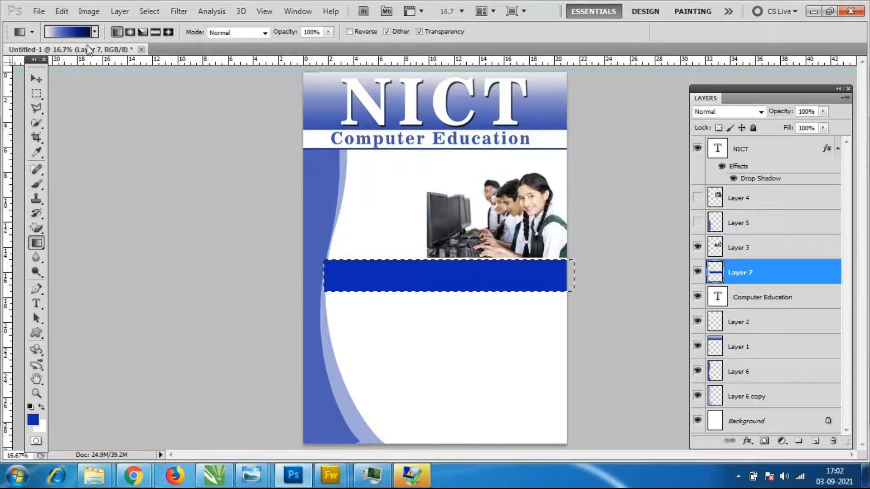
click(94, 32)
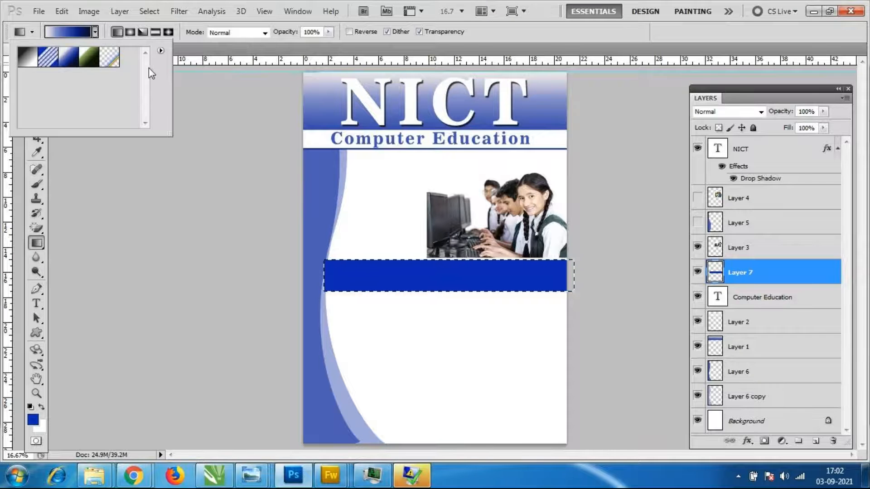
click(161, 50)
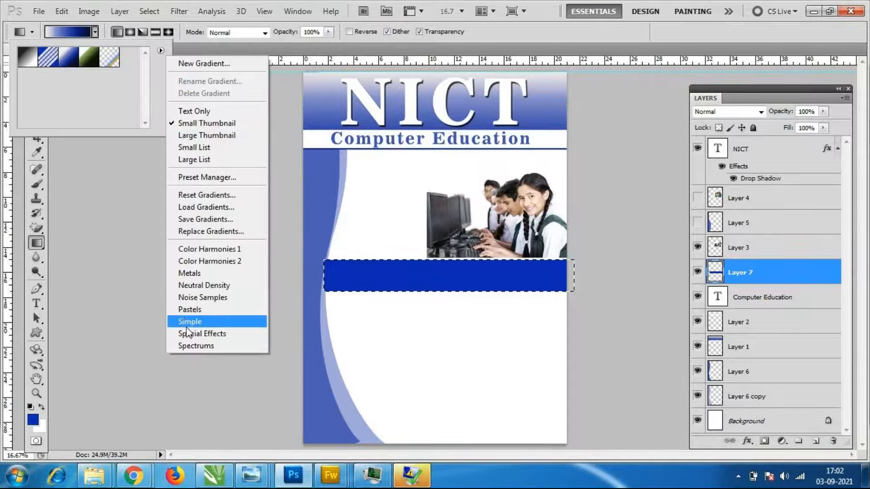
click(208, 319)
click(382, 186)
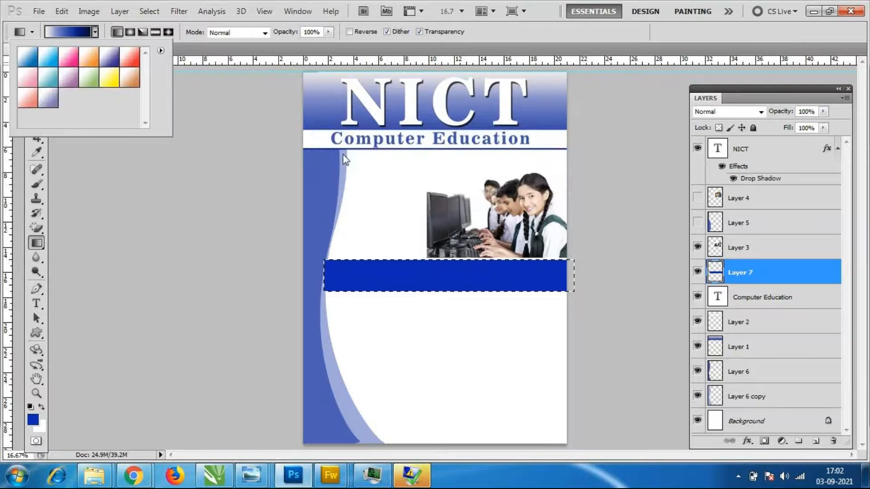
click(57, 56)
Fill the bar with a horizontal gradient running from near-white at its right end to blue at its left end, and deselect.
drag(425, 253, 425, 306)
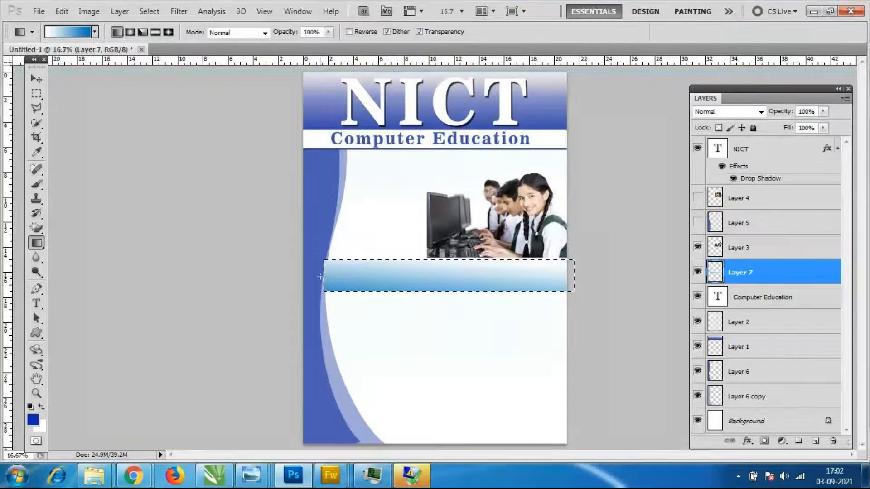
drag(334, 278, 505, 279)
drag(567, 277, 323, 278)
key(ctrl+d)
key(v)
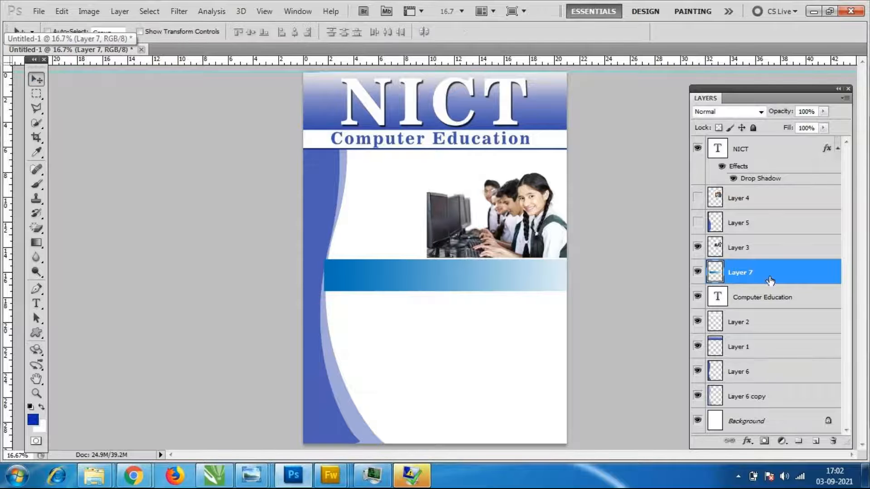
Place Layer 7 directly above the Background layer and nudge the gradient bar slightly up toward the student photo.
drag(763, 276, 762, 399)
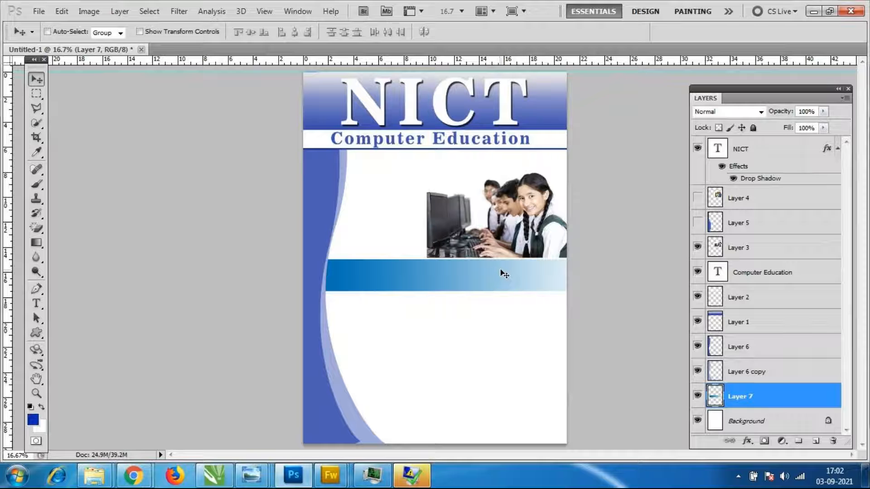
key(shift+Up)
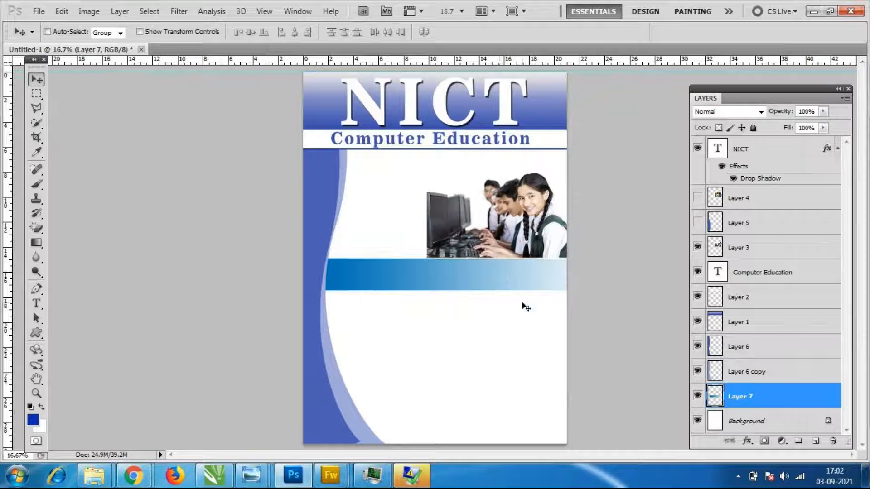
key(ctrl+t)
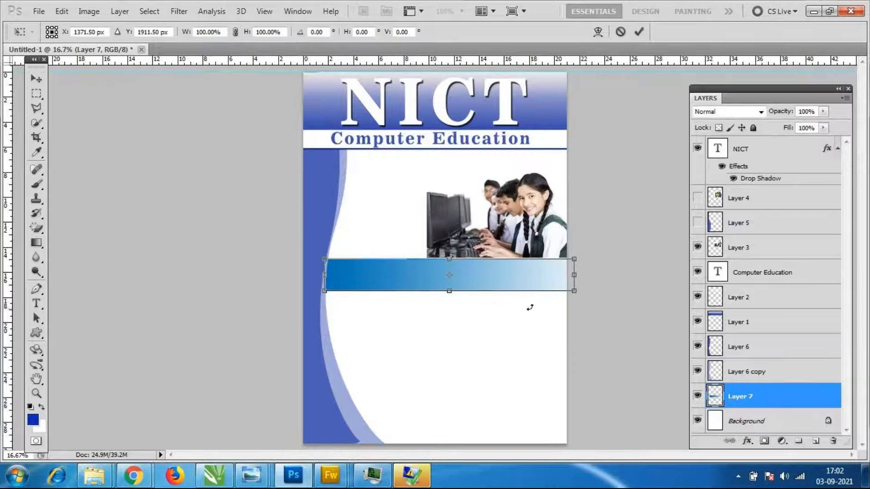
key(Return)
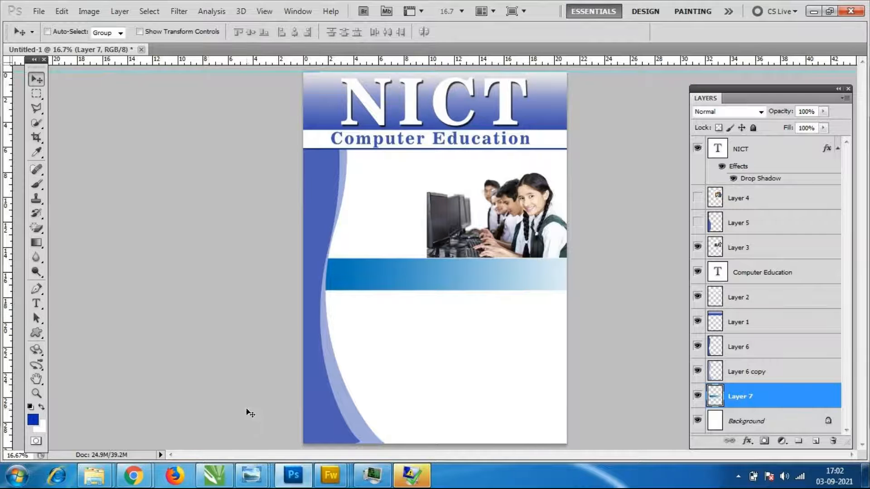
Add two lines of text, "Choose Tally" and an indented "Choose sucess", on the gradient bar and shift them slightly up and right.
mouse_move(214, 476)
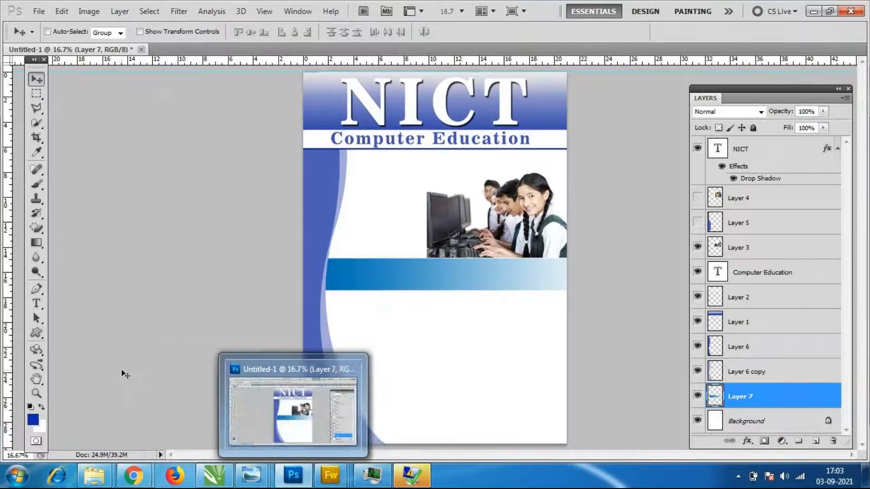
click(38, 307)
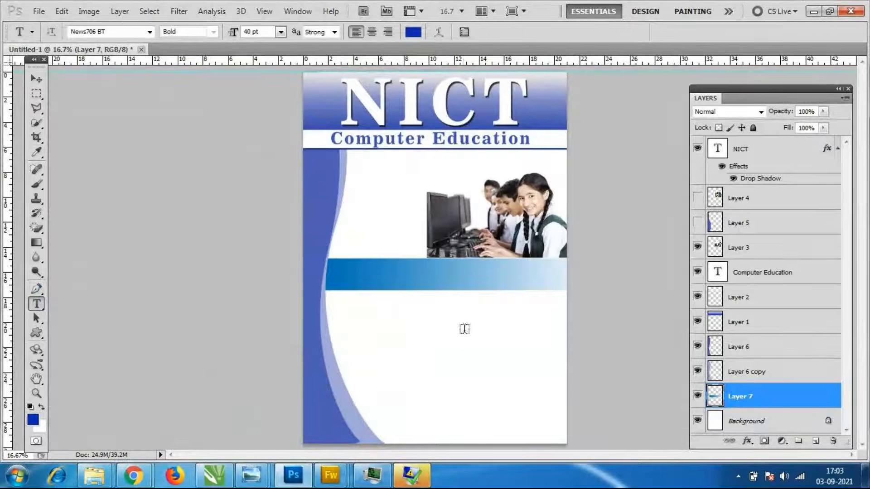
click(344, 275)
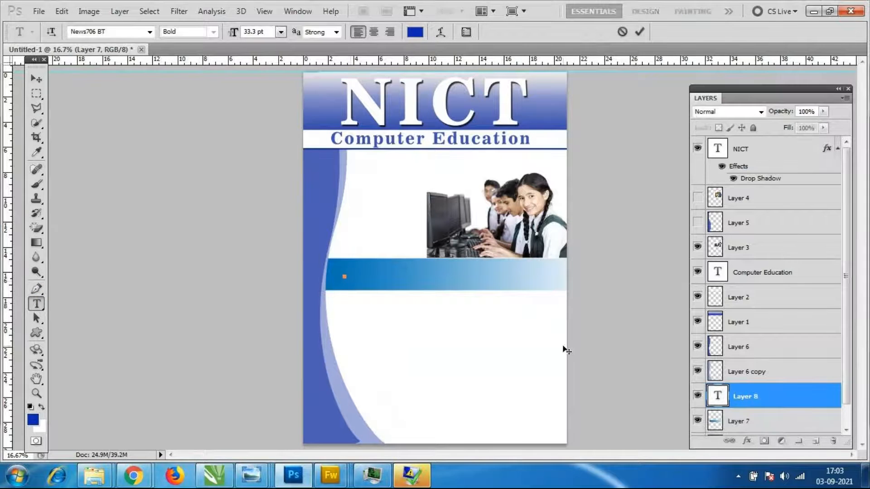
text(Choose Tally)
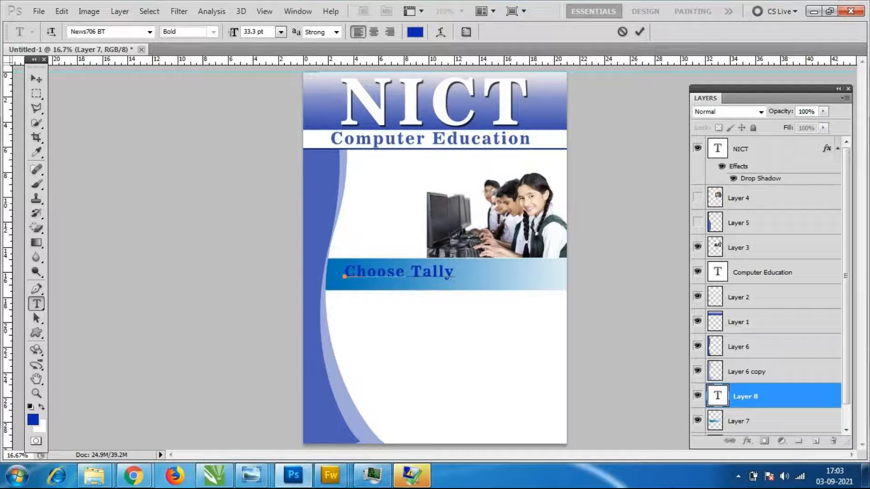
text(Choos)
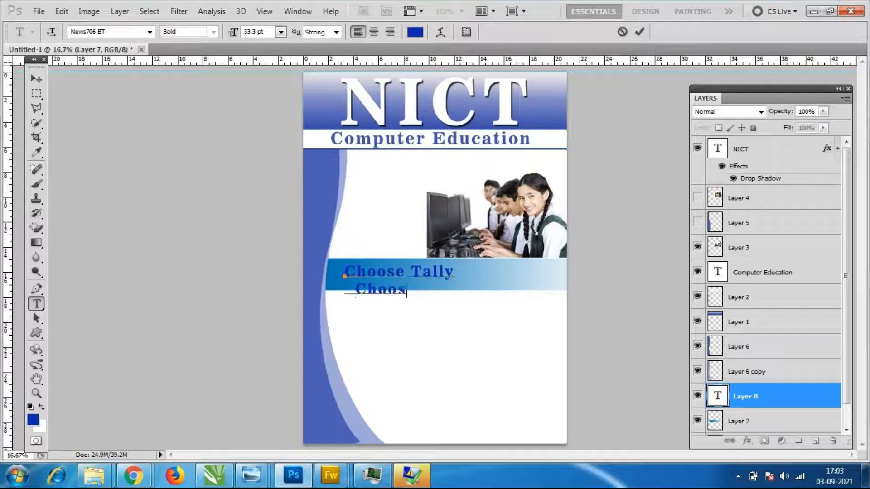
text(e   sucess)
click(36, 79)
drag(456, 289, 461, 287)
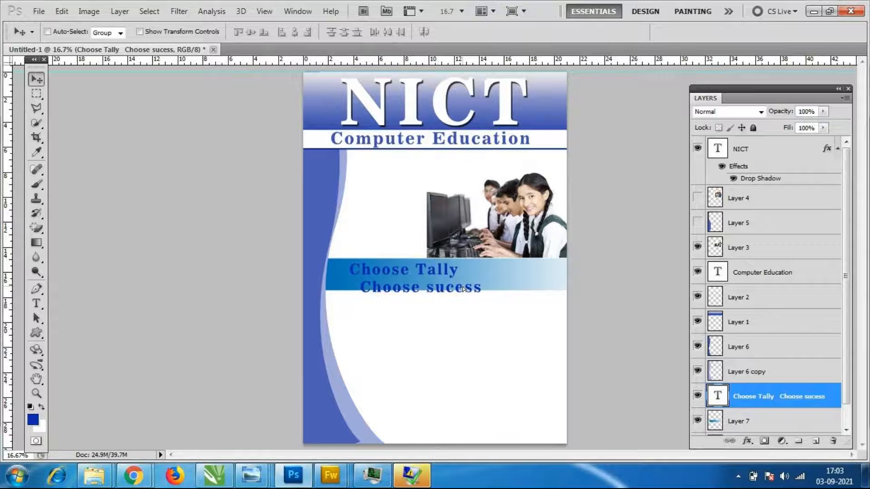
Bring the Choose Tally text layer to the top of the layer stack and set its text colour to white.
drag(766, 403, 765, 152)
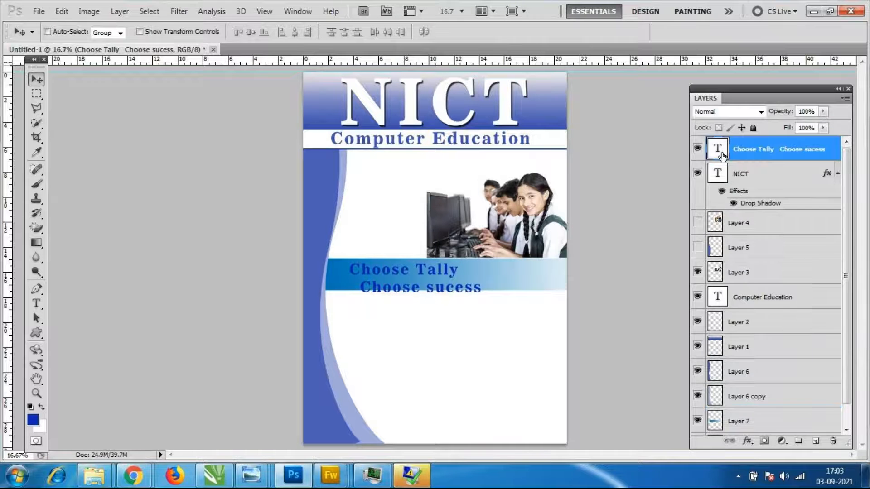
double_click(720, 150)
click(415, 31)
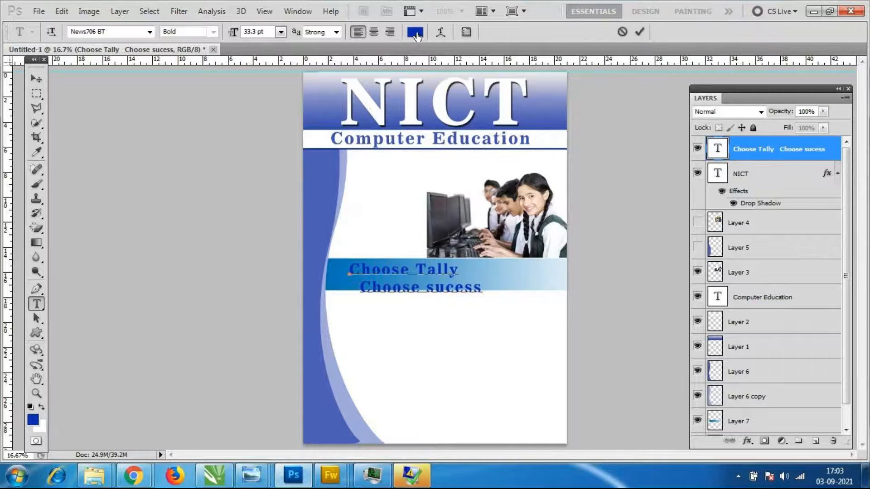
drag(194, 291, 129, 227)
click(415, 219)
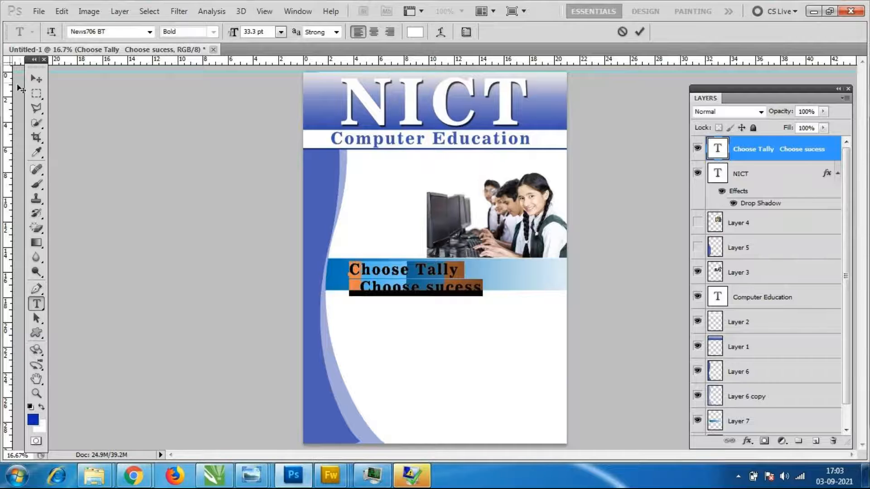
click(36, 79)
Scale the Choose Tally text to about 94% width and 85% height so both lines fit within the gradient bar.
key(ctrl+plus)
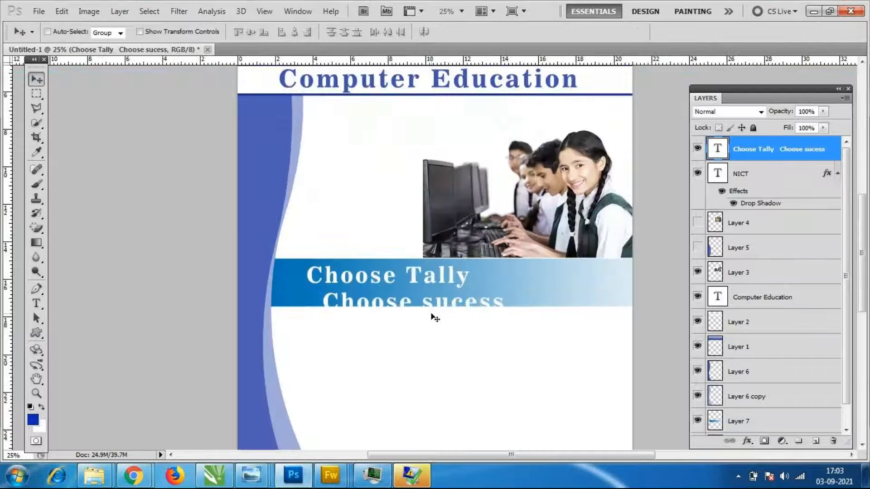
key(ctrl+t)
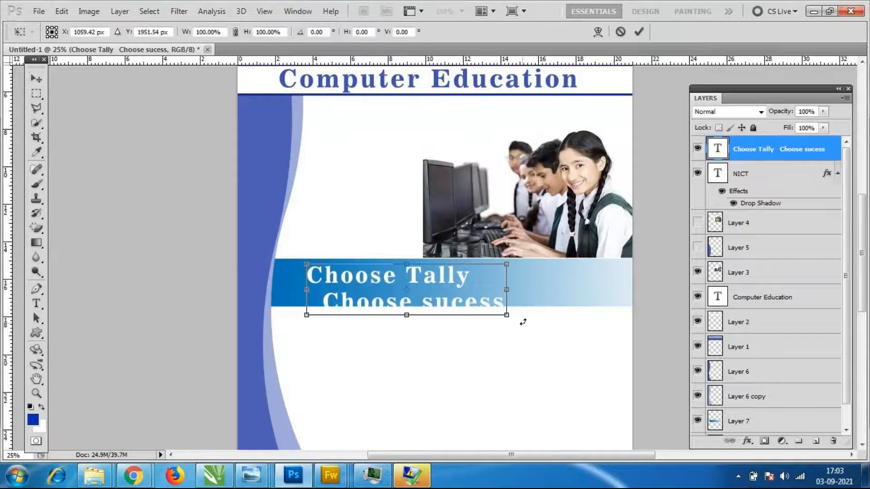
drag(508, 313, 495, 310)
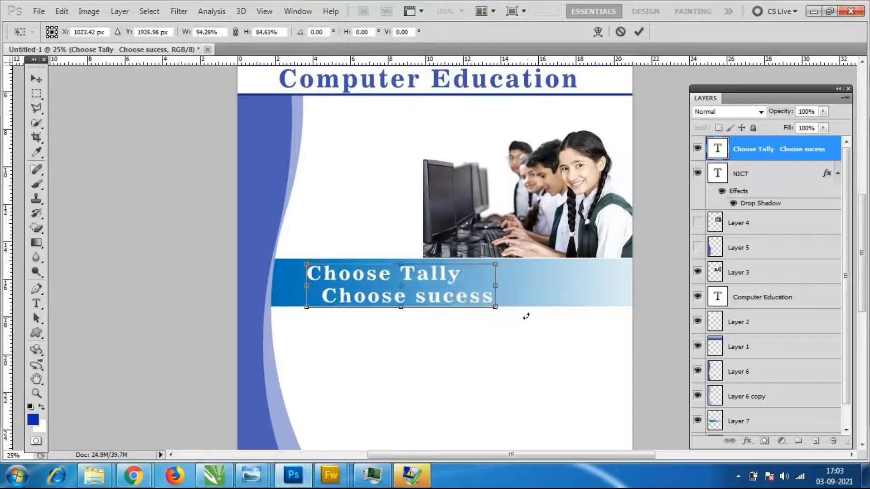
key(Return)
Indent the "Choose sucess" line with extra spaces so it sits further right than "Choose Tally".
double_click(720, 155)
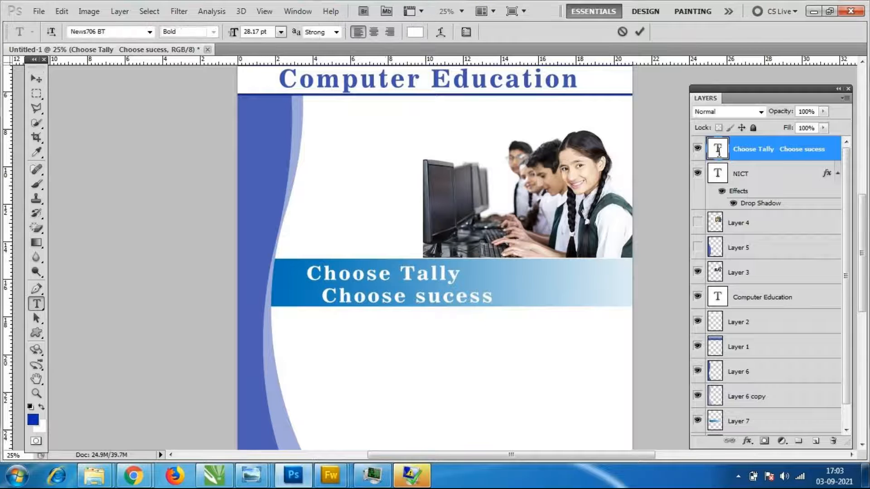
key(Left)
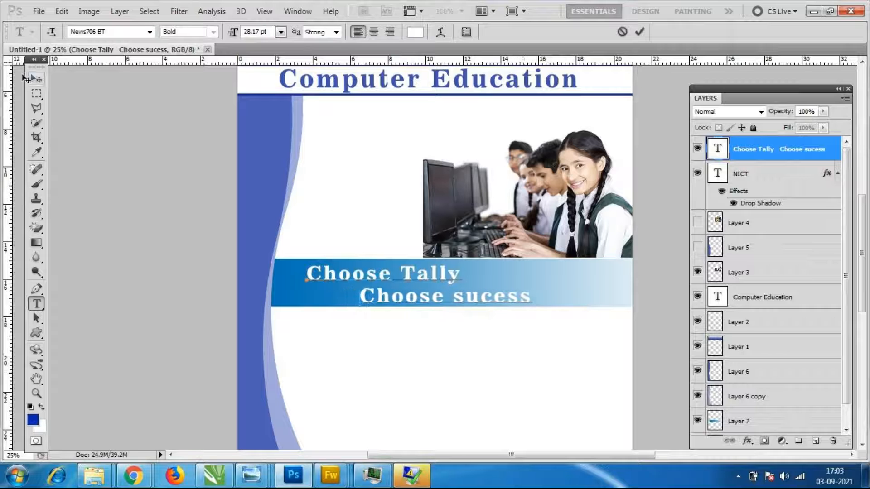
click(37, 79)
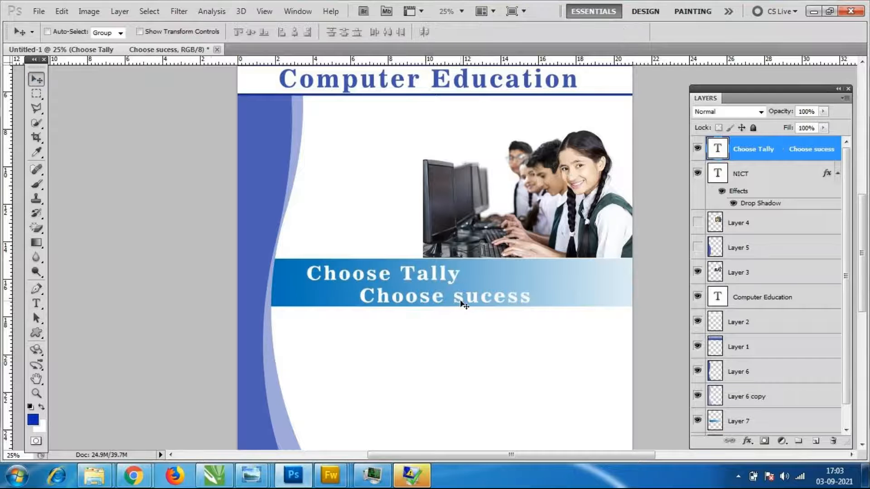
Change the font of both lines in the gradient bar to Rockwell Extra Bold.
double_click(717, 148)
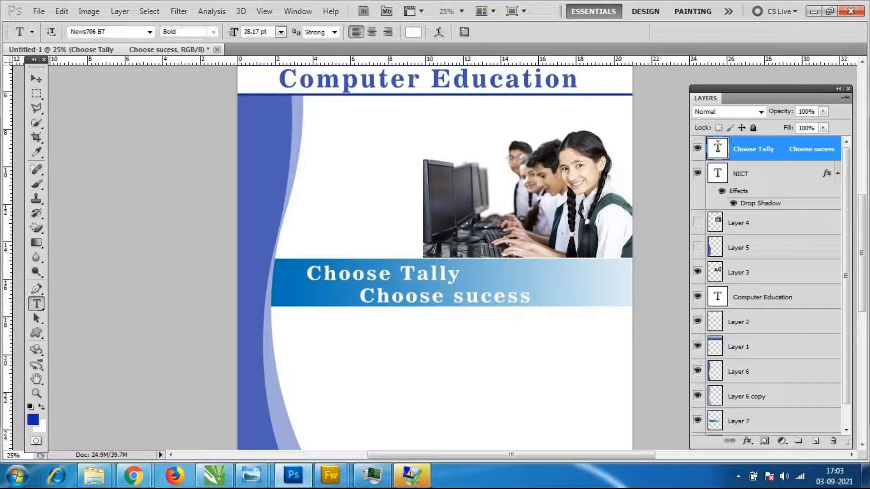
click(149, 31)
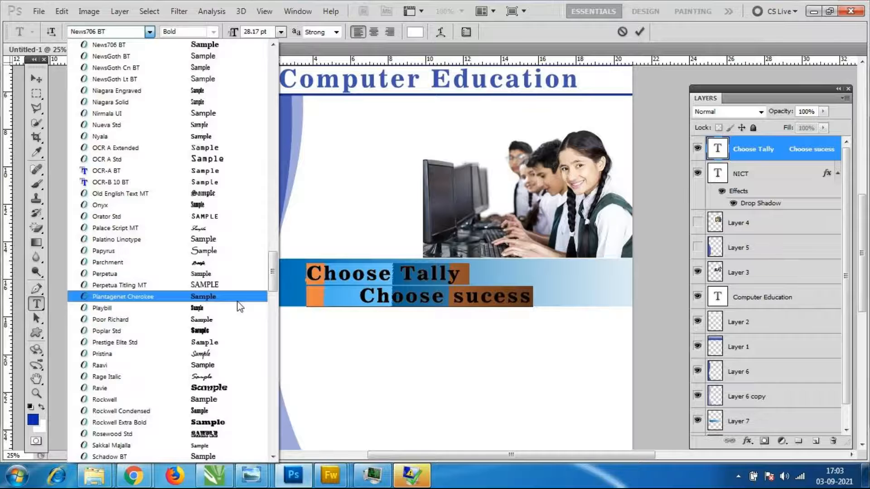
click(222, 422)
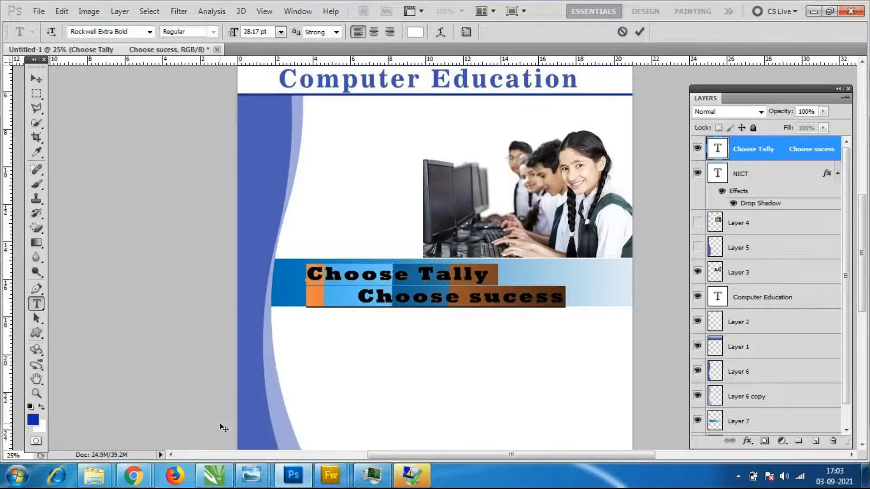
click(36, 79)
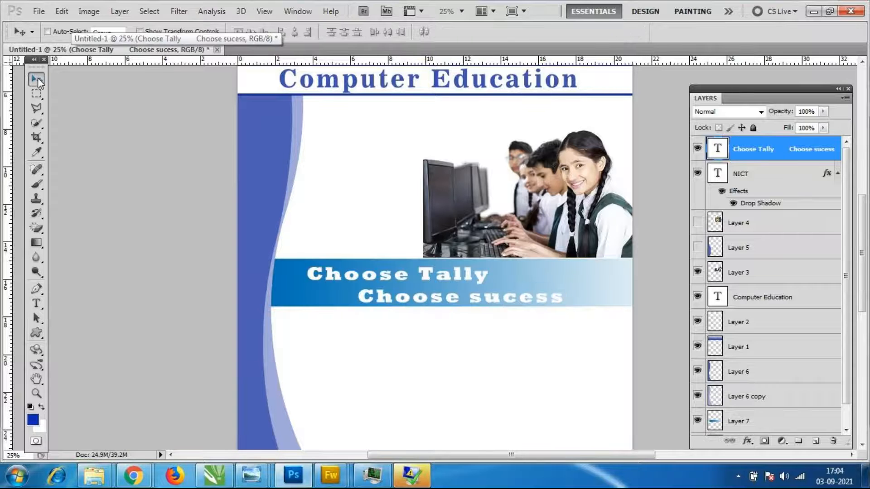
Nudge the two-line text slightly up in the gradient bar and indent its second line by one more space.
key(Up)
key(Up)
key(Up)
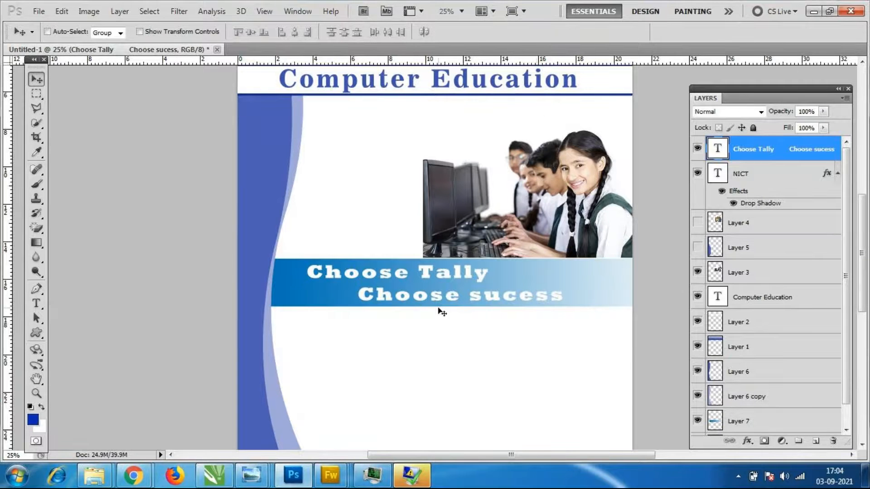
double_click(717, 150)
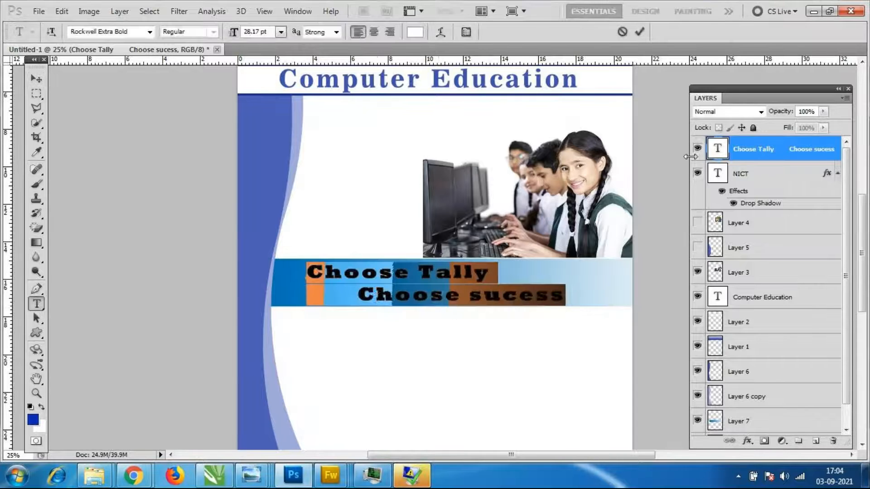
click(364, 299)
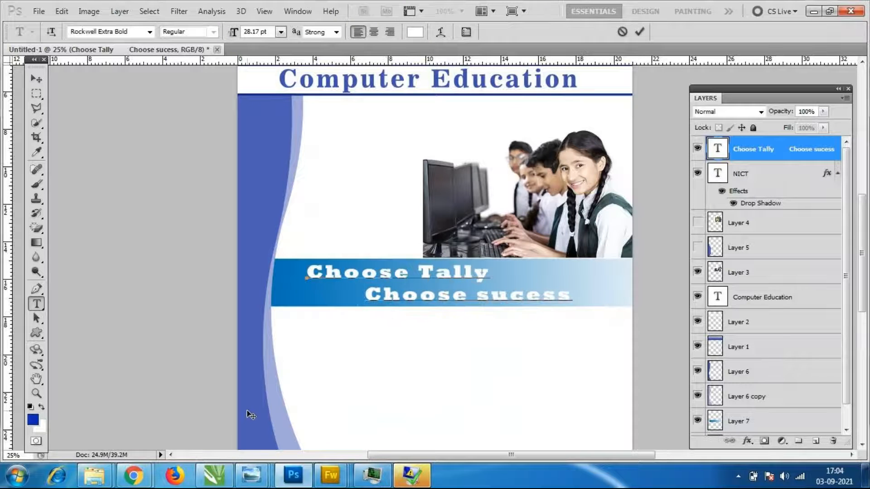
mouse_move(133, 475)
click(121, 410)
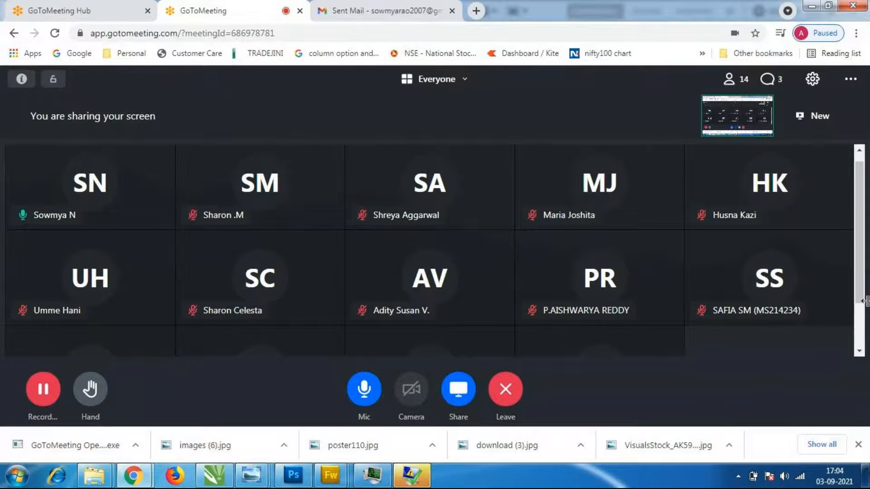
drag(864, 287, 847, 194)
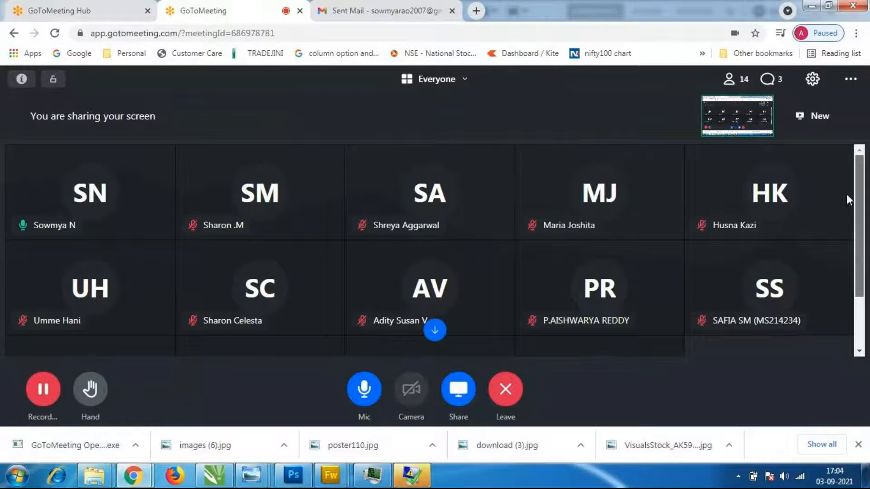
click(292, 474)
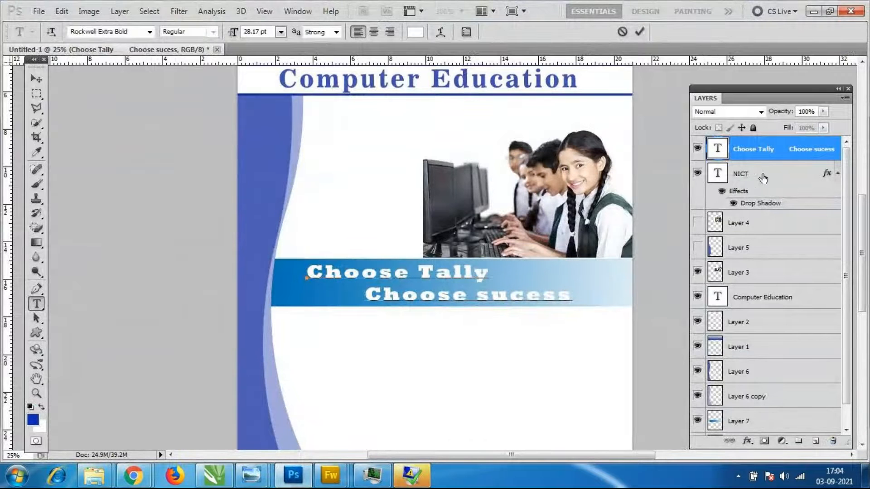
Commit the text edit and give the Choose Tally layer a drop shadow with a larger distance than the default.
click(771, 149)
key(v)
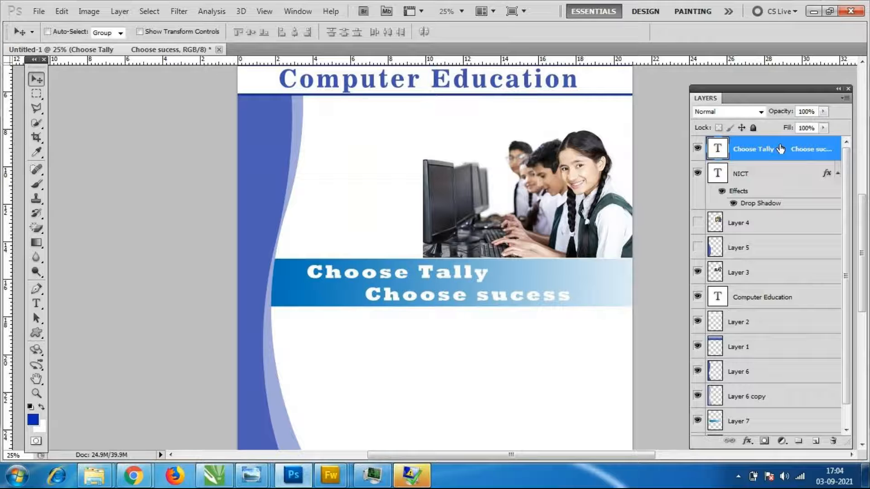
right_click(781, 148)
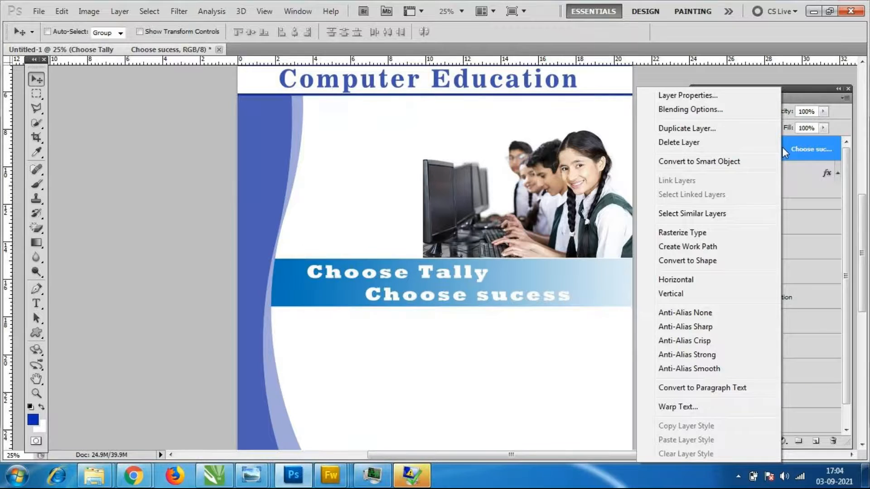
click(698, 111)
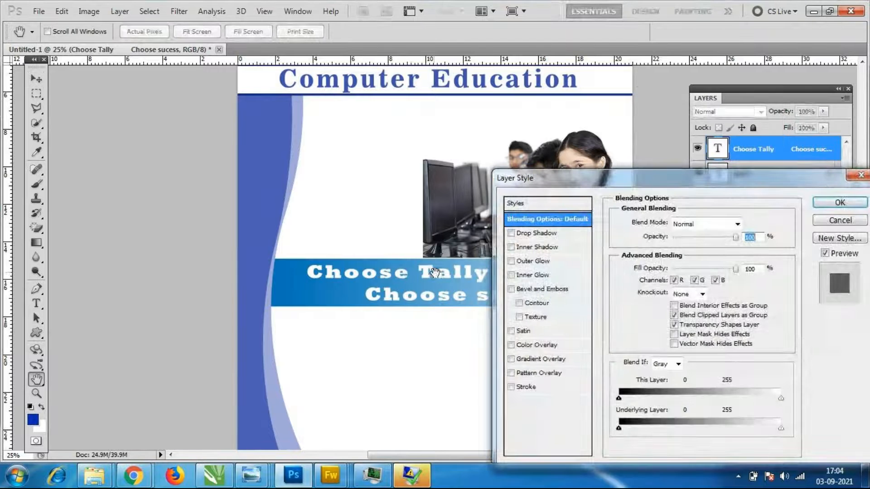
click(527, 233)
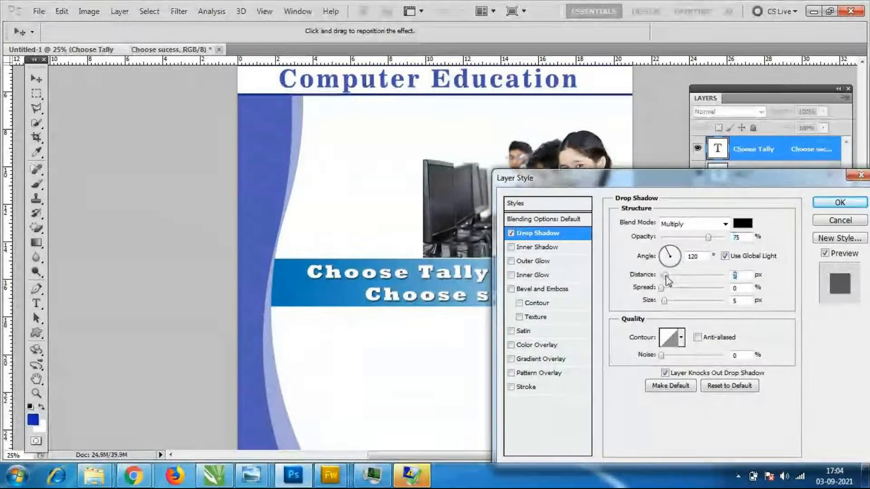
drag(664, 275, 673, 281)
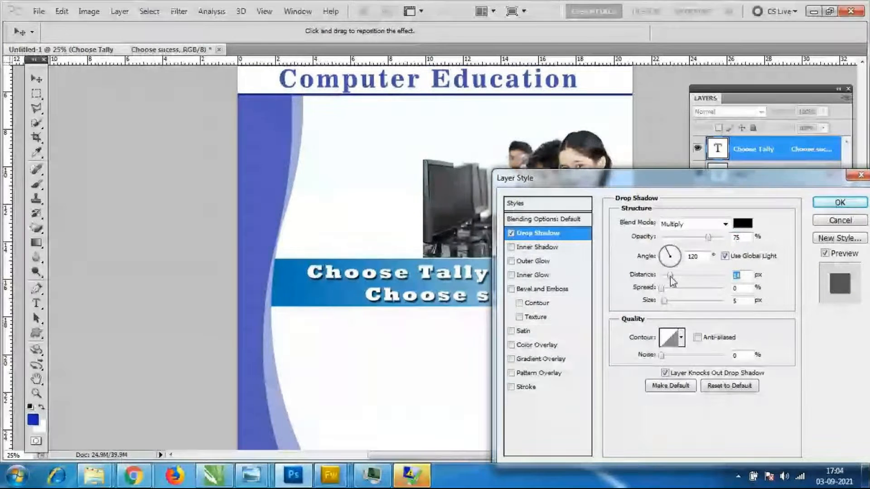
click(840, 204)
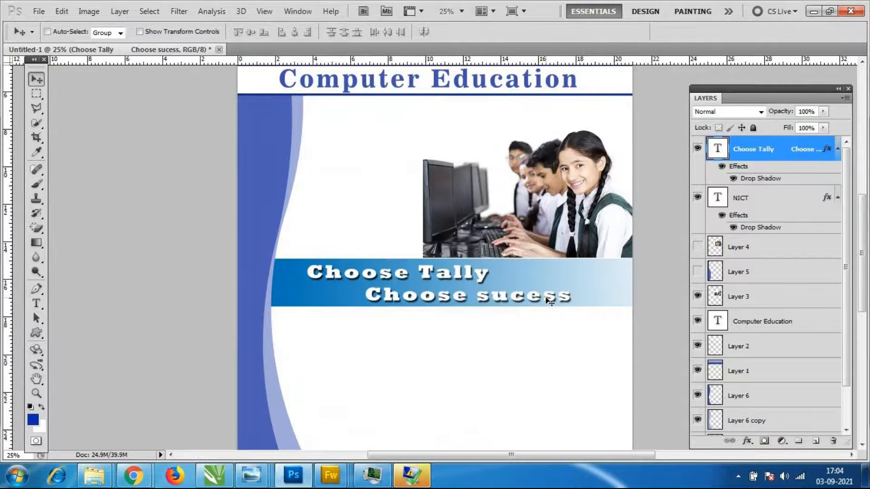
Narrow the shadowed text in the gradient bar to about 95% width, keeping its height at 100%.
key(ctrl+t)
drag(574, 284, 565, 285)
drag(303, 285, 307, 284)
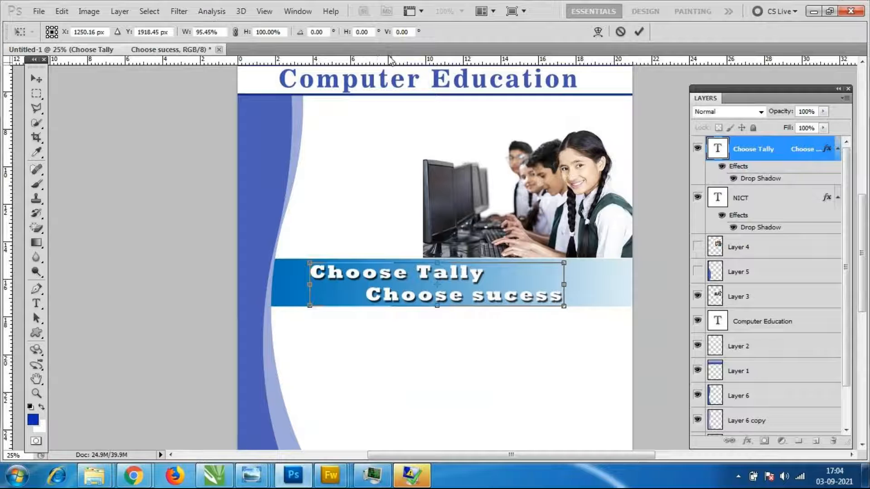
key(Return)
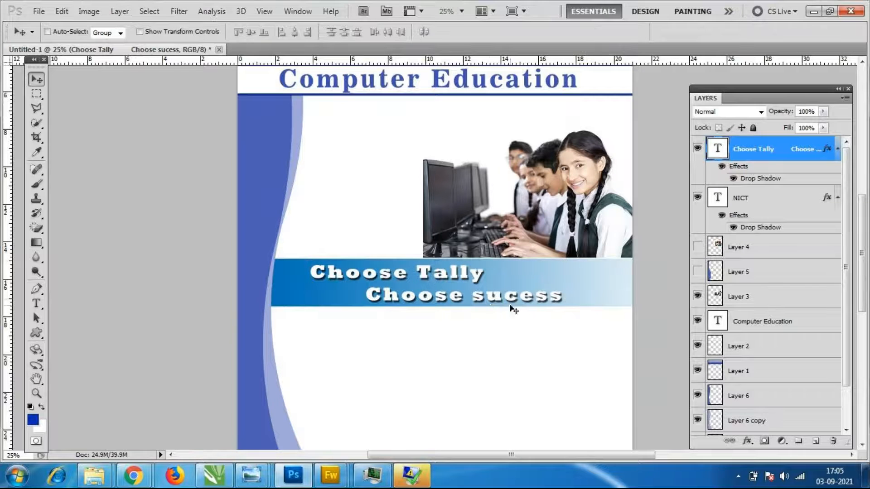
Correct the second line of the bar text to "Choose Success", with a capital S and a double c.
double_click(715, 148)
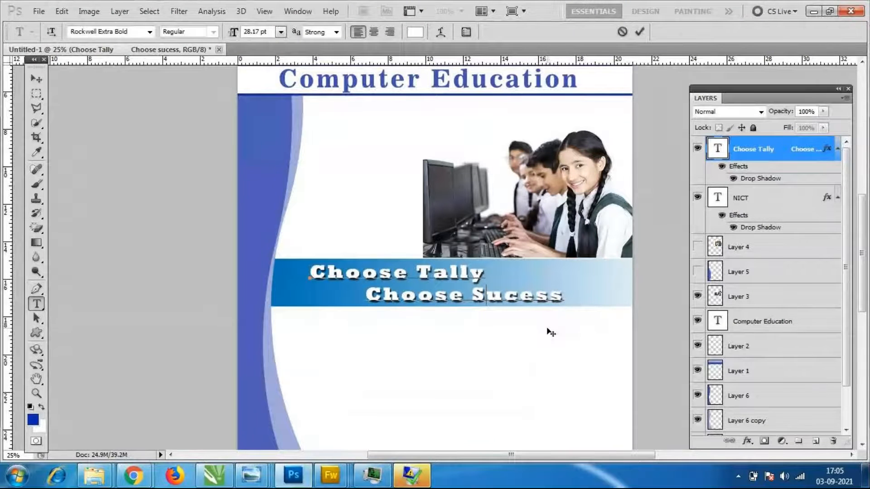
key(Right)
key(Right)
text(c)
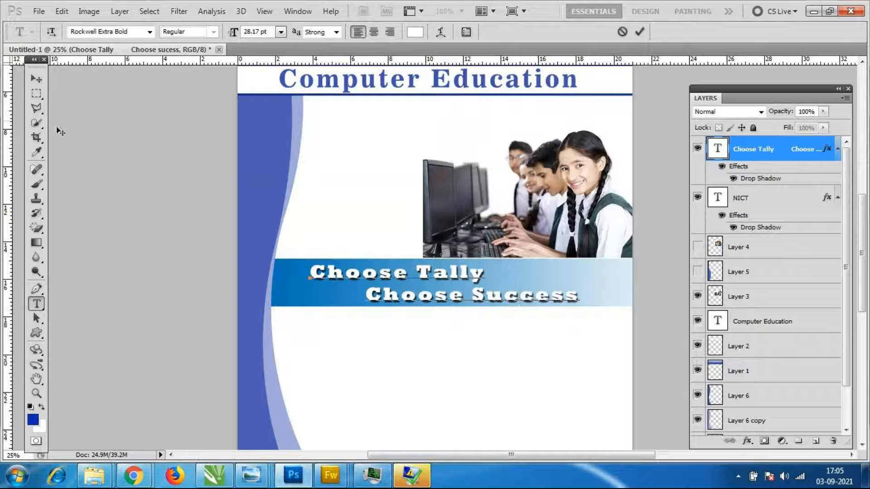
Commit the corrected "Choose Success" text in the gradient bar and review the flyer's layout.
click(37, 78)
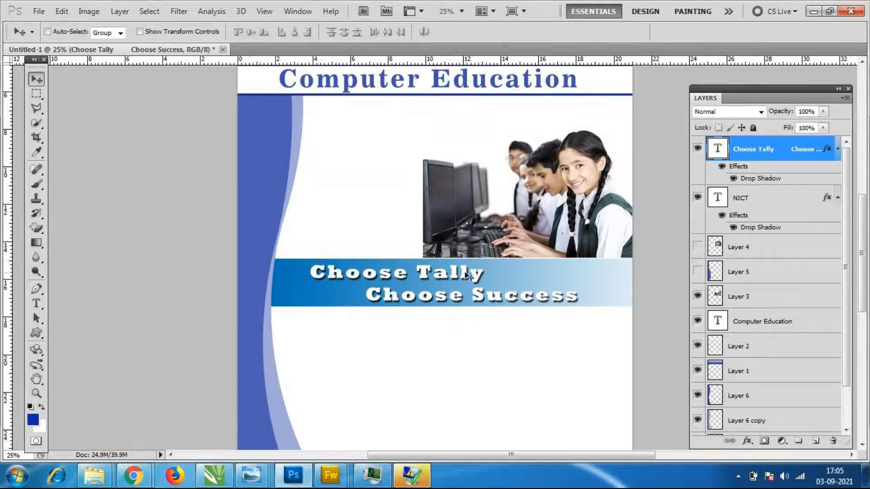
scroll(545, 262, up, 1)
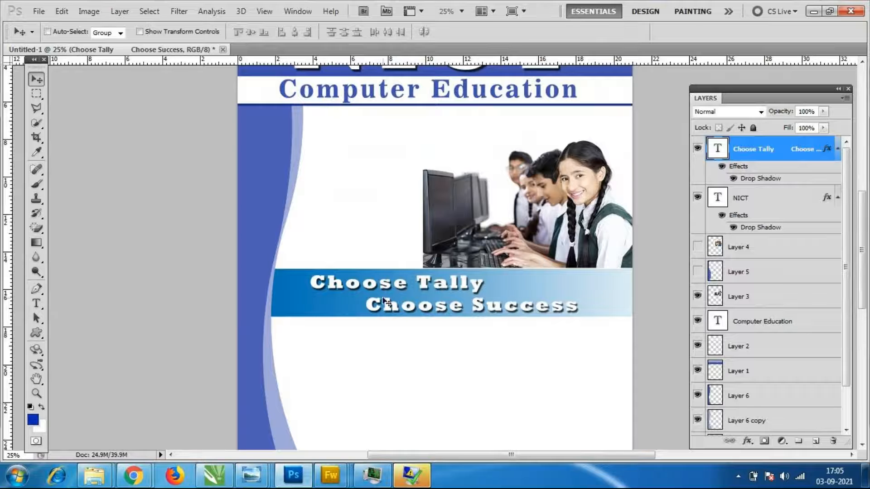
scroll(389, 277, down, 5)
scroll(391, 284, down, 4)
scroll(391, 284, up, 10)
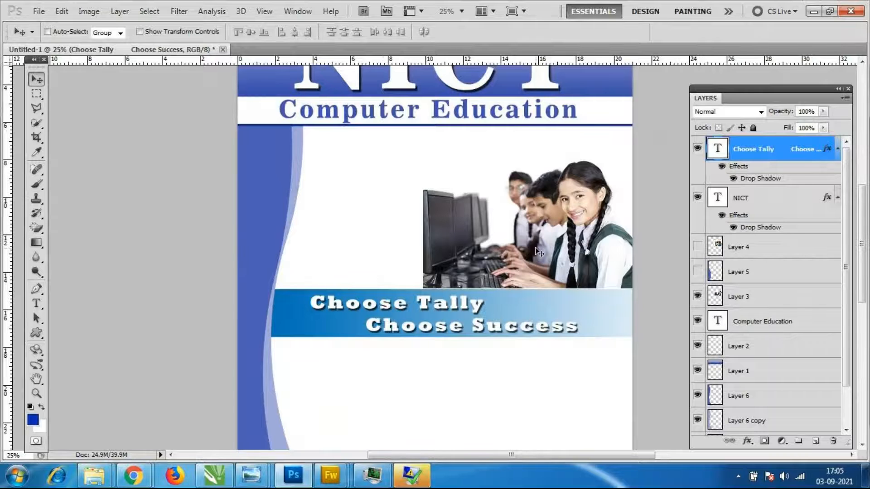
Narrow the student photo on Layer 3 slightly from its left edge and shift it a little left, leaving a small gap at the page's right edge.
click(725, 296)
click(697, 296)
click(697, 296)
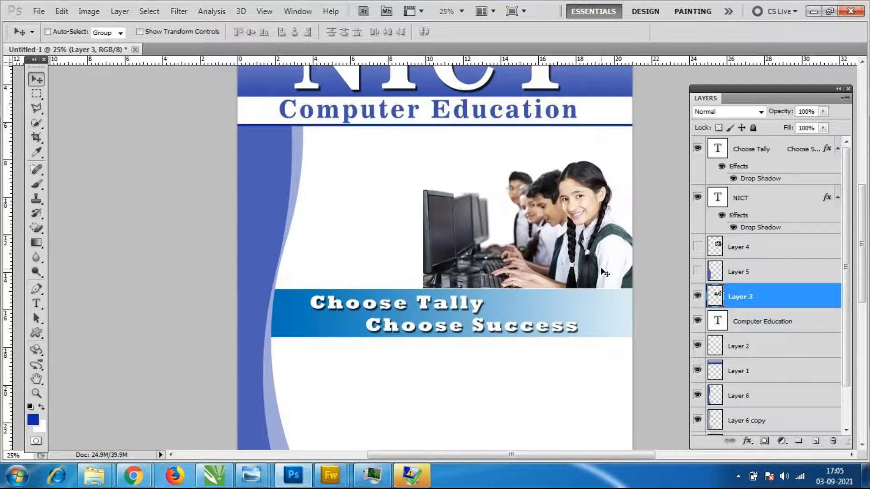
key(ctrl+t)
drag(423, 220, 433, 220)
key(Return)
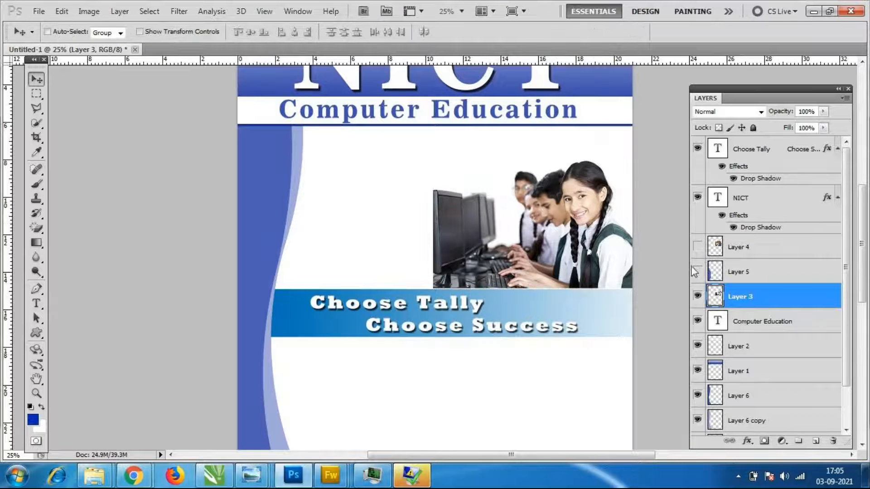
mouse_move(611, 245)
mouse_down()
mouse_move(605, 230)
mouse_move(605, 241)
mouse_up()
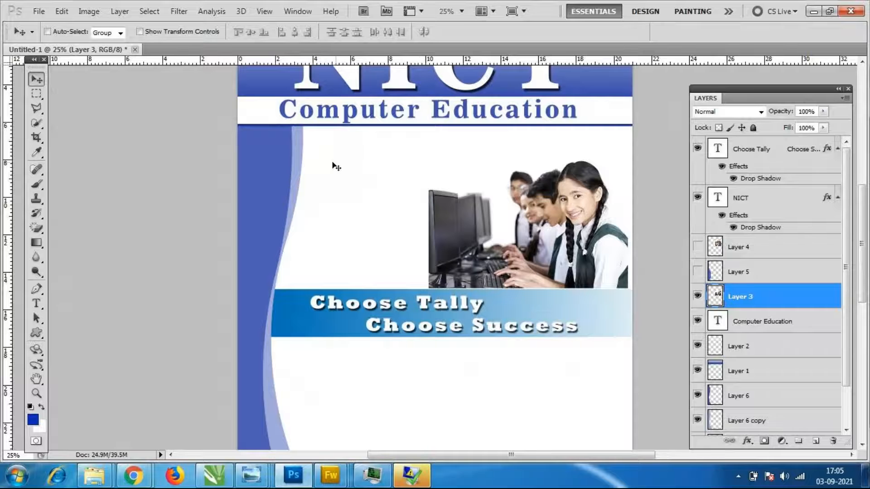
Save the flyer in Photoshop format as "poster design" in the photoshop folder, keeping its layers.
scroll(499, 229, up, 2)
scroll(500, 229, up, 2)
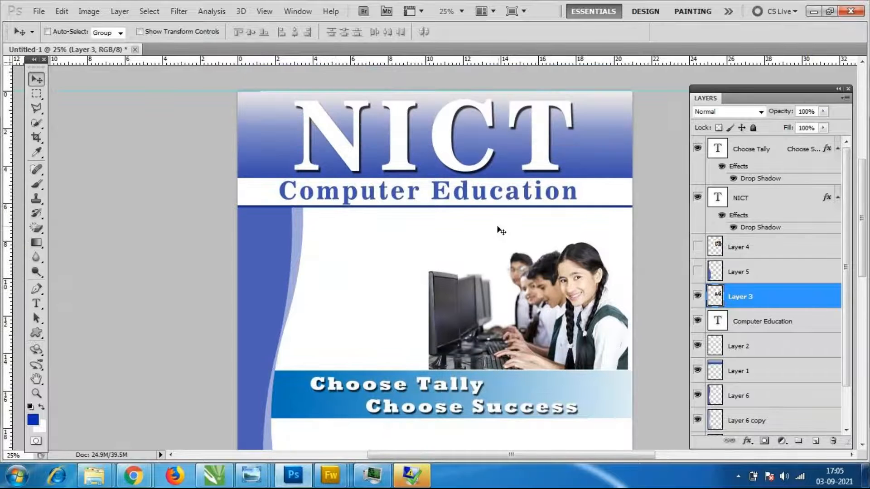
click(38, 11)
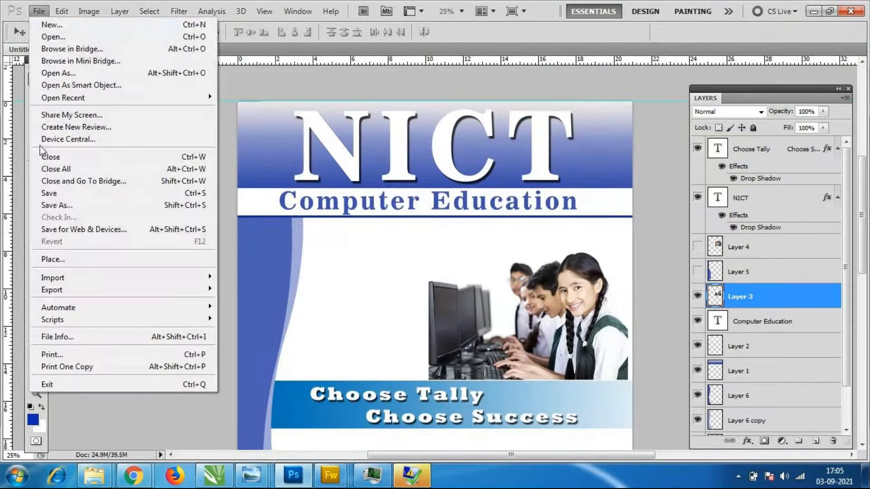
click(64, 203)
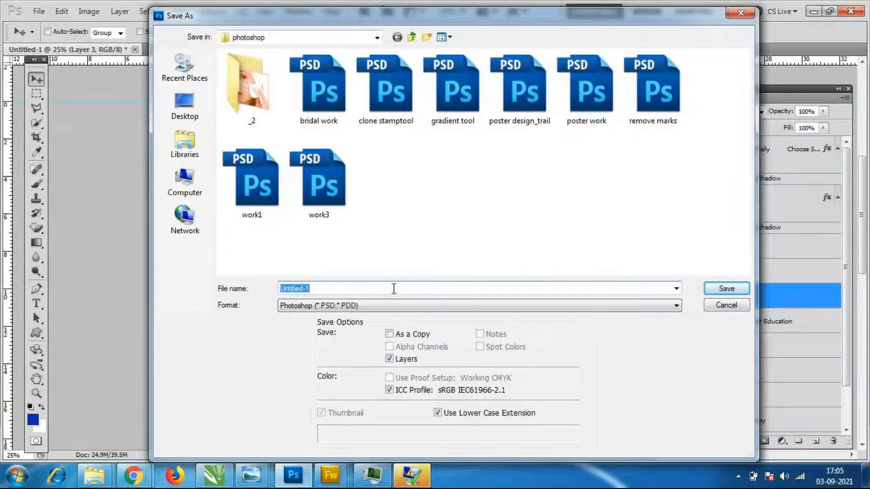
text(pos)
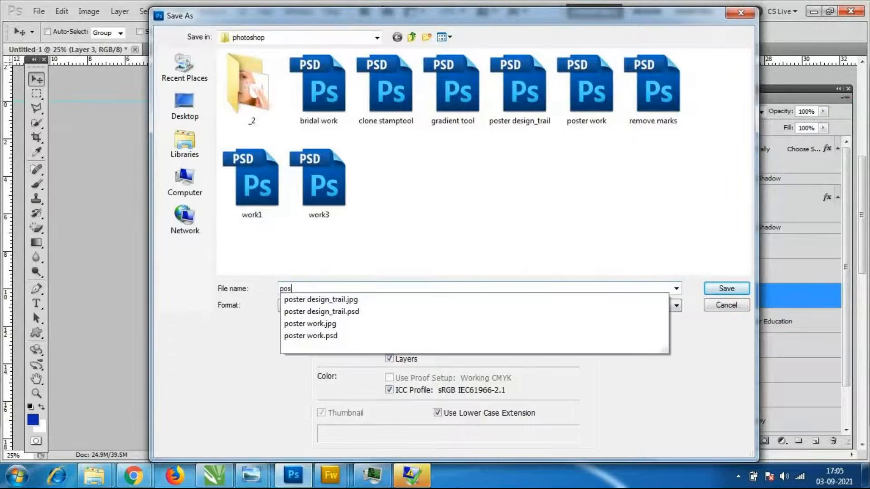
text(ter design)
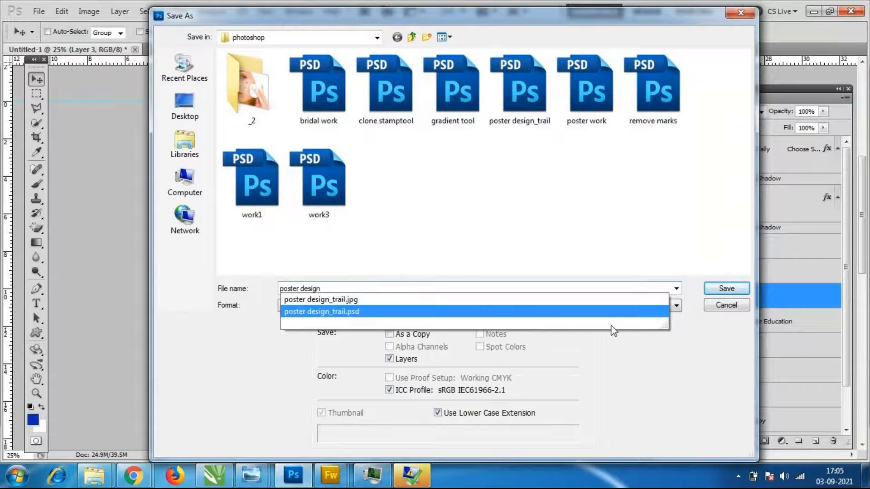
click(586, 194)
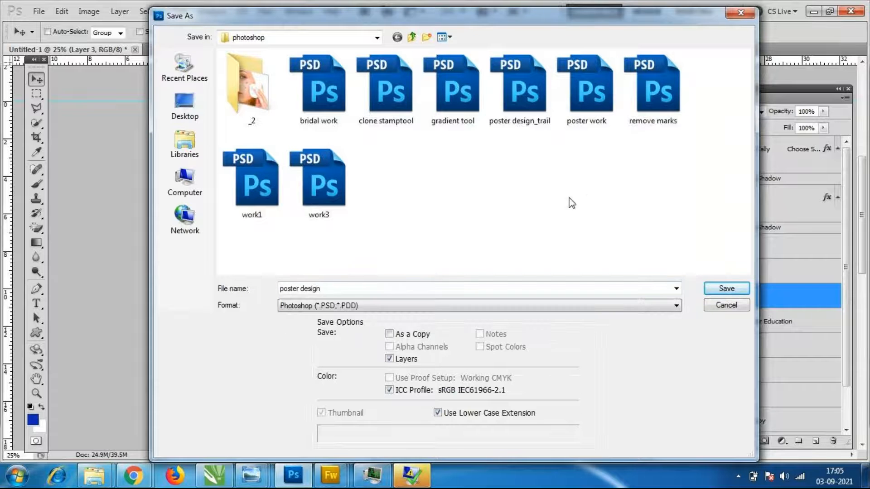
click(725, 291)
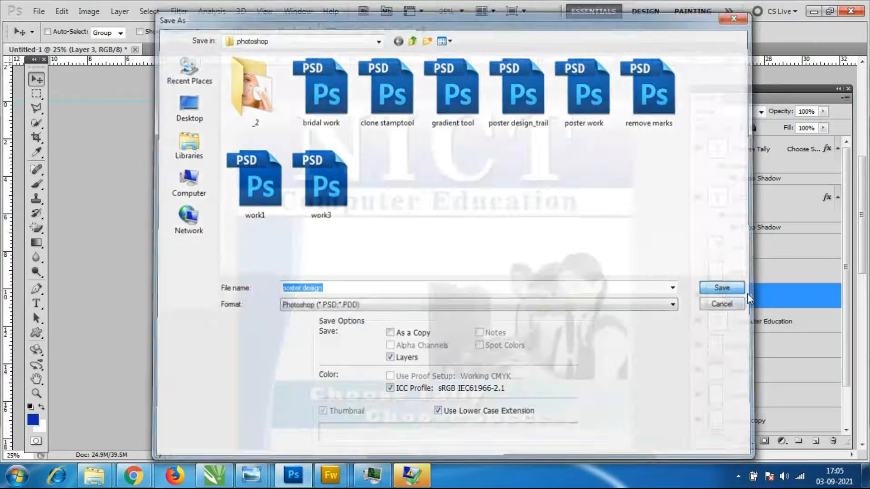
key(Return)
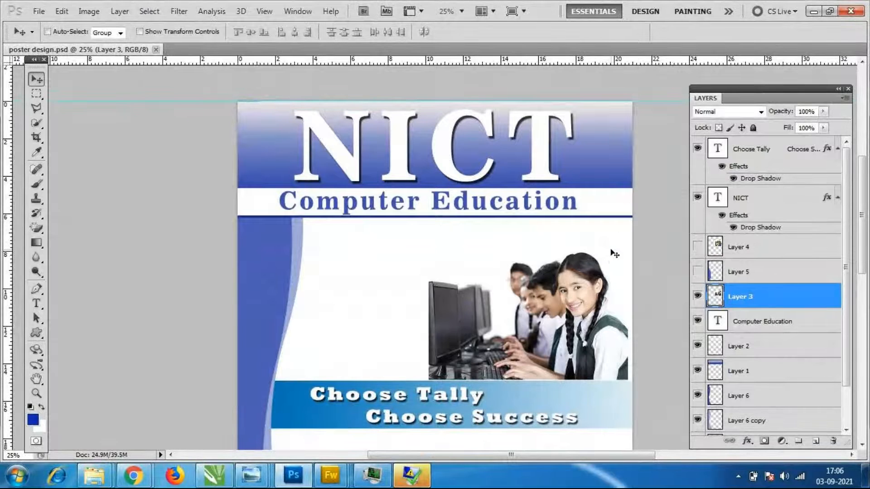
scroll(610, 255, down, 3)
scroll(610, 256, down, 6)
scroll(603, 241, up, 5)
scroll(597, 240, up, 1)
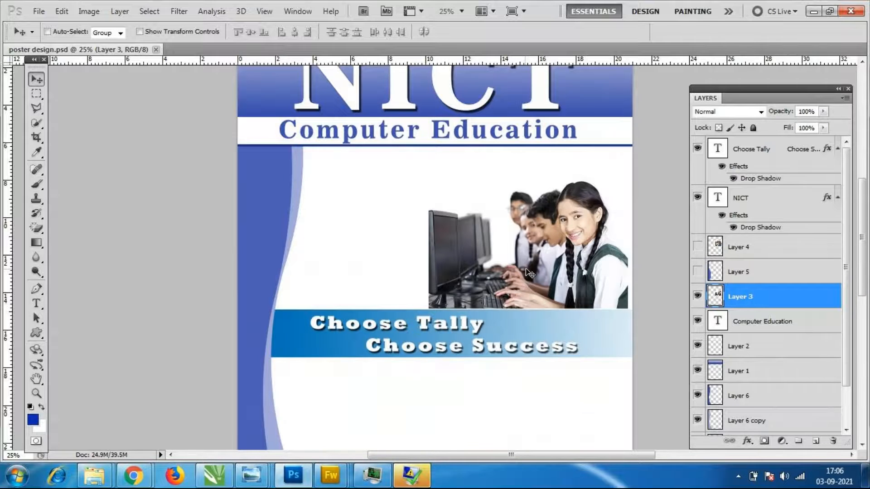
scroll(529, 274, up, 2)
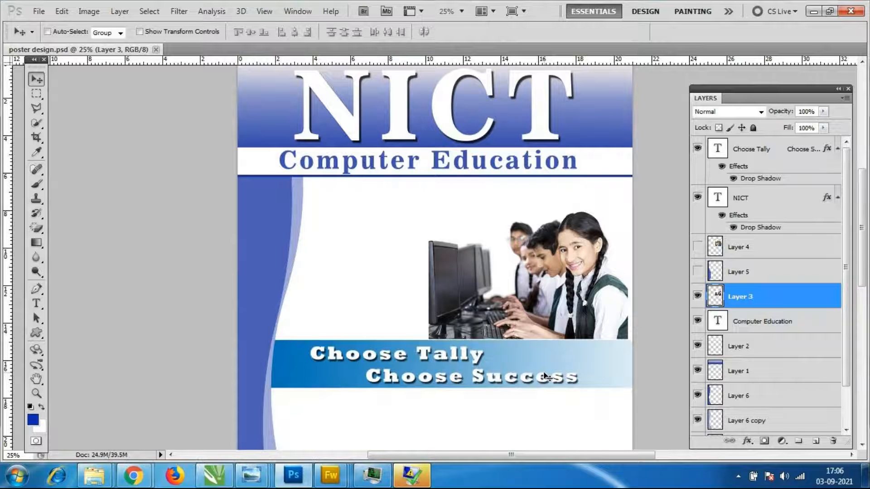
scroll(530, 358, down, 2)
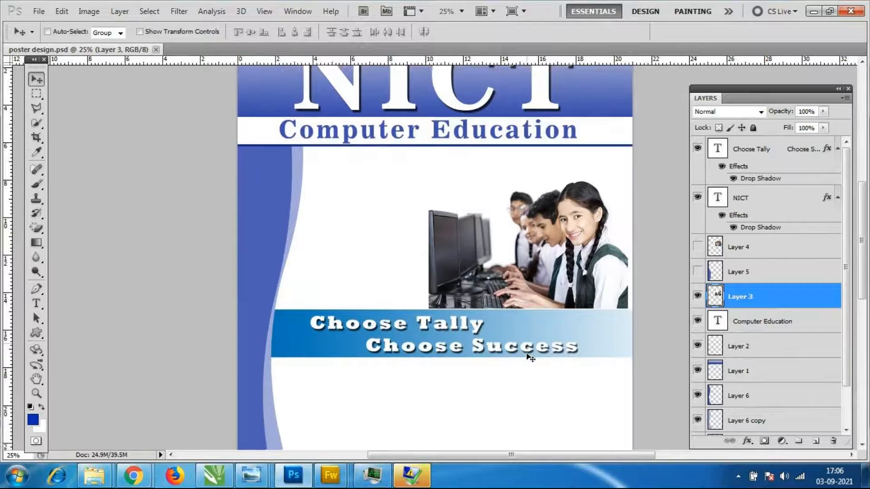
Look over the poster from the heading band down to the empty area below the tagline.
scroll(528, 358, down, 3)
scroll(524, 361, up, 1)
scroll(513, 361, down, 1)
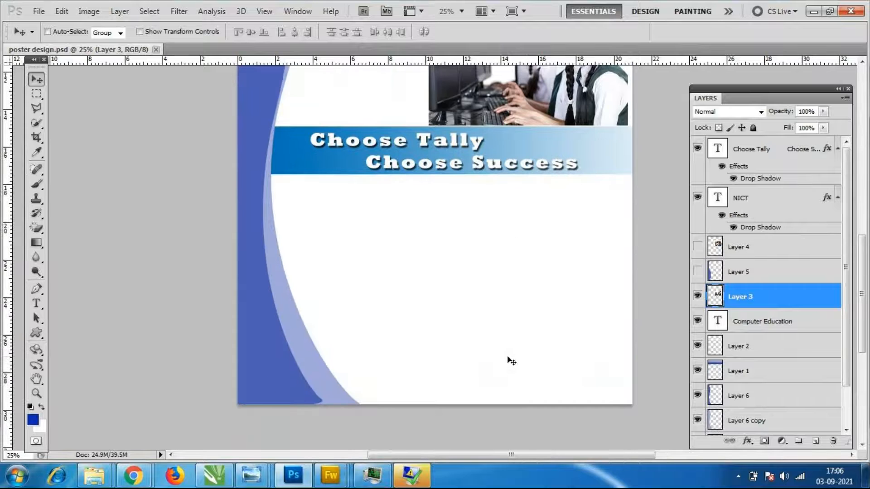
scroll(523, 363, up, 8)
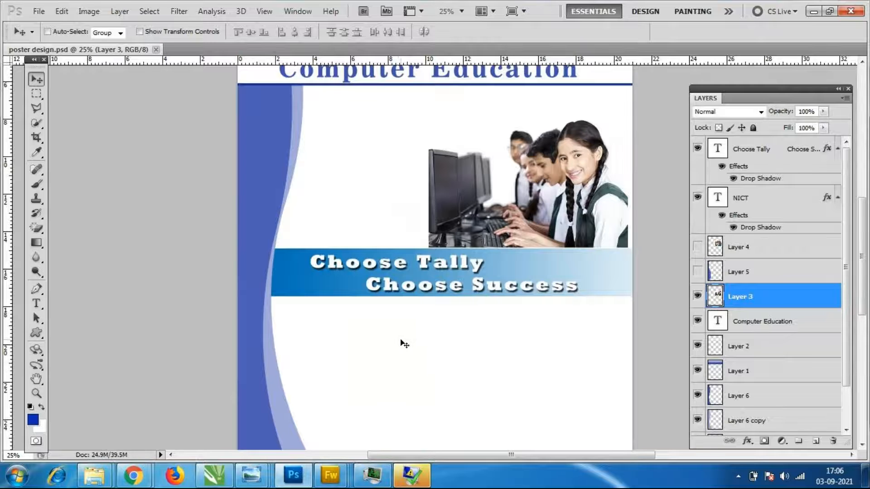
scroll(420, 262, up, 1)
scroll(354, 233, up, 1)
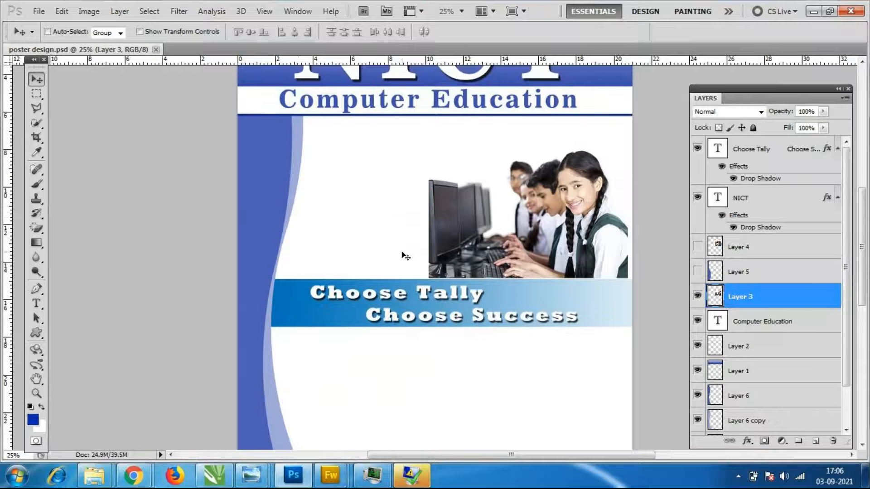
scroll(404, 256, down, 1)
scroll(402, 257, down, 1)
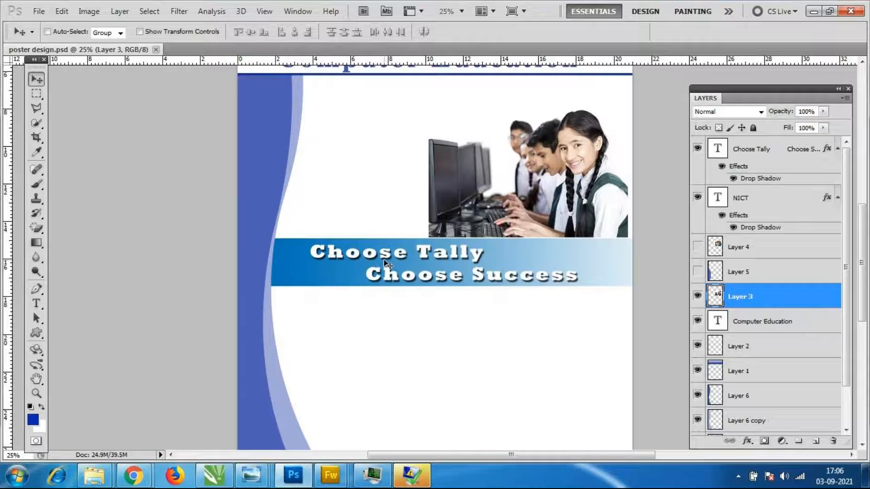
Add a two-line text below the tagline banner reading "100%" and "Job Assistance".
scroll(387, 263, down, 1)
scroll(389, 264, down, 2)
click(38, 304)
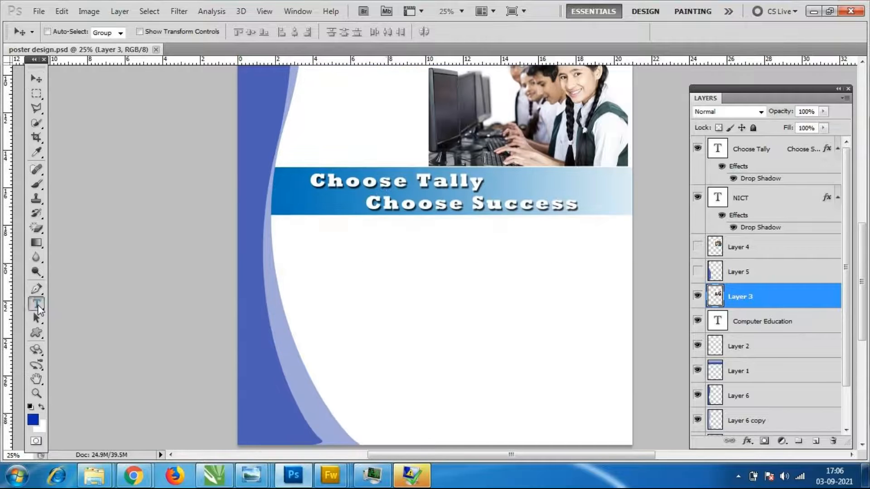
click(533, 246)
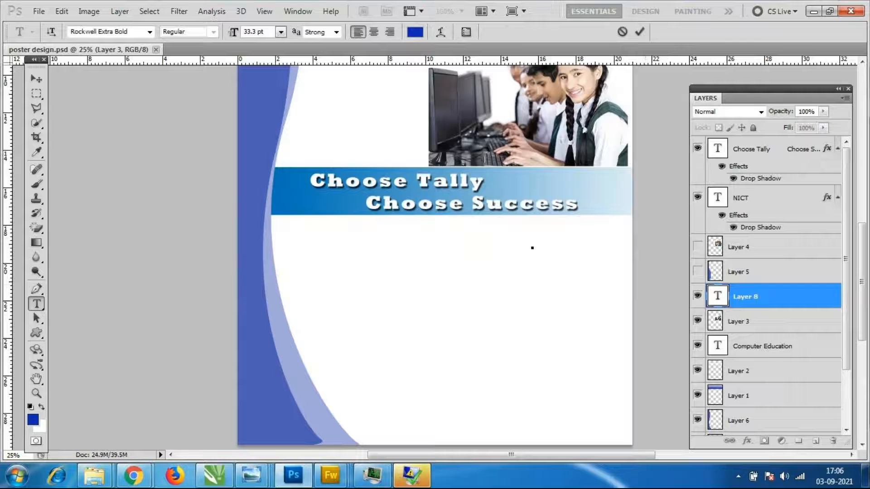
text(100%)
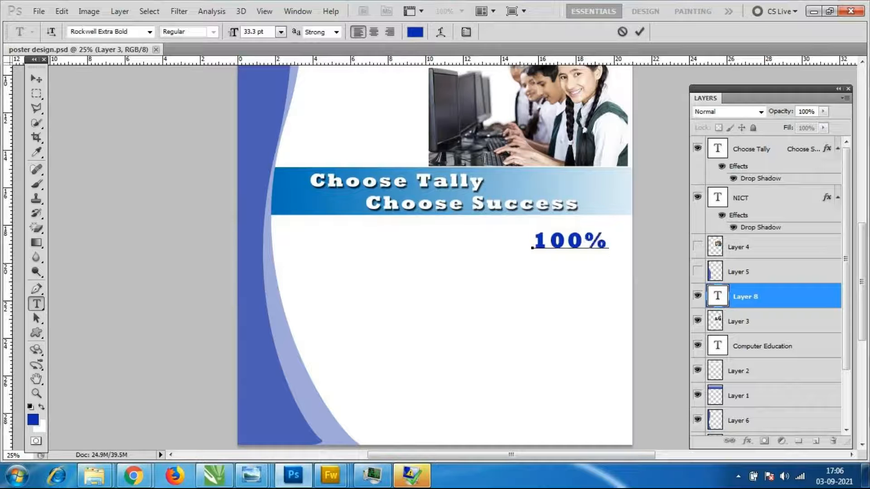
key(Return)
text(Job A)
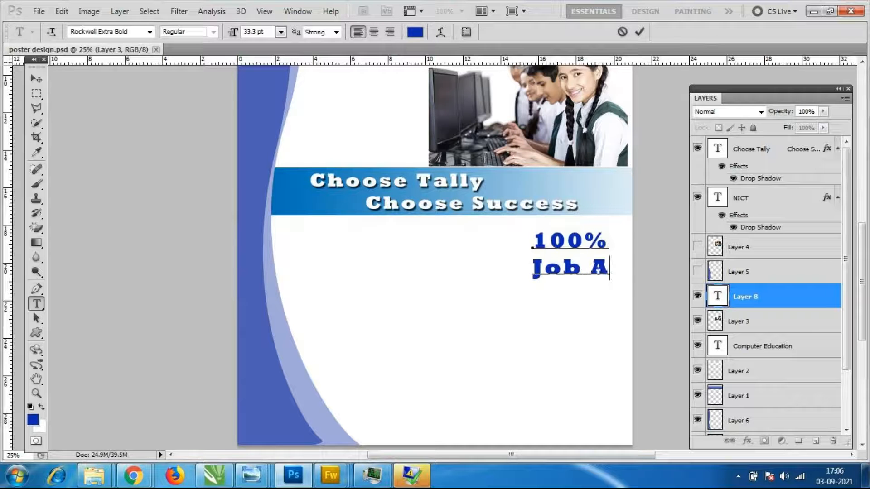
text(ssura)
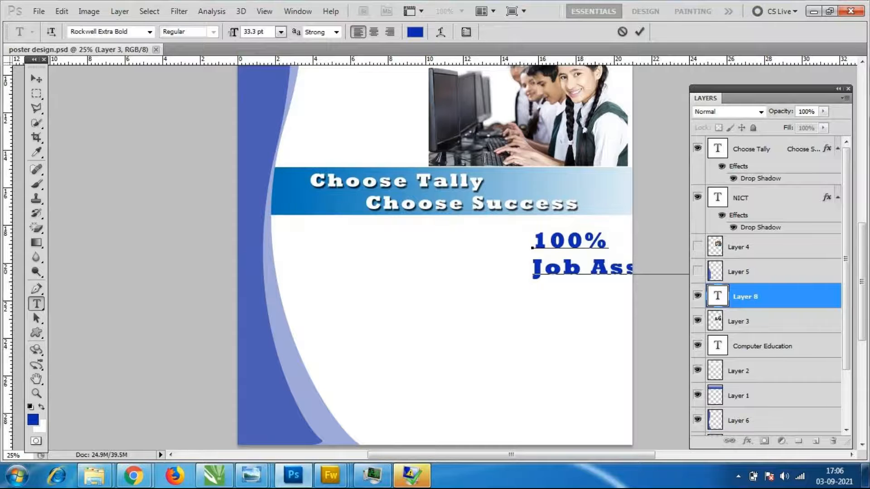
Commit the "100% Job Assistance" text and move it left until it fits fully inside the poster.
click(40, 83)
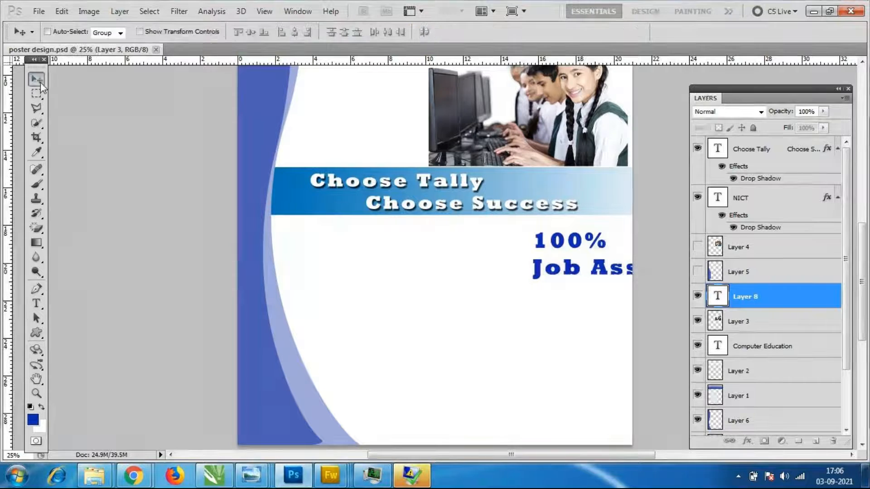
drag(575, 250, 494, 252)
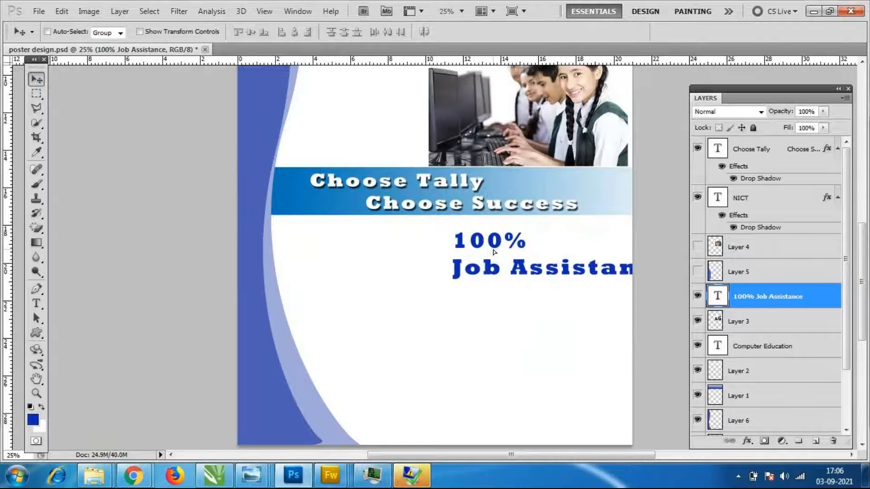
drag(593, 277, 540, 278)
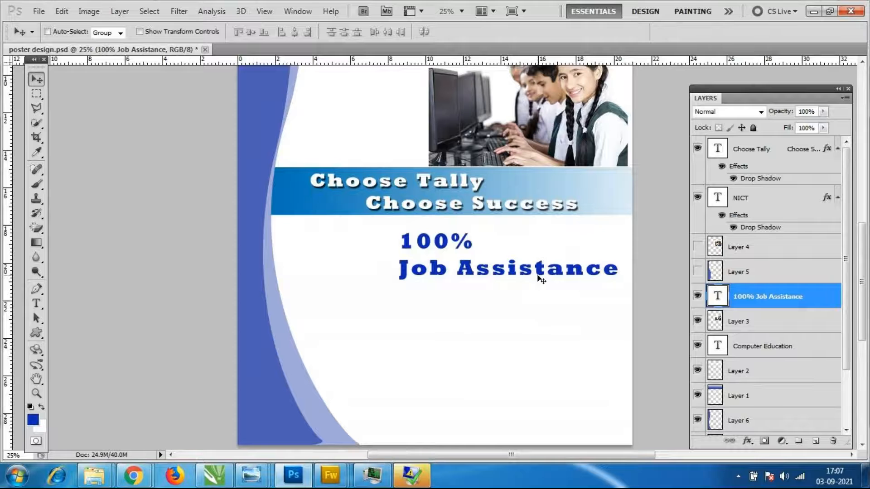
Set the font size of only the "Job Assistance" line to 24 pt.
double_click(717, 301)
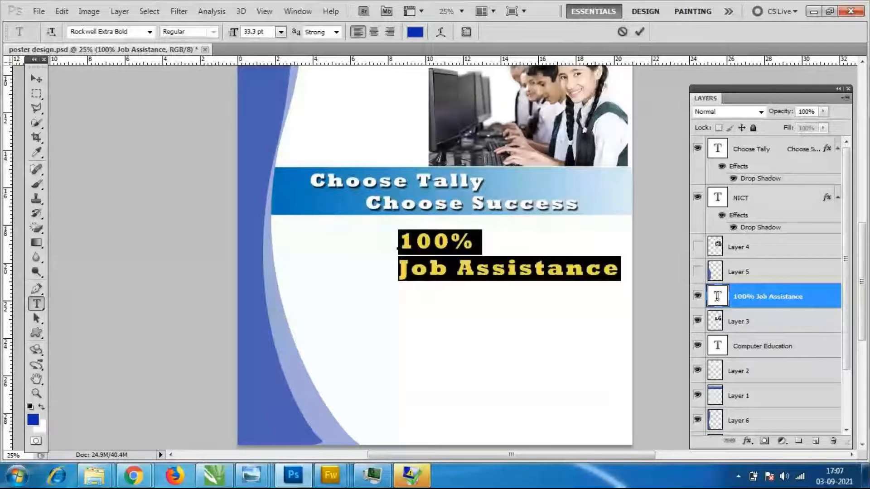
drag(398, 269, 626, 273)
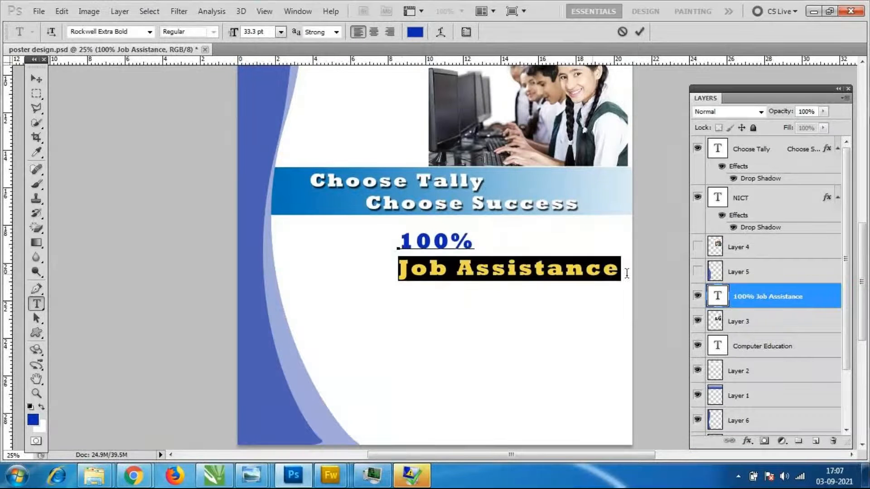
click(281, 32)
click(276, 177)
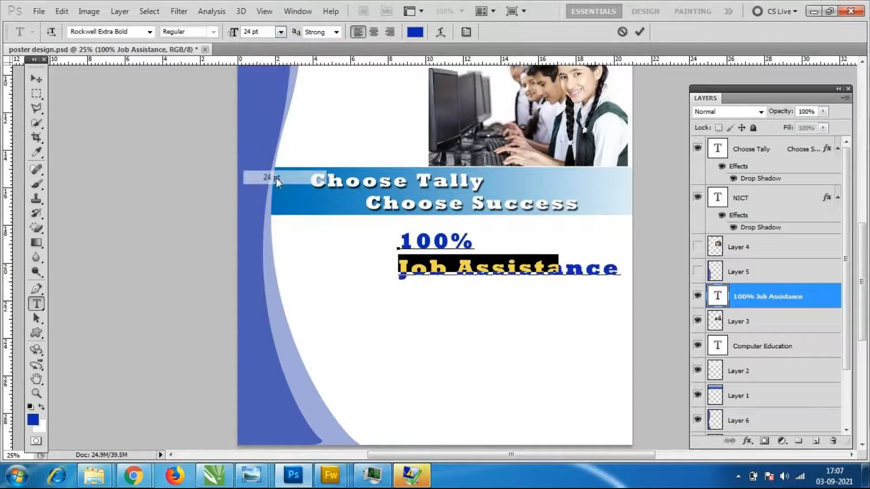
key(ctrl+a)
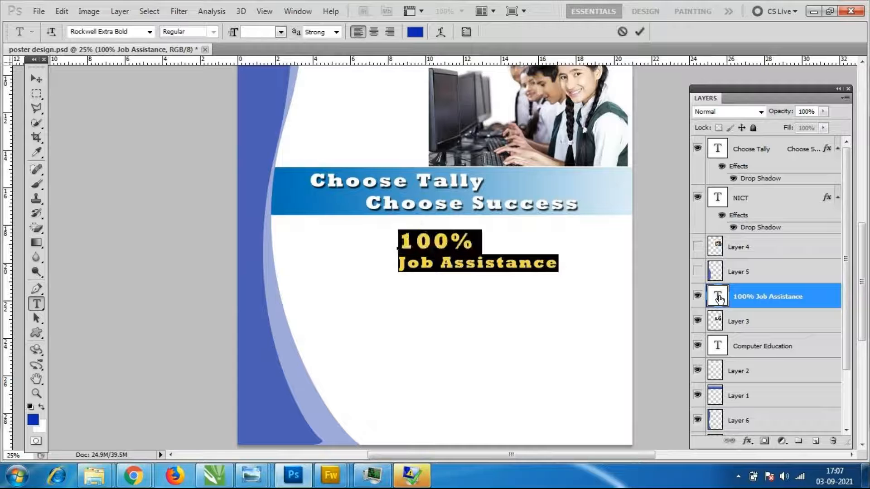
drag(561, 272, 398, 263)
double_click(716, 300)
drag(398, 263, 558, 281)
click(756, 306)
key(v)
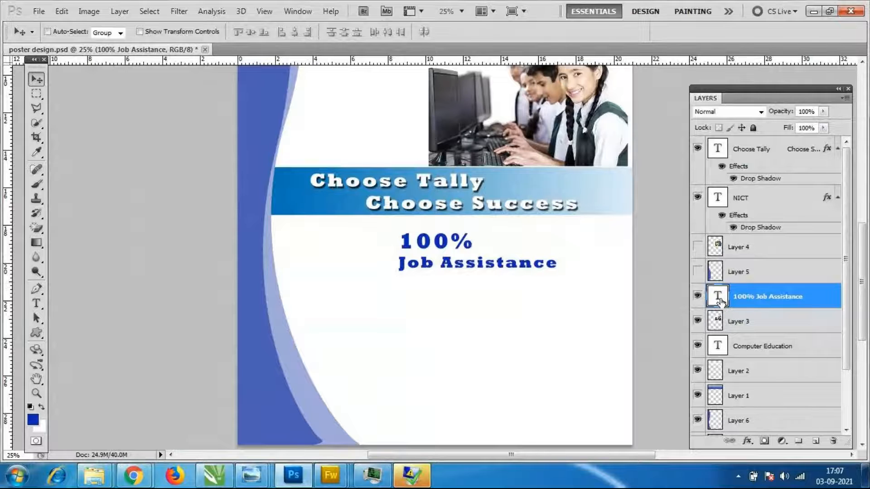
Try the "Job Assistance" line at 14 pt and return it to 24 pt.
double_click(720, 301)
click(560, 266)
drag(560, 266, 399, 271)
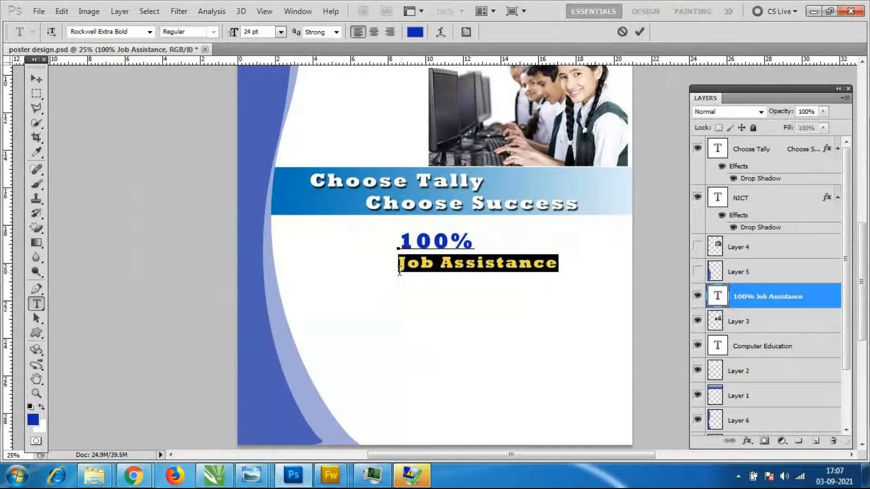
click(281, 33)
click(278, 152)
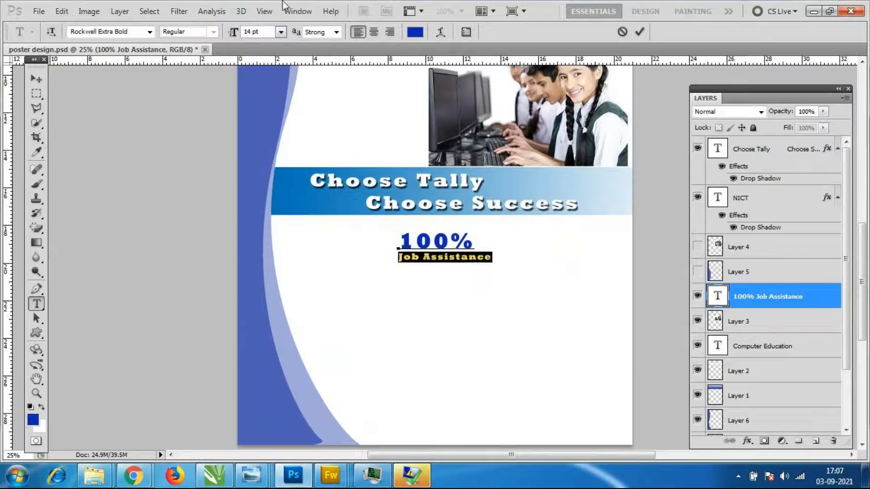
click(281, 34)
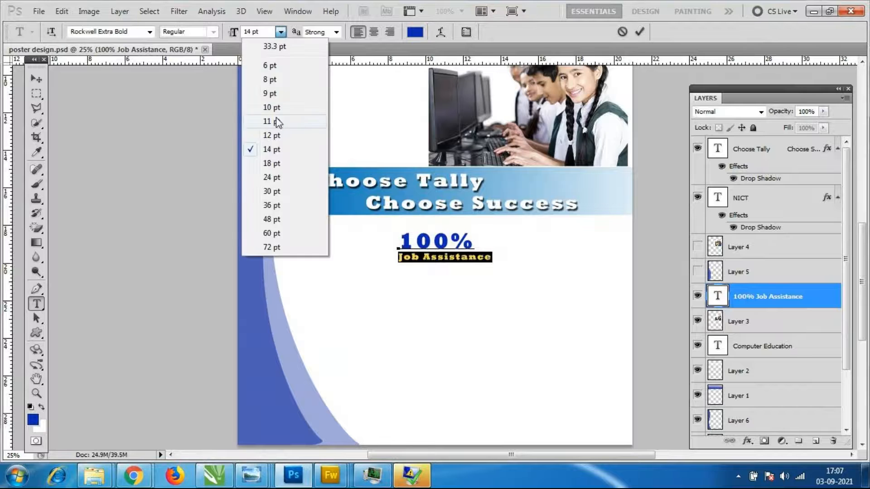
click(272, 177)
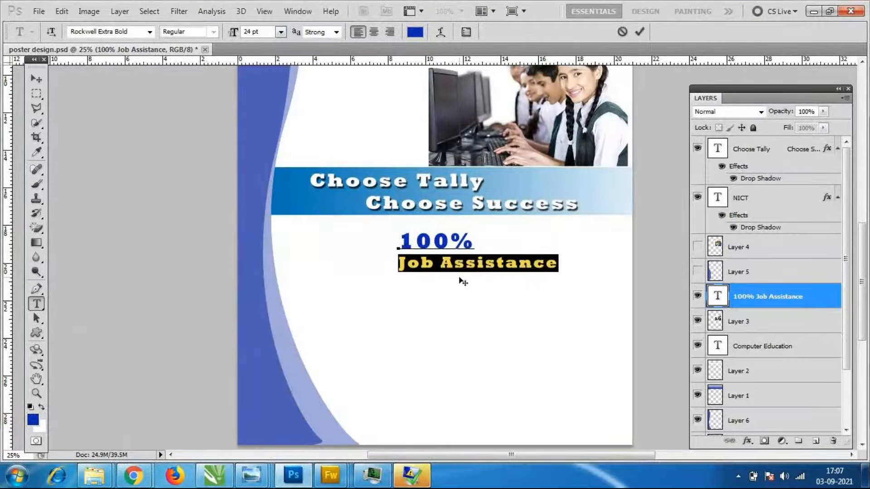
Set the "100%" line to 60 pt and move the whole text near the poster's right edge below the banner.
drag(484, 245, 396, 244)
click(281, 31)
click(272, 233)
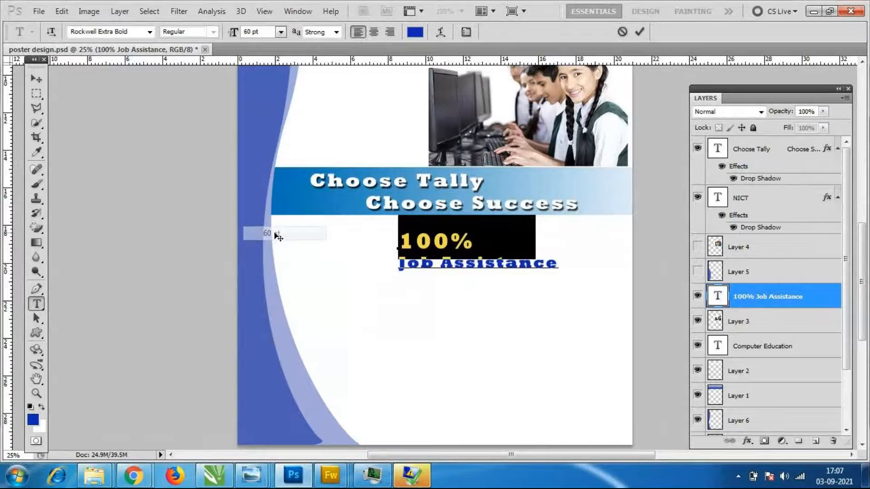
click(33, 83)
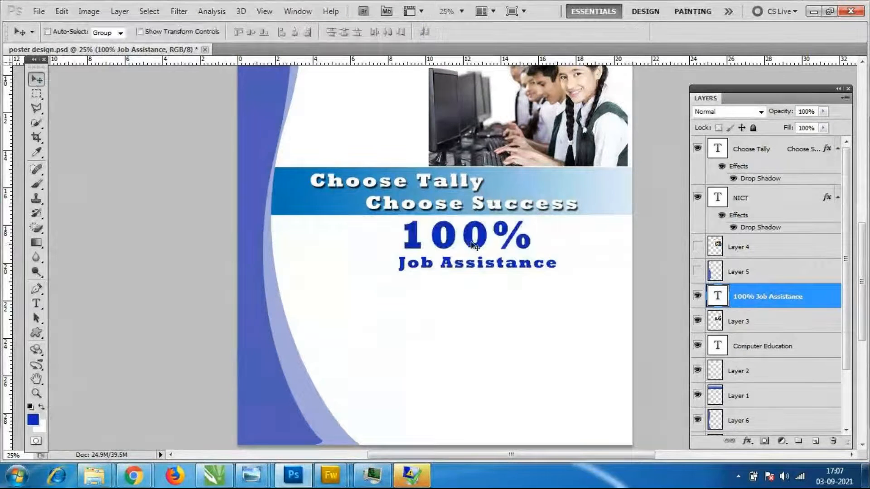
drag(474, 246, 542, 255)
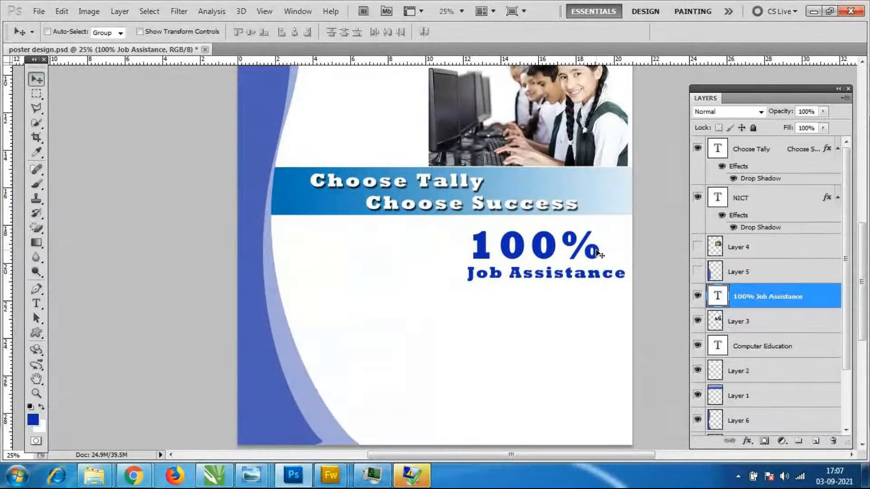
Change the font of the "Job Assistance" line to Stencil and commit the text.
double_click(722, 299)
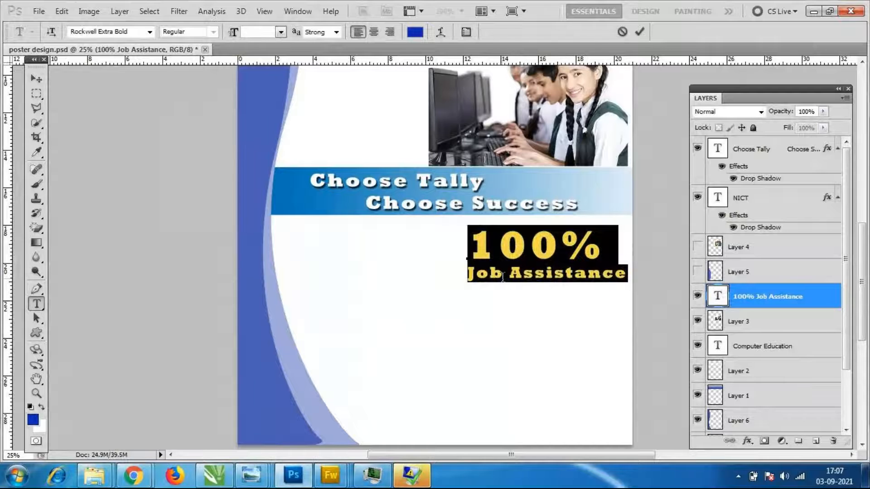
drag(468, 273, 628, 276)
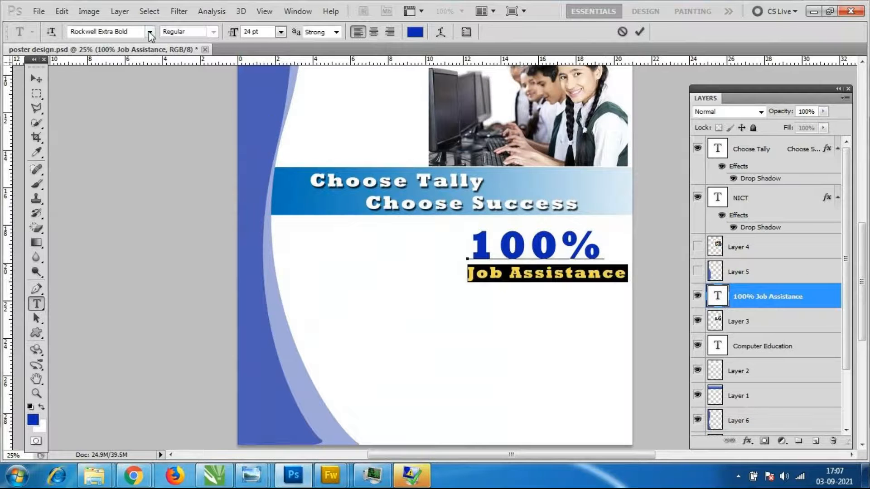
click(149, 32)
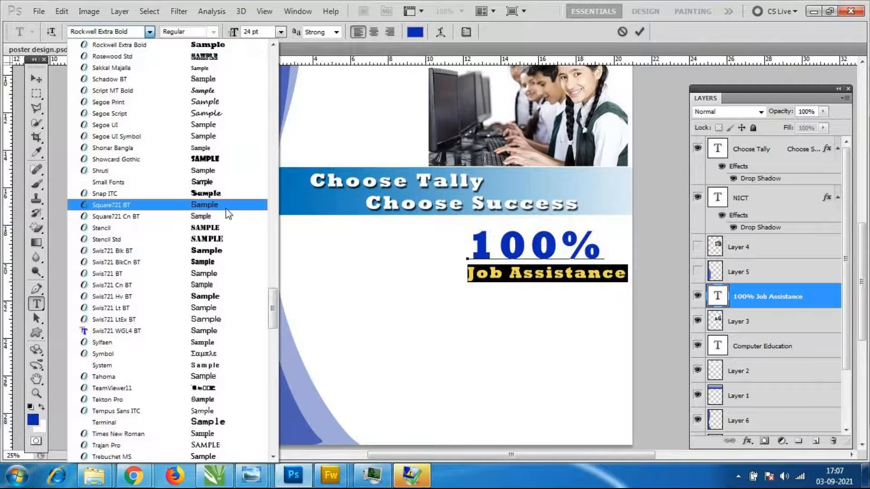
click(236, 228)
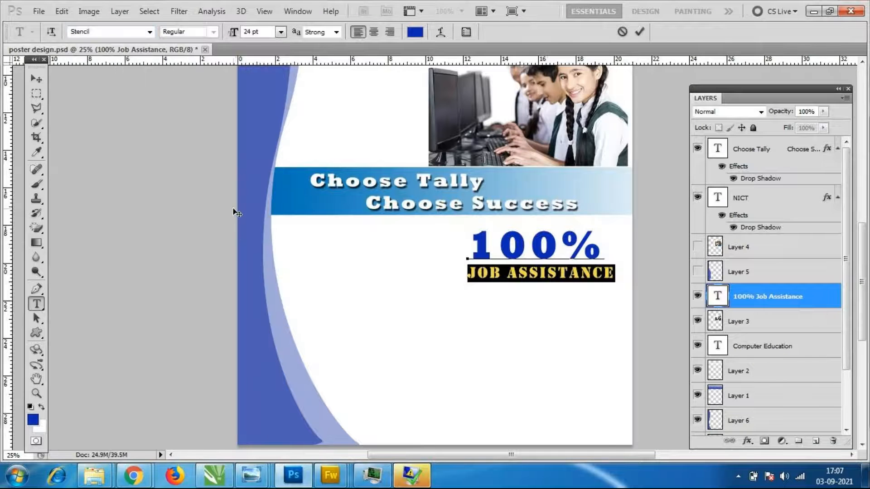
click(548, 273)
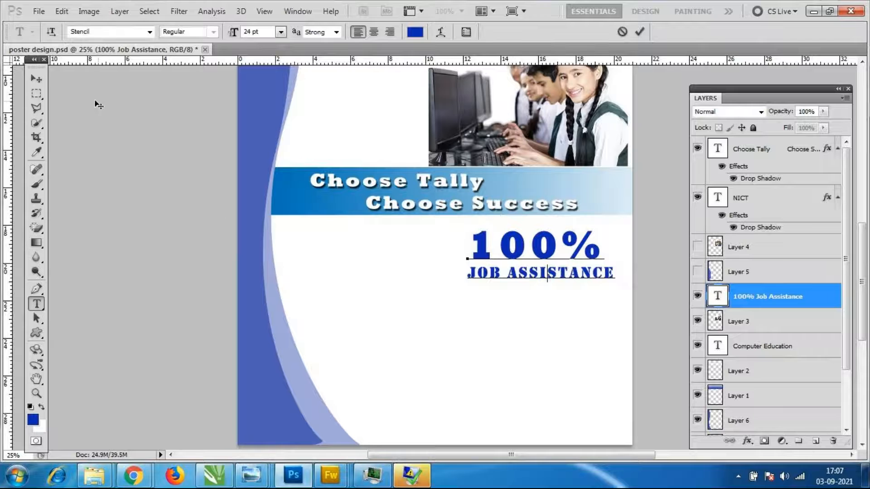
click(36, 78)
Change the font of the "100%" line to Showcard Gothic.
double_click(719, 297)
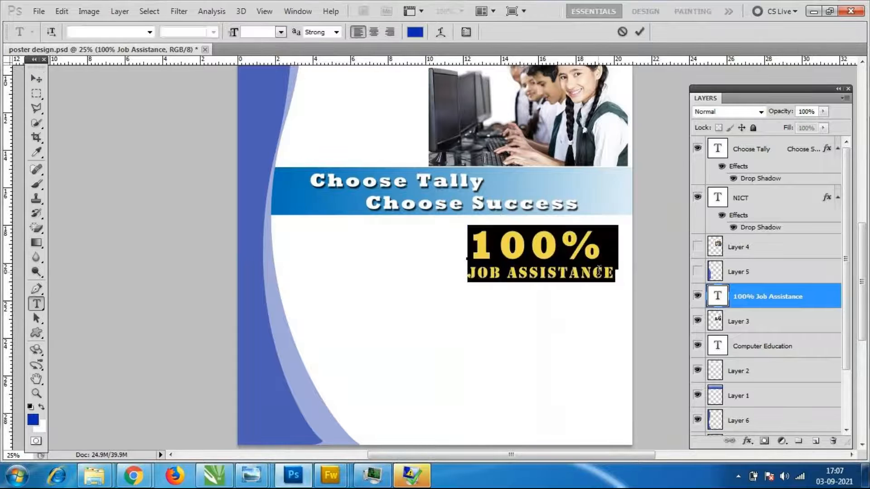
drag(606, 253, 466, 249)
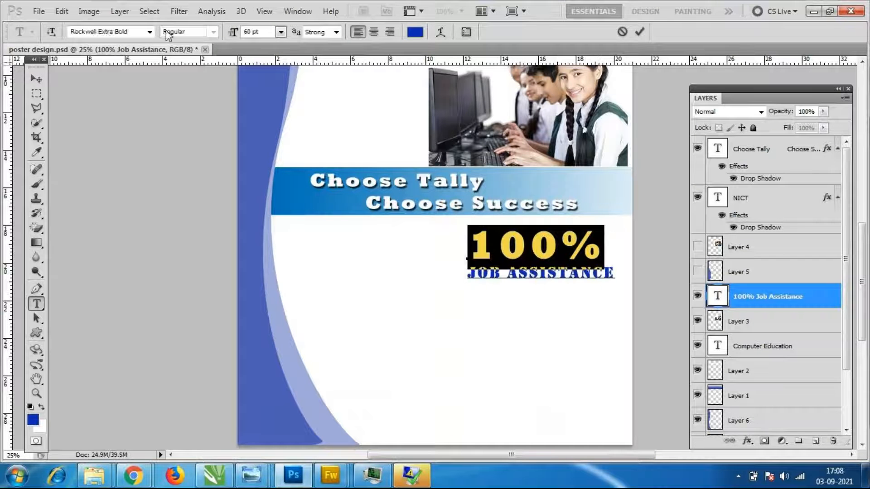
click(149, 31)
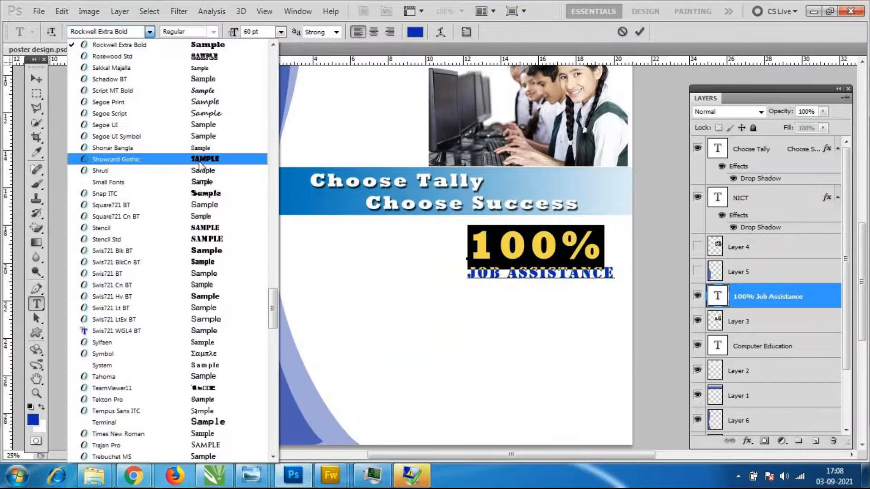
click(217, 160)
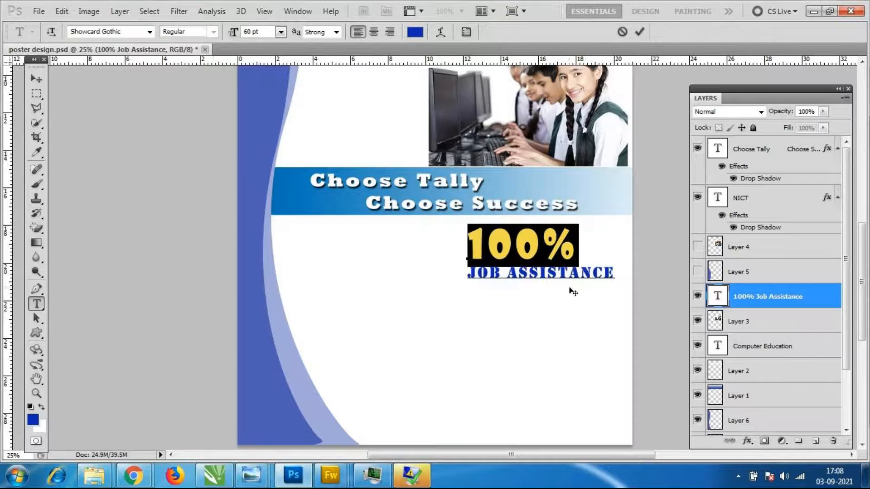
click(554, 301)
Set the "Job Assistance" line to 18 pt and move the whole text closer to the poster's right edge.
drag(614, 273, 465, 276)
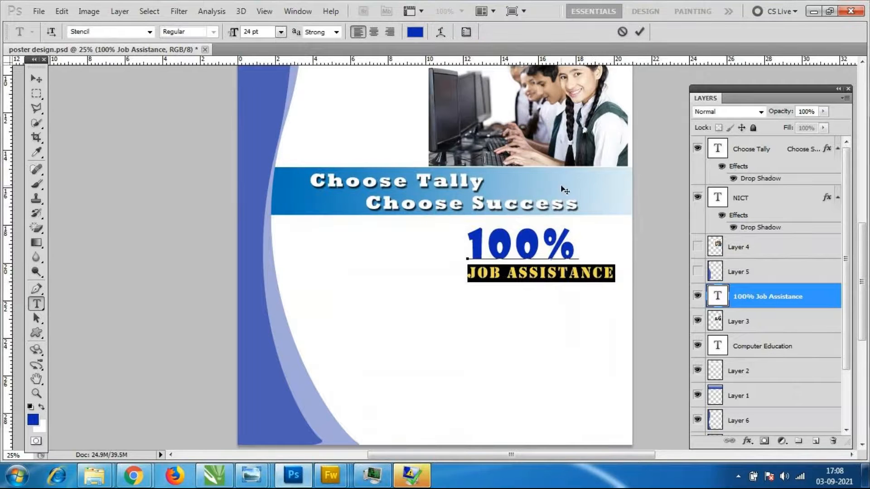
click(281, 32)
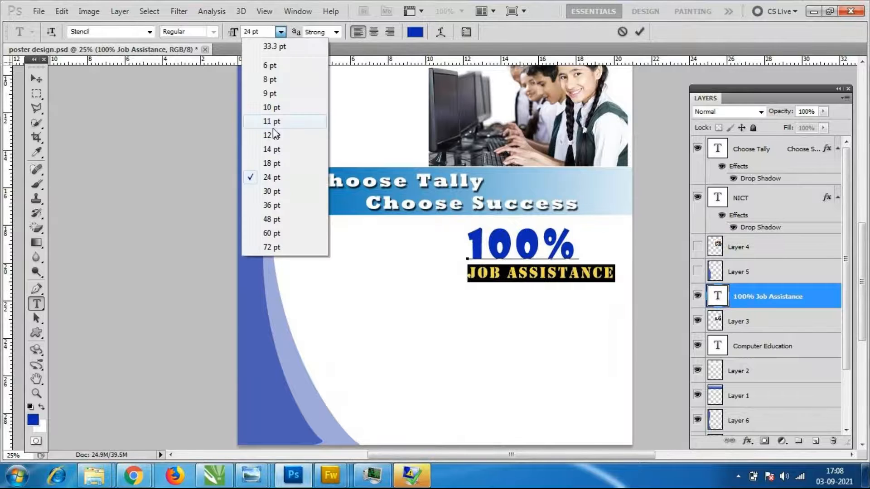
click(272, 163)
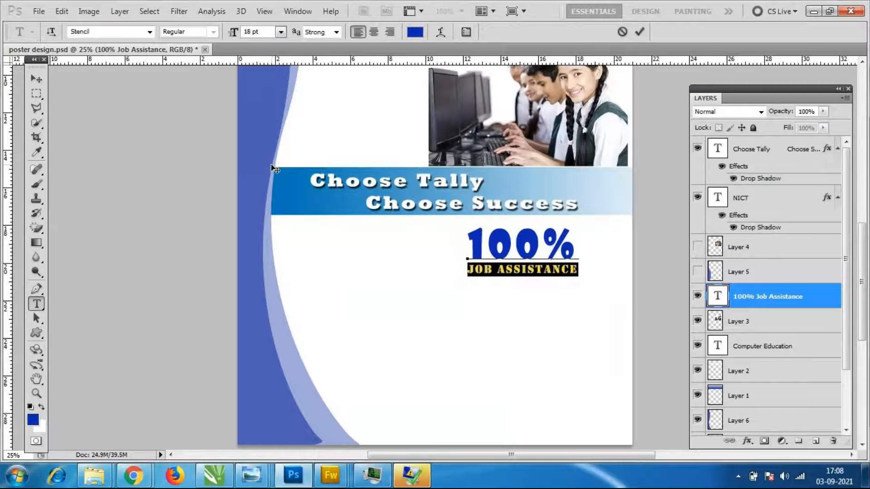
click(36, 79)
drag(540, 250, 576, 253)
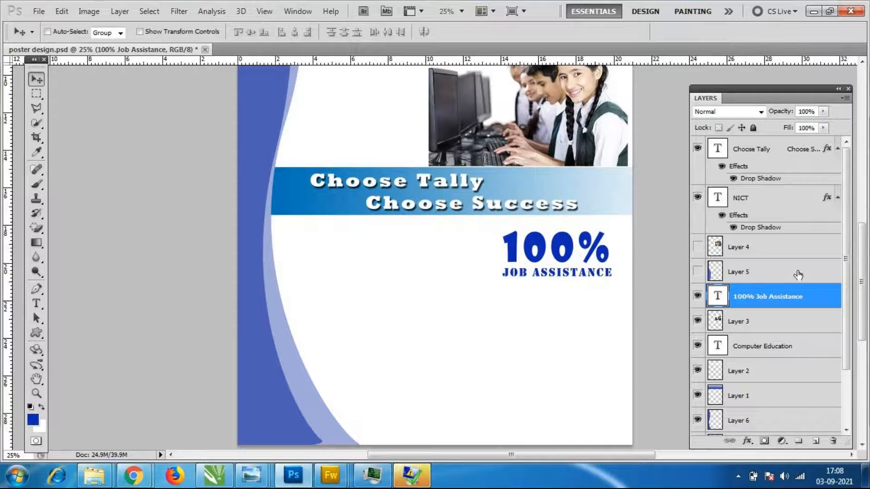
Draw a custom starburst seal shape around the "100% Job Assistance" text and position it over the text.
drag(37, 333, 117, 392)
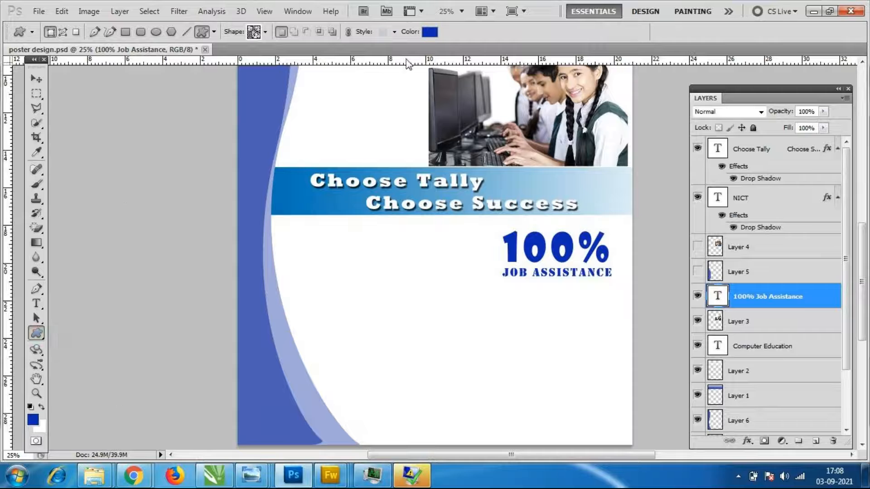
click(267, 34)
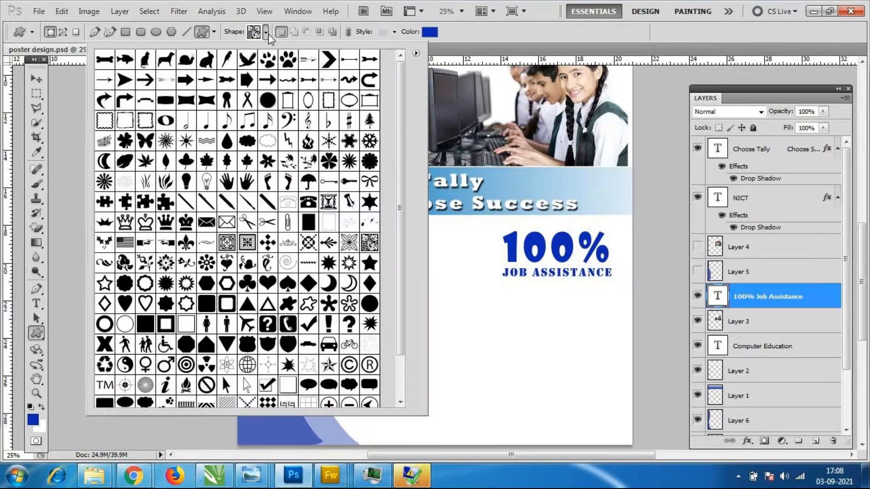
double_click(268, 100)
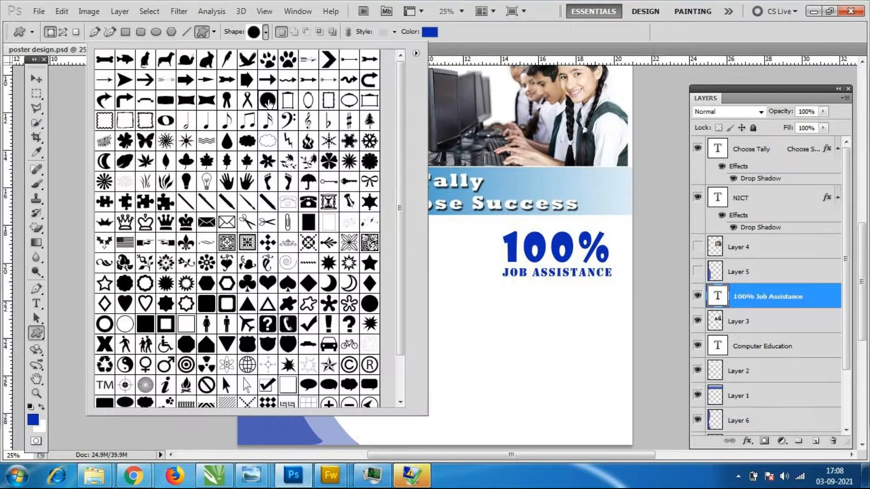
drag(489, 212, 625, 313)
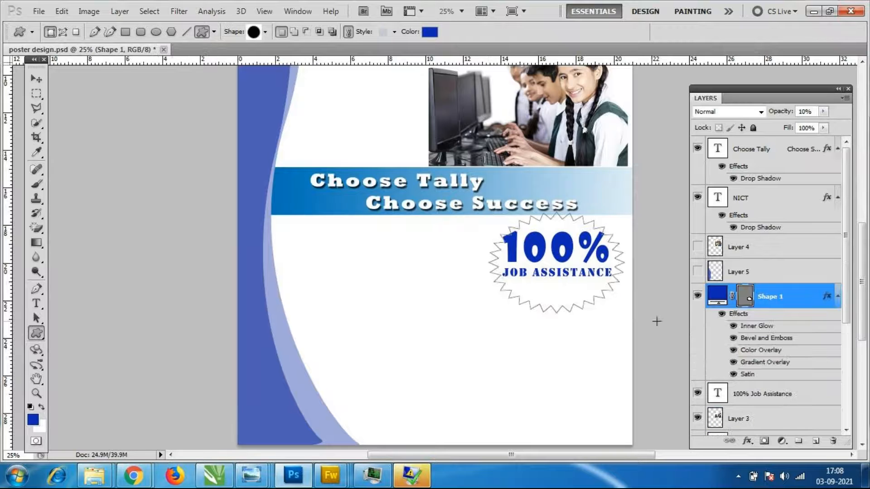
click(36, 80)
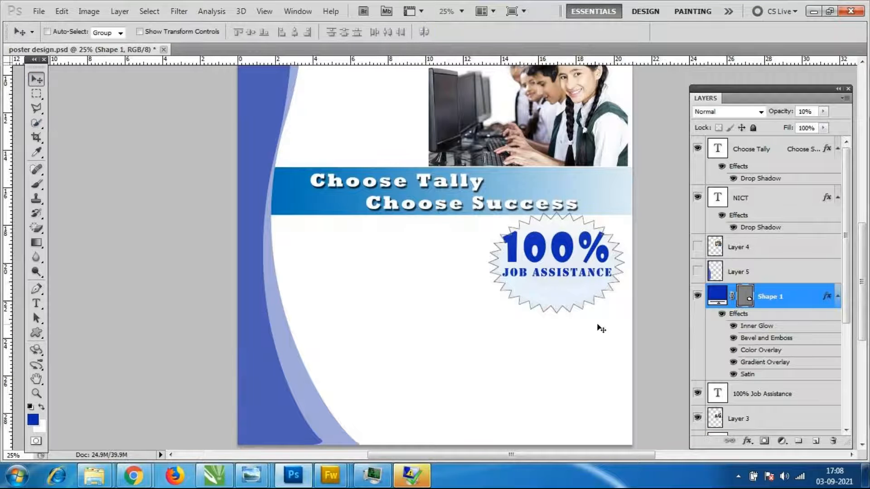
drag(573, 303, 578, 294)
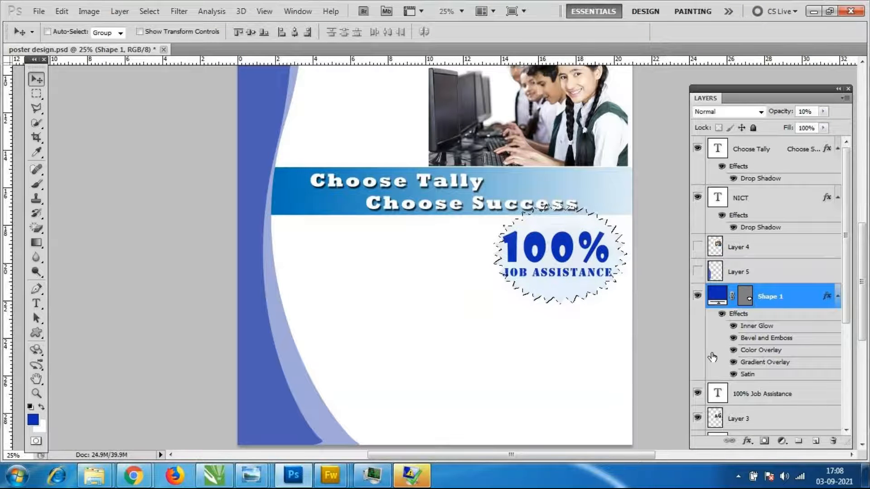
drag(560, 293, 552, 290)
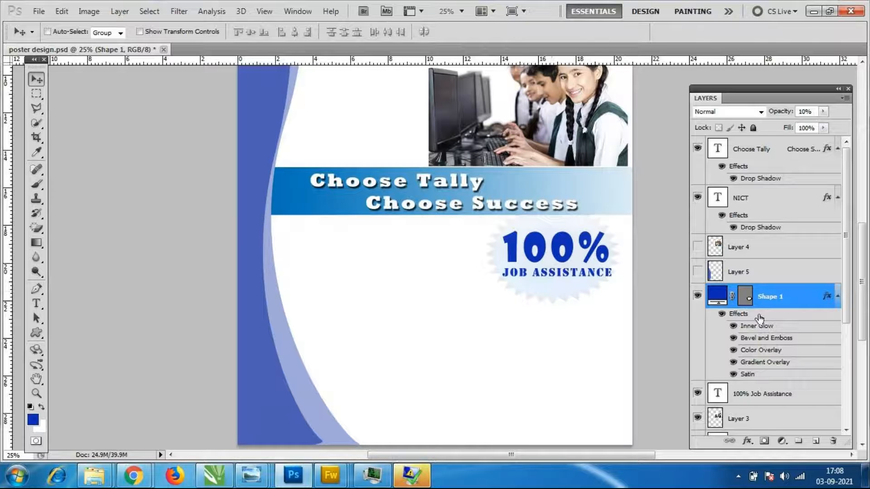
Toggle the starburst shape's visibility to check how it looks over the text.
click(698, 297)
click(697, 296)
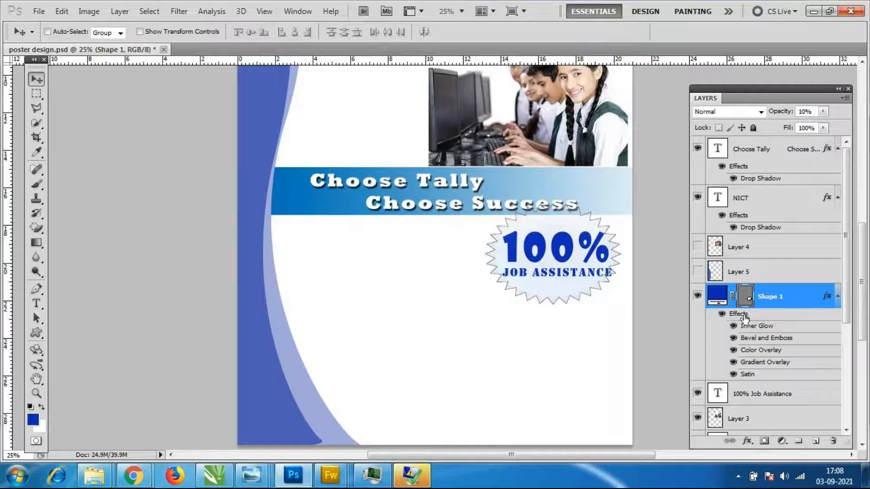
ctrl+click(719, 299)
key(ctrl+d)
click(699, 297)
click(698, 297)
click(699, 297)
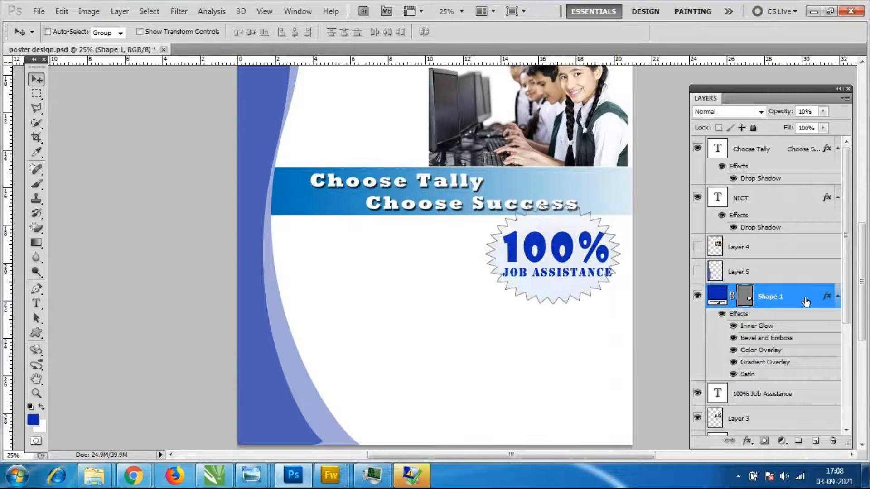
Turn off the Satin, Inner Glow and Gradient Overlay effects on the starburst shape.
double_click(738, 315)
drag(643, 177, 703, 41)
click(571, 195)
click(572, 139)
click(571, 222)
Set the starburst's Color Overlay to Normal blend mode with an orange colour and apply the layer style.
click(597, 208)
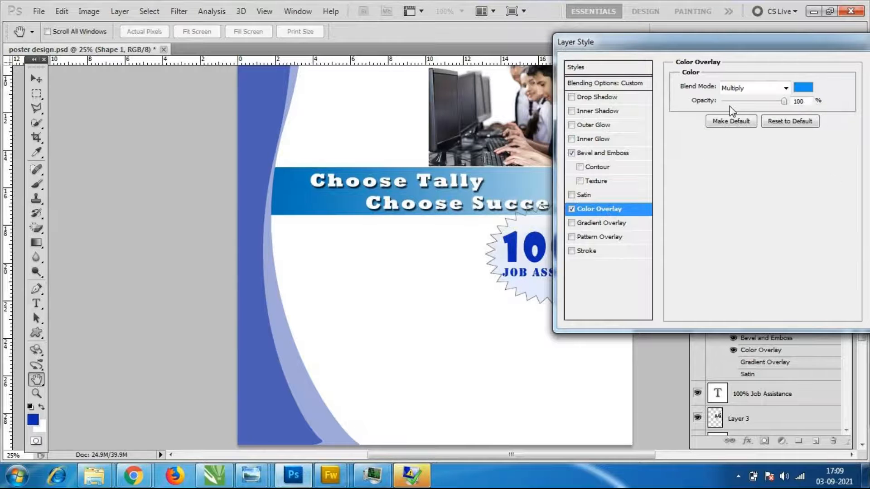
drag(734, 46, 264, 81)
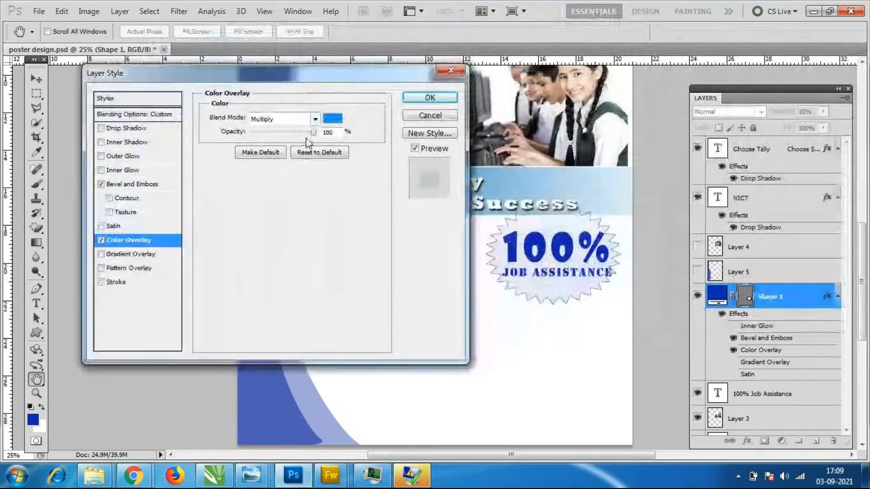
click(311, 118)
scroll(299, 131, up, 3)
click(293, 129)
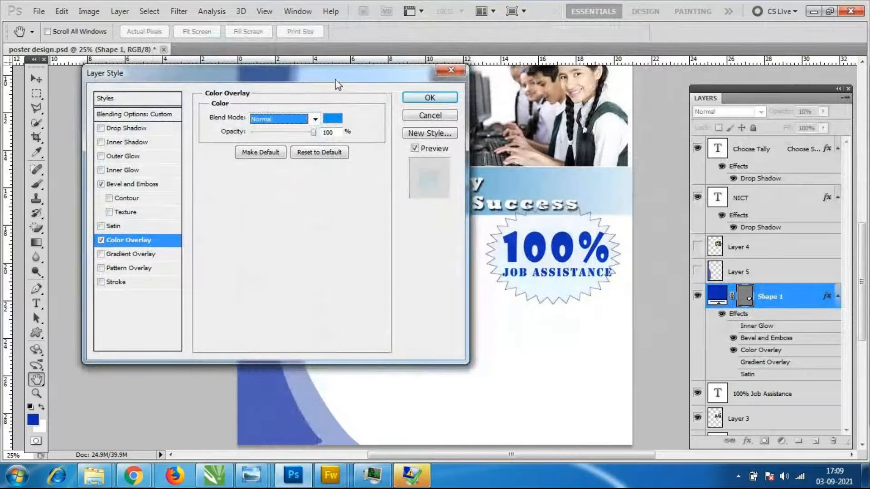
drag(338, 85, 303, 92)
click(297, 125)
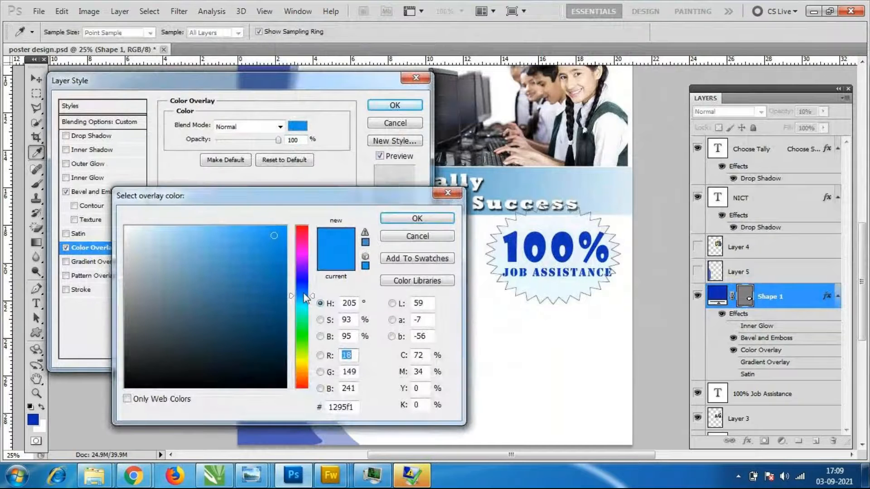
drag(300, 347, 303, 379)
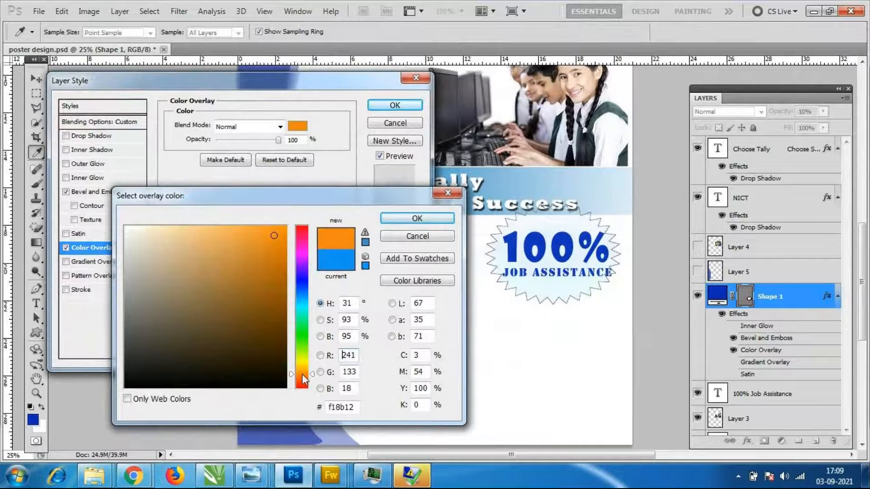
click(417, 218)
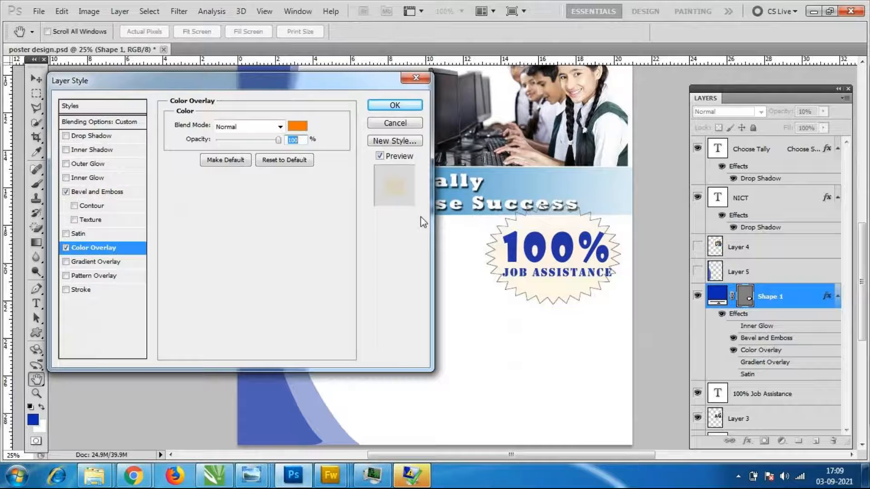
click(414, 108)
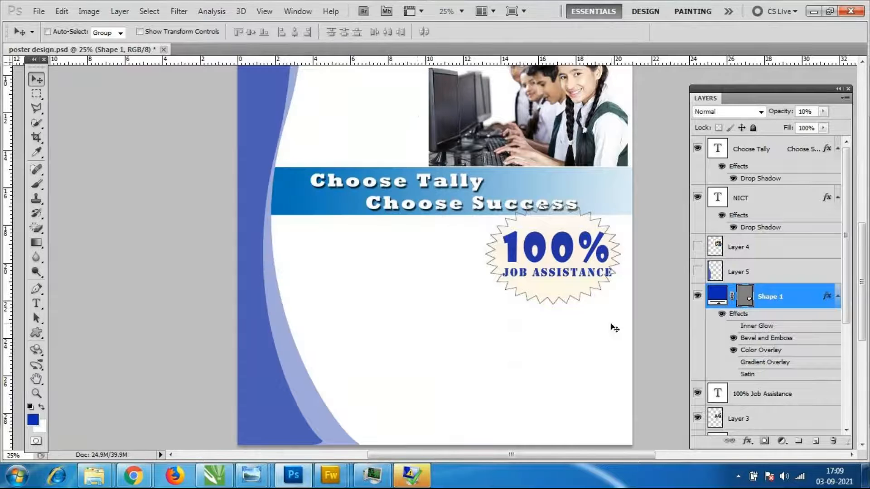
Set the starburst shape layer's opacity to 100%.
click(696, 300)
click(696, 299)
click(813, 112)
text(100)
key(Return)
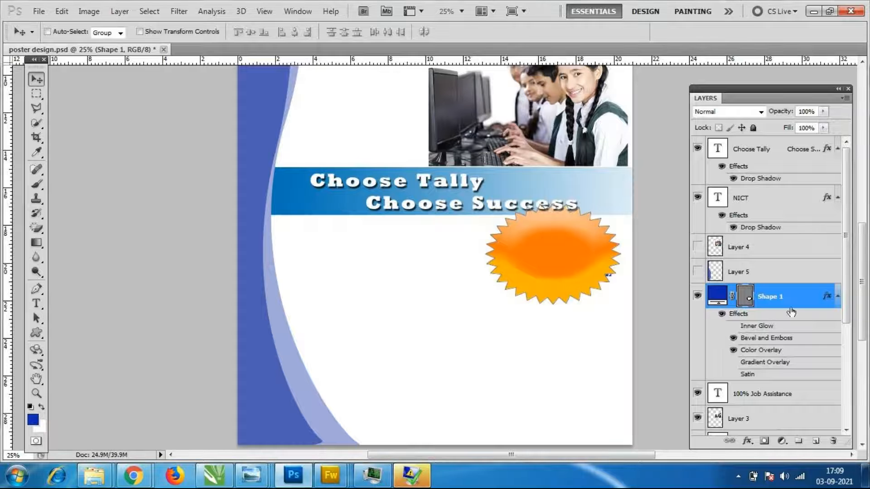
Hide all layer effects of the starburst shape and place its layer below the "100% Job Assistance" text layer.
mouse_move(865, 476)
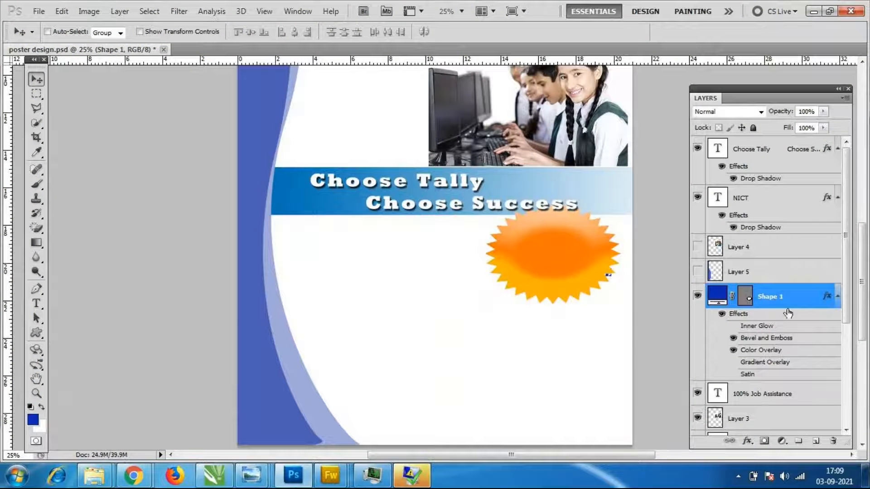
click(721, 314)
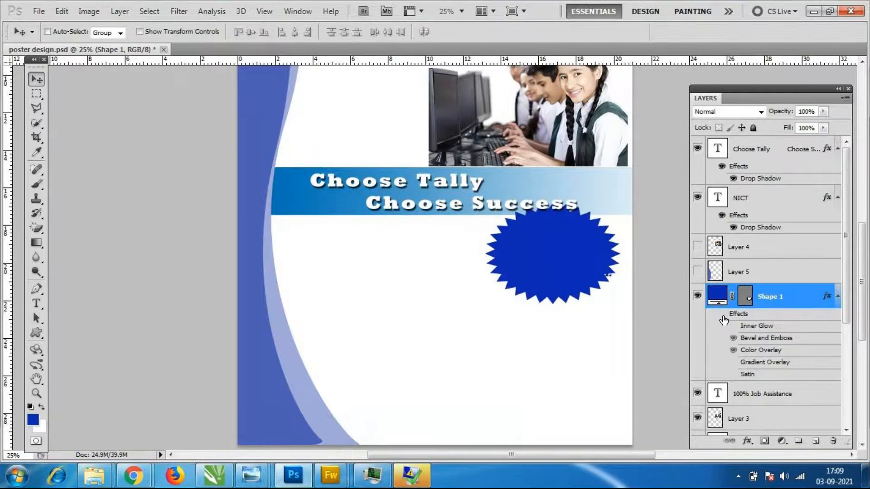
click(722, 315)
click(722, 315)
click(721, 314)
click(721, 315)
drag(788, 299, 774, 398)
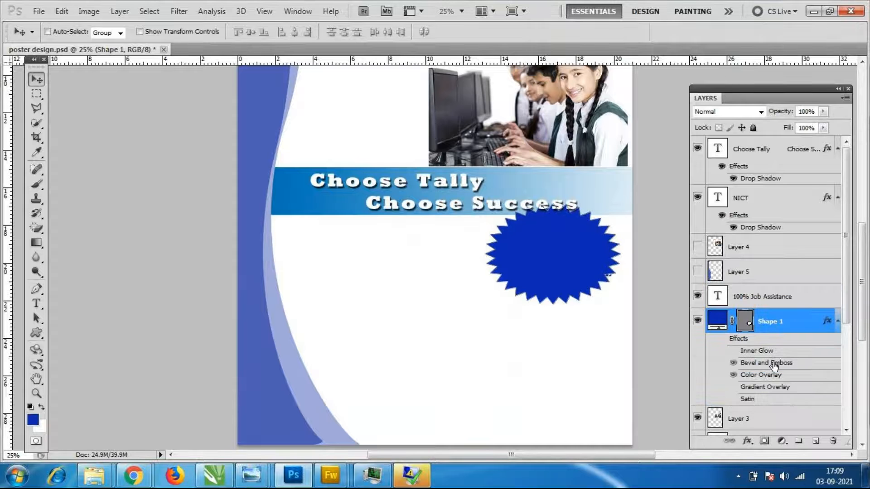
Hide the starburst shape layer so that only the "100% Job Assistance" text shows in that area.
scroll(771, 335, down, 3)
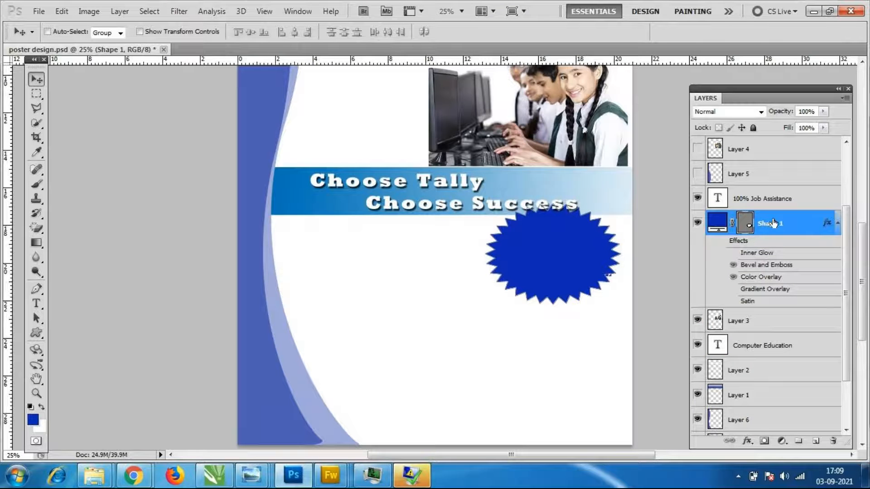
click(698, 222)
click(697, 223)
click(697, 223)
click(698, 223)
click(704, 224)
click(704, 224)
click(698, 222)
click(698, 199)
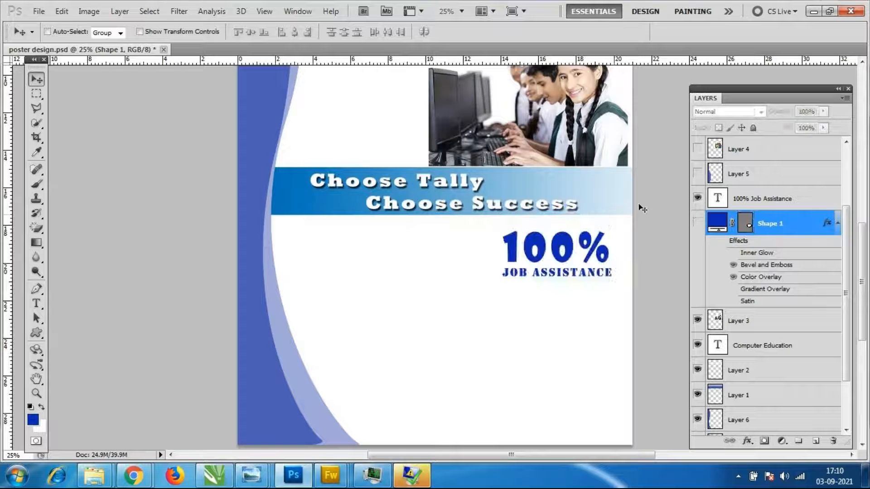
Recolour the whole "100% Job Assistance" text white and show the starburst shape layer behind it again.
click(775, 200)
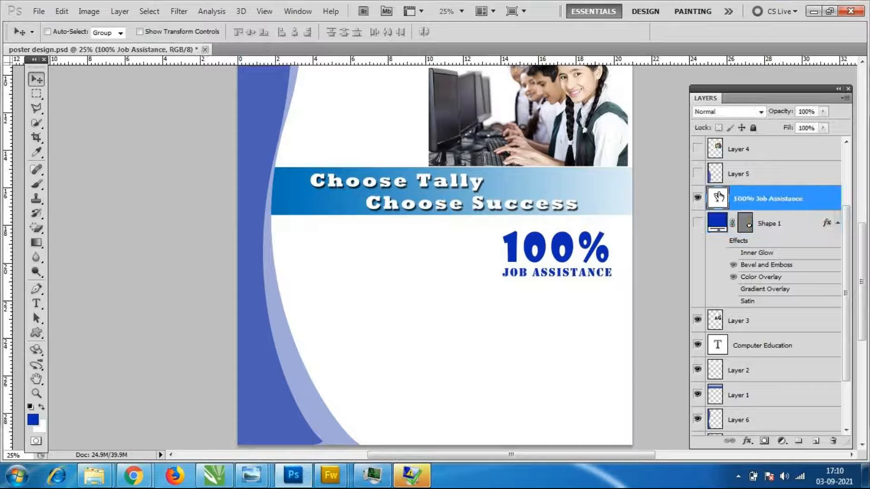
double_click(718, 199)
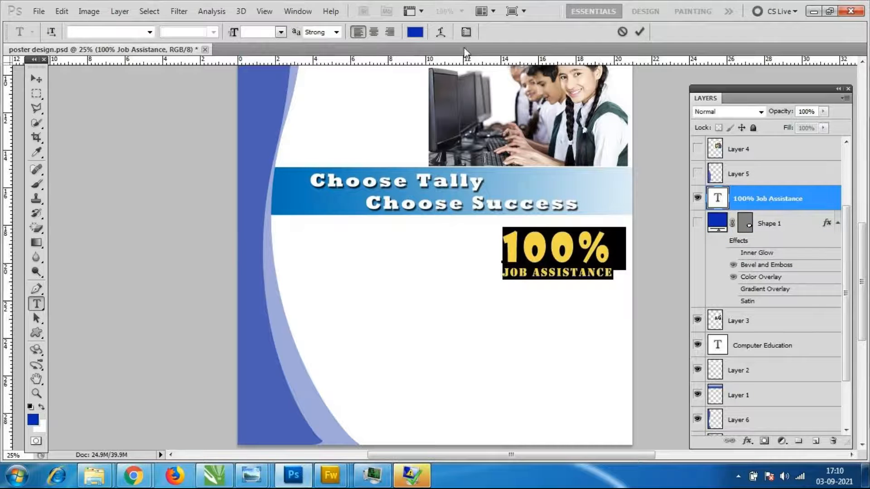
click(415, 33)
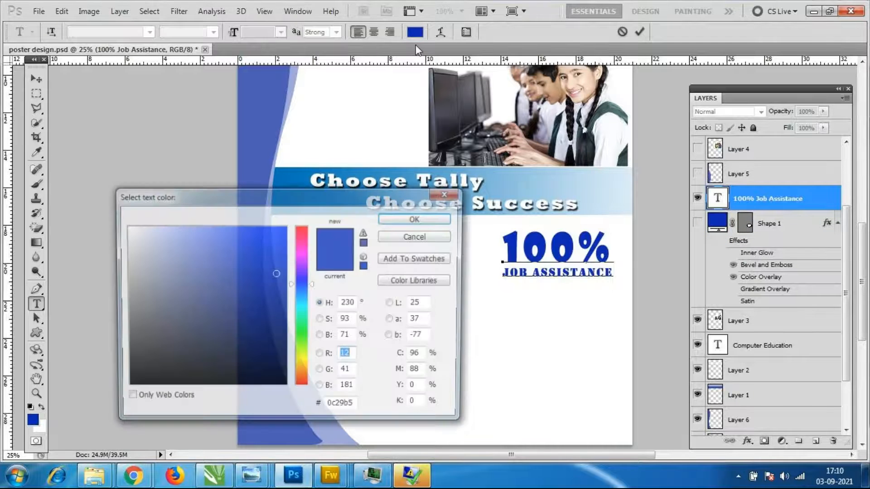
click(149, 245)
drag(149, 245, 125, 226)
click(417, 218)
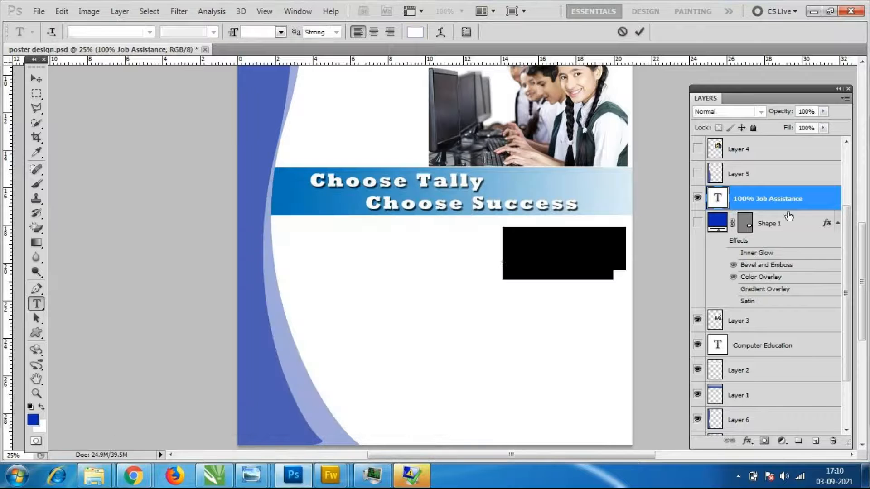
click(697, 223)
key(v)
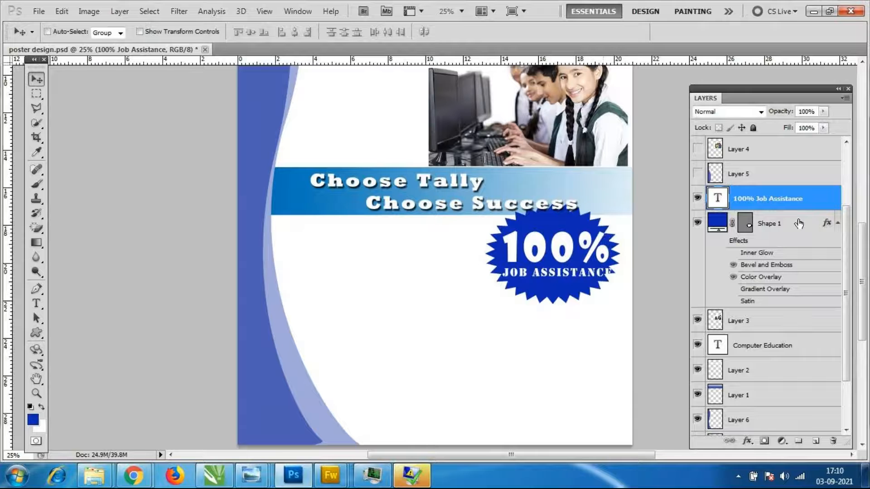
Change the starburst shape's fill to olive yellow 9f9d05 and select the "100% Job Assistance" text layer.
click(717, 223)
double_click(717, 223)
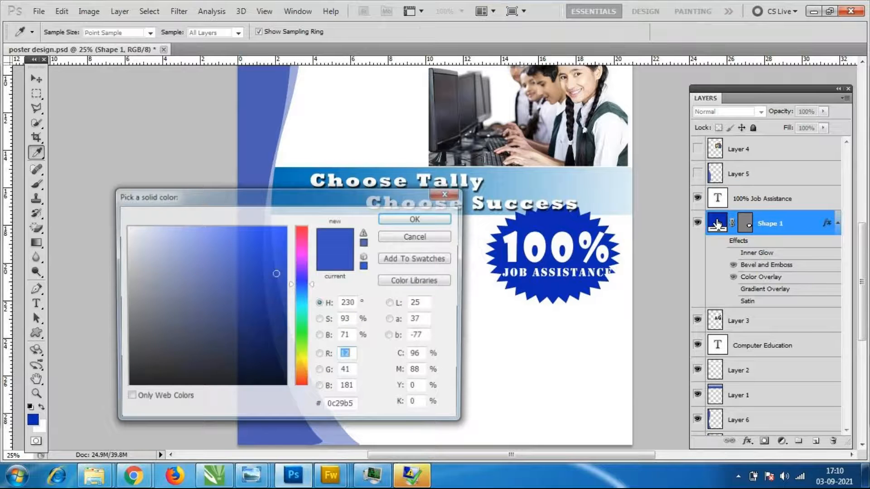
click(300, 360)
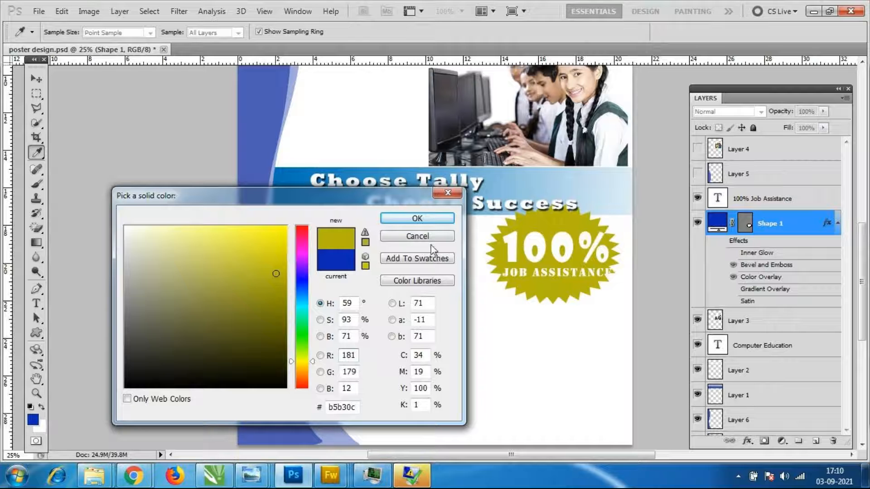
click(282, 300)
mouse_move(282, 300)
mouse_down()
mouse_move(281, 262)
mouse_move(281, 288)
mouse_up()
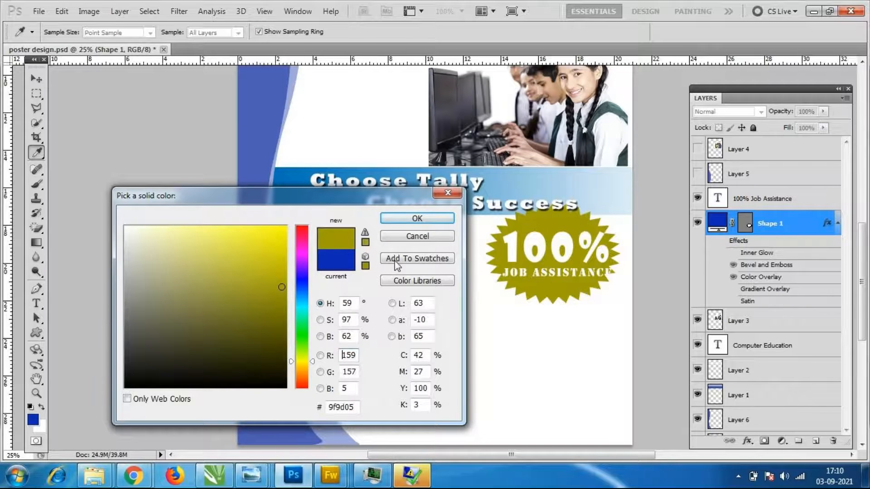
click(418, 219)
click(777, 197)
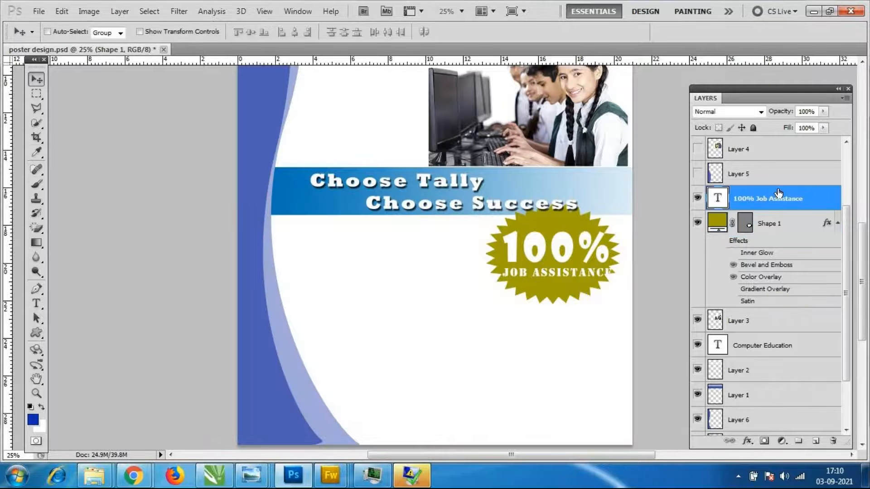
Scale the "100% Job Assistance" text to about 86% width and 92% height and centre it on the starburst.
key(ctrl+t)
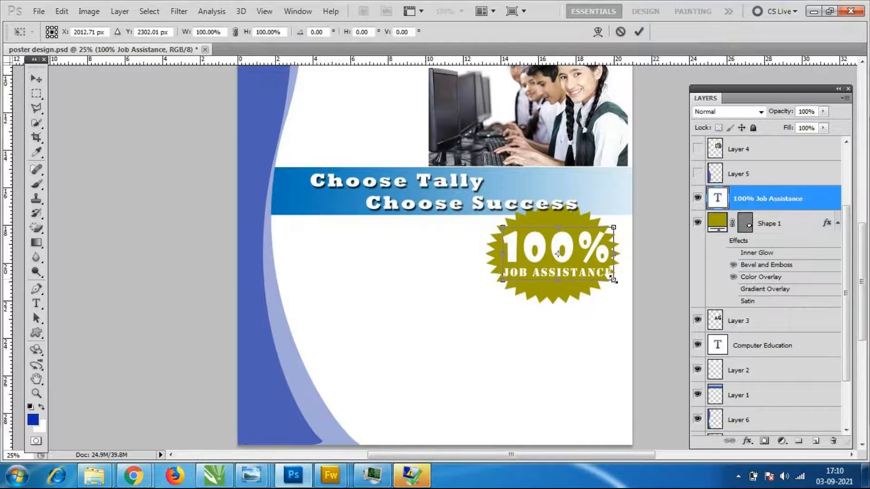
drag(613, 279, 597, 274)
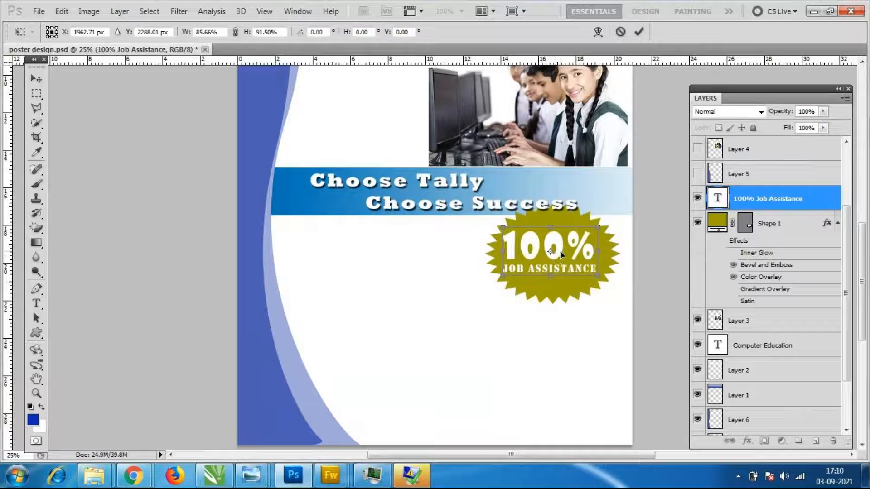
drag(560, 251, 565, 255)
key(Return)
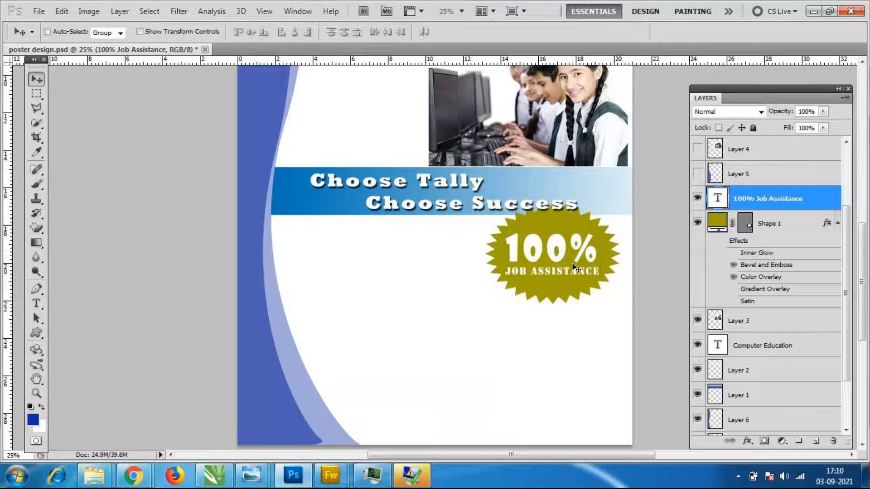
Change the font of the "100%" line in the badge text to Swis721 Blk BT.
key(ctrl+minus)
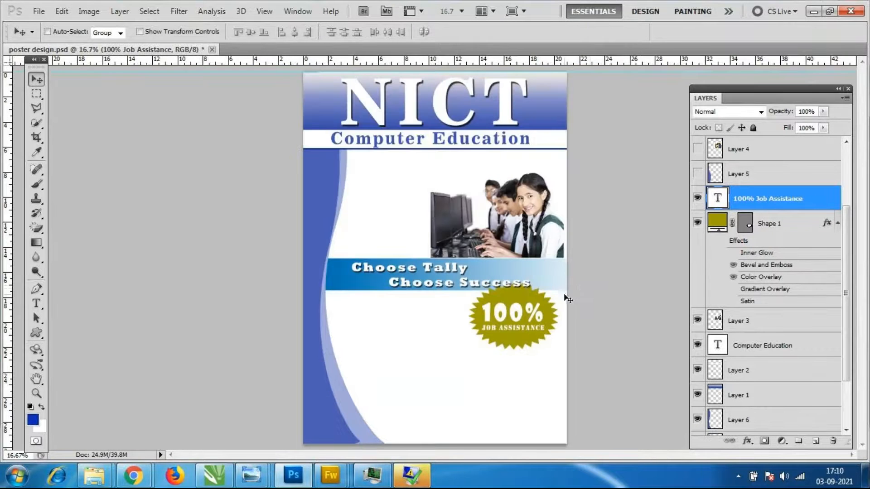
key(ctrl+plus)
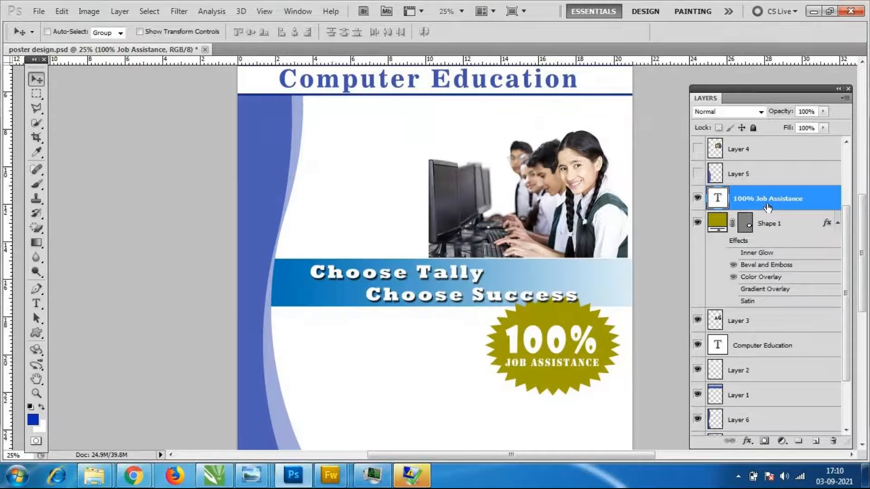
double_click(719, 196)
drag(593, 340, 504, 338)
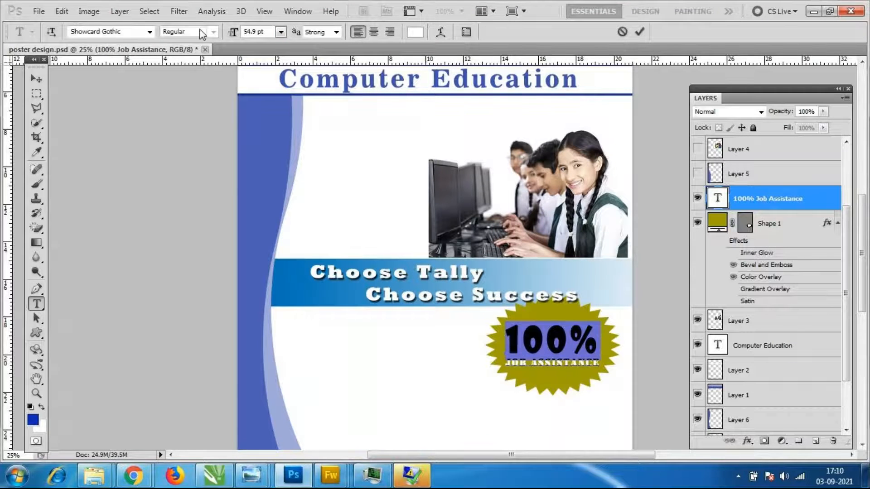
click(150, 32)
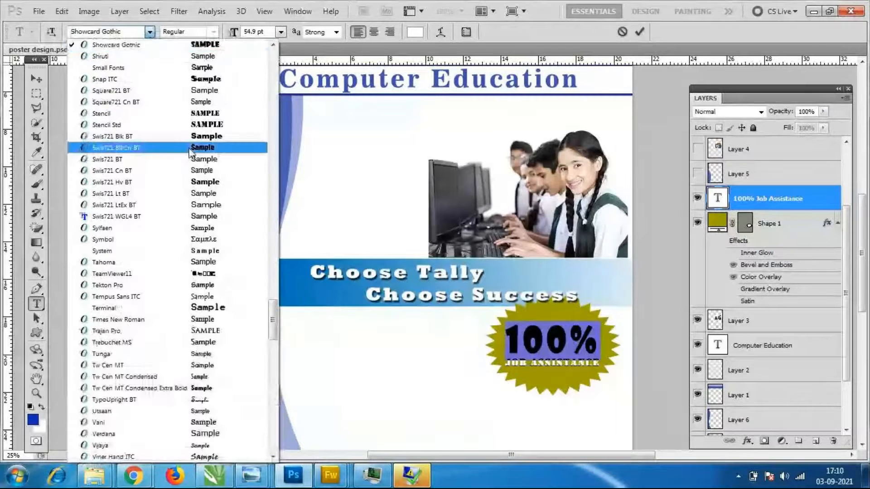
click(232, 135)
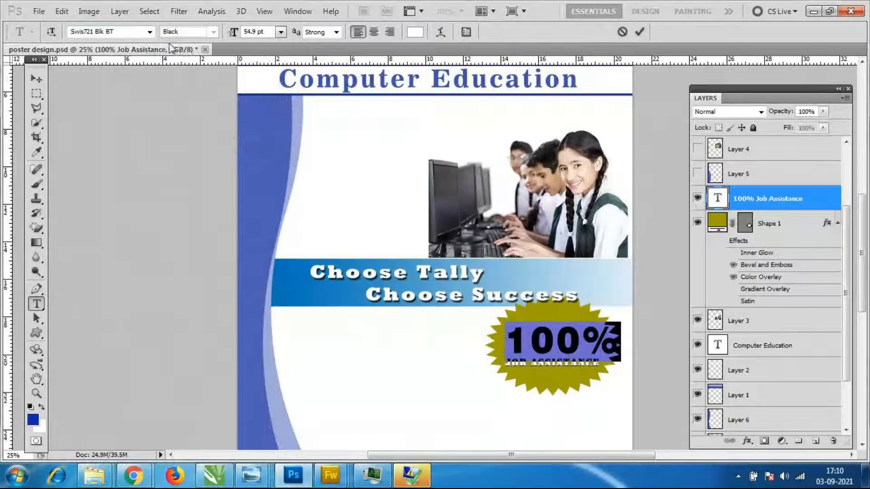
Try the Stencil and Terminal fonts on the selected "100%" line.
click(149, 33)
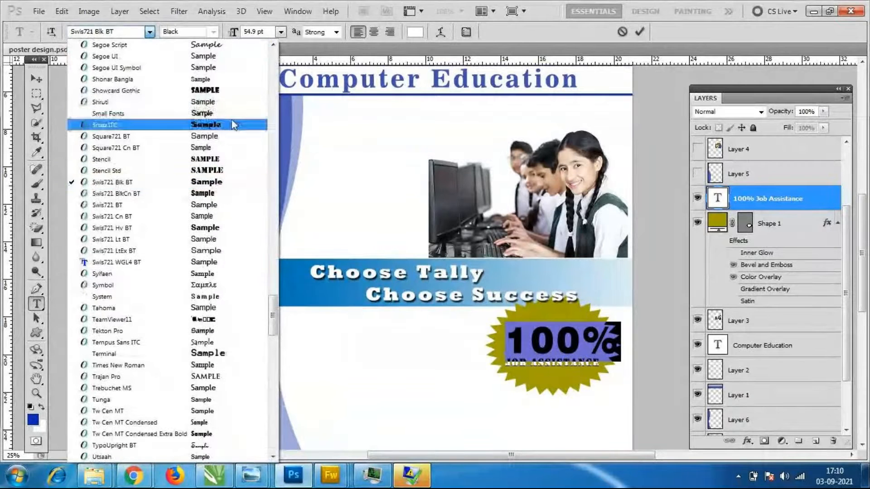
click(231, 161)
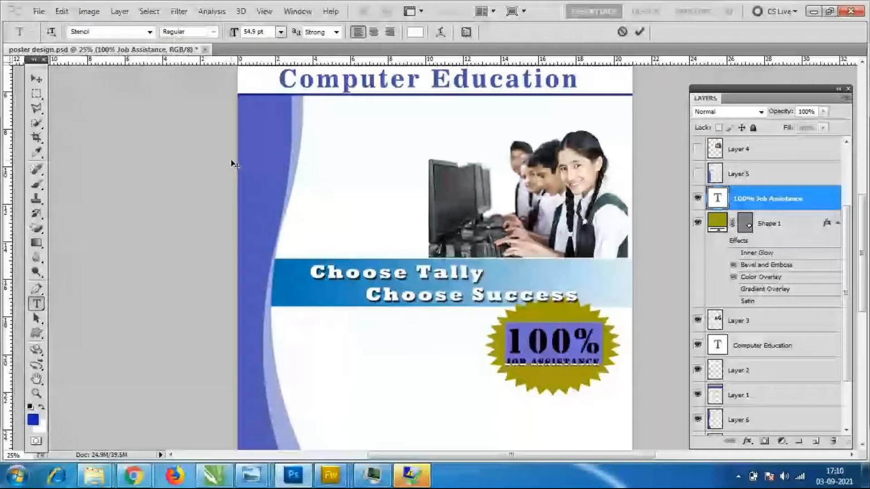
click(150, 32)
click(200, 240)
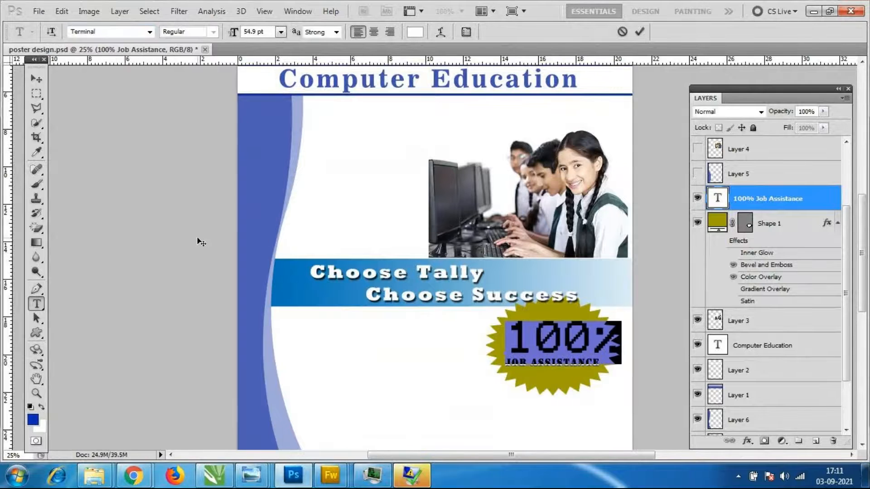
Set the "100%" line back to the Swis721 Blk BT font and commit the text edit.
click(149, 33)
scroll(199, 229, up, 10)
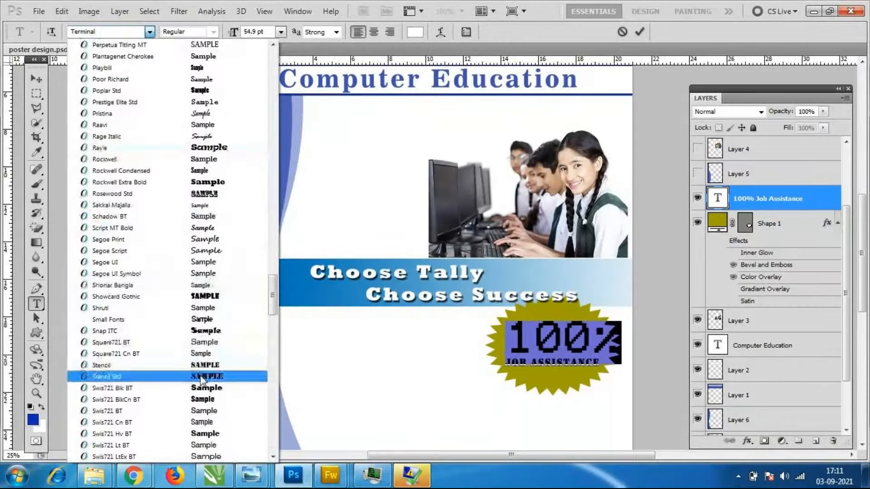
click(202, 388)
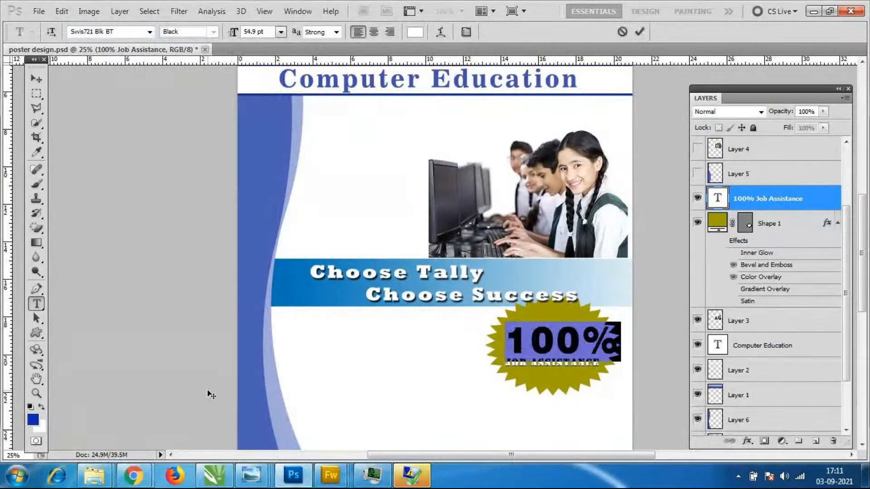
click(36, 79)
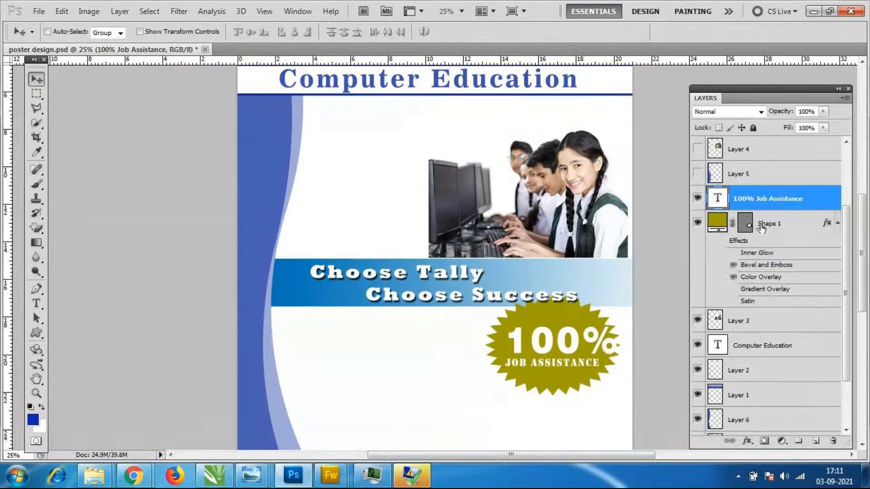
Reduce the font size of "100%" to 50 pt and slightly further, until it roughly matches the width of the "Job Assistance" line.
double_click(719, 200)
click(613, 347)
drag(613, 347, 493, 343)
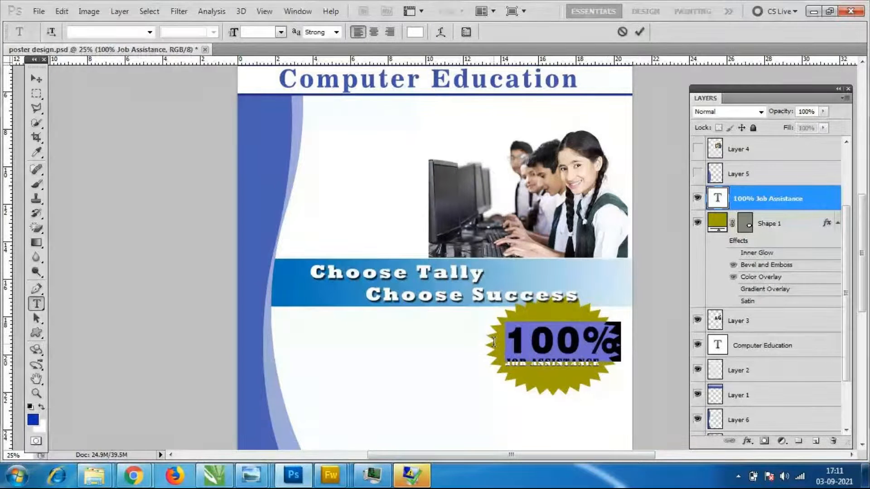
click(242, 32)
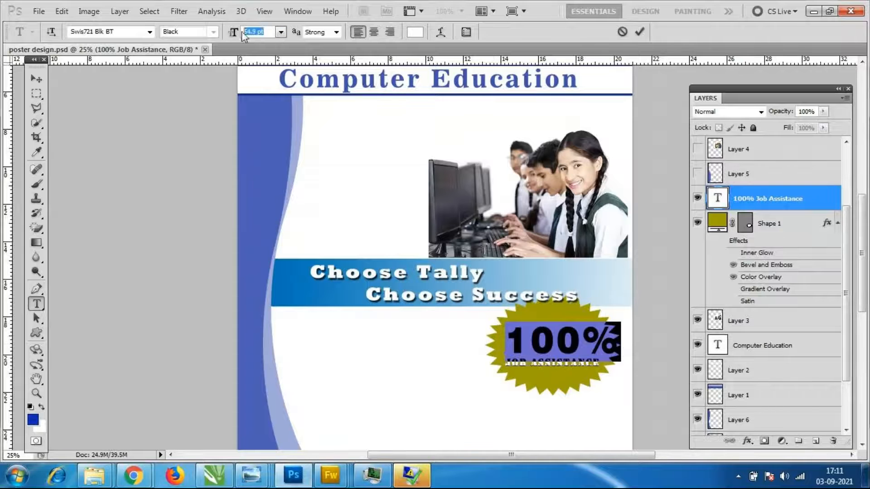
text(50)
key(Return)
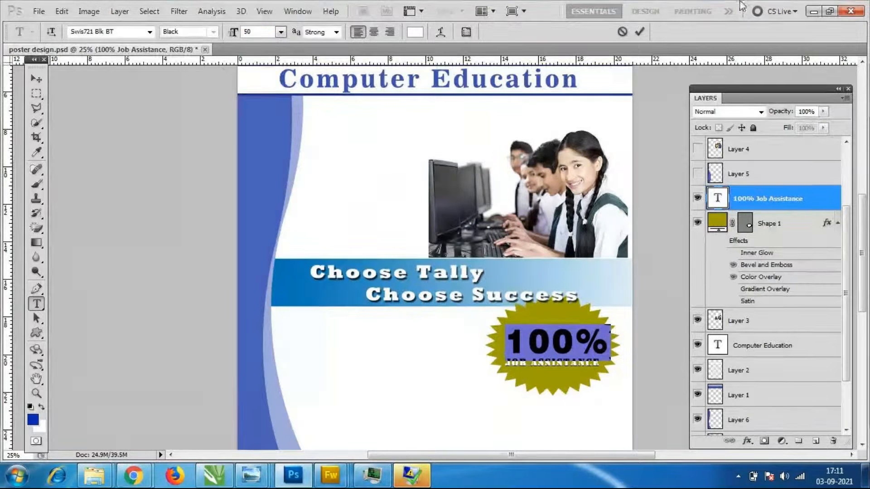
click(249, 30)
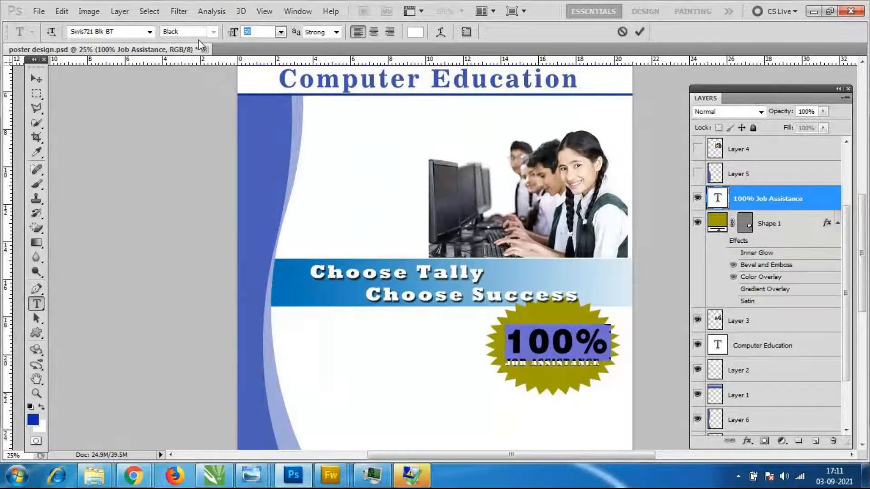
click(36, 79)
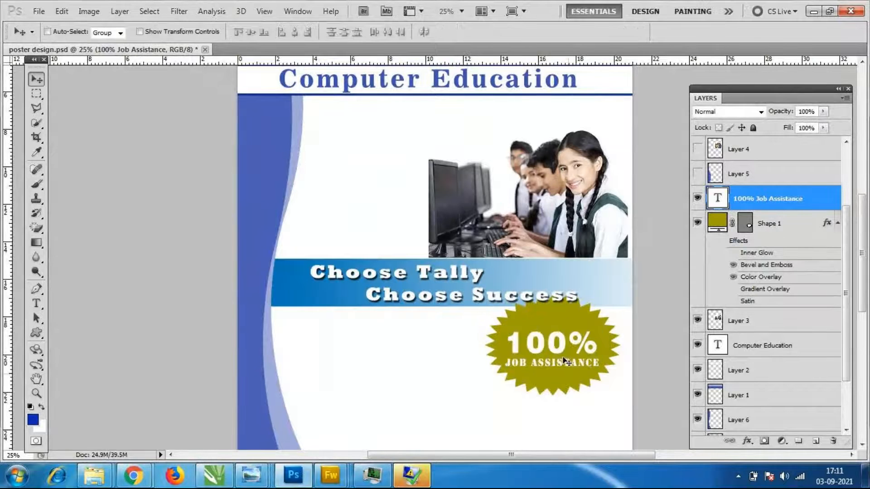
Move the "100% Job Assistance" text up within the starburst and stretch its height to about 123%.
drag(566, 348, 569, 341)
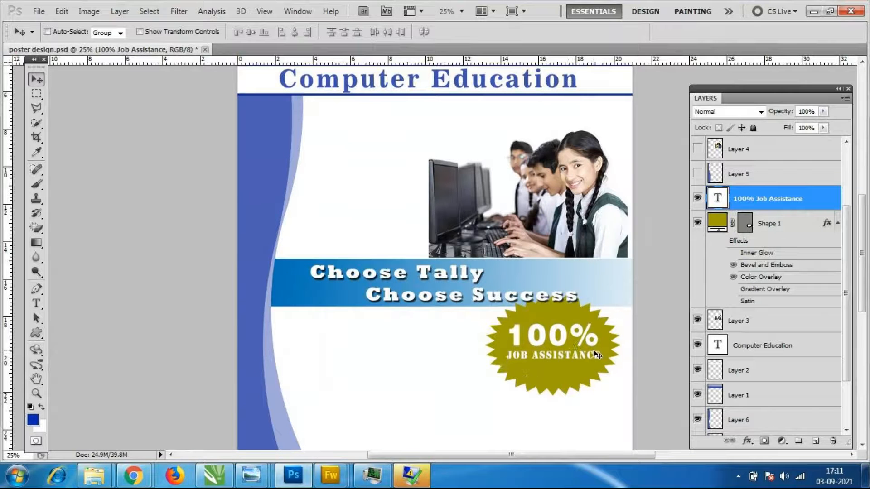
key(ctrl+t)
drag(557, 364, 558, 372)
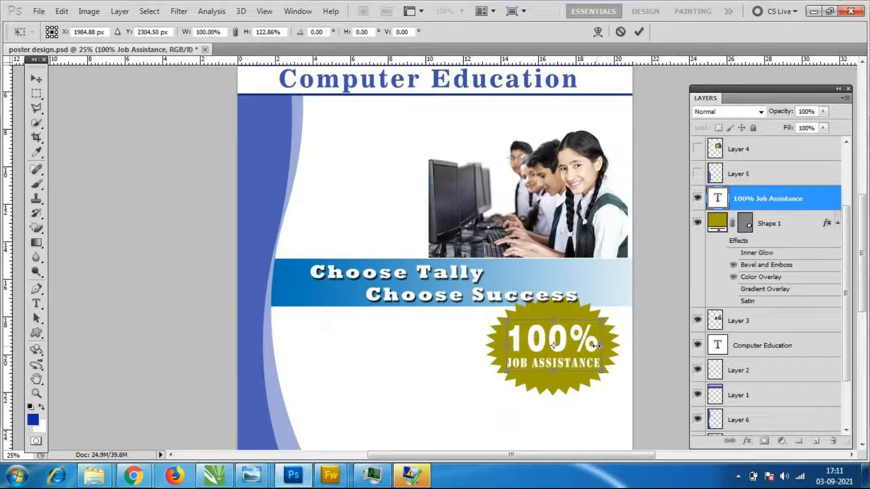
drag(597, 346, 596, 345)
key(Return)
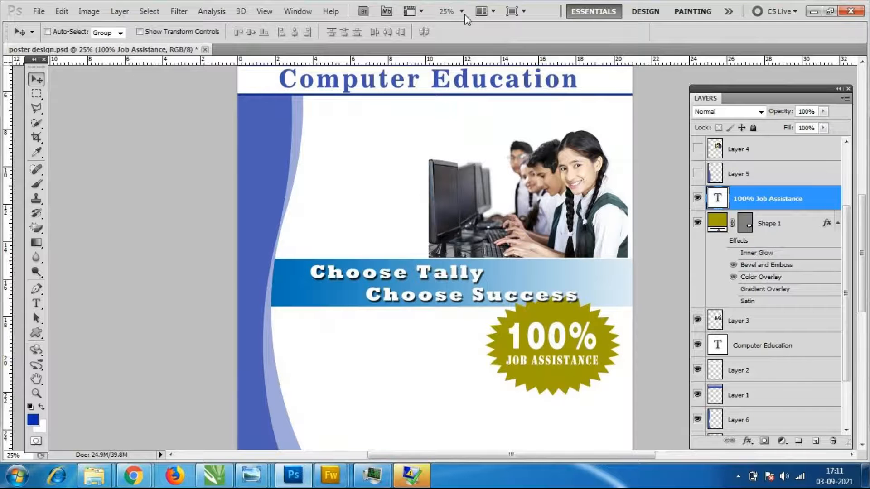
scroll(543, 136, up, 3)
click(789, 222)
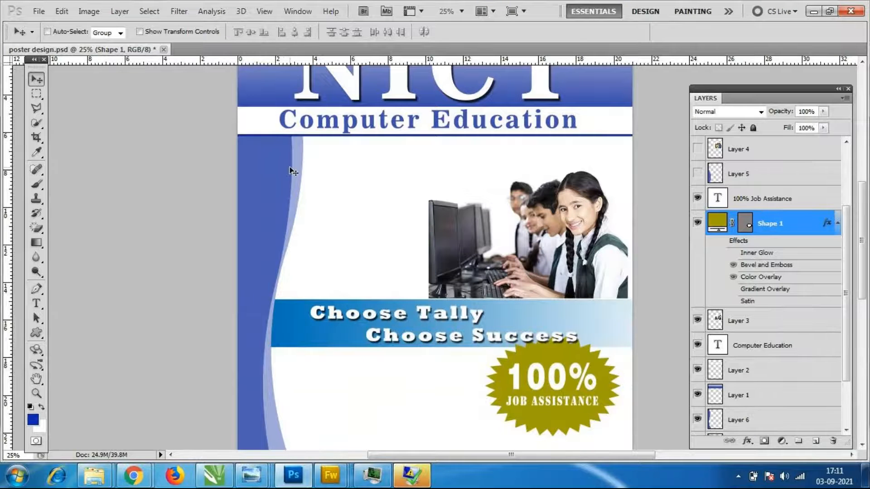
ctrl+click(789, 201)
click(789, 227)
ctrl+click(810, 208)
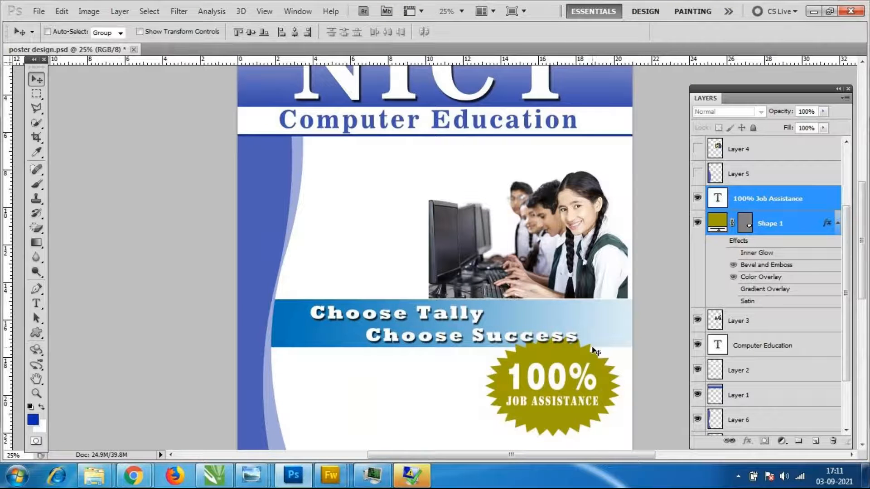
click(766, 223)
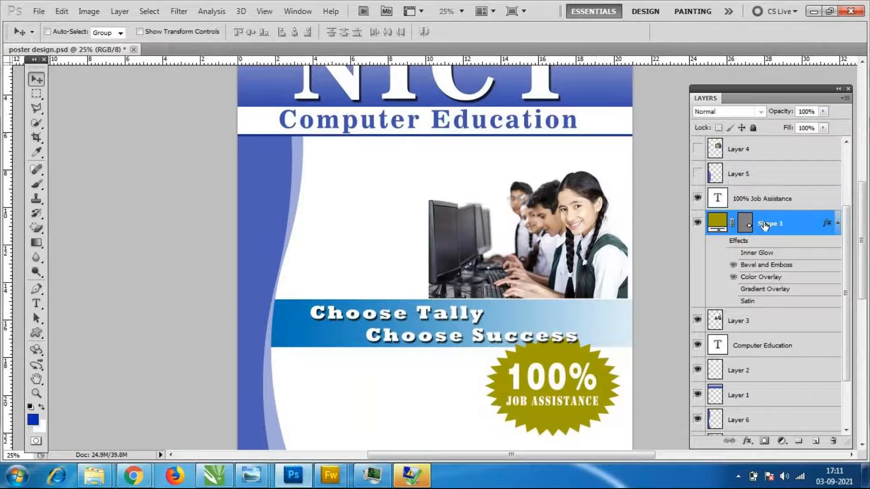
click(776, 206)
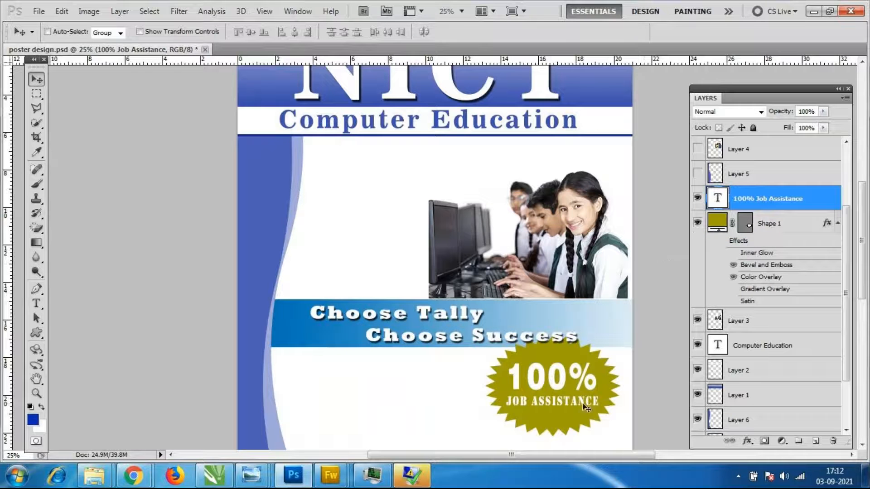
right_click(776, 202)
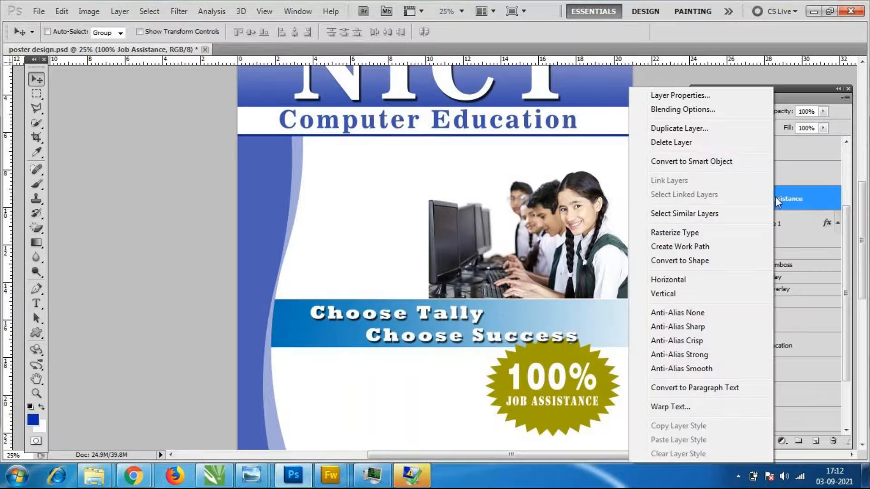
click(702, 95)
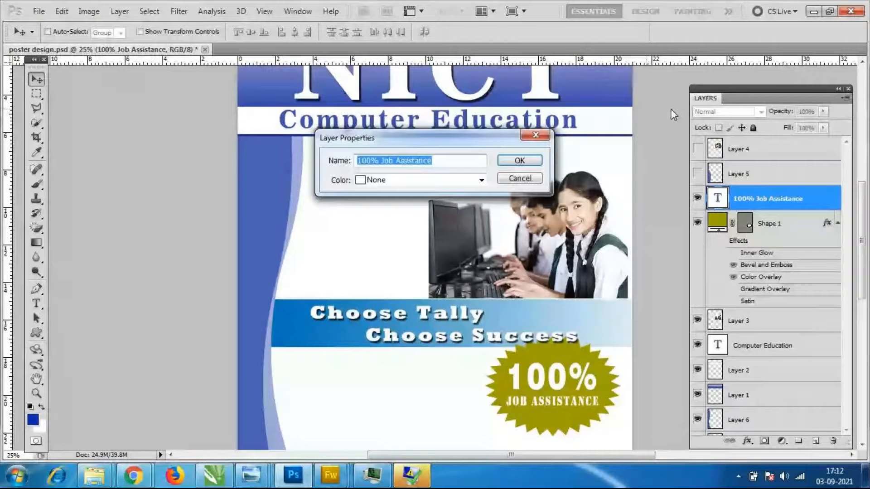
click(535, 136)
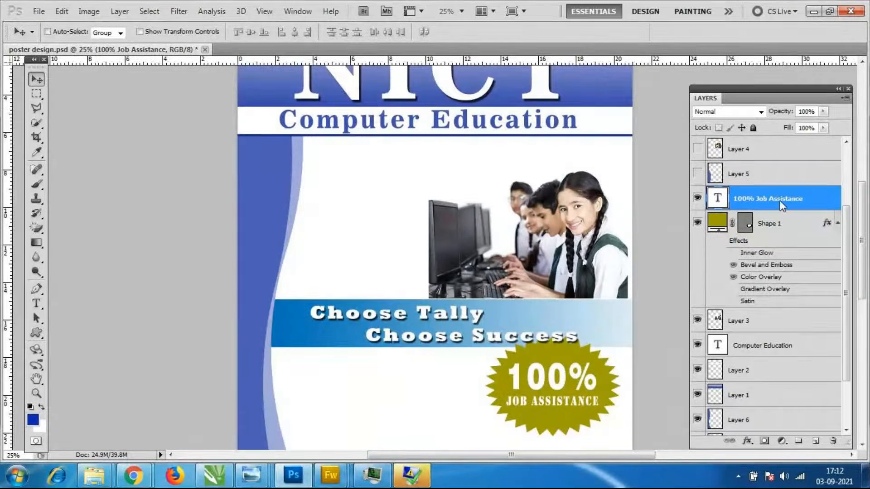
Apply a Drop Shadow, a red Color Overlay and a 3 px black outside Stroke to the "100% Job Assistance" text layer.
right_click(780, 200)
click(691, 112)
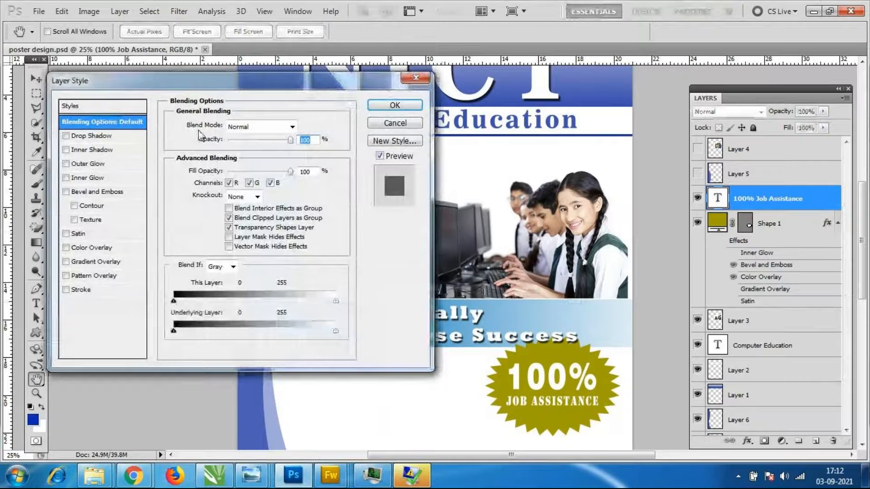
click(96, 291)
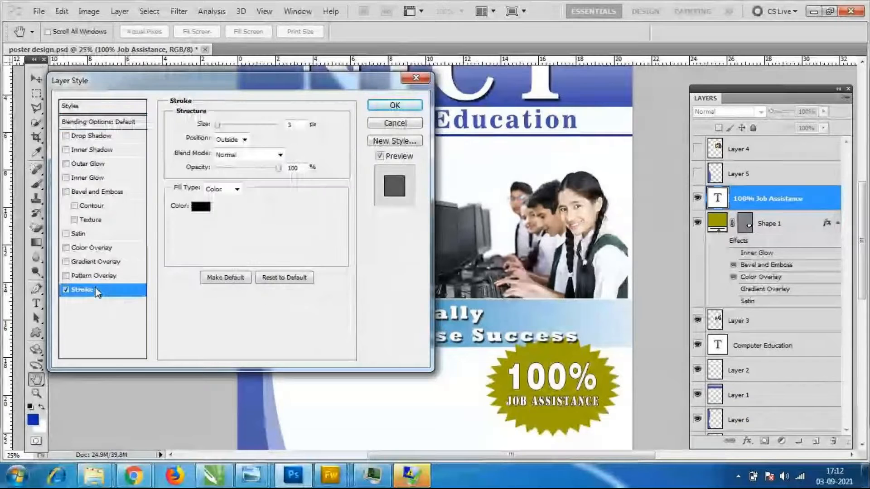
click(67, 290)
click(107, 137)
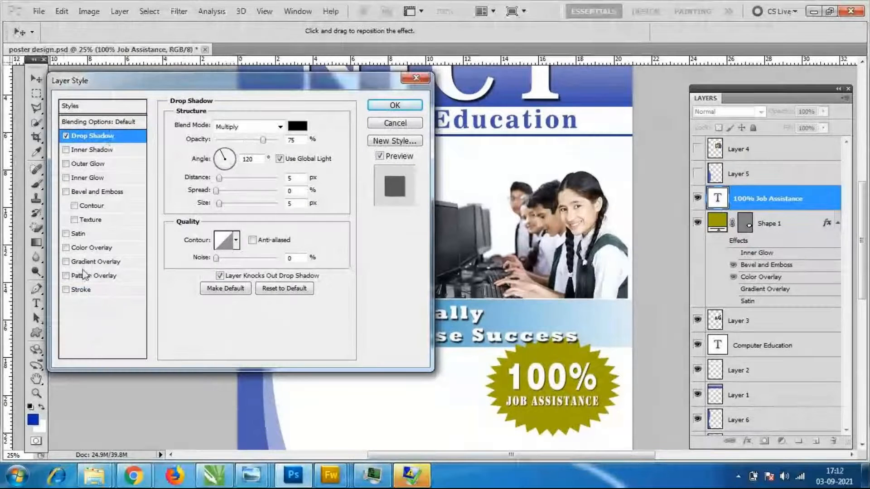
click(88, 248)
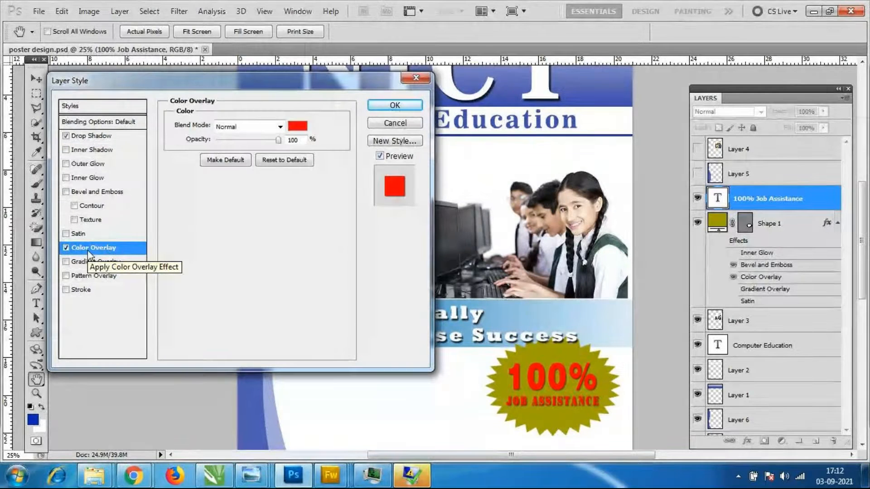
click(82, 290)
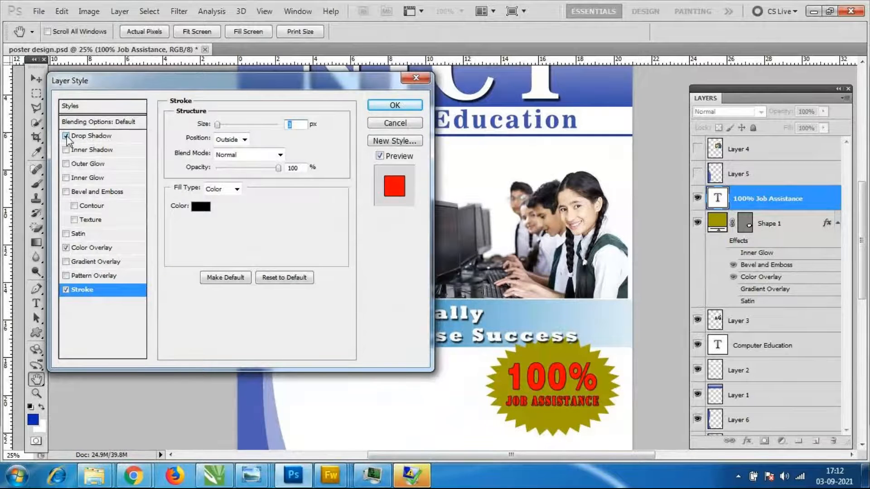
click(402, 105)
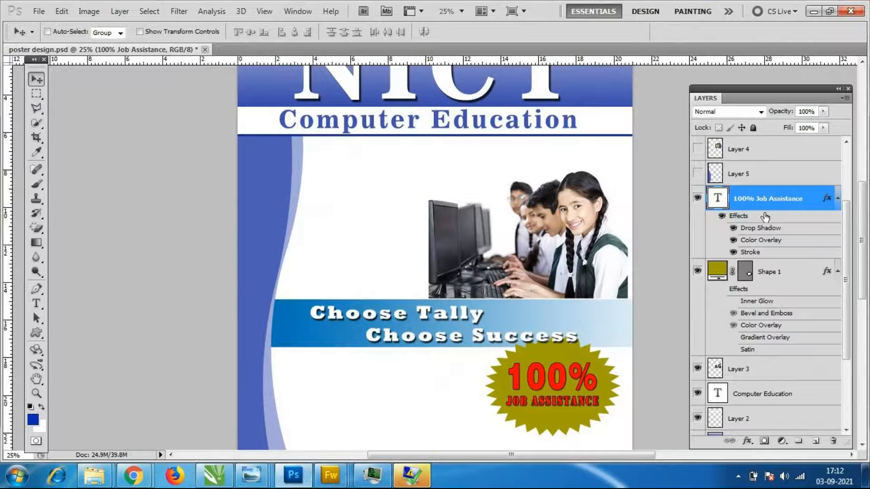
Nudge the "100% Job Assistance" text slightly upward within the starburst.
double_click(717, 198)
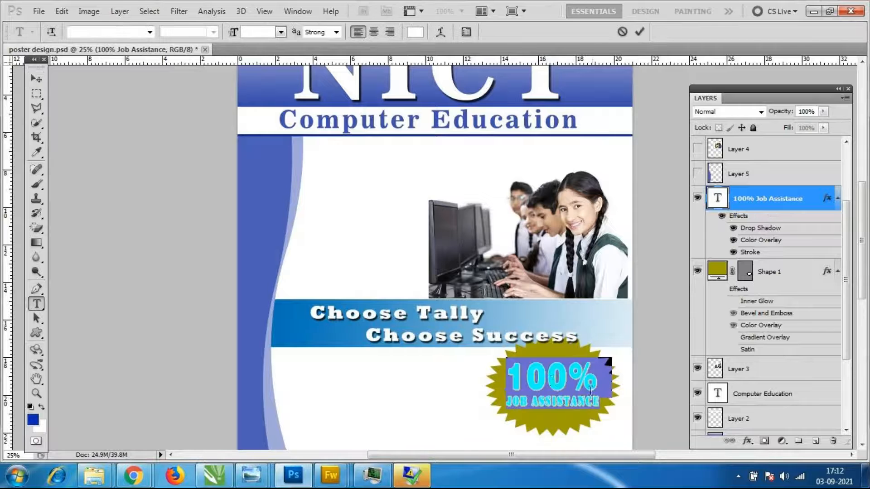
click(552, 380)
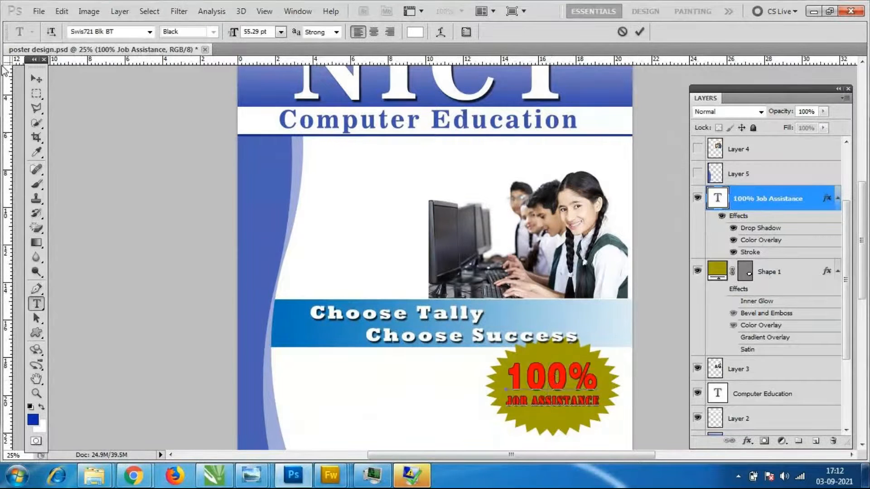
click(36, 78)
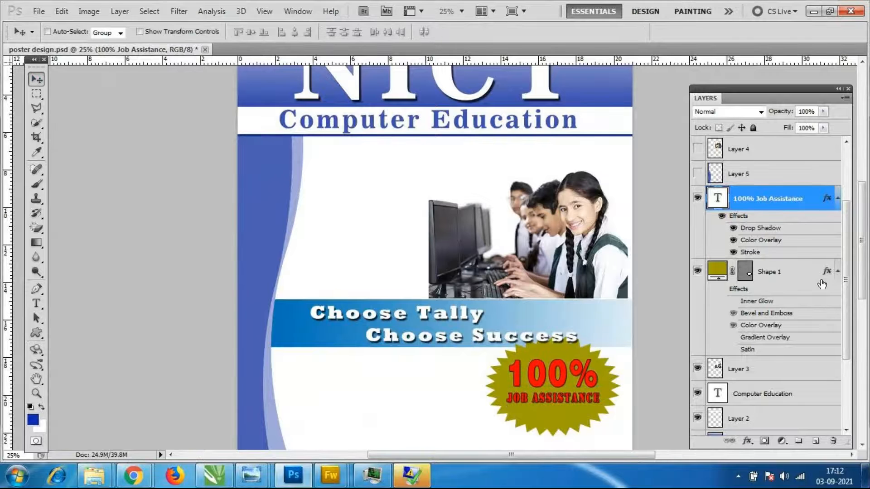
Group the "100% Job Assistance" text layer with the Shape 1 starburst layer and check the group by toggling its visibility.
ctrl+click(774, 272)
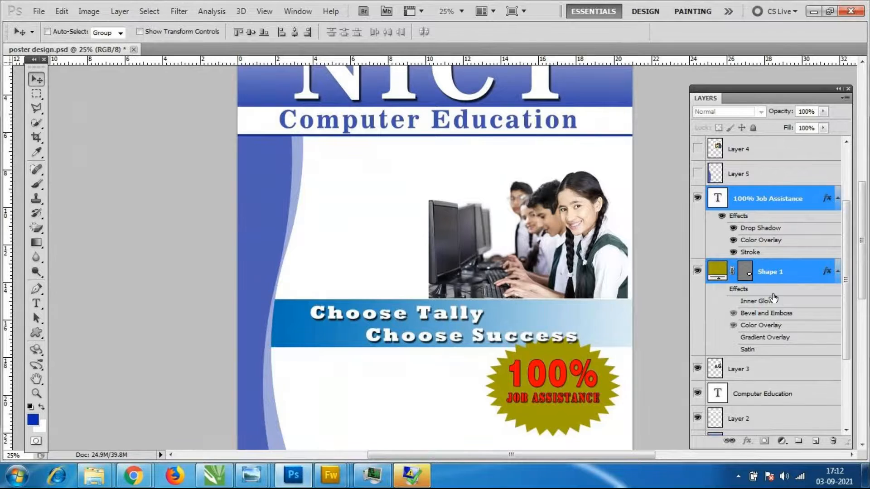
click(781, 278)
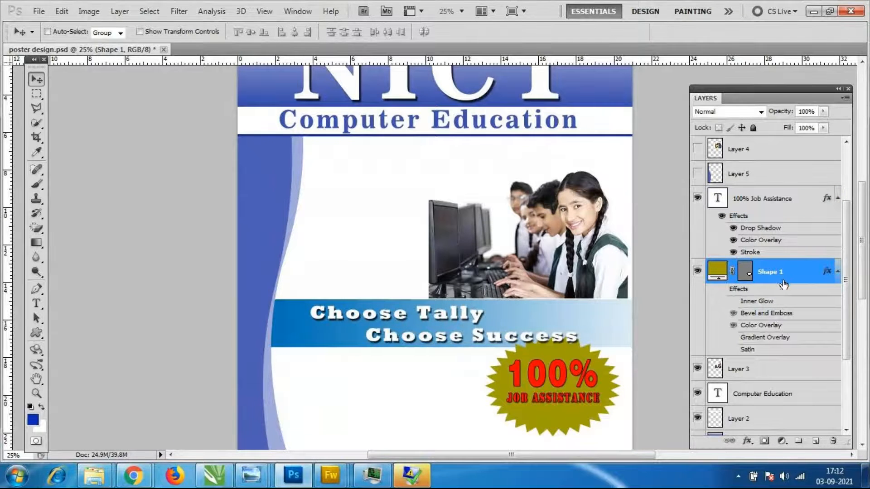
ctrl+click(790, 204)
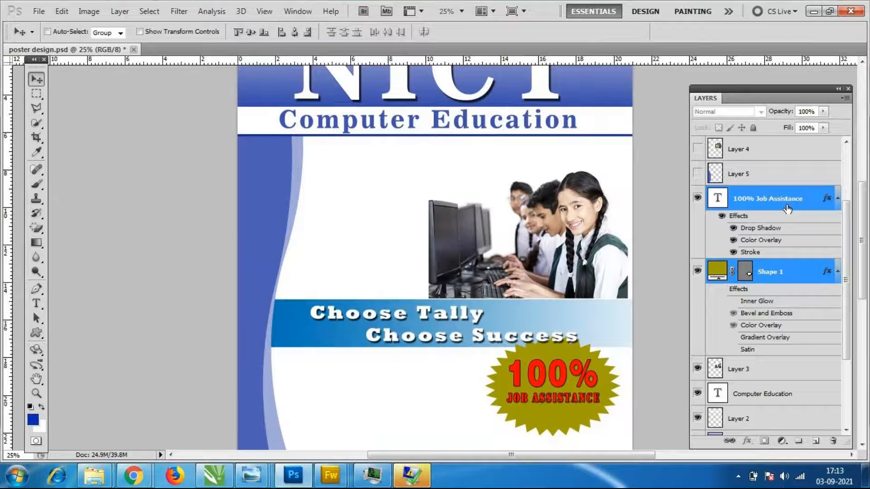
key(ctrl+g)
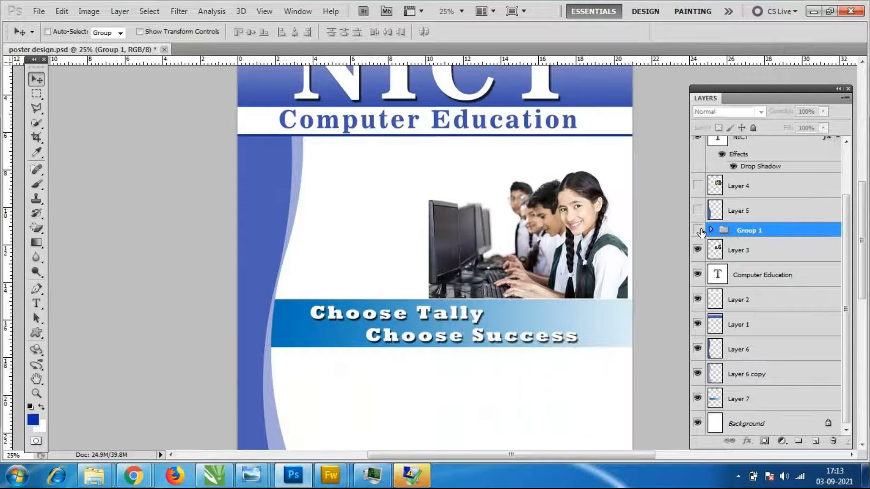
click(698, 231)
click(698, 231)
click(698, 230)
click(698, 231)
Move the badge group to the poster's left edge, overlapping the lower left end of the tagline banner.
drag(552, 383, 303, 172)
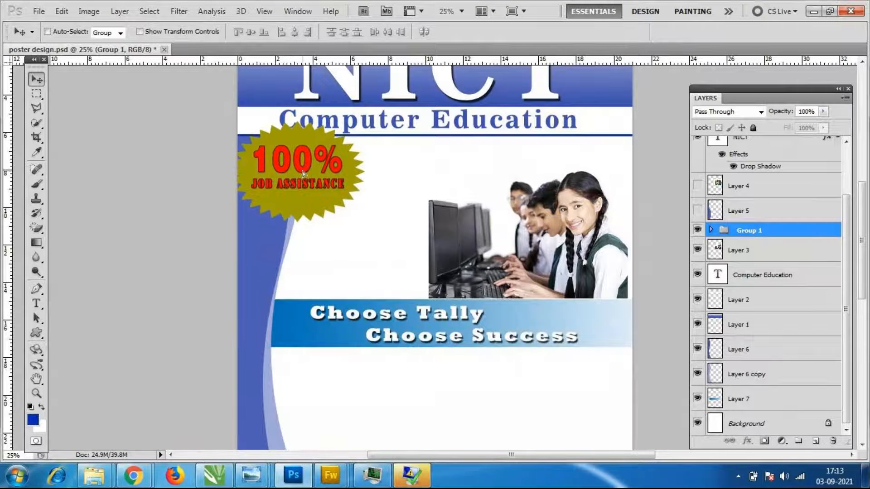
scroll(466, 251, up, 2)
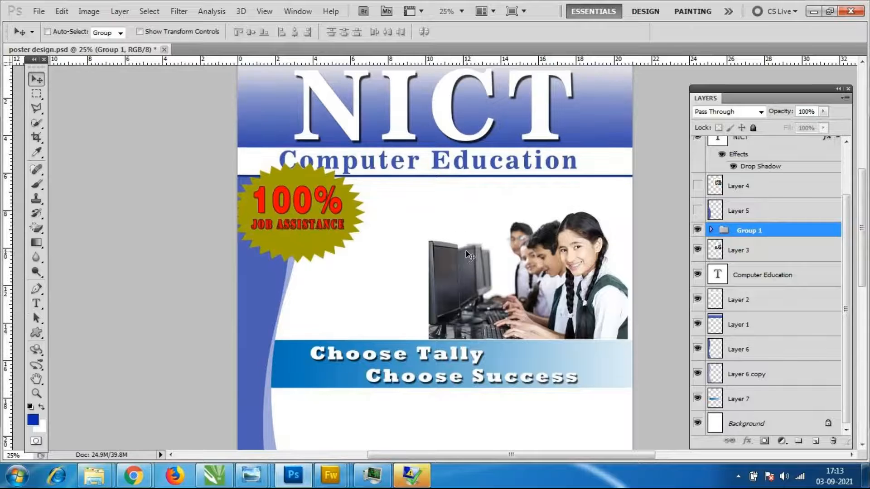
drag(301, 227, 301, 425)
scroll(301, 426, down, 3)
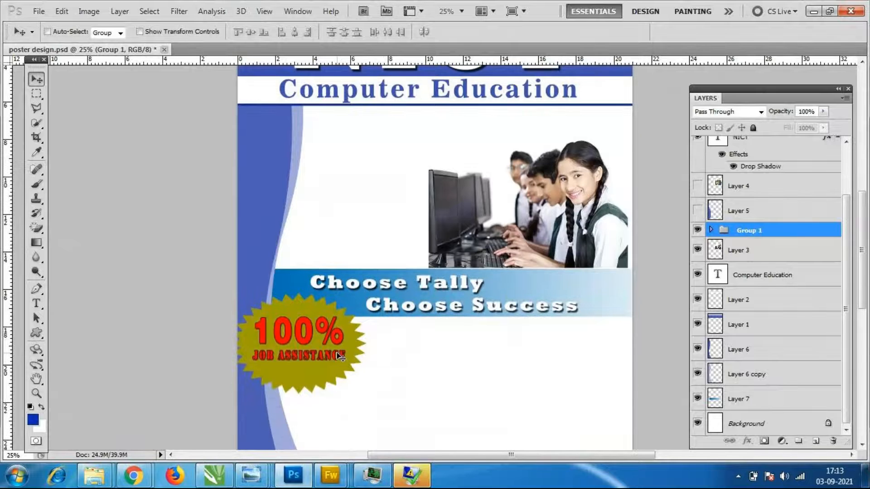
drag(341, 357, 338, 352)
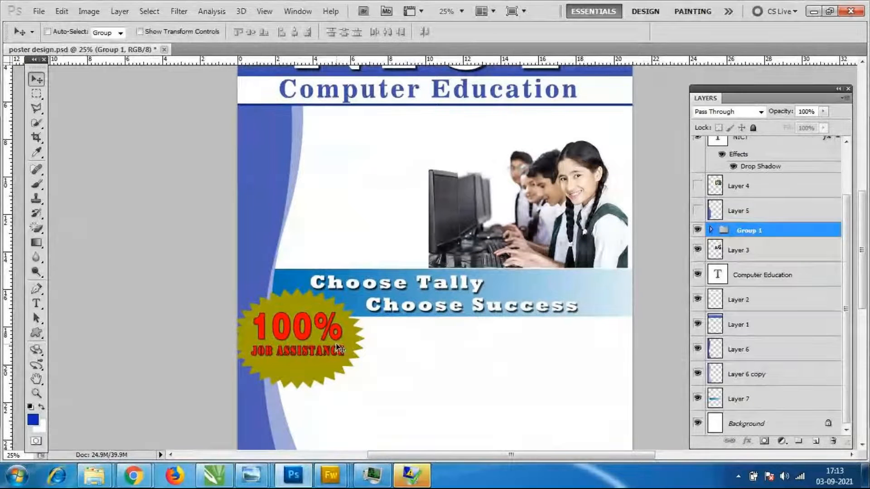
scroll(438, 299, down, 1)
scroll(439, 300, down, 1)
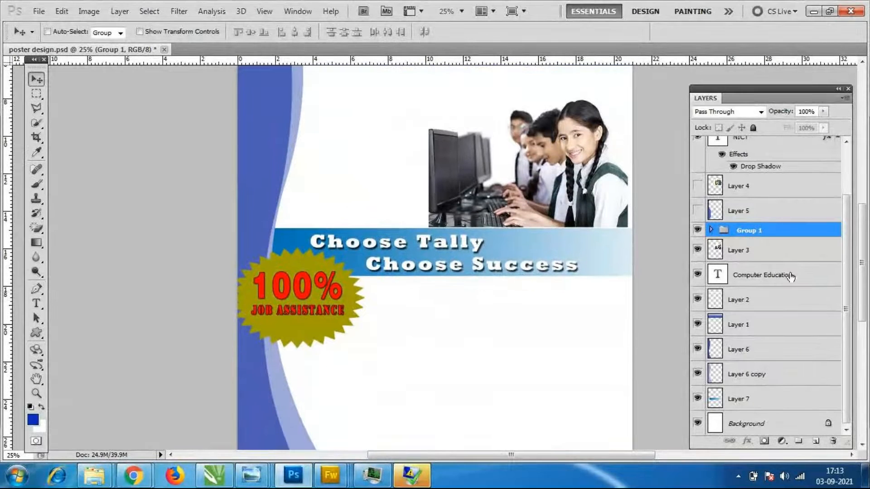
Shift the "Choose Tally Choose Success" tagline right along the banner, leaving a small margin before the poster's right edge.
scroll(784, 276, up, 3)
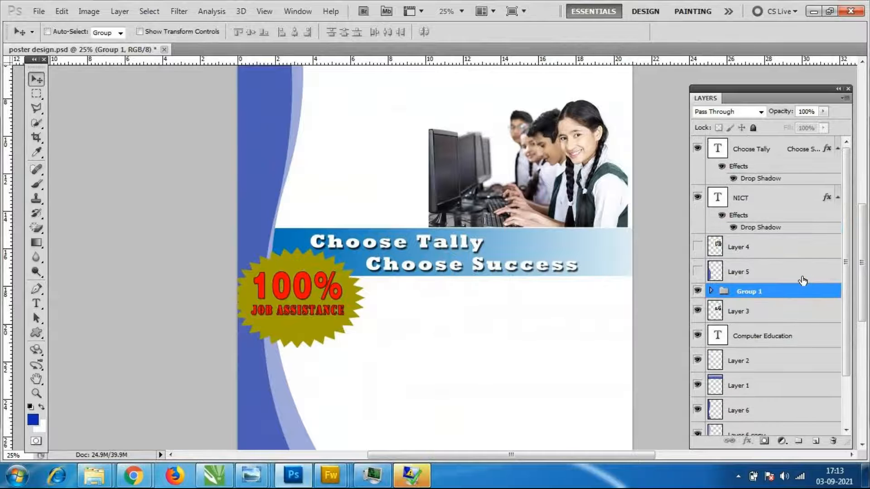
click(779, 149)
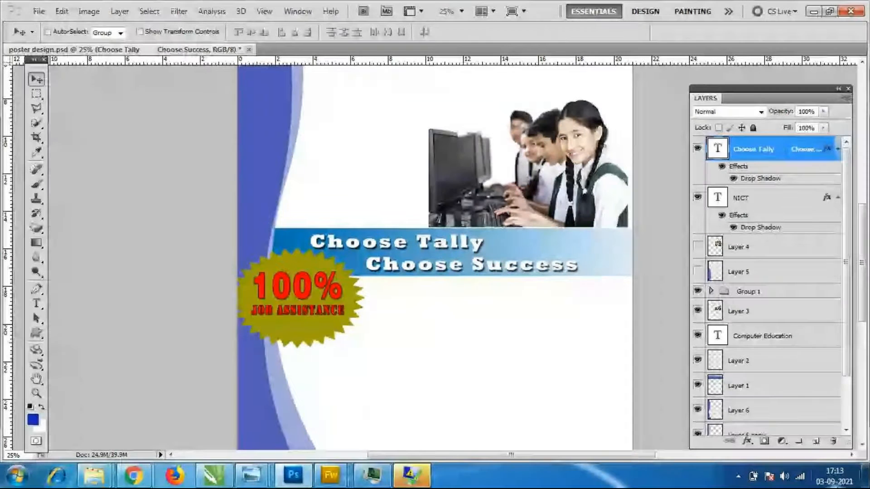
key(shift+Right)
key(shift+Right)
key(shift+Right)
key(shift+Right)
key(shift+Right)
key(shift+Right)
key(shift+Right)
key(shift+Right)
key(shift+Right)
key(shift+Right)
key(shift+Right)
key(shift+Right)
key(shift+Right)
key(shift+Right)
key(shift+Right)
key(shift+Right)
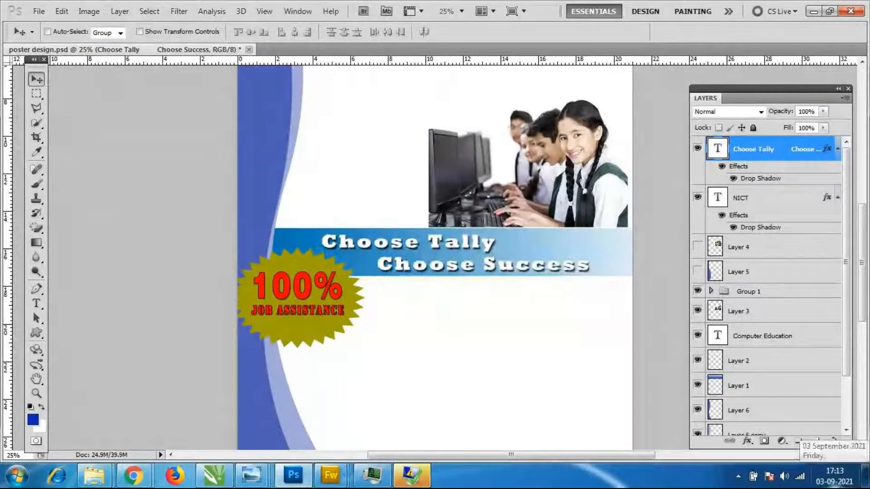
key(shift+Right)
key(shift+Right)
key(shift+Right)
key(shift+Right)
key(shift+Right)
key(shift+Right)
key(shift+Right)
key(shift+Right)
key(shift+Right)
key(shift+Right)
key(shift+Right)
key(shift+Right)
key(shift+Right)
key(shift+Right)
key(shift+Right)
key(shift+Right)
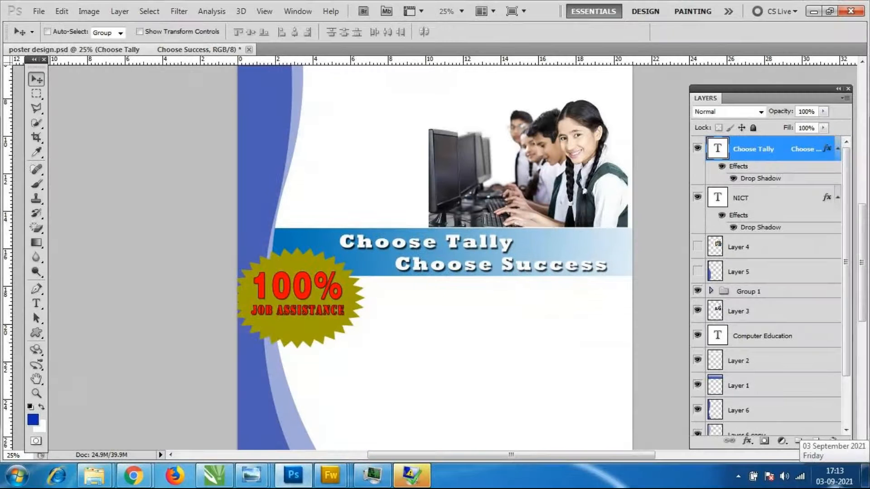
key(shift+Right)
key(shift+Right)
key(shift+Right)
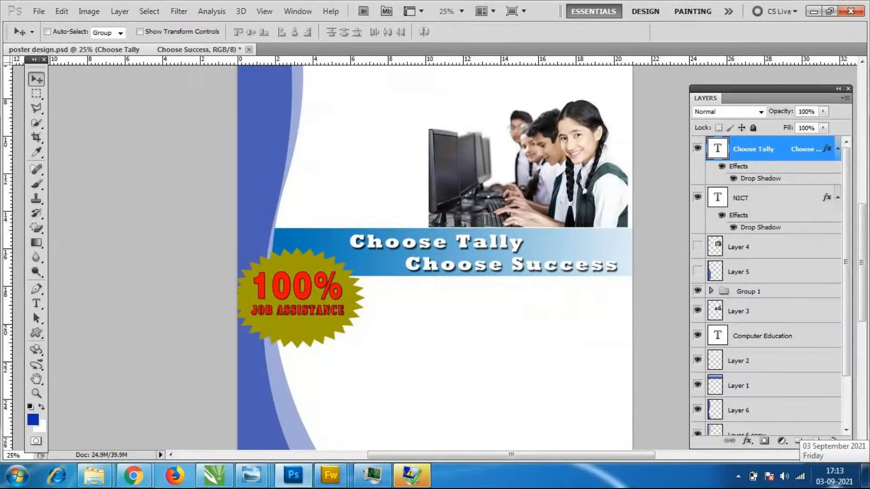
key(shift+Left)
key(shift+Left)
key(shift+Left)
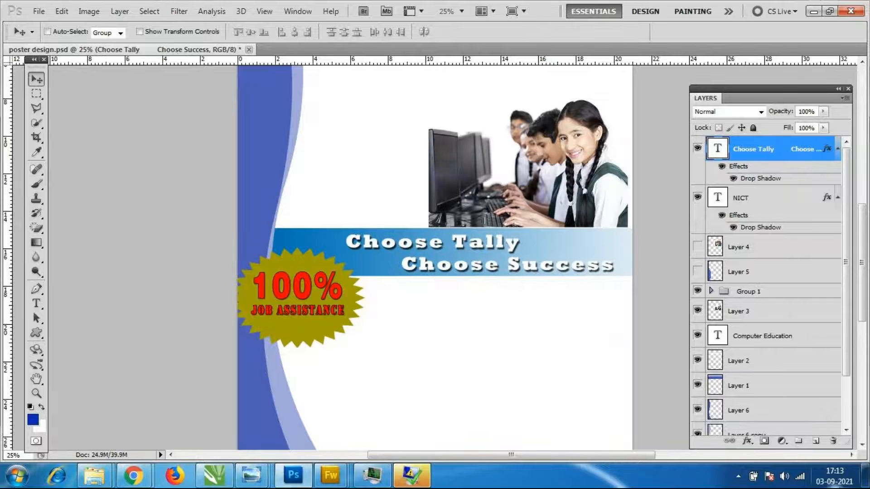
Move the badge group slightly up and right over the banner's end, and expand the group to check its Shape 1 layer.
click(752, 293)
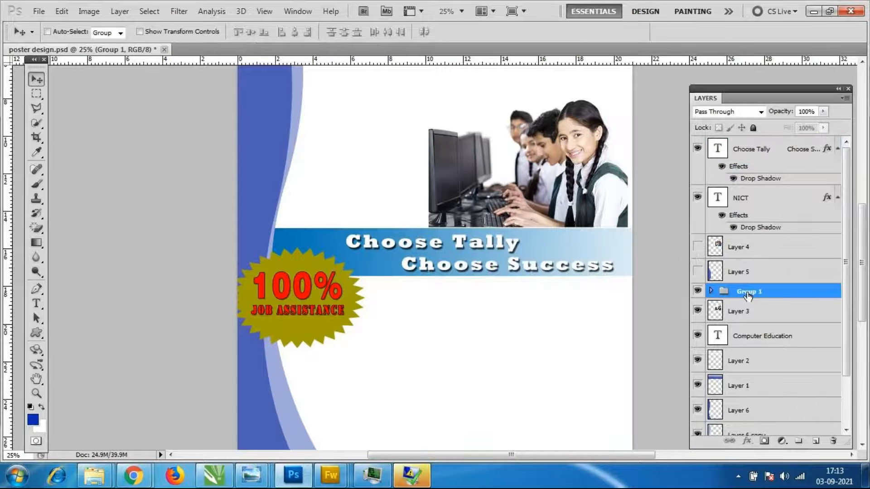
mouse_move(337, 309)
mouse_down()
mouse_move(337, 286)
mouse_move(338, 292)
mouse_up()
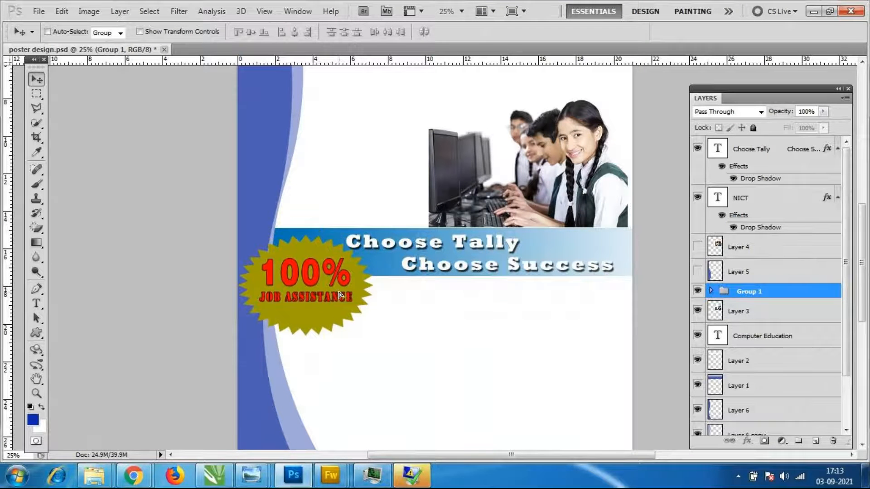
click(711, 291)
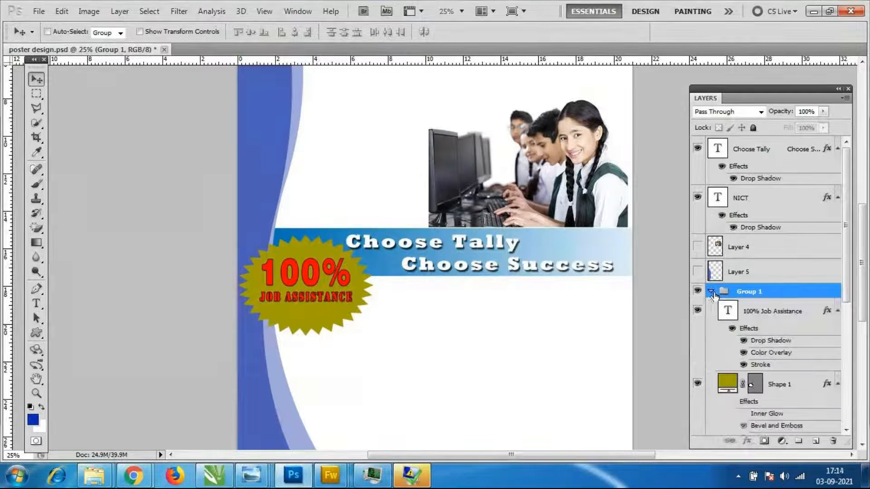
scroll(815, 317, down, 5)
scroll(834, 344, up, 3)
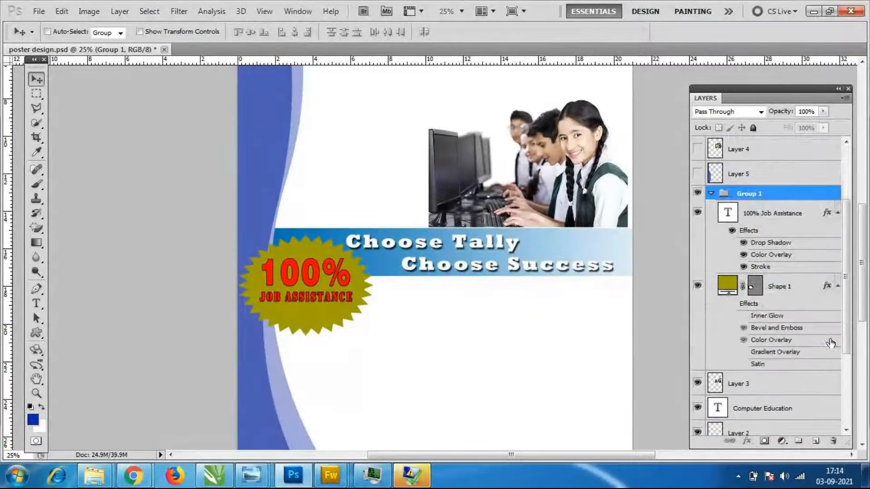
click(698, 286)
click(697, 287)
Change the starburst shape's fill to a brighter yellow with RGB values 211, 209, 9.
double_click(723, 286)
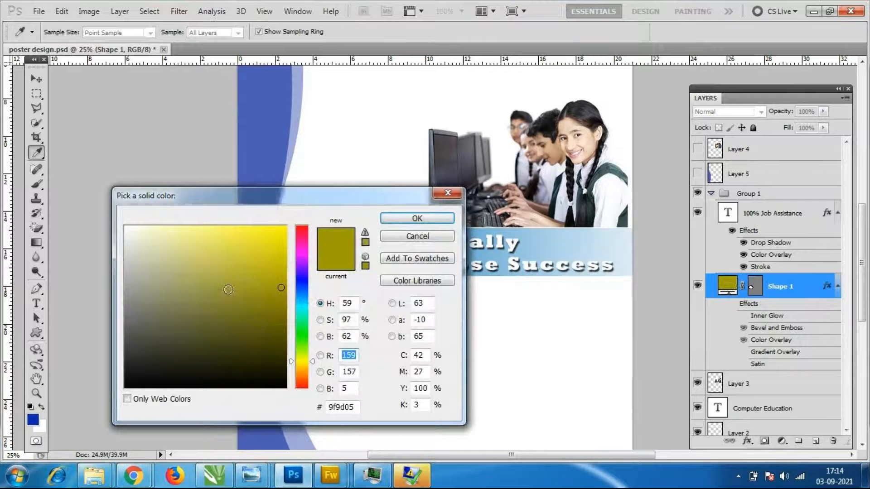
click(275, 235)
drag(299, 196, 650, 253)
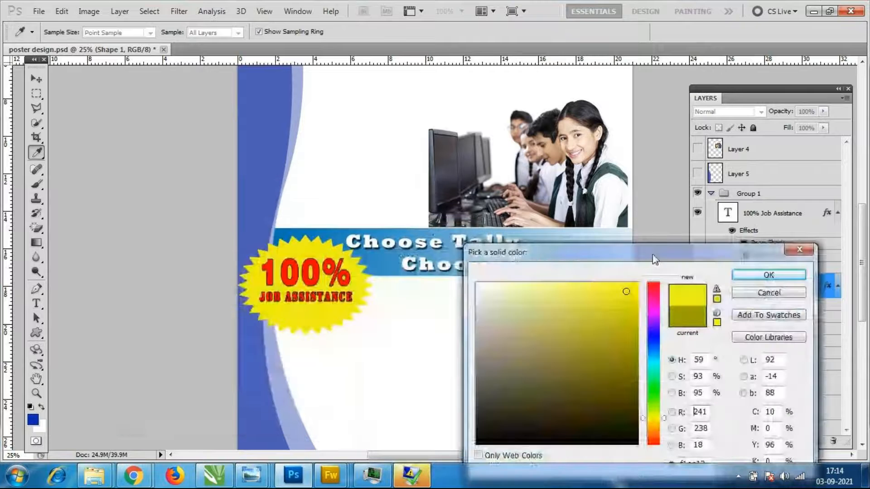
mouse_move(634, 298)
mouse_down()
mouse_move(633, 311)
mouse_move(635, 293)
mouse_up()
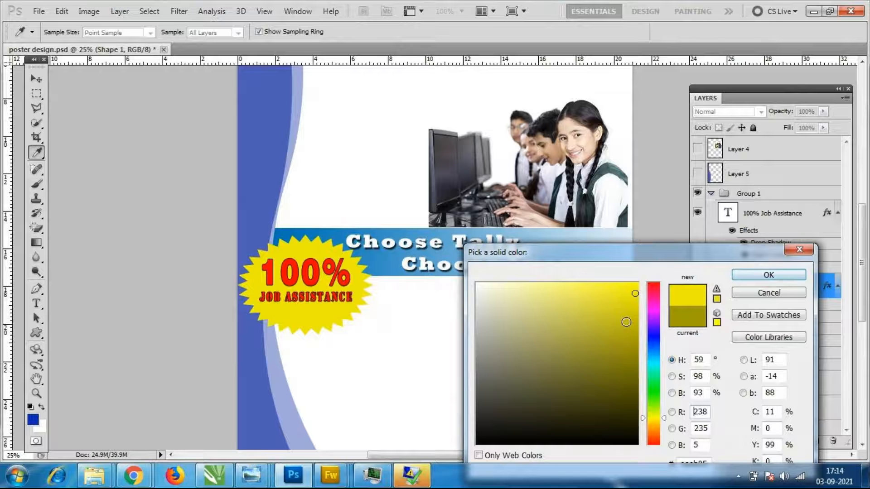
click(630, 316)
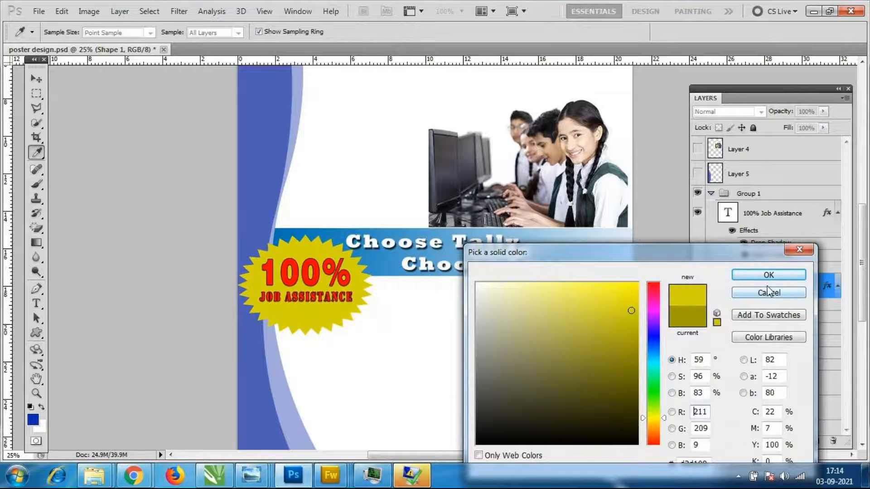
click(778, 294)
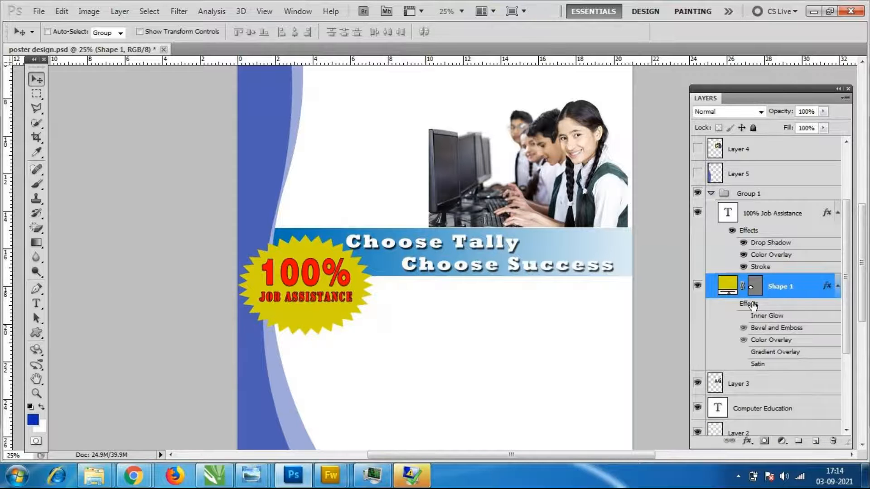
Remove the Stroke from the "100% Job Assistance" text layer and slightly increase its Drop Shadow distance.
double_click(747, 232)
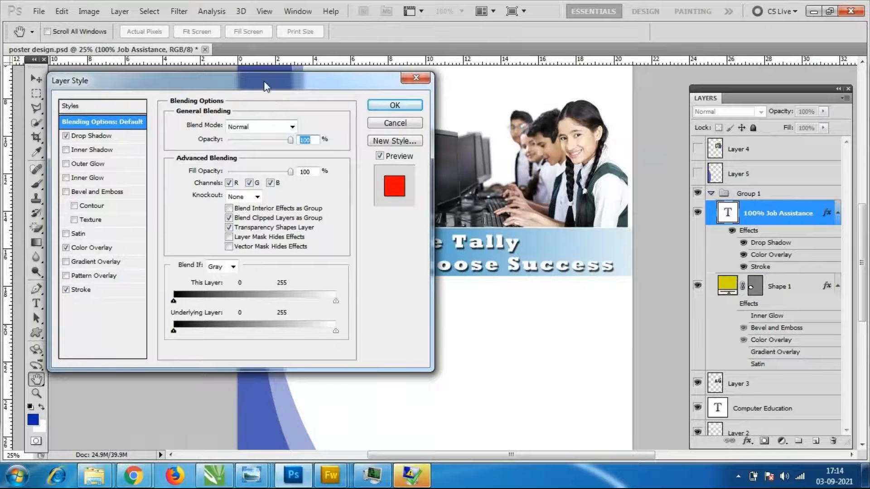
mouse_move(265, 86)
mouse_down()
mouse_move(814, 136)
mouse_move(703, 133)
mouse_up()
click(519, 337)
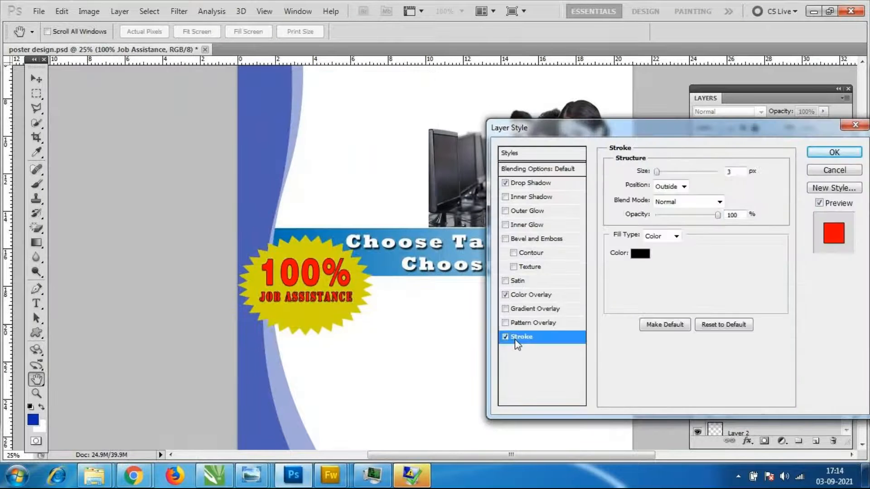
click(505, 337)
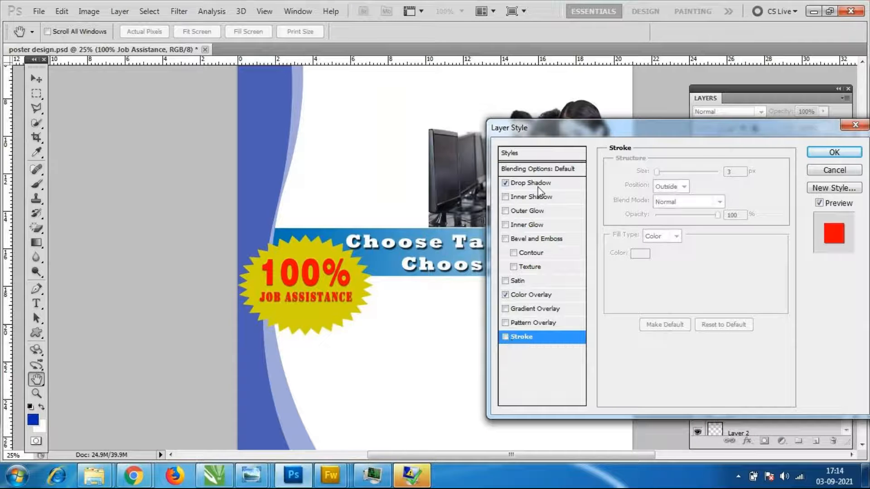
click(521, 183)
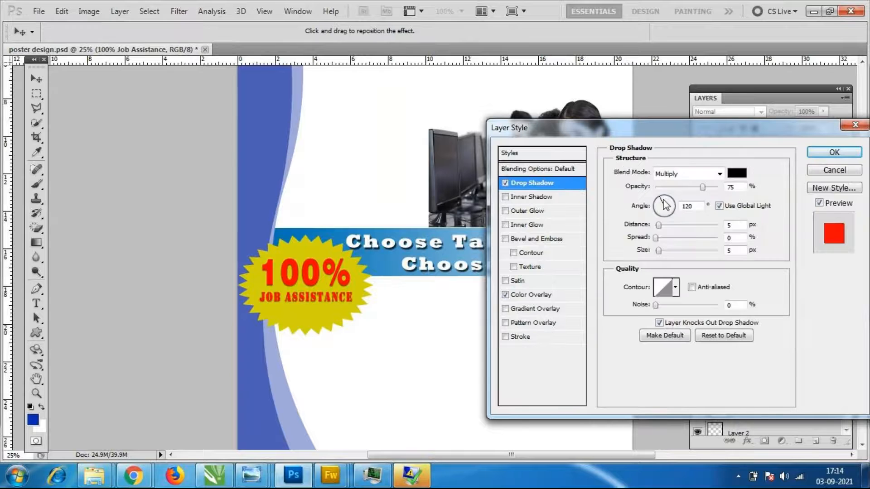
drag(658, 225, 661, 226)
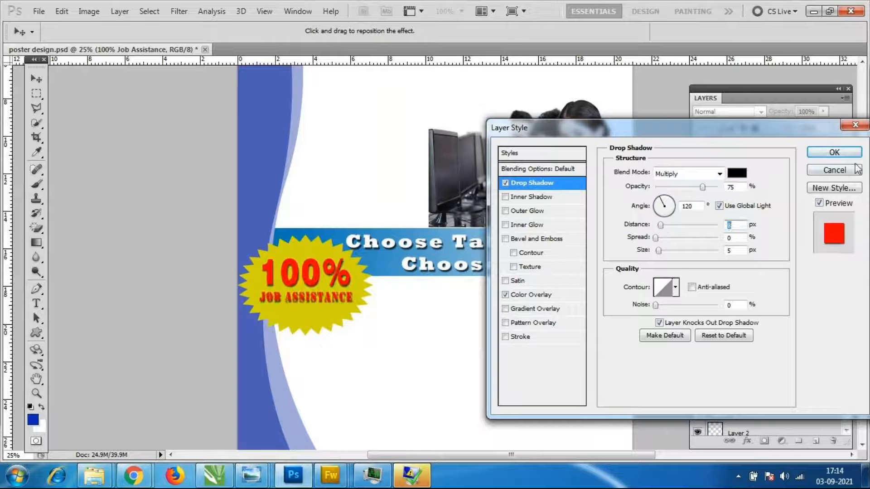
click(834, 152)
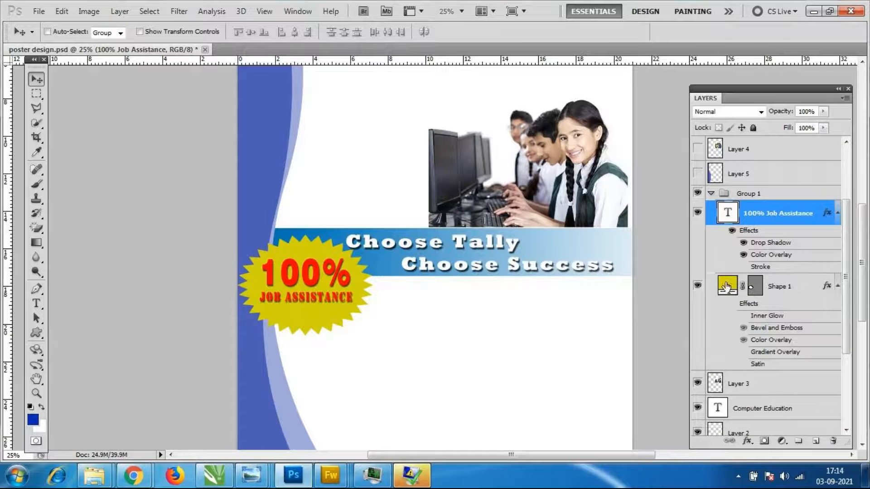
Turn on the starburst shape's layer effects, applying its Bevel and Emboss and Color Overlay.
click(792, 289)
right_click(793, 288)
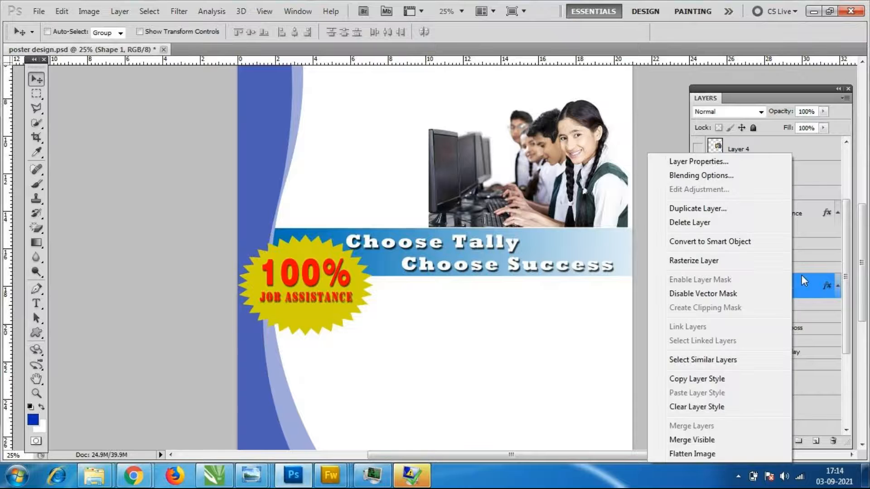
click(797, 286)
click(734, 307)
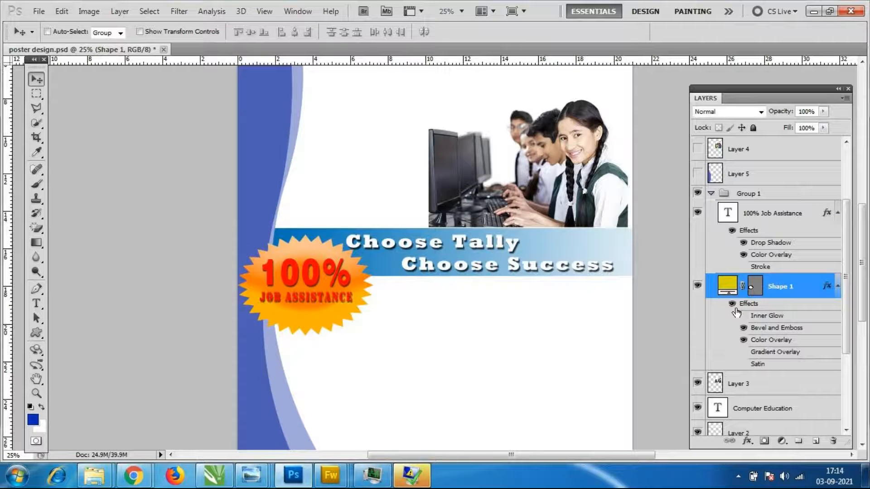
click(733, 307)
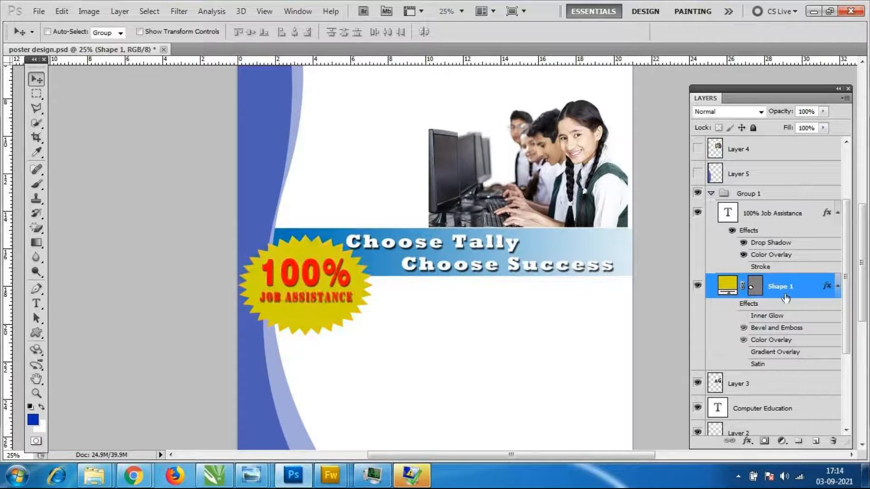
right_click(789, 290)
click(695, 175)
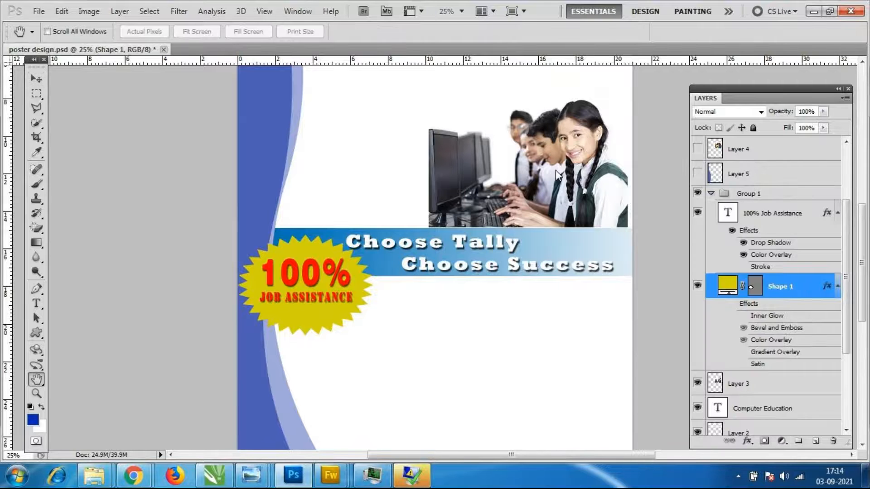
click(540, 184)
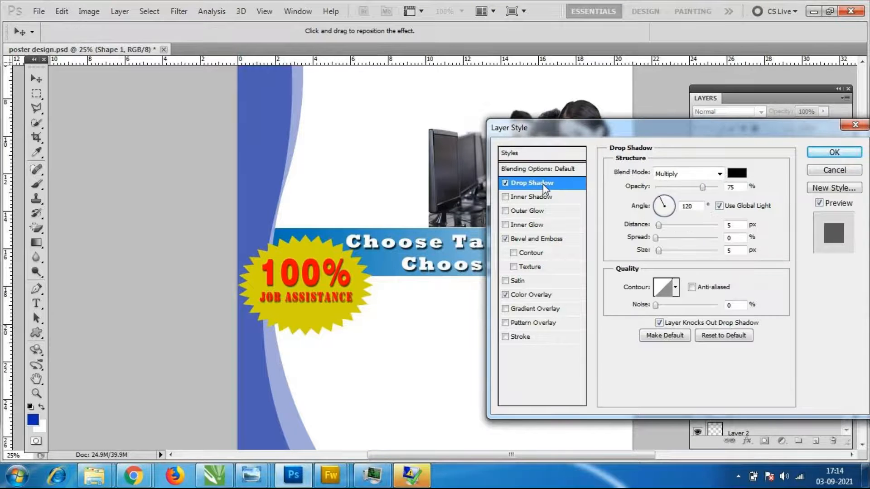
click(836, 172)
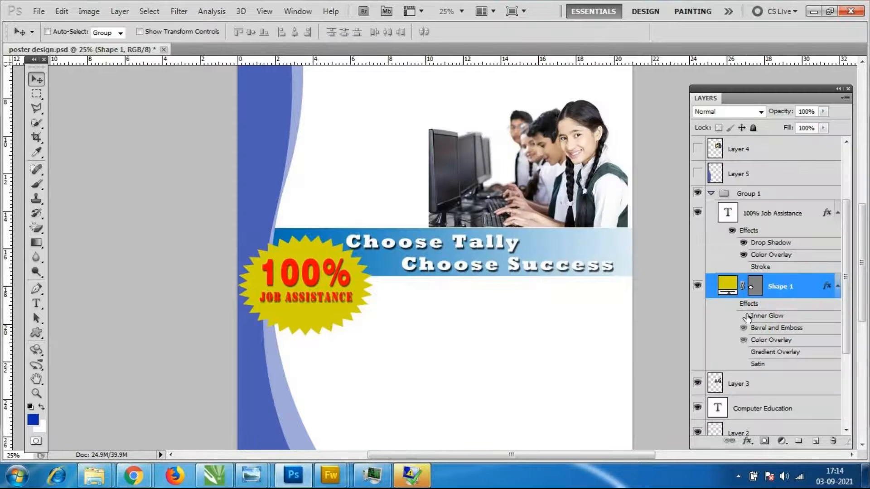
click(732, 304)
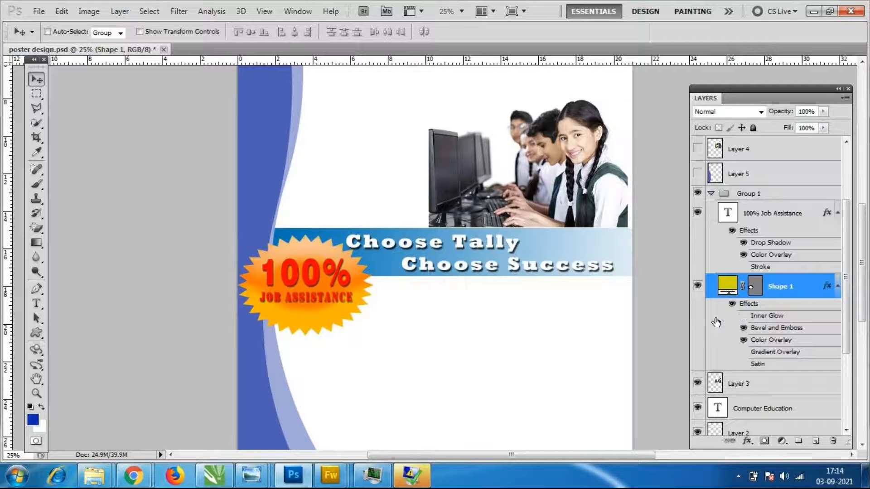
Turn off the starburst shape's Bevel and Emboss and Color Overlay, and add a Drop Shadow with a slightly increased distance.
click(743, 328)
click(743, 340)
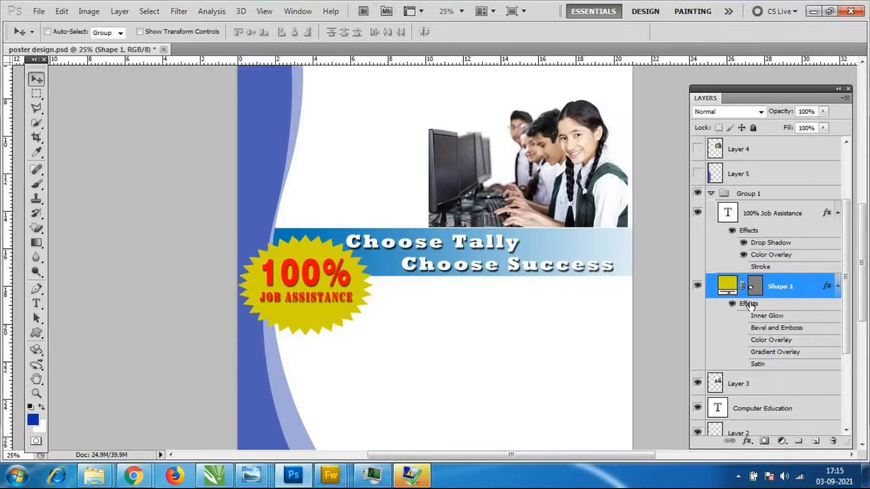
key(h)
double_click(765, 306)
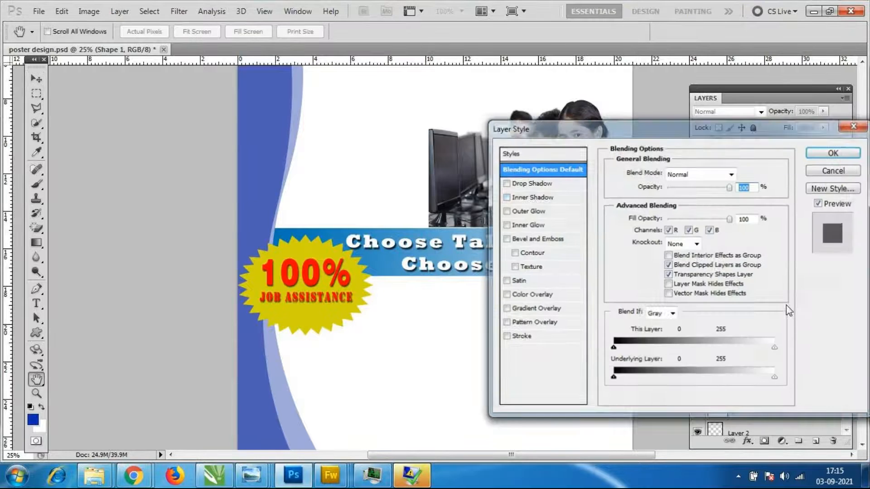
click(536, 185)
mouse_move(659, 226)
mouse_down()
mouse_move(667, 231)
mouse_move(660, 225)
mouse_up()
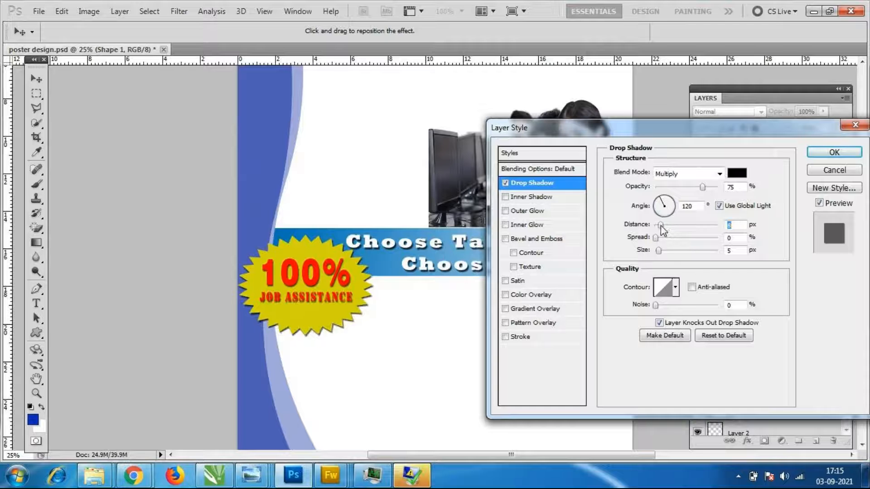
click(831, 152)
Save the changes to the poster design file.
scroll(538, 363, up, 5)
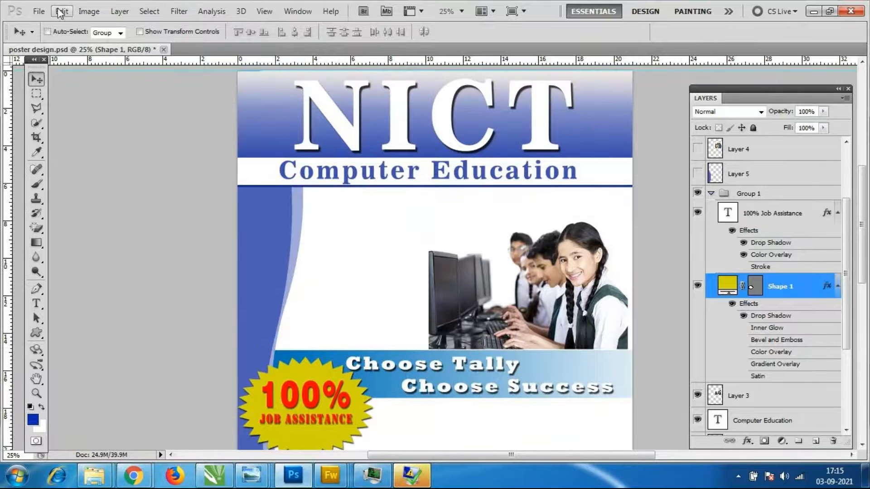
click(38, 11)
click(41, 193)
Nudge the students photo on Layer 3 to the right until it meets the poster's right edge.
scroll(414, 188, down, 1)
scroll(407, 185, down, 1)
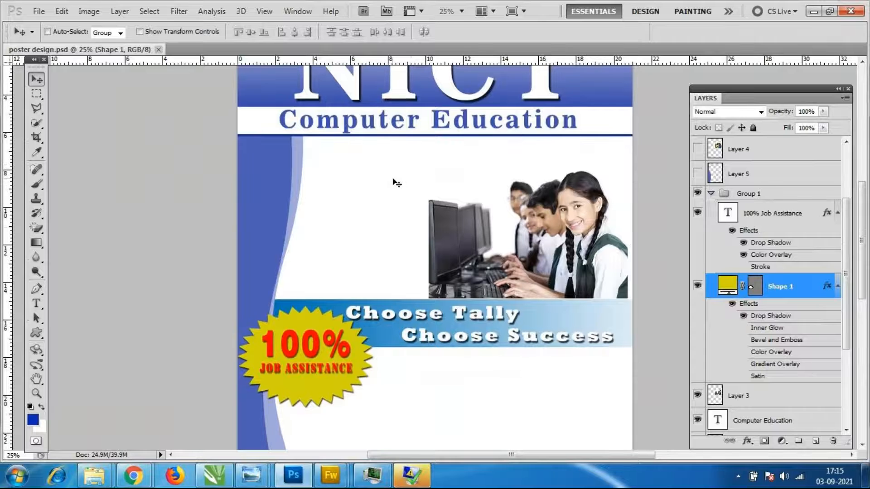
scroll(803, 233, down, 3)
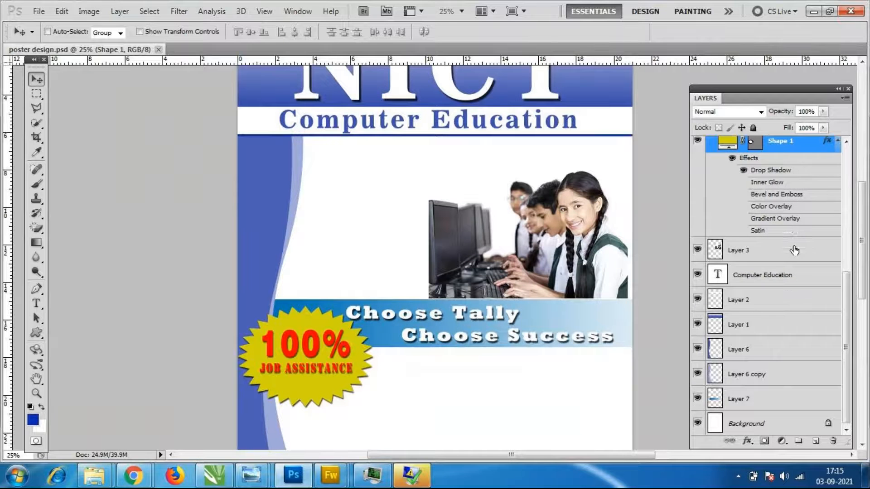
scroll(796, 240, up, 4)
click(759, 207)
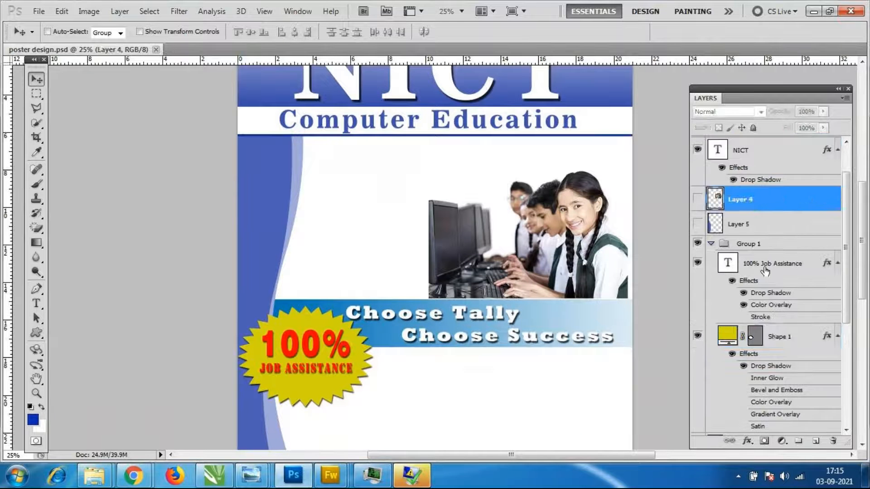
scroll(791, 268, down, 4)
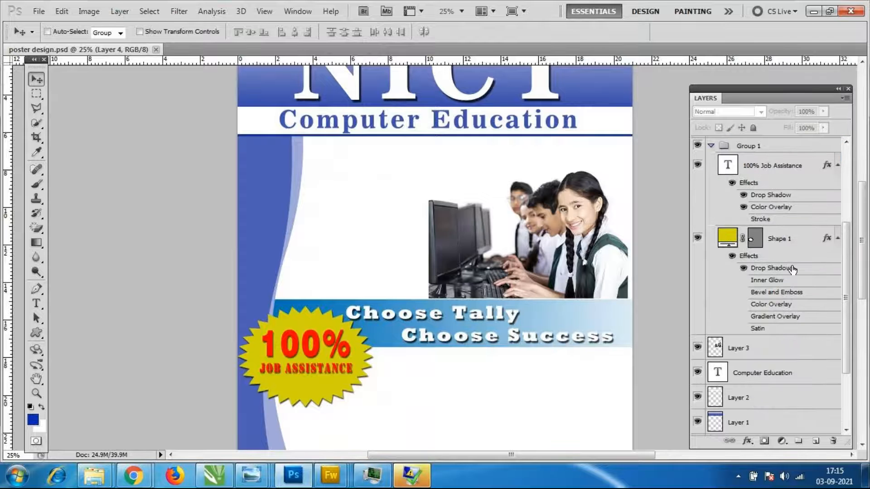
click(755, 349)
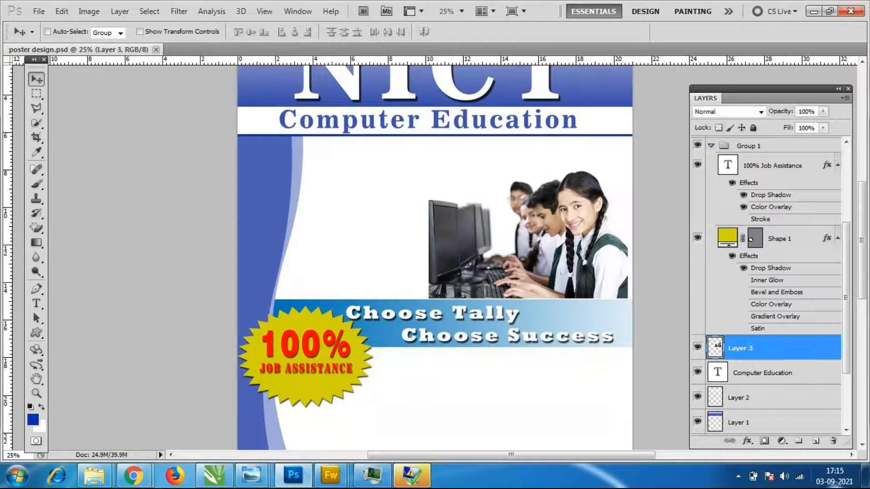
key(shift+Right)
key(shift+Right)
key(shift+Right)
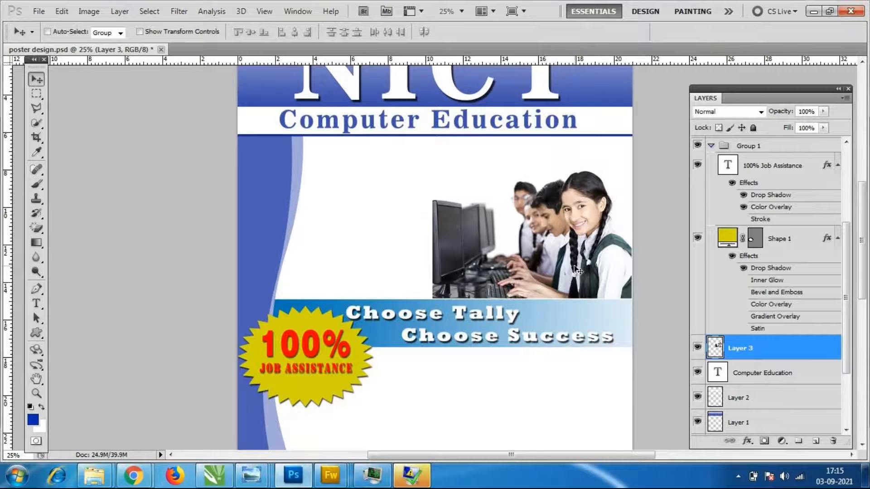
Try Swis721 Hv BT and Rockwell Extra Bold as the font of the badge's "Job Assistance" line.
scroll(551, 266, down, 5)
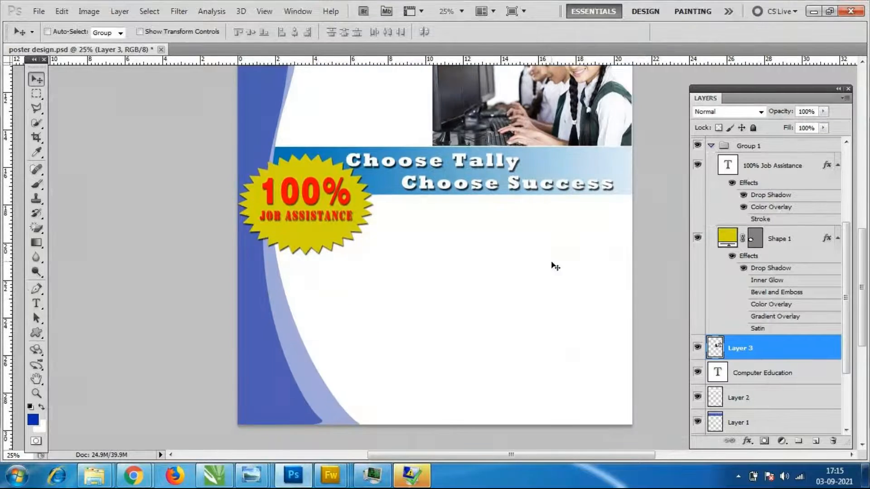
scroll(556, 265, up, 3)
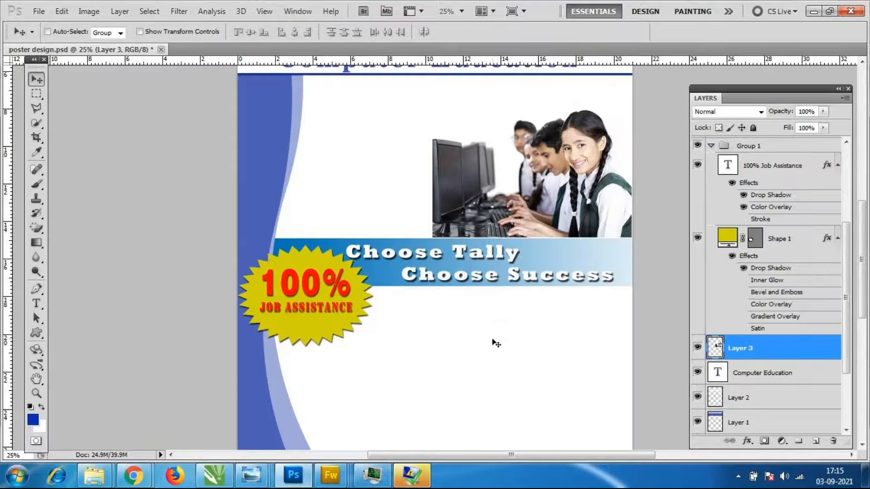
double_click(728, 165)
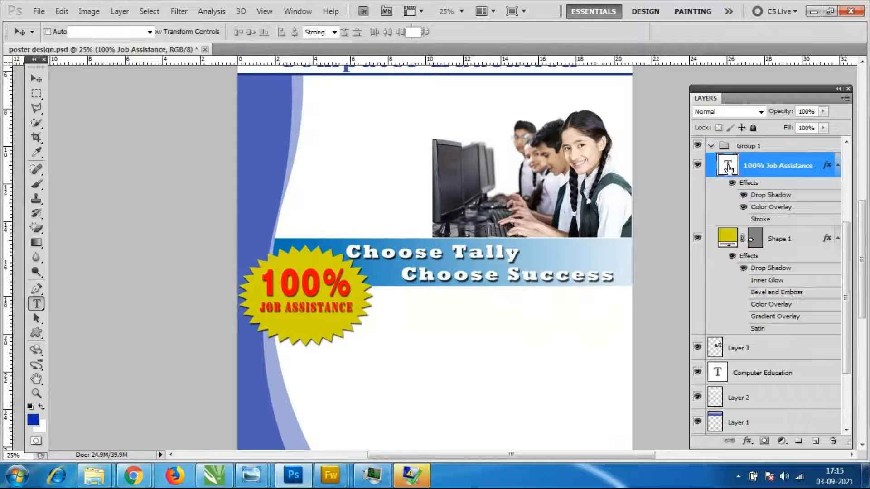
triple_click(343, 313)
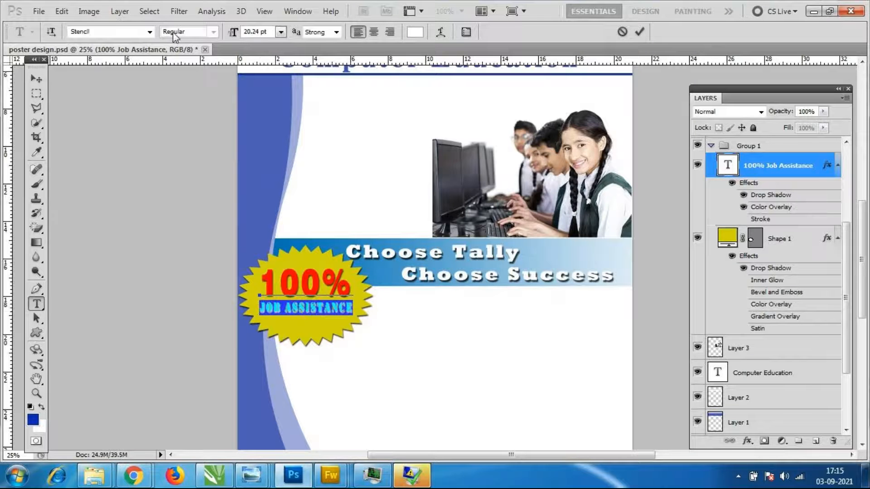
click(150, 32)
click(218, 114)
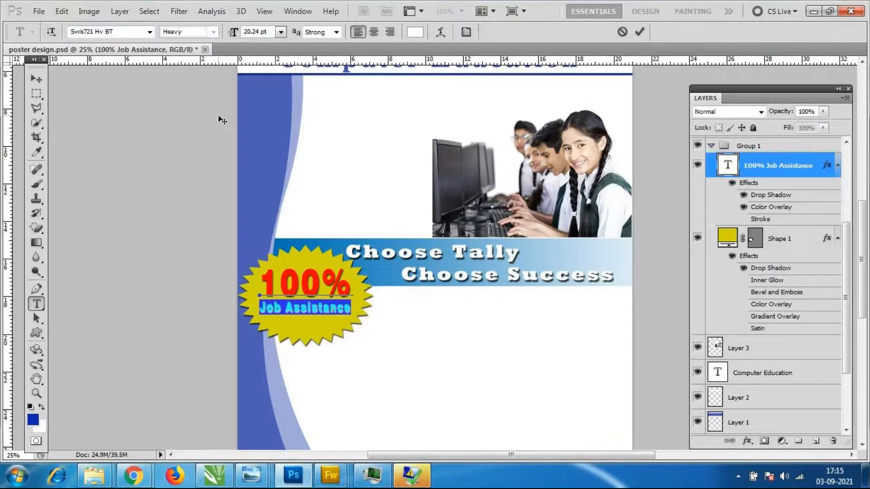
click(150, 32)
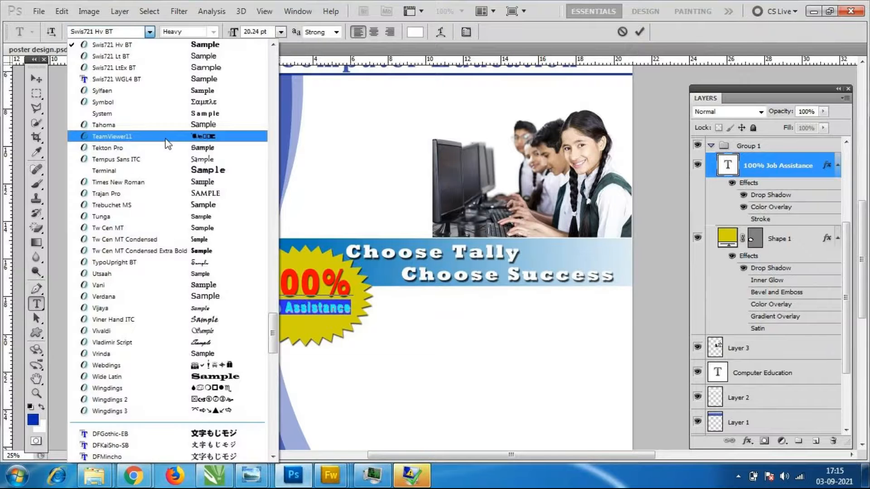
scroll(233, 164, up, 10)
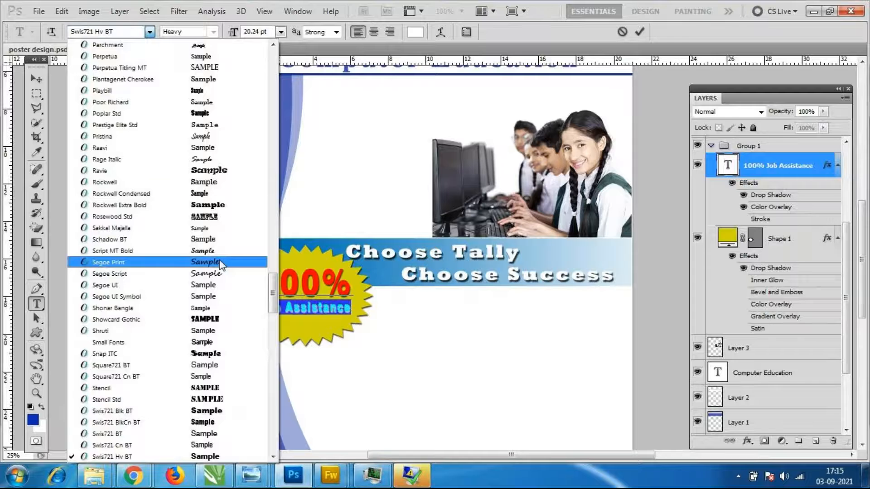
click(213, 137)
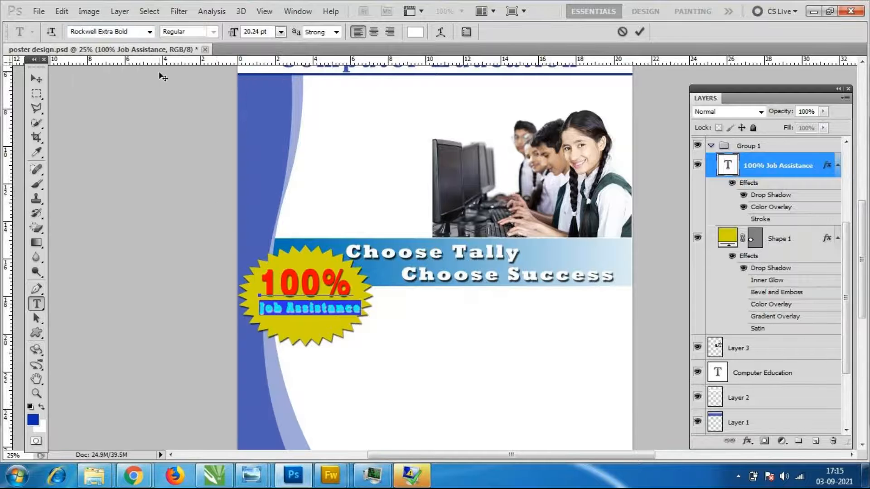
Set the badge's "Job Assistance" line in News701 BT Italic and commit the text edit.
click(150, 32)
scroll(235, 143, up, 9)
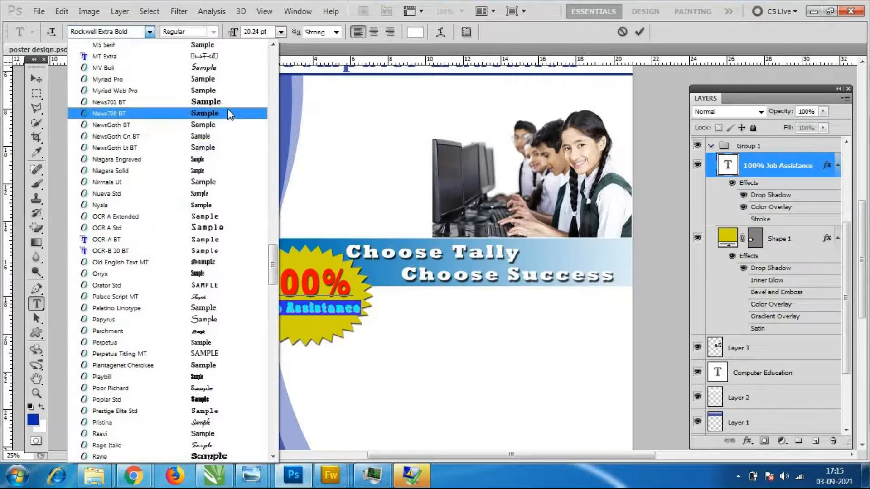
scroll(227, 108, up, 3)
click(222, 138)
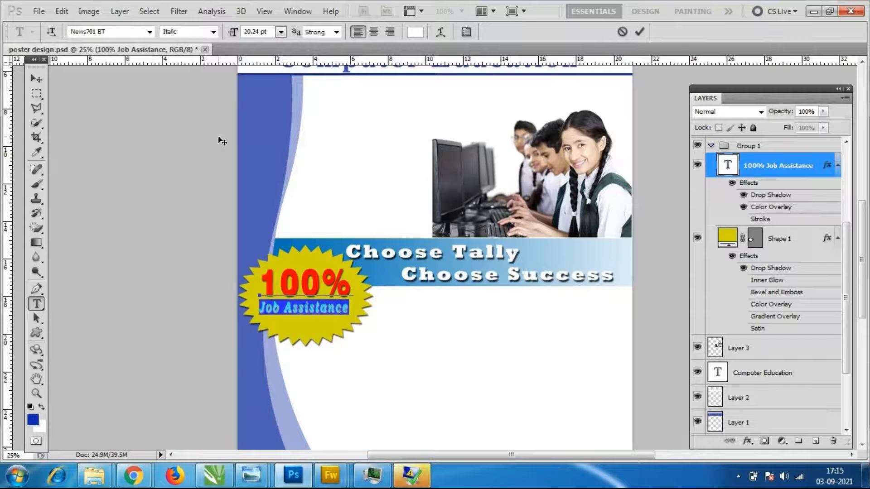
click(36, 80)
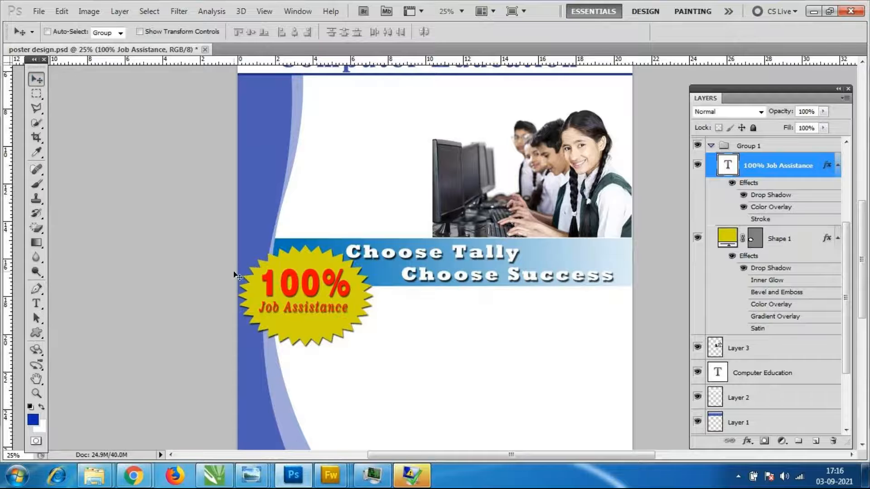
Reselect only the "Job Assistance" line in the badge text and change its font to Microsoft Sans Serif.
double_click(728, 167)
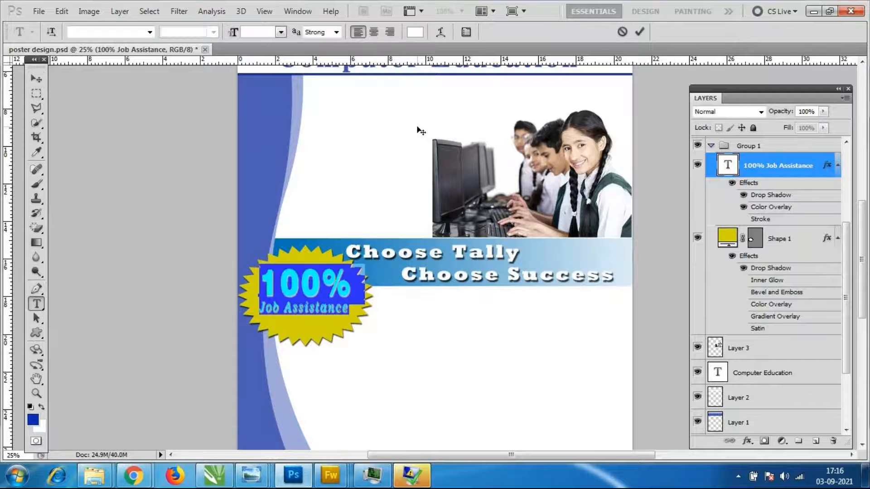
drag(350, 308, 259, 309)
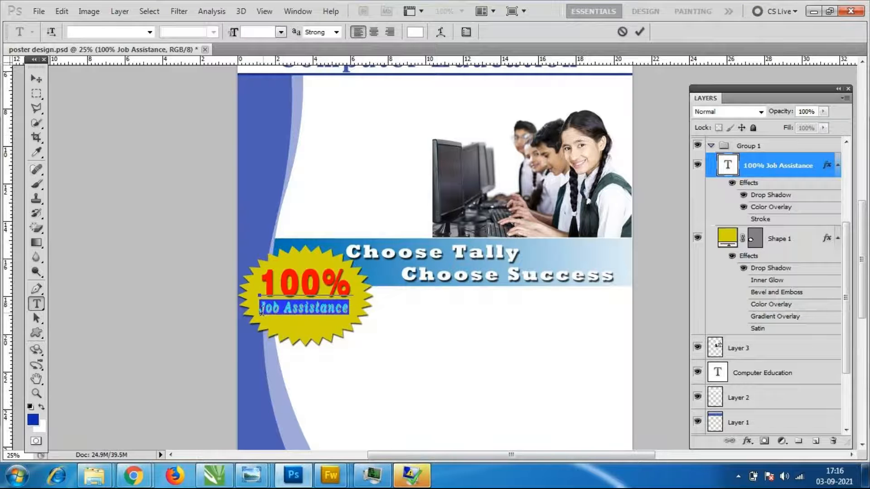
click(150, 31)
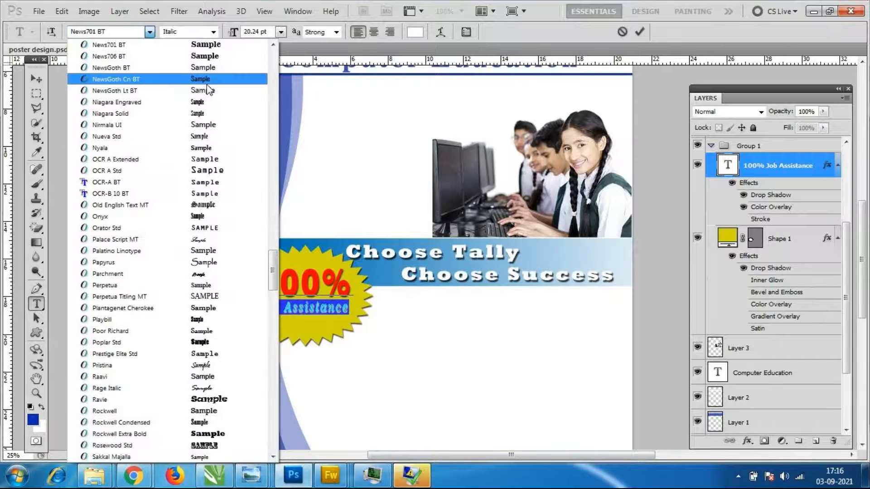
click(202, 45)
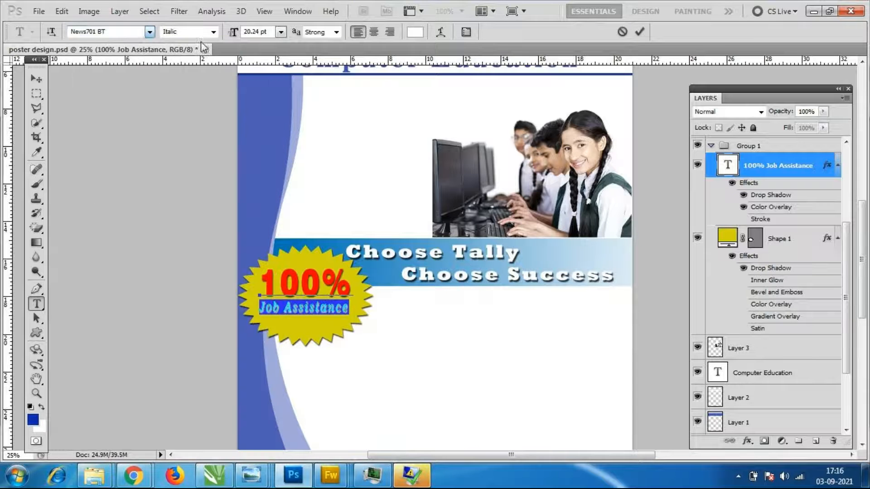
click(149, 33)
scroll(232, 161, up, 4)
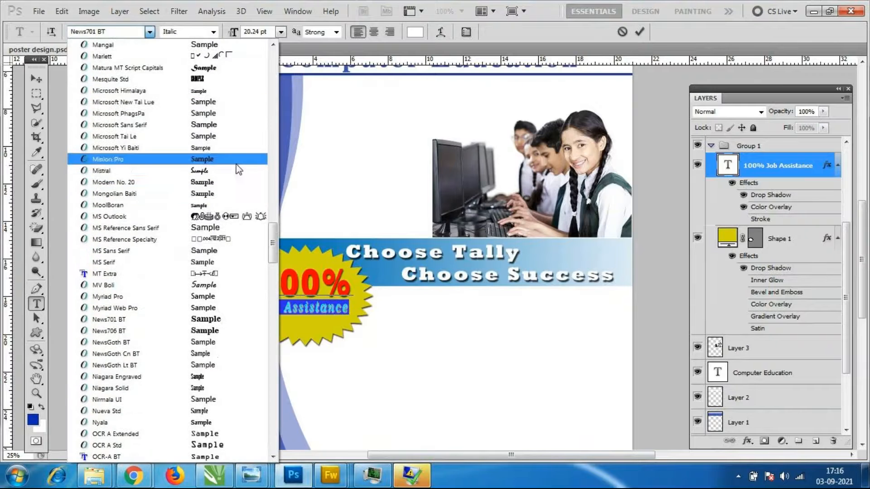
click(233, 123)
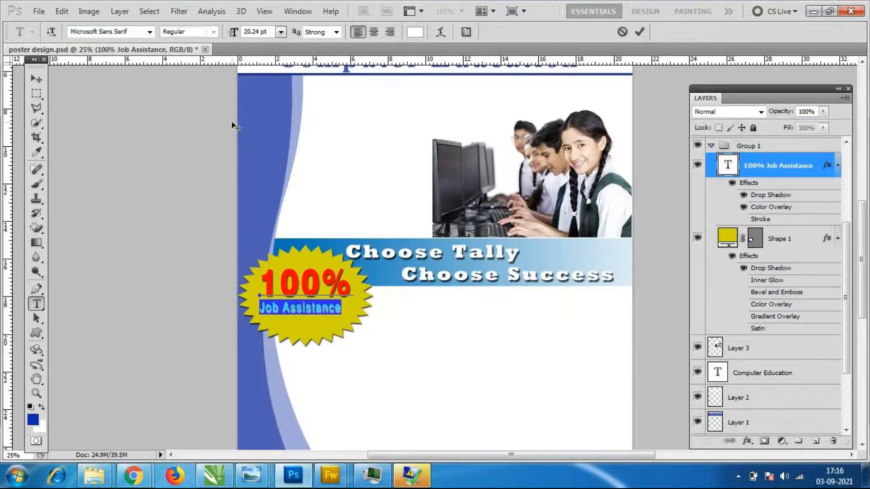
Try Lucida Handwriting as the font of the badge's "Job Assistance" line.
click(150, 32)
scroll(245, 202, up, 4)
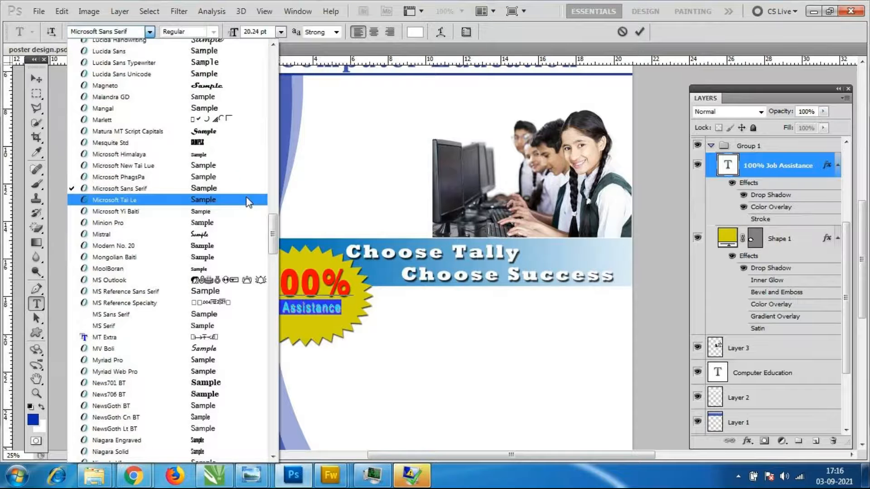
scroll(246, 202, up, 1)
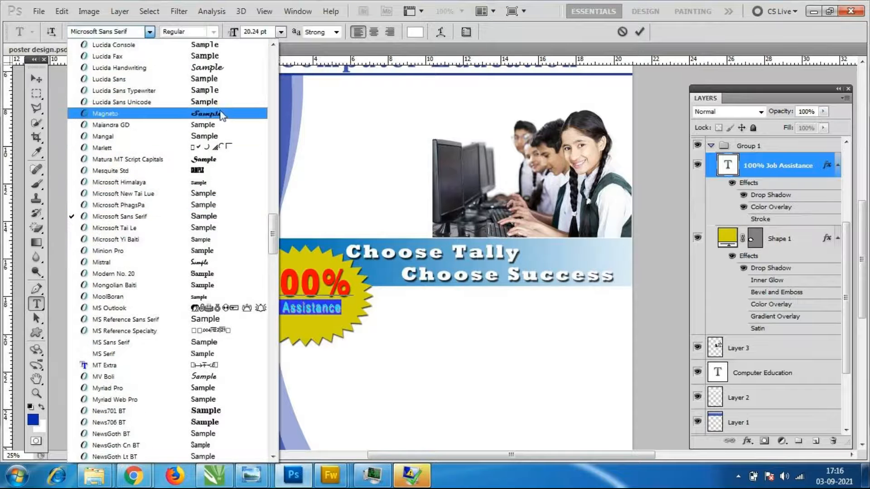
scroll(222, 113, up, 1)
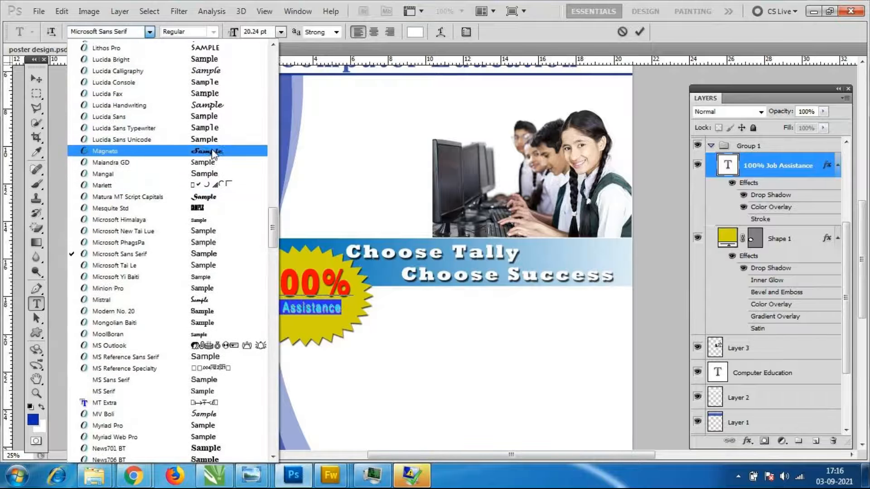
scroll(214, 154, up, 1)
click(229, 138)
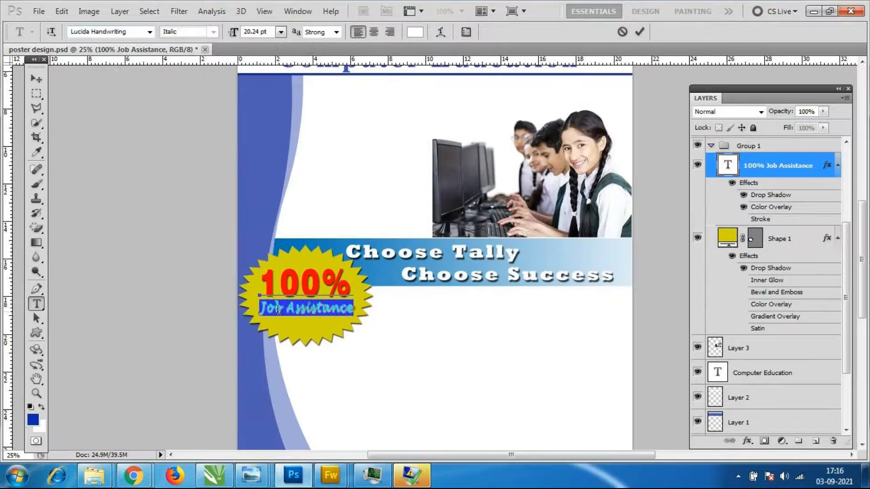
key(ctrl)
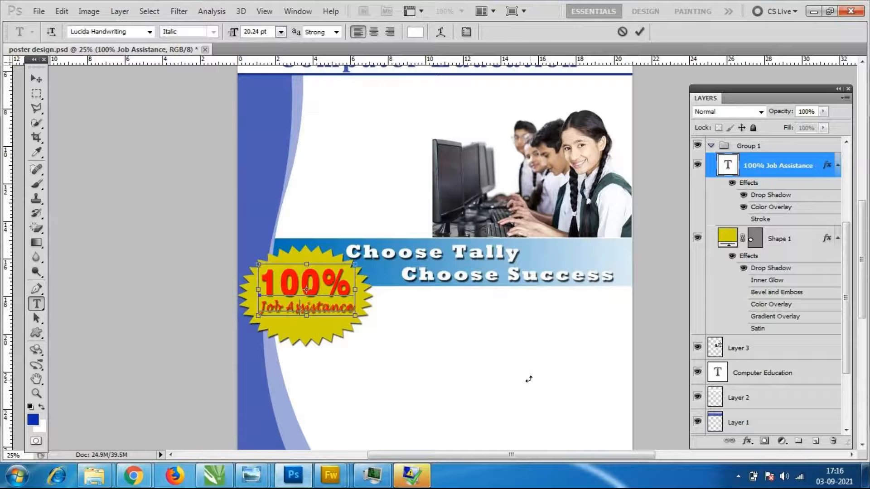
Set the badge's "Job Assistance" line in Humnst777 Blk BT, indent it with a leading space and commit the text edit.
click(150, 32)
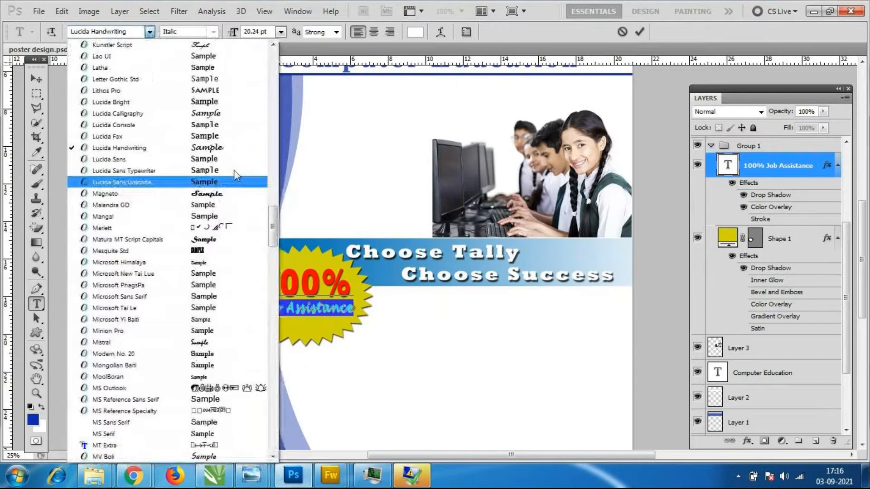
scroll(234, 170, up, 8)
click(227, 91)
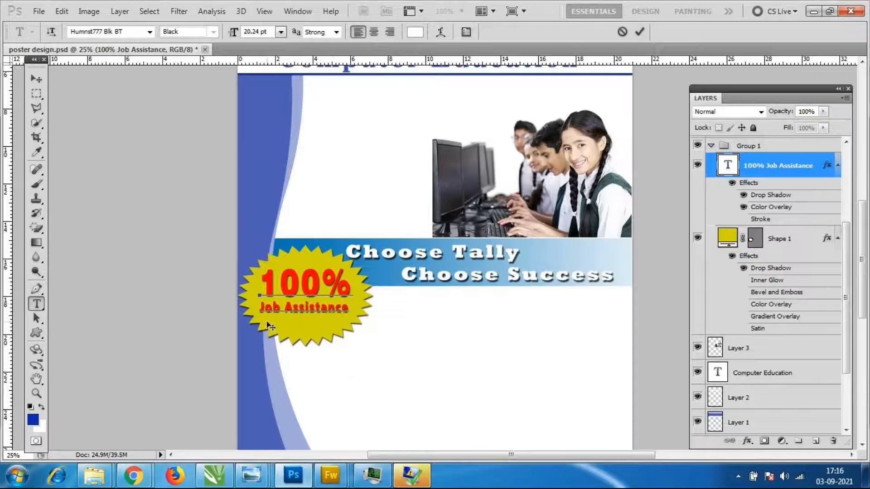
click(258, 308)
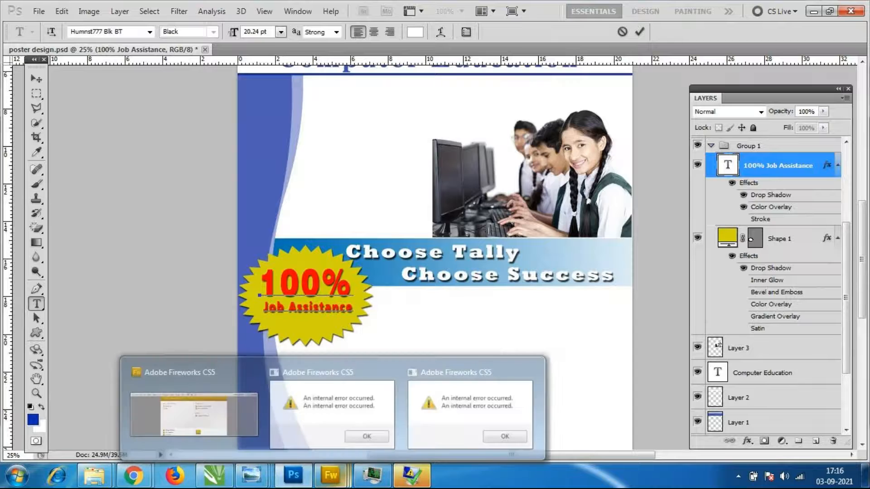
click(31, 80)
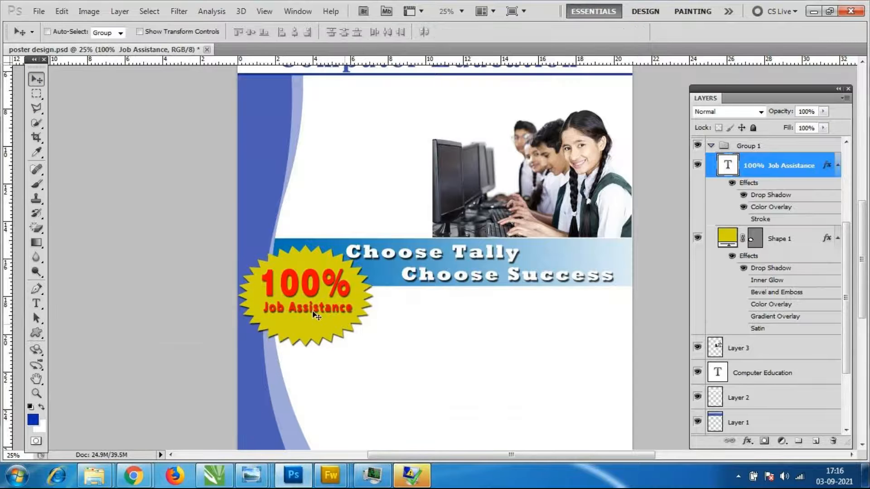
Nudge the badge text slightly down within the starburst and collapse Group 1.
key(Down)
key(Down)
key(Down)
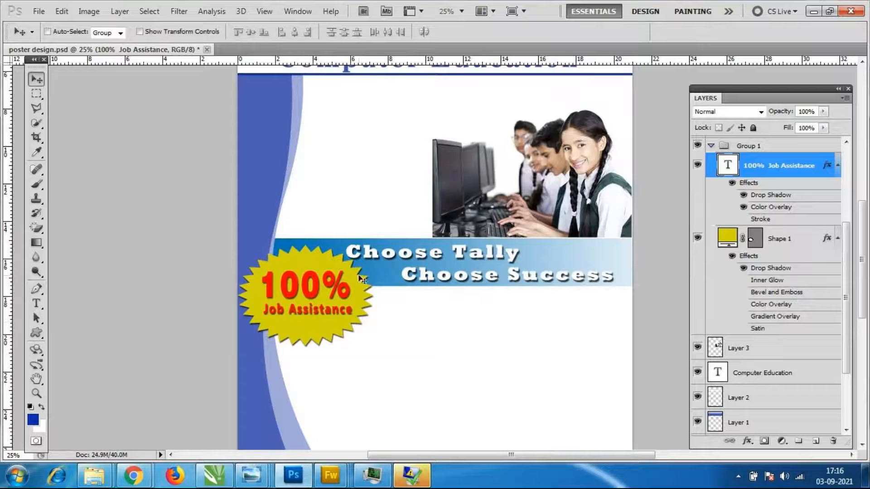
click(711, 147)
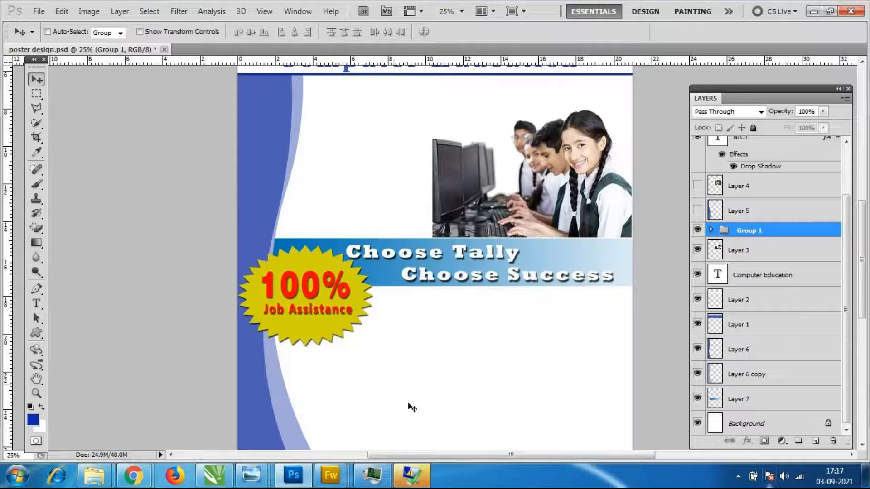
Add the two-line text "Master Diploma in Multimedia" / "and Animation" in the white area below the "Choose Success" banner.
scroll(489, 255, down, 2)
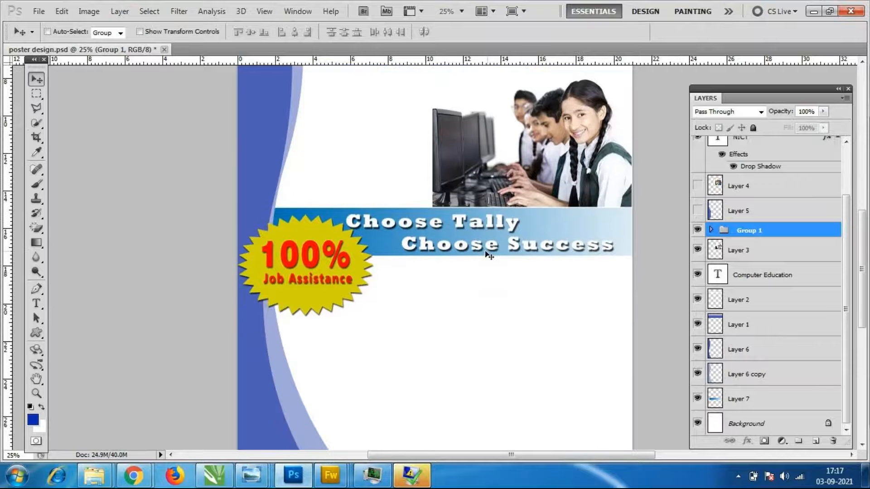
scroll(489, 255, down, 4)
scroll(499, 262, up, 10)
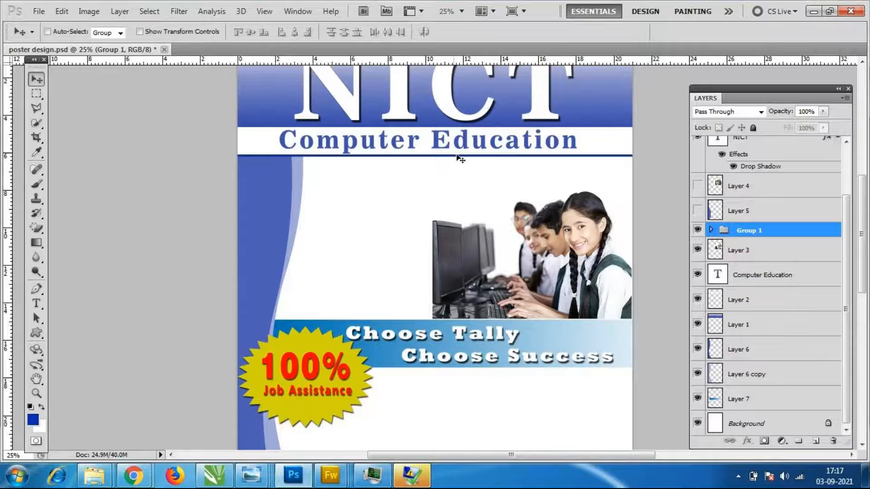
scroll(467, 276, down, 5)
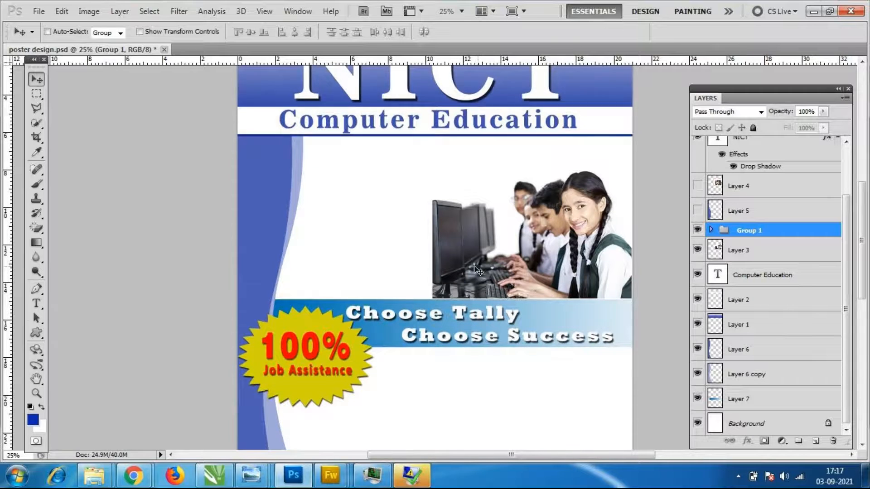
scroll(406, 267, down, 3)
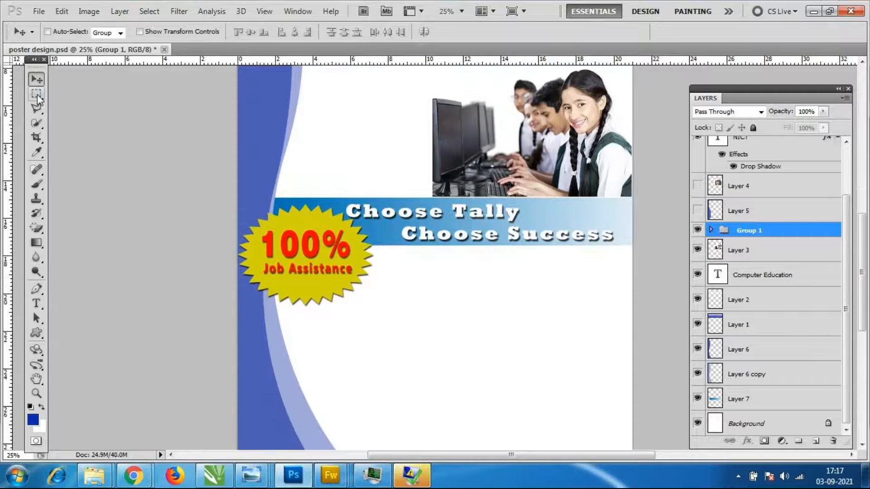
click(36, 303)
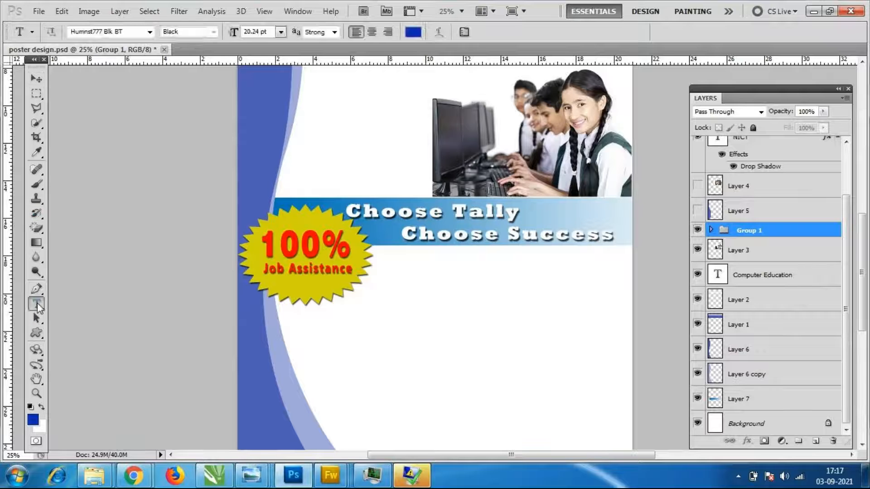
click(401, 277)
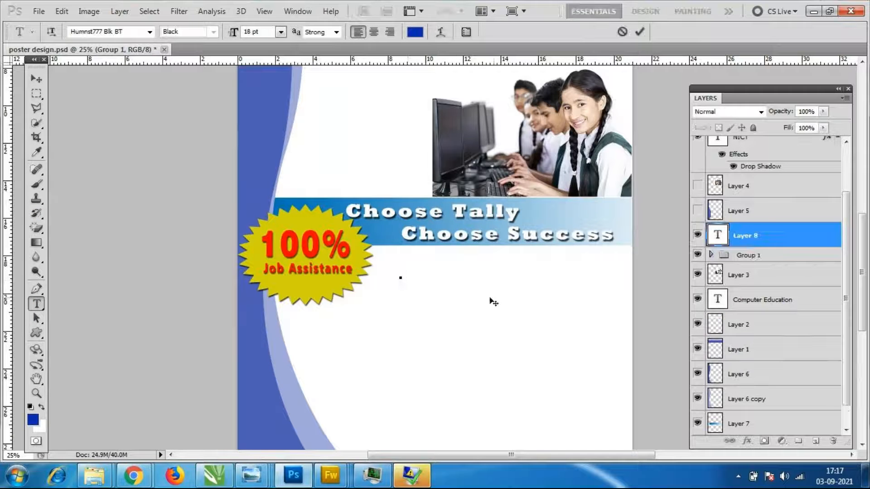
text(Master Dip)
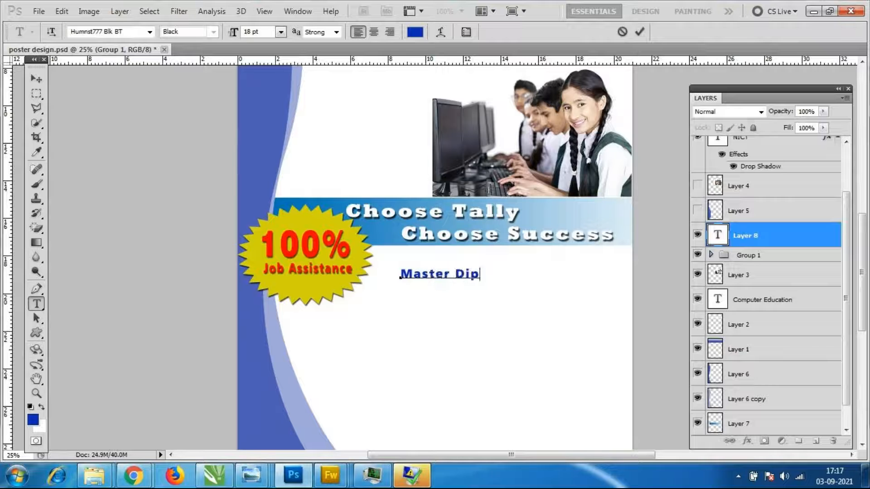
text(loma i)
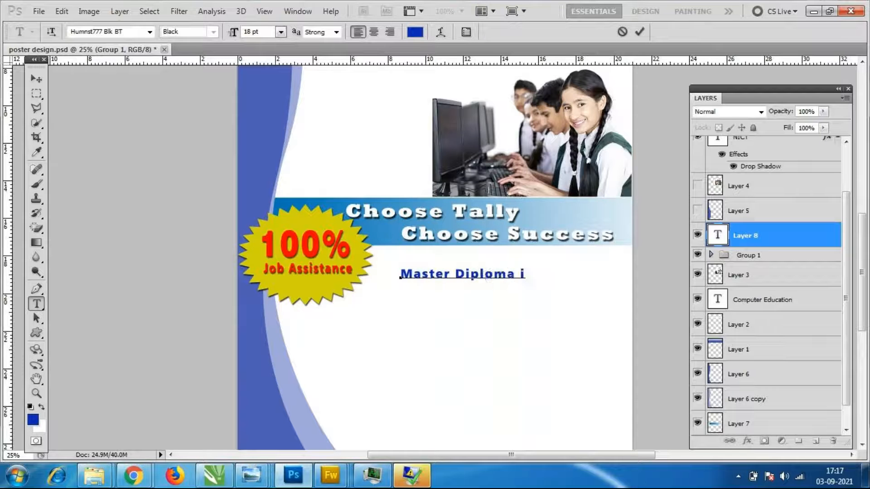
text(n Mult imedia)
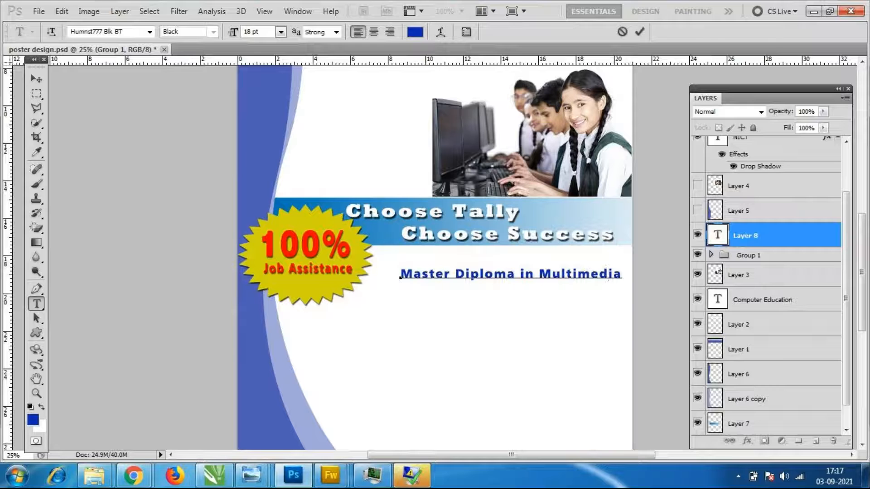
key(Return)
text(and Animat)
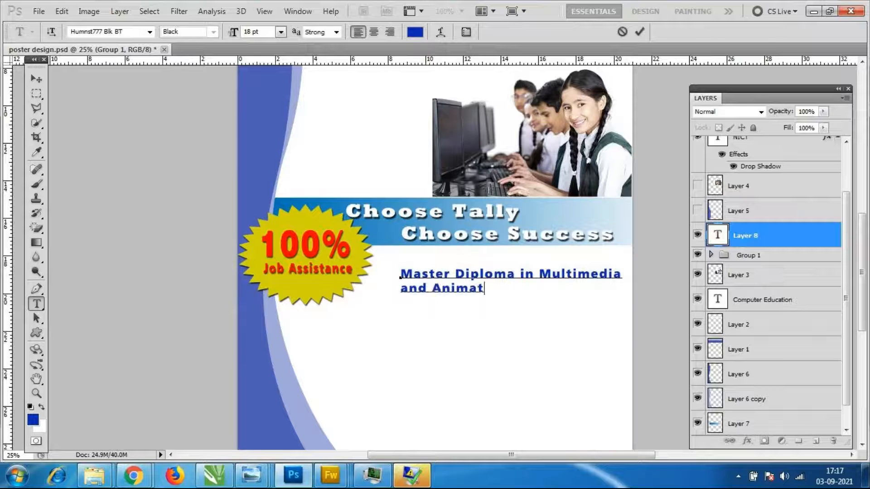
text(ion)
Break the course text before "Multimedia" so it runs over three lines, and move it right beneath the banner.
click(538, 274)
key(Return)
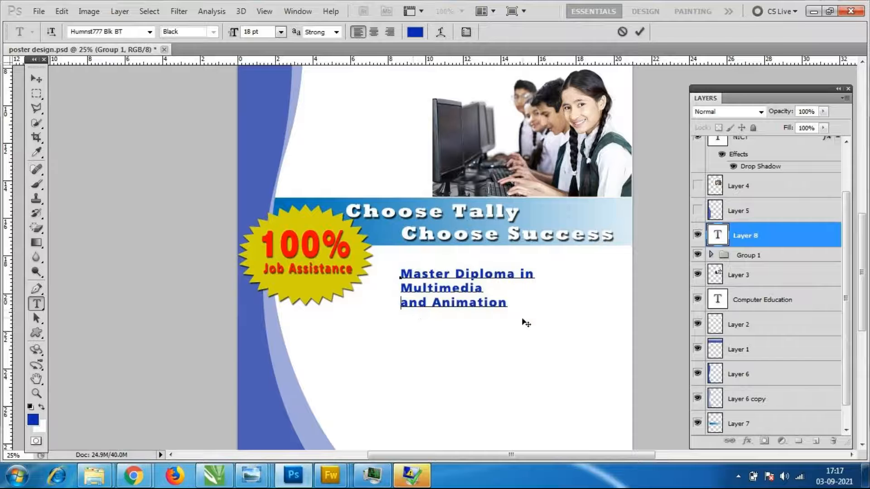
key(BackSpace)
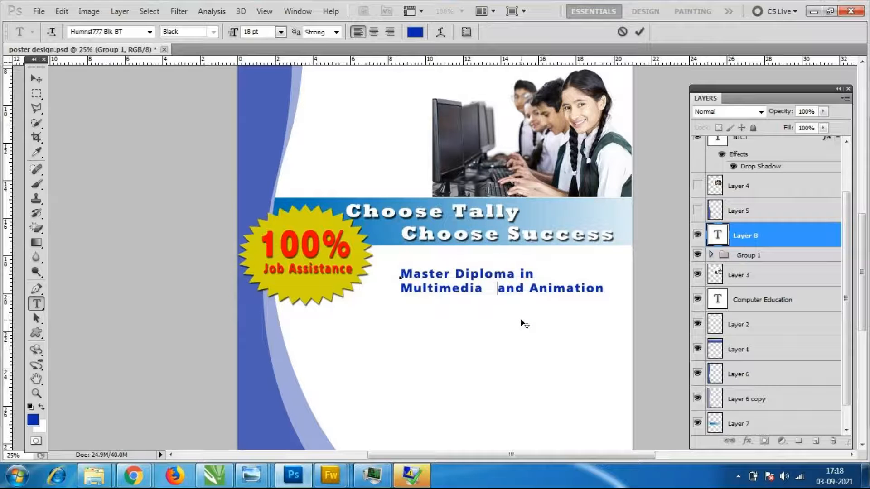
key(Return)
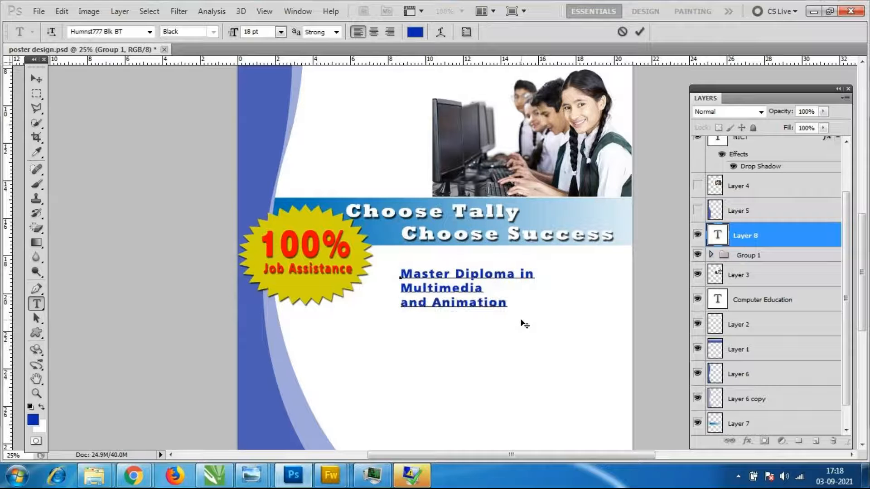
click(36, 79)
drag(473, 280, 512, 276)
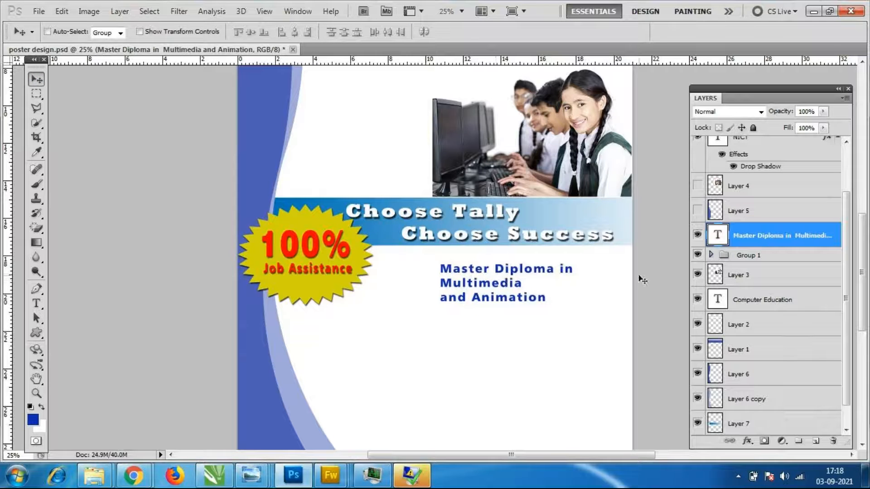
Change the font of the whole "Master Diploma in Multimedia and Animation" text to Geometr415 Blk BT.
double_click(717, 235)
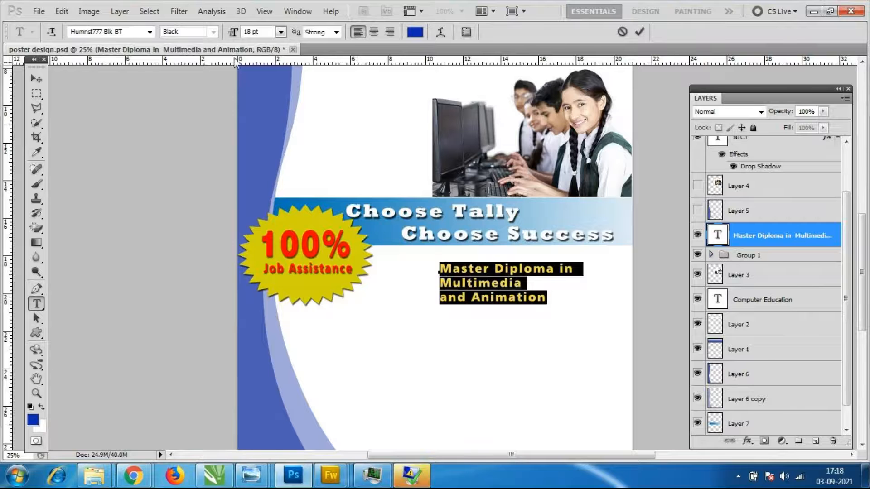
click(150, 31)
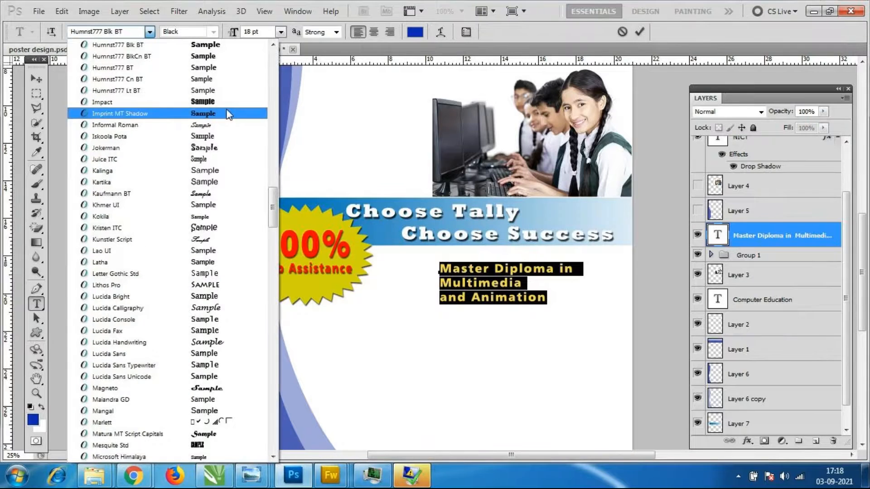
scroll(226, 135, up, 11)
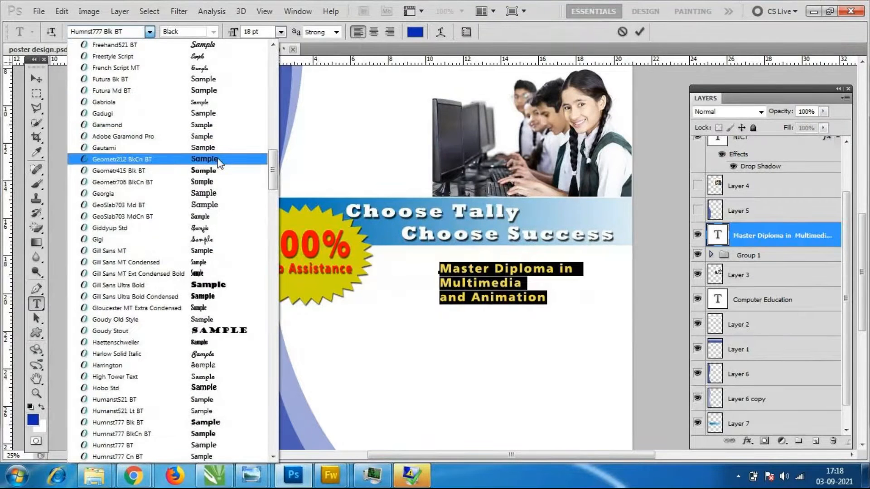
click(218, 169)
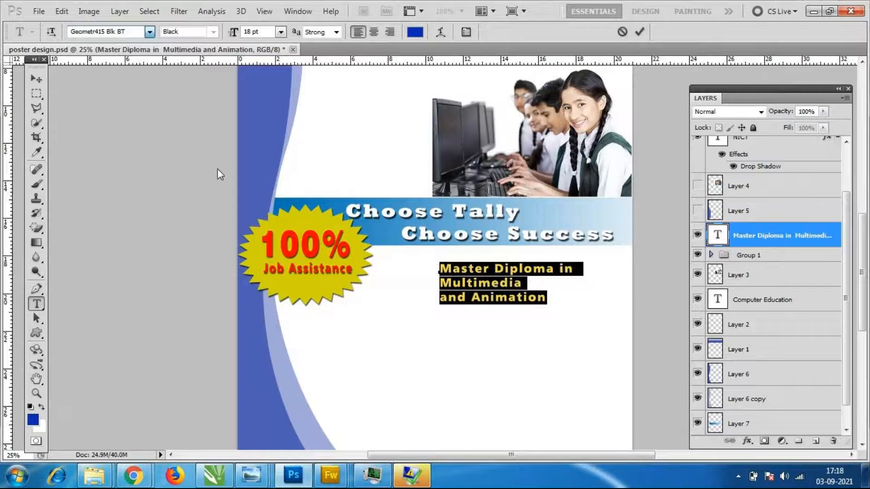
click(31, 81)
Scale the course text proportionally to about 141% and move it right, under the right part of the banner.
key(ctrl+t)
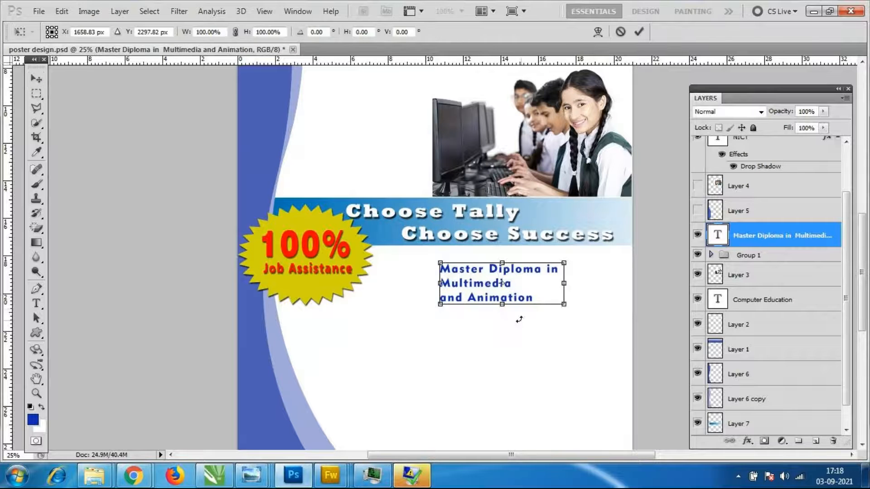
drag(563, 304, 589, 324)
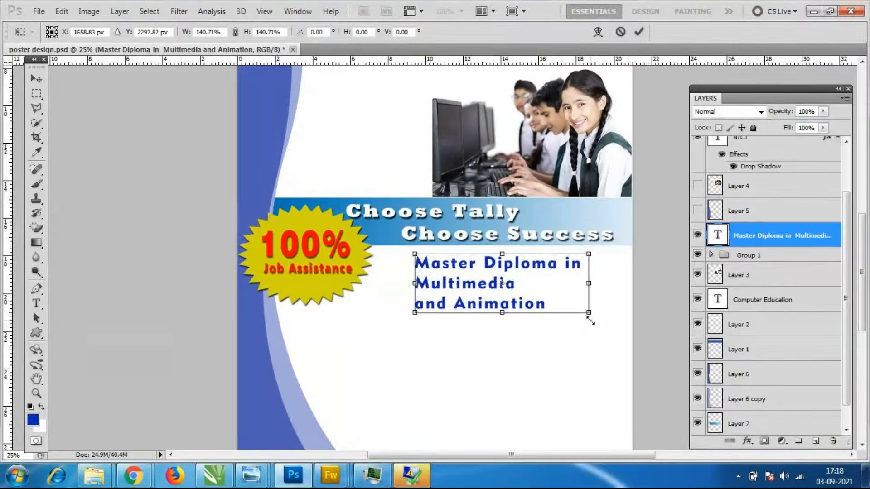
drag(506, 274, 537, 276)
key(Return)
scroll(537, 299, up, 5)
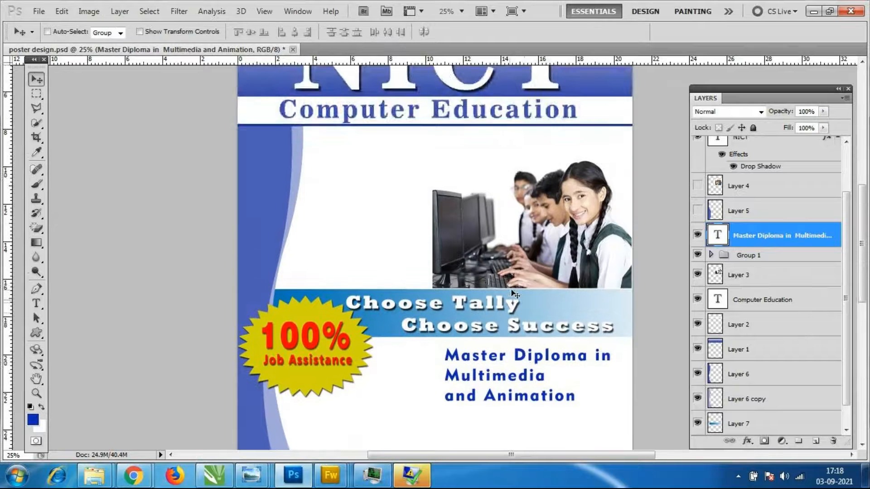
scroll(433, 255, up, 1)
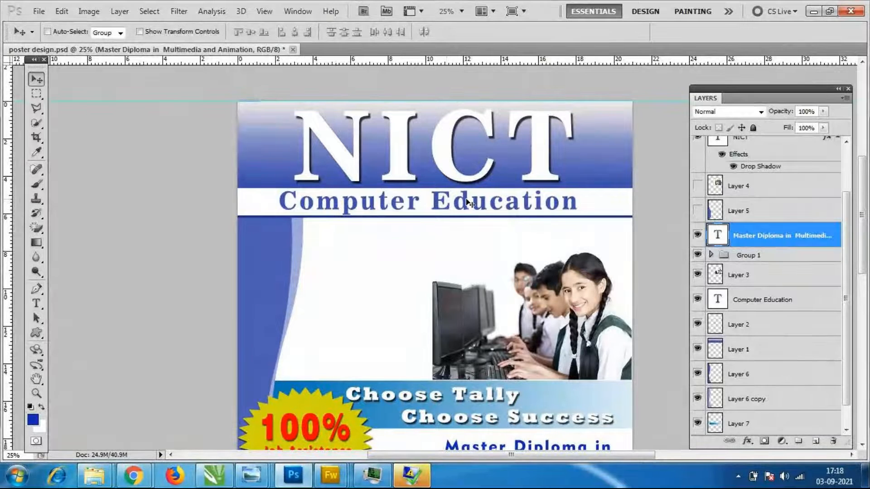
scroll(532, 195, up, 1)
scroll(705, 275, up, 3)
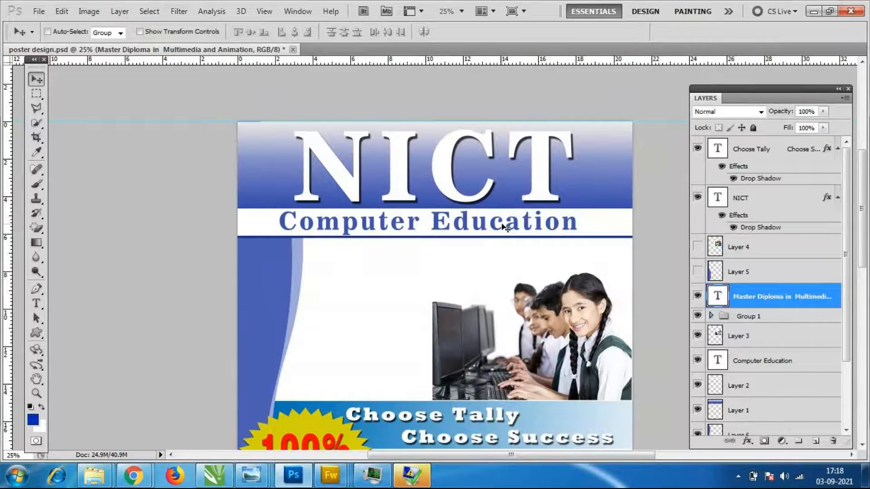
scroll(501, 218, up, 1)
scroll(499, 213, up, 1)
scroll(502, 219, down, 3)
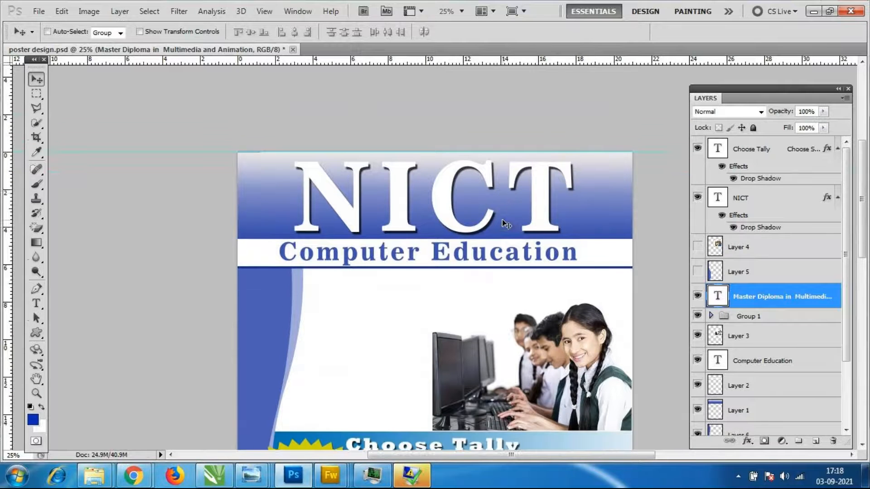
Slightly reduce the height of the "Computer Education" text below the NICT heading.
scroll(502, 219, down, 3)
scroll(501, 220, down, 3)
scroll(499, 221, up, 6)
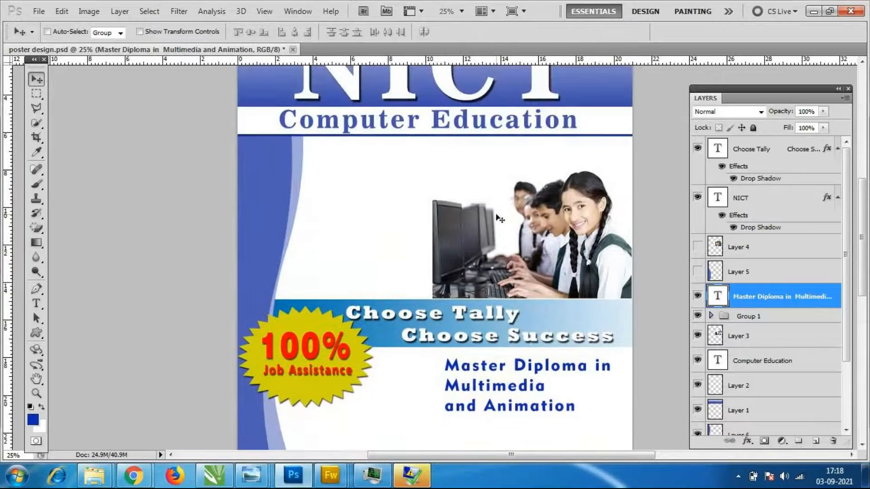
scroll(781, 392, down, 3)
scroll(791, 342, up, 2)
scroll(791, 342, down, 2)
click(783, 275)
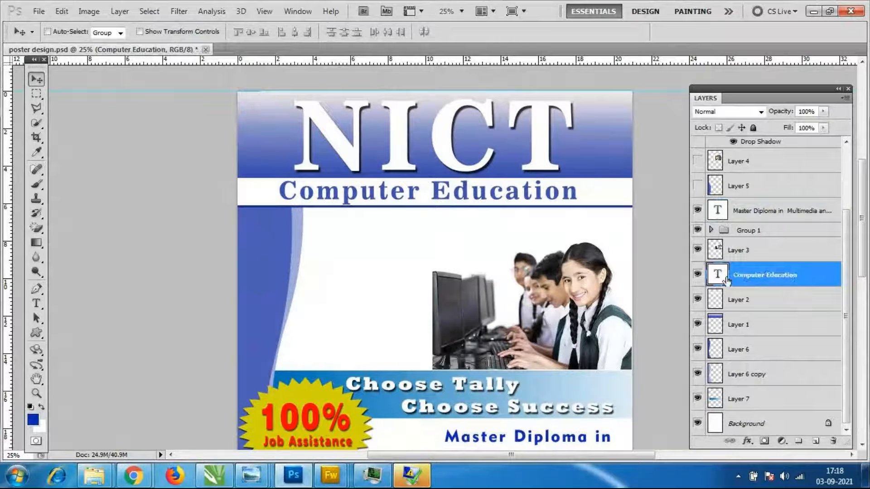
key(ctrl+t)
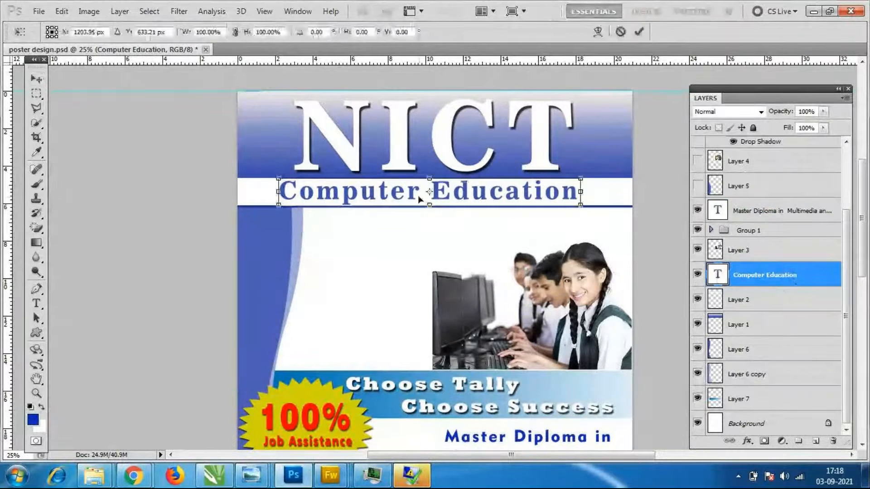
drag(429, 204, 430, 200)
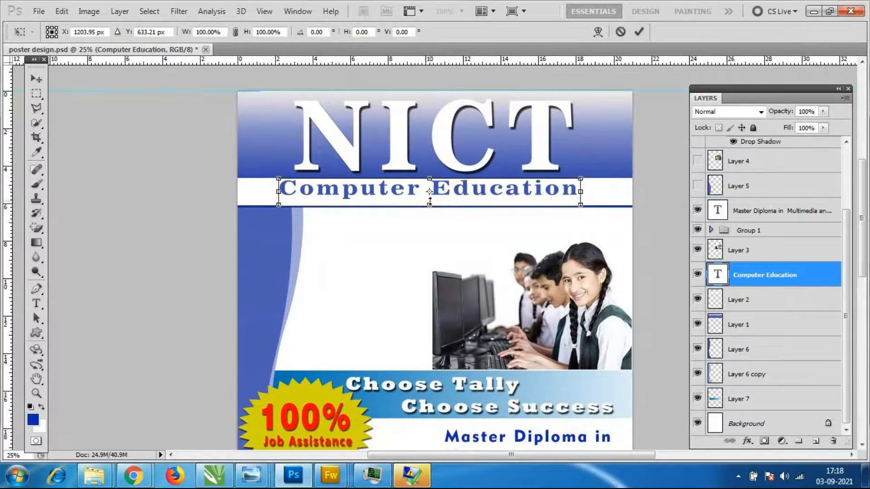
key(Return)
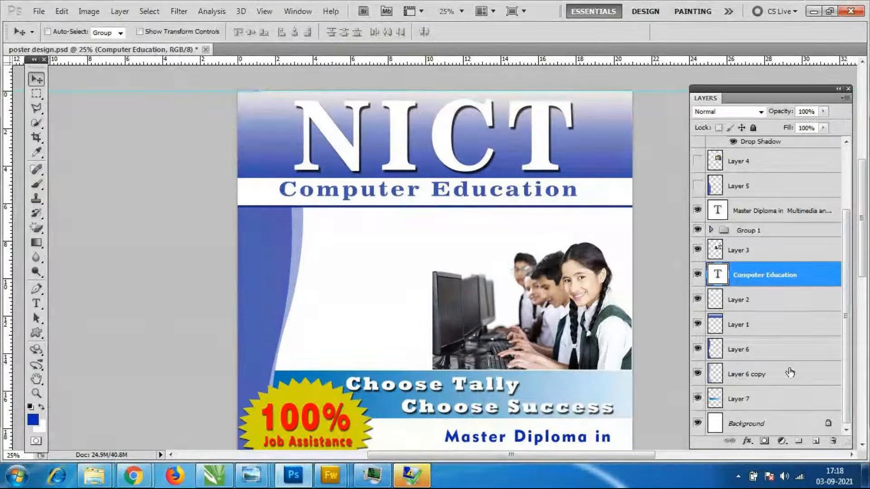
Nudge the "Computer Education" text slightly down within its white strip.
click(761, 311)
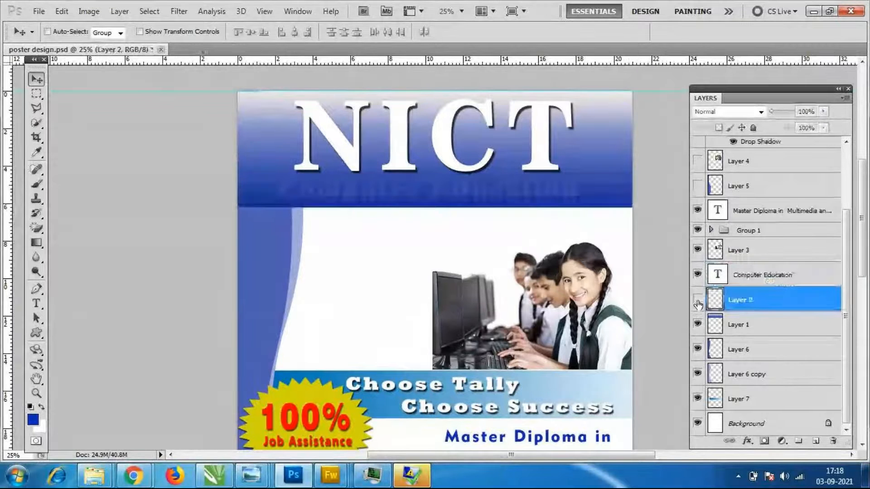
key(ctrl+minus)
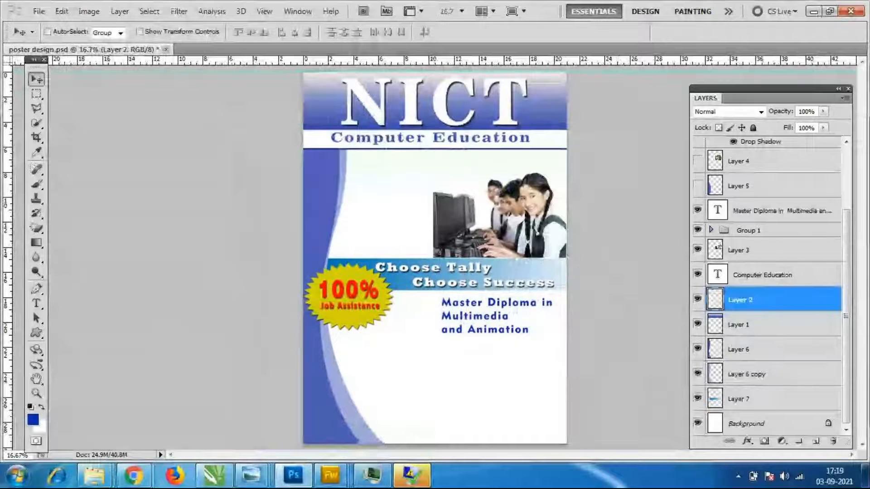
key(alt+bracketright)
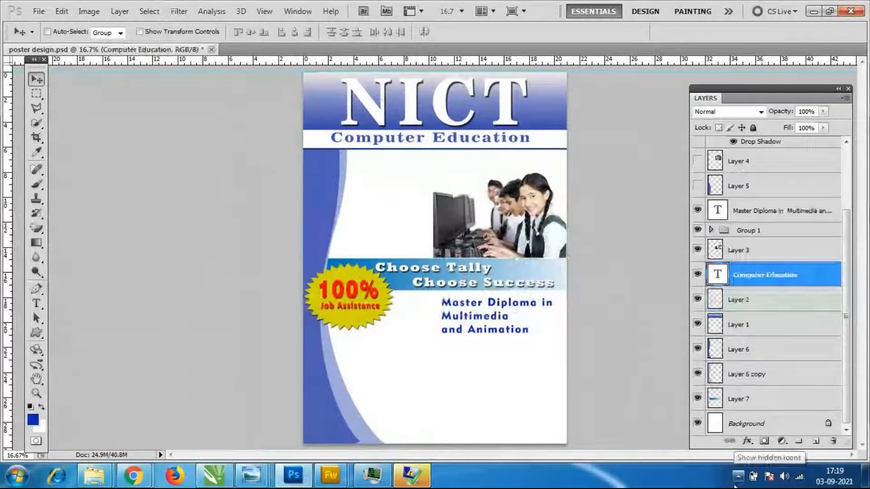
key(shift+Down)
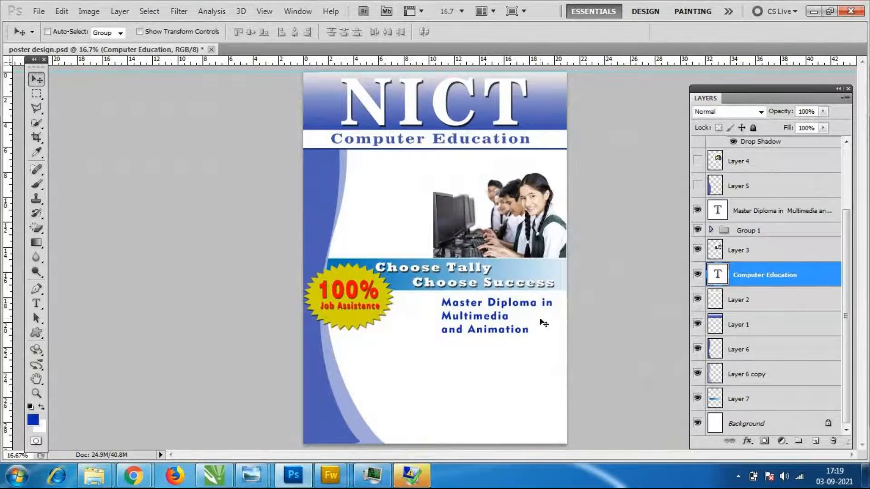
Try the fonts Gill Sans MT, Lucida Handwriting and Gill Sans Ultra Bold on the whole "Master Diploma in Multimedia and Animation" text.
key(ctrl+plus)
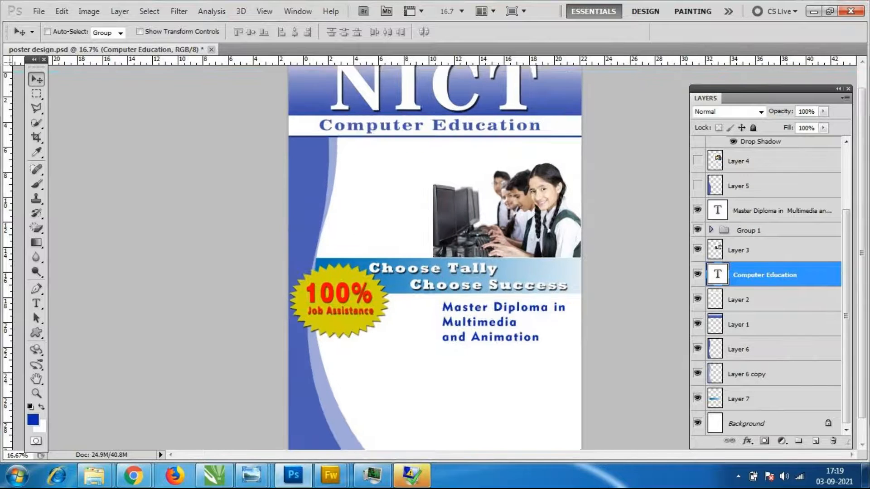
scroll(517, 356, down, 1)
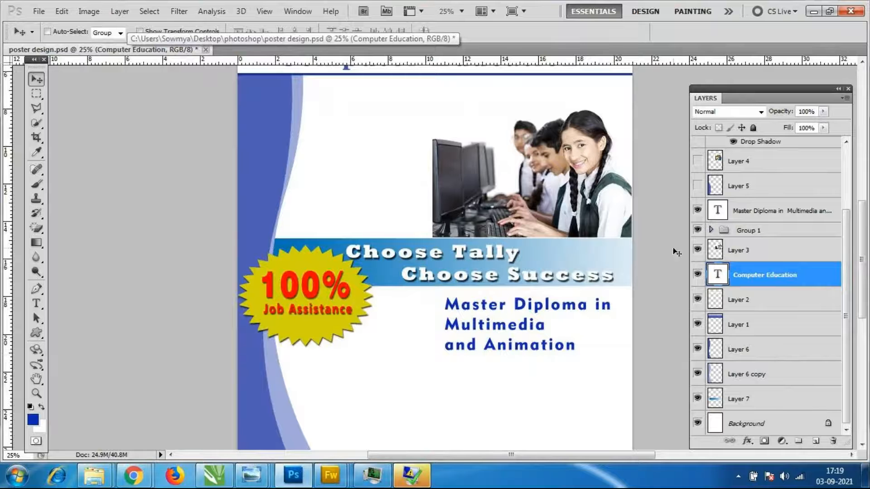
click(778, 219)
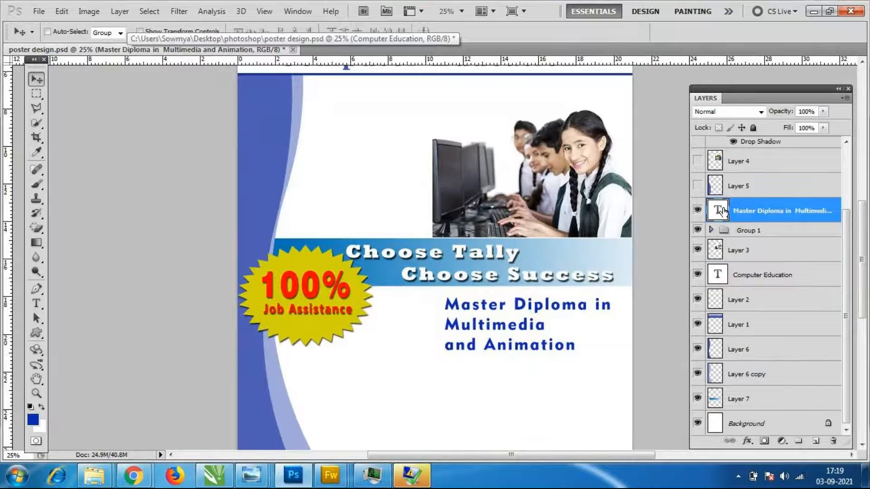
double_click(717, 210)
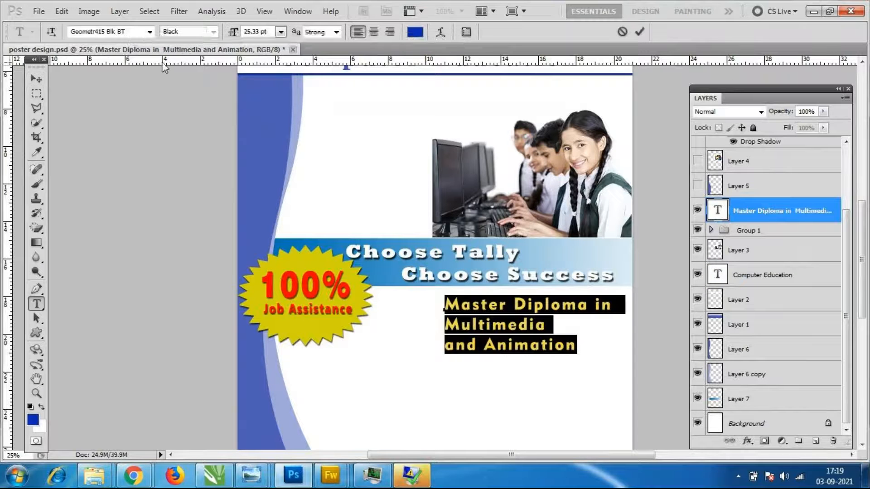
click(150, 31)
click(228, 125)
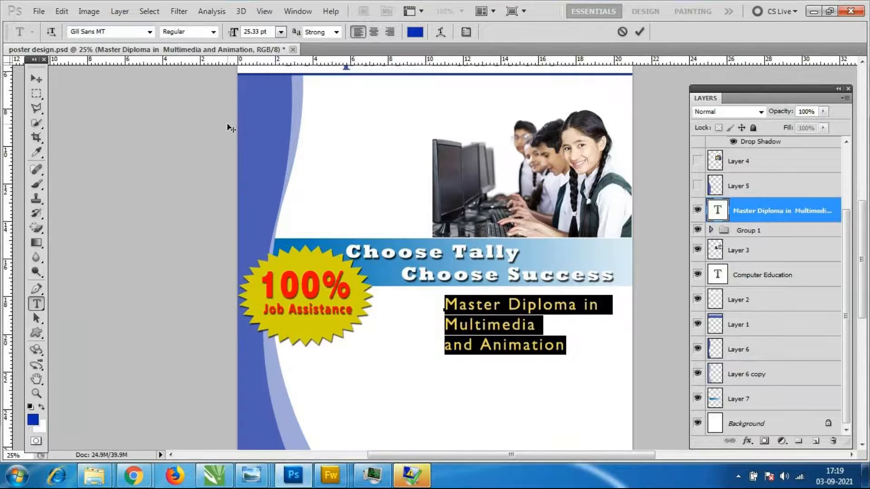
click(150, 32)
scroll(216, 295, down, 3)
scroll(217, 327, down, 1)
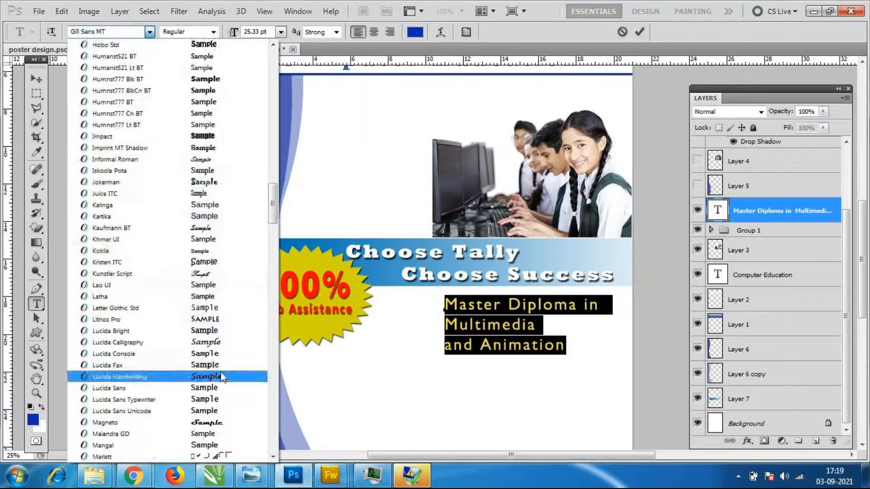
click(220, 376)
click(150, 31)
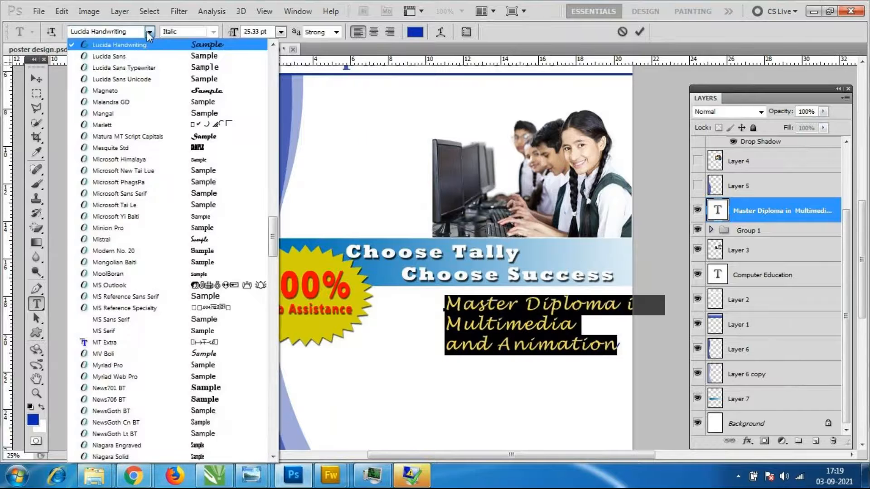
scroll(187, 167, up, 10)
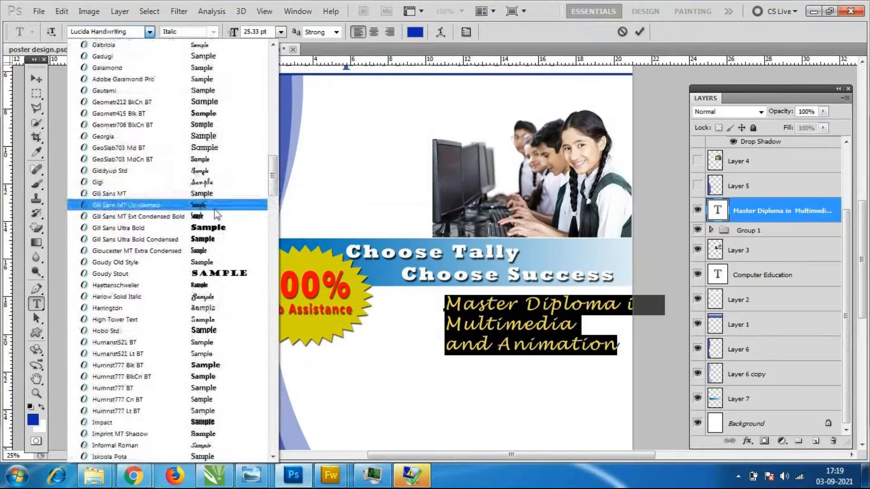
click(219, 227)
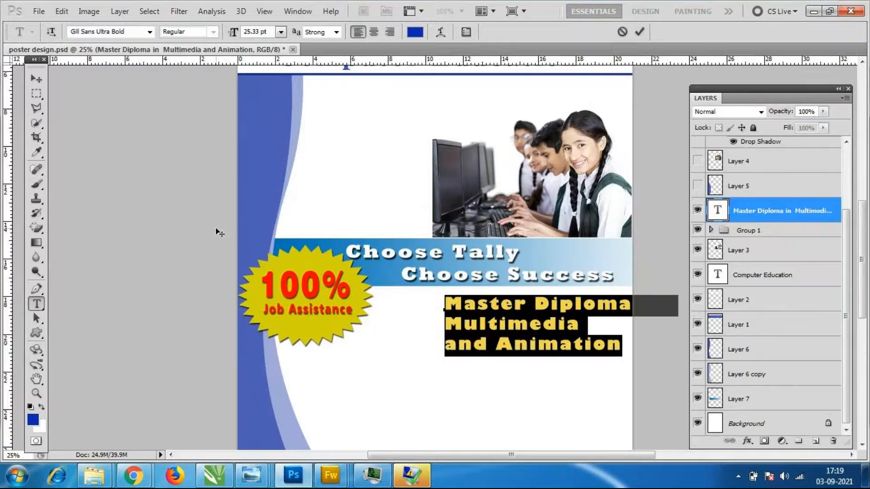
Try the fonts Felix Titling and Franklin Gothic Heavy on the selected course text.
click(151, 34)
scroll(176, 164, up, 3)
scroll(202, 262, up, 10)
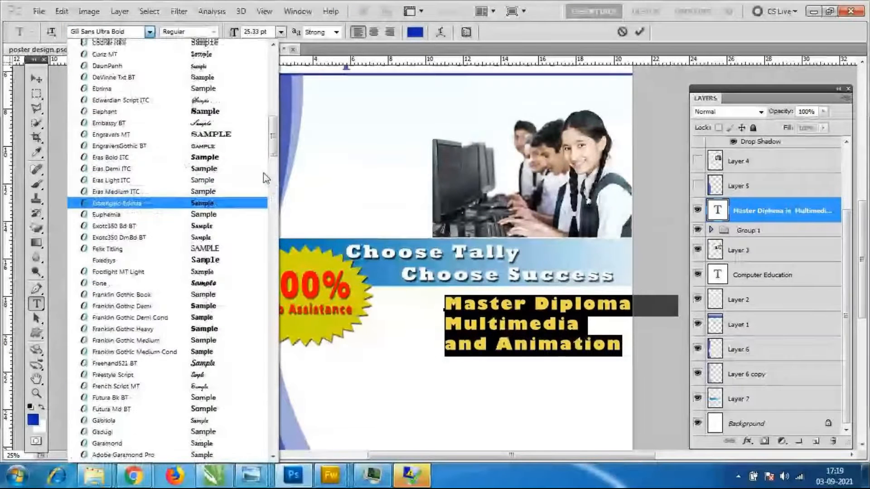
click(229, 307)
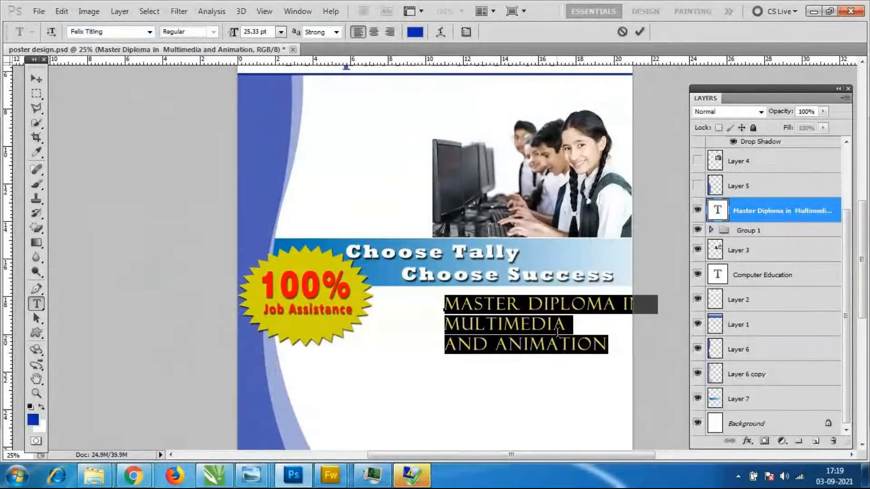
click(150, 33)
click(211, 302)
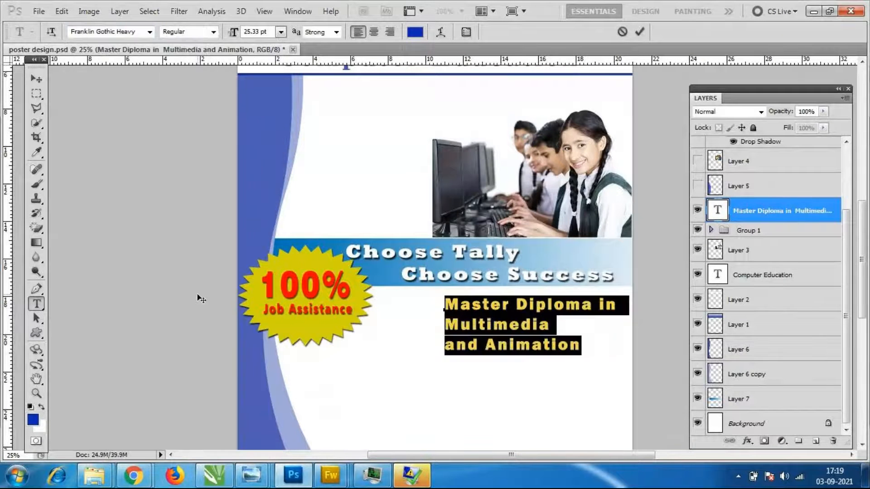
Set the course text's font to Copperplate Gothic Bold.
click(149, 36)
scroll(189, 213, up, 10)
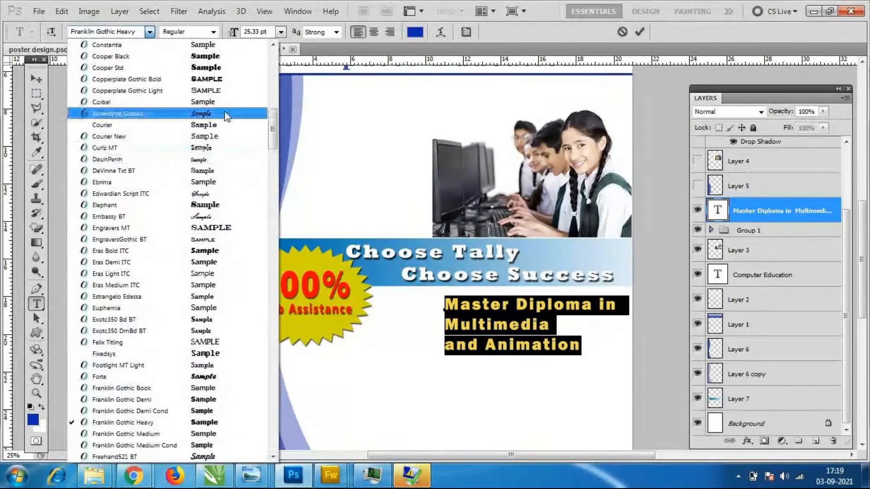
click(219, 81)
click(36, 79)
Scale the course text proportionally to about 88% and place it beneath the right part of the "Choose Success" banner.
drag(572, 314, 540, 312)
key(ctrl+t)
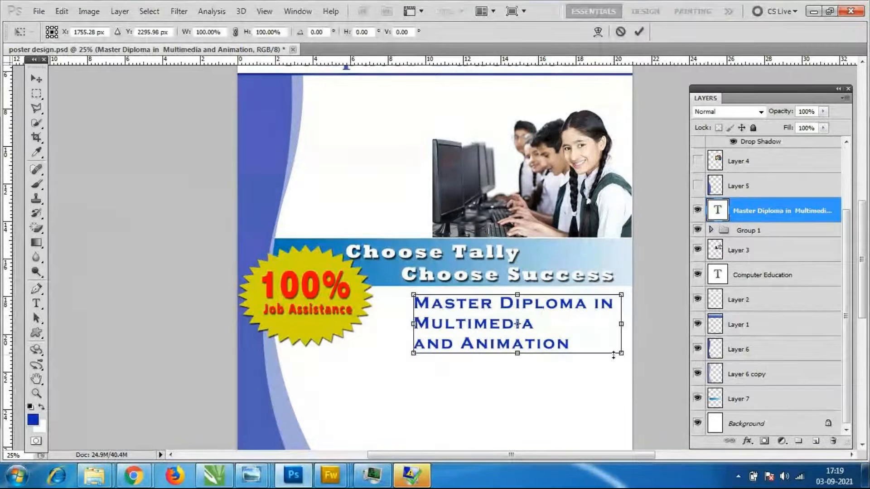
drag(620, 353, 597, 347)
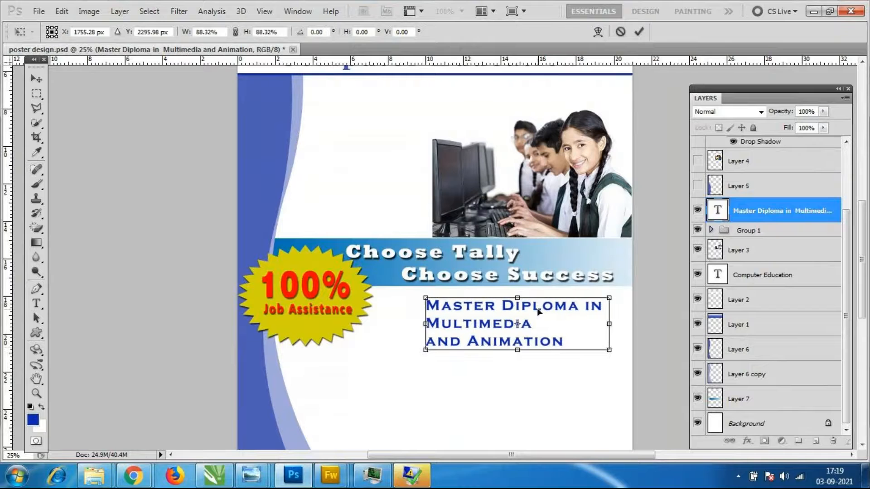
drag(540, 306, 554, 312)
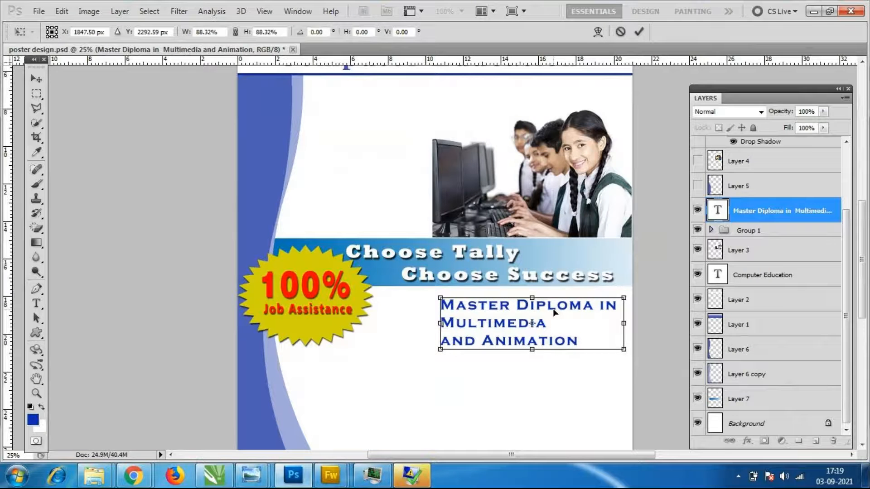
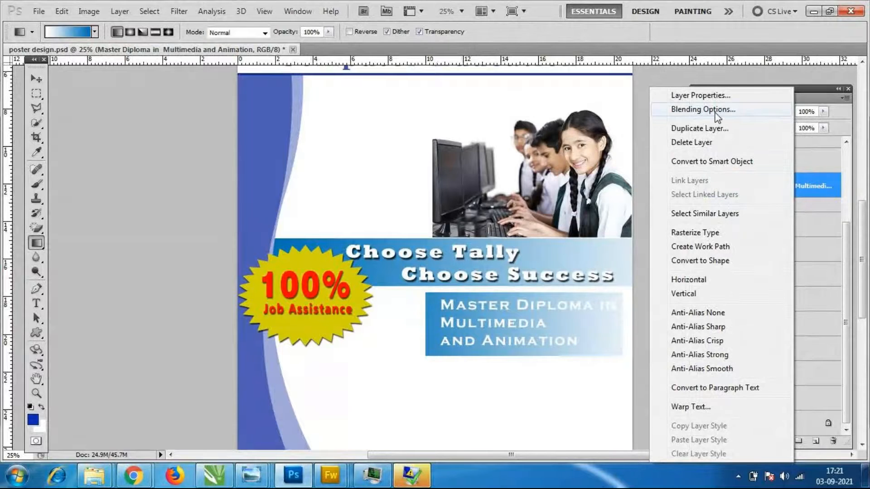
Add a drop shadow with a distance of 10 px to the "Master Diploma in Multimedia and Animation" text.
click(716, 113)
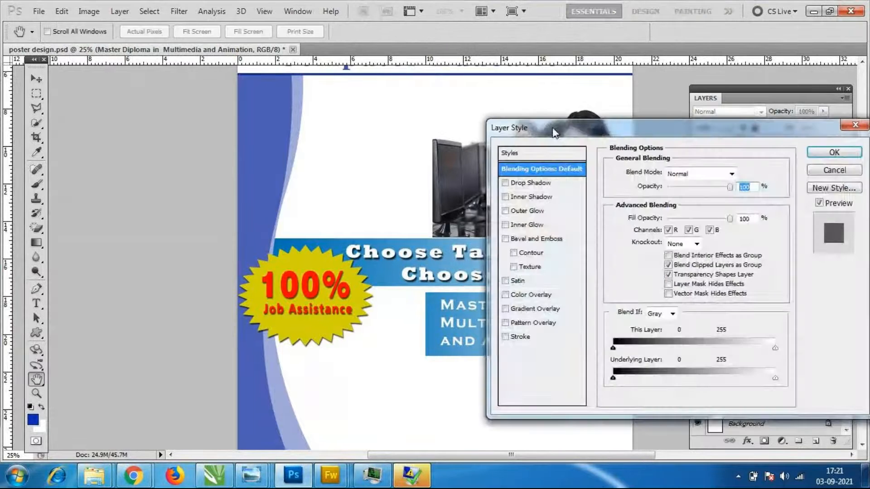
drag(629, 102, 685, 78)
click(659, 141)
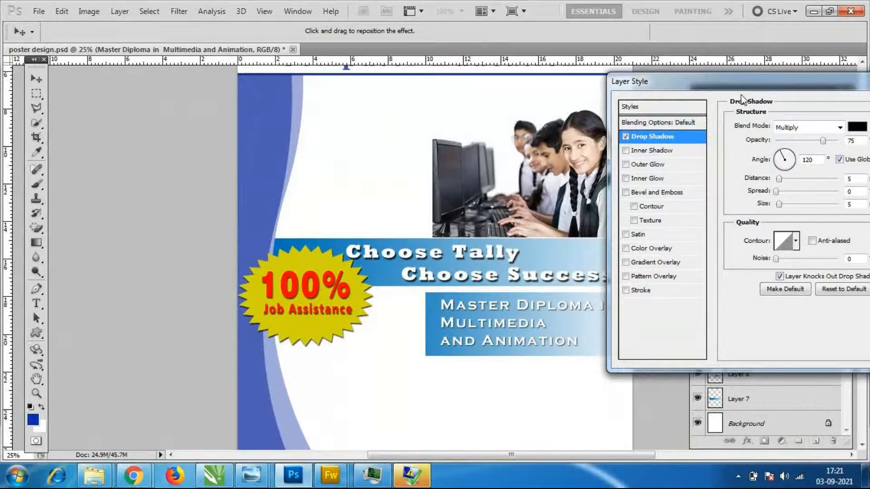
drag(746, 92, 720, 91)
drag(759, 178, 756, 177)
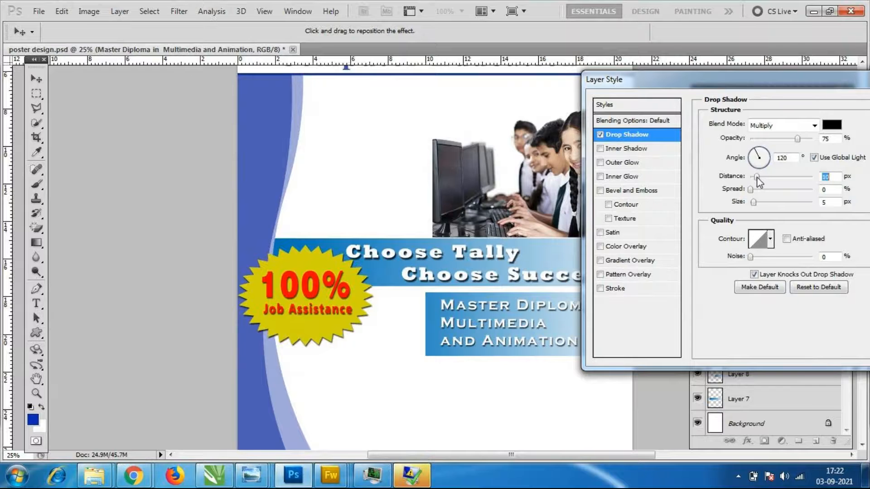
drag(773, 91, 510, 102)
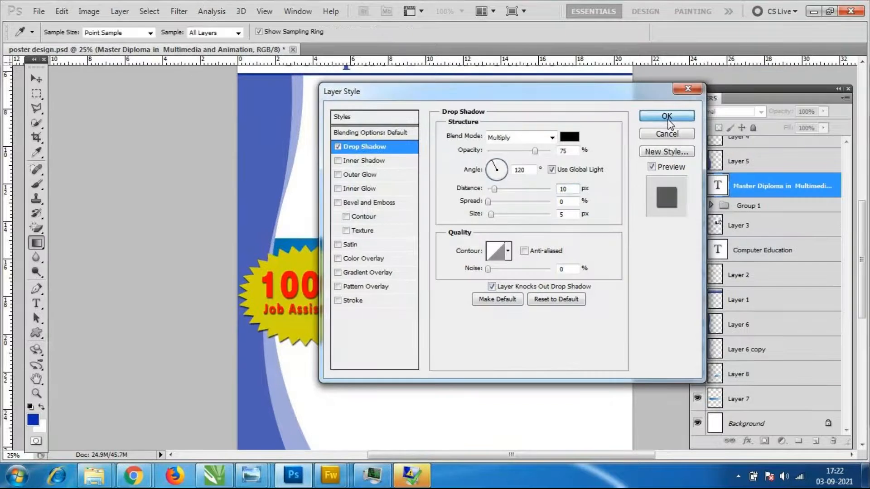
click(667, 117)
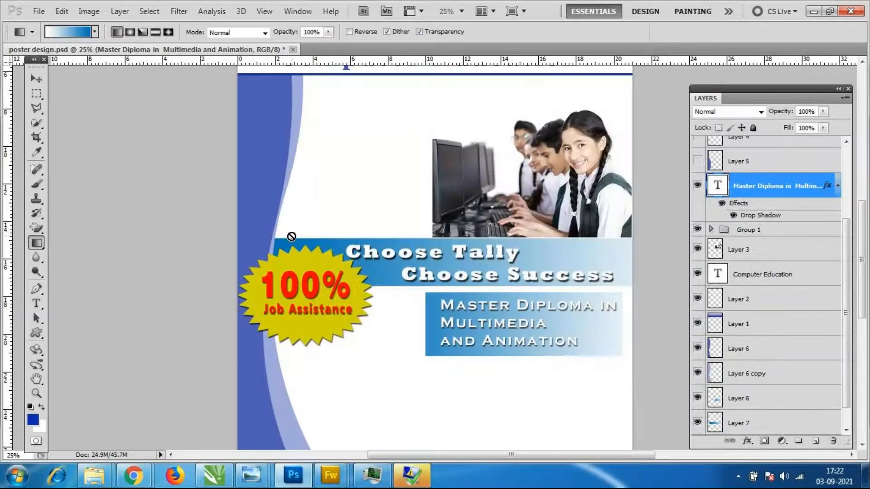
mouse_move(251, 475)
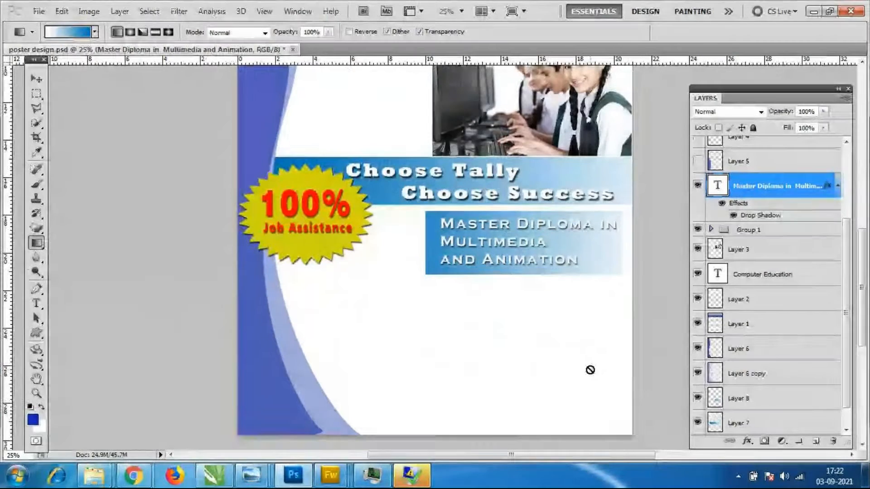
scroll(579, 369, up, 2)
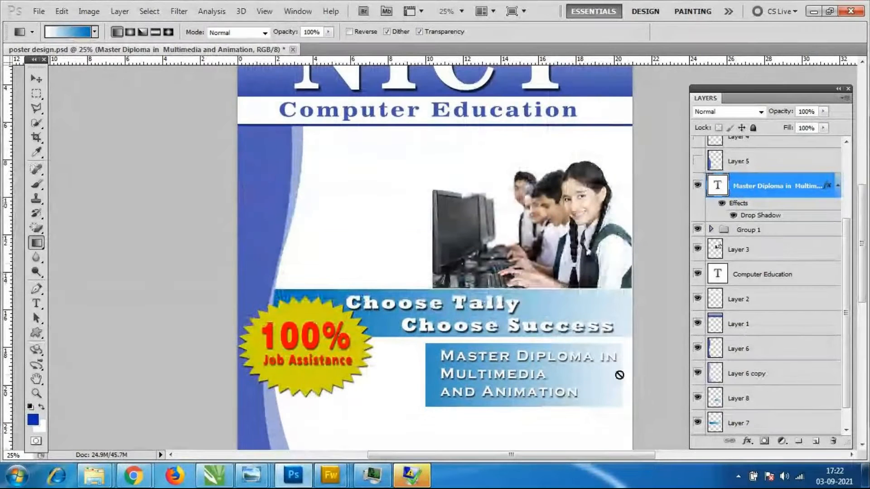
scroll(498, 326, down, 3)
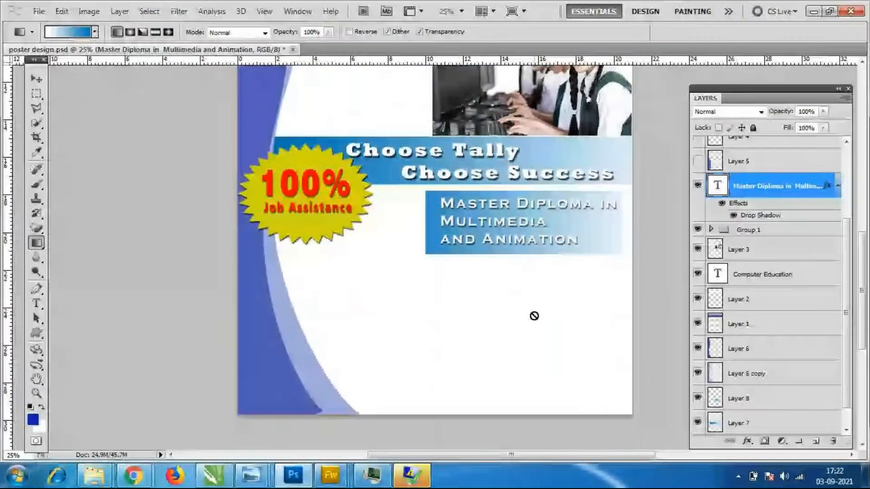
scroll(536, 317, up, 2)
scroll(538, 314, up, 3)
scroll(540, 309, up, 3)
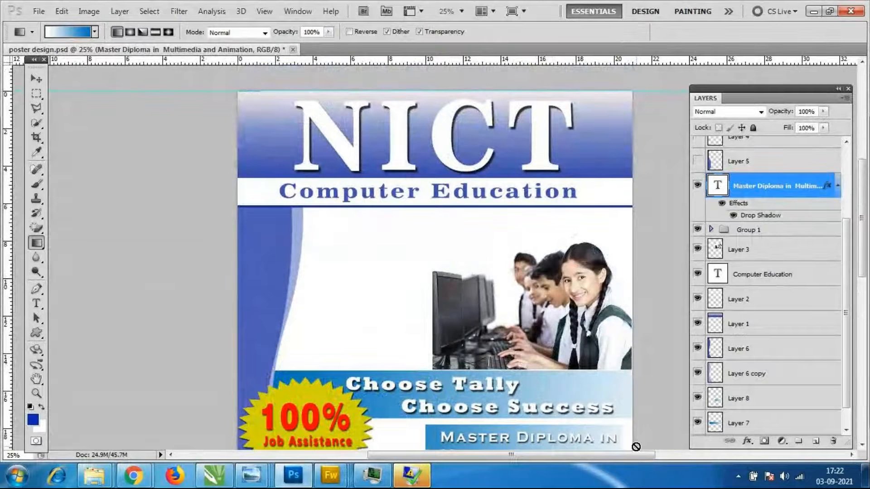
Try a white-to-orange gradient fill on the banner shape behind the "Choose Tally Choose Success" text.
key(ctrl+minus)
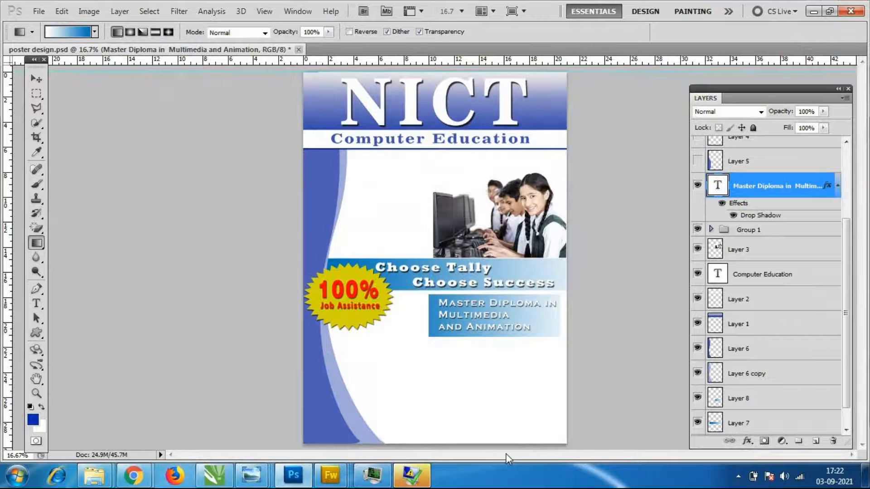
key(ctrl+plus)
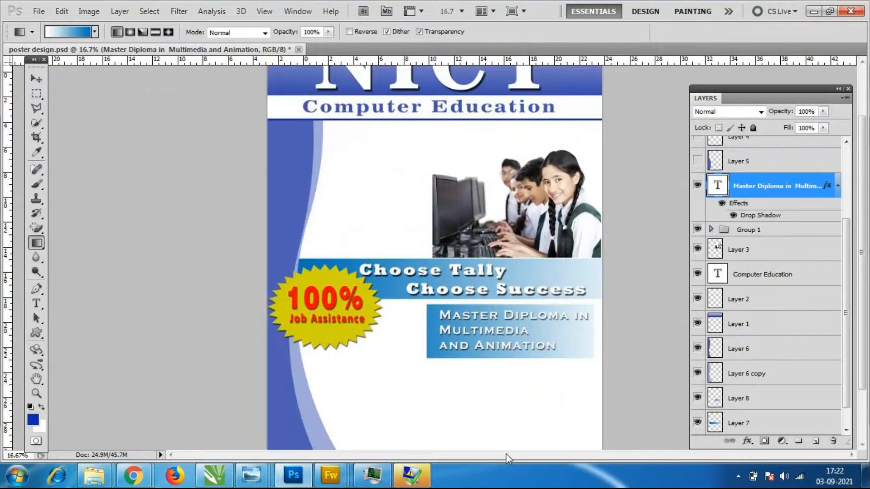
scroll(581, 386, down, 1)
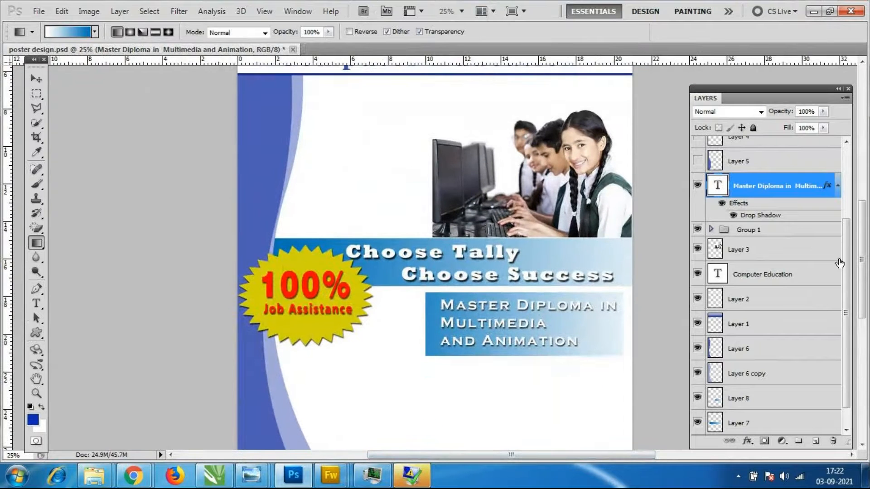
click(770, 249)
scroll(783, 318, down, 1)
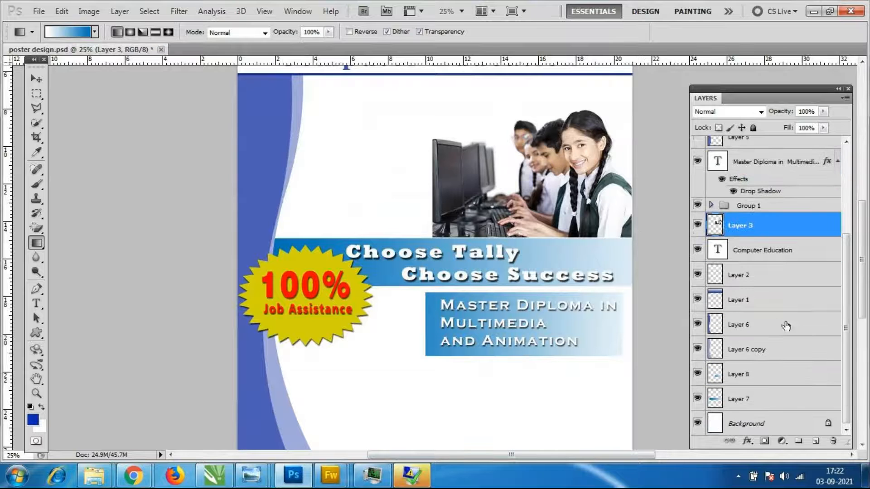
click(747, 405)
ctrl+click(714, 400)
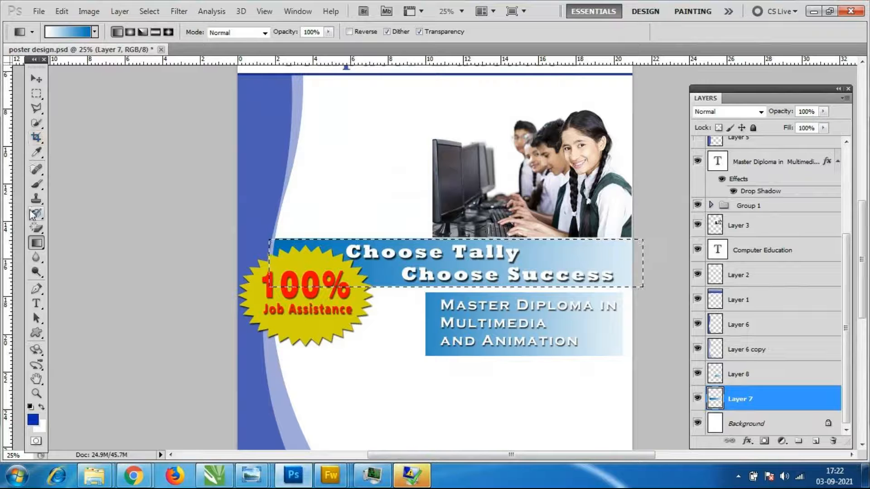
click(94, 32)
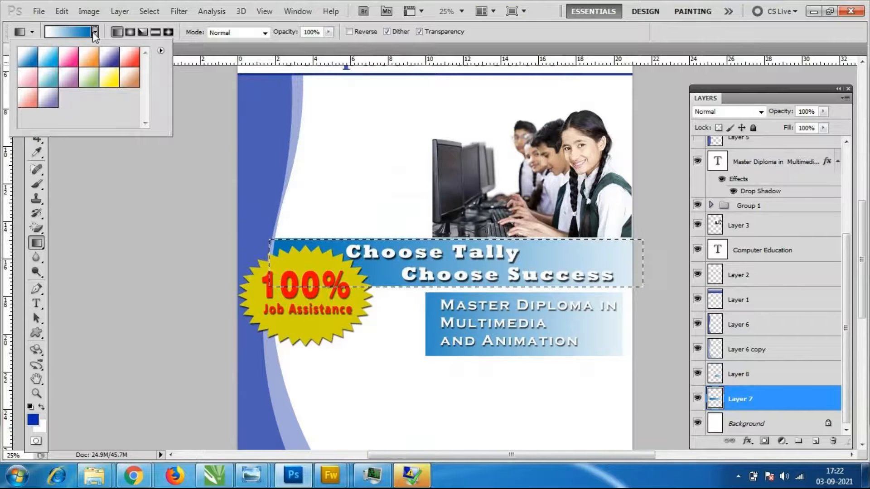
click(89, 57)
drag(271, 257, 551, 271)
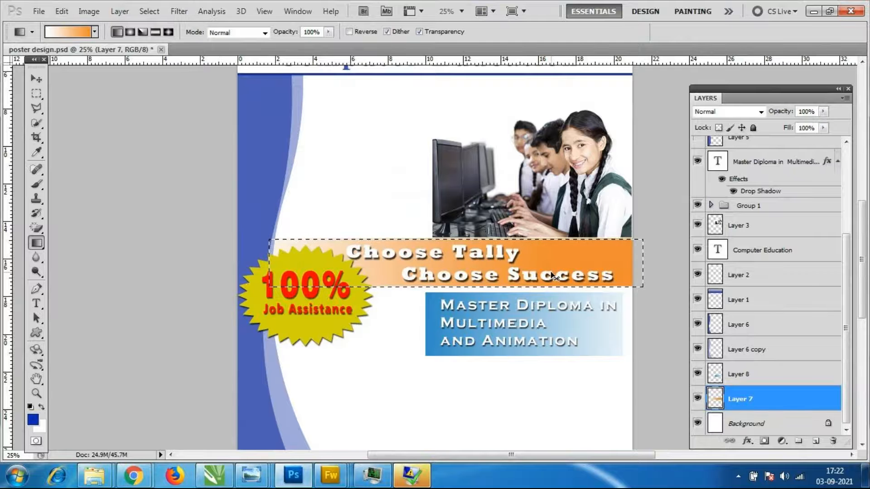
Redo the banner's orange gradient in the opposite direction so it fades to white toward the poster's right edge, then deselect.
key(ctrl+z)
key(ctrl+z)
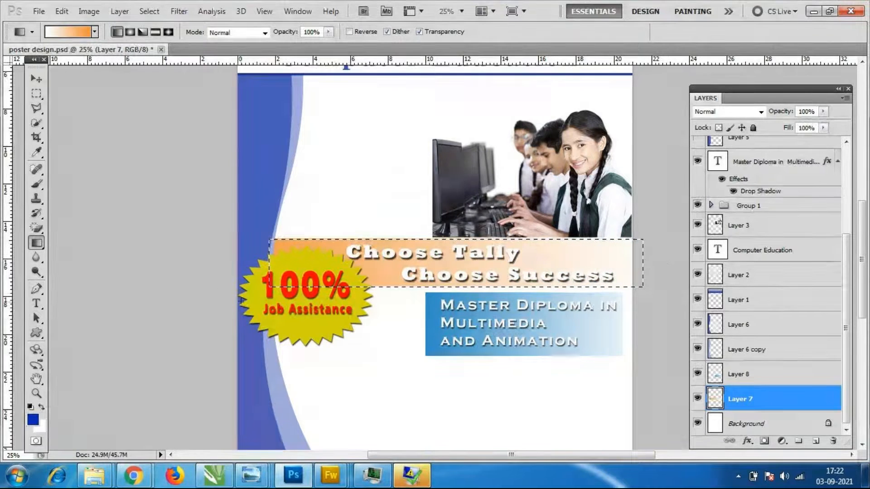
key(ctrl+z)
drag(645, 282, 272, 285)
key(ctrl+z)
drag(672, 266, 335, 264)
key(ctrl+d)
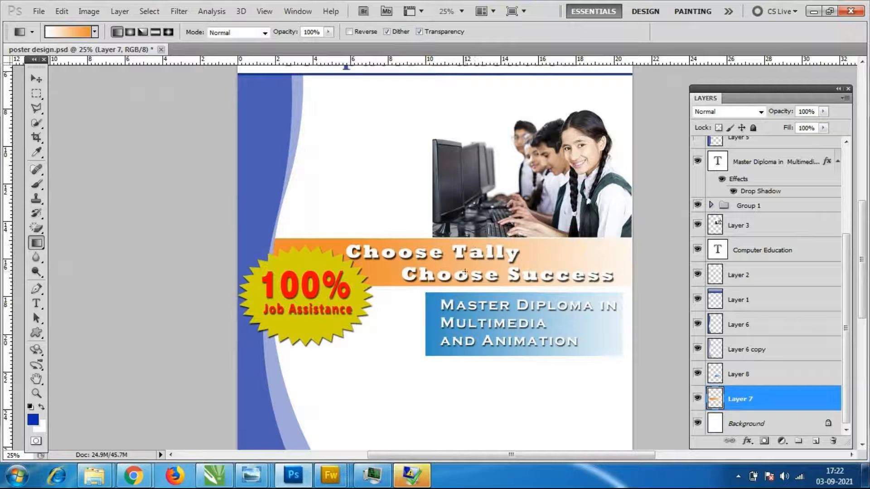
Try black as the color of the "Choose Tally Choose Success" banner text.
click(782, 169)
scroll(782, 169, up, 5)
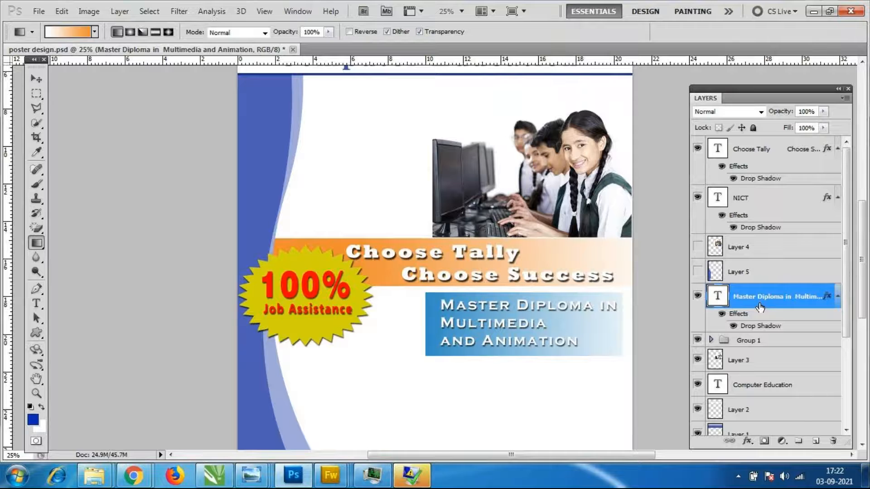
click(752, 148)
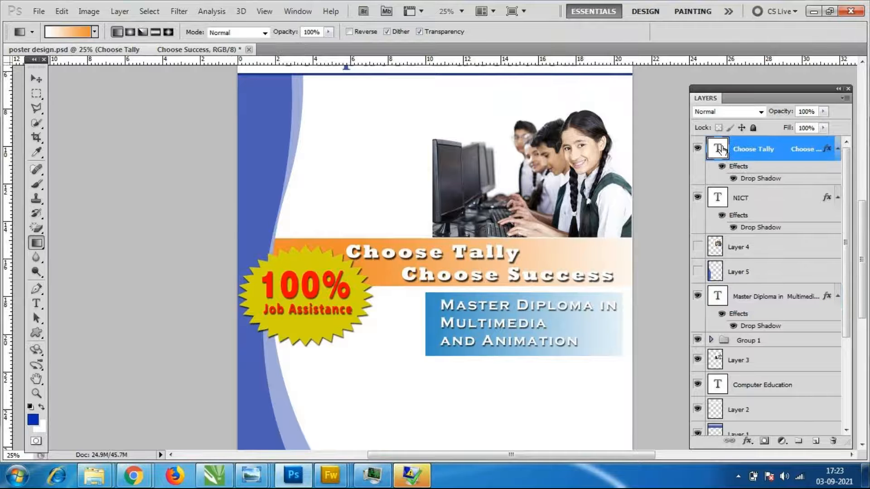
double_click(717, 149)
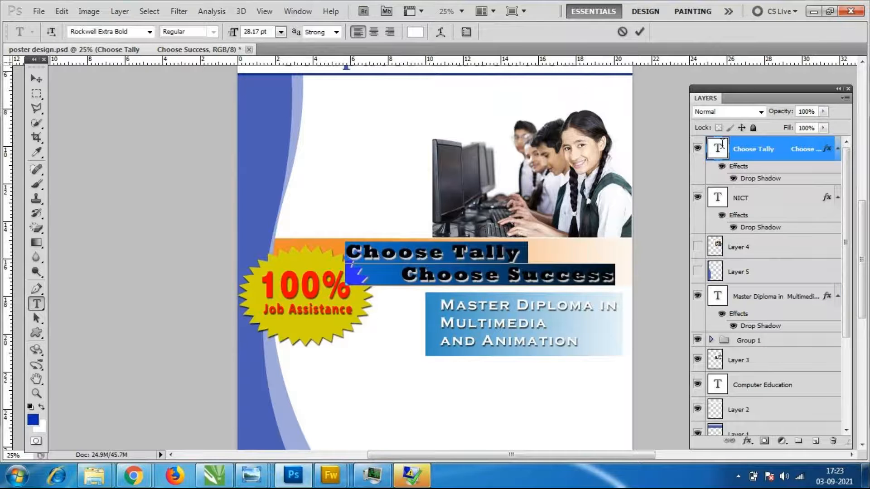
click(415, 33)
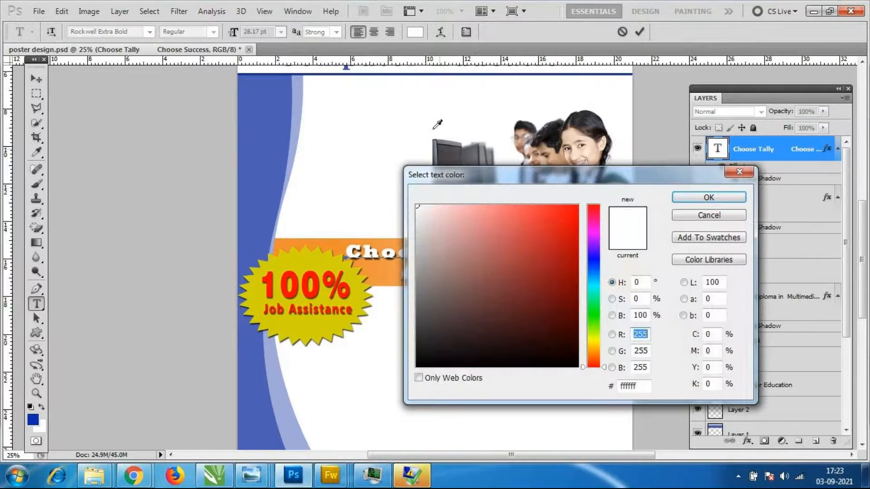
click(417, 366)
click(708, 197)
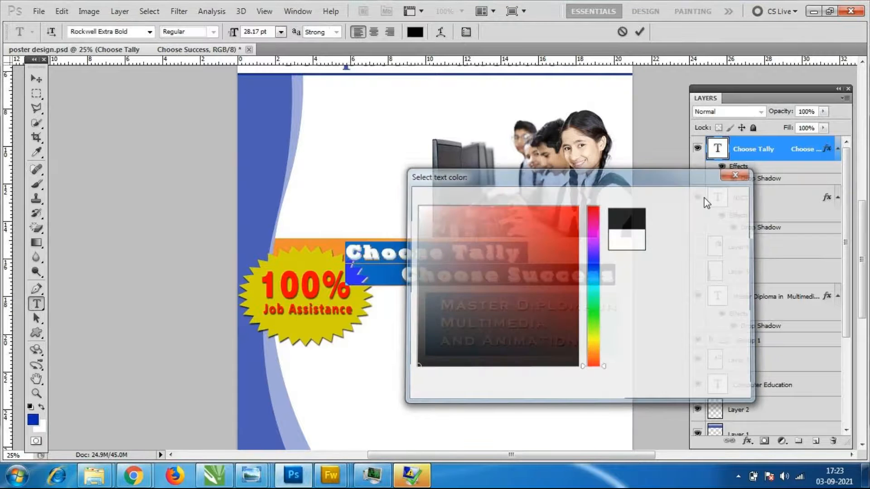
click(36, 80)
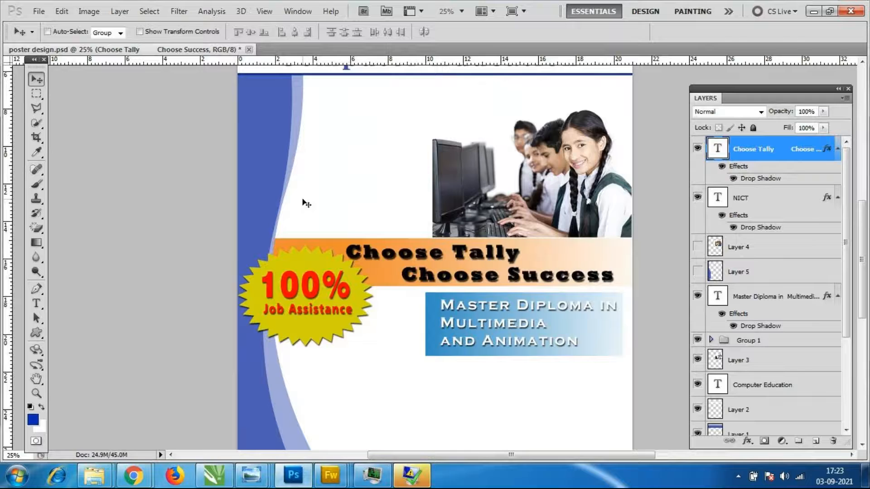
Undo the black banner text color and the orange gradient fill, and clear the selection.
key(ctrl+z)
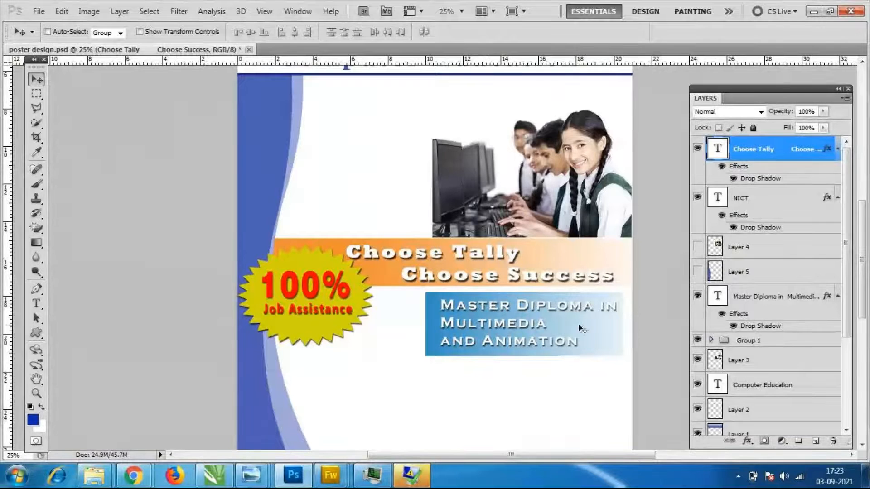
key(ctrl+z)
key(ctrl+z)
key(ctrl+z)
key(ctrl+z)
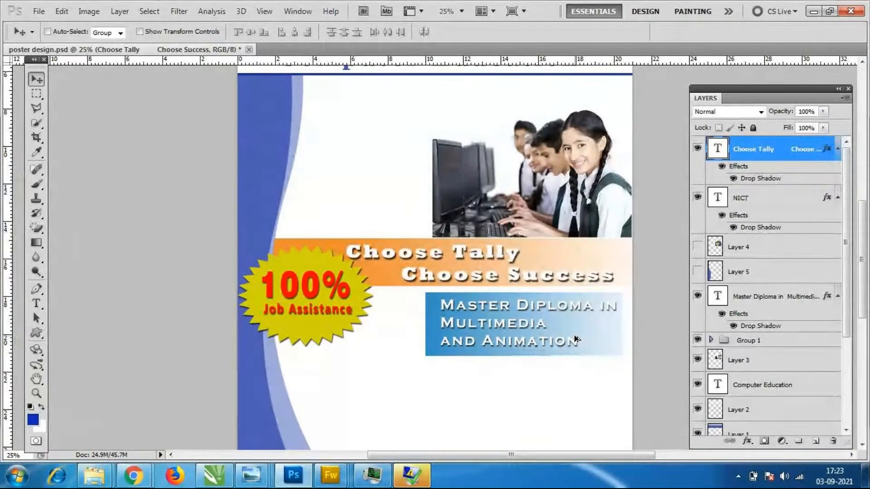
key(ctrl+alt+z)
key(ctrl+alt+z)
key(ctrl+d)
Save the poster document.
scroll(548, 299, down, 3)
scroll(542, 299, up, 4)
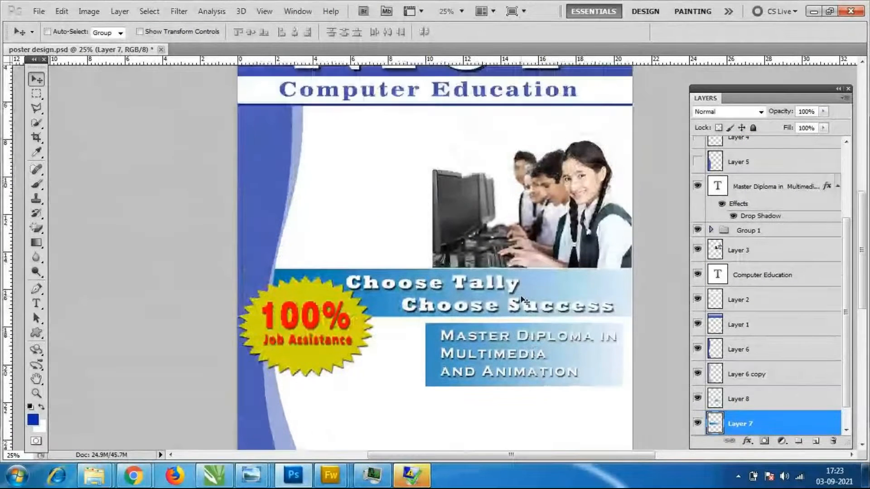
scroll(526, 300, up, 1)
scroll(560, 304, up, 1)
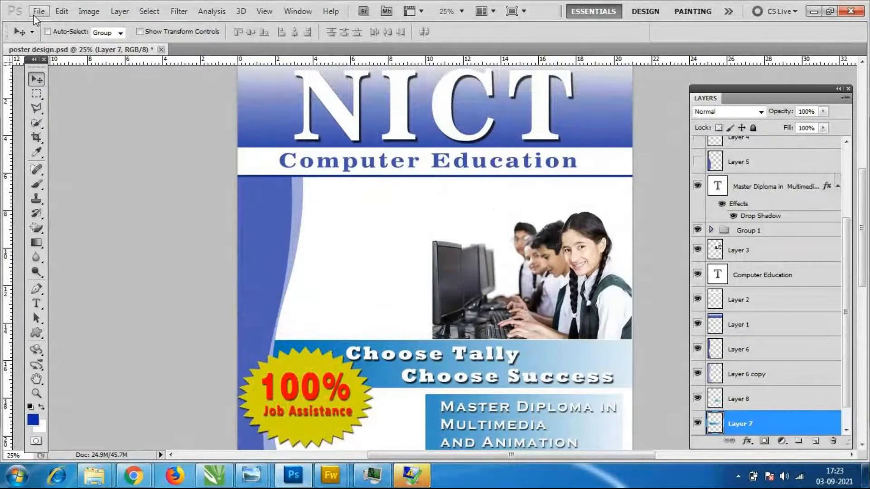
click(34, 18)
click(61, 192)
Change the color of the "Master Diploma in Multimedia and Animation" text to black.
key(ctrl+minus)
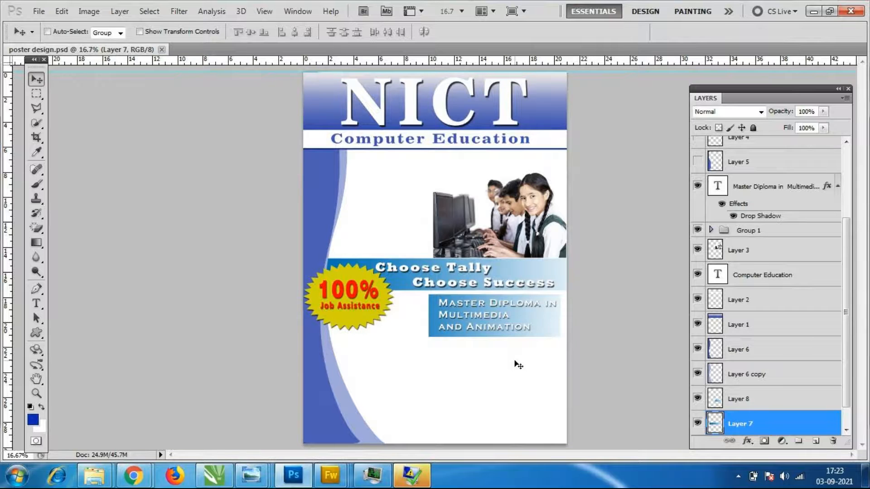
key(ctrl+plus)
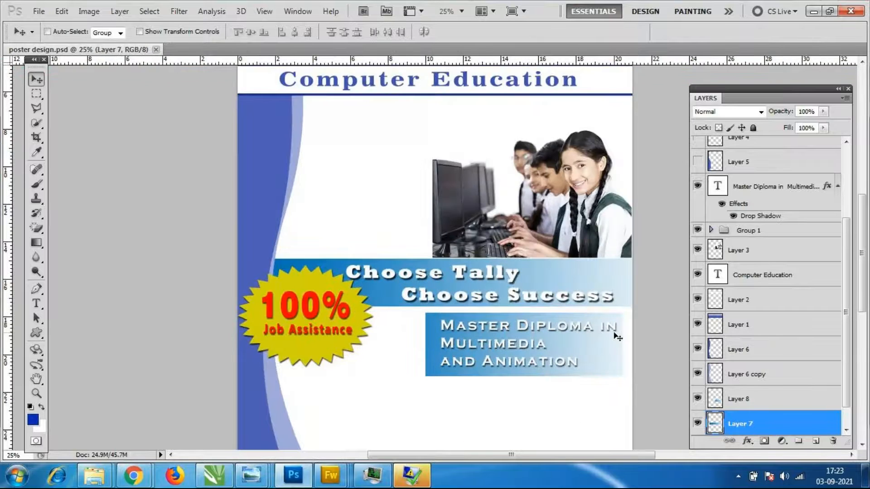
click(712, 186)
double_click(712, 186)
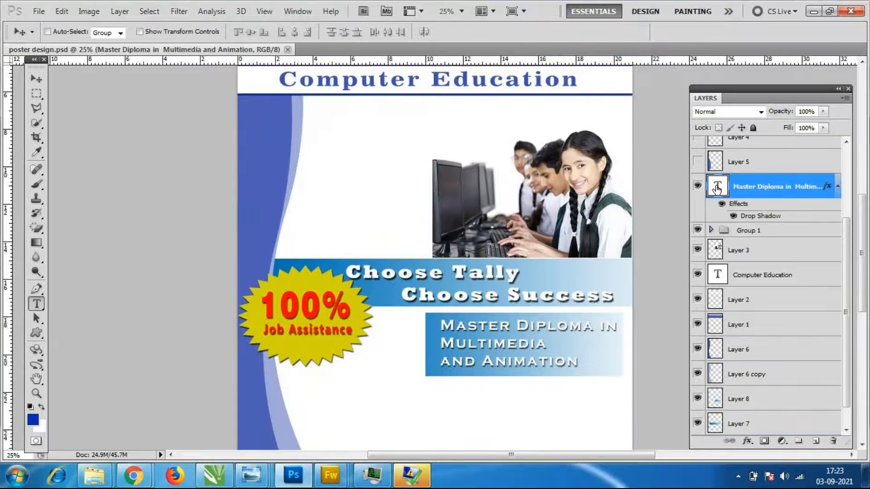
click(414, 35)
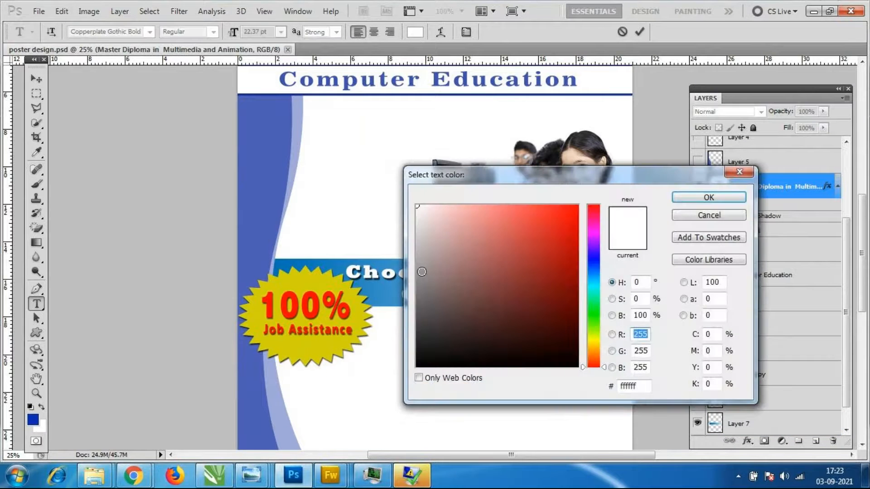
click(421, 270)
drag(542, 182, 762, 249)
click(630, 429)
drag(856, 244, 767, 240)
click(831, 250)
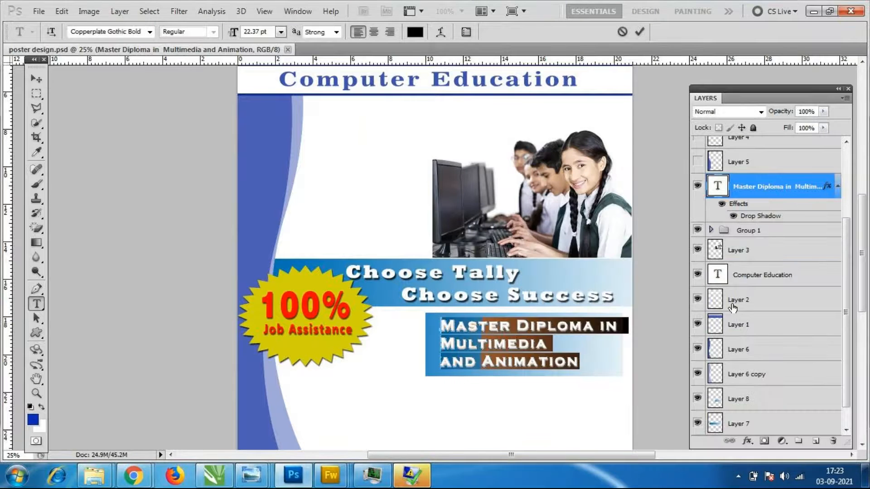
Hide the course text's layer effects and show its drop shadow again to compare both looks.
click(722, 205)
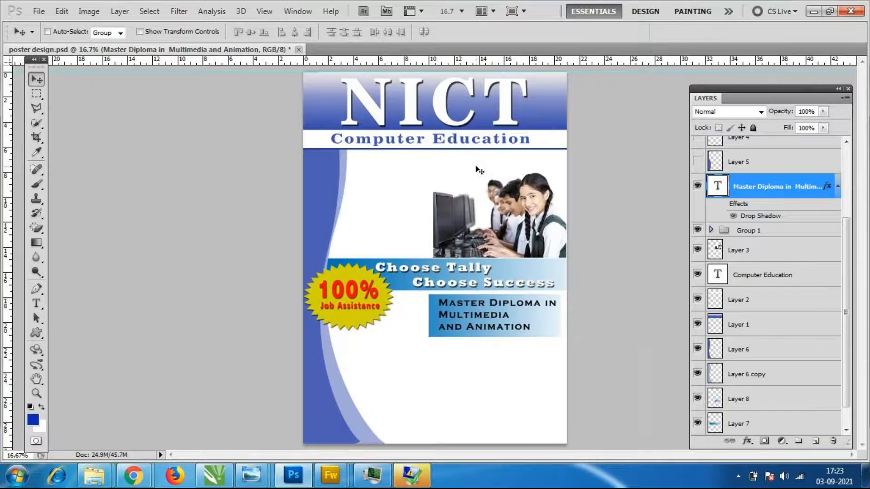
key(ctrl+plus)
scroll(422, 229, down, 3)
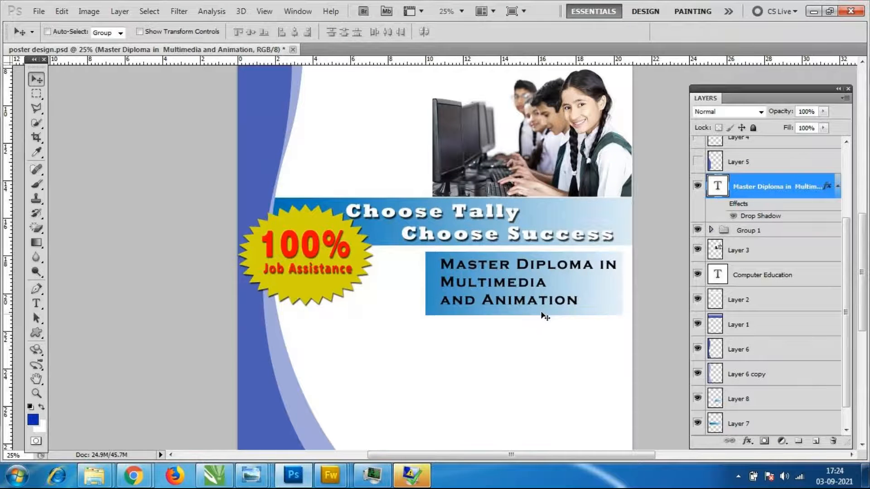
click(733, 216)
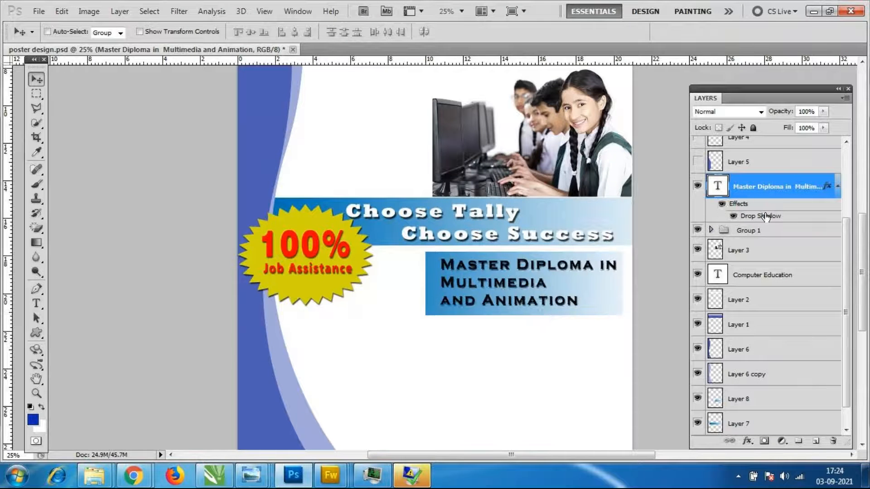
Preview white as the course text's drop shadow color, discard it, and lower the shadow's opacity to about 16%.
double_click(766, 218)
drag(534, 90, 217, 124)
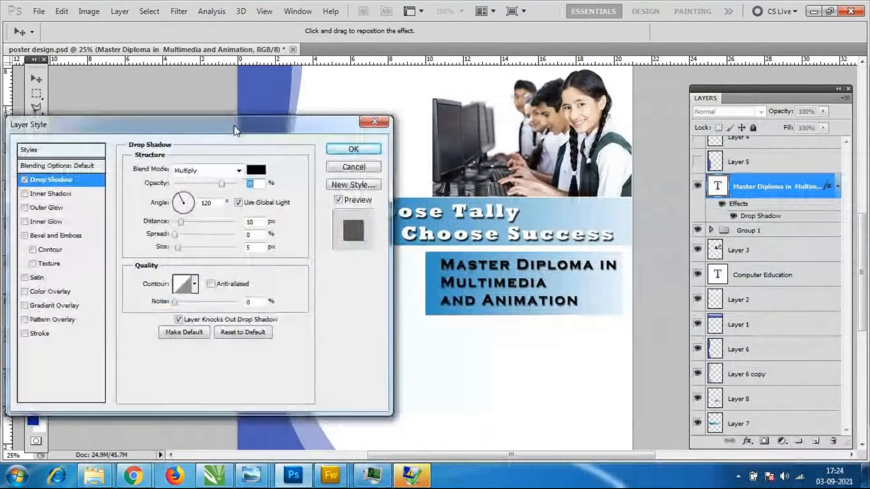
click(256, 169)
drag(539, 308, 539, 259)
drag(580, 225, 500, 195)
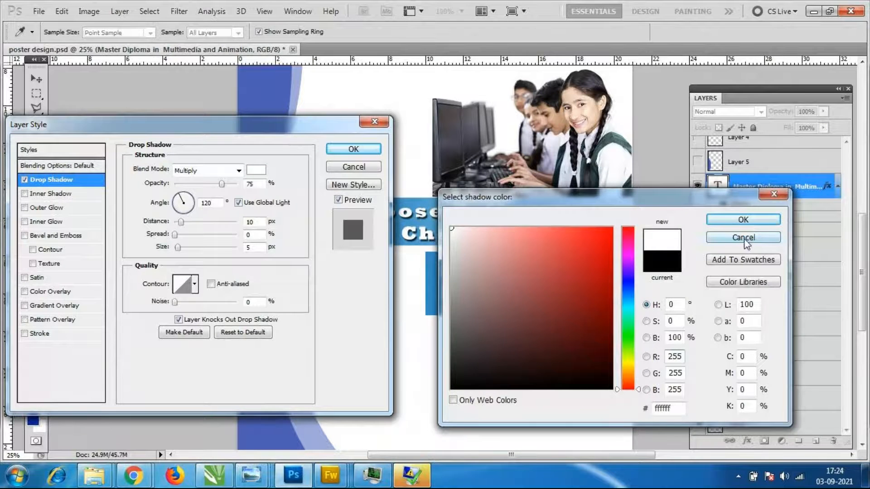
click(744, 237)
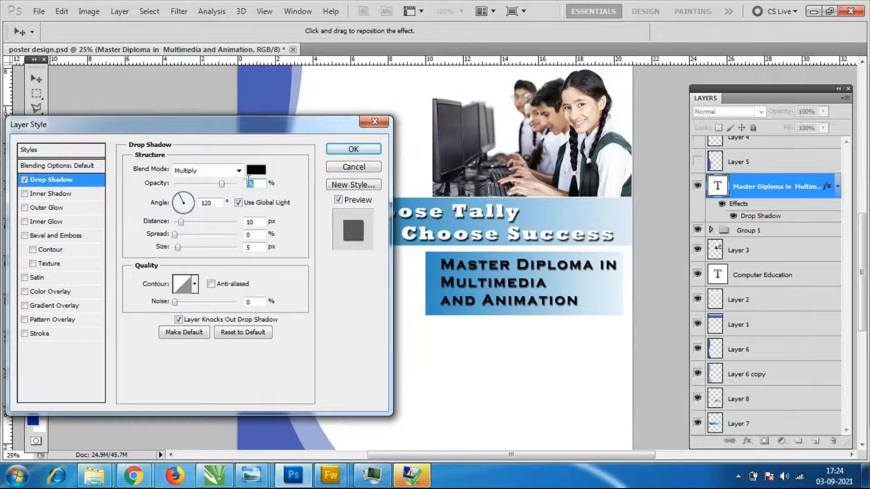
drag(219, 183, 185, 191)
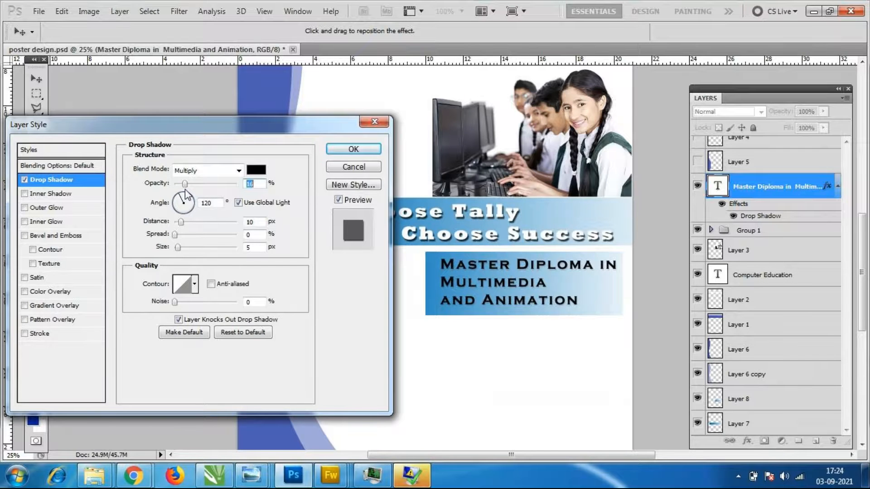
click(346, 149)
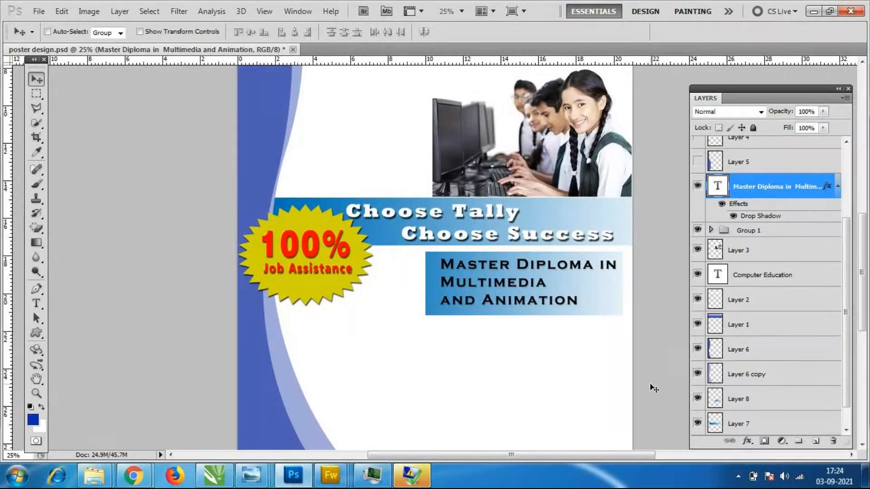
Stretch the students photo on Layer 3 upward to about 105% of its height.
scroll(488, 321, up, 3)
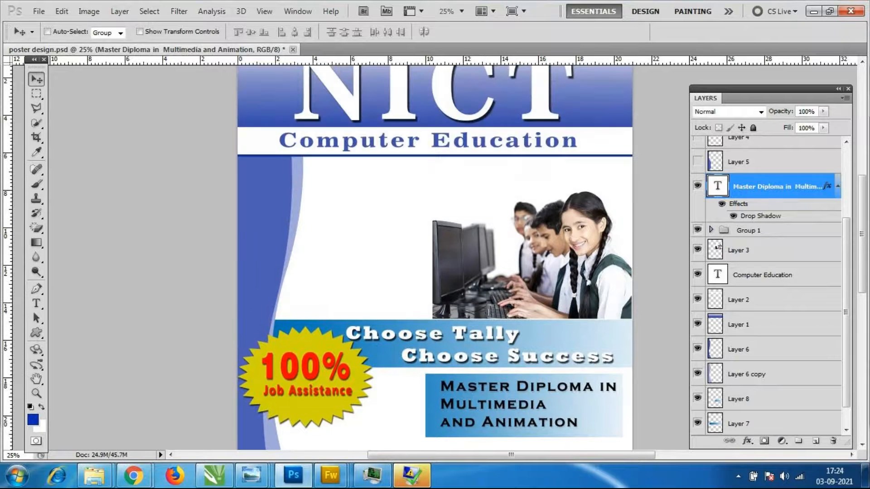
key(ctrl+minus)
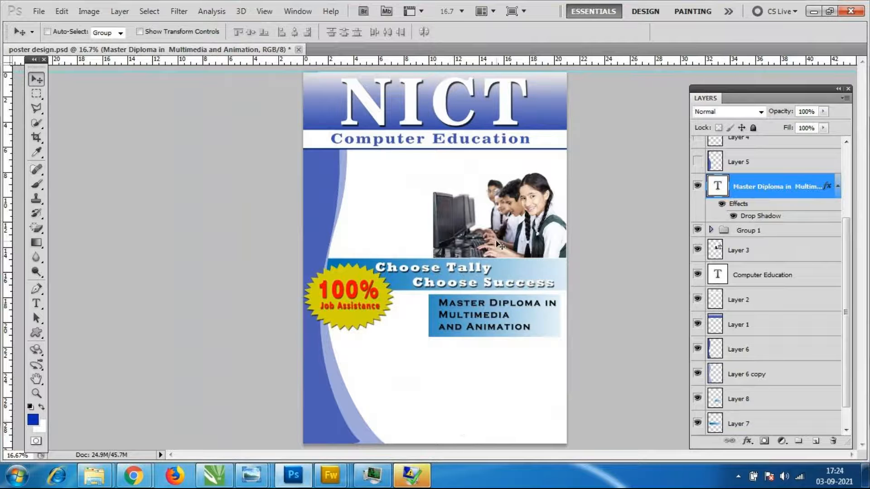
click(752, 302)
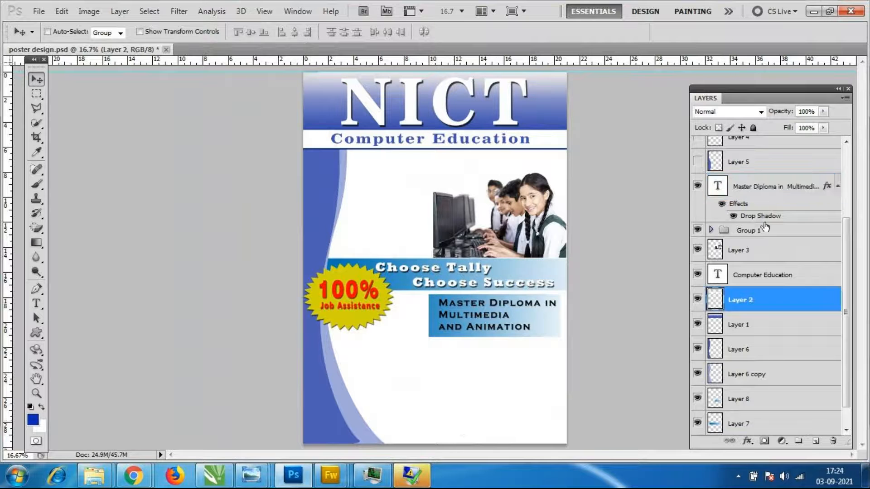
click(756, 249)
click(697, 249)
click(698, 249)
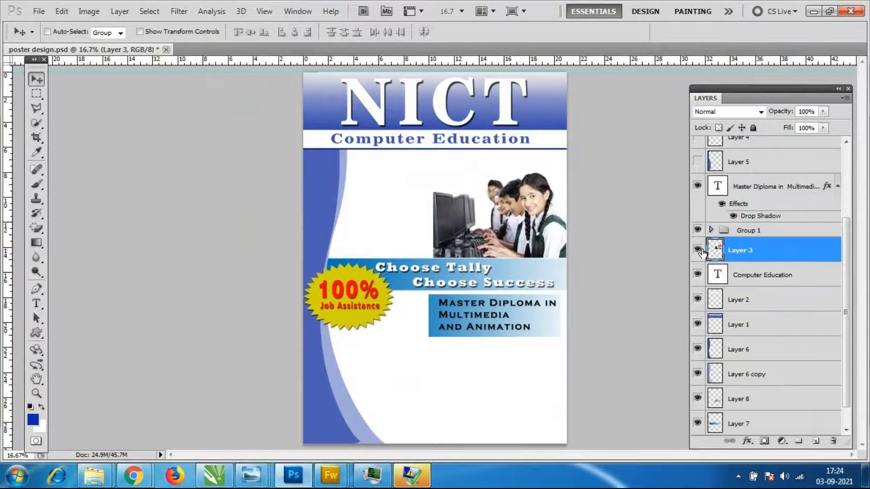
key(ctrl+t)
drag(500, 167, 499, 161)
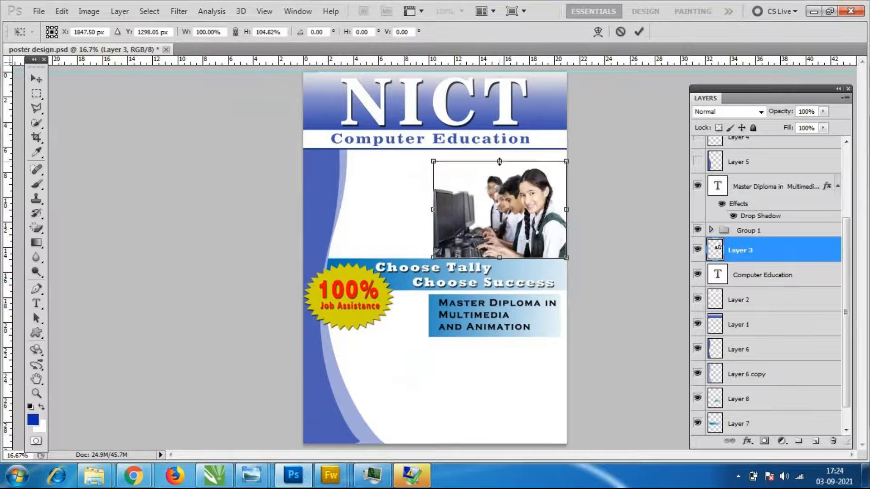
key(Return)
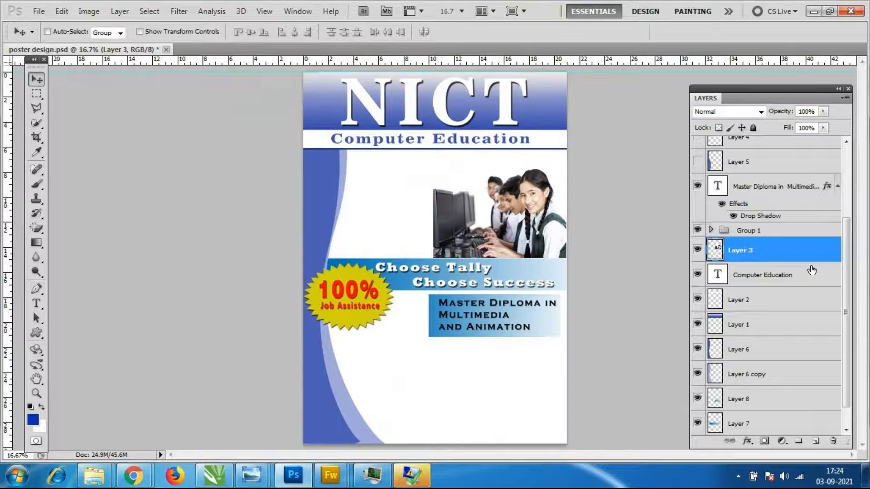
Move the "Master Diploma in Multimedia and Animation" text layer directly above Layer 8 in the layer order.
click(750, 194)
click(697, 191)
click(697, 190)
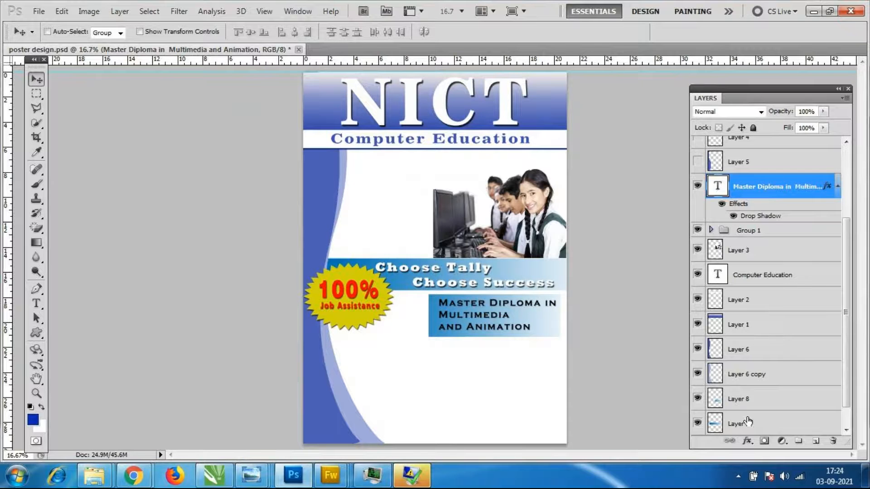
drag(779, 189, 749, 369)
scroll(747, 368, down, 1)
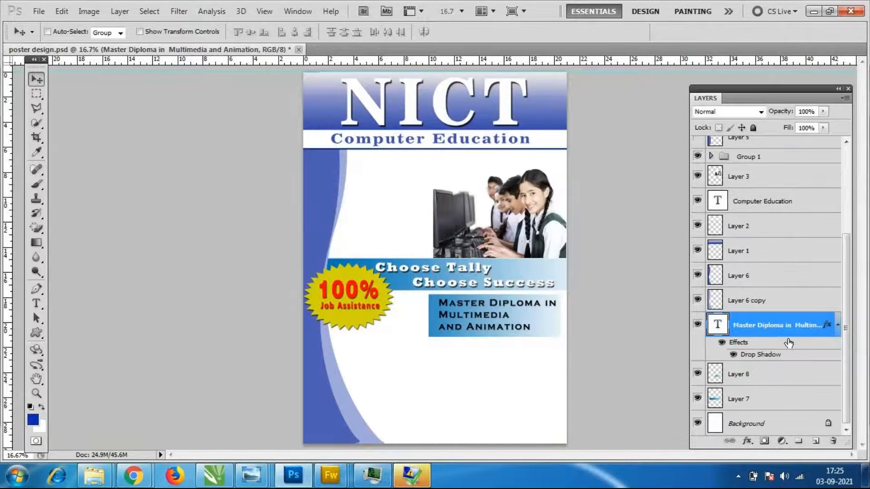
Group the course text layer with its gradient box on Layer 8, and toggle the group's visibility to check it.
click(698, 399)
click(698, 399)
click(697, 373)
click(697, 373)
shift+click(769, 379)
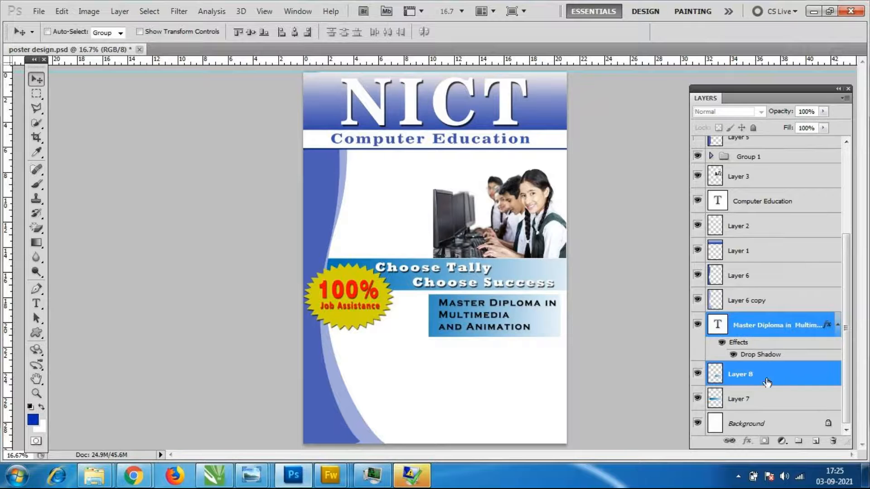
key(ctrl+g)
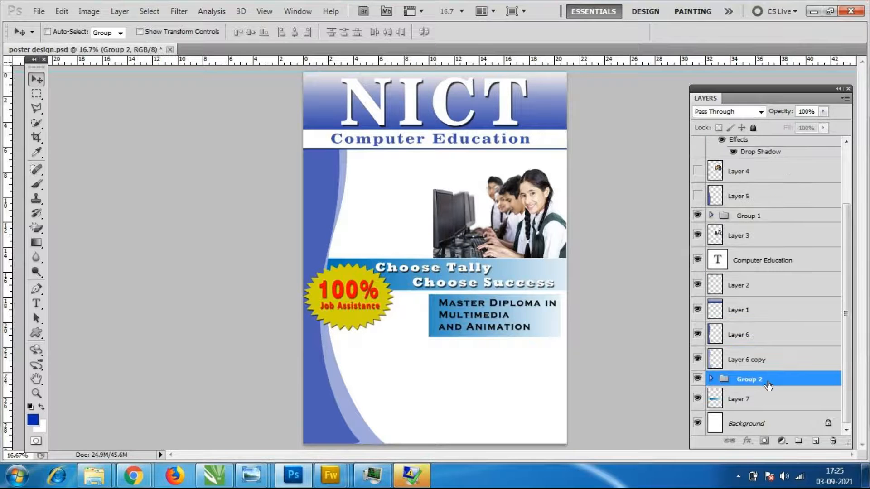
click(697, 379)
click(697, 379)
click(697, 378)
click(697, 378)
Try adding the text "Get your Dream" in 18 pt Copperplate Gothic Bold below the "Computer Education" heading.
mouse_move(411, 475)
key(ctrl+plus)
scroll(589, 148, up, 2)
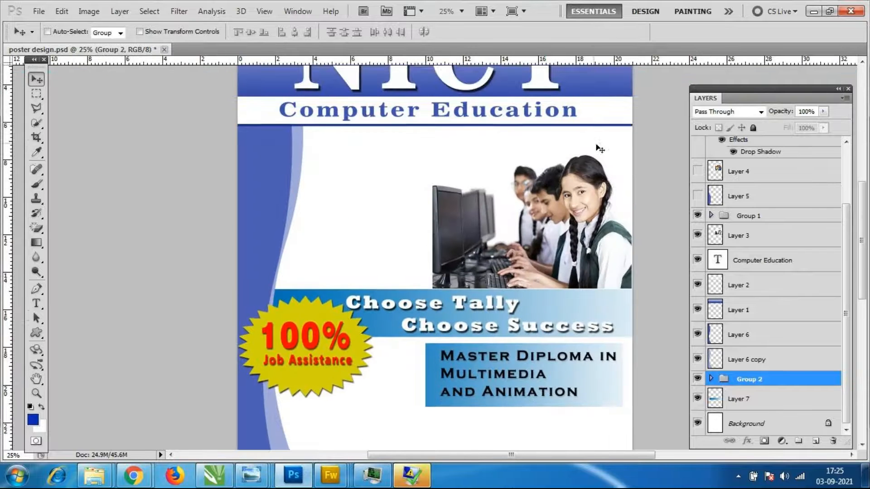
click(38, 94)
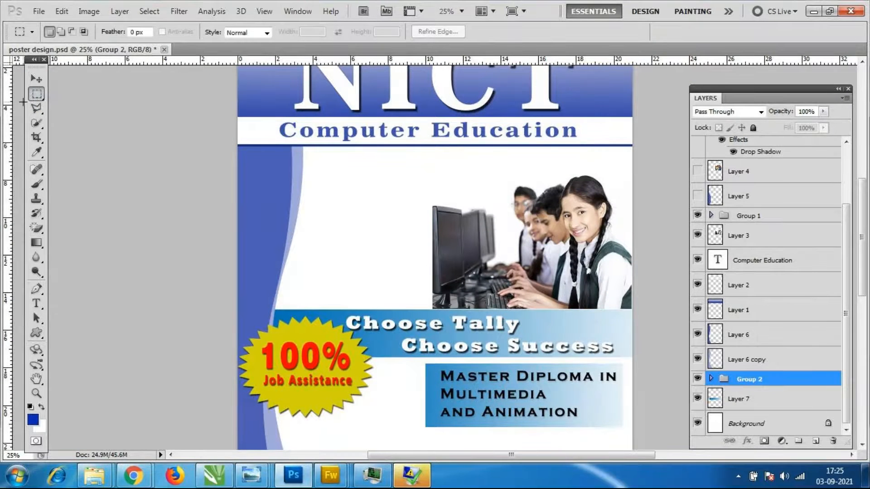
click(36, 304)
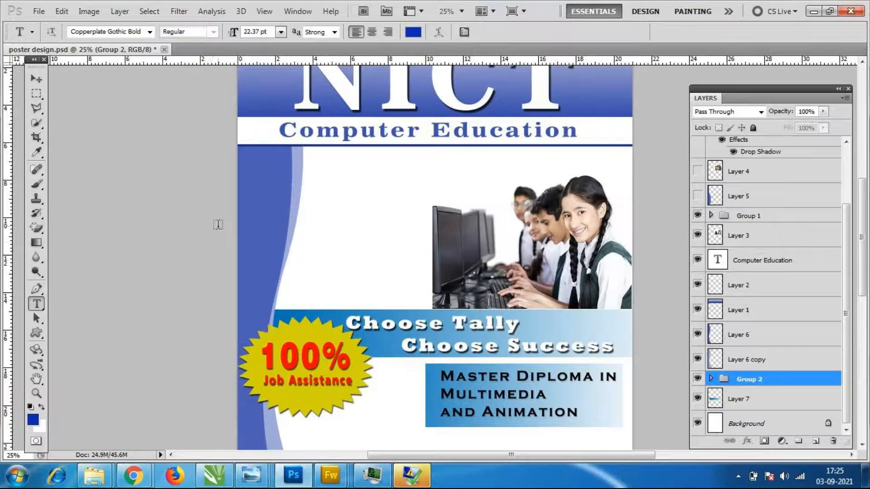
click(322, 171)
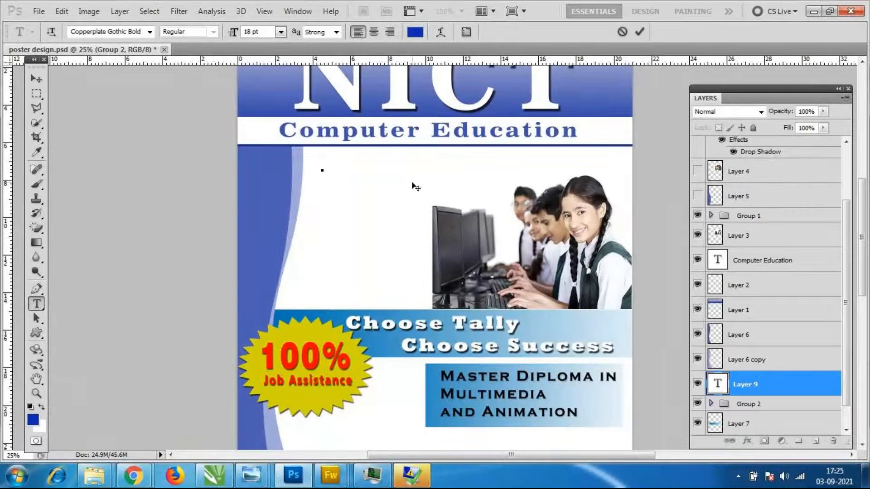
text(Get ypo)
key(BackSpace)
key(BackSpace)
text(our Dre )
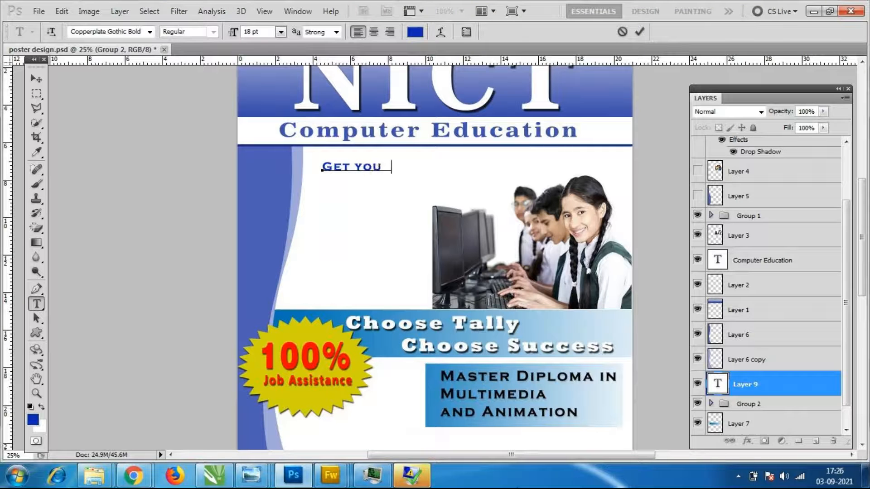
text(am)
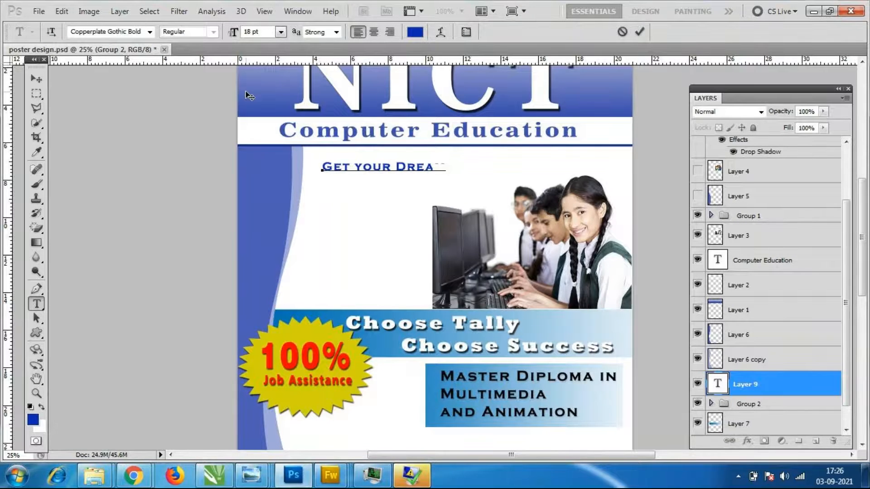
click(37, 80)
double_click(752, 394)
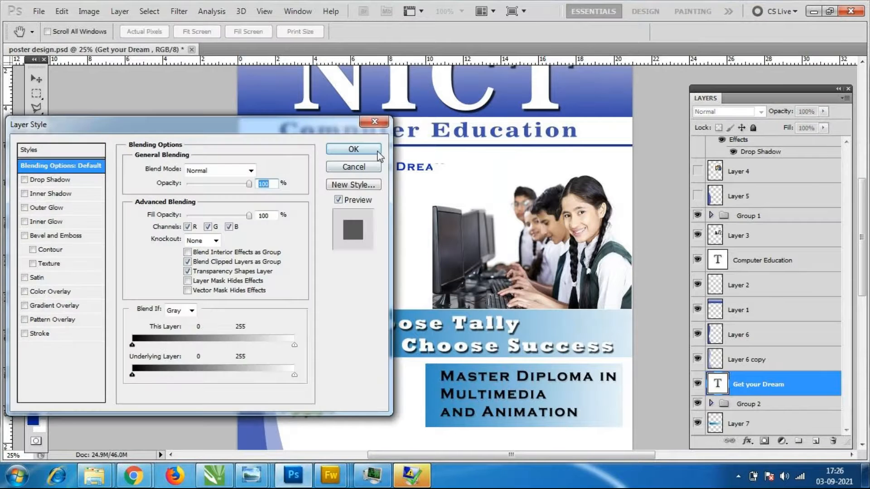
click(377, 151)
Shorten the new tagline to "Get your" and delete its text layer.
key(t)
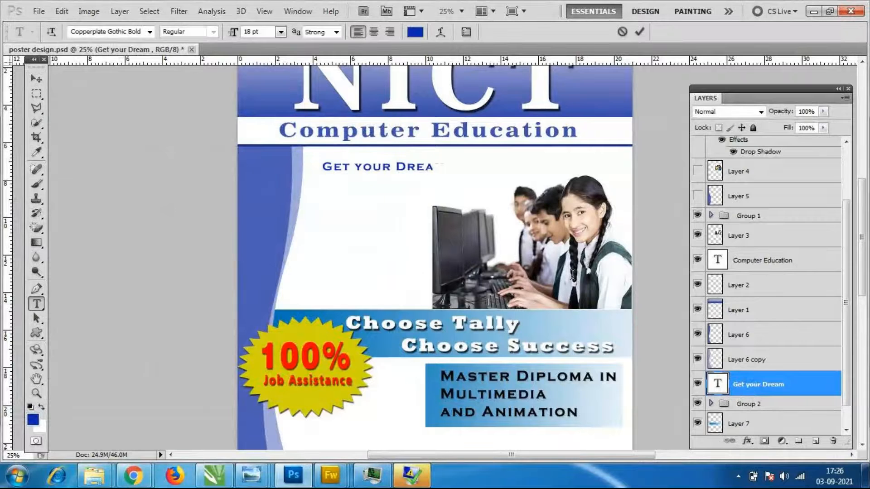
key(Right)
key(BackSpace)
key(BackSpace)
key(BackSpace)
text(am)
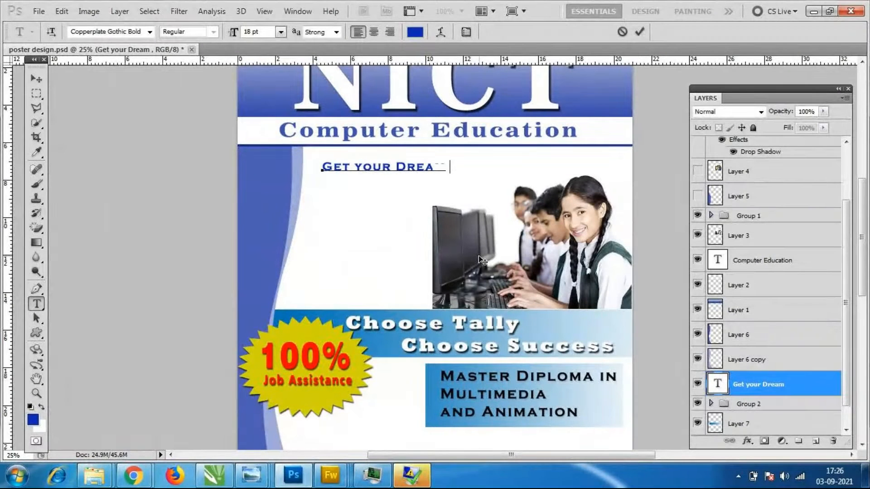
key(BackSpace)
key(BackSpace)
key(BackSpace)
key(BackSpace)
key(BackSpace)
key(BackSpace)
click(37, 79)
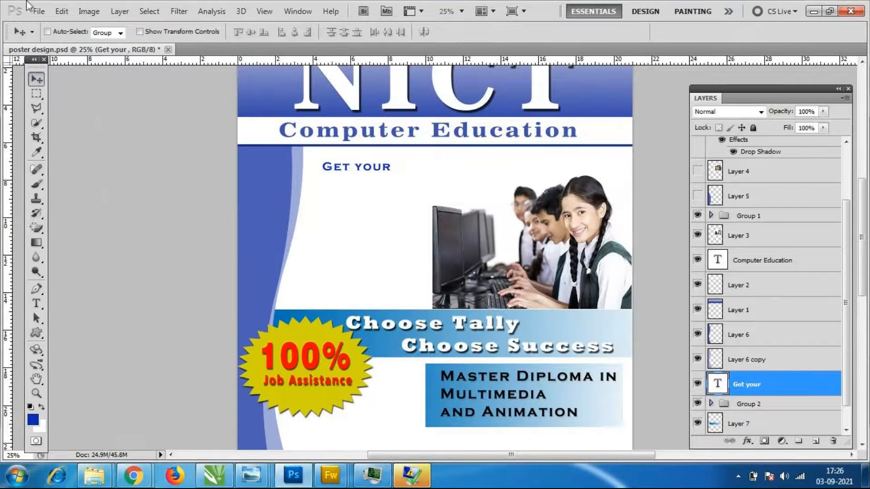
click(833, 441)
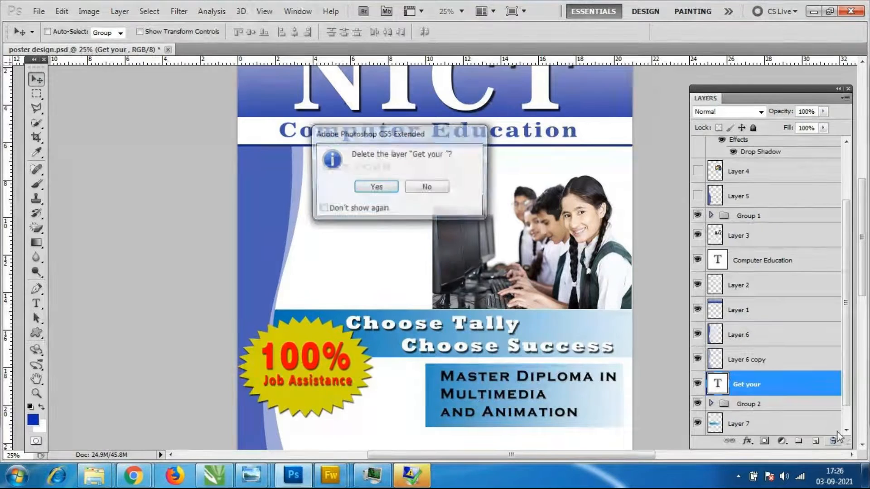
click(372, 188)
Add the tagline "Get your Dream job ready" in 18 pt Copperplate Gothic Light below the "Computer Education" heading.
click(36, 304)
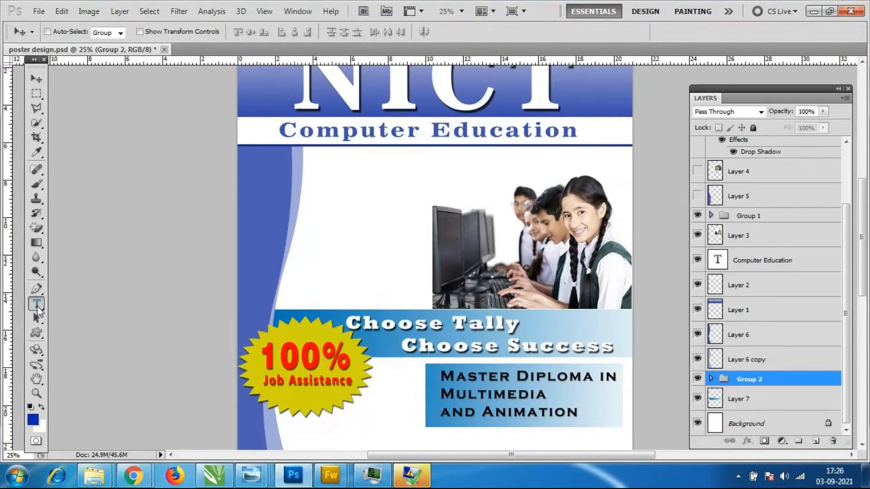
click(149, 32)
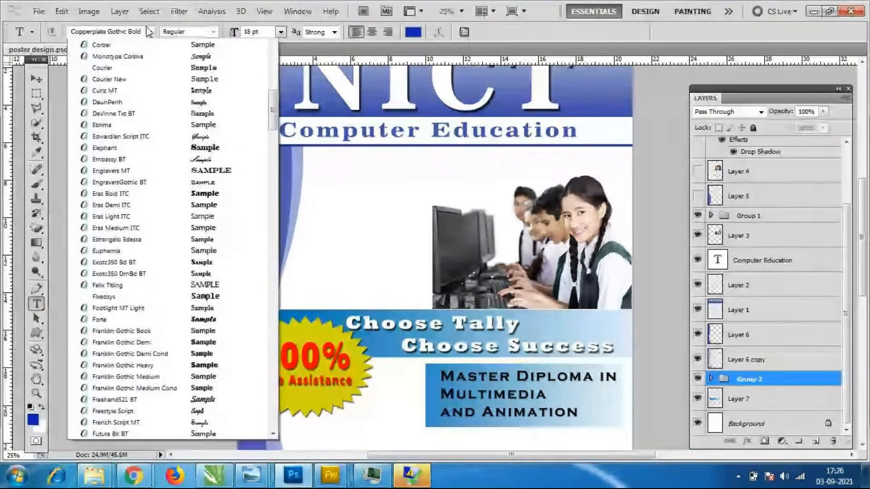
click(127, 56)
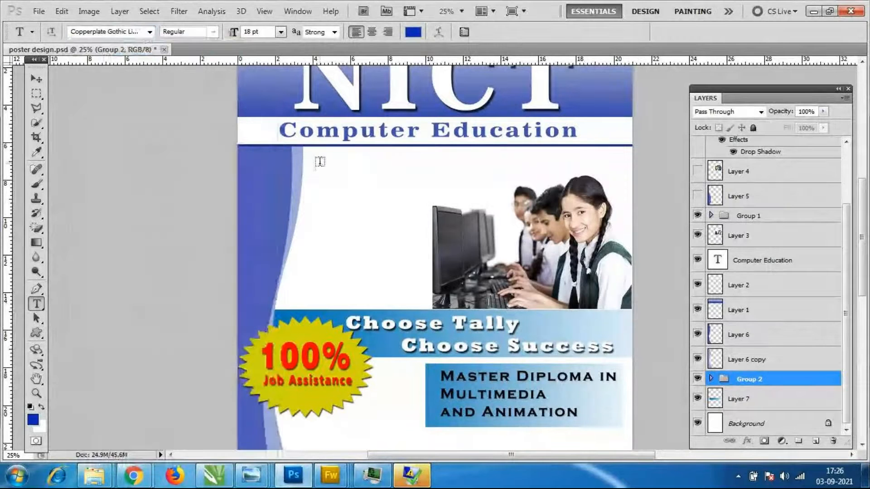
click(320, 169)
text(G )
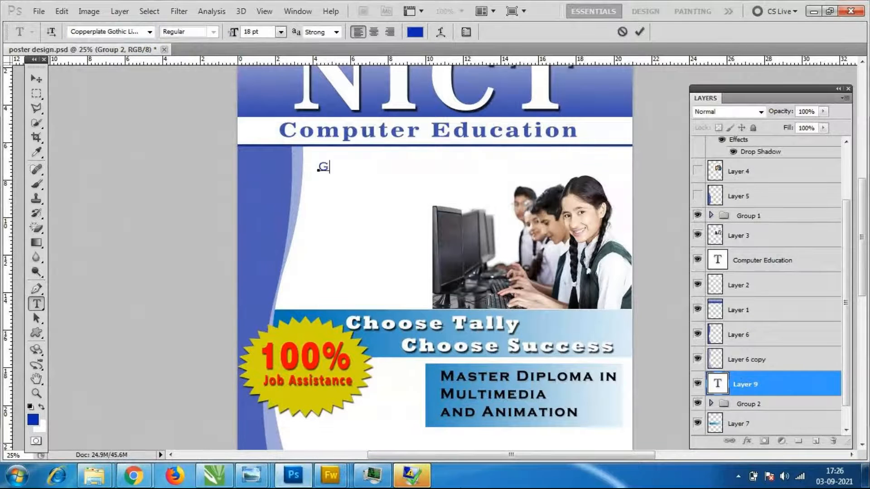
text(ET YOUR Dream )
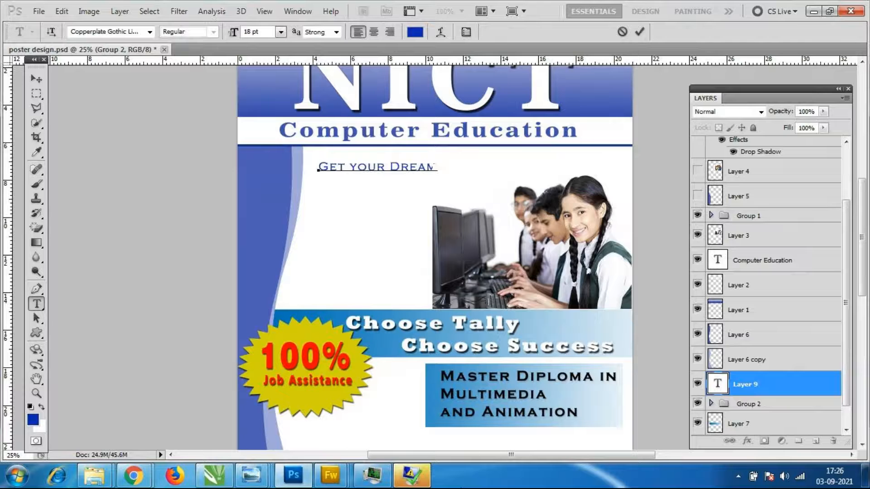
text(job)
text( design)
click(36, 78)
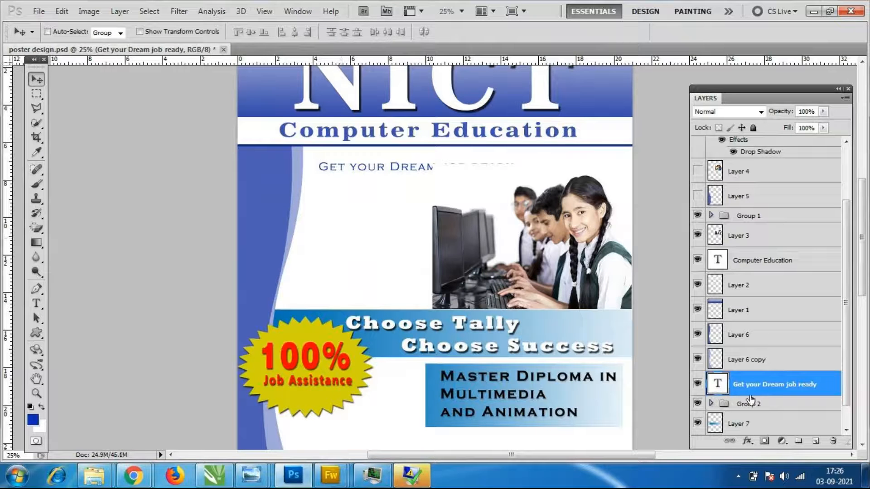
Nudge the tagline slightly up and to the right, and place its layer above the students photo on Layer 3.
mouse_move(361, 168)
mouse_down()
mouse_move(364, 161)
mouse_move(384, 203)
mouse_move(367, 160)
mouse_up()
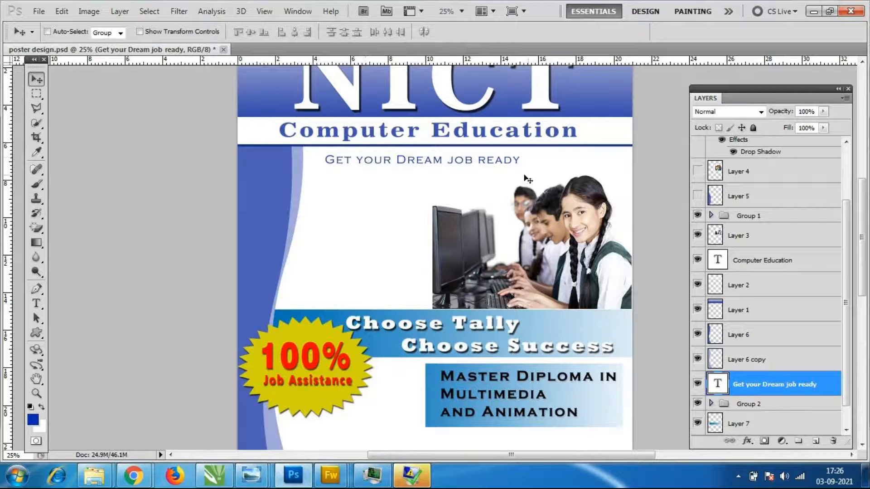
drag(764, 386, 755, 238)
click(696, 260)
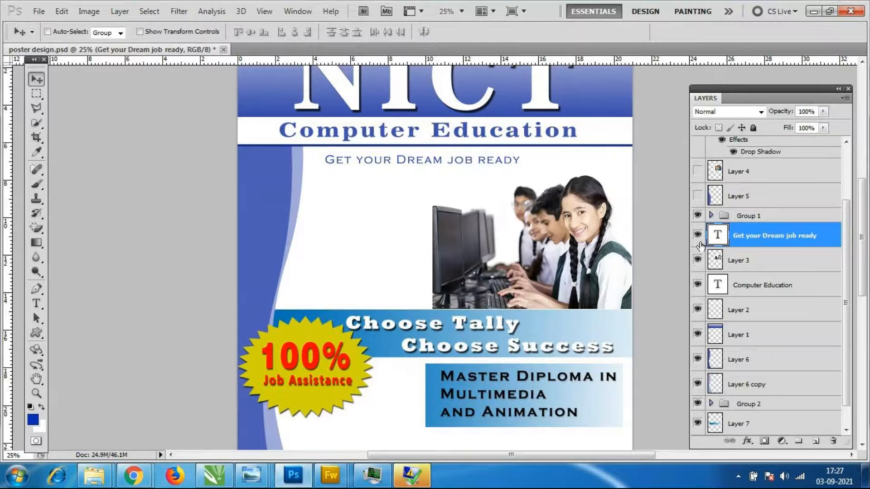
Clear the upper strip of the students photo on Layer 3 behind the tagline, using a rectangular selection, and deselect.
click(36, 93)
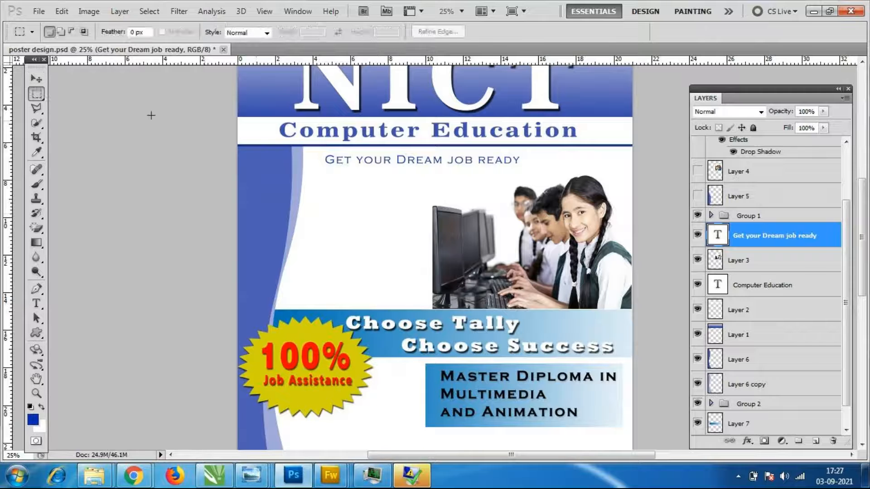
click(806, 262)
drag(392, 147, 632, 173)
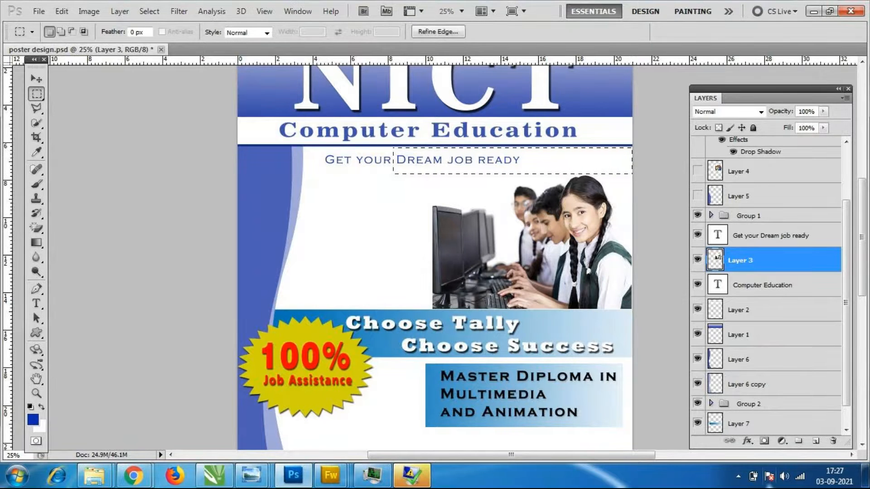
key(ctrl+d)
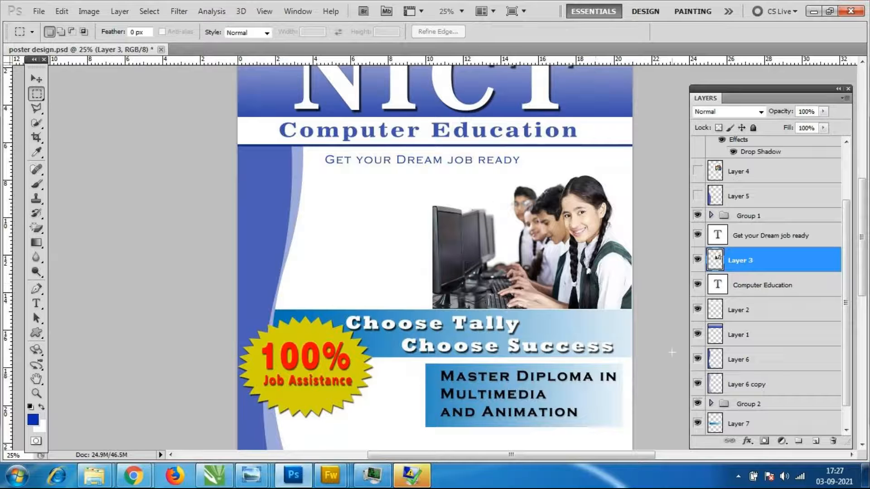
Hide the Background layer to check the photo's upper edge, and show the layer again.
scroll(765, 358, down, 1)
click(698, 425)
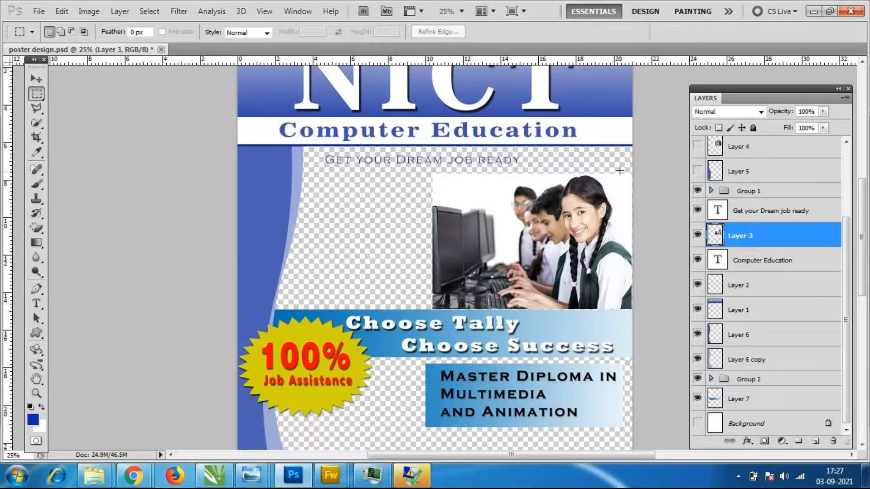
click(697, 423)
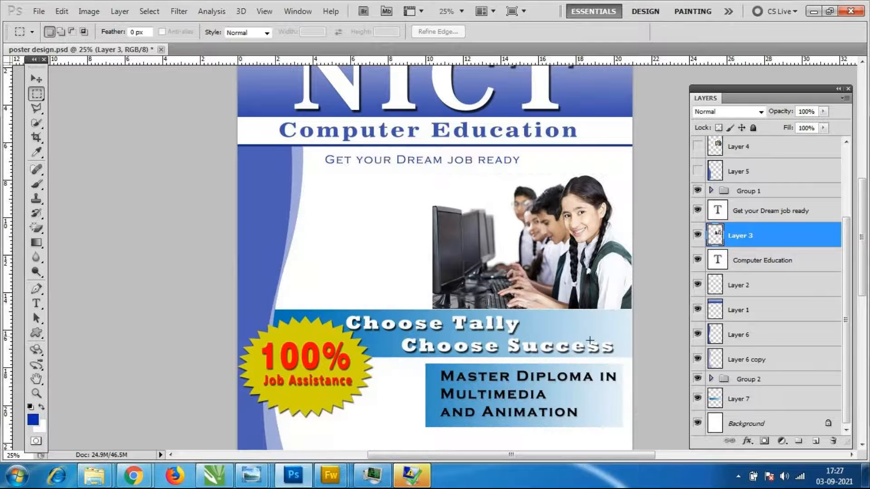
click(36, 81)
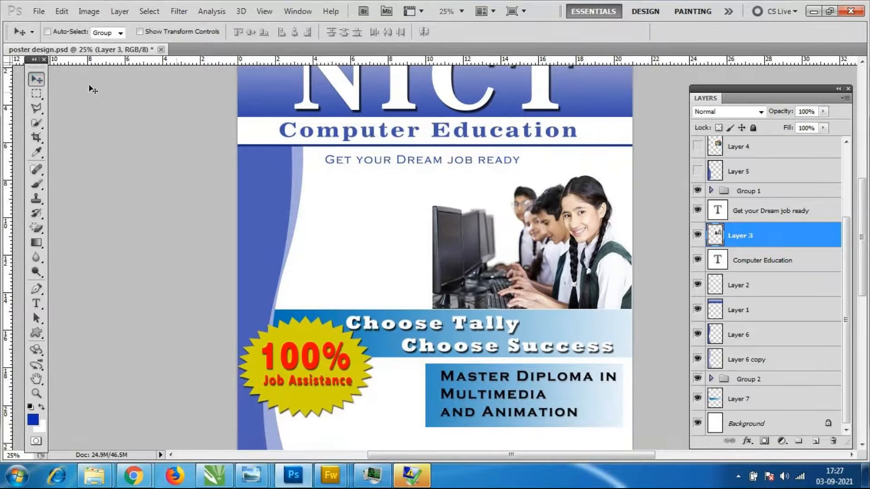
Scale the "Get your Dream job ready" tagline to 142.31%, move it right beneath the "Computer Education" heading and nudge it slightly down.
click(802, 214)
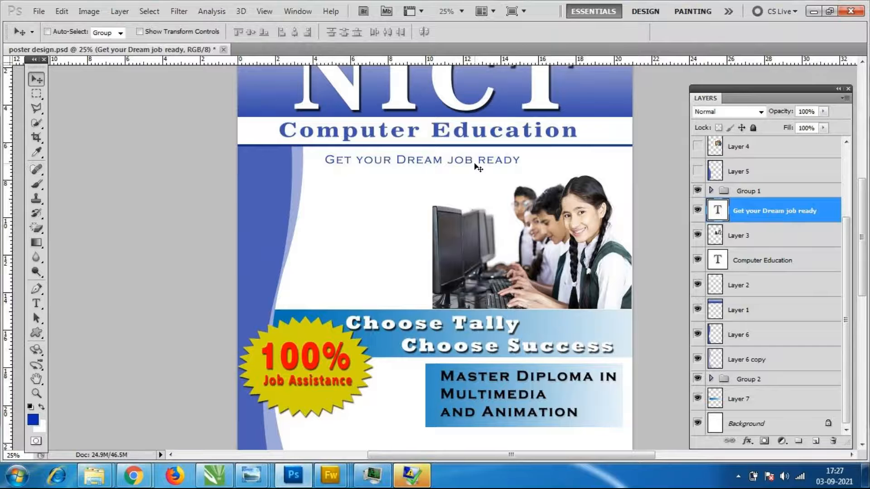
key(ctrl+t)
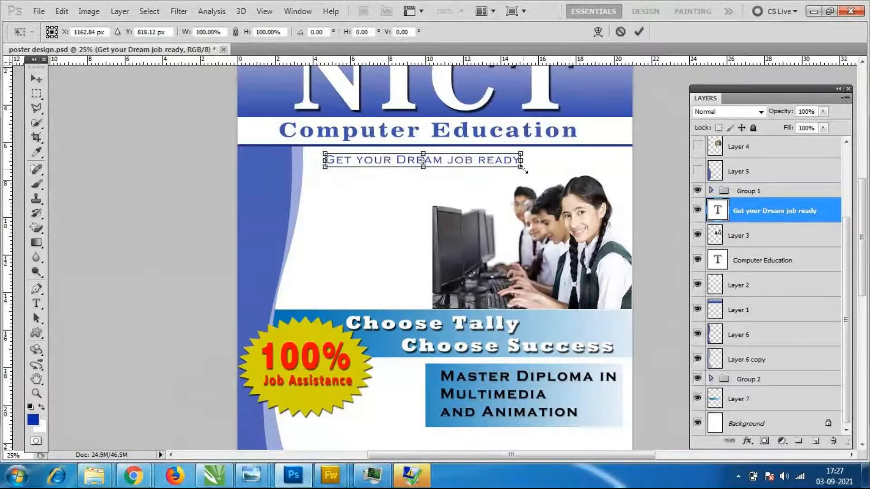
drag(524, 170, 562, 170)
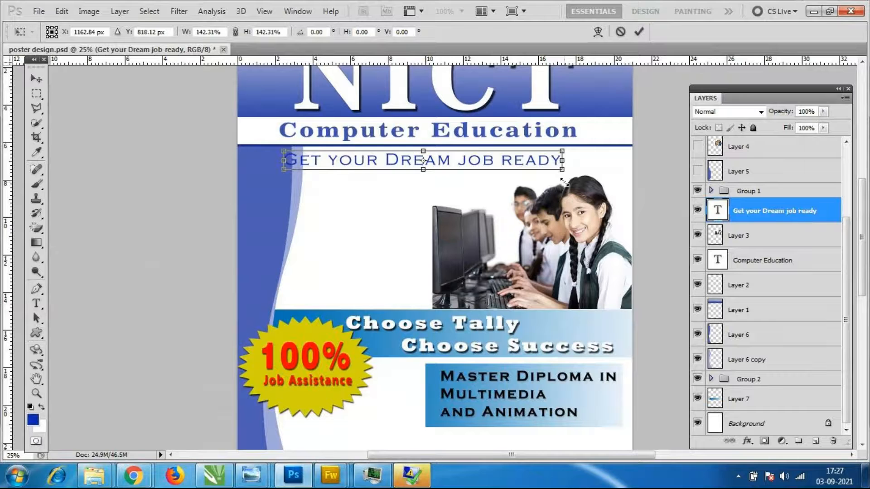
drag(482, 166, 515, 163)
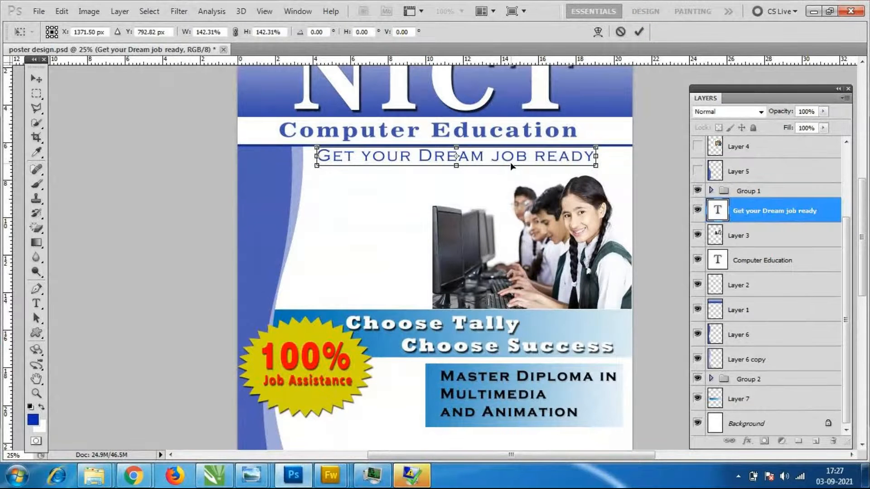
key(Return)
key(Down)
key(Down)
key(Down)
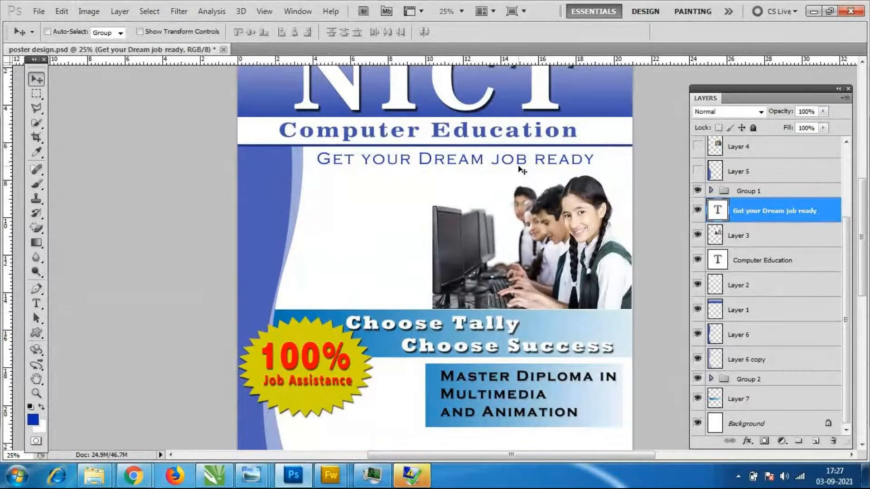
Draw a ribbon-like banner custom shape with notched ends around the tagline and clear its path outline.
drag(46, 339, 81, 394)
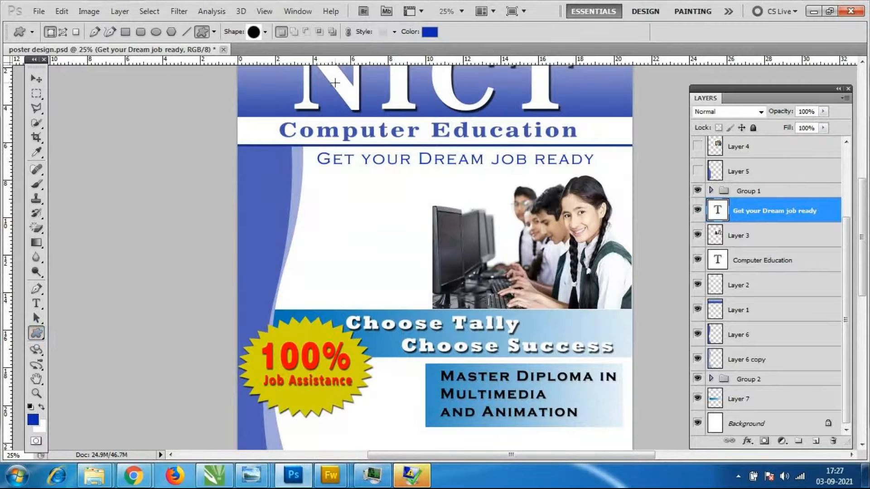
click(266, 32)
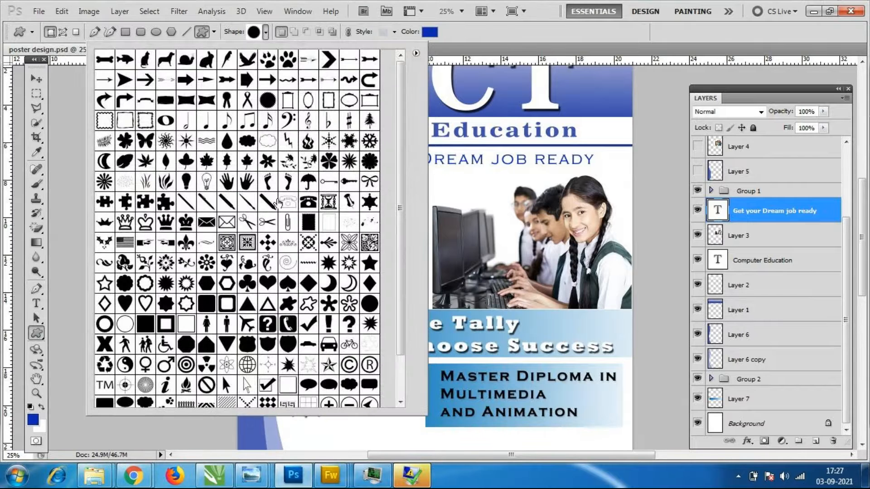
scroll(302, 159, down, 3)
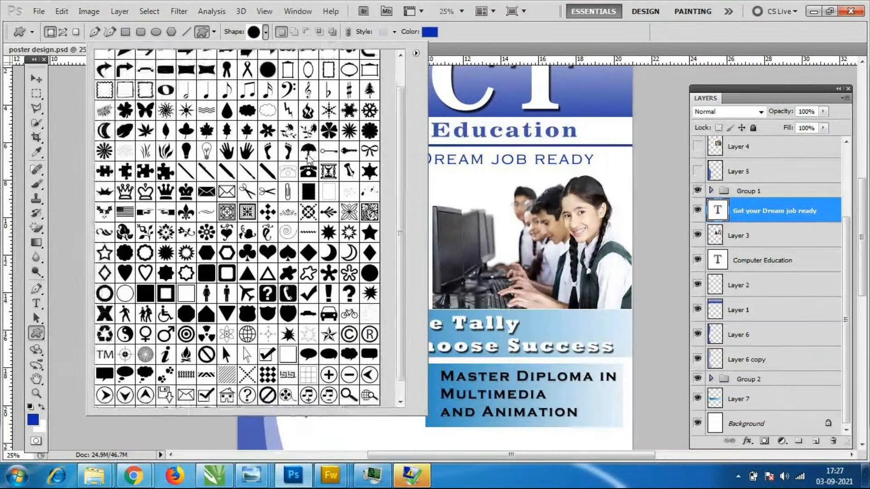
scroll(250, 165, up, 3)
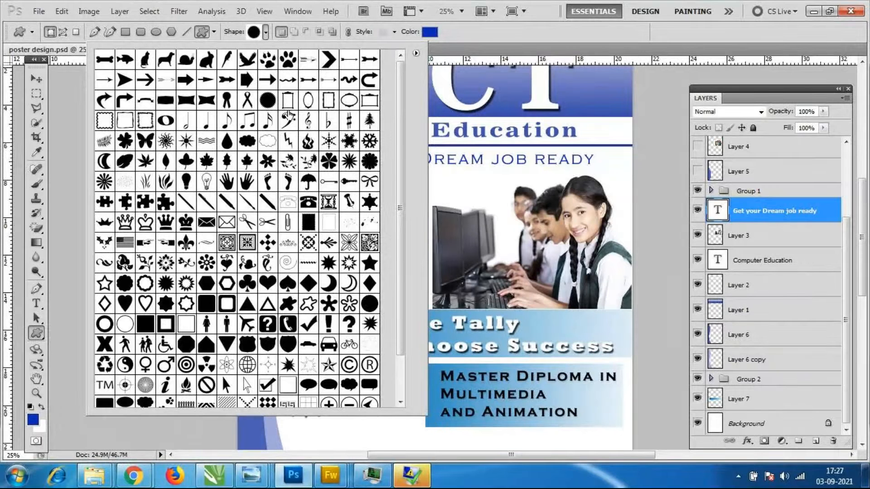
double_click(165, 101)
drag(309, 145, 613, 174)
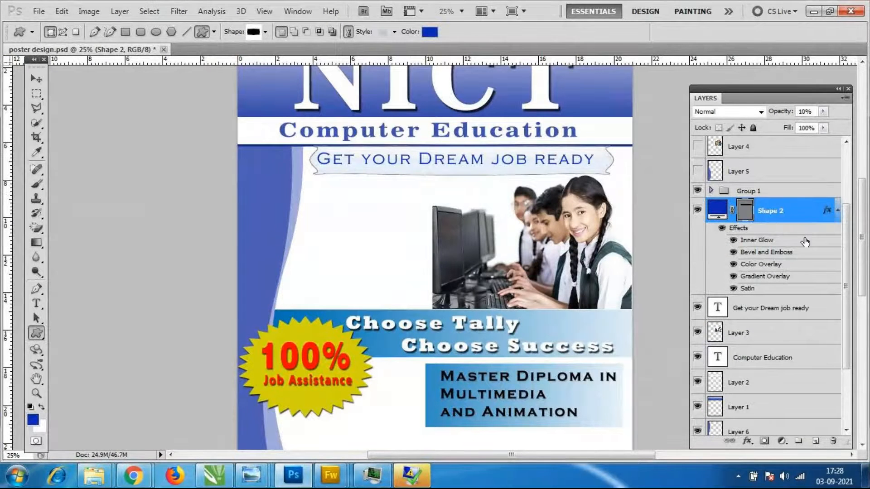
key(ctrl+Return)
key(ctrl+d)
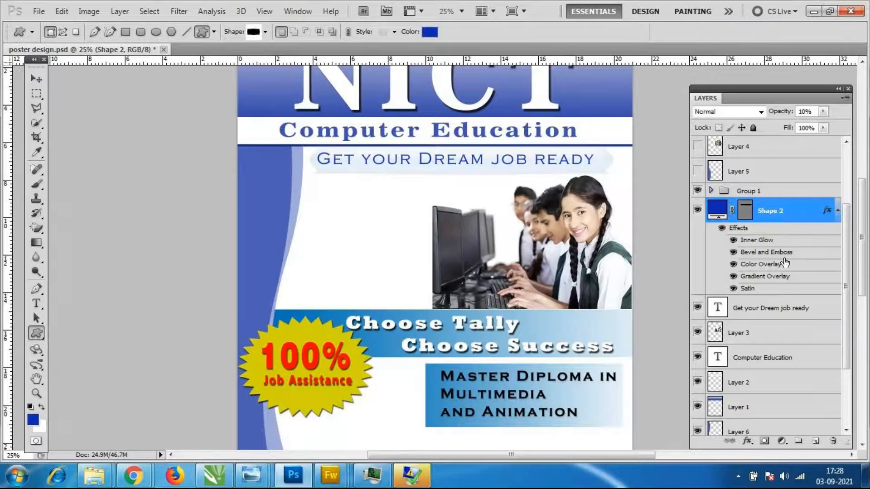
Recolor the tagline text red (ff0000) by sampling the "100%" lettering on the starburst badge.
click(775, 308)
double_click(717, 309)
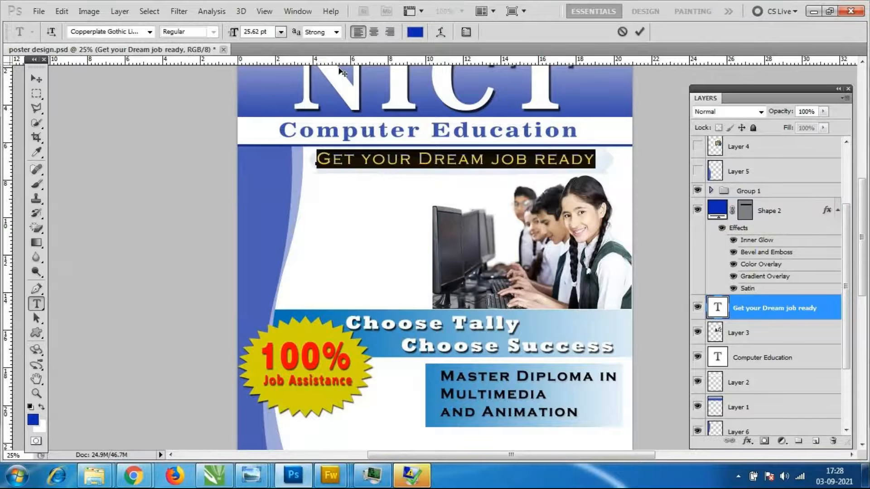
click(414, 32)
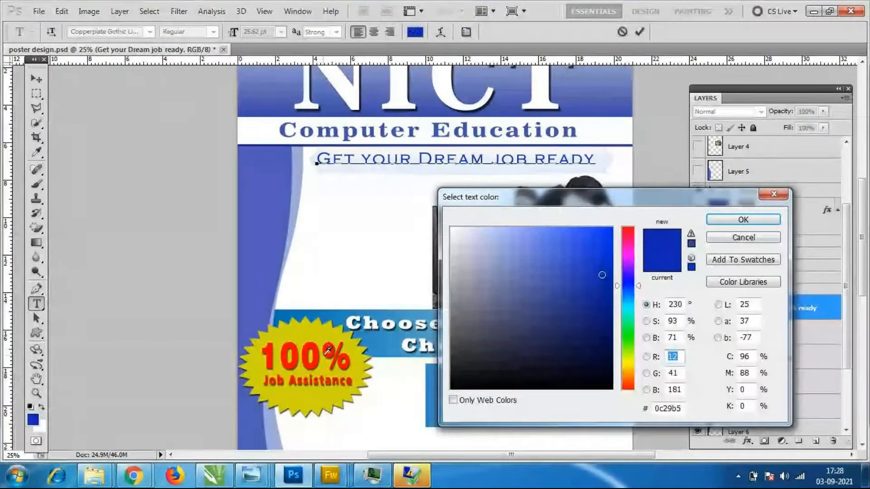
click(317, 356)
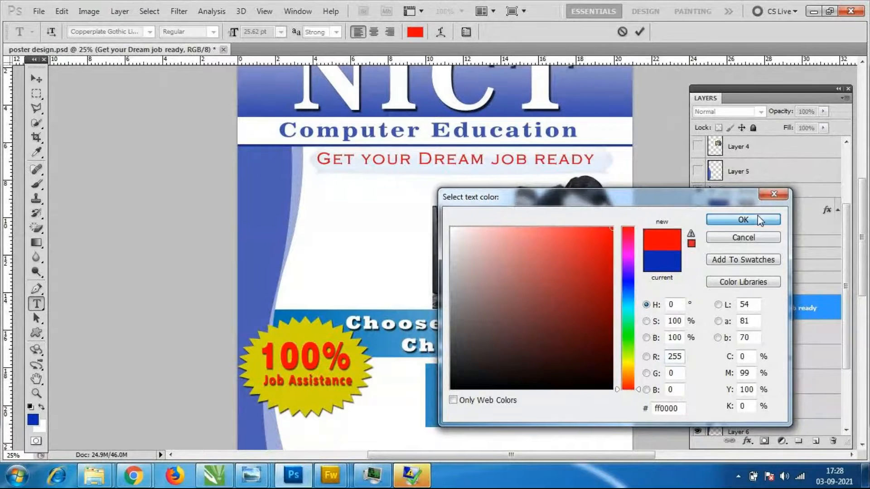
click(743, 220)
click(36, 78)
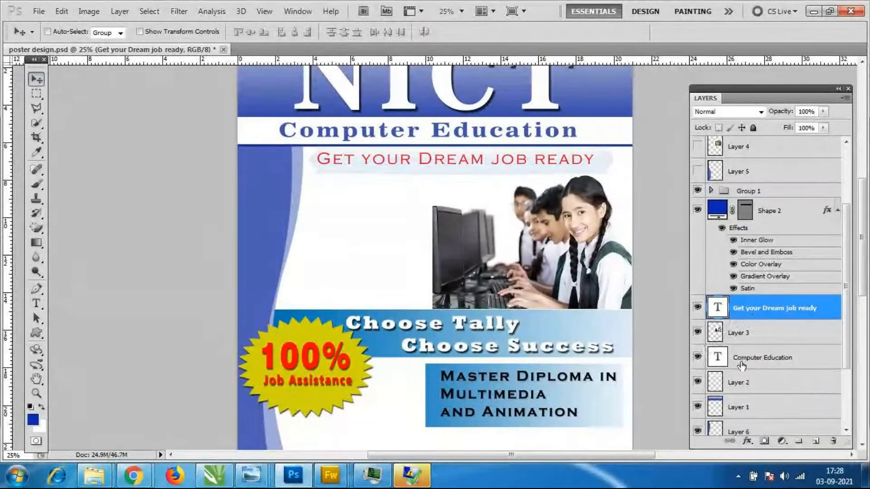
Toggle the banner shape's visibility to check it, and place its layer directly below the tagline layer.
click(697, 211)
click(698, 213)
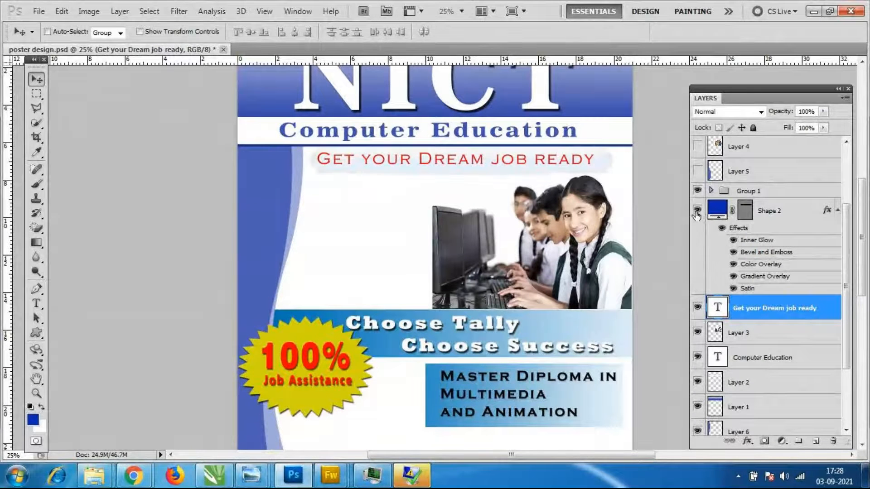
click(790, 216)
drag(790, 216, 777, 330)
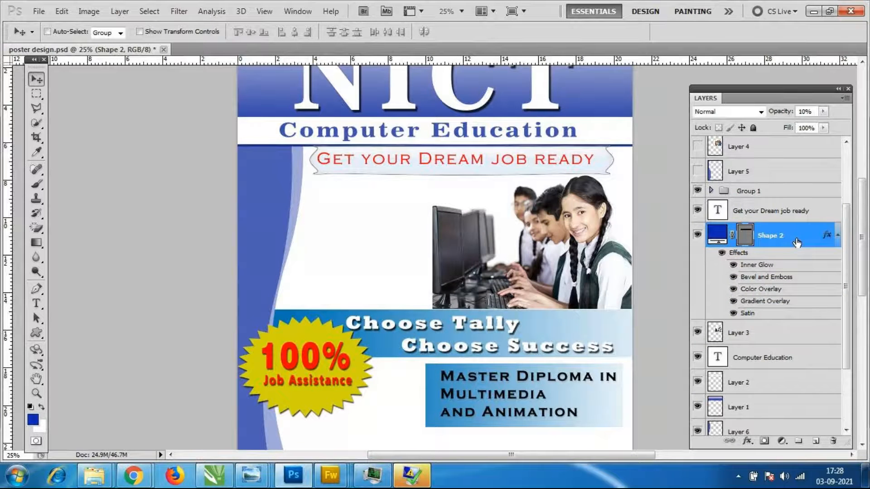
double_click(720, 239)
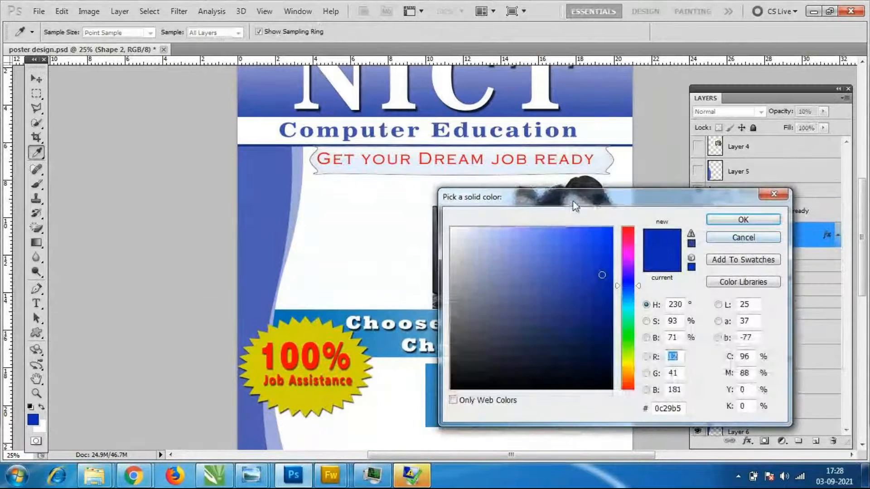
drag(573, 200, 590, 205)
click(607, 304)
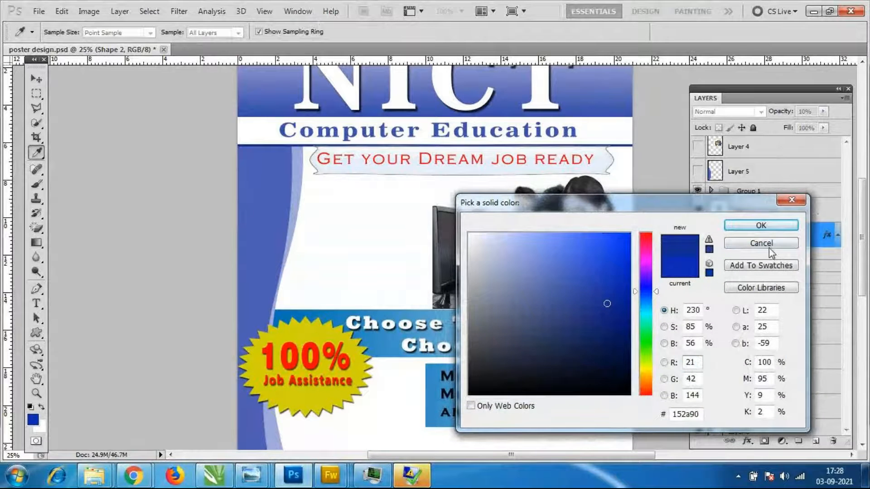
click(768, 246)
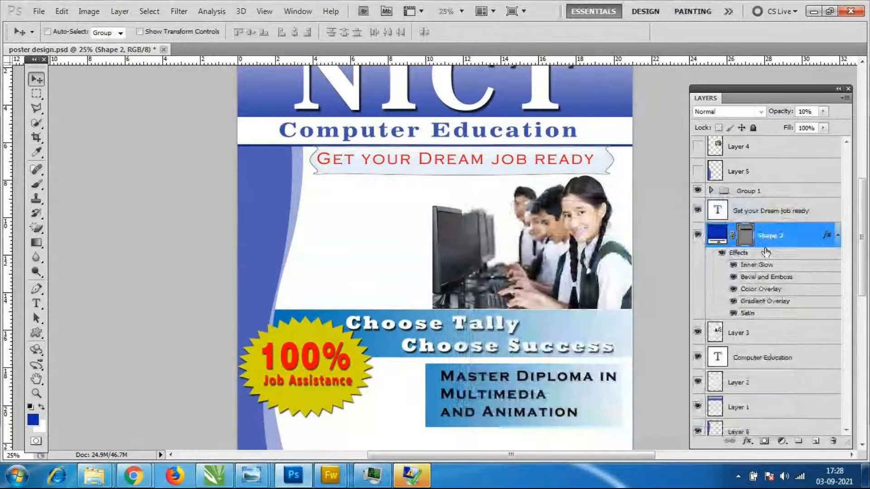
click(722, 254)
click(722, 253)
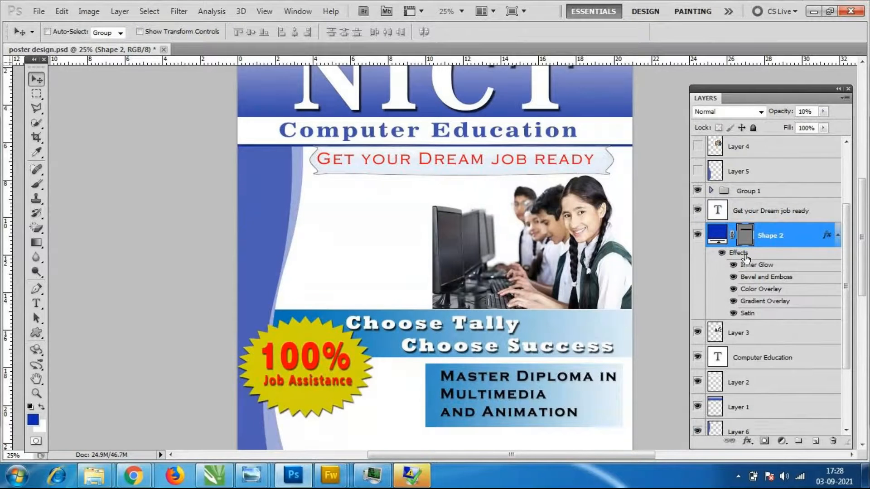
double_click(745, 255)
drag(299, 138, 741, 176)
click(508, 188)
click(584, 204)
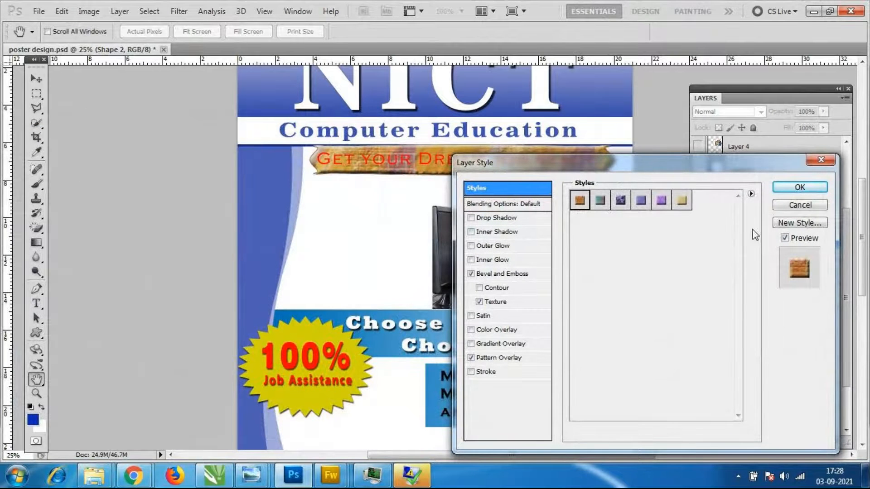
click(798, 205)
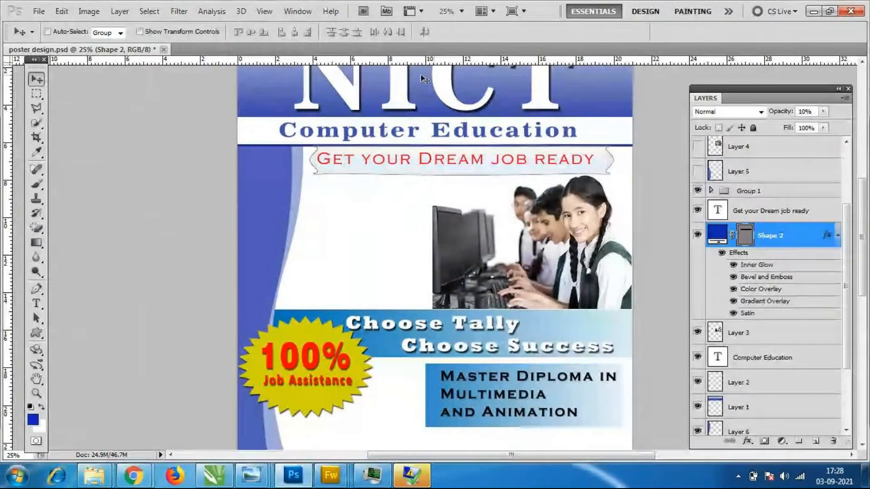
Hide the banner shape's effects, set its fill to the starburst badge's yellow (d3d109), and show the effects again.
click(722, 253)
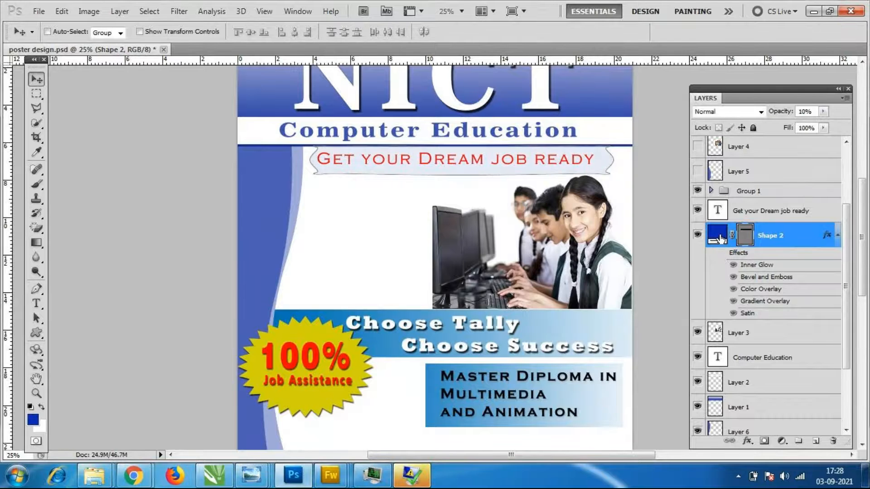
double_click(720, 239)
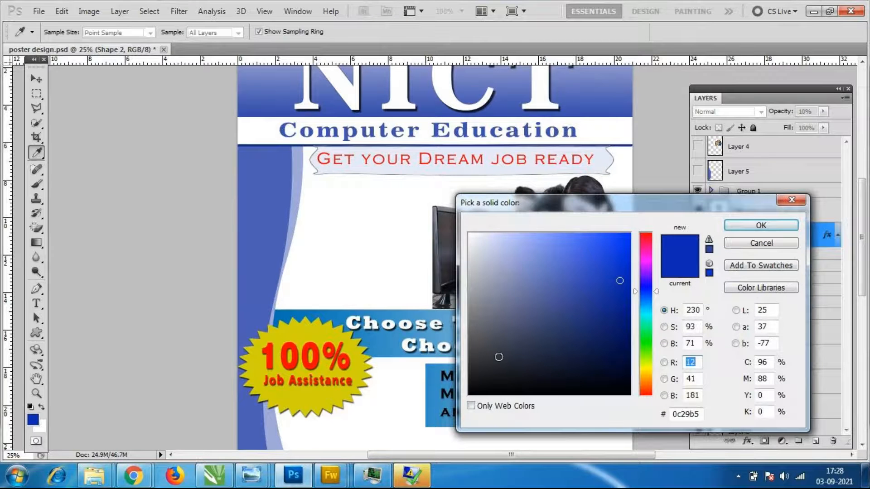
click(300, 396)
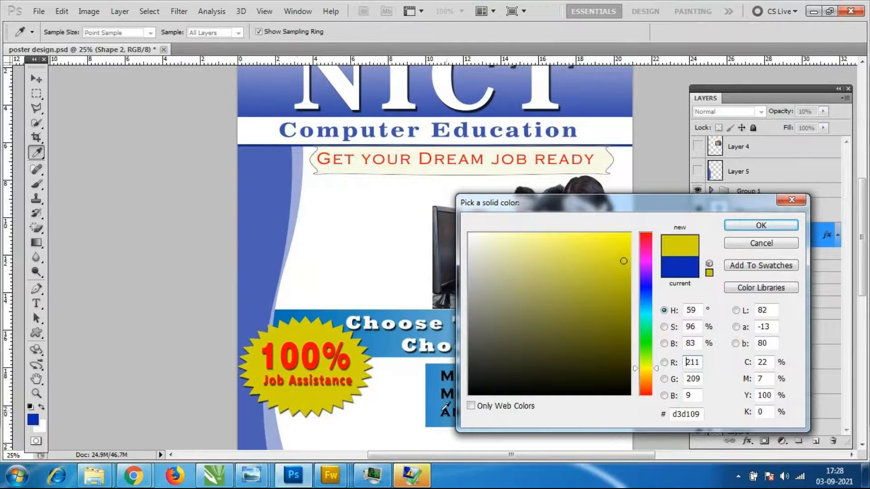
click(760, 225)
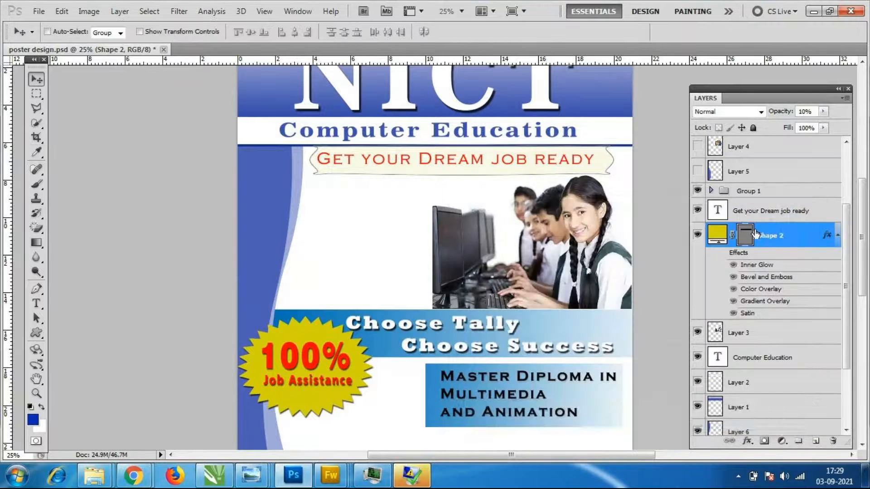
click(721, 253)
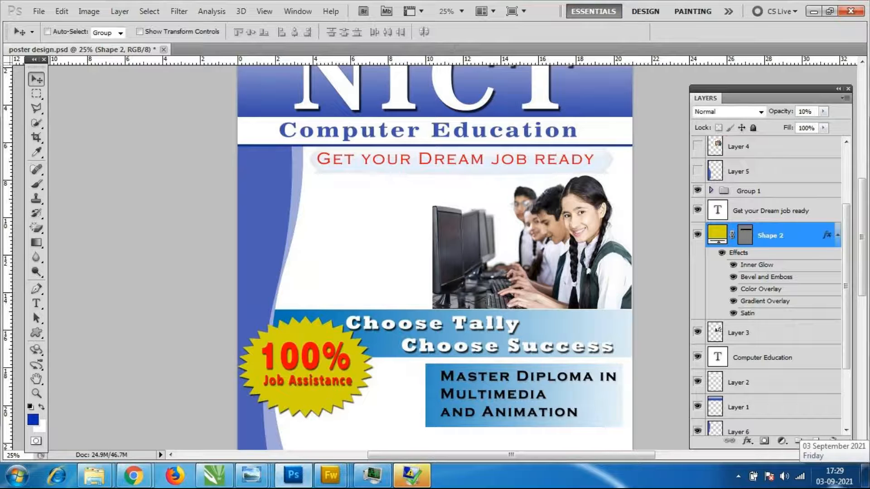
Load the outline of the banner shape's vector mask as a selection.
ctrl+click(717, 236)
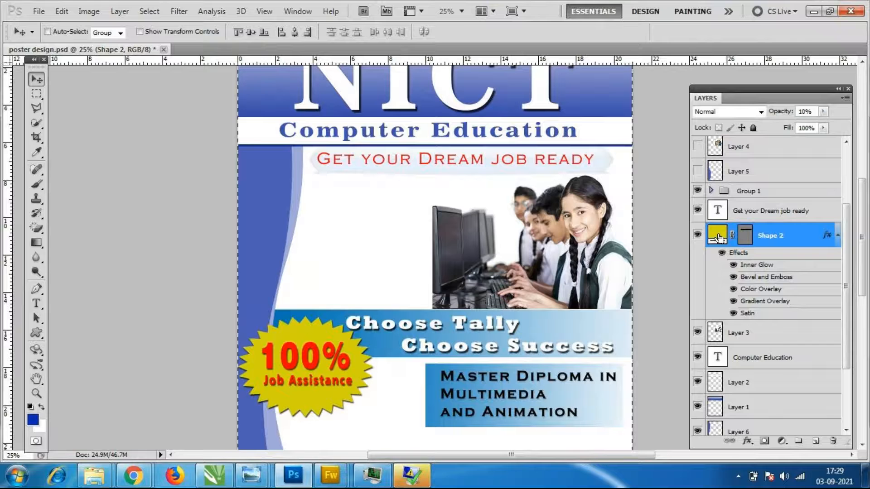
click(747, 237)
click(746, 237)
click(747, 238)
click(747, 238)
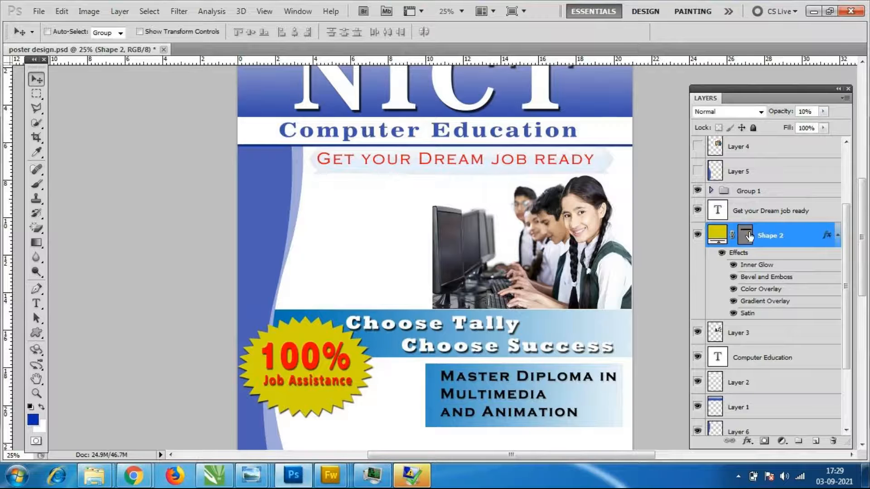
ctrl+click(746, 237)
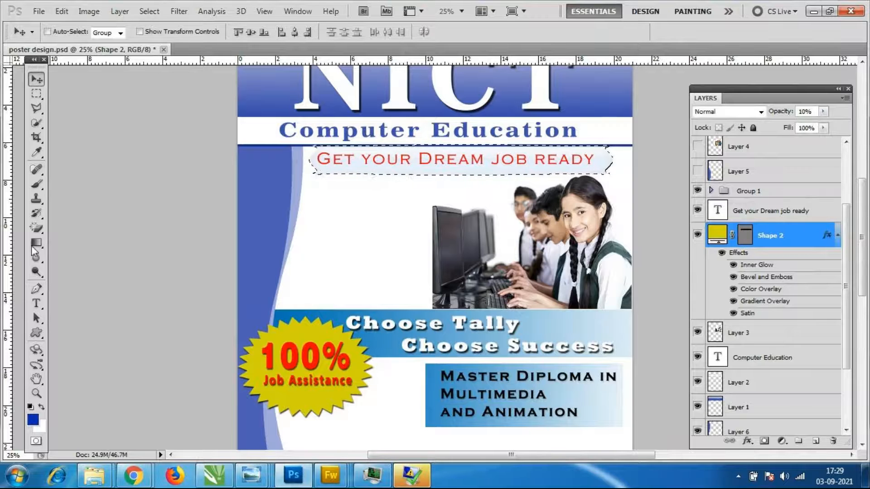
Sample the starburst badge's yellow as the foreground color, switch to the Paint Bucket tool, and deselect the banner outline.
click(36, 153)
click(311, 326)
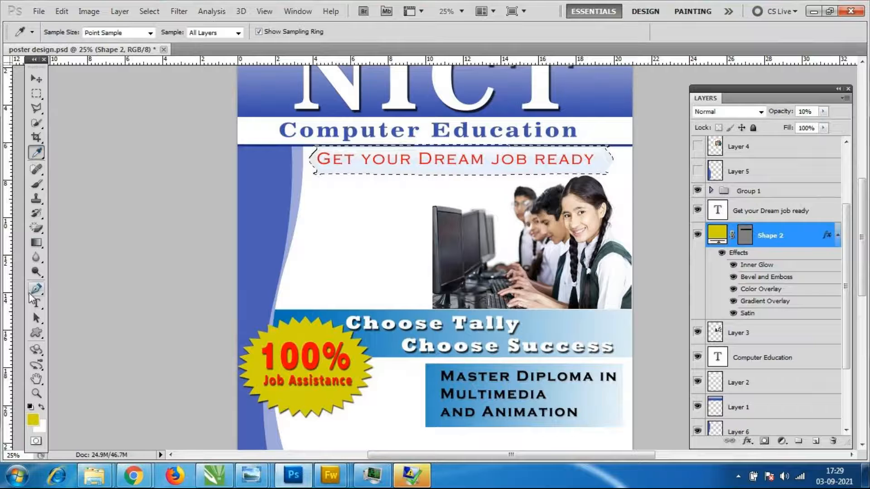
click(36, 243)
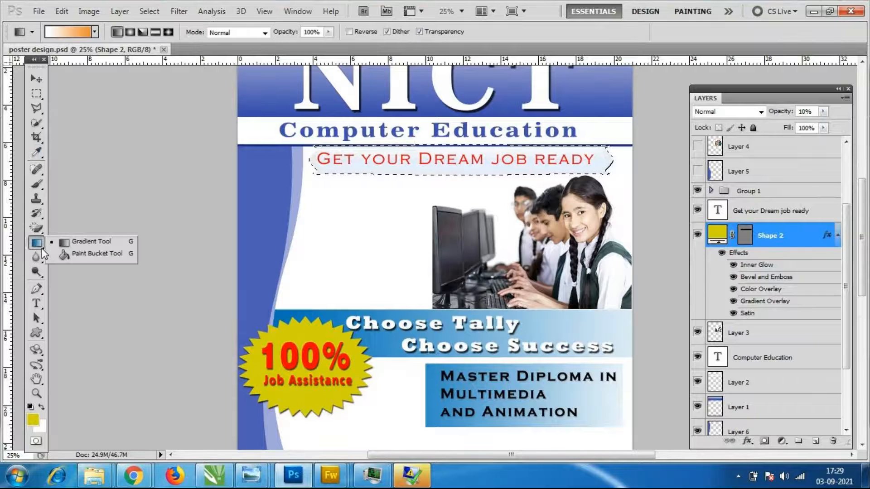
click(83, 253)
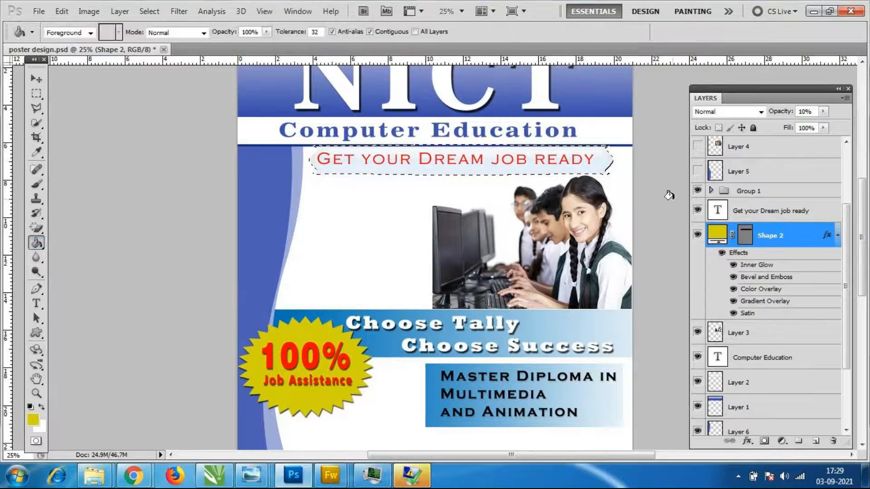
key(ctrl+d)
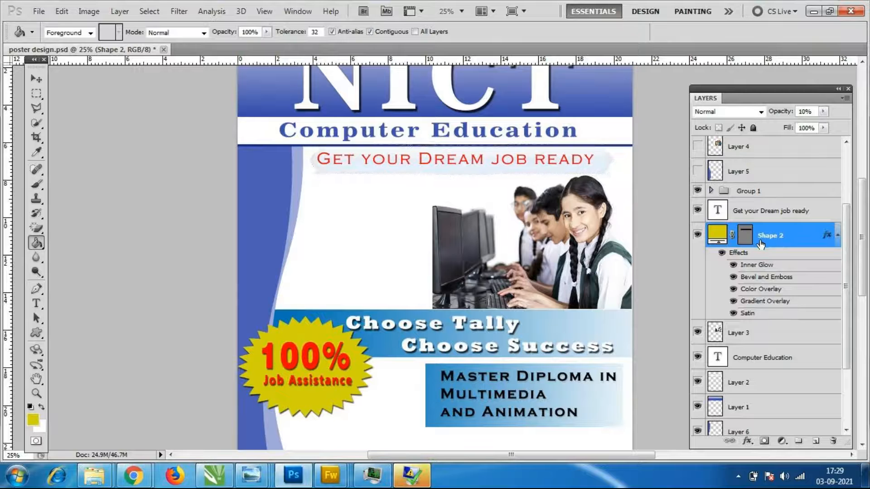
Turn off the banner shape's Satin, Color Overlay, Gradient Overlay, Inner Glow, and Bevel and Emboss effects.
double_click(738, 258)
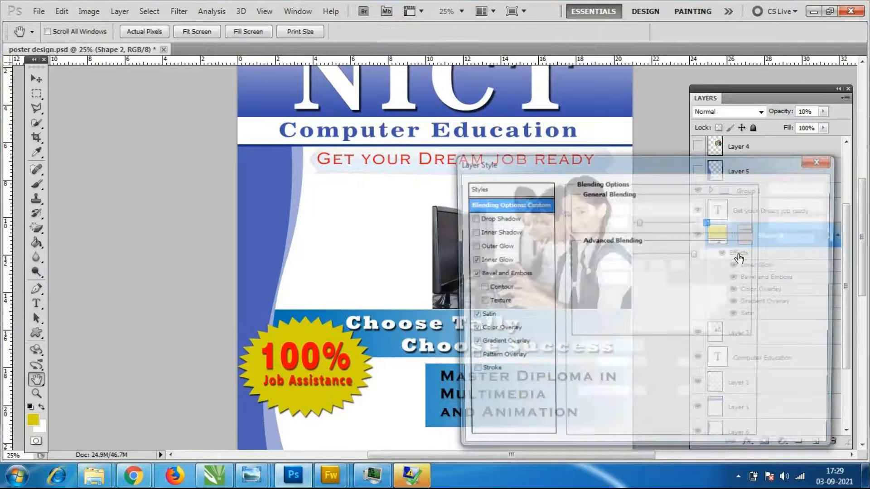
click(471, 316)
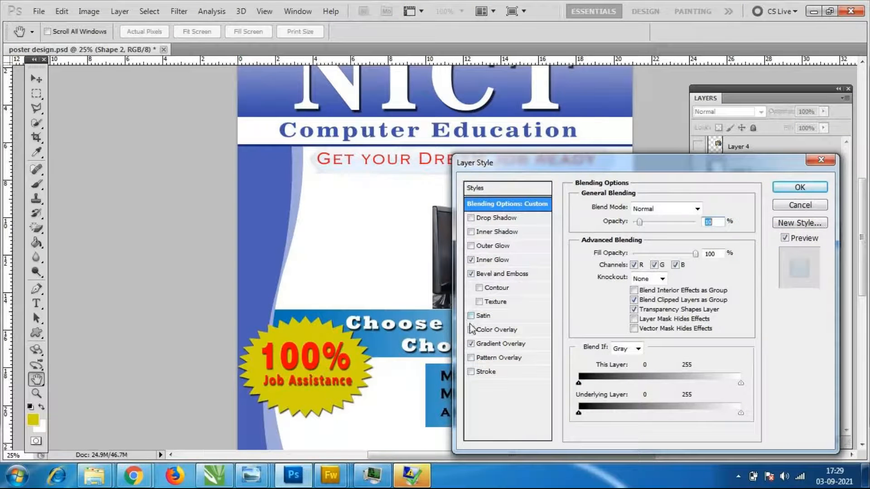
click(471, 344)
click(473, 260)
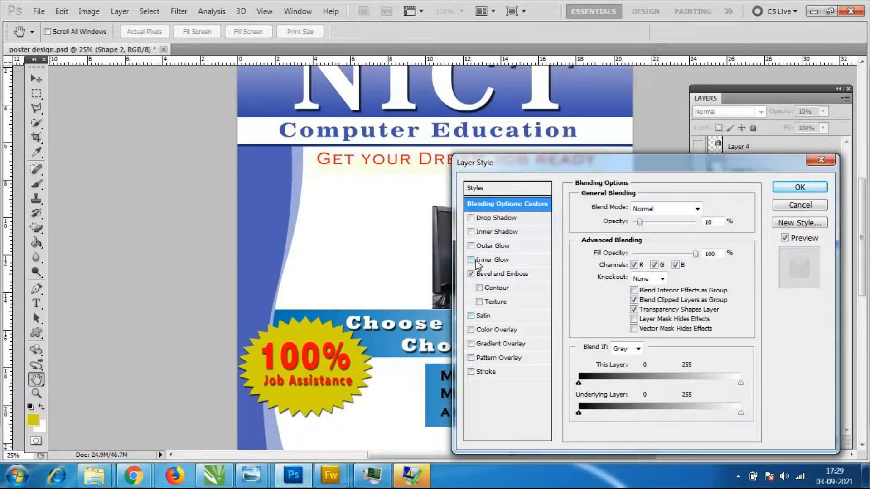
click(471, 273)
Enable a Color Overlay on the banner shape and sample the starburst badge's yellow (d3d109) as its color.
click(501, 331)
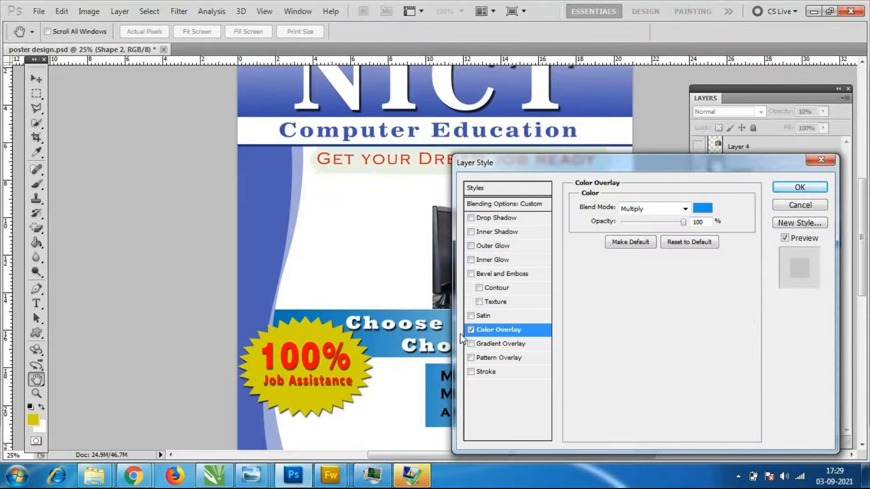
click(705, 209)
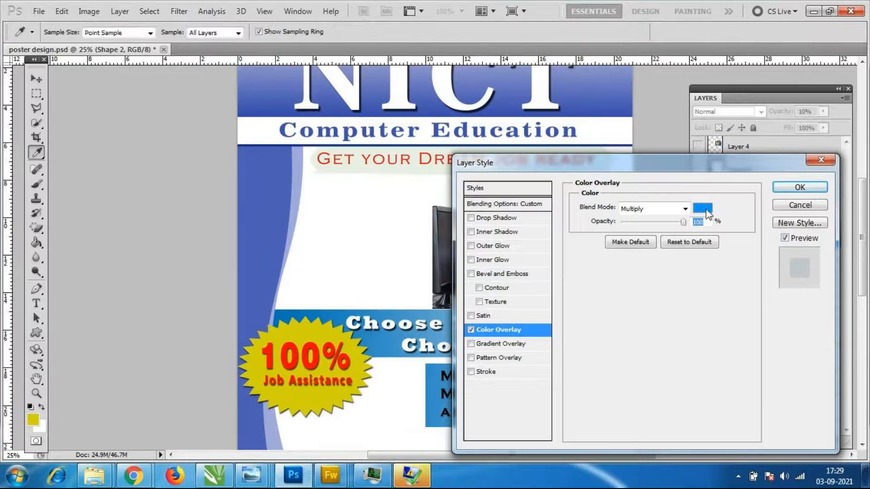
click(314, 402)
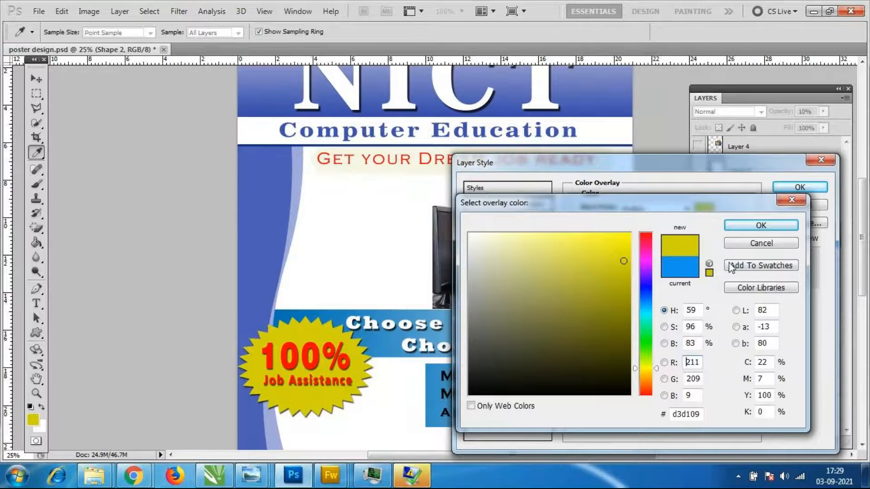
Apply a yellow #d3d109 colour overlay to the Shape 2 layer and compare the poster with that layer hidden and shown.
click(763, 226)
click(805, 190)
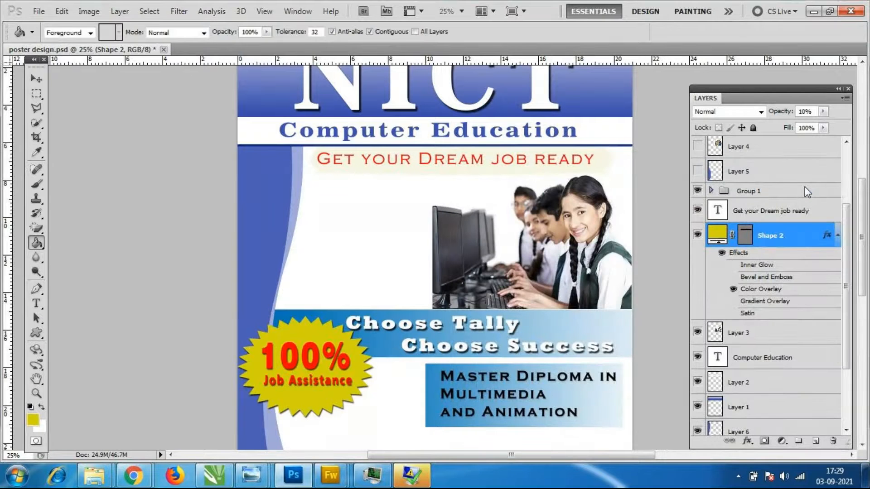
click(698, 239)
click(698, 239)
click(698, 239)
click(698, 240)
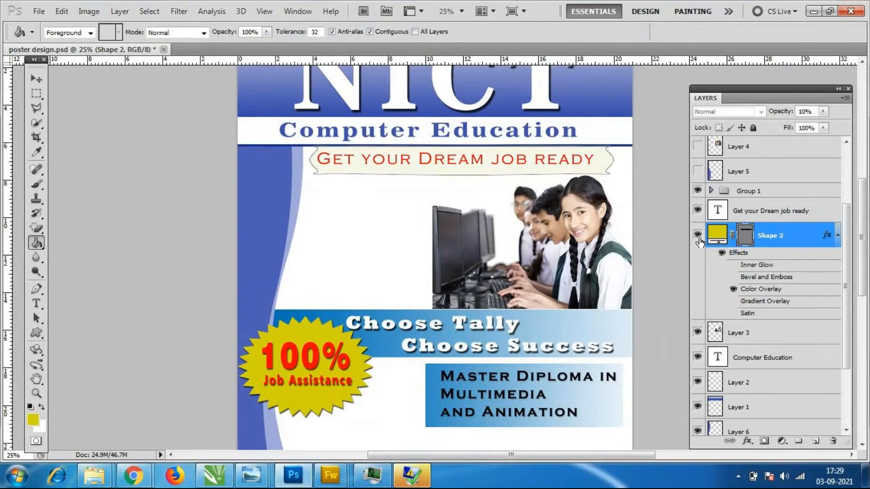
Delete the vector mask of the Shape 2 layer, then delete the layer itself.
click(832, 443)
click(356, 187)
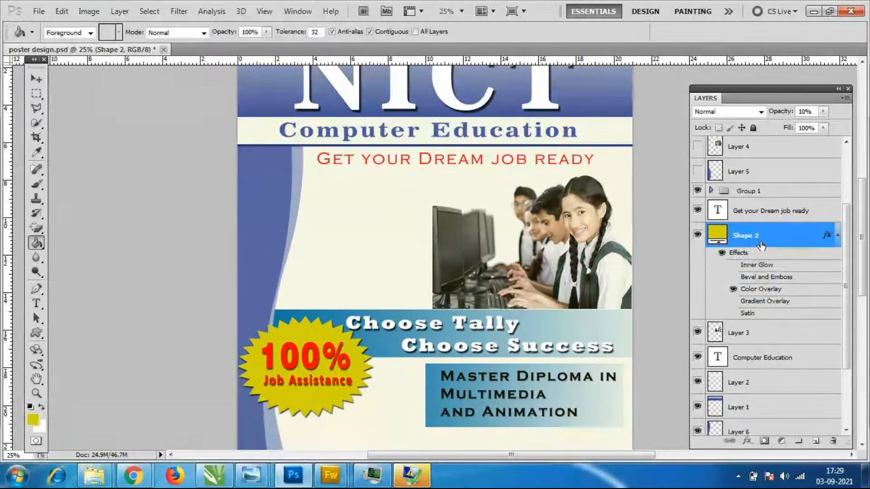
click(765, 211)
click(770, 240)
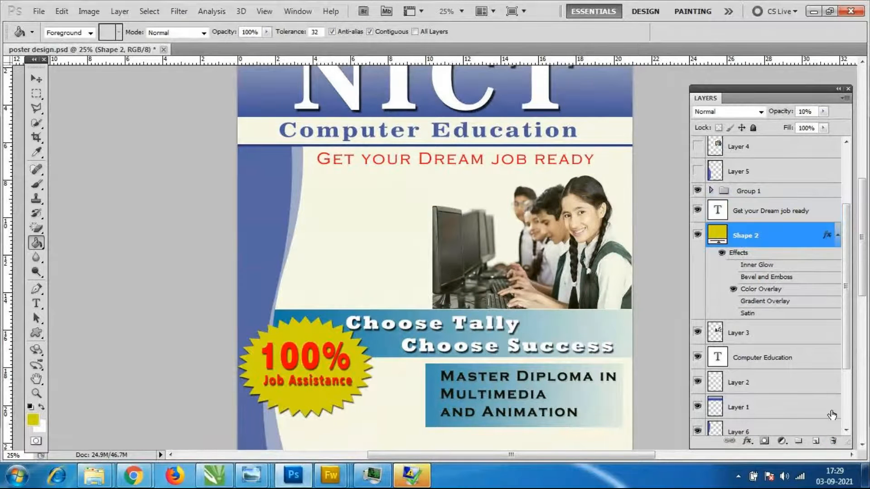
click(833, 443)
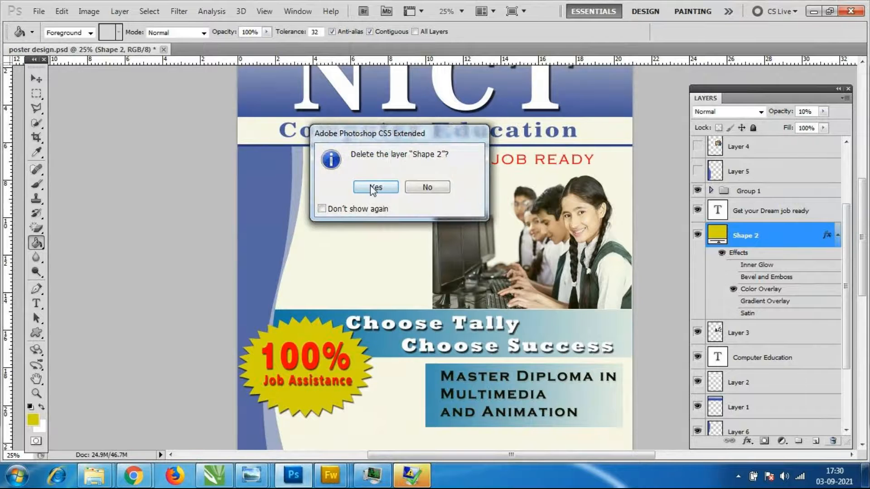
click(376, 186)
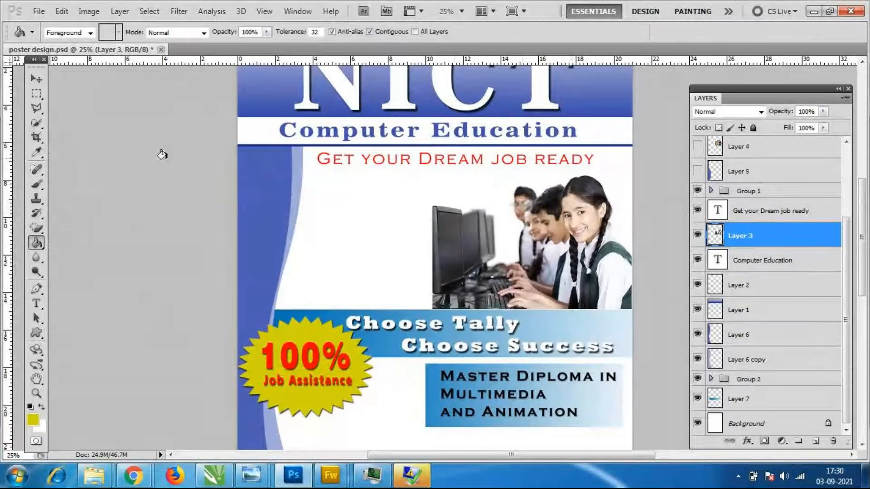
Try the Elephant and Franklin Gothic Heavy fonts on the "Get your Dream job ready" text.
click(36, 79)
click(721, 212)
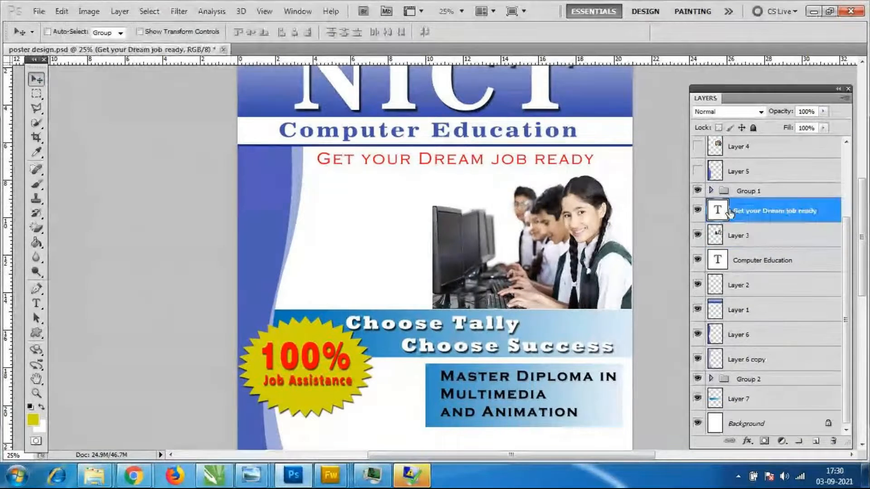
double_click(722, 212)
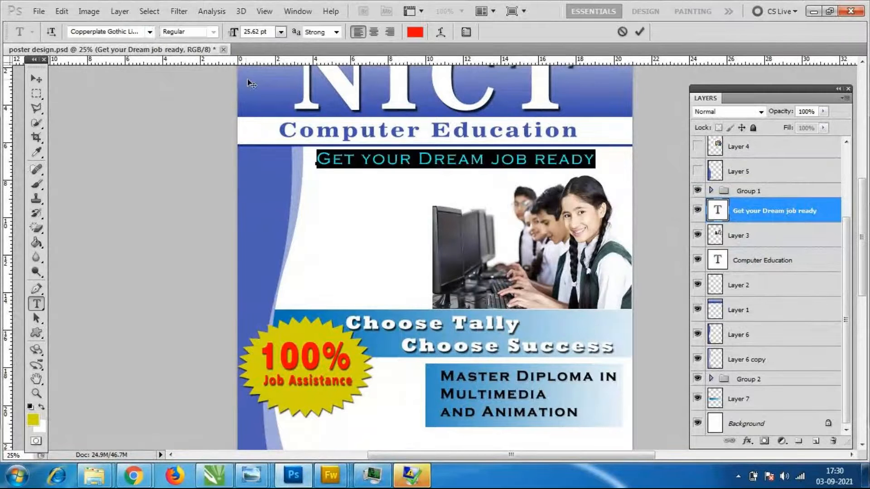
click(149, 32)
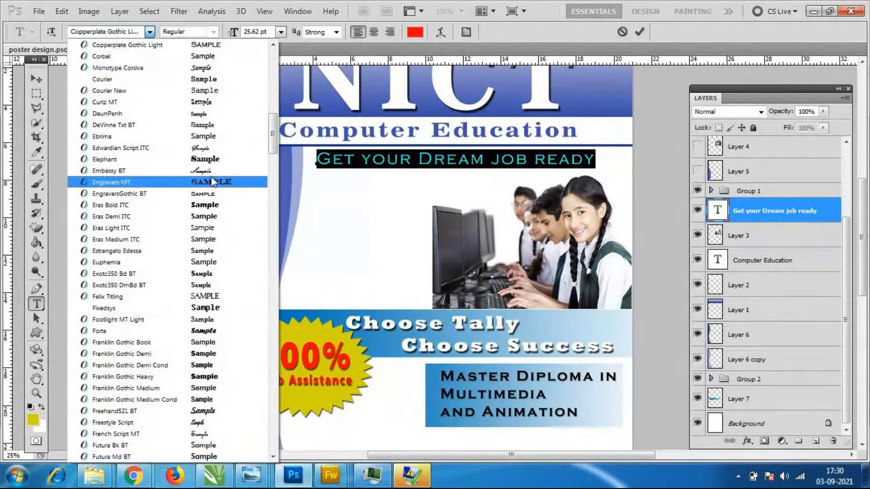
click(212, 160)
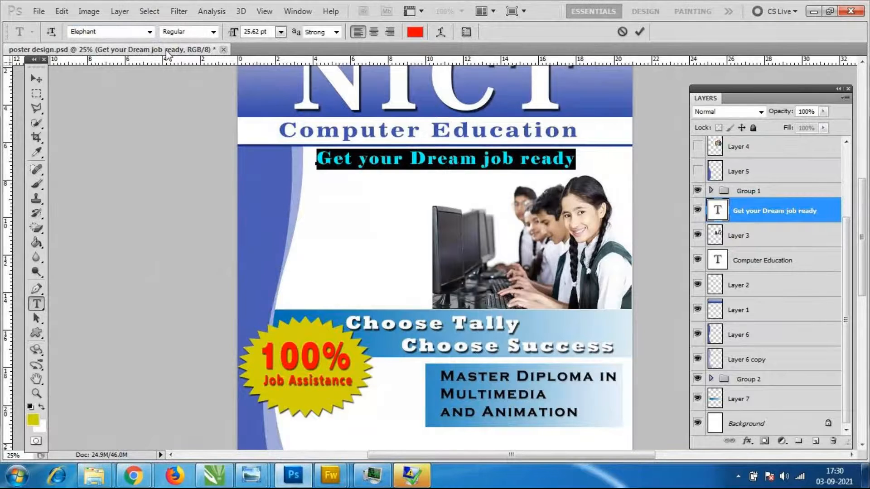
click(149, 32)
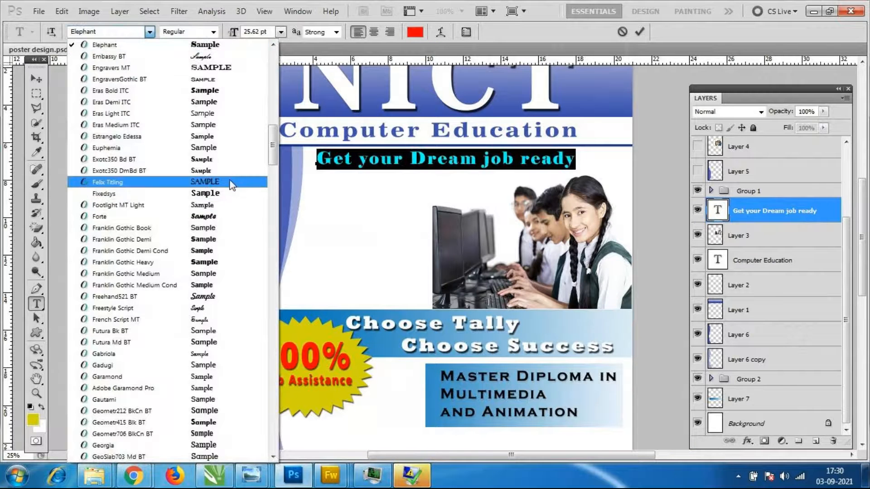
click(123, 261)
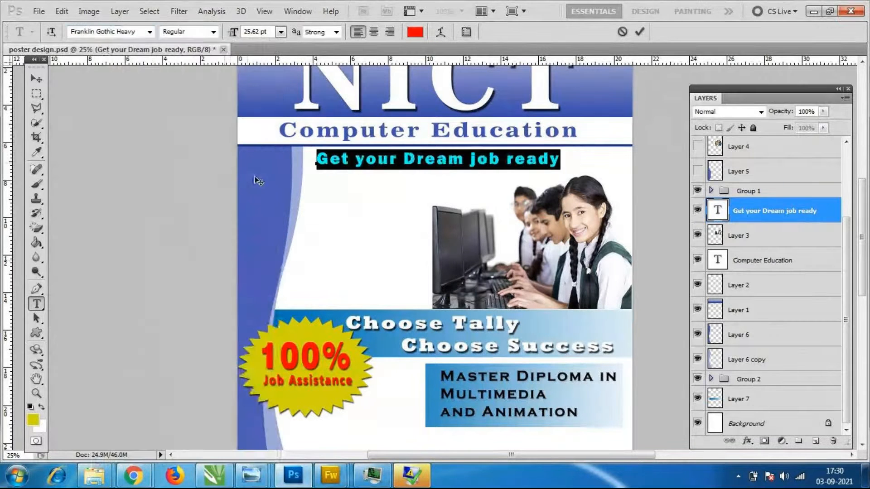
Try the Elephant font again and then Forte on the "Get your Dream job ready" text.
click(150, 34)
scroll(172, 159, up, 9)
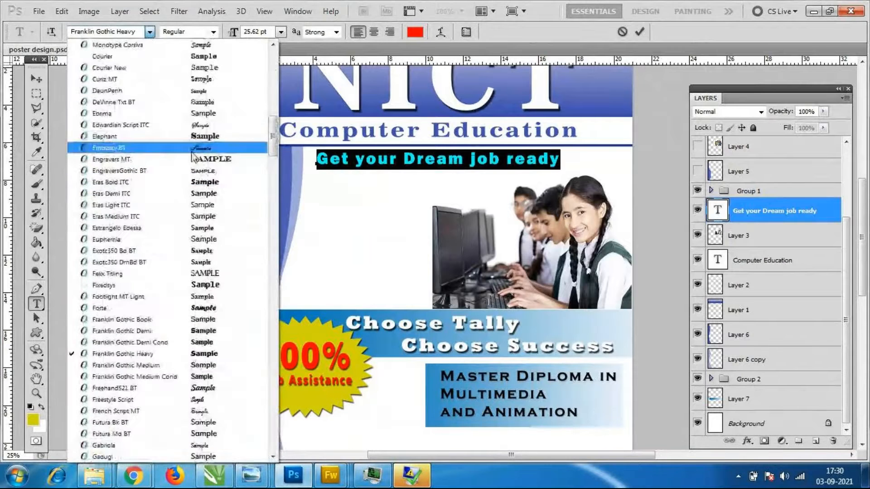
click(235, 141)
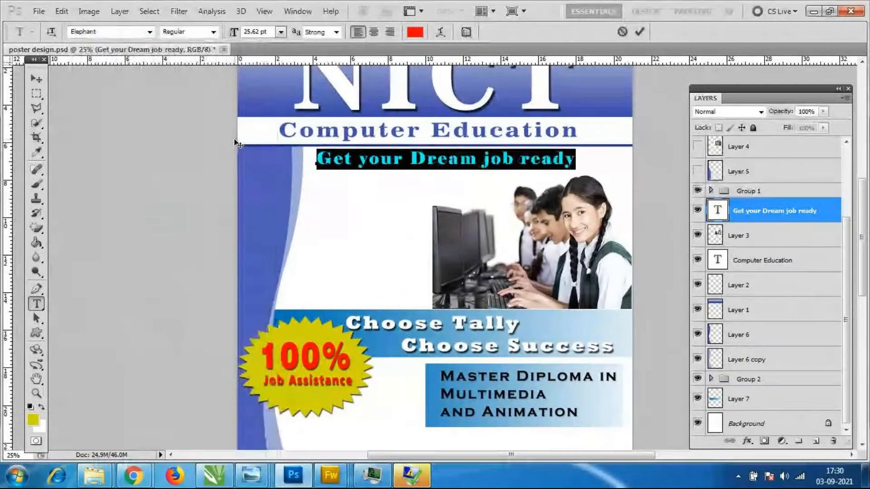
click(149, 31)
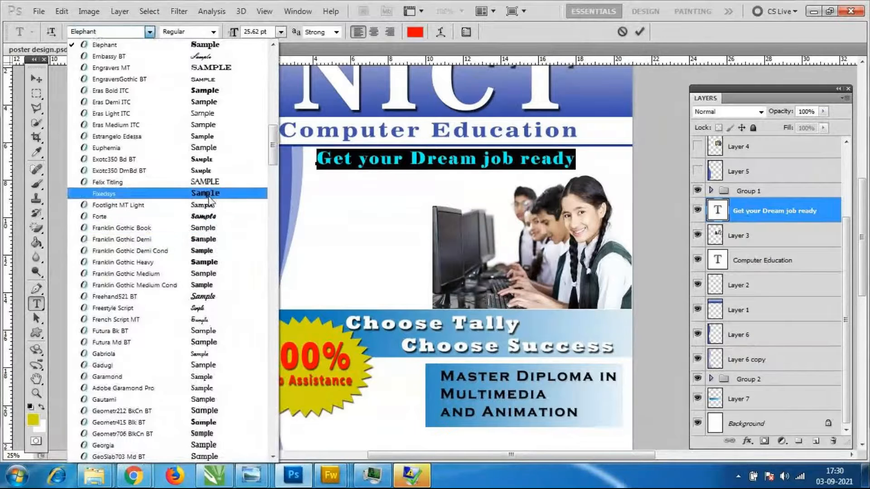
scroll(202, 200, up, 3)
click(202, 321)
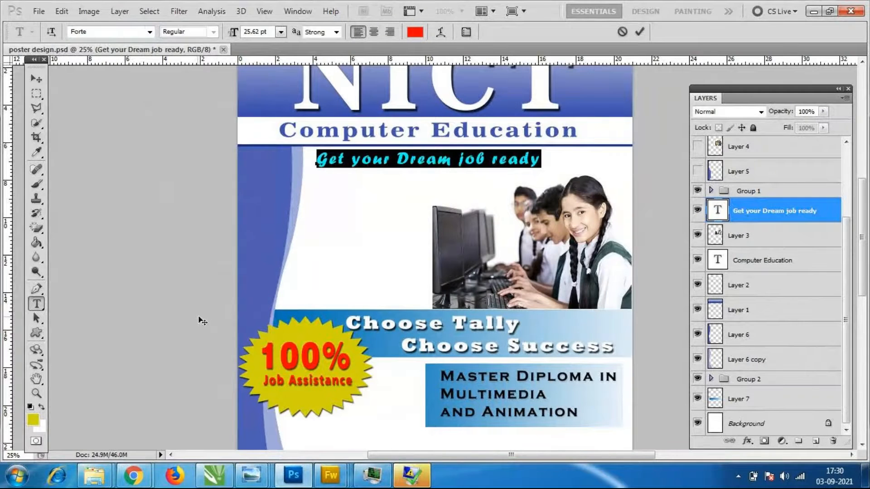
Set the font of the "Get your Dream job ready" text to Copperplate Gothic Bold and commit the edit.
click(149, 31)
scroll(204, 195, up, 10)
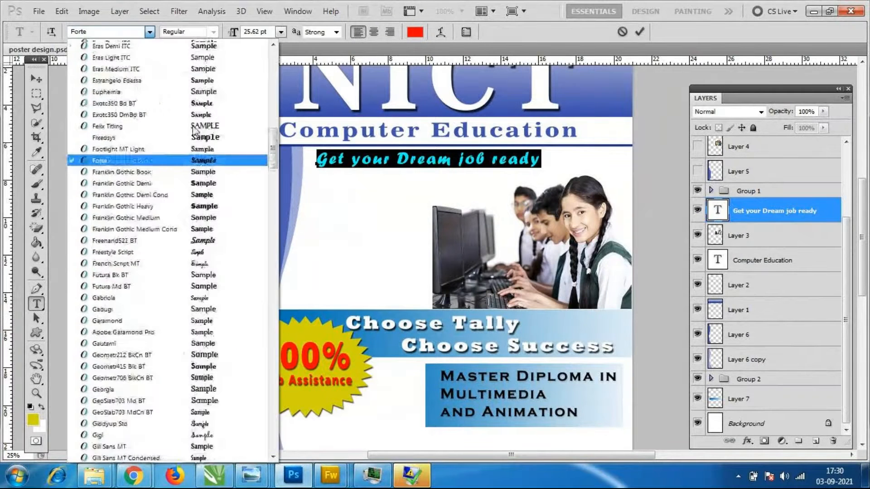
click(208, 124)
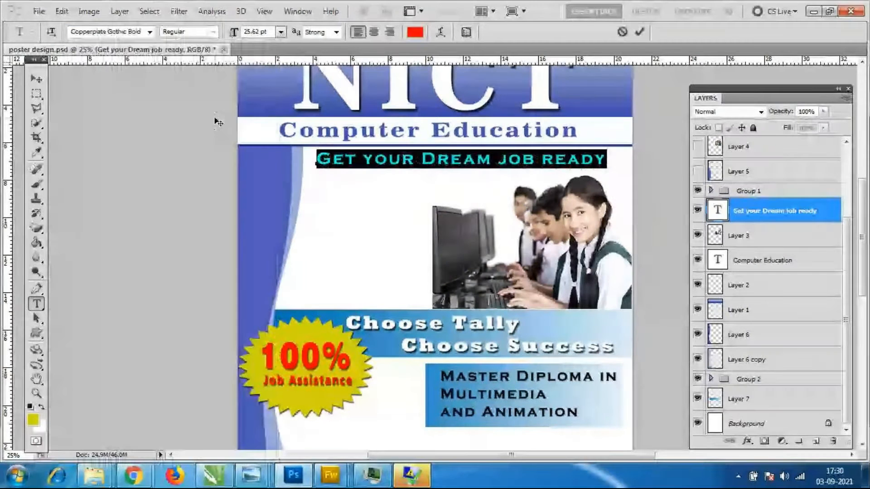
click(36, 78)
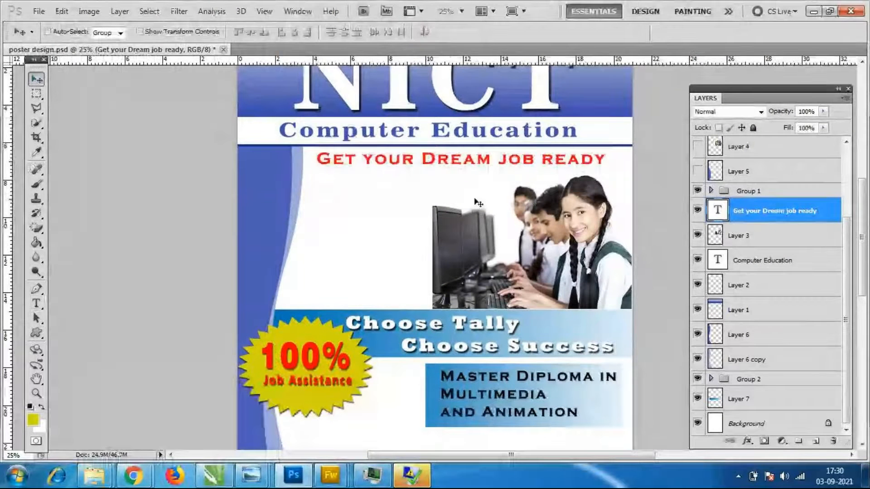
Draw a banner custom shape around the "Get your Dream job ready" text and move its layer above all others.
click(37, 334)
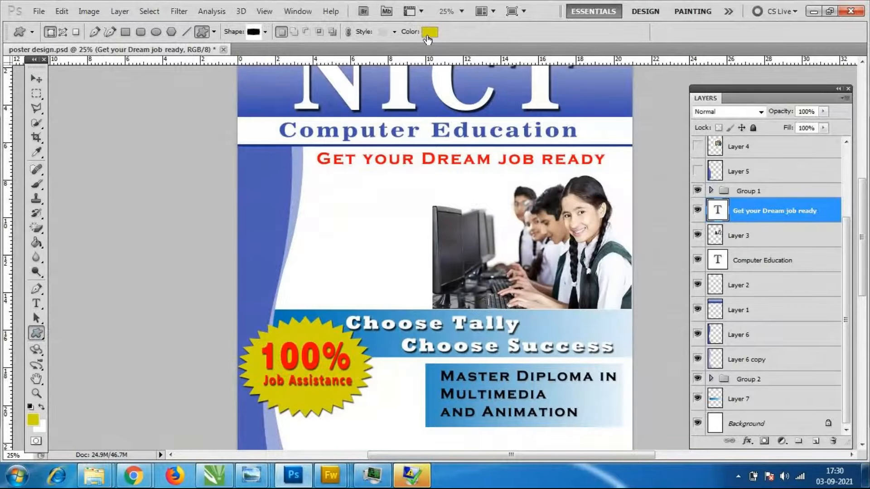
drag(308, 141, 618, 175)
key(1)
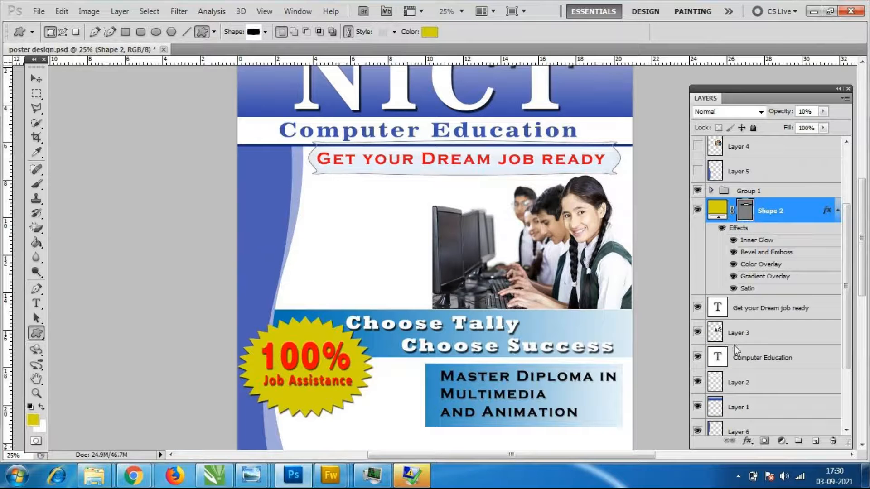
scroll(784, 222, up, 3)
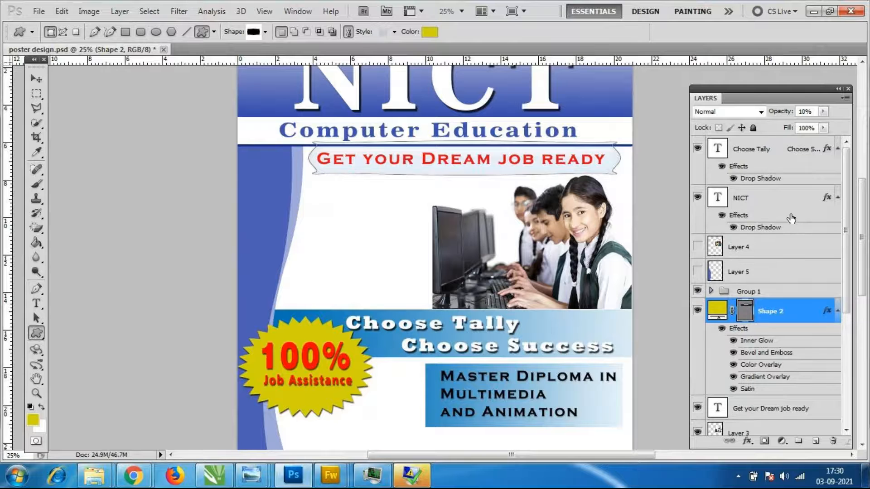
click(745, 311)
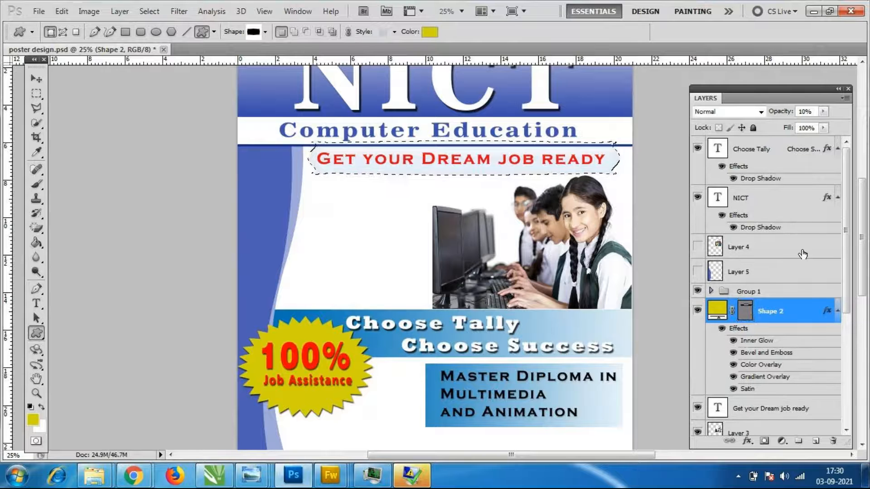
drag(773, 325, 779, 158)
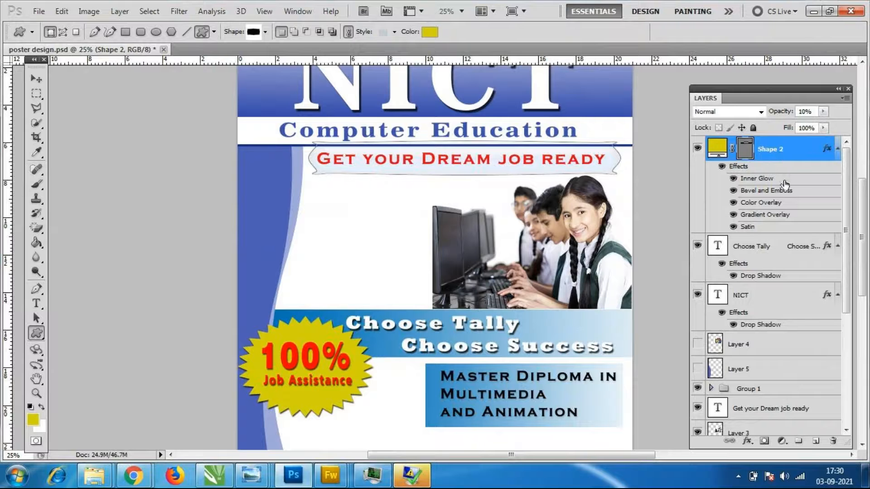
Remove the vector mask from the new banner shape, compare the poster with and without it, and delete the layer.
right_click(748, 153)
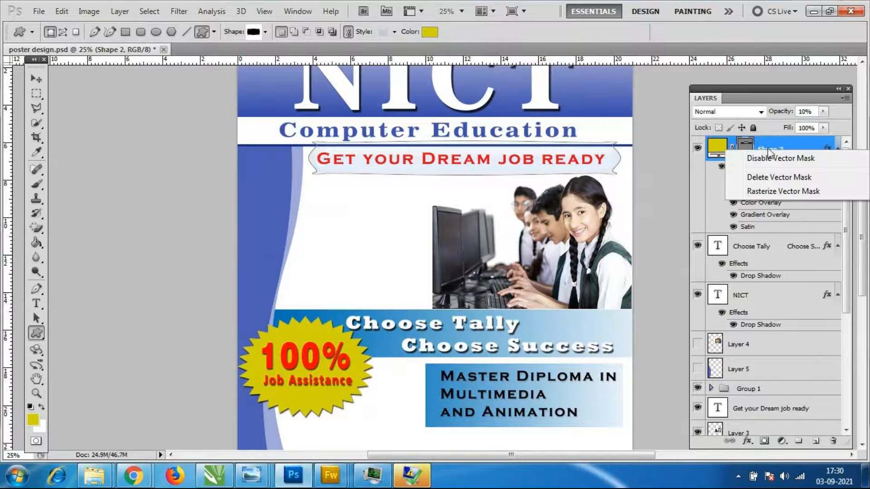
click(800, 179)
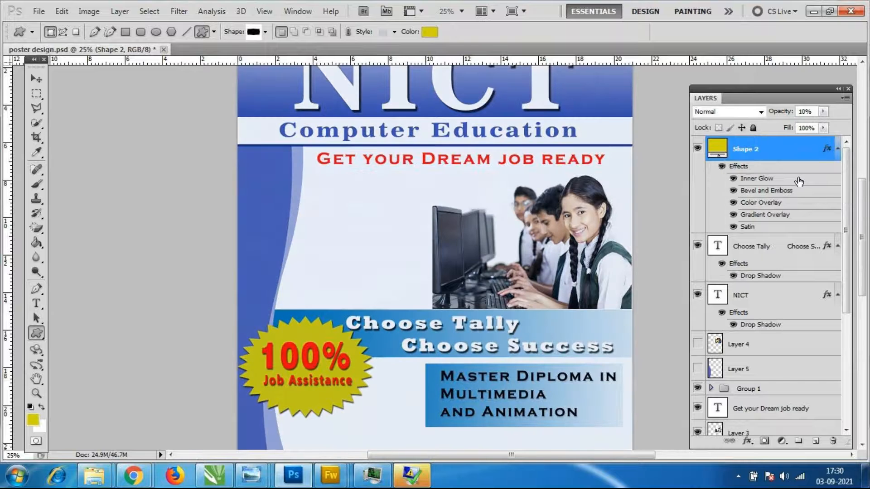
click(697, 148)
click(697, 148)
click(698, 148)
click(697, 148)
click(697, 149)
click(833, 440)
click(375, 187)
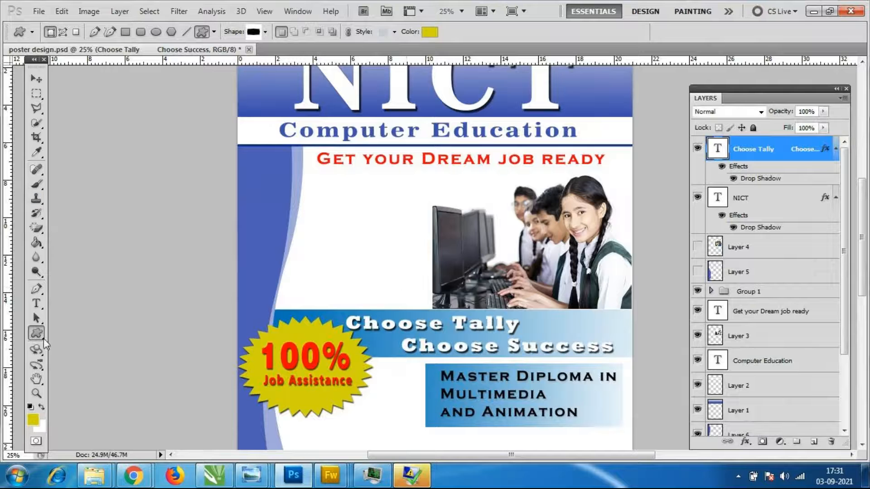
Check the custom shape's colour and style options, try drawing the shape in the blank area beside the photo, and undo it.
click(430, 33)
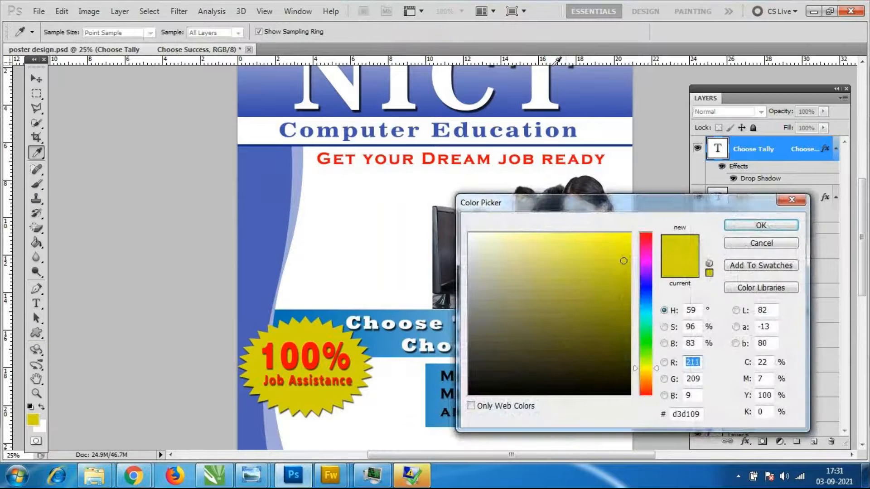
click(761, 243)
click(394, 32)
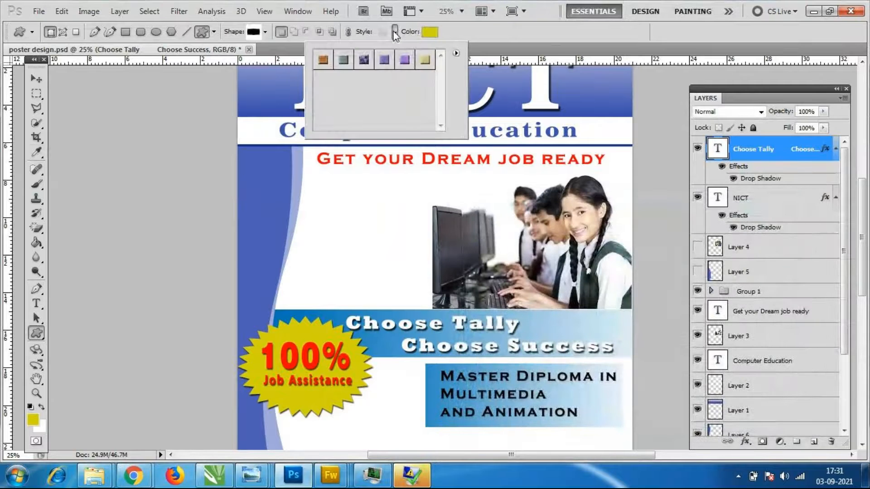
click(352, 31)
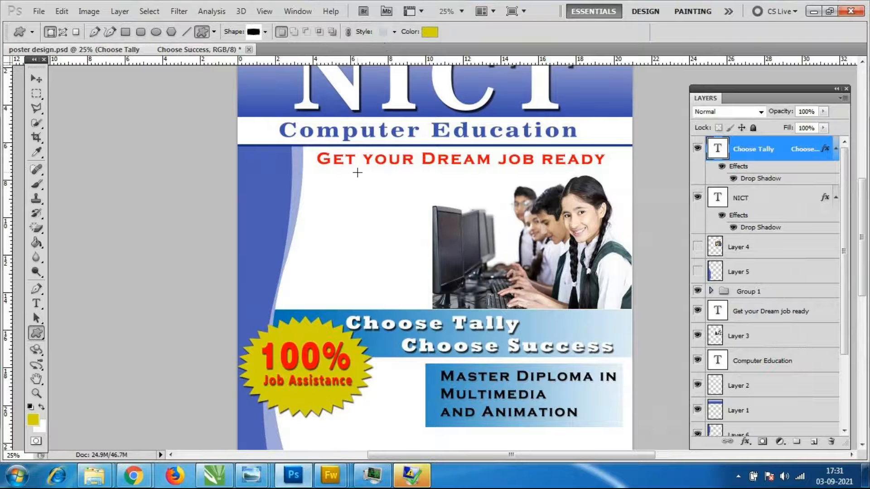
drag(300, 183, 397, 245)
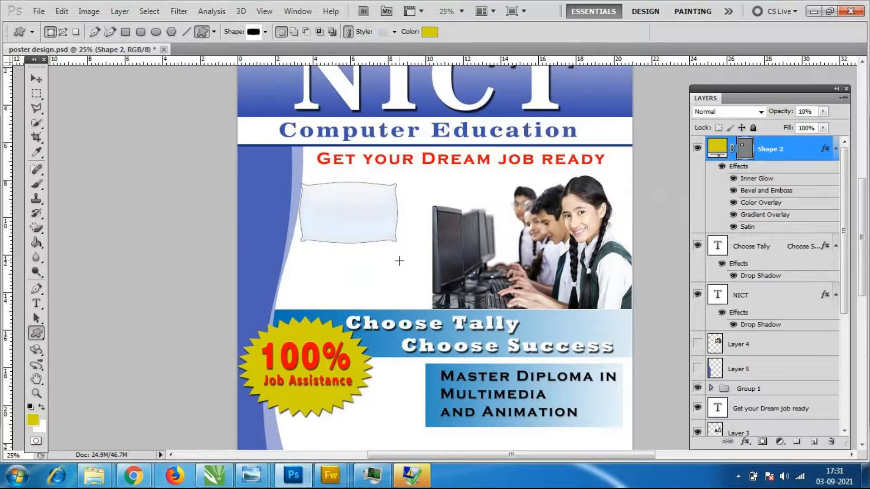
key(ctrl+z)
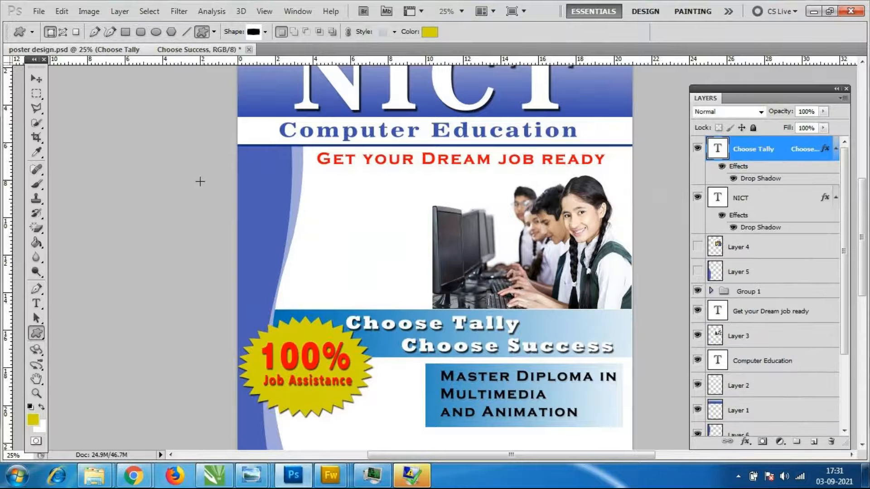
Try drawing the custom shape with black as its colour beside the computer monitors, and undo it.
key(v)
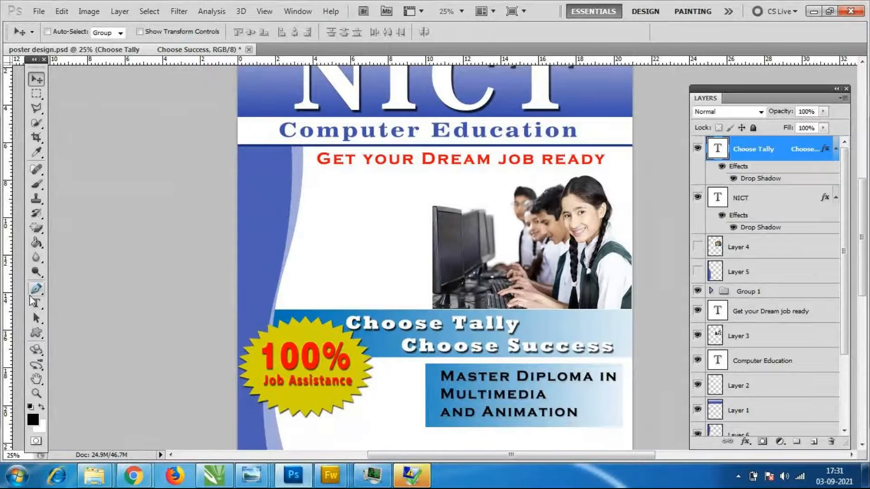
click(36, 333)
drag(335, 196, 422, 244)
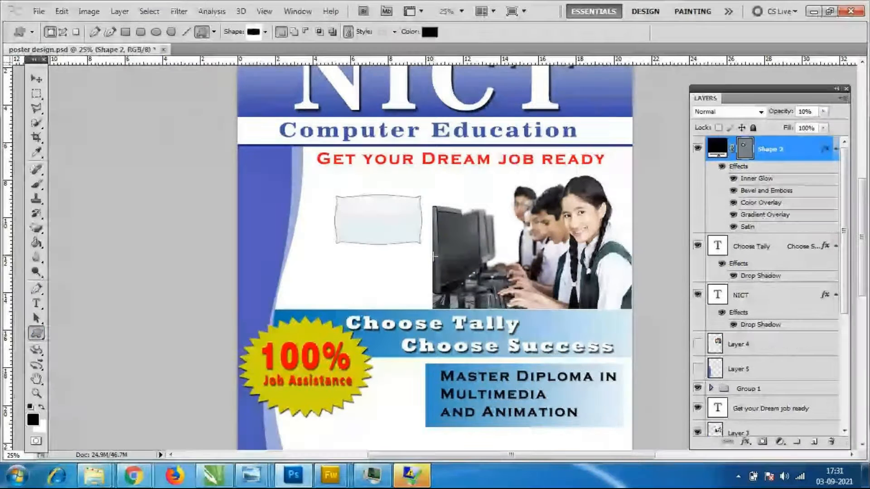
key(ctrl+z)
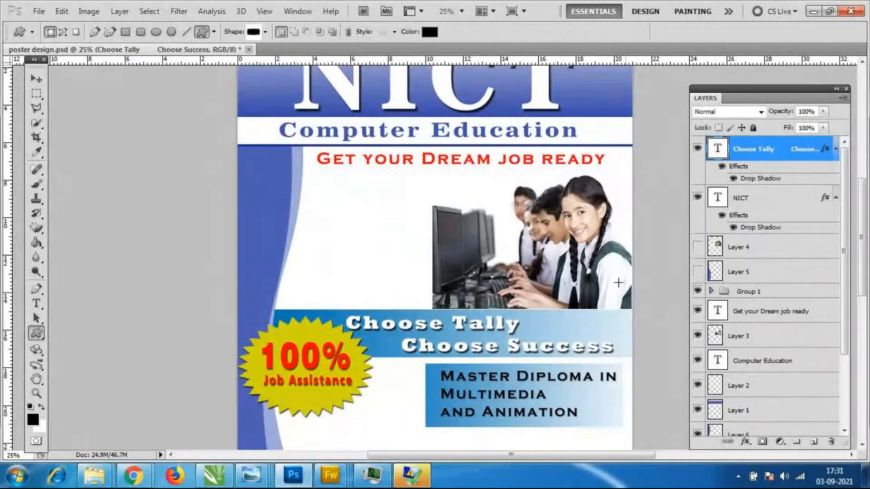
Save the poster design file and look through its layer stack.
click(39, 11)
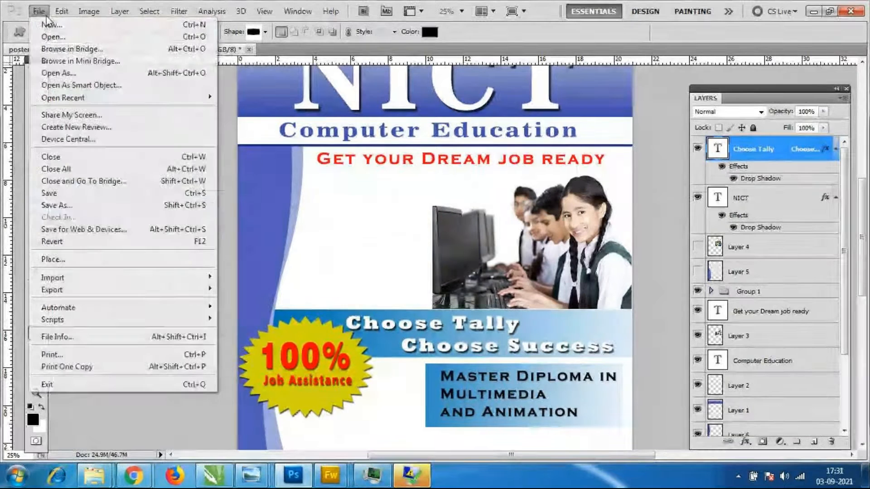
click(61, 199)
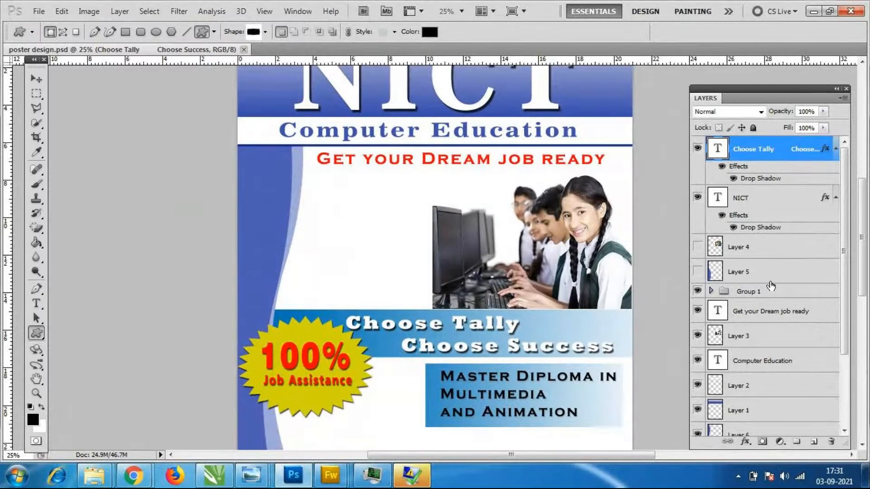
scroll(768, 287, down, 4)
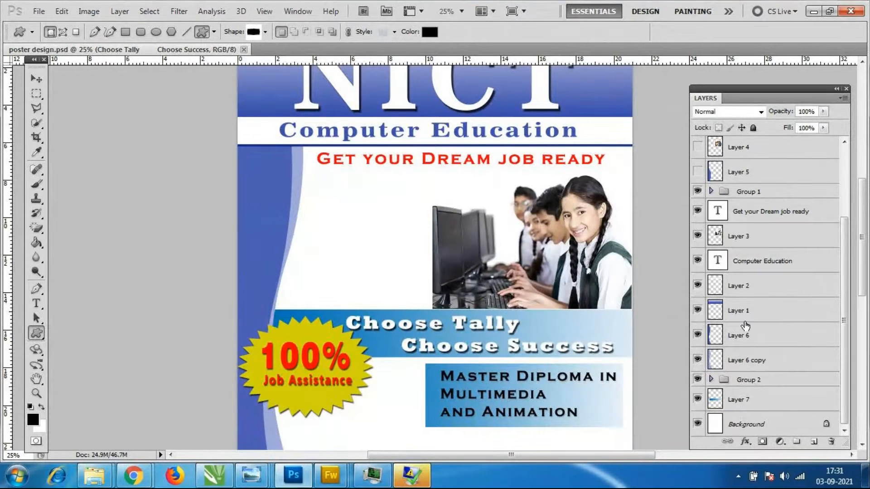
scroll(743, 326, up, 4)
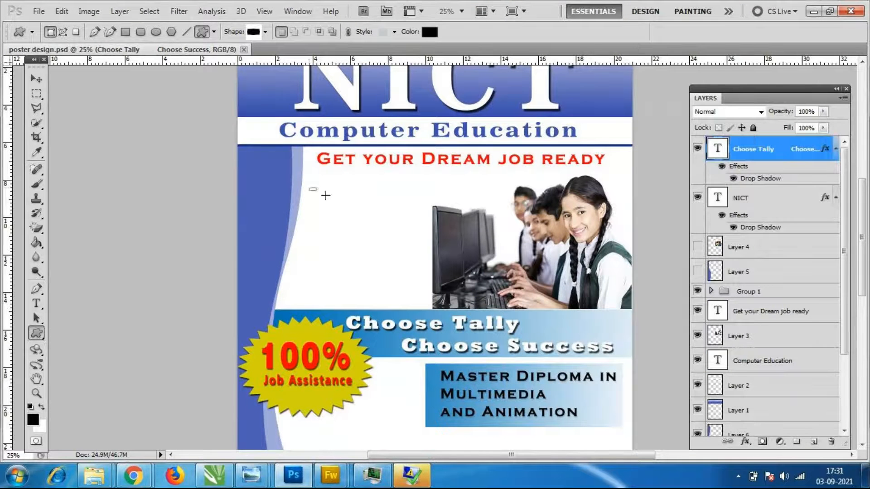
Try drawing the custom shape in the blank area beside the photo at 10% opacity, and undo it.
drag(311, 190, 444, 251)
key(1)
key(ctrl+z)
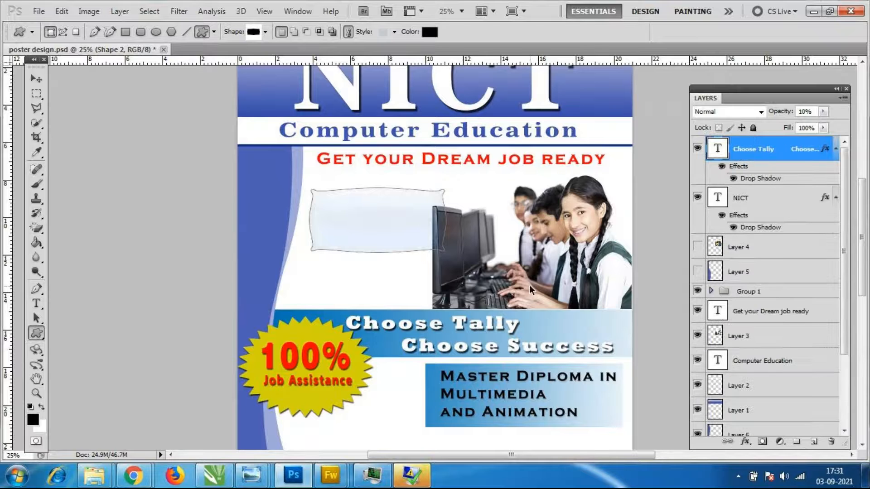
Set the custom shape's style to No Style.
click(395, 31)
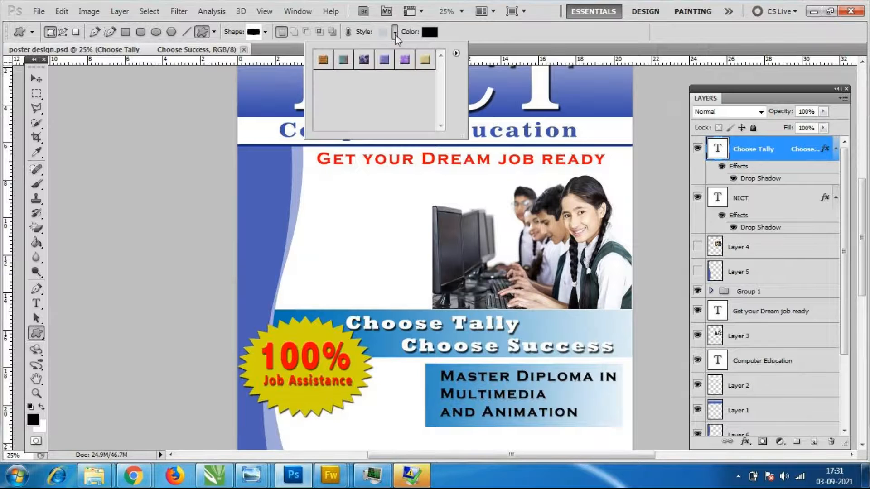
click(456, 53)
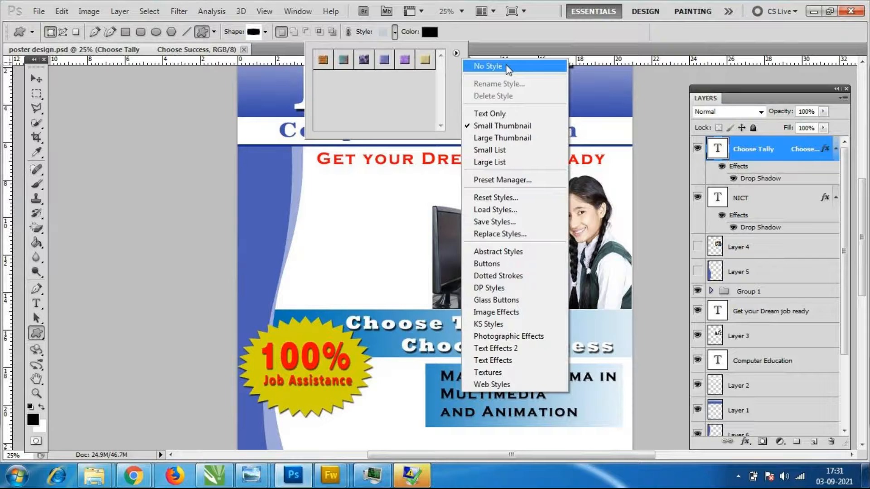
click(506, 65)
click(456, 51)
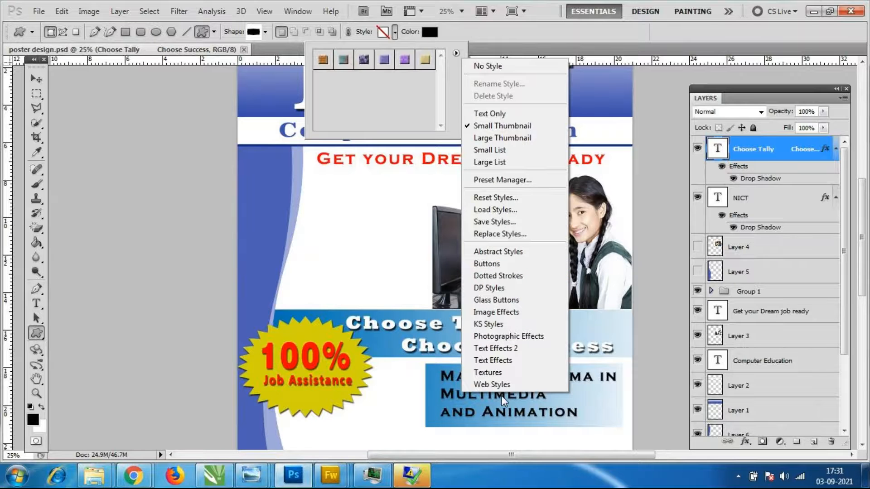
click(493, 34)
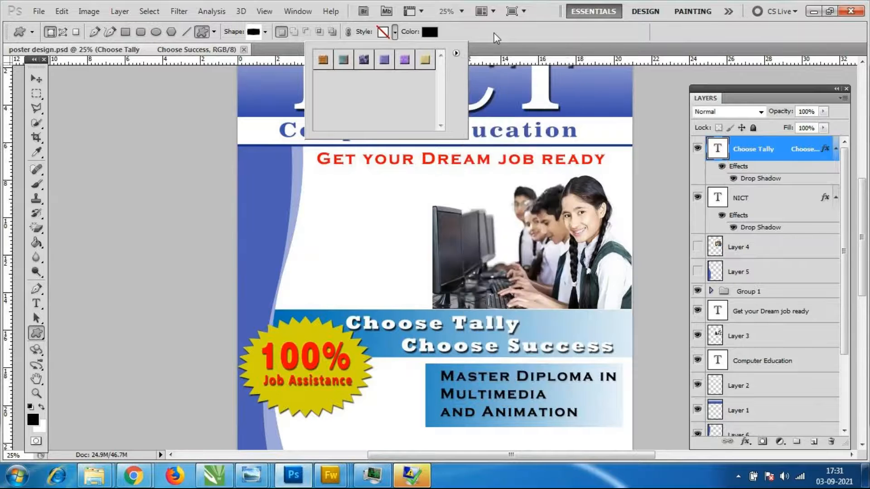
click(395, 32)
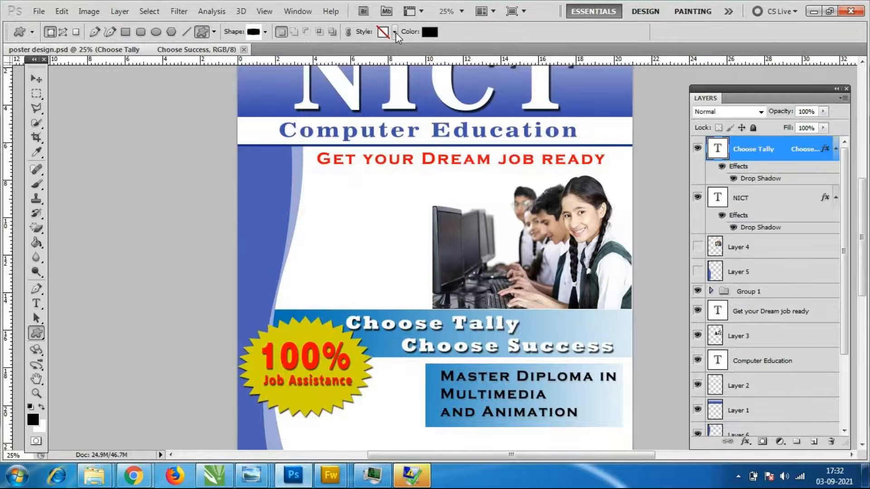
click(396, 32)
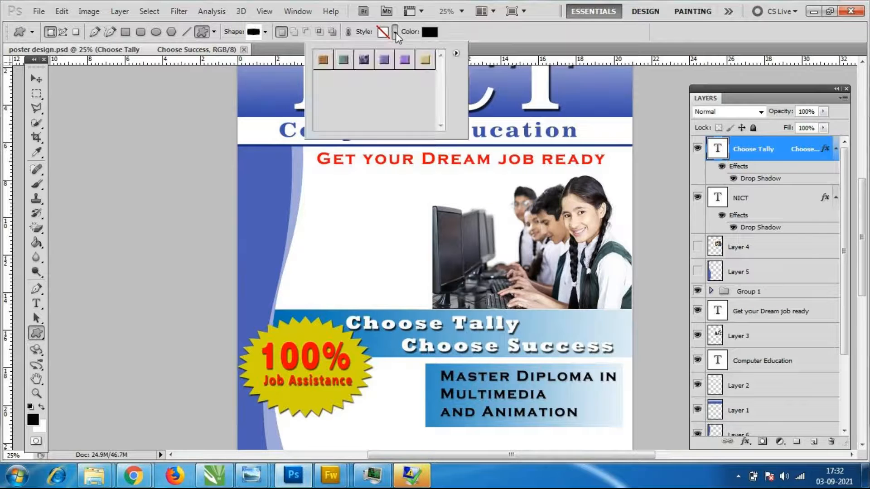
click(456, 54)
click(488, 66)
Set the shape colour to the starburst's yellow, d3d109, and draw the banner shape below the tagline, overlapping the photo's monitors.
click(429, 31)
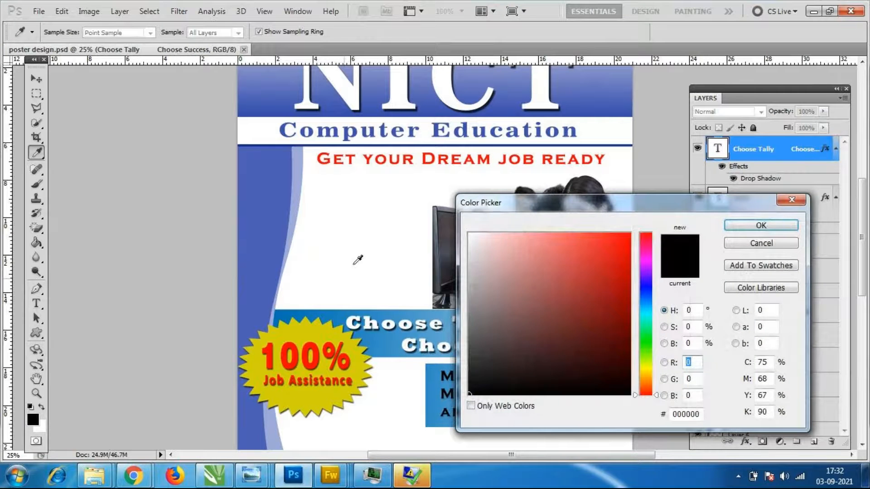
click(290, 403)
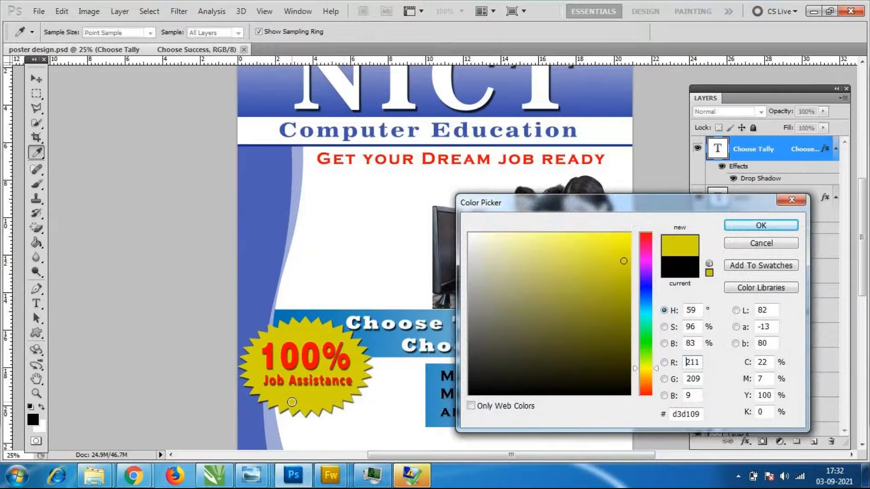
click(732, 228)
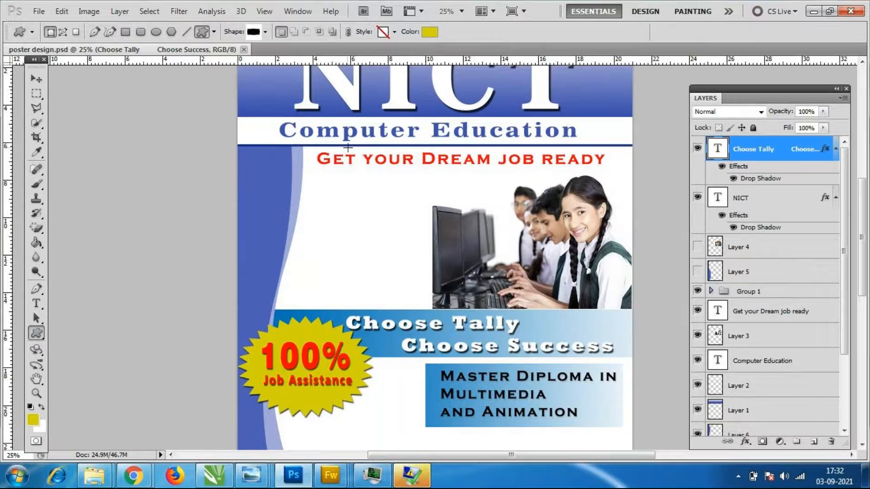
drag(336, 188, 514, 256)
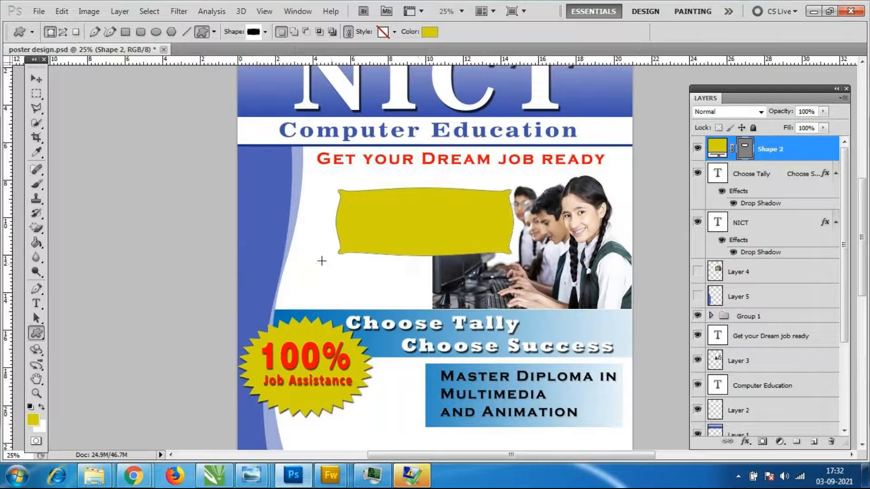
Move the yellow banner up behind the tagline and place its layer directly below the "Get your Dream job ready" text layer.
click(36, 79)
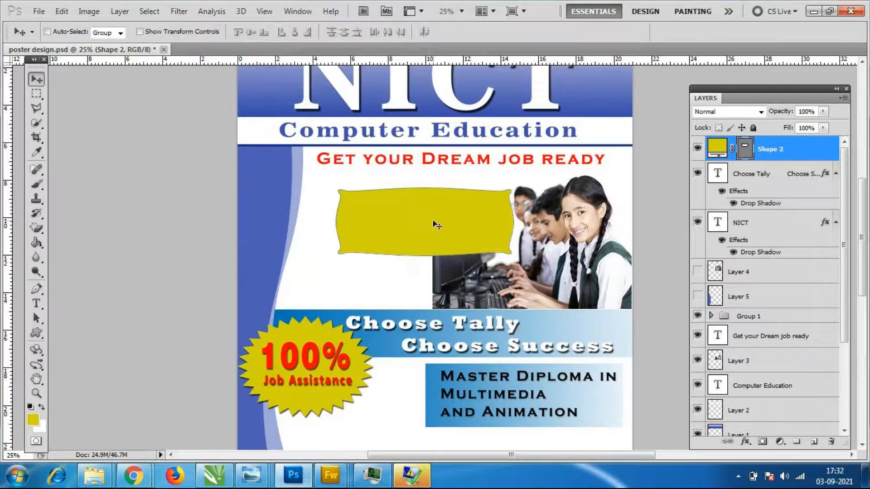
drag(433, 225, 433, 190)
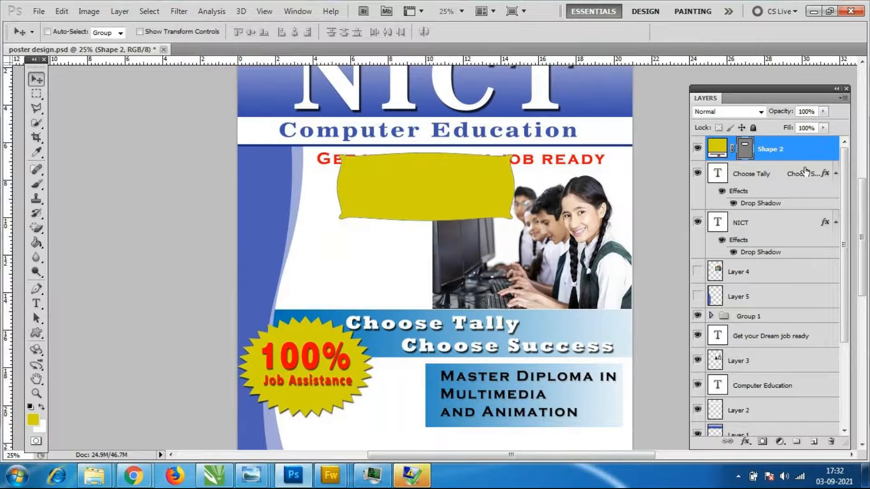
drag(780, 154, 784, 351)
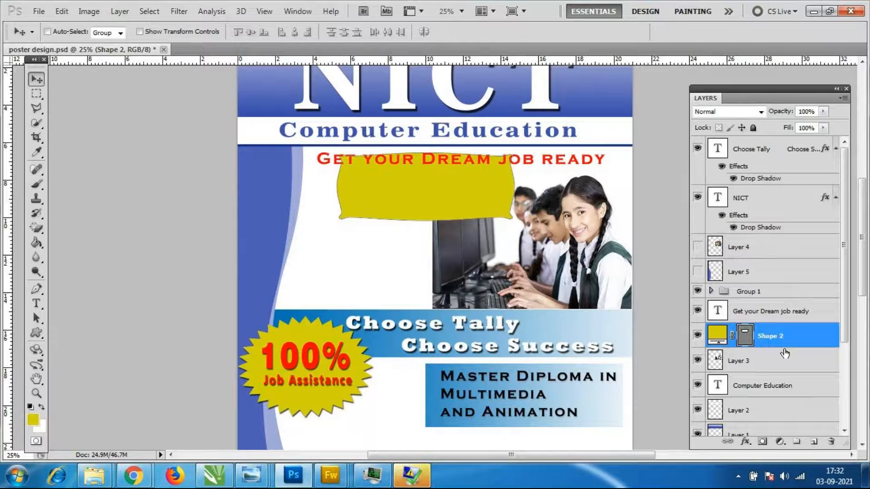
drag(478, 206, 471, 190)
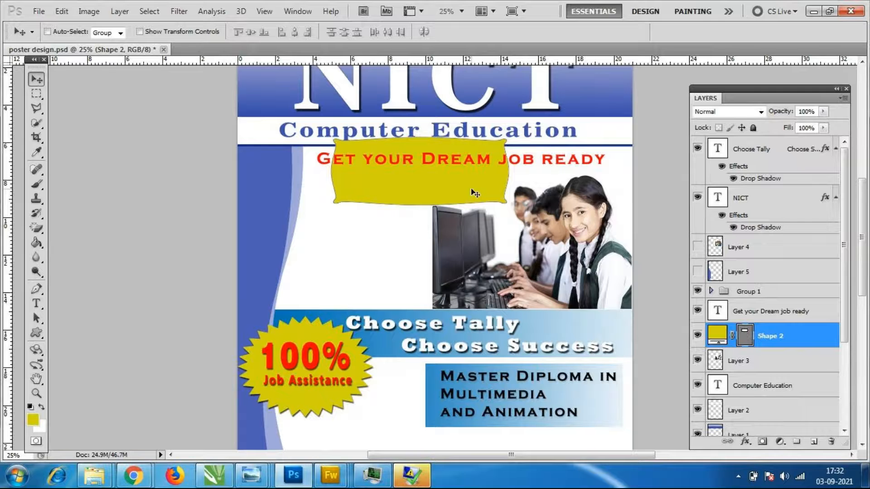
Transform the yellow banner to 168.56% width and 68.22% height around the tagline, and lower its top edge to the blue line.
key(ctrl+t)
drag(509, 171, 606, 169)
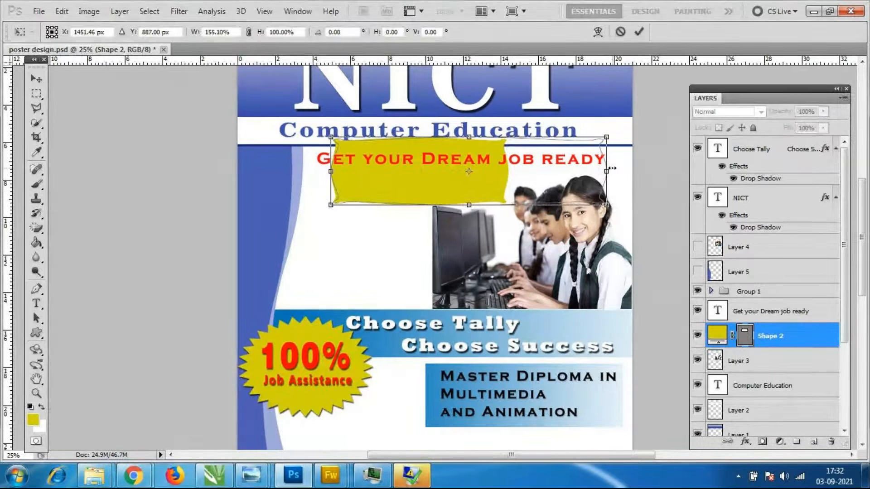
drag(331, 171, 308, 171)
drag(457, 206, 458, 186)
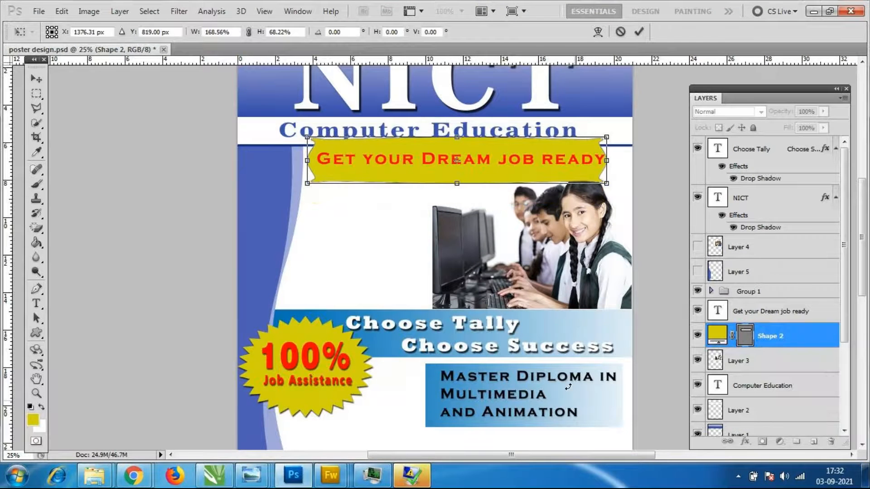
key(Return)
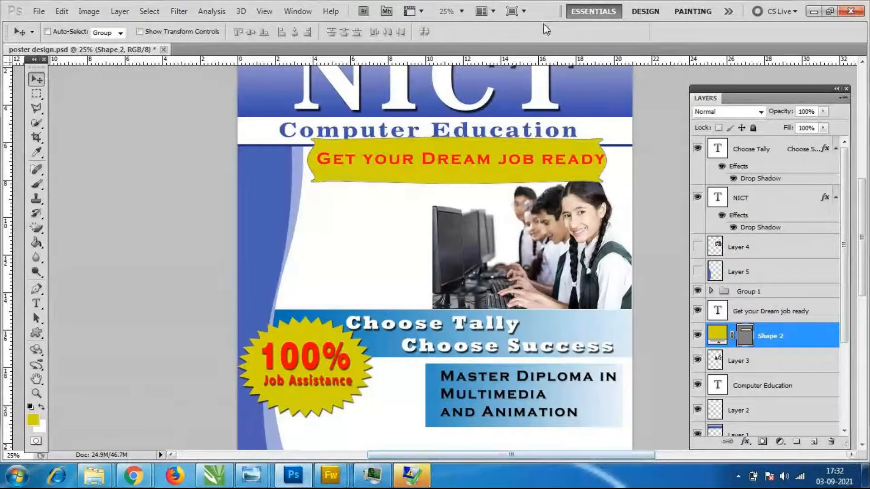
key(ctrl+t)
drag(457, 138, 457, 145)
key(Return)
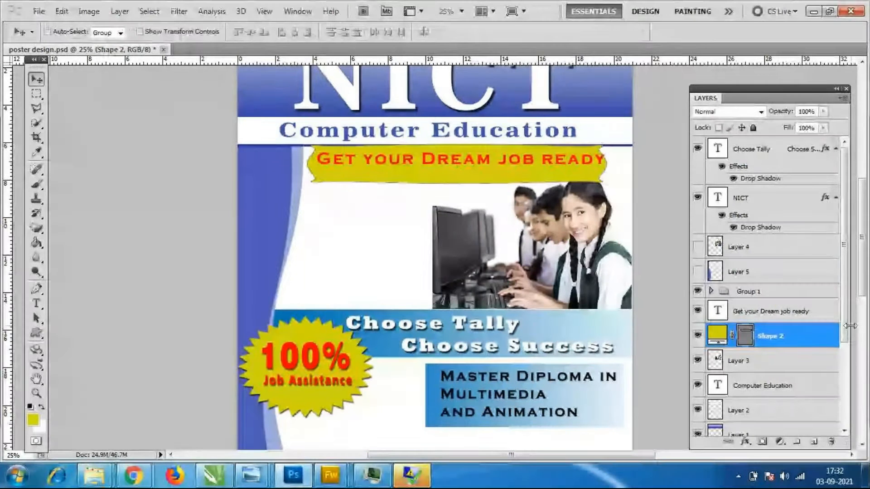
Move the Shape 2 layer between Layer 1 and Layer 6, and reduce the banner's height to about 75% by raising its lower edge.
scroll(825, 301, down, 3)
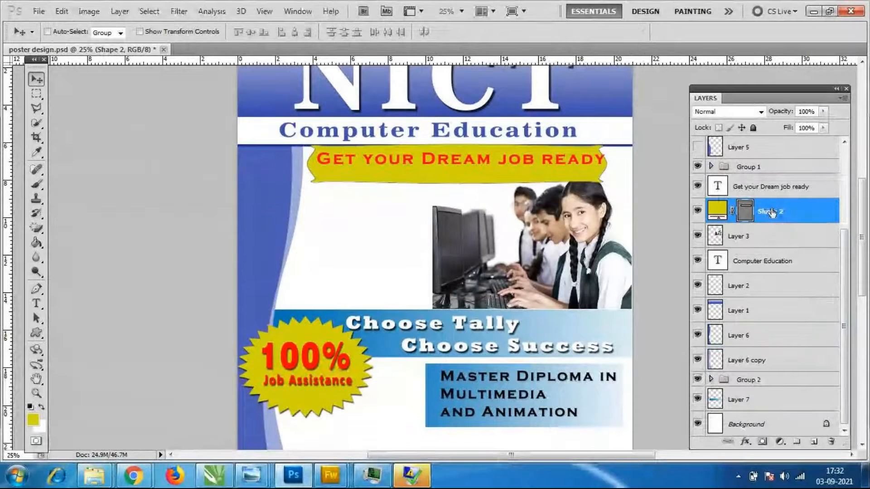
drag(782, 210, 753, 334)
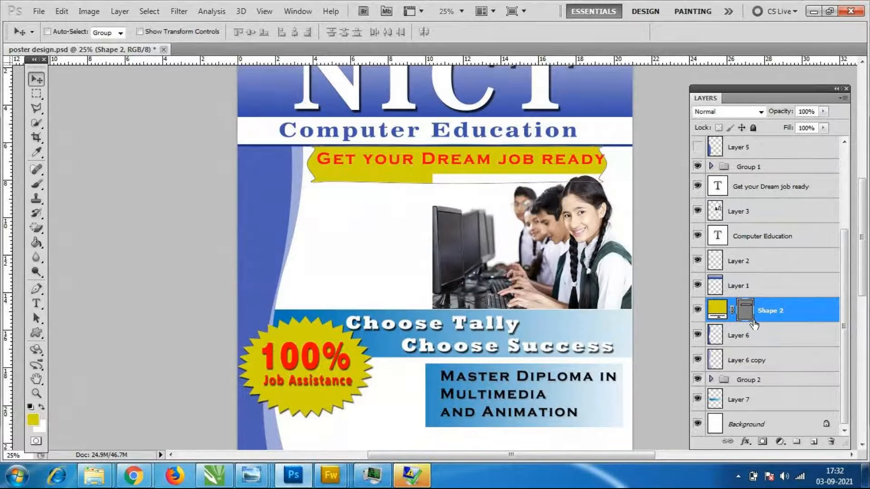
key(ctrl+t)
drag(456, 185, 457, 174)
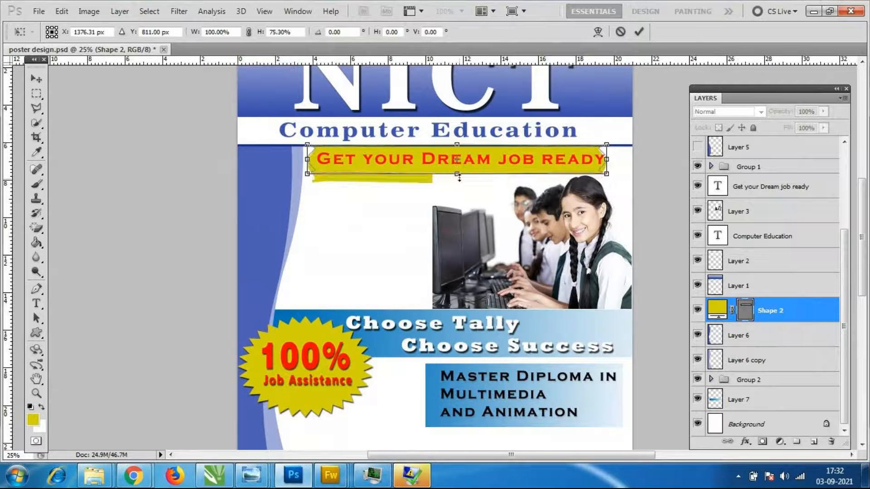
key(Return)
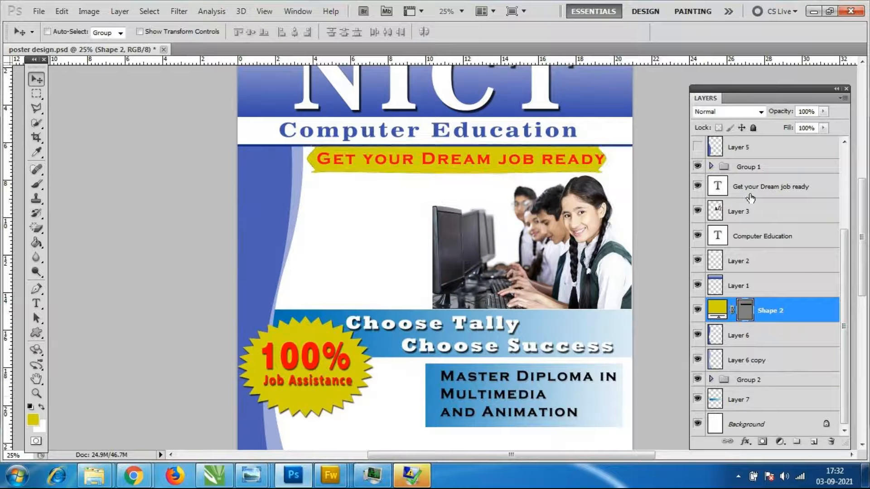
Place the "Get your Dream job ready" text layer directly above Shape 2 and narrow the text slightly to fit inside the banner.
click(797, 195)
drag(796, 195, 765, 288)
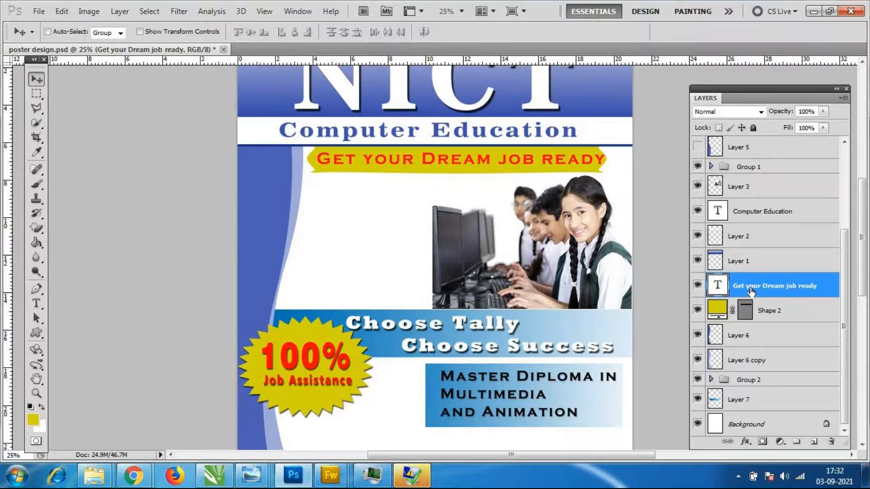
key(ctrl+t)
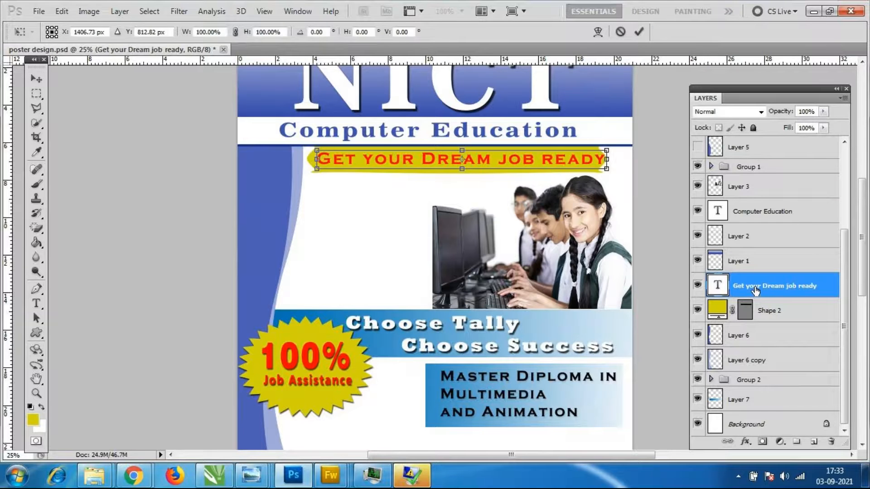
drag(611, 162, 600, 163)
key(Return)
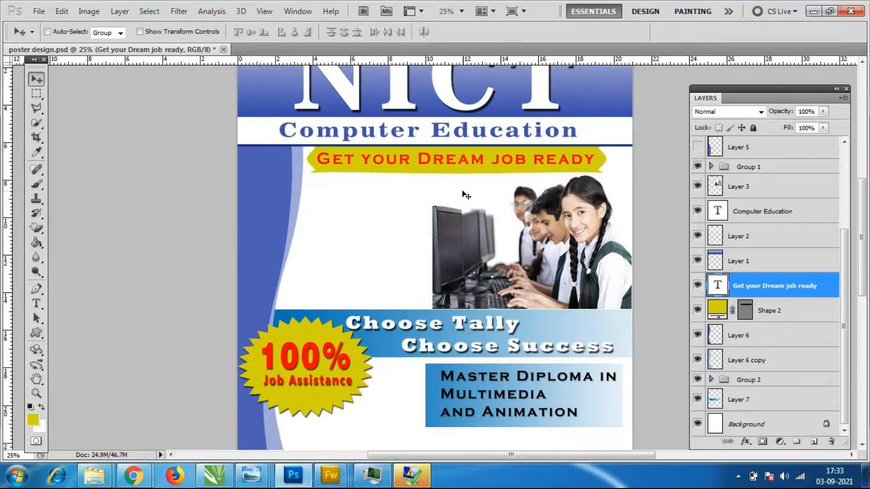
Nudge the yellow banner slightly left behind the tagline and hide the "Get your Dream job ready" text layer.
scroll(472, 198, up, 2)
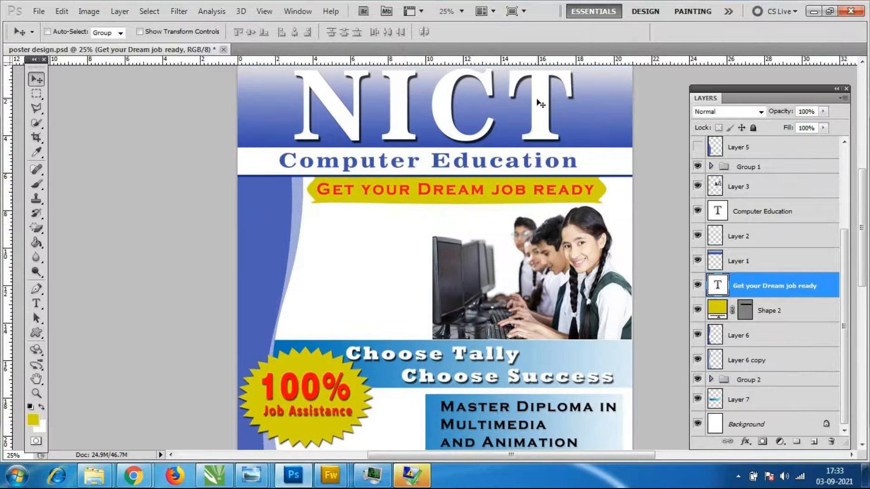
scroll(584, 177, down, 1)
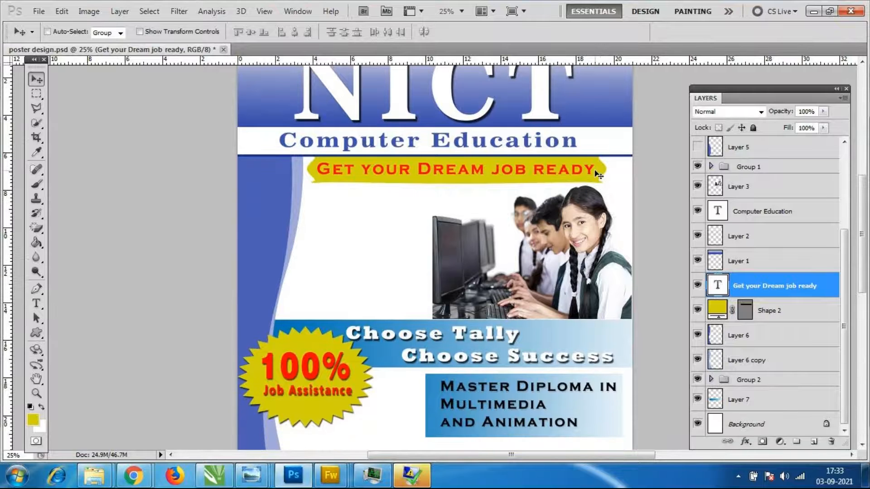
scroll(598, 170, up, 1)
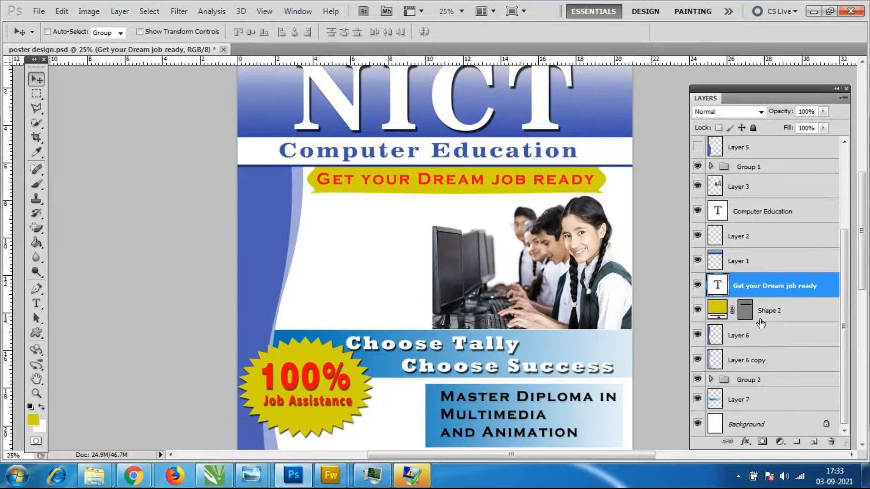
click(776, 313)
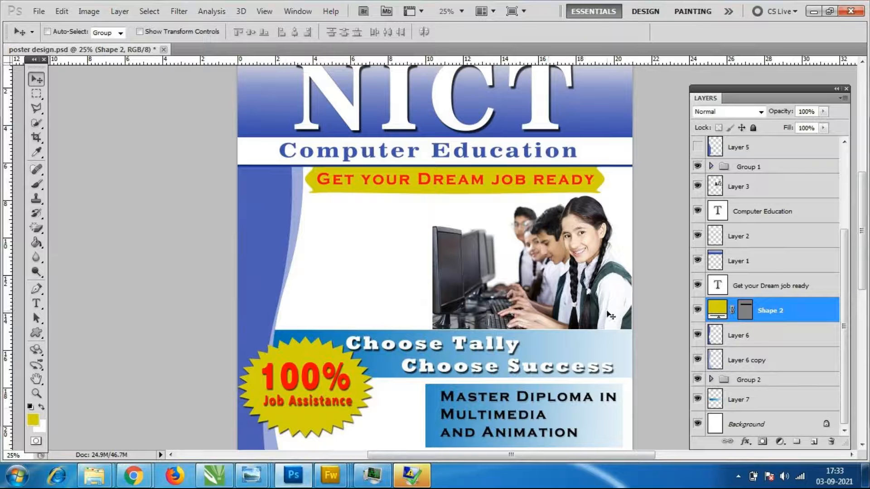
click(773, 287)
click(699, 285)
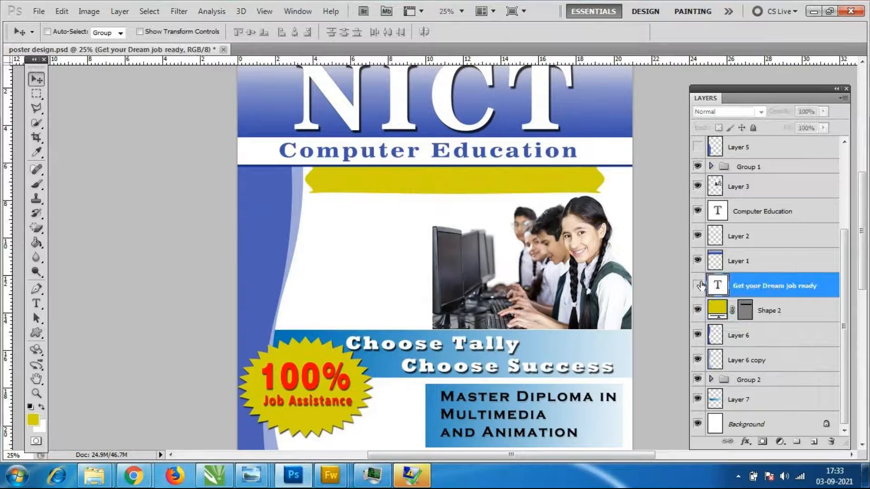
Show the "Get your Dream job ready" text layer again and group it with the Shape 2 banner.
click(698, 285)
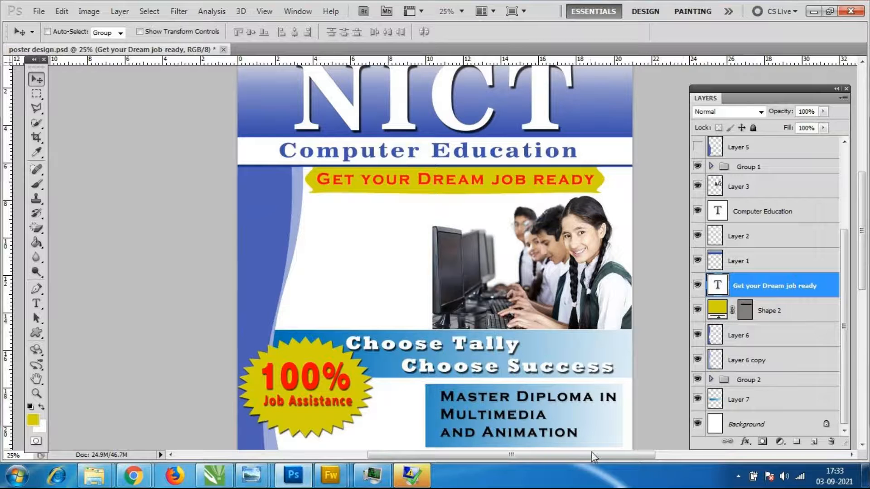
click(89, 11)
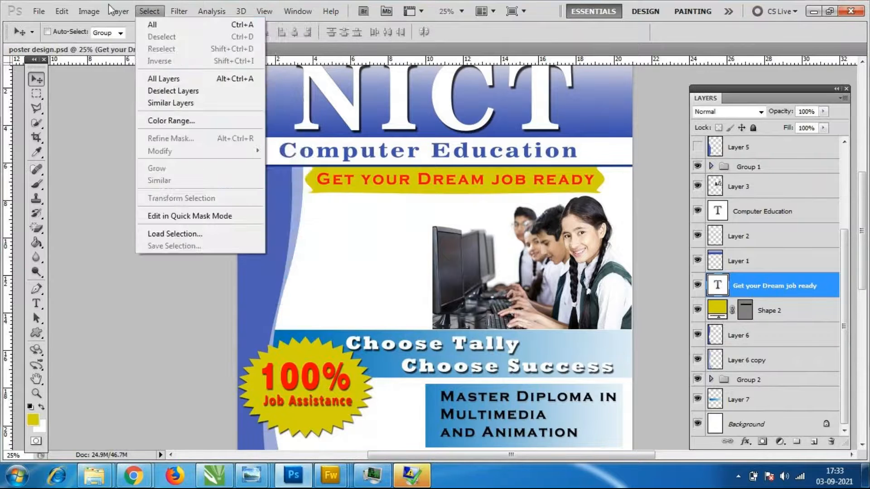
click(624, 38)
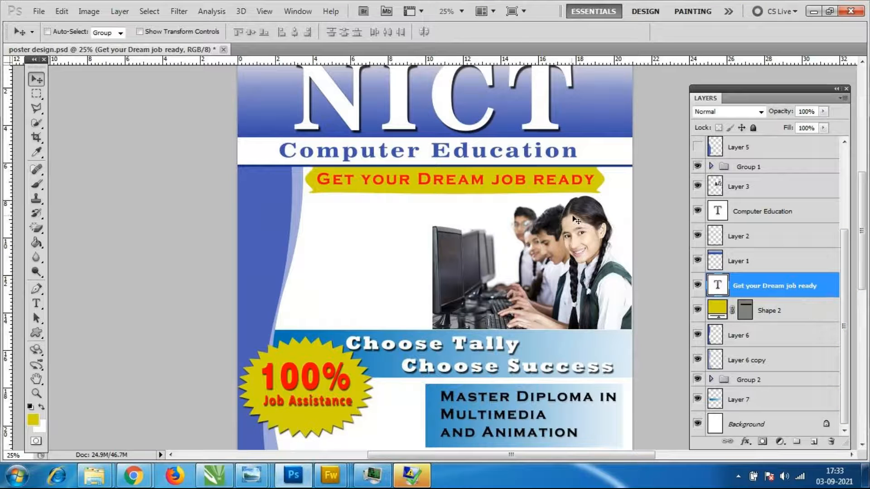
shift+click(776, 317)
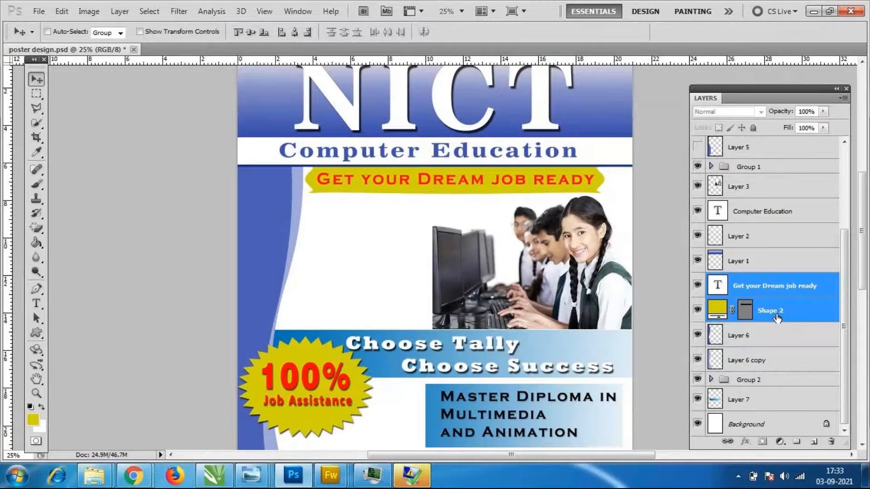
key(ctrl+g)
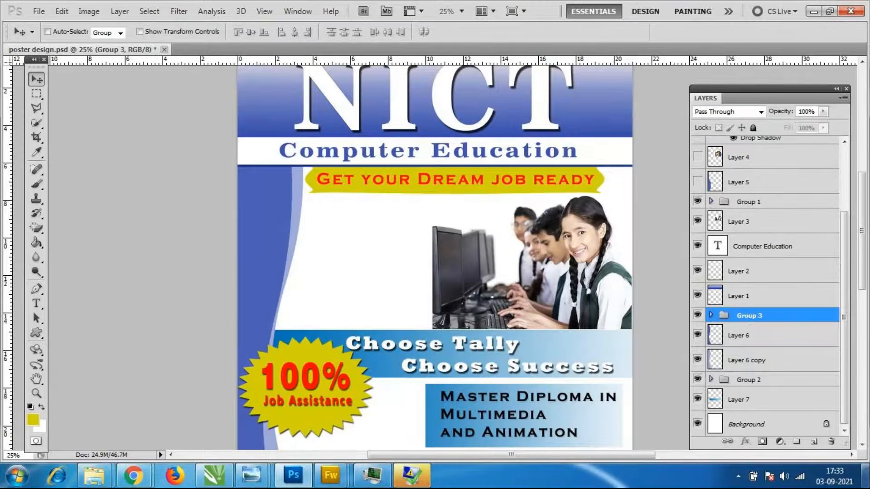
mouse_move(866, 475)
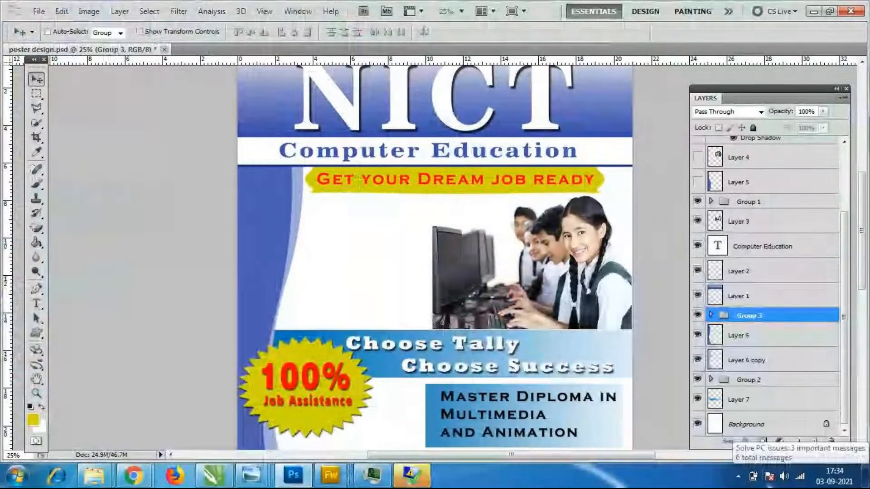
Narrow the "Get your Dream job ready" text inside Group 3 to 98.40% width, keeping its left edge in place.
drag(740, 90, 732, 80)
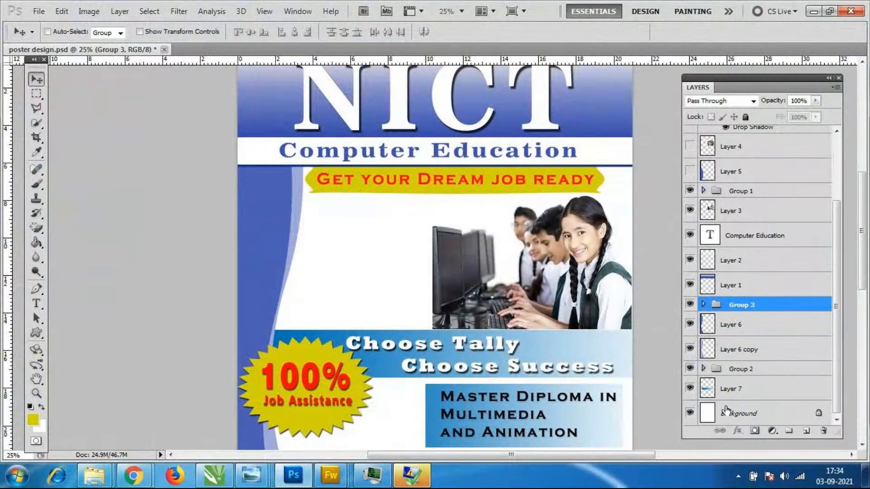
drag(839, 322, 832, 383)
click(704, 304)
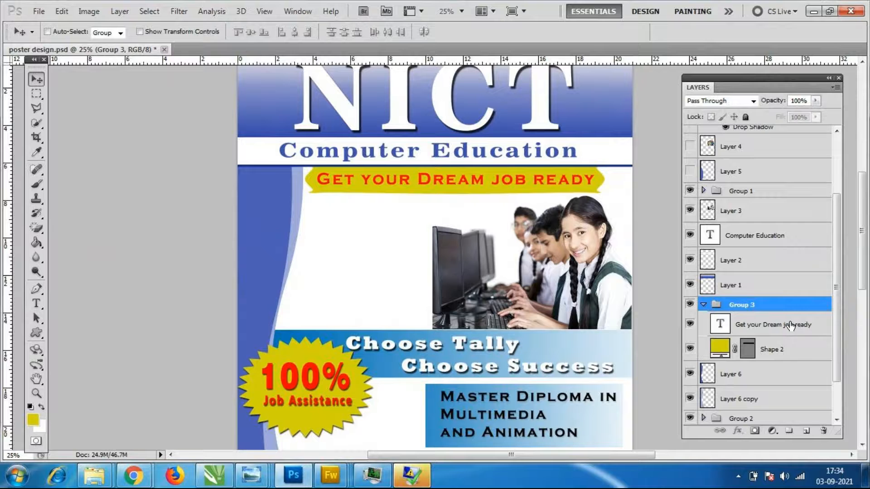
click(787, 327)
key(ctrl+t)
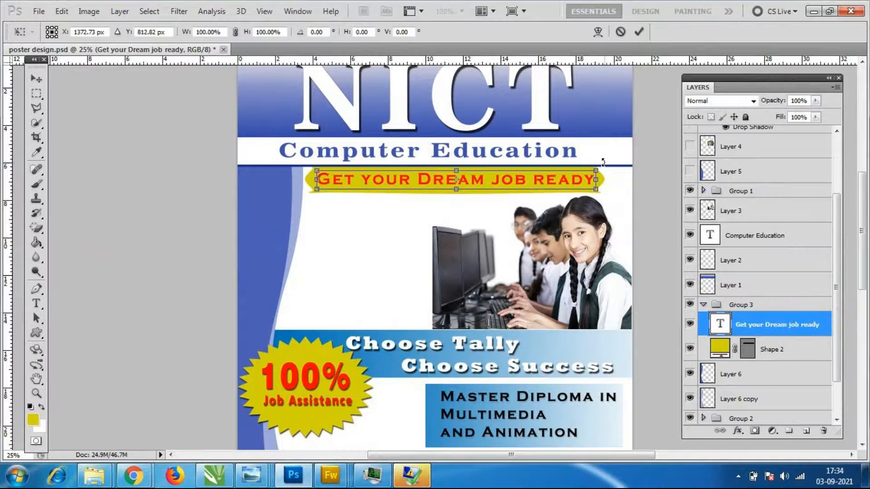
drag(597, 180, 593, 180)
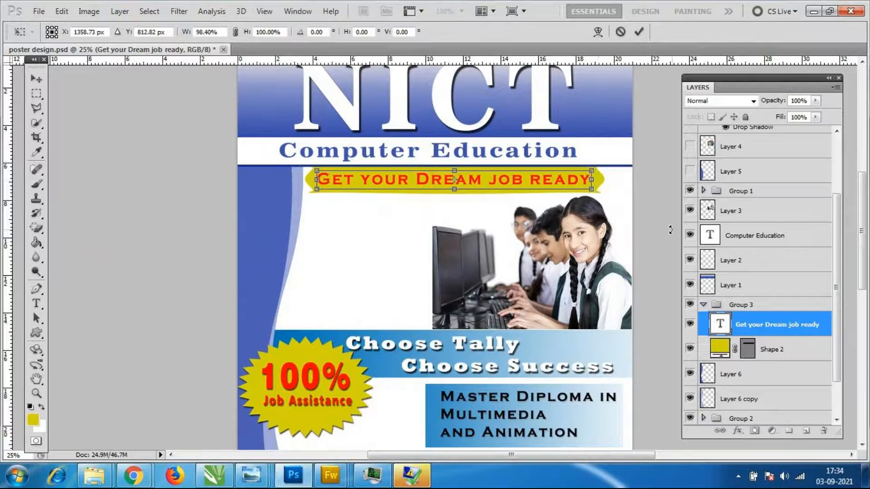
key(Return)
key(ctrl+minus)
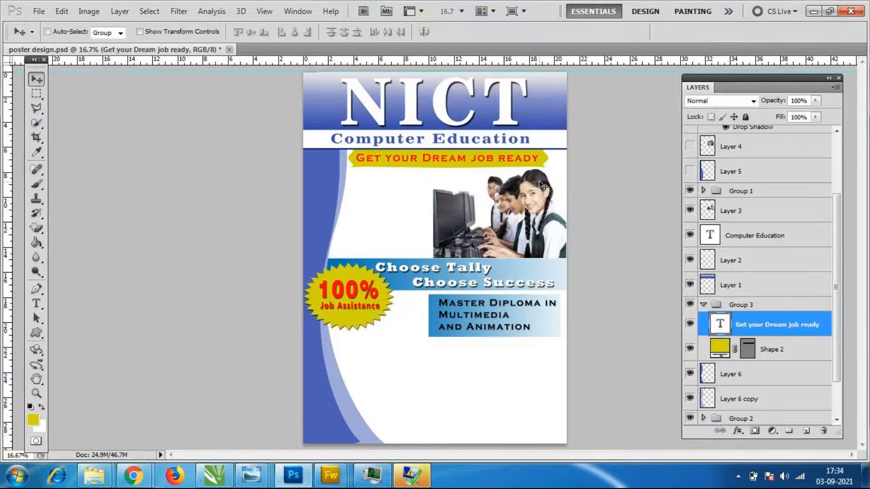
key(ctrl+minus)
key(ctrl+plus)
click(36, 94)
drag(359, 360, 519, 405)
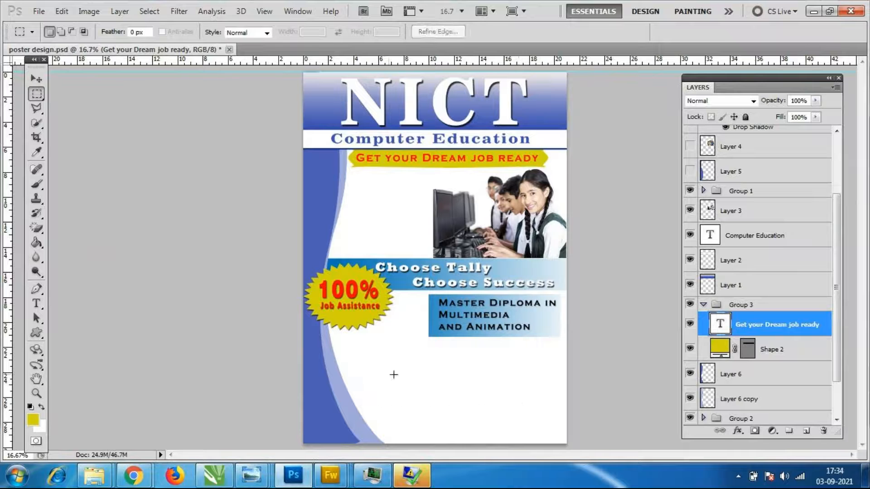
Add a three-line text reading "new", "Microsoft", "Courses" below the yellow banner in the white area left of the photo.
click(37, 305)
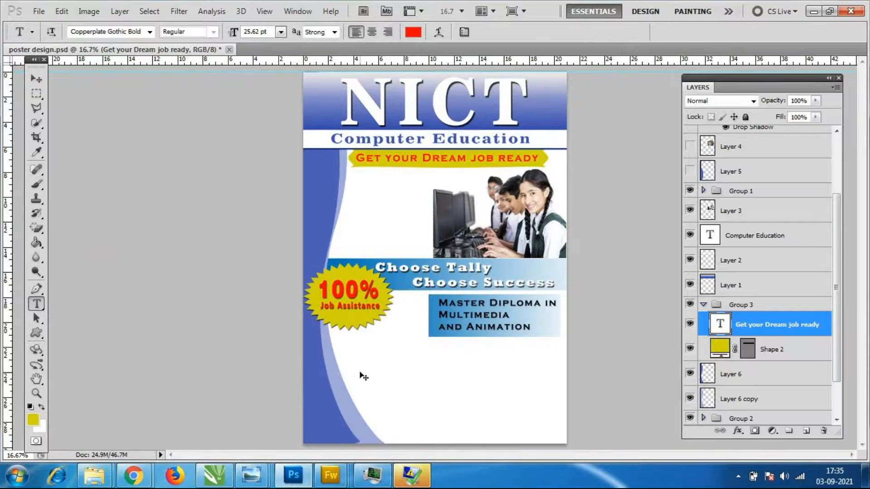
key(ctrl+plus)
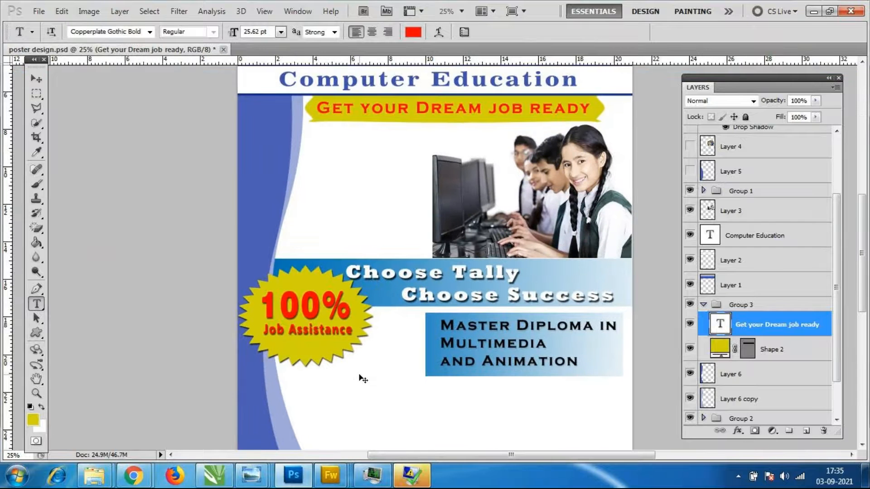
click(319, 157)
text(NE)
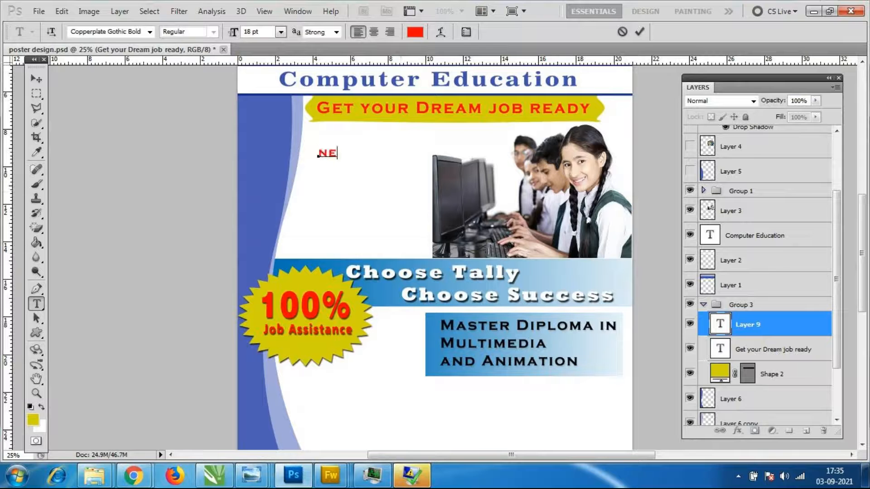
text(W)
key(Return)
text(Mi)
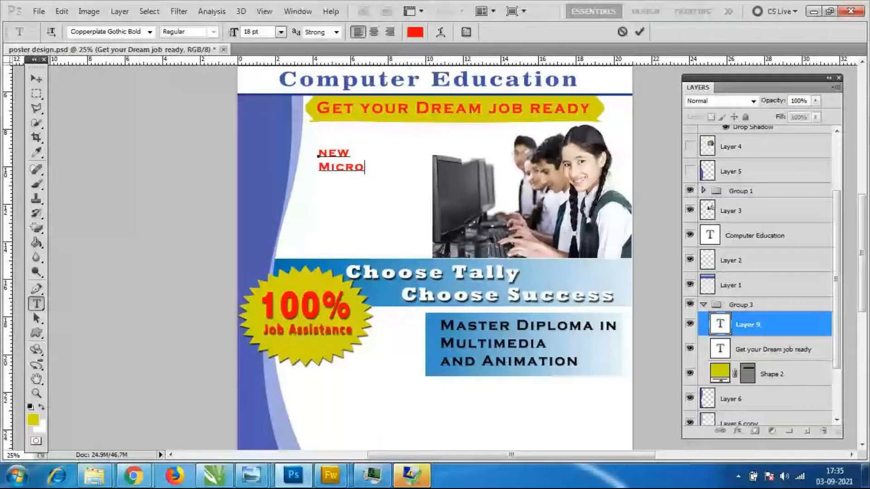
text(soft)
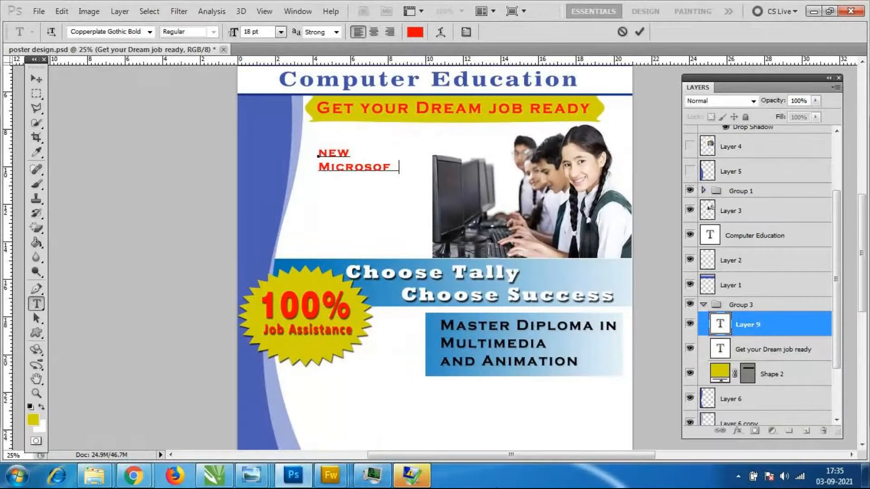
key(Return)
text(course)
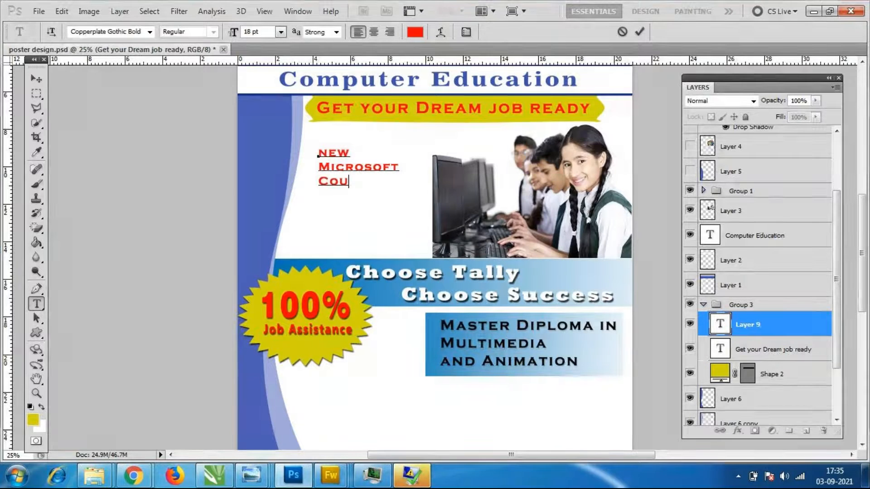
text(s)
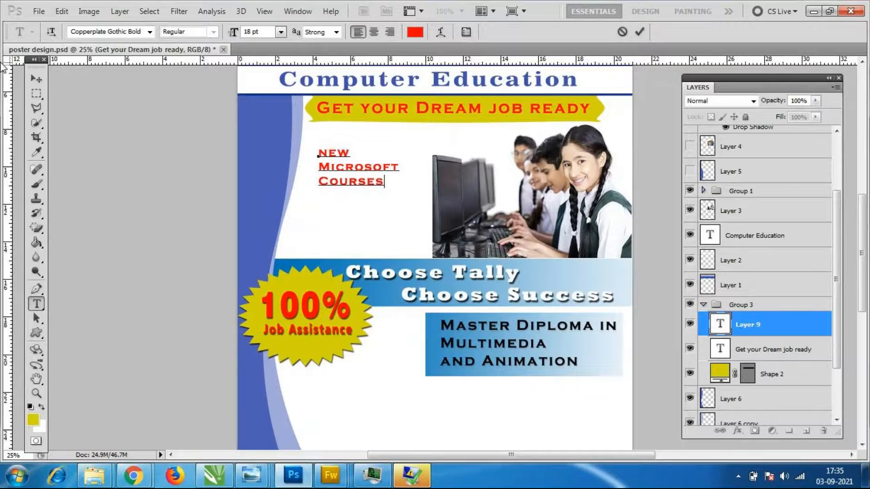
click(36, 79)
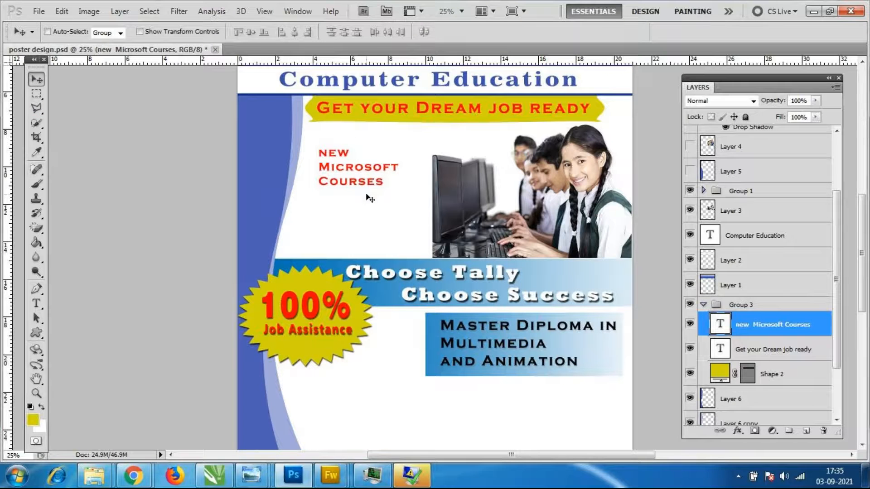
Stretch the "new Microsoft Courses" text to 158.18% height and move it up and slightly left, closer to the banner.
key(ctrl+t)
drag(359, 187, 359, 212)
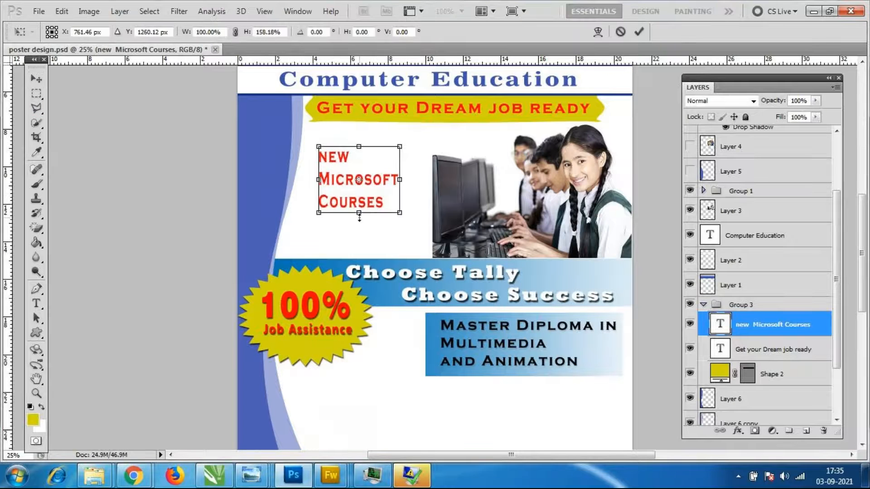
drag(371, 183, 365, 170)
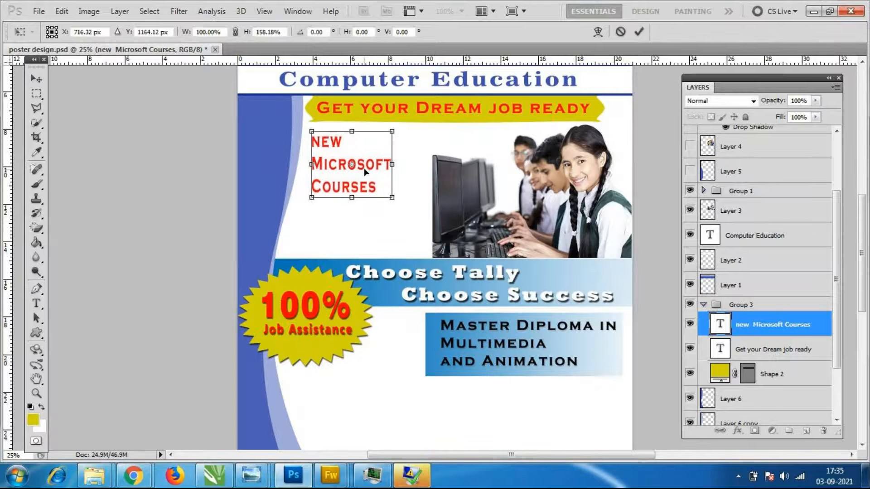
key(Return)
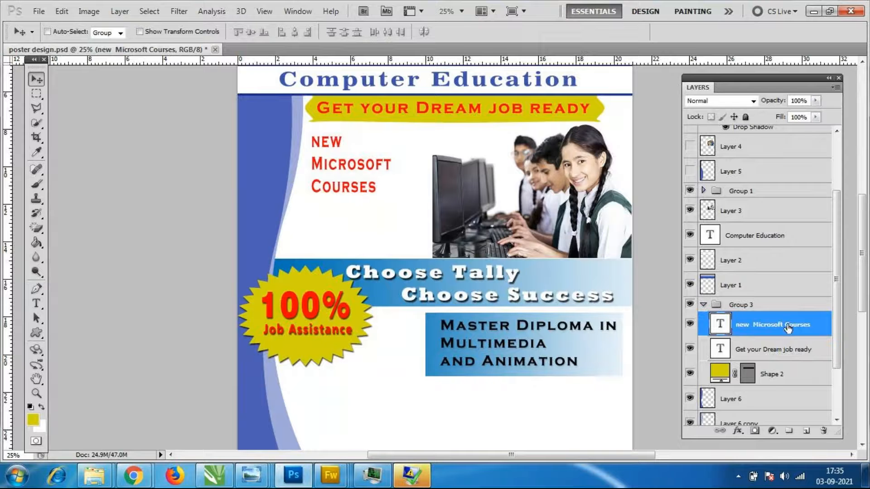
Move the "new Microsoft Courses" layer out of Group 3 to between Computer Education and Layer 2, and collapse Group 3.
drag(785, 333, 710, 265)
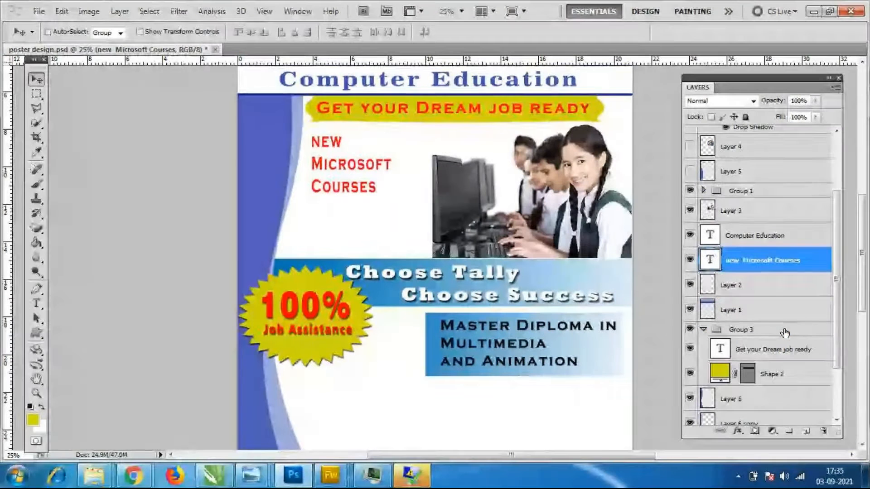
double_click(710, 261)
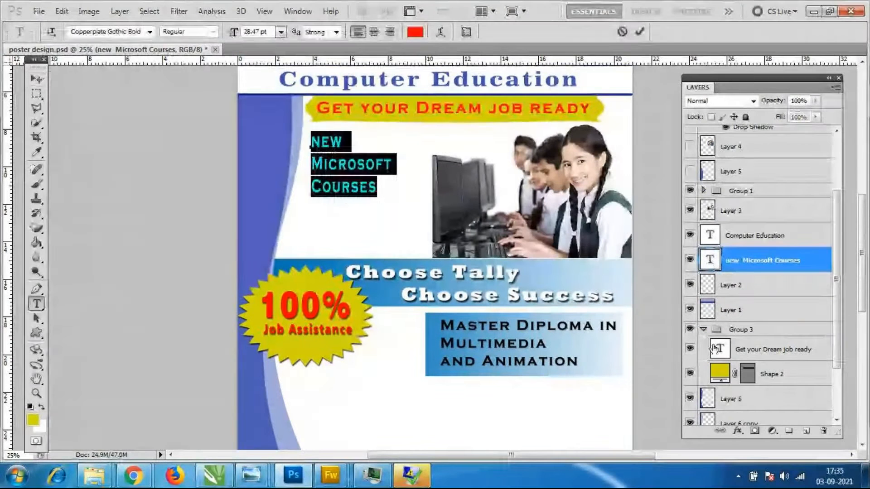
click(710, 330)
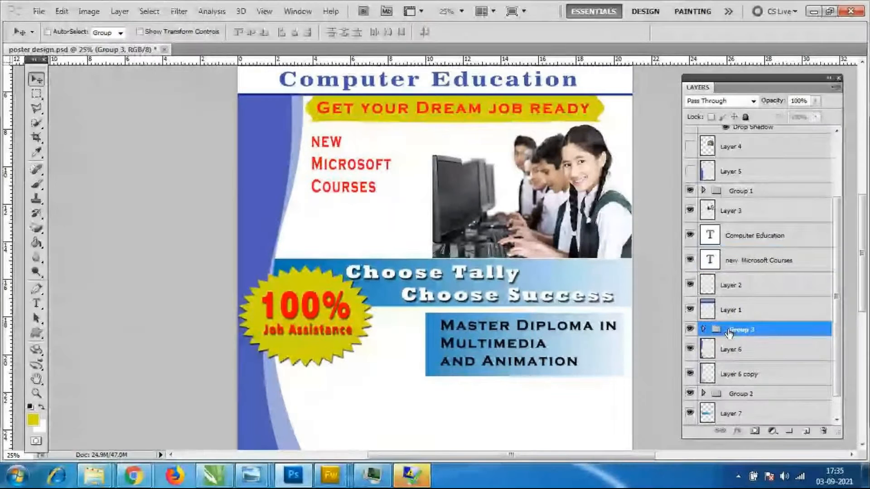
Try the Clarendon Blk BT and Broadway fonts on the whole "new Microsoft Courses" text.
click(725, 268)
double_click(709, 262)
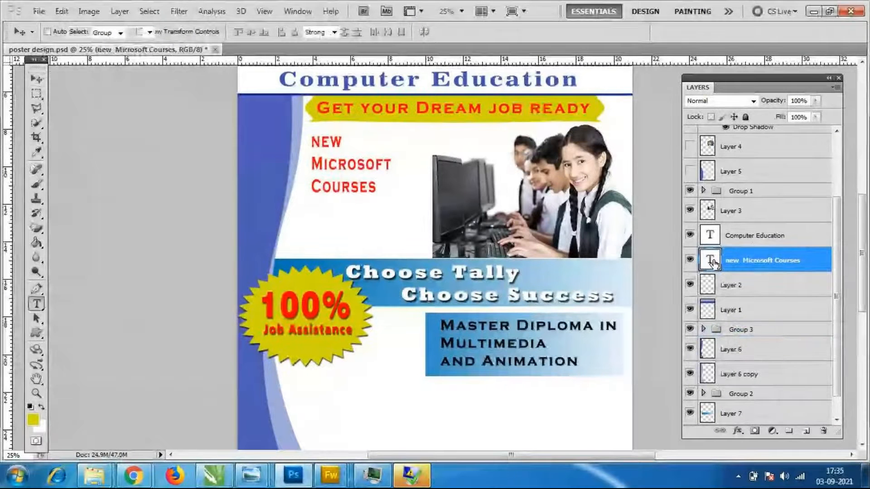
click(150, 33)
click(150, 33)
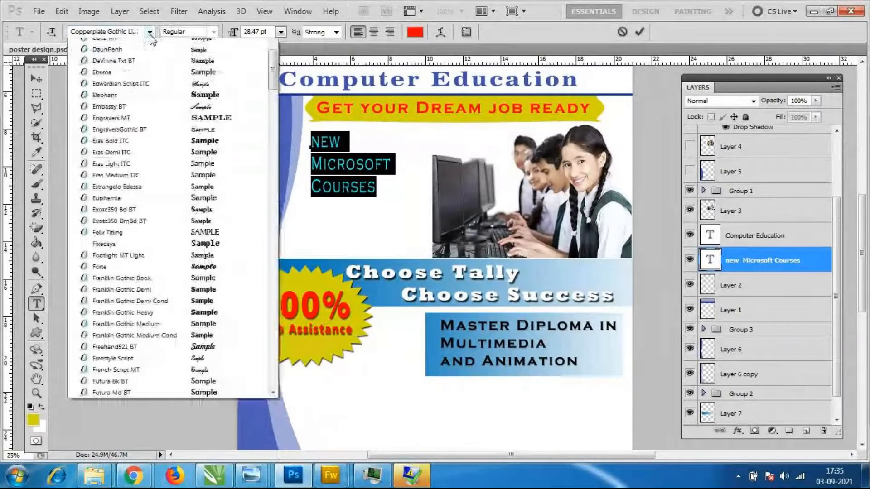
scroll(204, 113, up, 10)
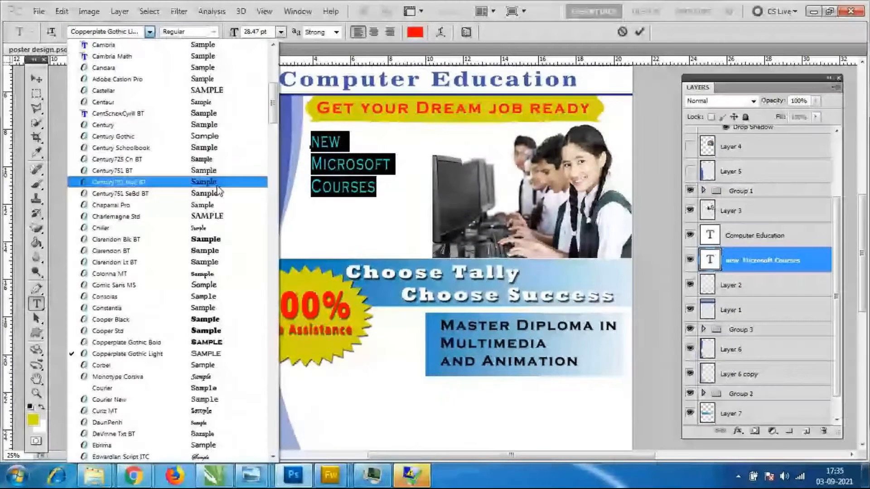
click(223, 239)
click(150, 33)
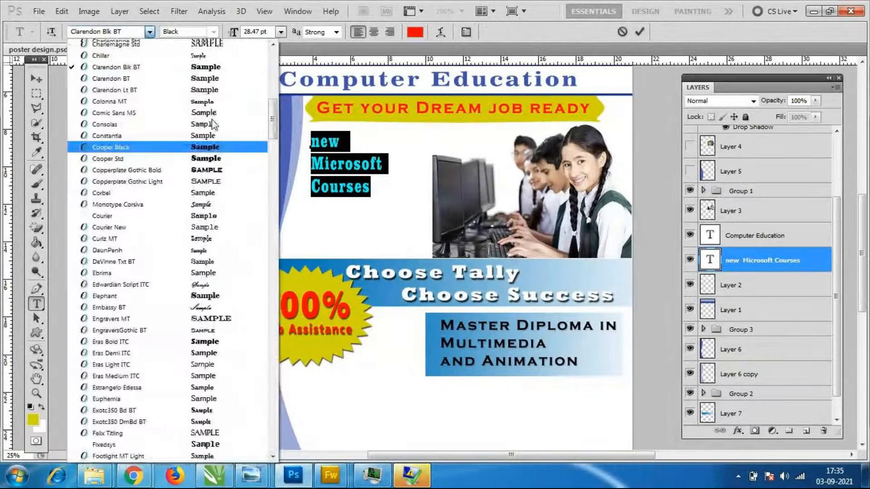
scroll(216, 125, up, 15)
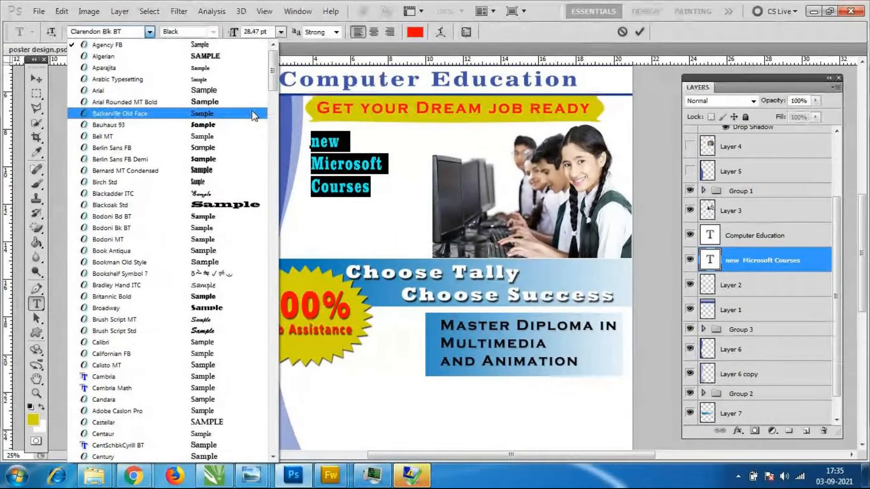
click(209, 310)
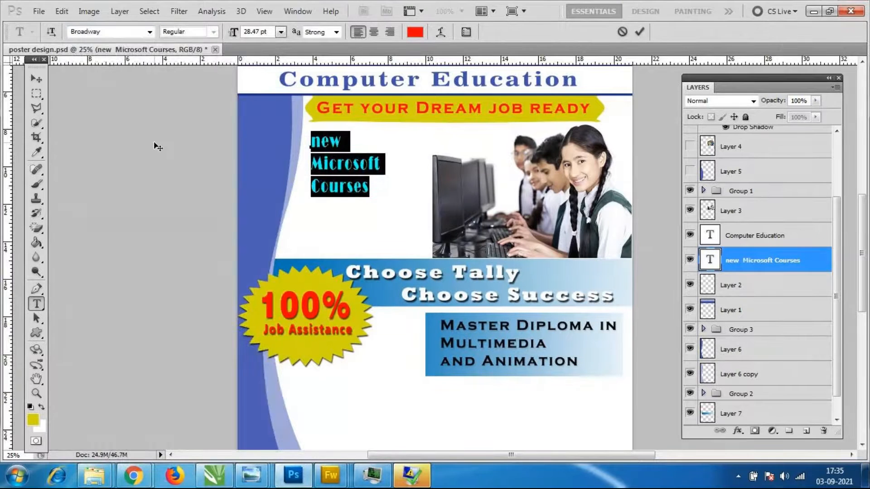
Set the font of the "new Microsoft Courses" text to Castellar.
click(150, 31)
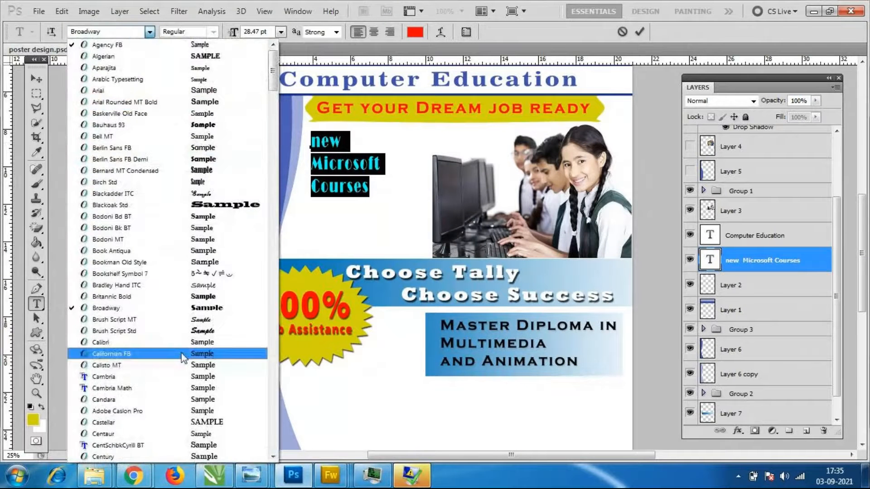
scroll(186, 363, down, 2)
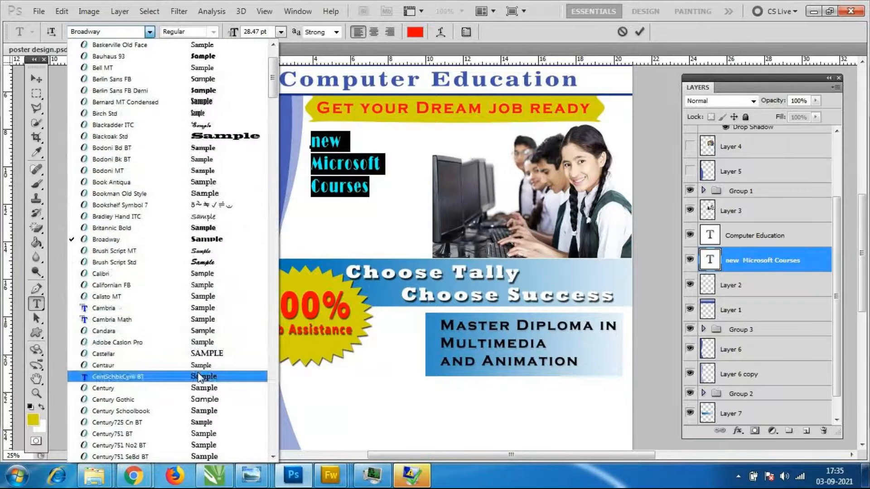
click(207, 353)
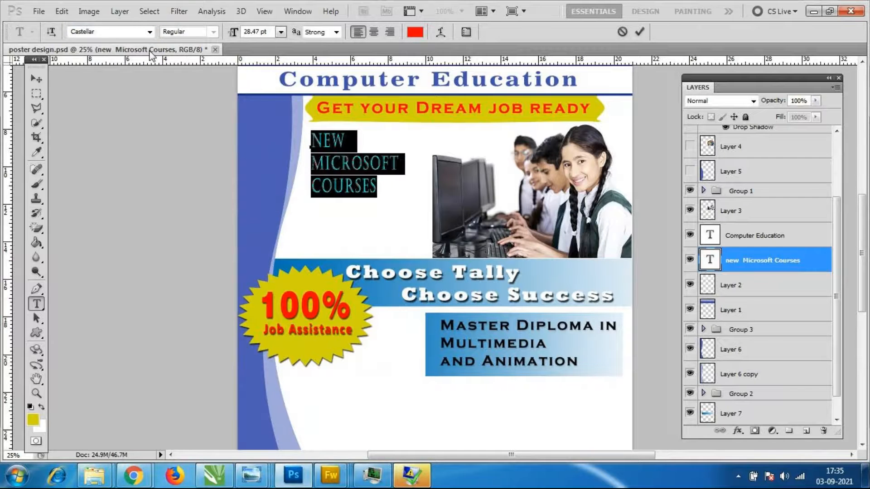
Set the "new Microsoft Courses" text to the Cooper Std font and capitalize its first word to "New".
click(150, 32)
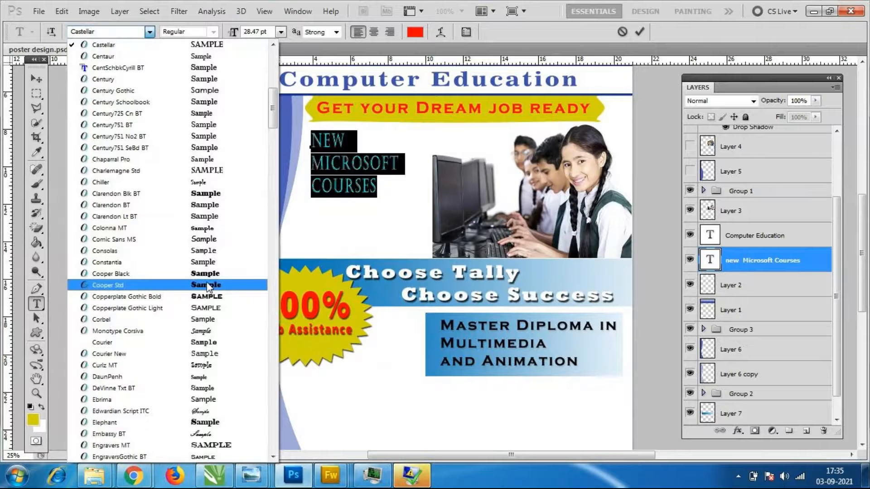
click(204, 286)
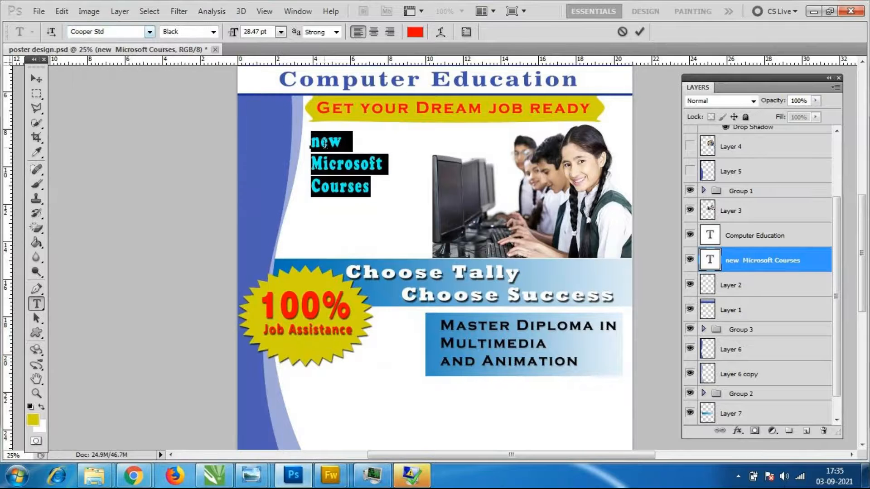
click(325, 144)
key(BackSpace)
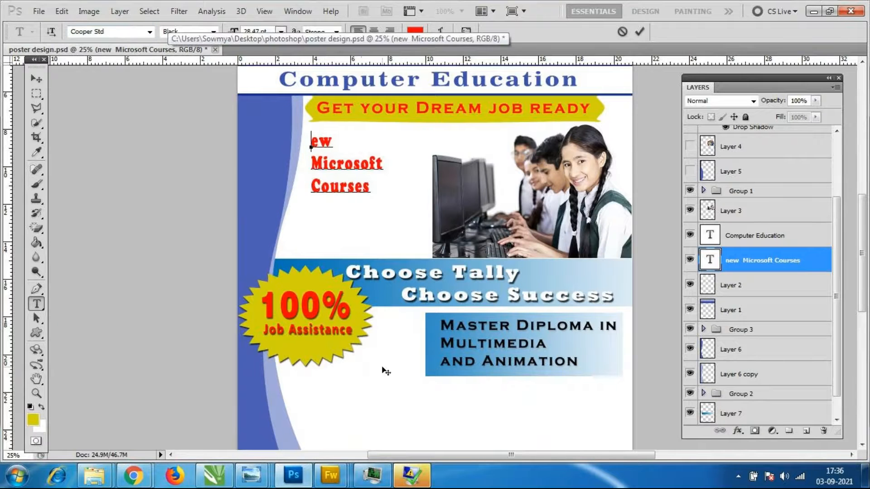
text(N)
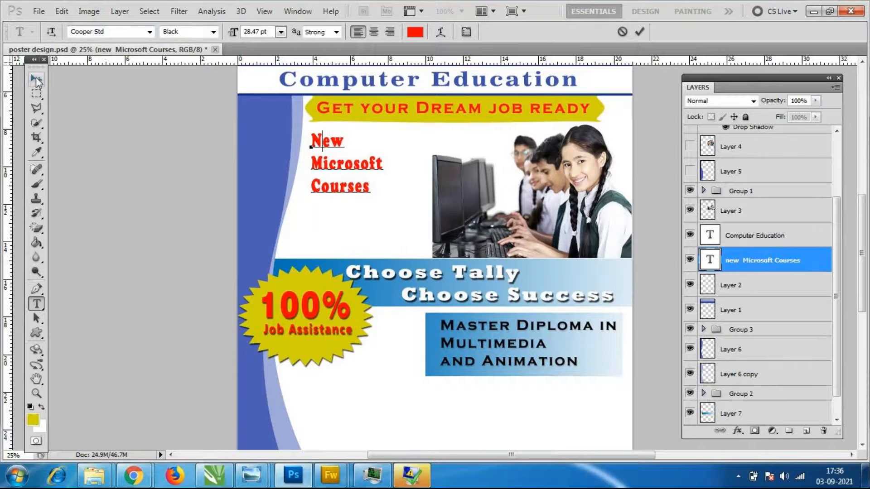
Widen the "New Microsoft Courses" text to 115.06% and move it up and slightly left, just under the yellow banner.
key(ctrl+t)
drag(384, 164, 361, 162)
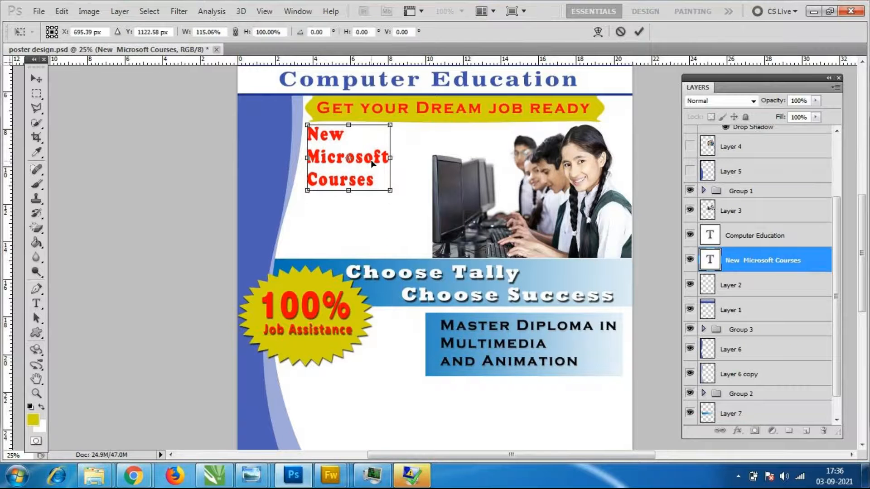
key(Return)
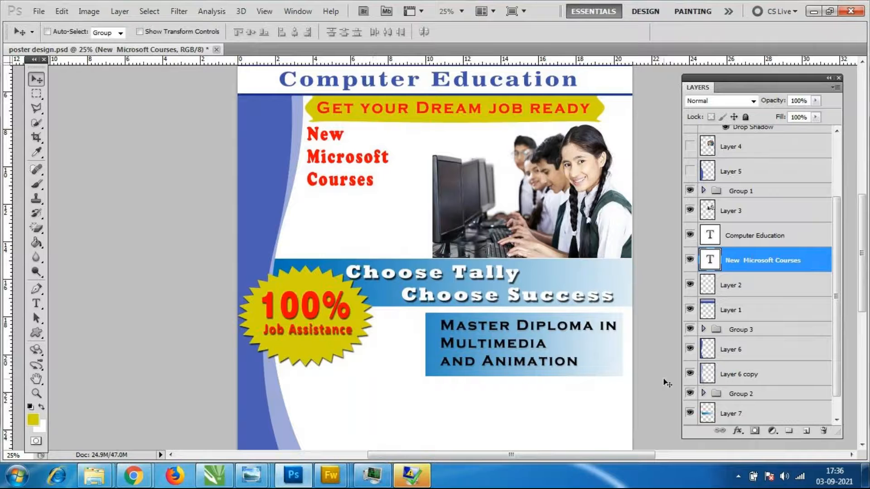
double_click(711, 265)
key(ctrl+Return)
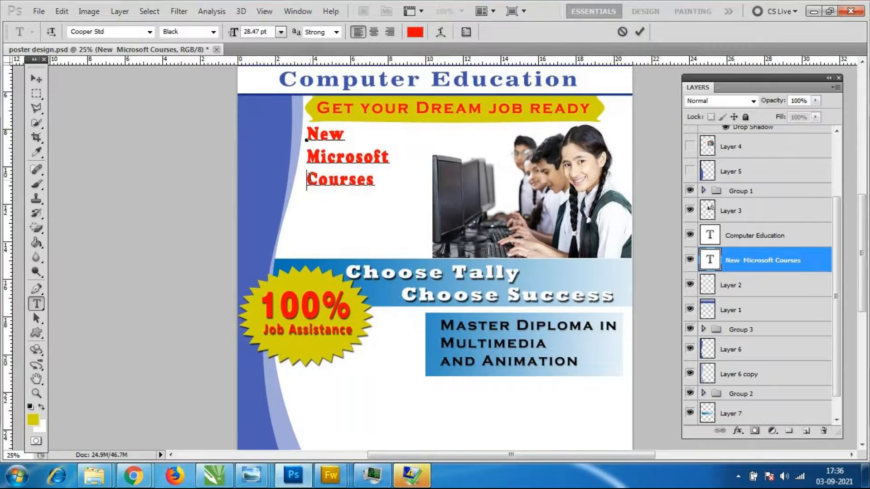
key(v)
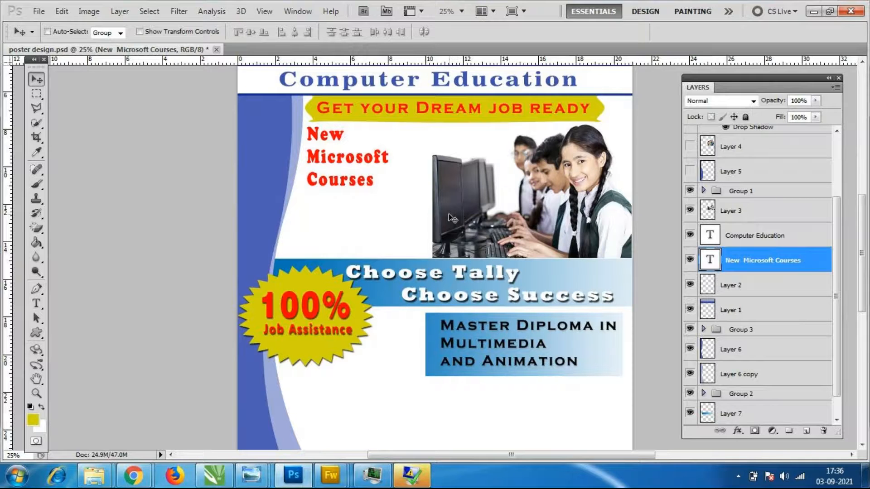
Move the "New Microsoft Courses" text lower beneath the banner and enlarge it proportionally.
drag(362, 157, 364, 175)
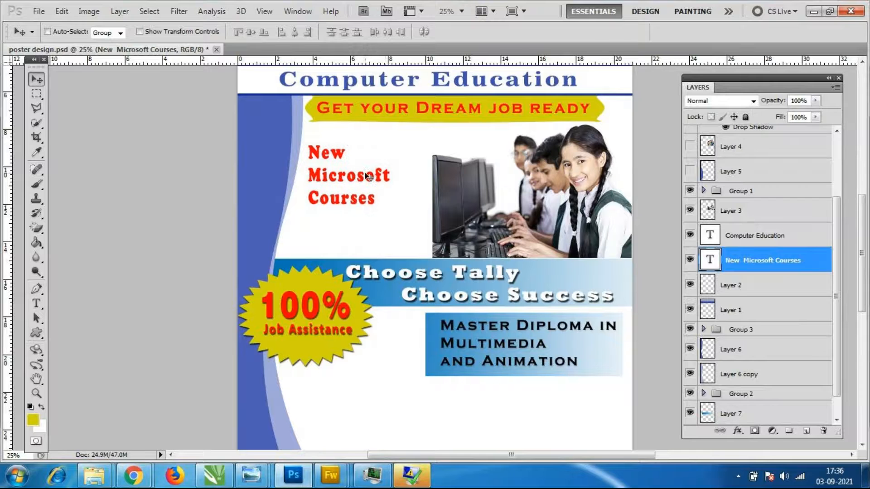
key(ctrl+t)
drag(391, 143, 406, 131)
mouse_move(373, 169)
mouse_down()
mouse_move(376, 178)
mouse_move(377, 169)
mouse_up()
key(Return)
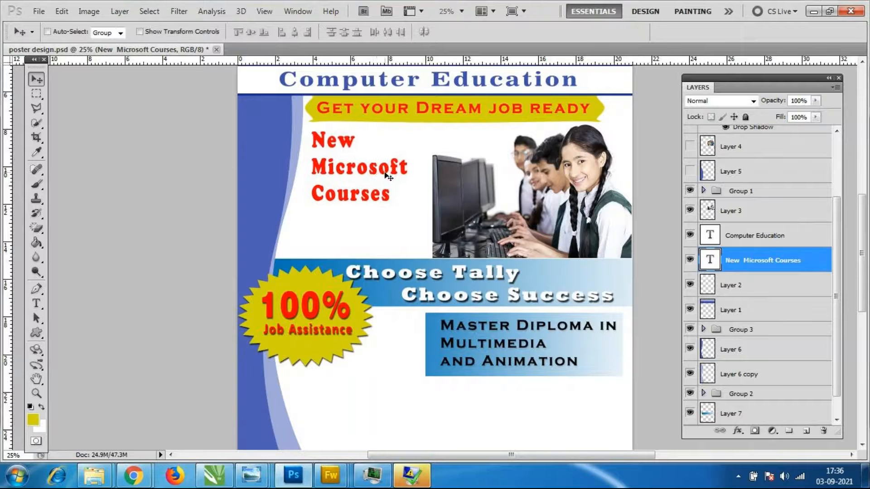
Scale the "New Microsoft Courses" text down to 72.94% and place it directly under the banner's left end.
key(ctrl+t)
drag(414, 206, 396, 196)
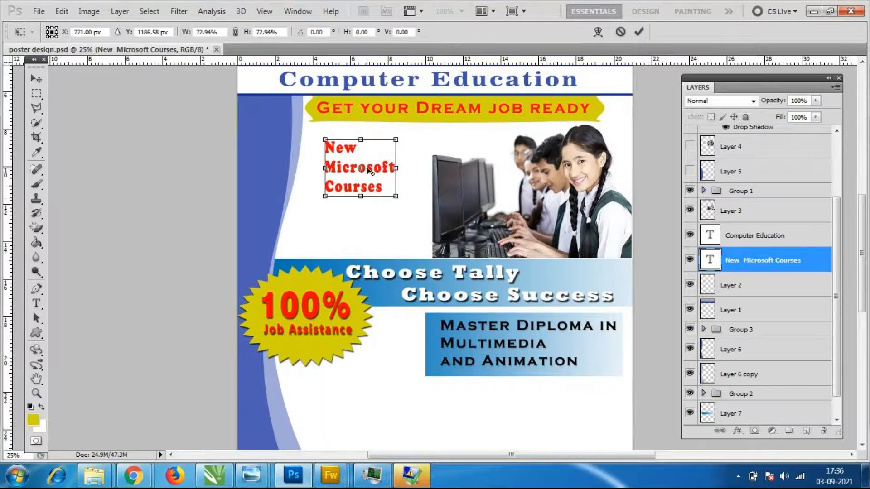
drag(380, 167, 363, 155)
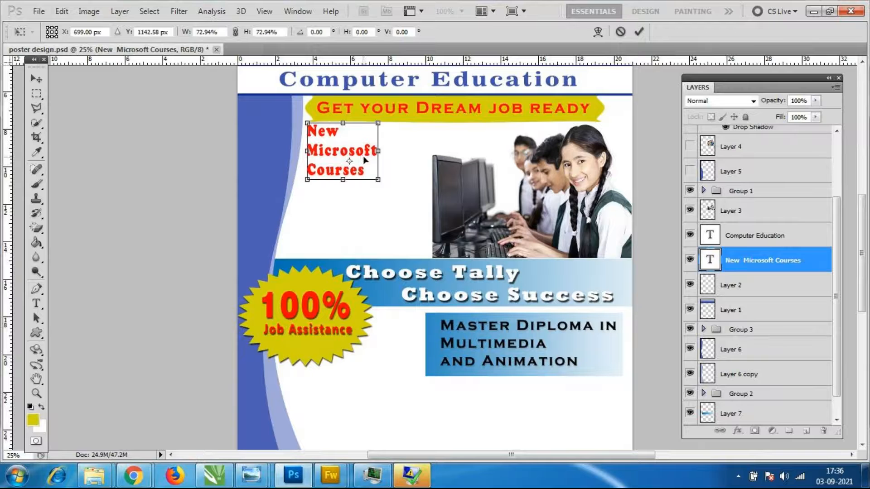
key(Return)
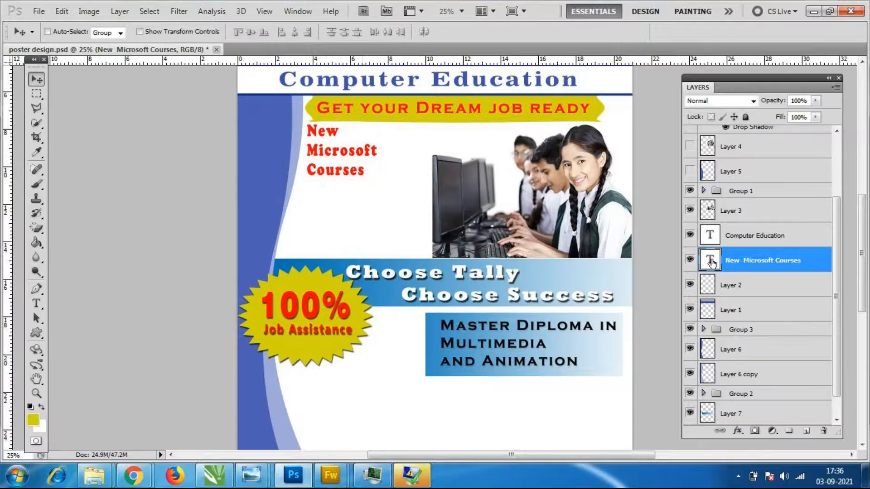
Remove the line breaks before "Microsoft" and "Courses" so that the text runs on a single line.
double_click(711, 261)
click(308, 152)
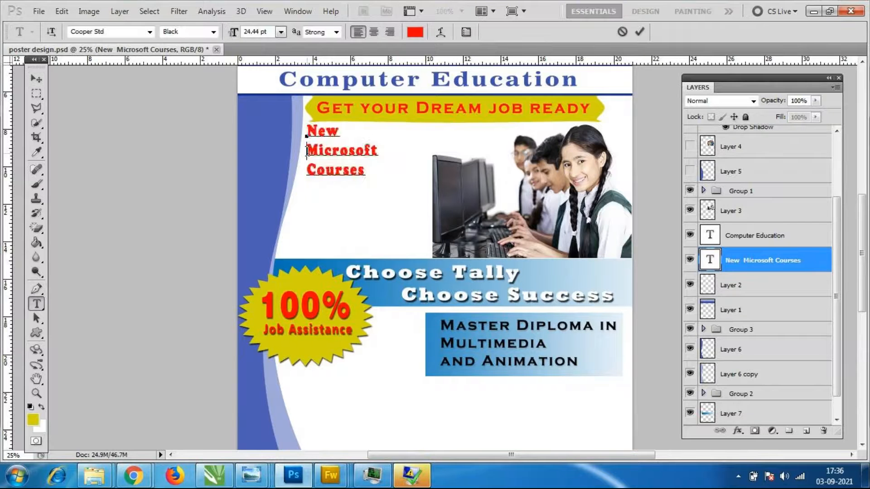
key(BackSpace)
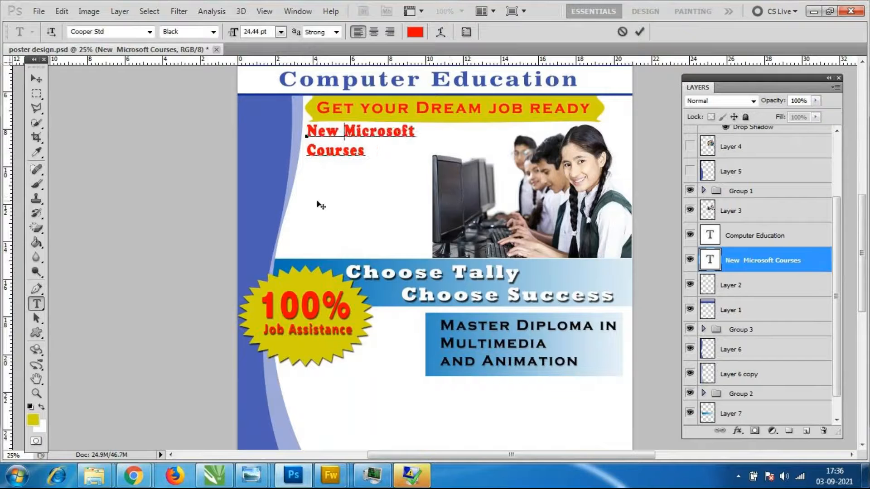
click(305, 152)
key(BackSpace)
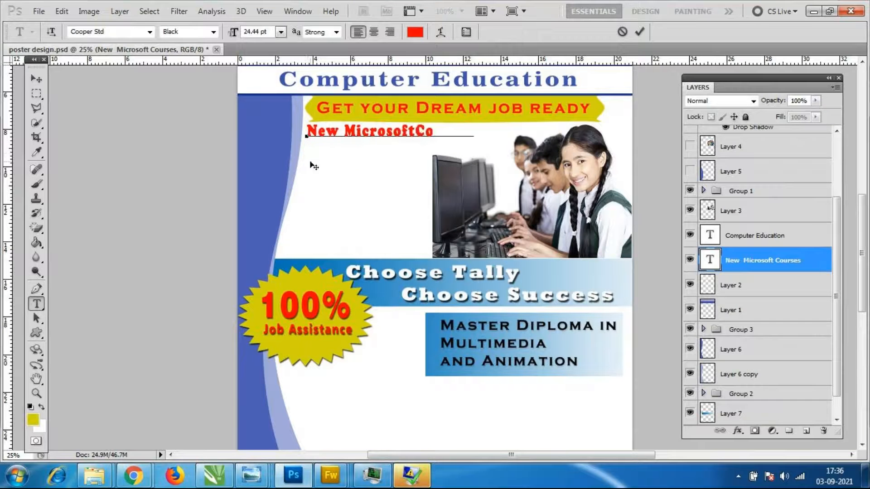
click(31, 78)
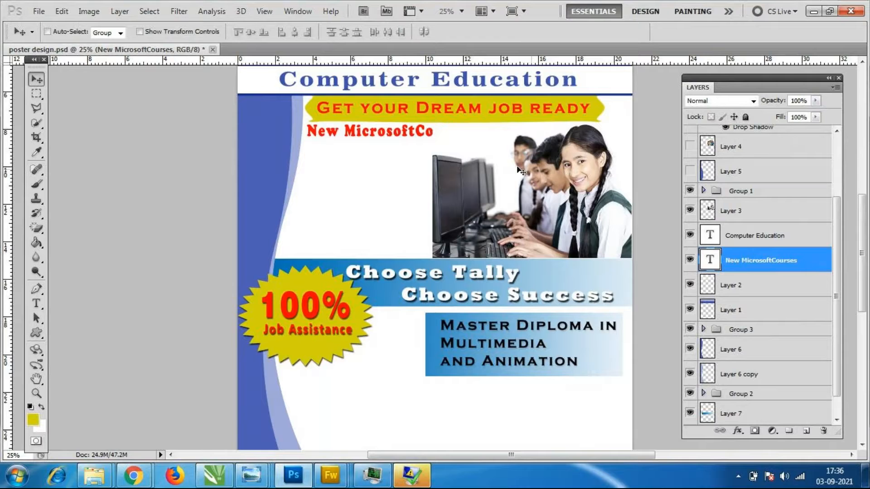
Move the "New MicrosoftCourses" layer between Layer 4 and Layer 5, and shift the text slightly right and down.
drag(775, 265, 770, 174)
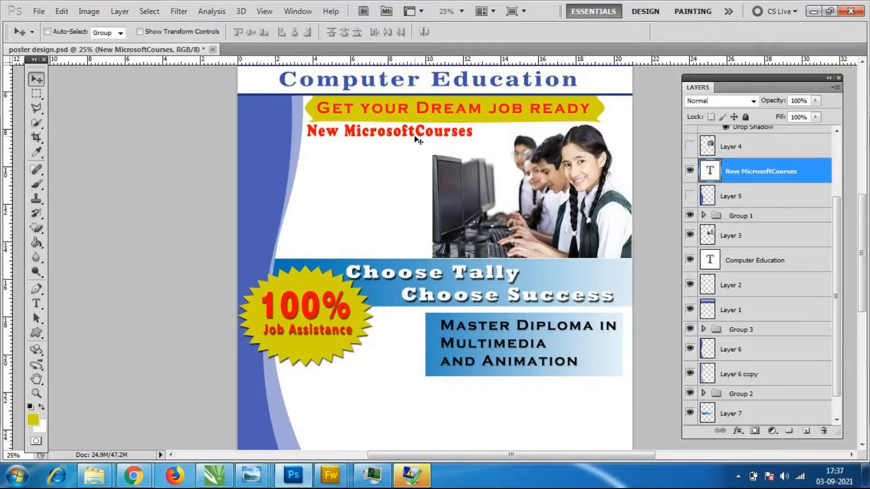
drag(409, 131, 415, 135)
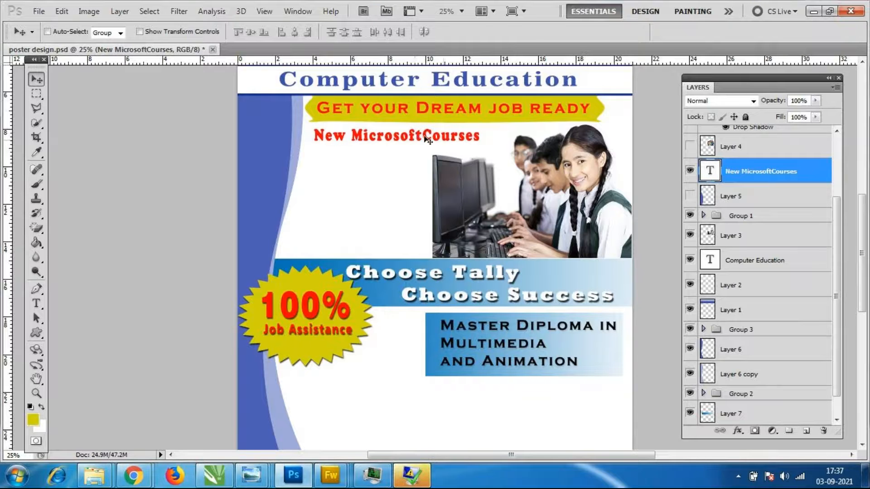
Try the Courier New, Felix Titling and Georgia fonts on the whole "New MicrosoftCourses" text.
double_click(709, 170)
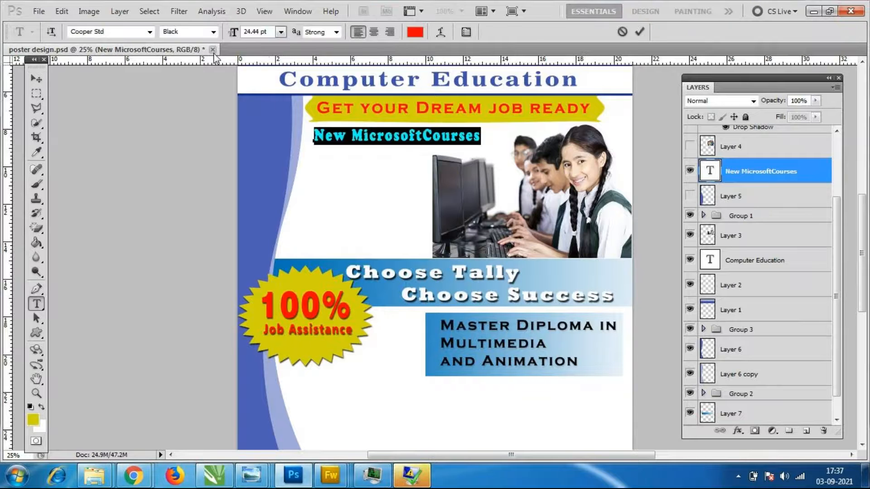
click(150, 31)
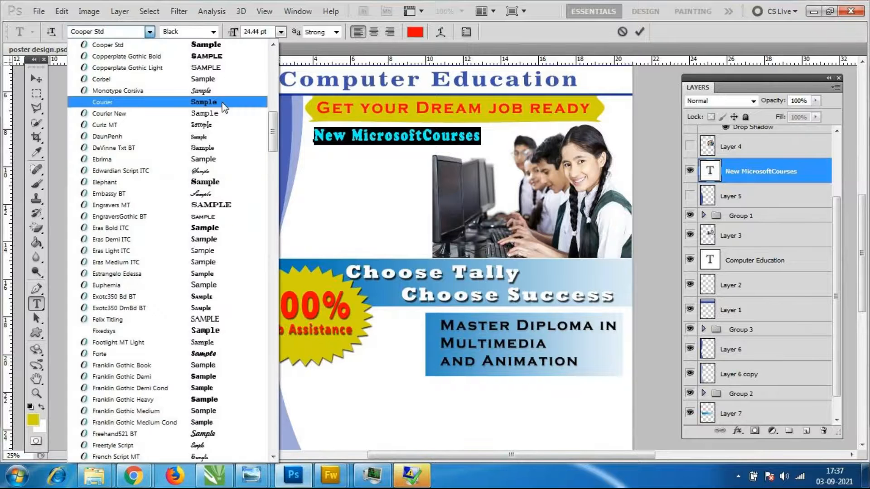
click(221, 114)
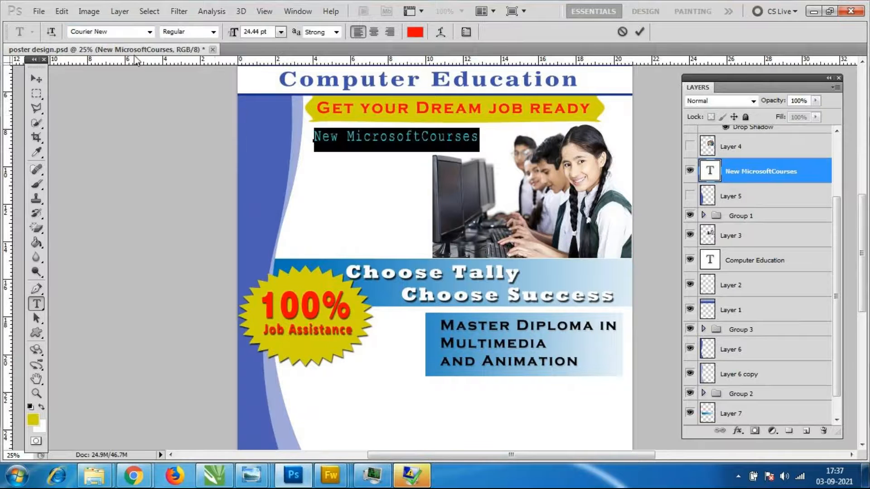
click(149, 31)
click(213, 250)
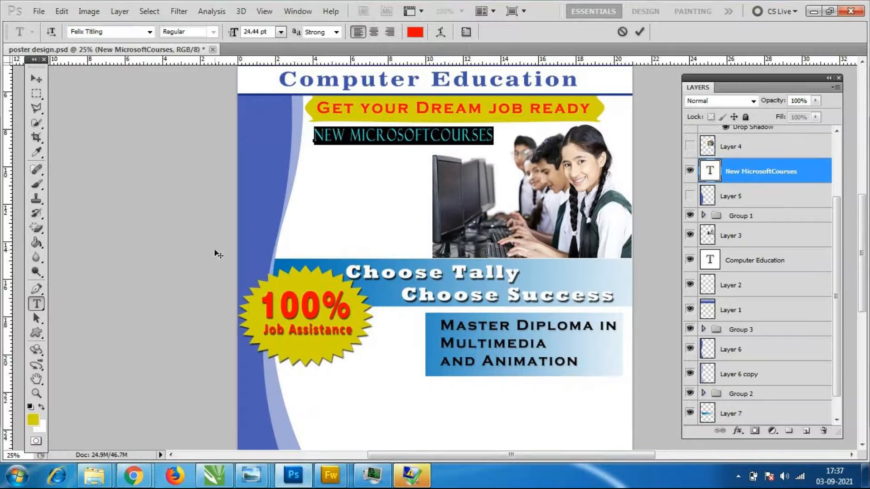
click(149, 31)
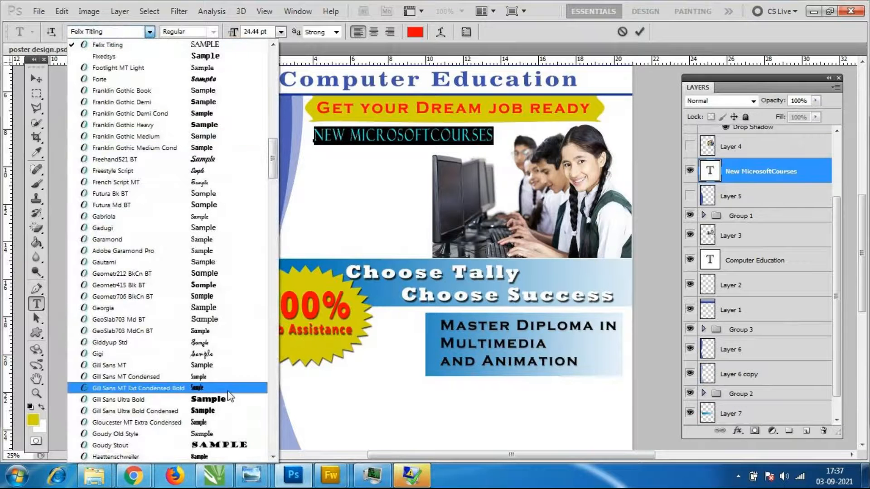
click(118, 307)
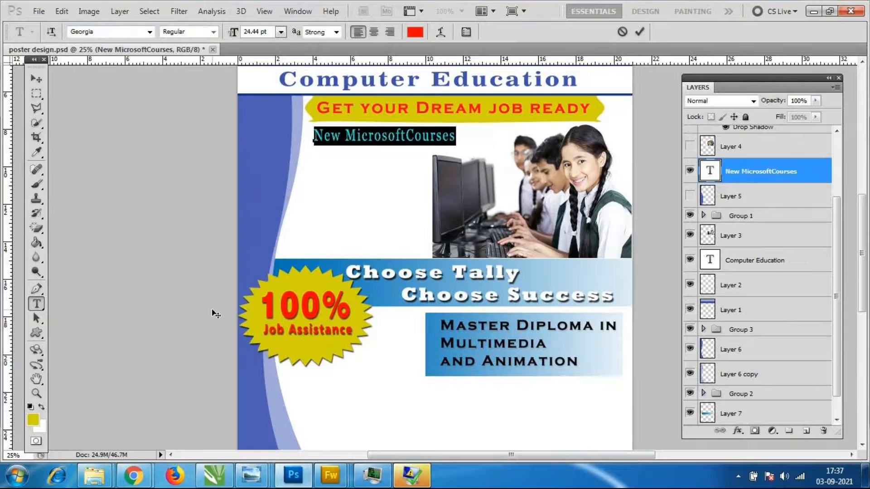
Recolor the "New MicrosoftCourses" text with the blue sampled from the poster's left side shape.
click(415, 31)
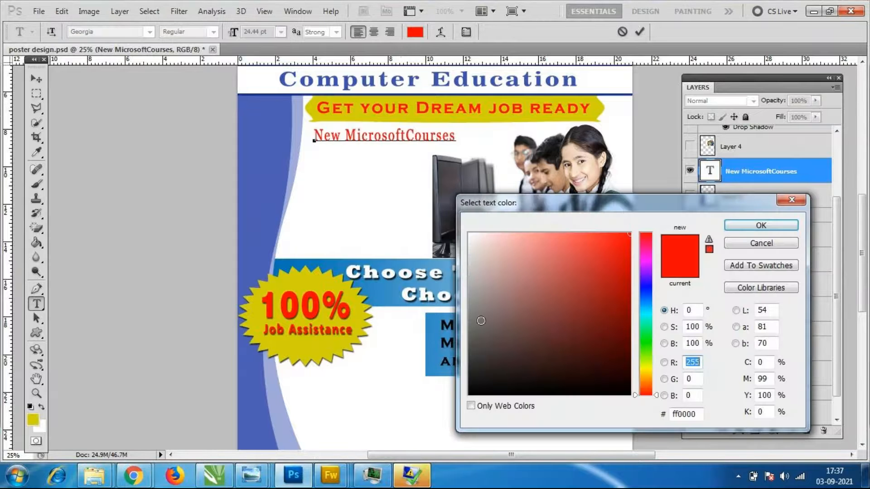
click(268, 131)
click(743, 229)
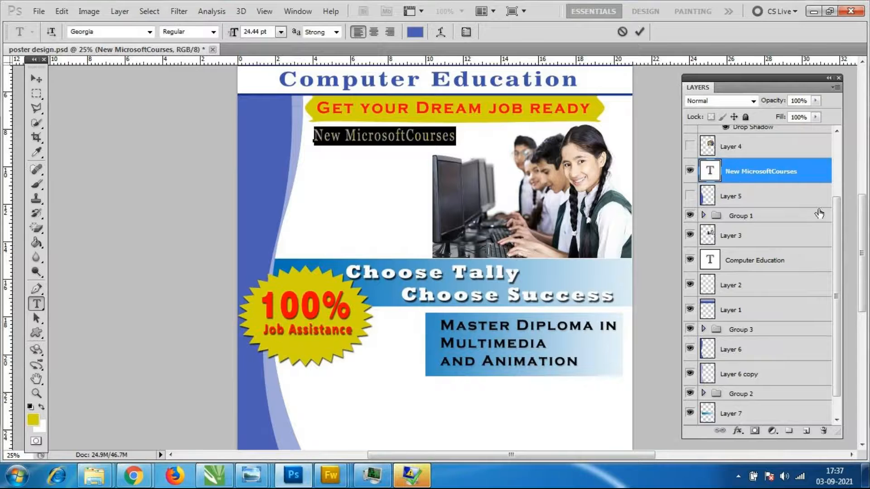
click(774, 202)
click(743, 176)
Set the font of the whole "New MicrosoftCourses" text to Humnst777 Blk BT.
double_click(710, 172)
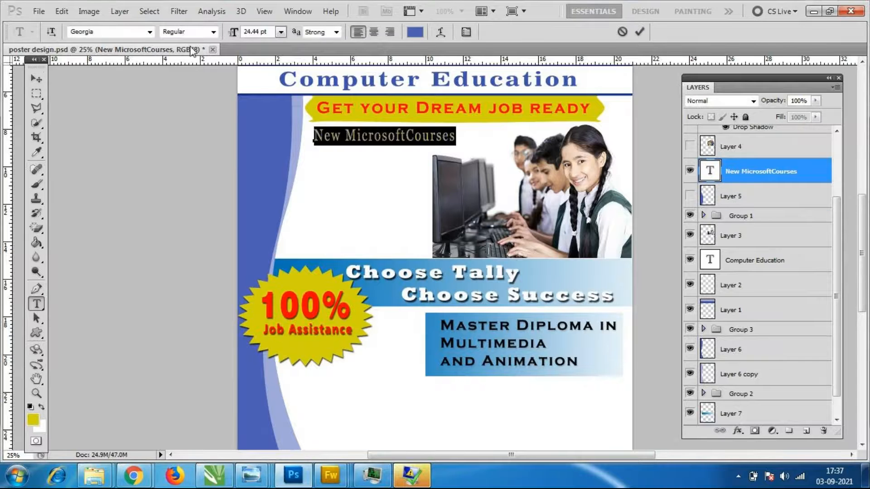
click(151, 35)
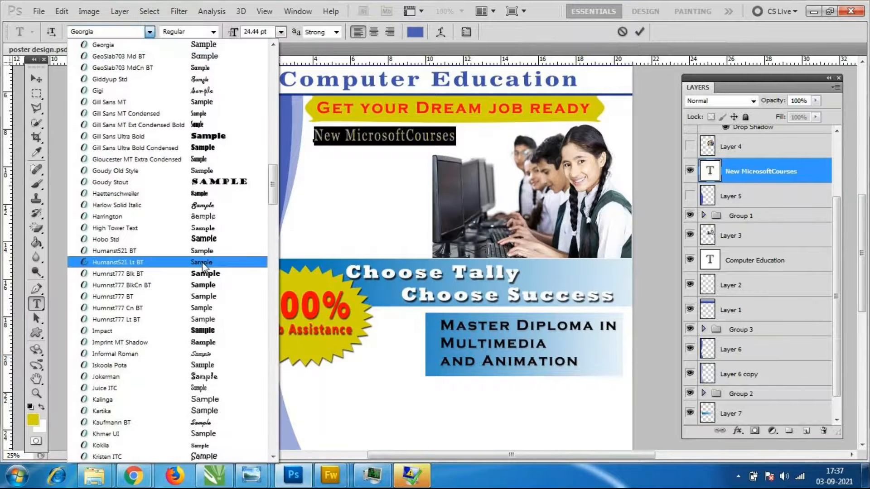
click(203, 273)
click(37, 79)
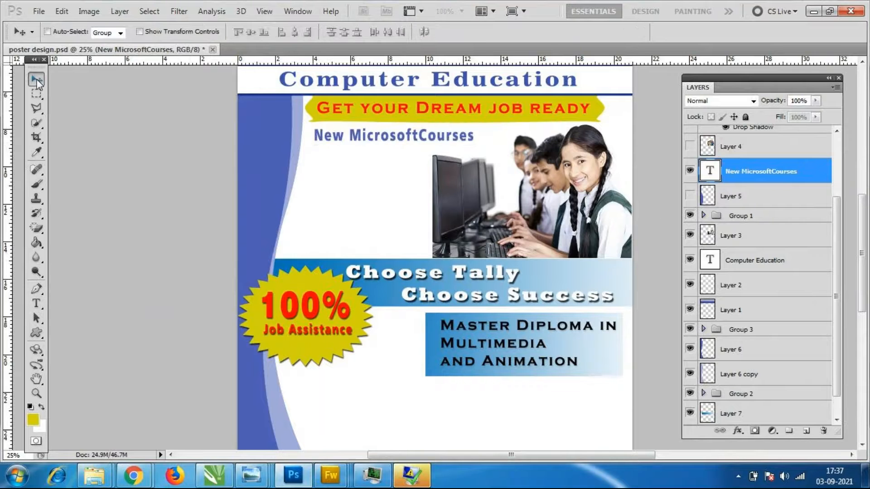
Insert a single space between "Microsoft" and "Courses" in the heading text.
double_click(710, 171)
click(420, 136)
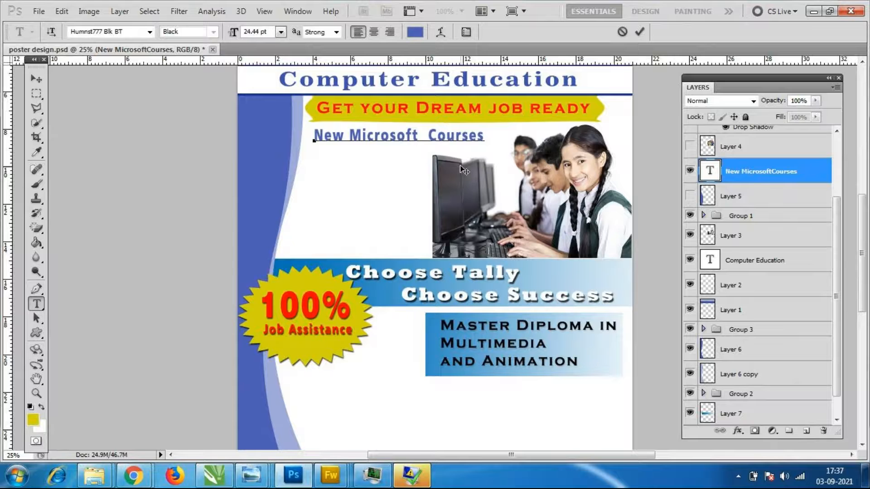
key(BackSpace)
key(BackSpace)
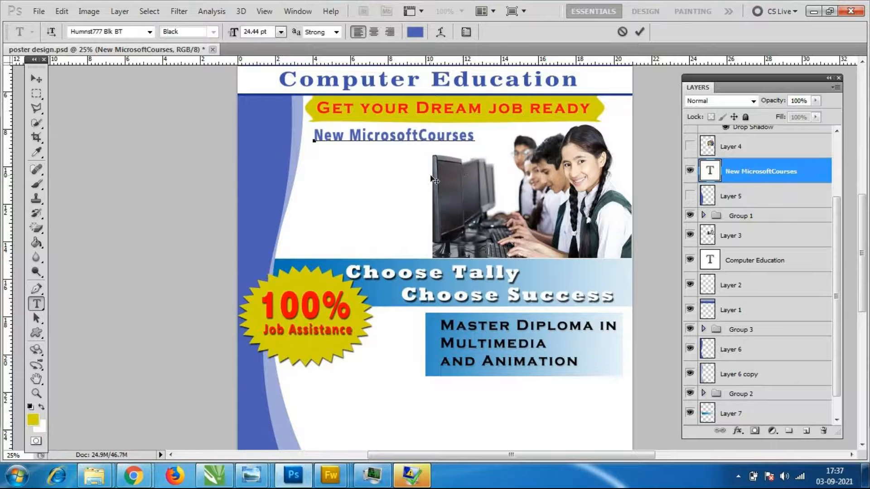
click(37, 79)
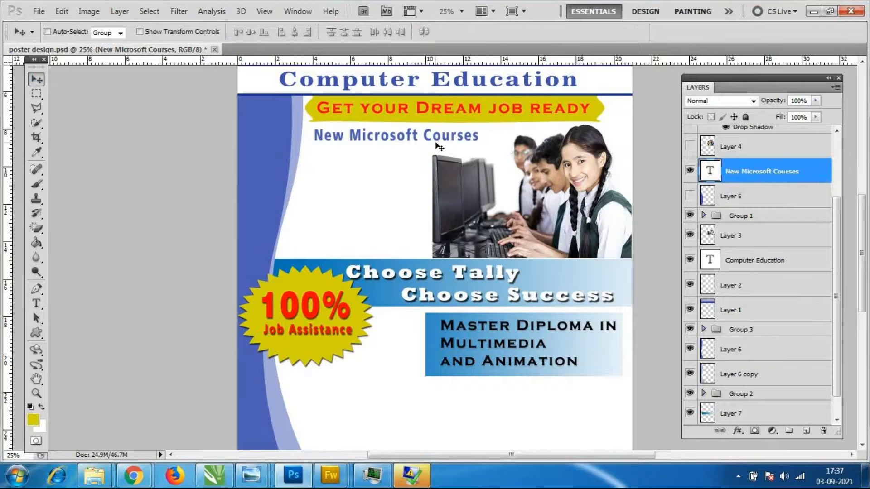
Break the "New Microsoft Courses" heading into two lines before "Courses" and move it slightly lower below the yellow banner.
double_click(710, 171)
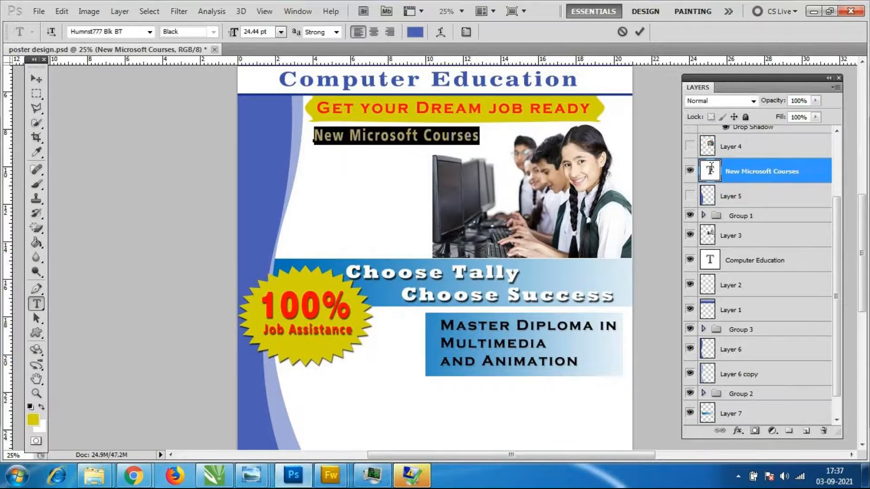
click(358, 138)
click(423, 135)
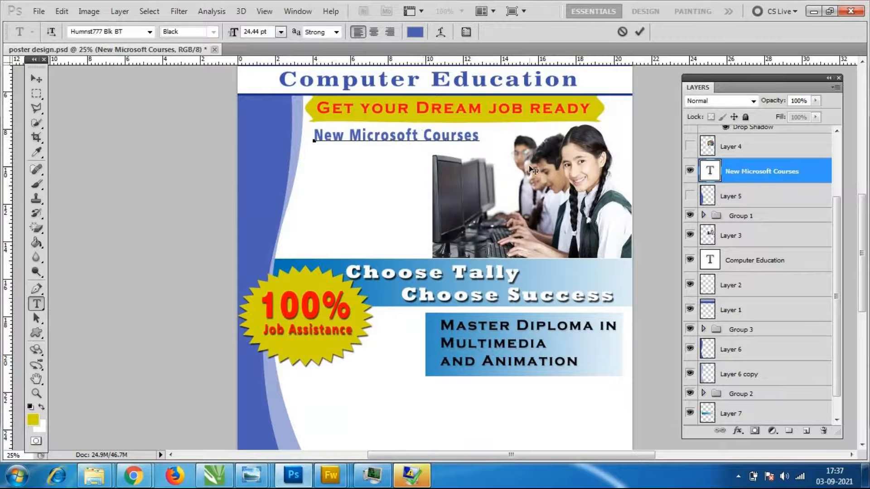
key(Return)
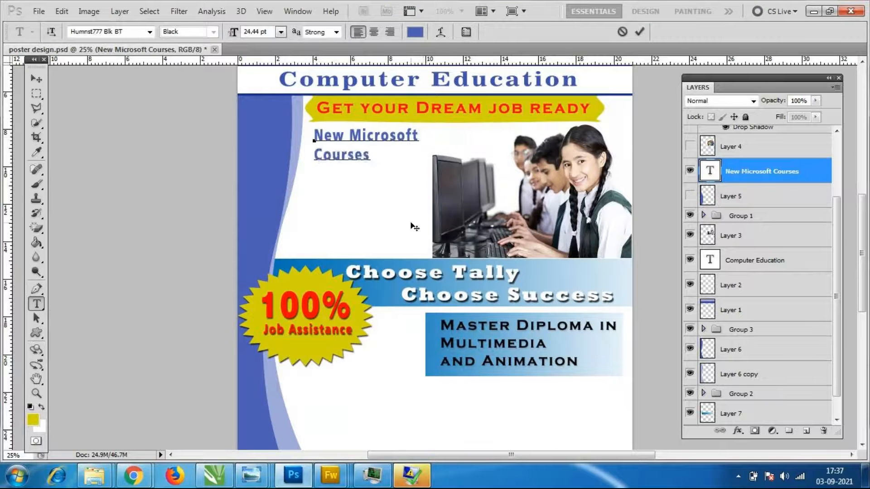
click(44, 80)
drag(365, 134, 367, 143)
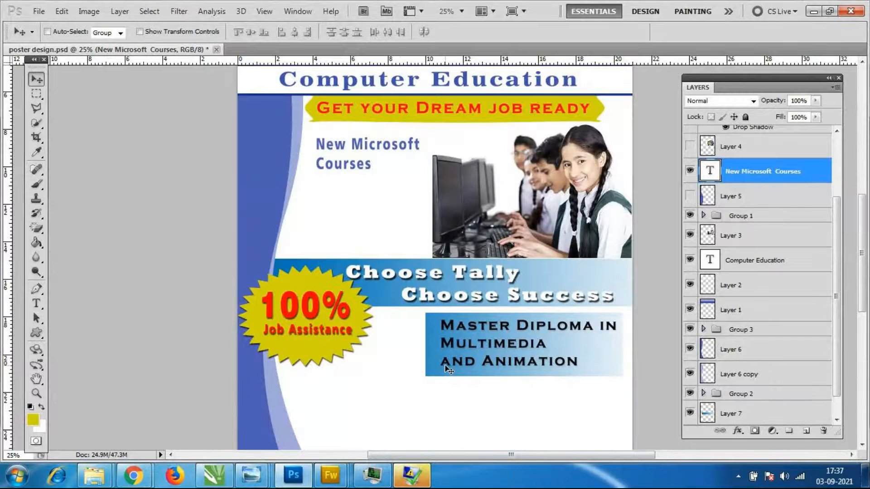
Select a rectangle around the "New Microsoft Courses" heading and fill it with the white-to-yellow gradient on a new layer.
click(36, 94)
drag(313, 133, 424, 178)
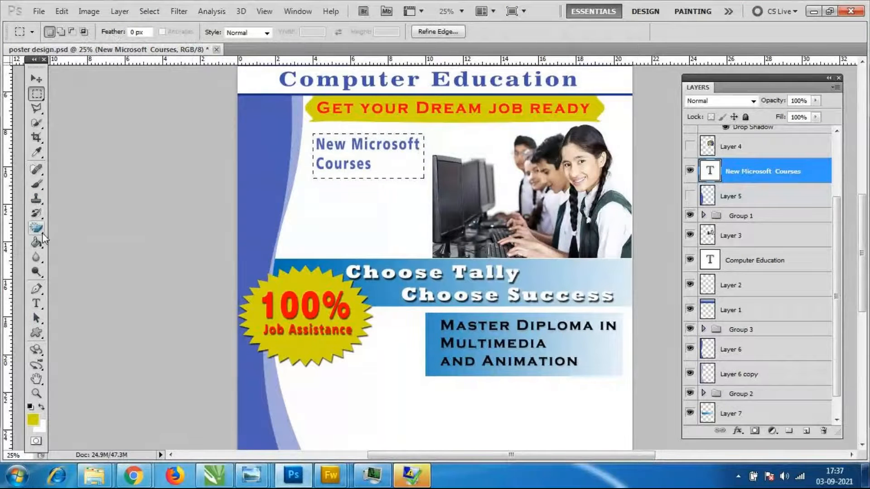
mouse_move(42, 241)
mouse_down()
mouse_move(64, 256)
mouse_move(72, 241)
mouse_up()
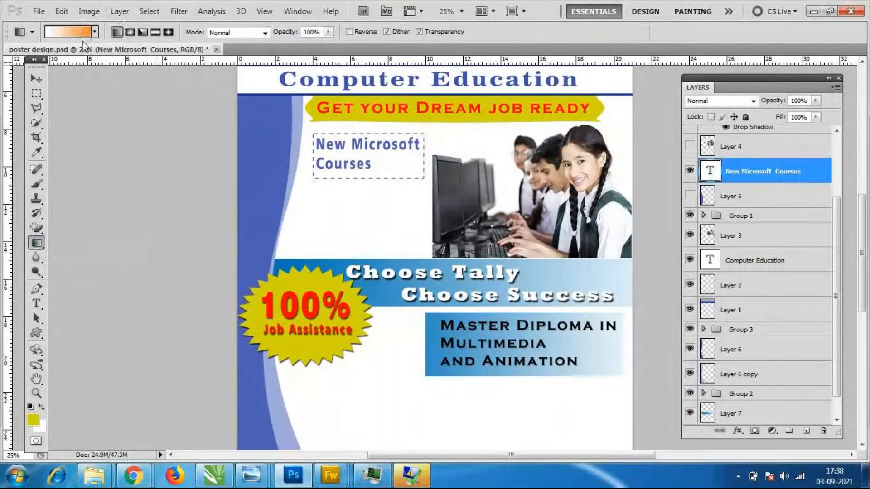
click(94, 32)
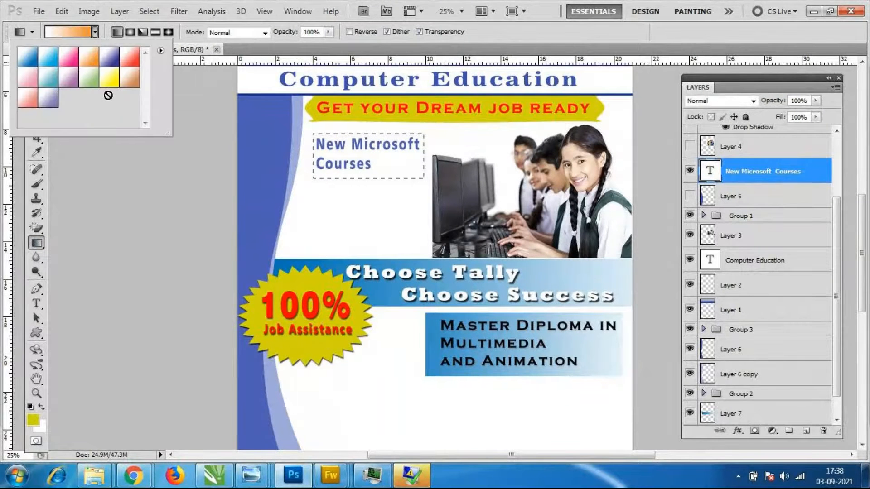
click(109, 77)
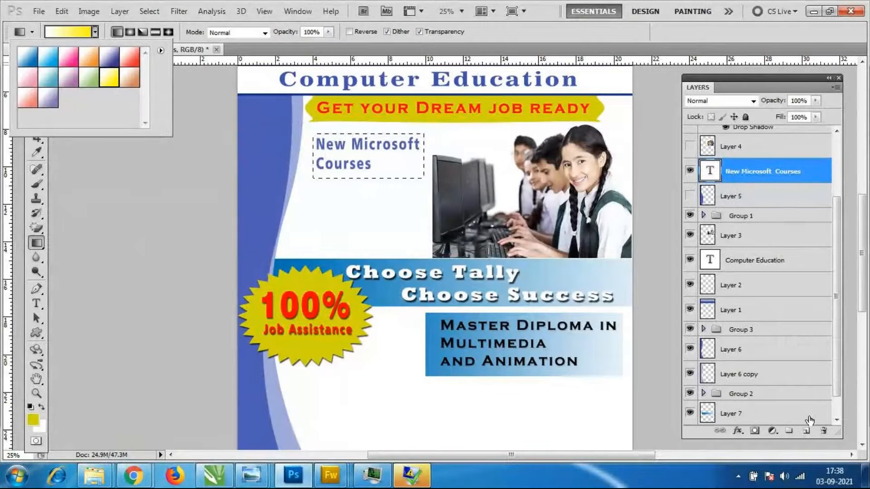
click(809, 437)
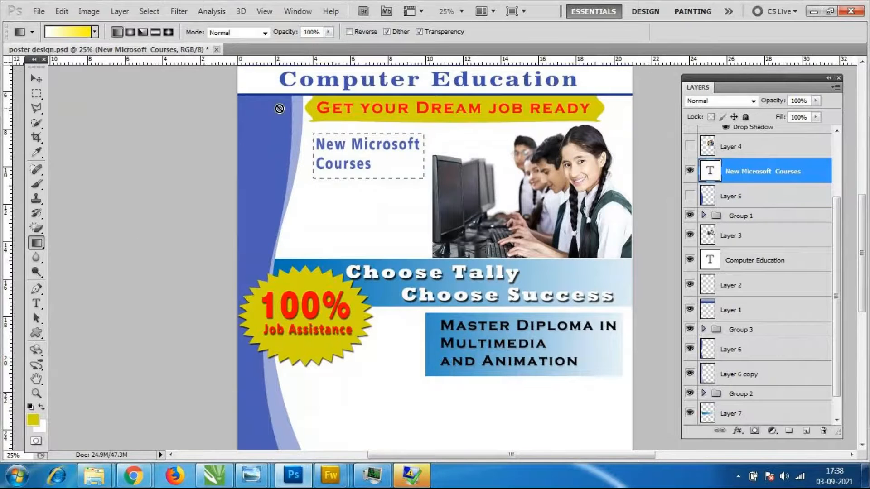
click(808, 433)
drag(317, 156, 370, 197)
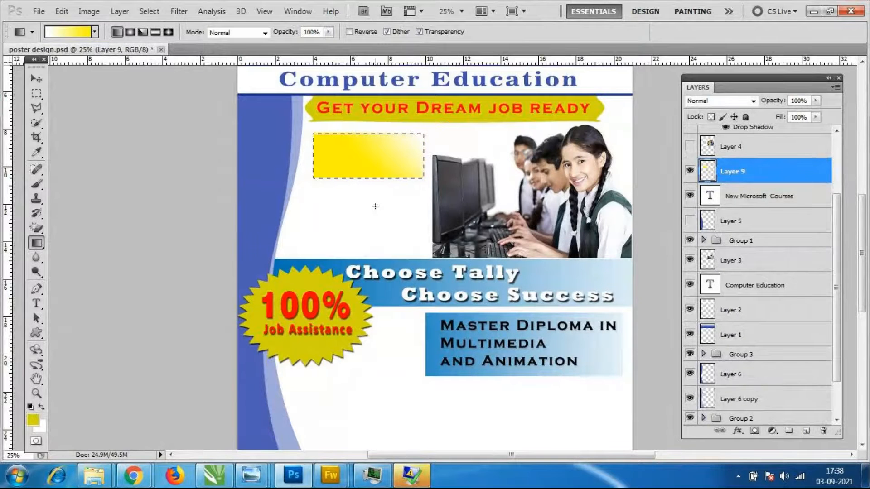
drag(404, 130, 338, 214)
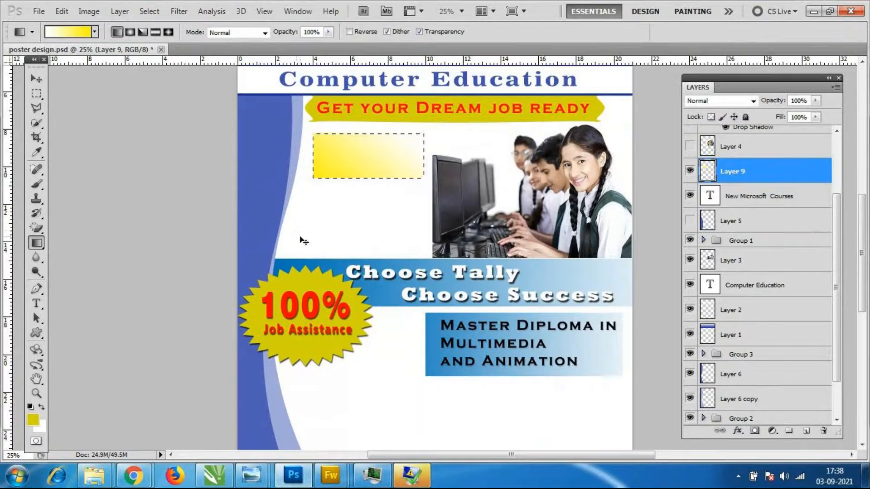
Deselect the rectangle and place the yellow gradient layer directly beneath the "New Microsoft Courses" text layer.
key(ctrl+d)
drag(754, 187, 752, 215)
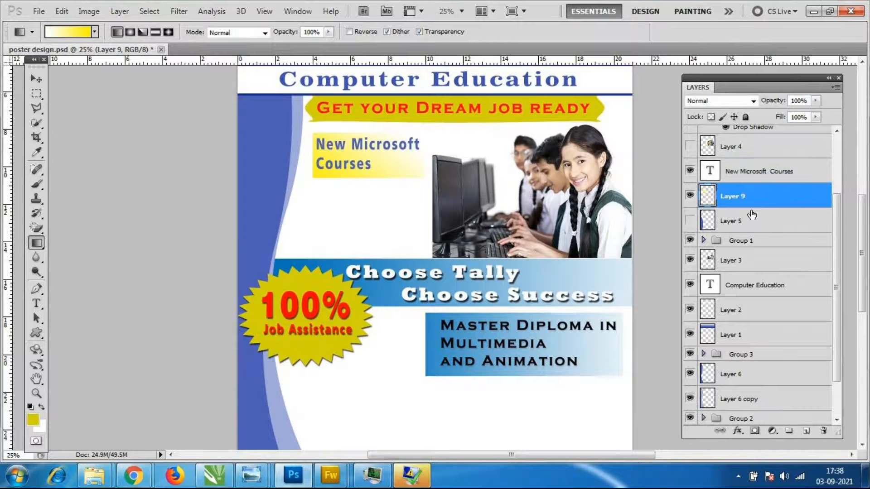
scroll(410, 242, up, 2)
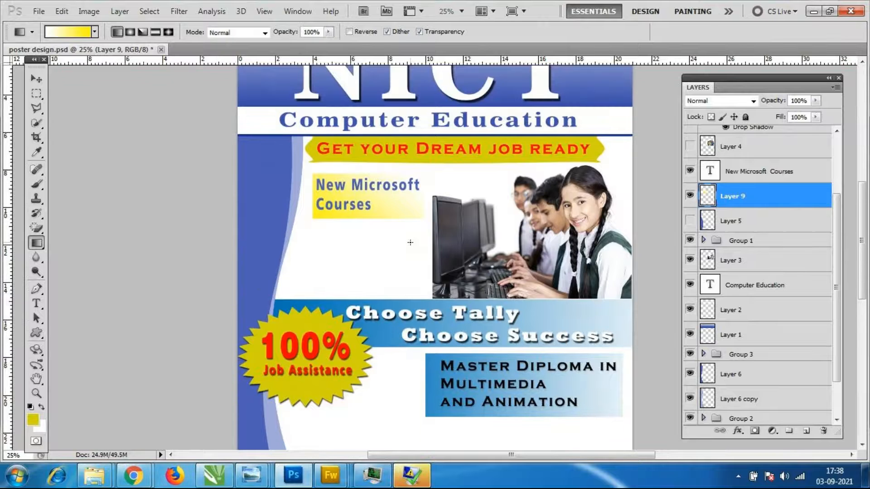
scroll(410, 242, up, 2)
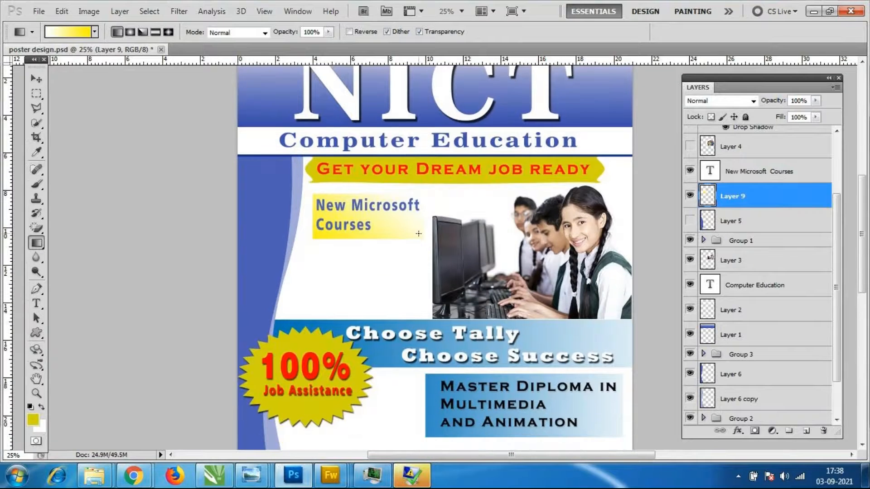
scroll(418, 233, down, 1)
Duplicate the yellow gradient box into the empty space below the heading and enlarge the copy slightly.
key(v)
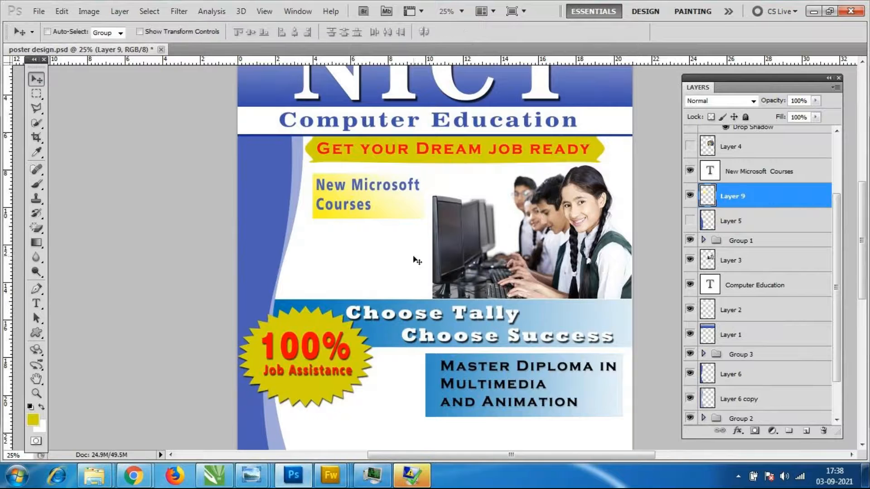
drag(400, 215, 383, 277)
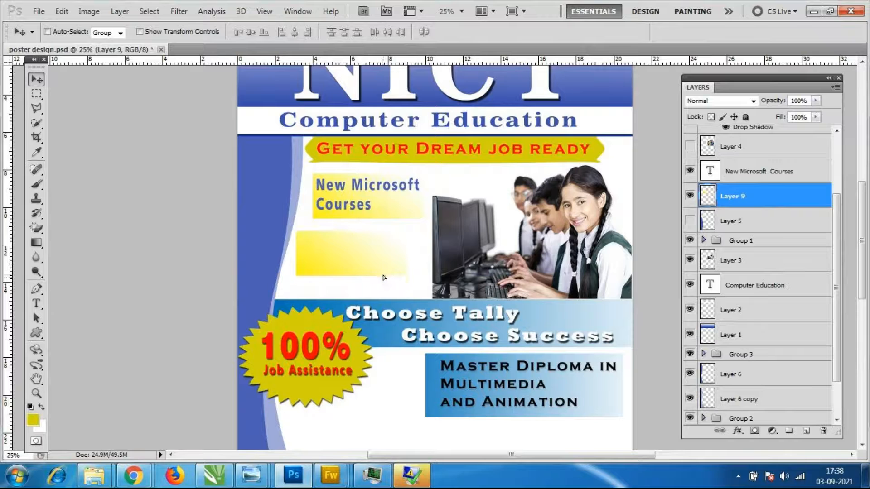
drag(382, 277, 382, 280)
key(ctrl+j)
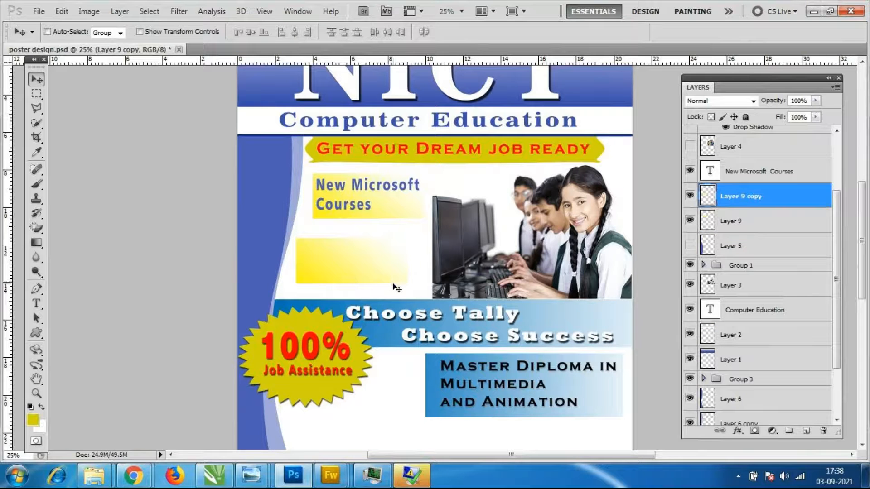
key(ctrl+t)
drag(407, 284, 413, 289)
key(Return)
scroll(399, 258, up, 1)
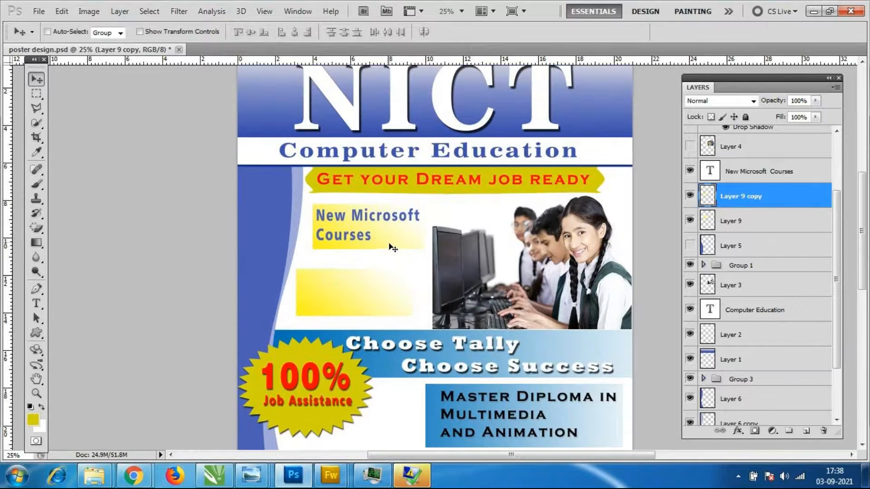
Add the two-line text "Advanced Certification" on the lower yellow box, above the "New Microsoft Courses" layer.
click(743, 176)
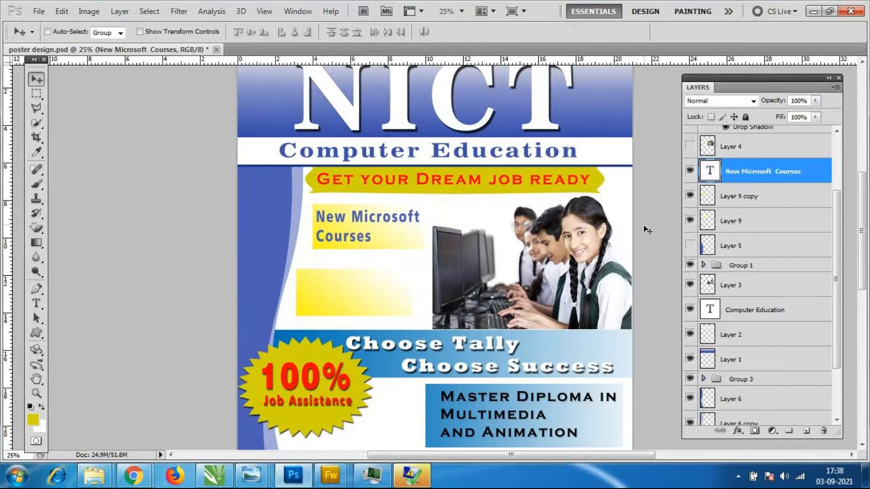
scroll(398, 209, down, 1)
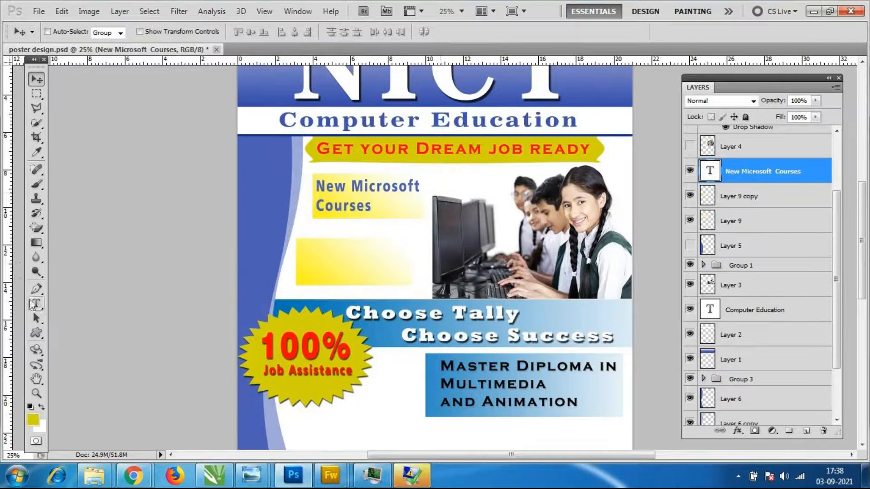
click(36, 303)
click(306, 254)
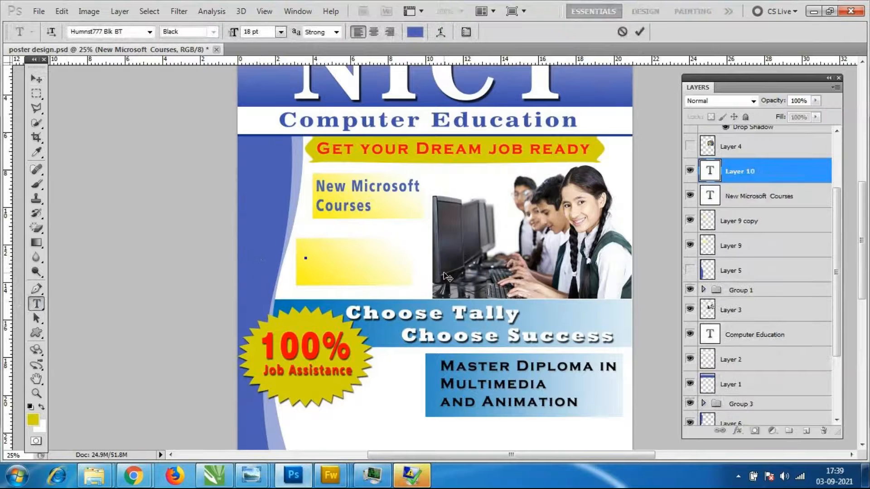
text(Advanced)
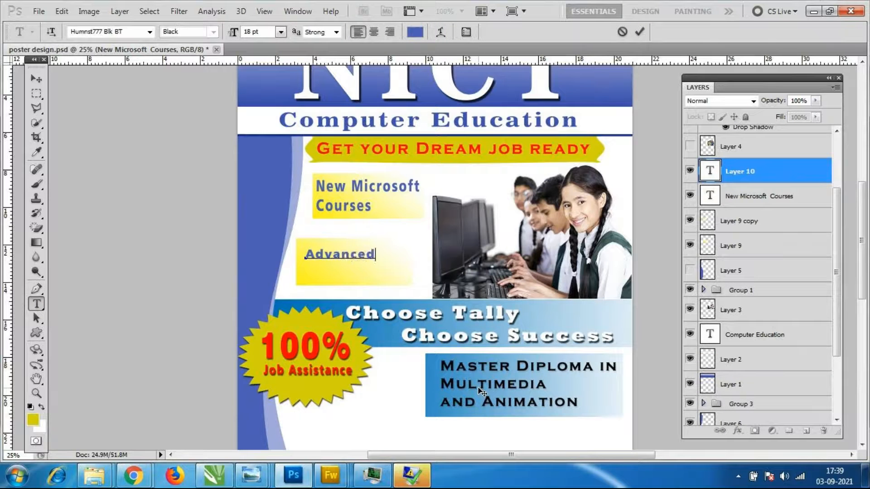
key(Return)
text(Certification)
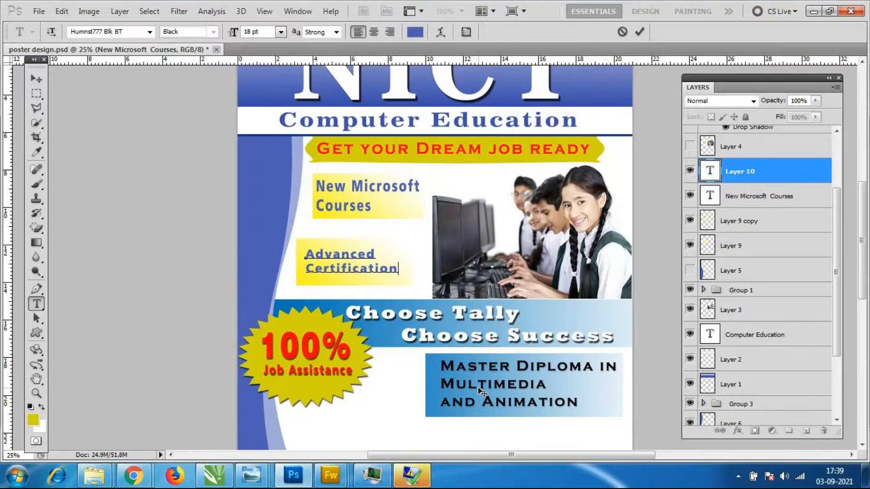
click(36, 77)
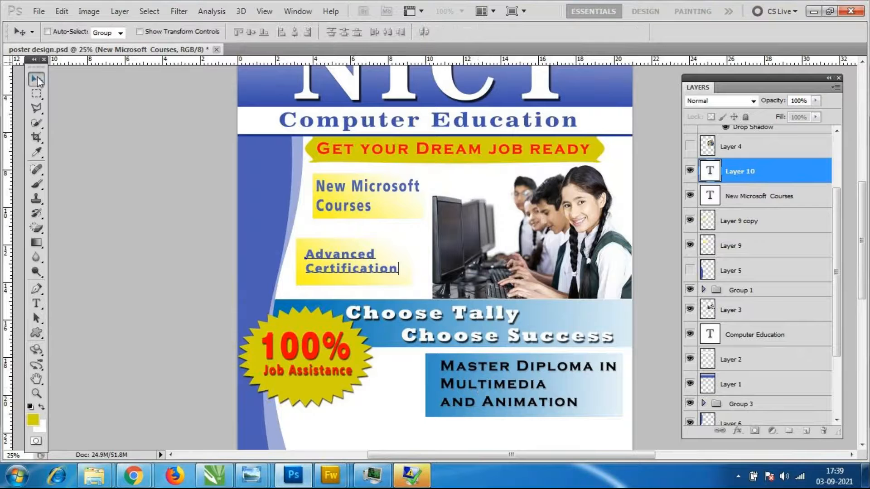
Set the font size of the whole "Advanced Certification" text to 24 pt.
double_click(710, 170)
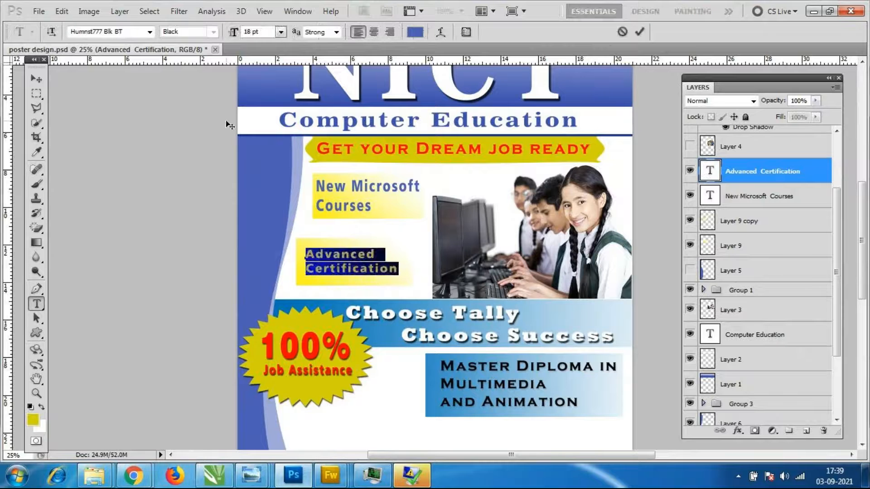
click(280, 31)
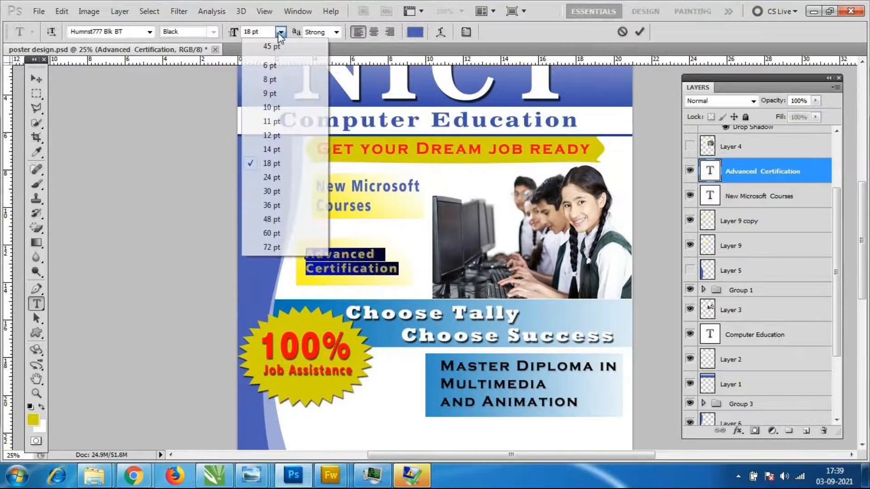
click(276, 176)
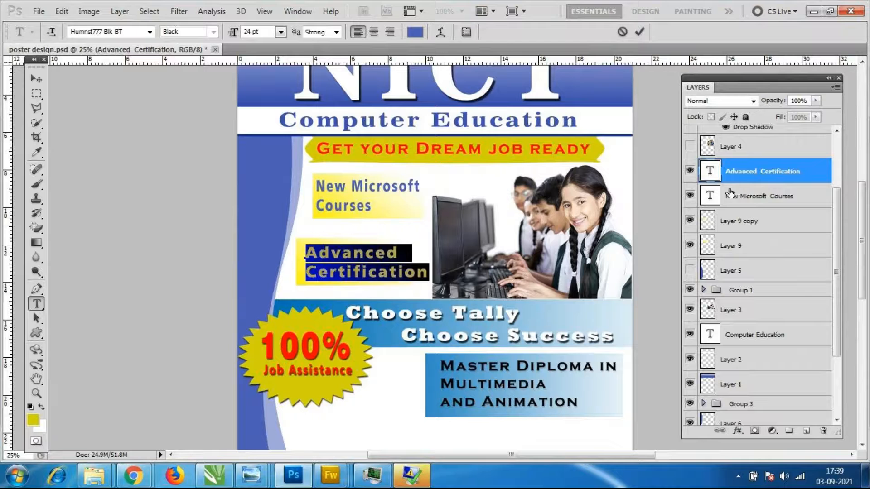
key(ctrl+Return)
key(v)
Check the font and size used by the "New Microsoft Courses" heading text.
click(708, 195)
double_click(708, 195)
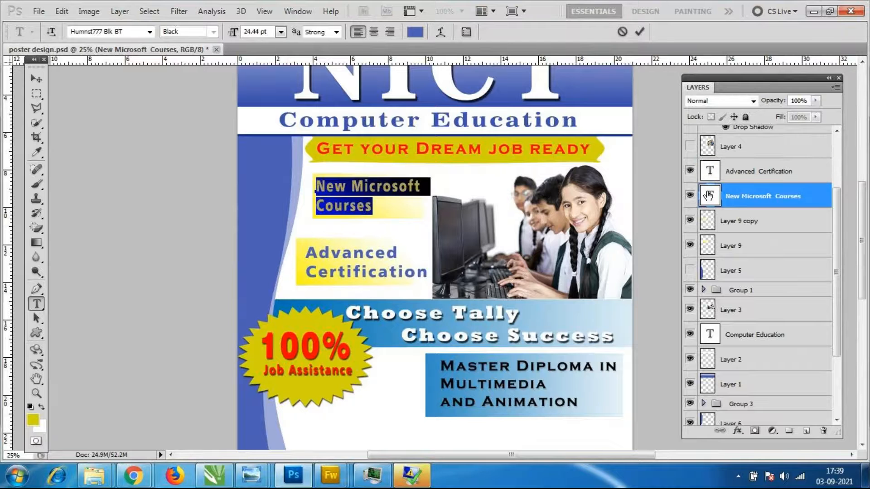
key(ctrl+Return)
key(v)
Try the Humnst777 BT font on the whole "Advanced Certification" text.
double_click(709, 171)
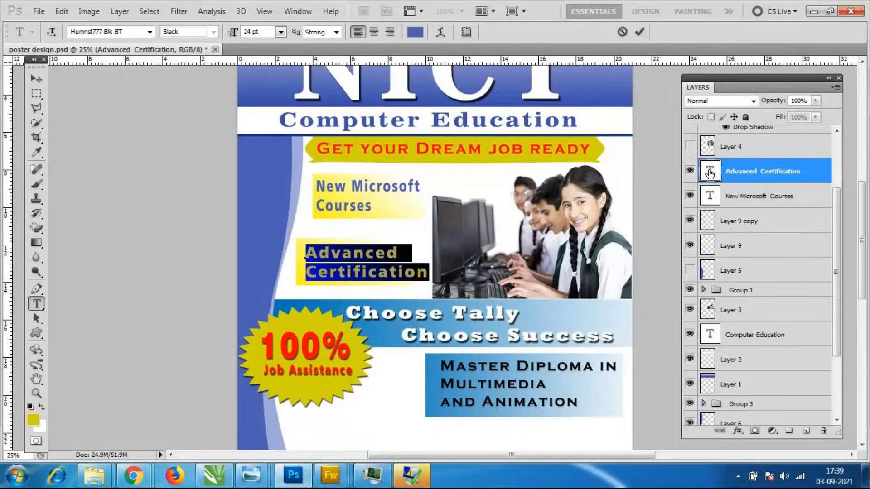
click(150, 32)
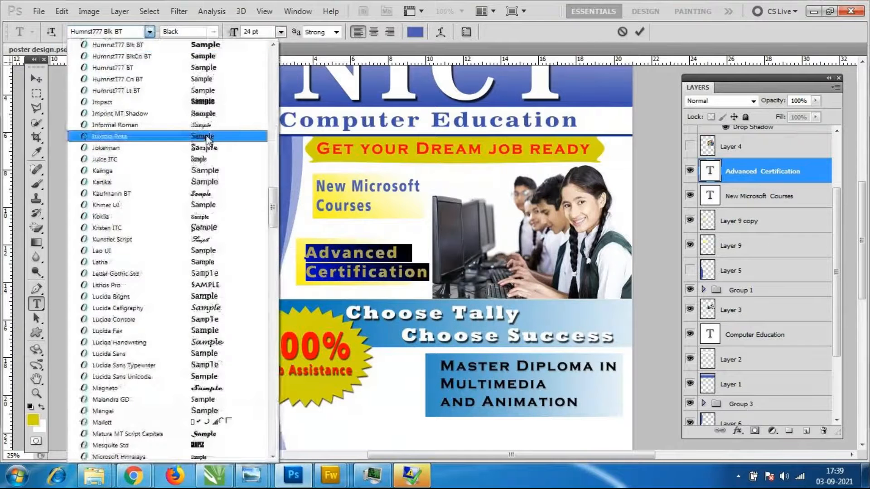
scroll(207, 140, up, 7)
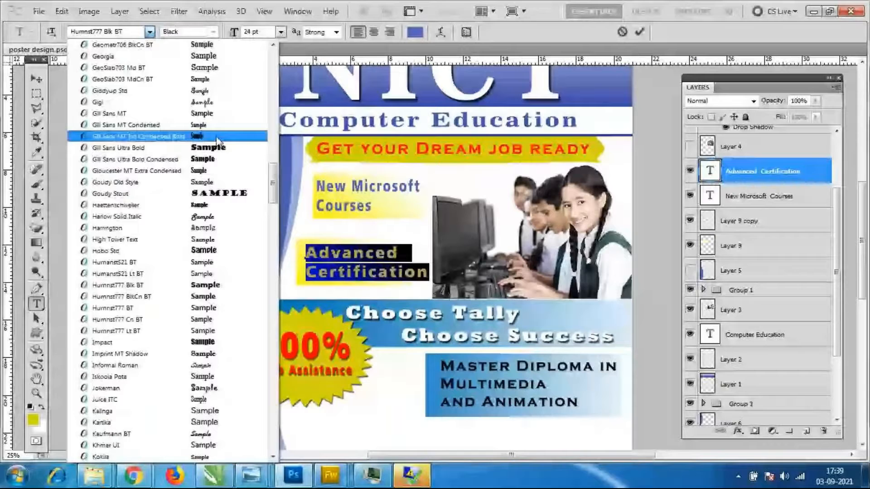
click(213, 308)
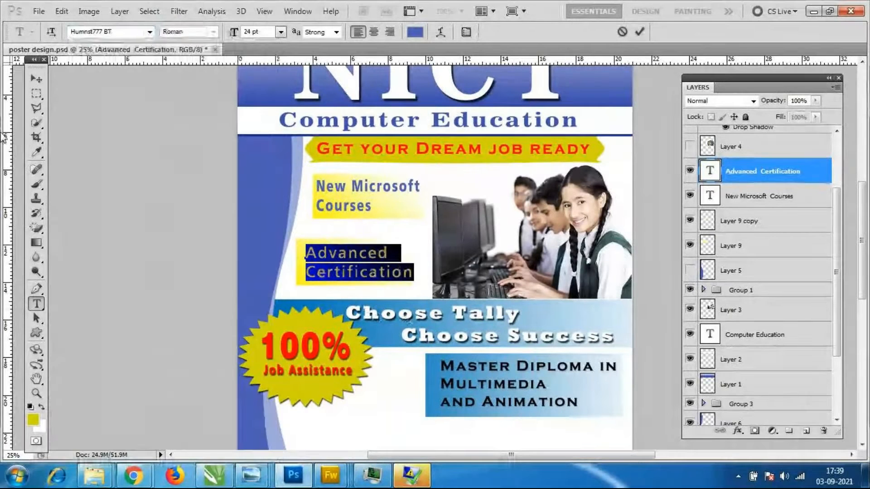
click(36, 81)
Set the font of the whole "Advanced Certification" text to Humnst777 Blk BT.
key(t)
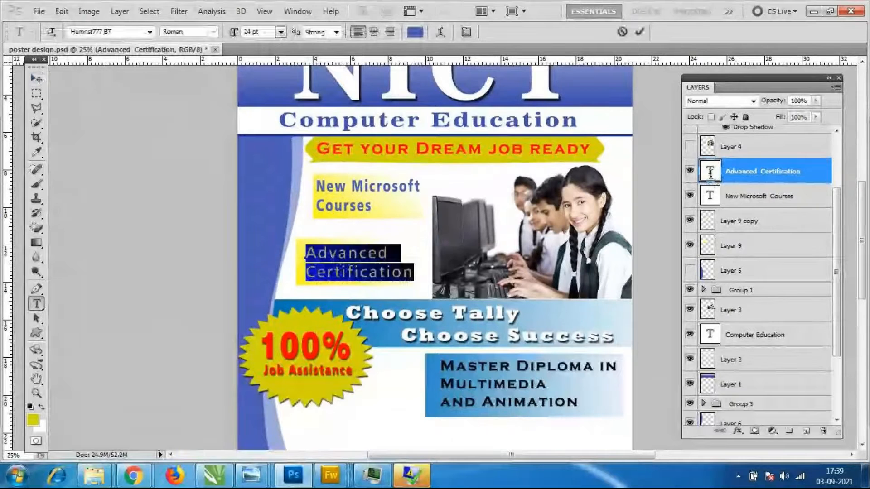
click(149, 32)
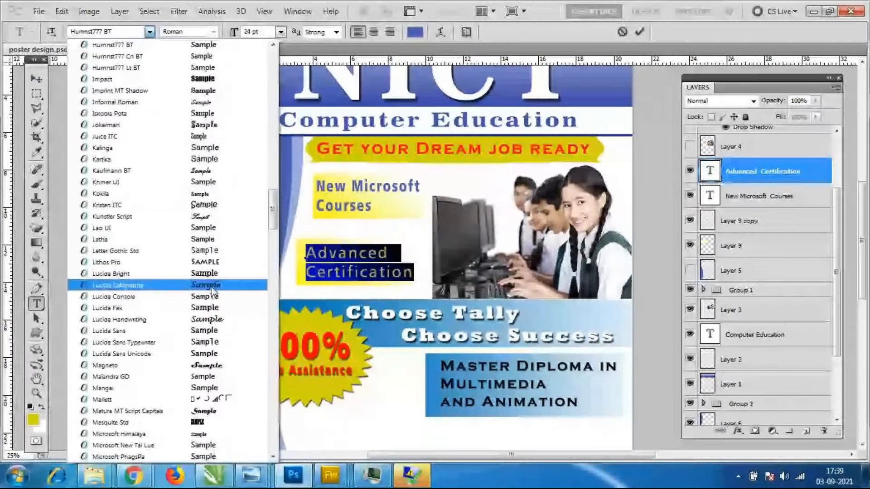
click(226, 278)
click(149, 33)
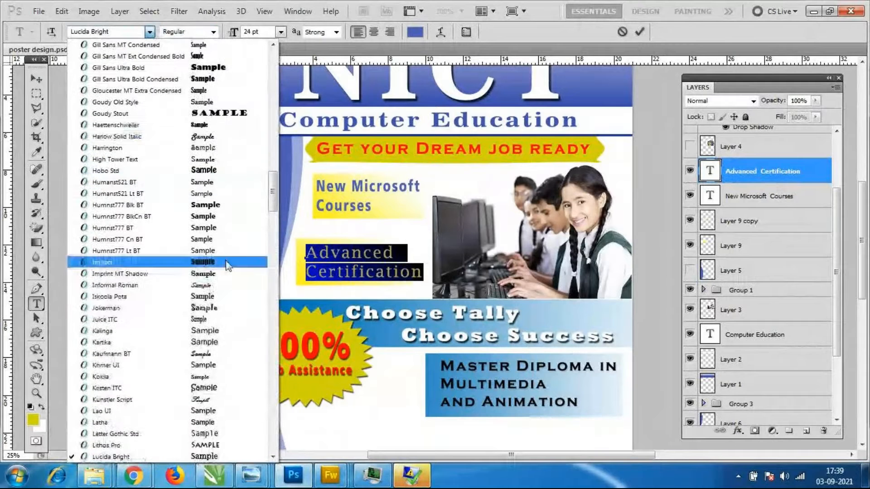
click(227, 225)
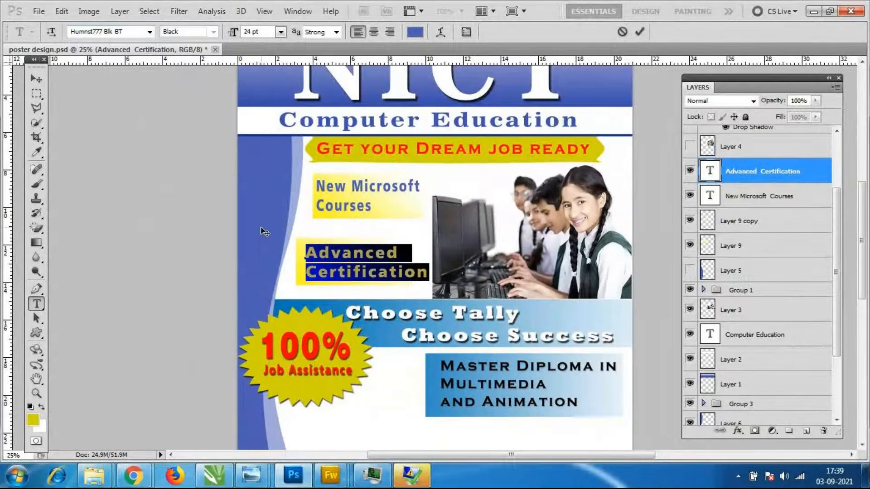
click(36, 79)
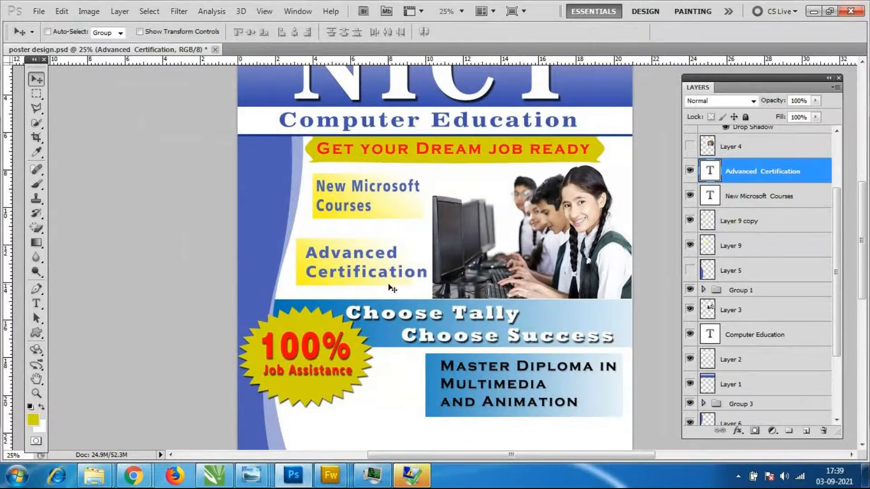
Narrow the "Advanced Certification" text to about 86% width, keeping its height, so it fits the lower yellow box.
key(ctrl+t)
drag(427, 263, 415, 267)
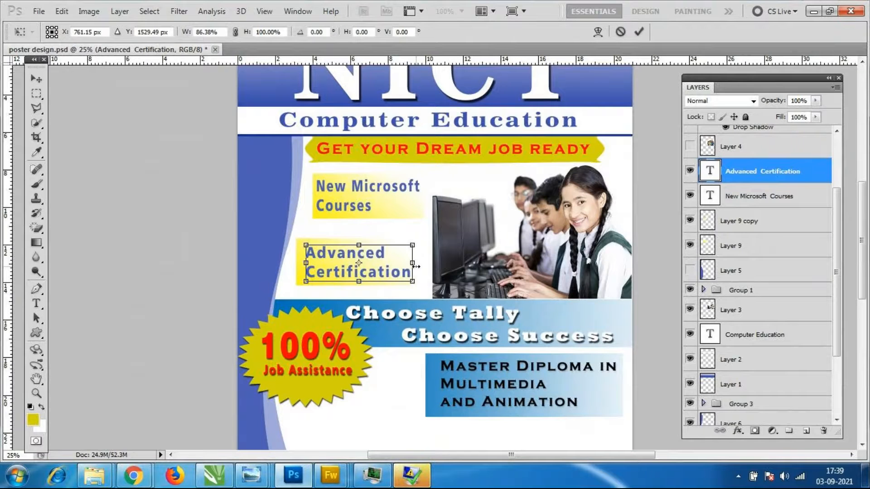
key(Return)
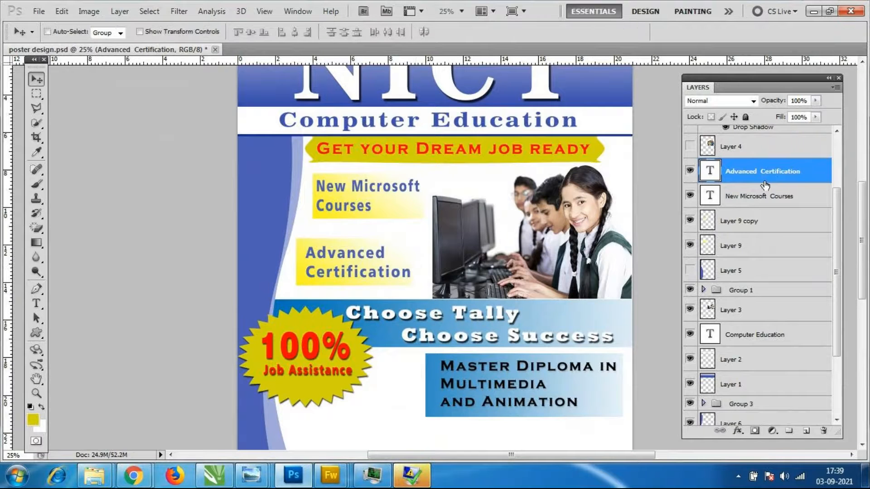
Shift the "New Microsoft Courses" text slightly down on its yellow box.
scroll(734, 245, up, 2)
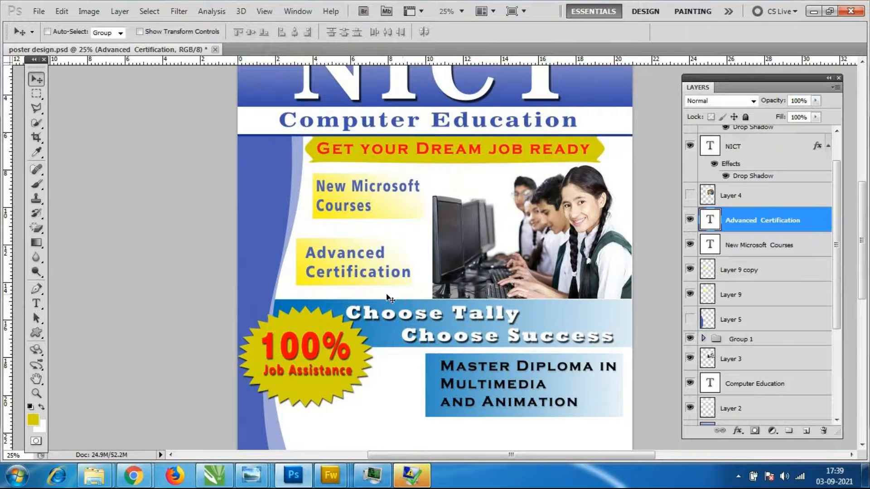
click(763, 250)
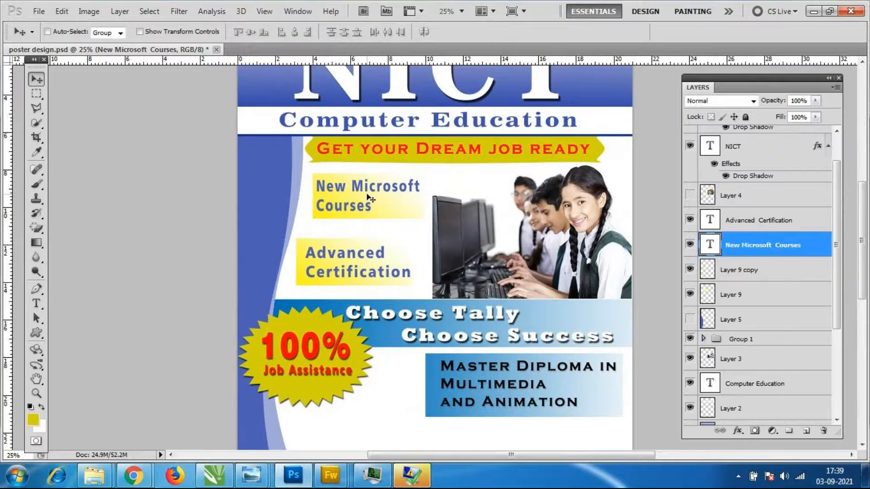
drag(366, 196, 365, 198)
mouse_move(372, 476)
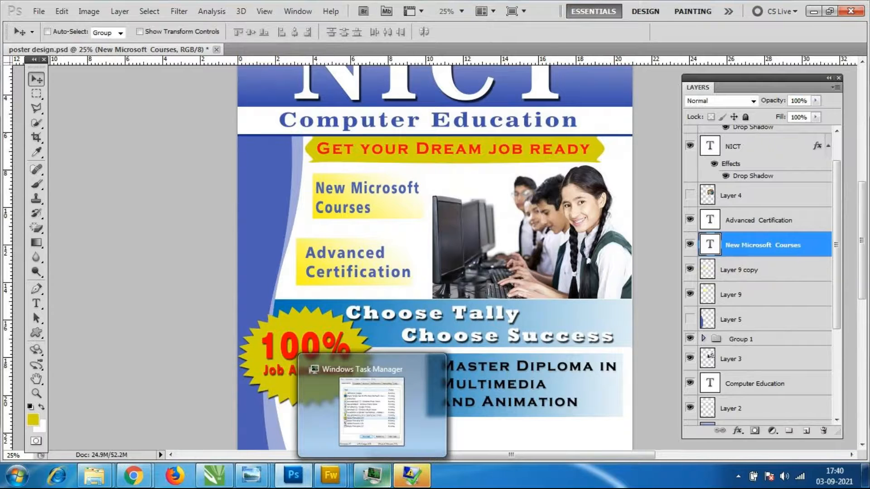
Nudge the upper yellow box on Layer 9 a little left and down behind the "New Microsoft Courses" text.
click(752, 288)
key(Left)
key(Left)
key(Left)
key(Left)
key(Left)
key(Left)
key(Down)
key(Down)
key(Down)
key(Down)
key(Down)
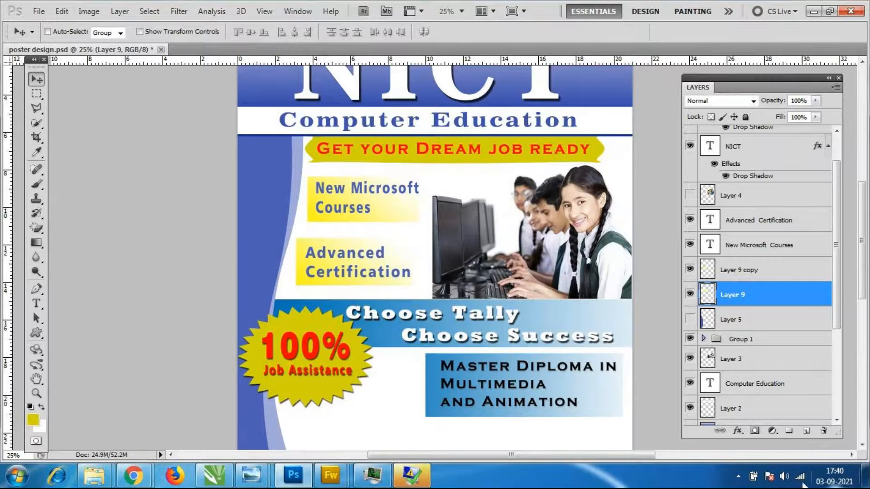
Save the poster design with the whole page in view.
key(ctrl+minus)
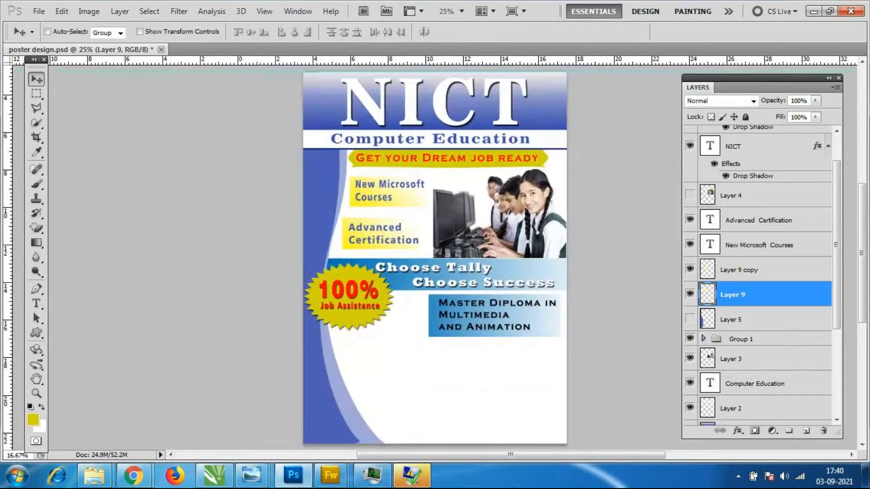
click(38, 11)
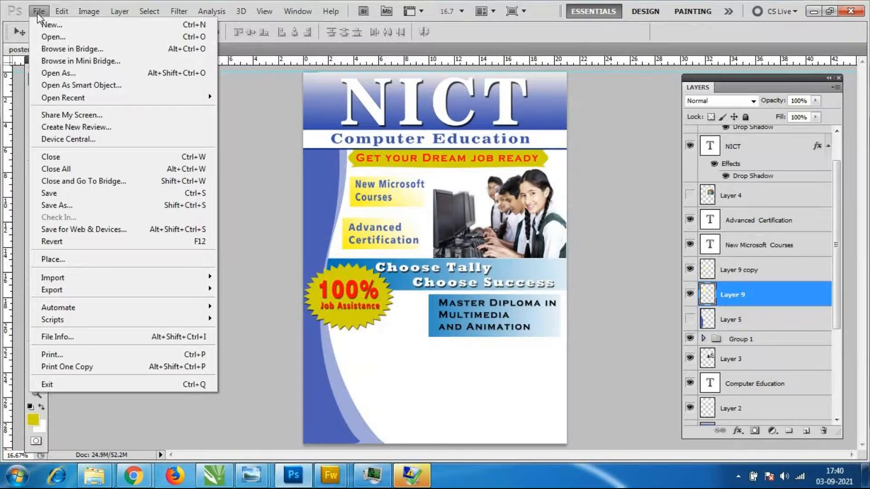
click(50, 193)
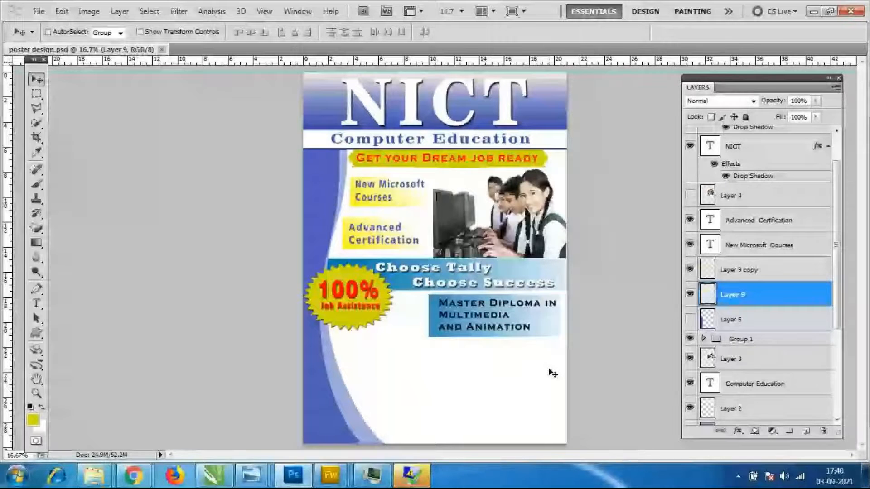
Draw a closed curved Pen path around the poster's lower-right corner, extending past the page edges, and convert it to a selection.
key(p)
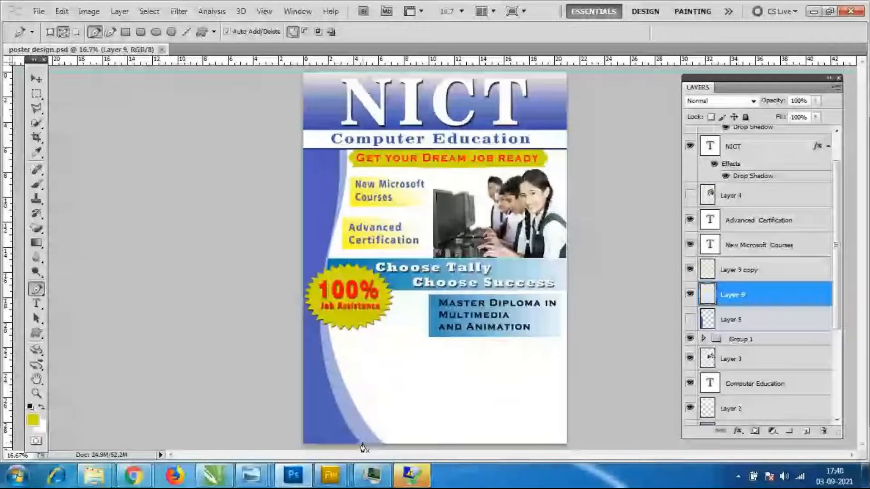
click(303, 441)
drag(569, 439, 732, 487)
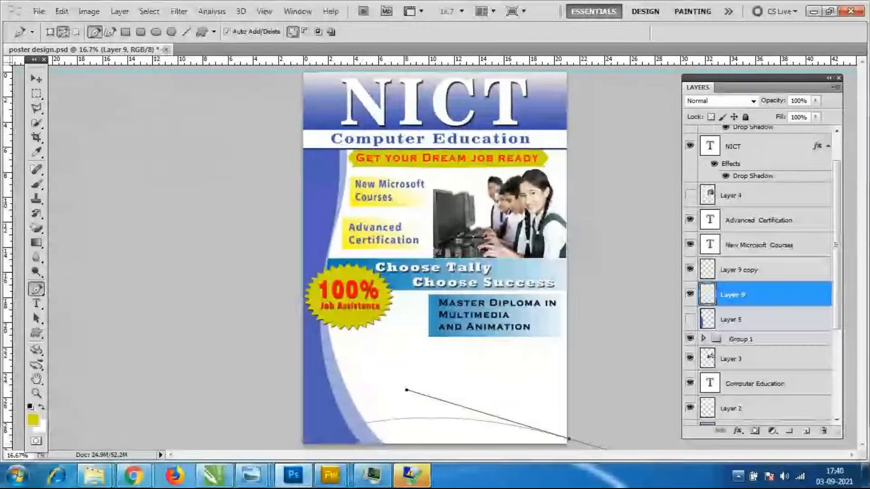
key(ctrl+z)
drag(454, 403, 494, 379)
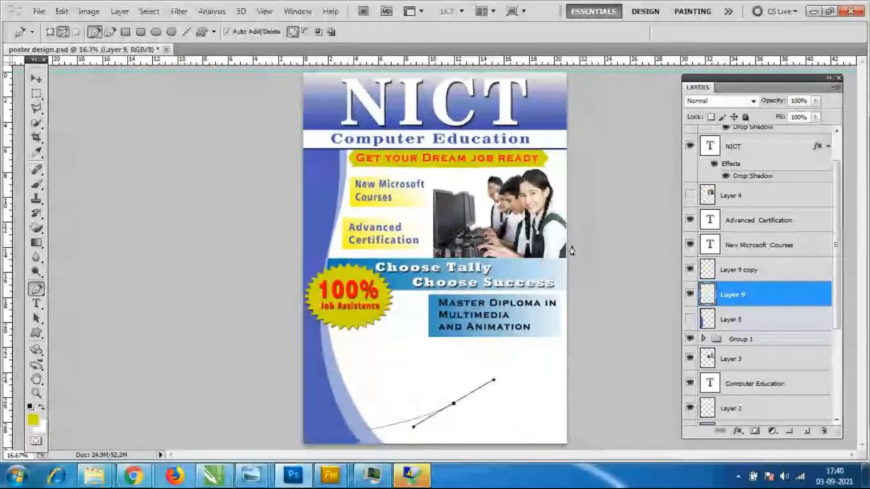
drag(562, 347, 574, 68)
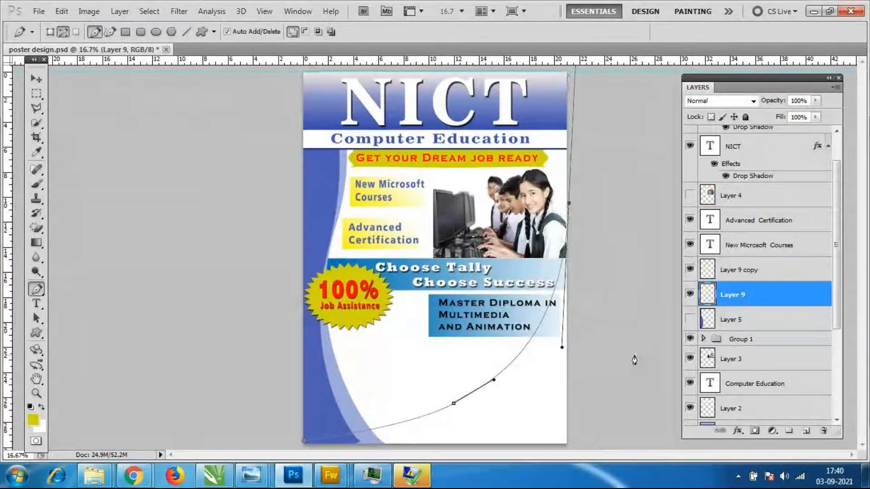
key(ctrl+minus)
click(605, 364)
drag(593, 430, 575, 432)
click(307, 415)
key(ctrl+Return)
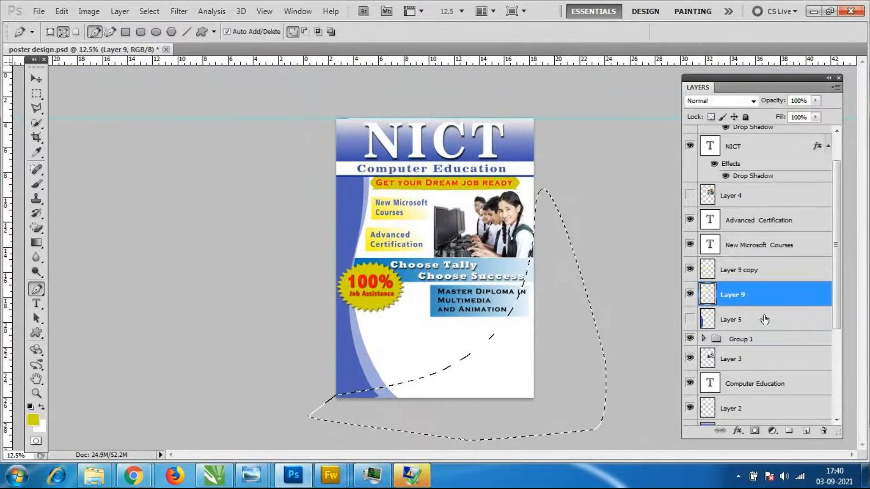
Add a new layer directly above the Background, fill the selection with the white-to-yellow gradient diagonally toward the lower-right corner, and deselect.
drag(838, 295, 837, 419)
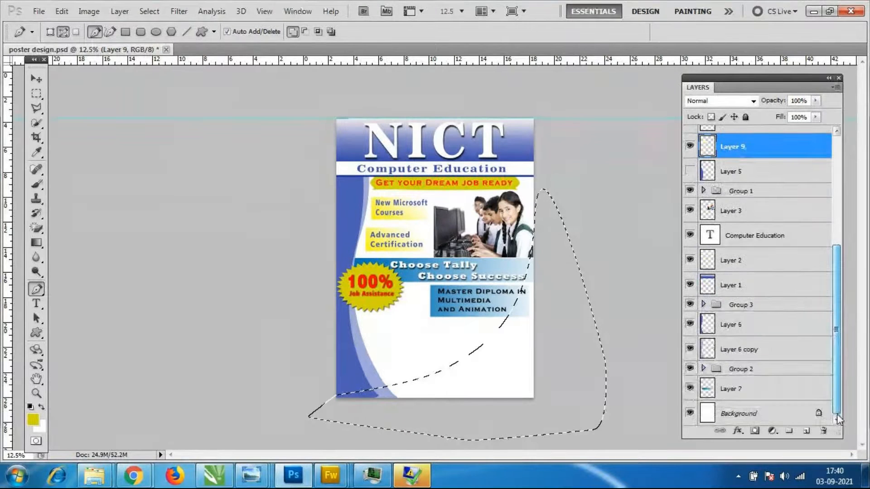
click(785, 421)
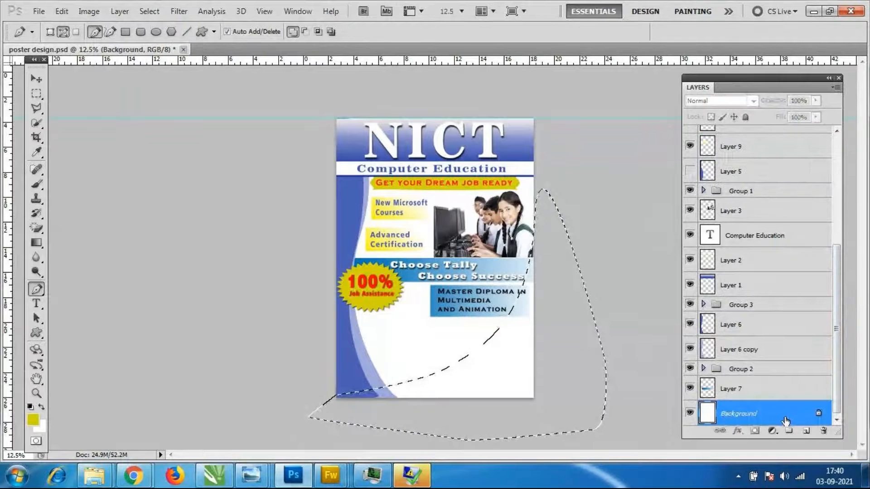
click(806, 431)
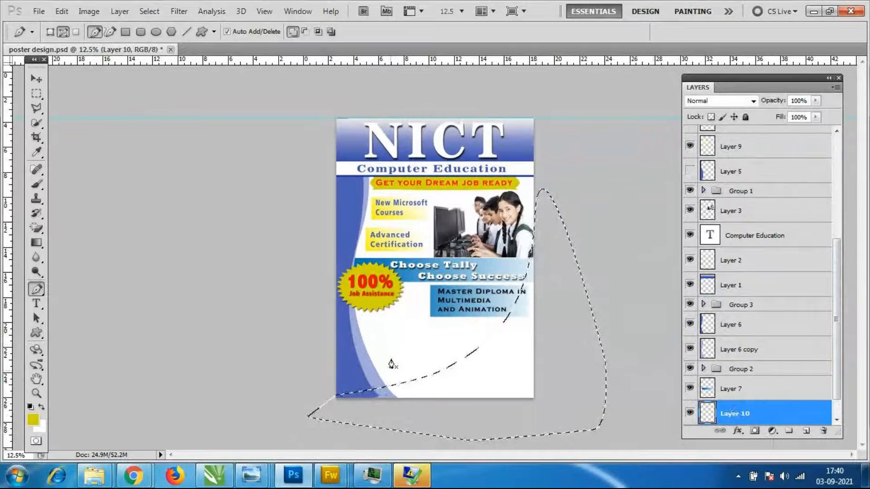
click(36, 242)
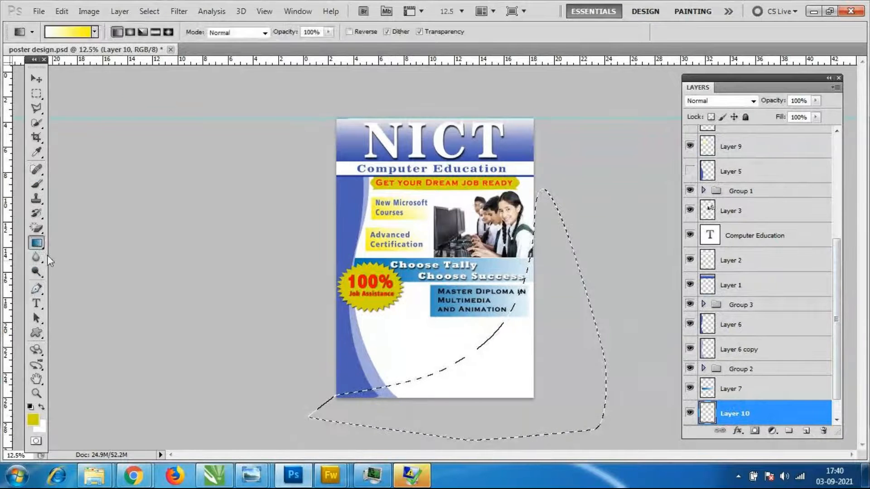
drag(428, 357, 661, 485)
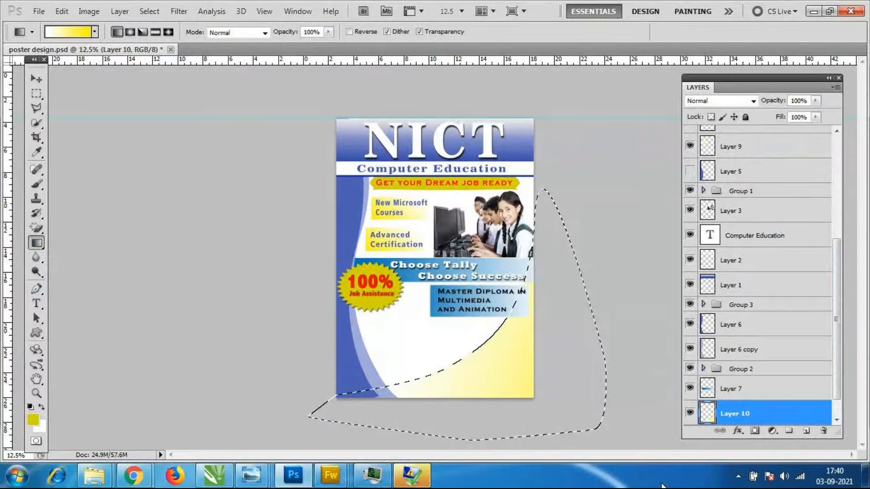
key(ctrl+d)
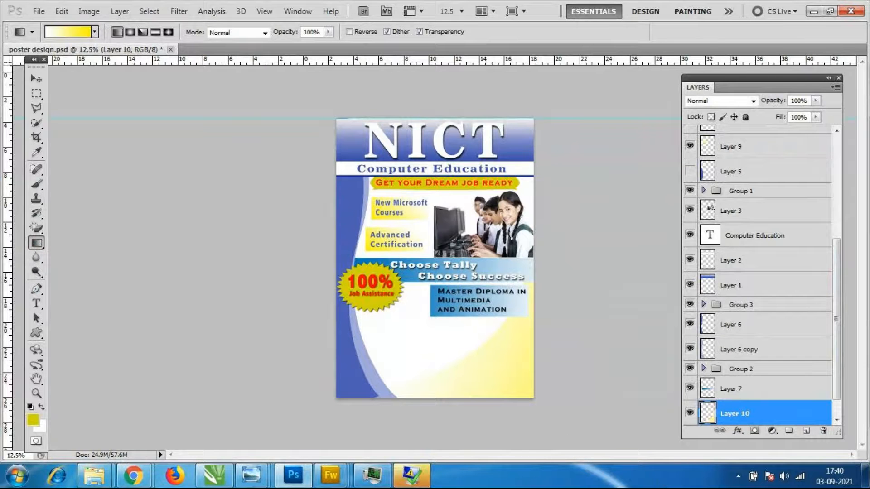
Scale the yellow corner shape to about 80% width and 73% height toward the lower-right corner, and load its outline as a selection.
key(ctrl+t)
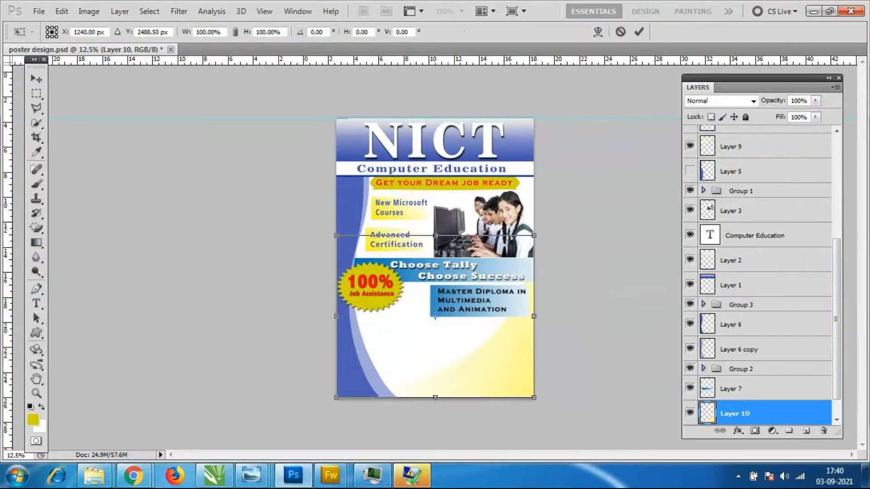
drag(336, 235, 372, 278)
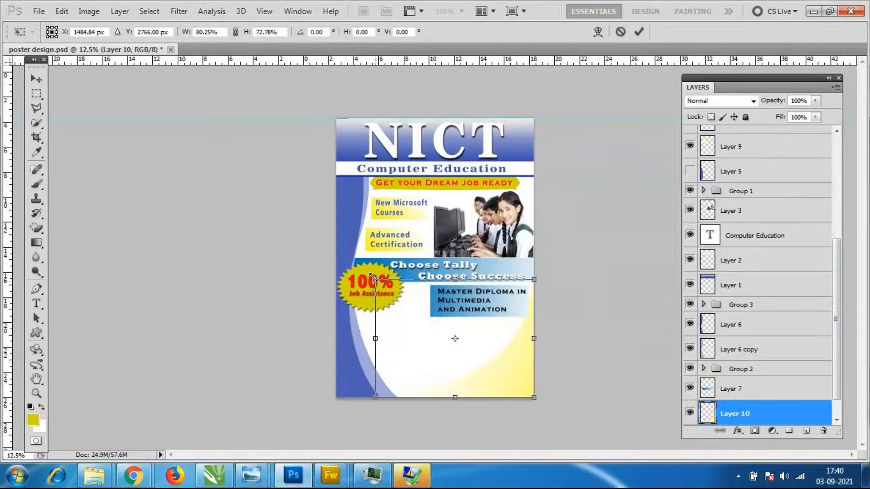
key(Return)
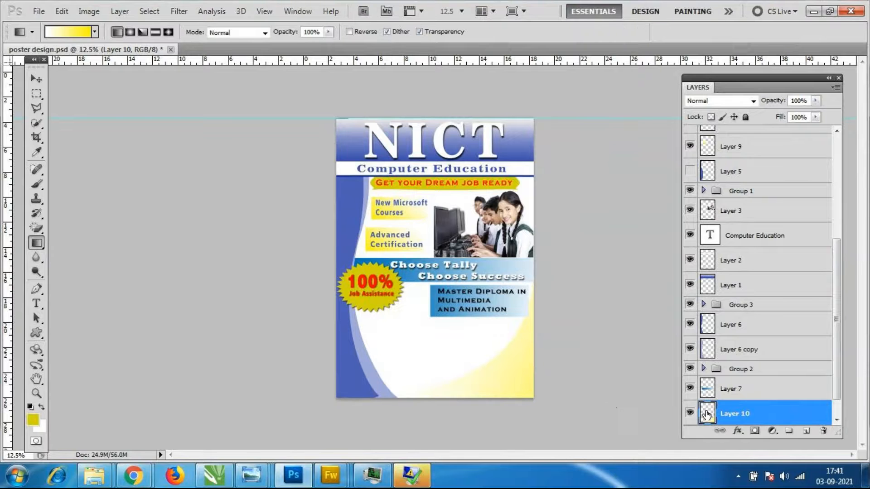
ctrl+click(706, 414)
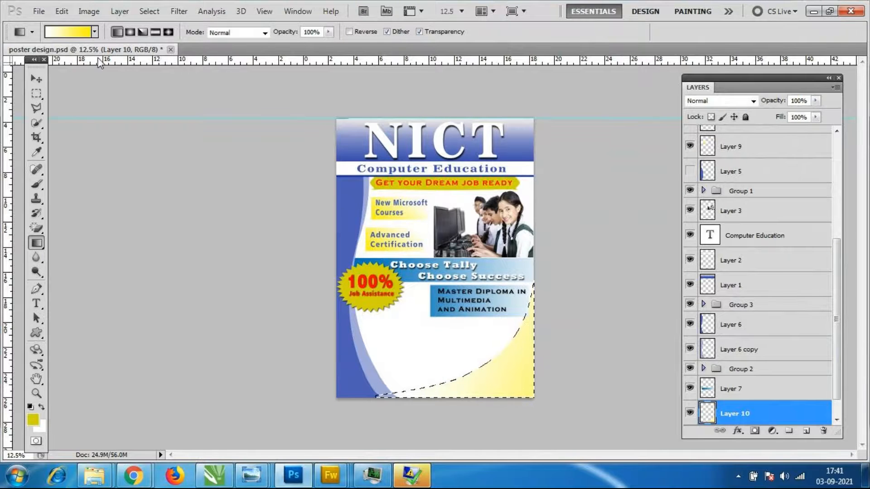
Try the Purple gradient preset diagonally across the selected corner shape.
click(72, 32)
click(407, 99)
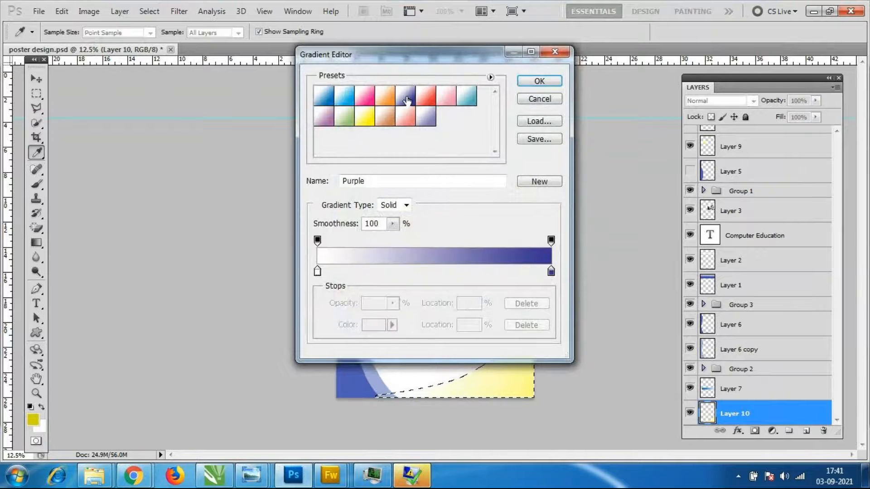
click(546, 86)
drag(457, 324, 560, 428)
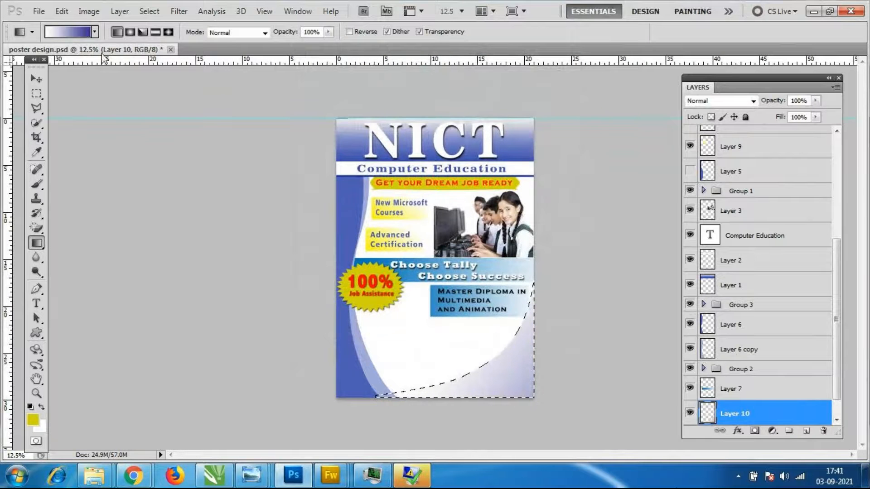
Try the Red gradient preset on the selected corner shape, and undo both the red and purple fills.
click(95, 32)
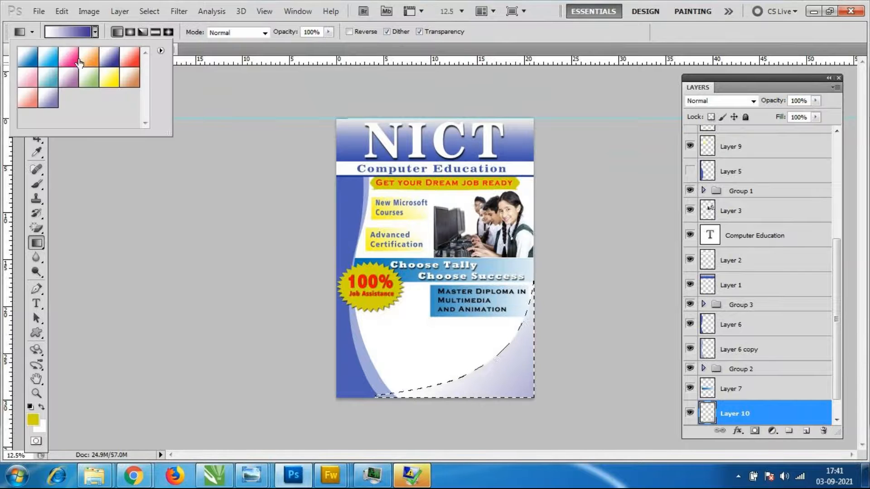
click(130, 58)
drag(451, 354, 714, 469)
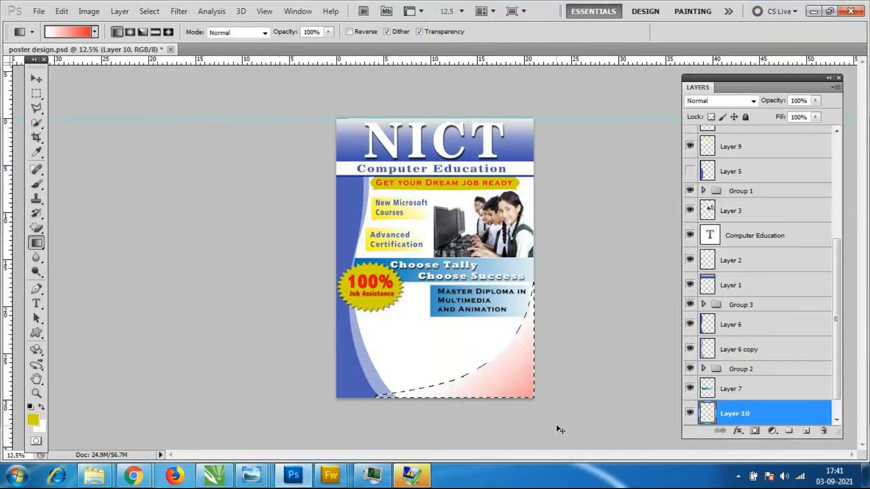
key(ctrl+alt+z)
key(ctrl+alt+z)
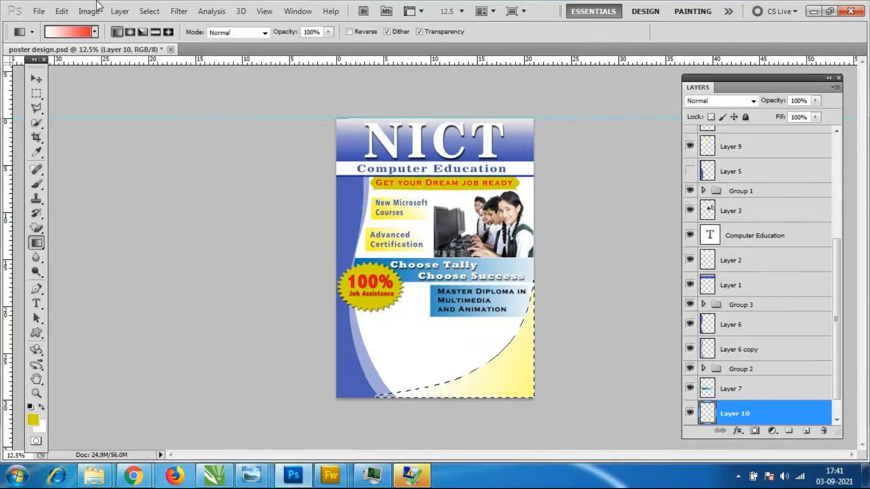
Try the Yellow gradient preset diagonally across the selected corner shape twice, undo both fills, and deselect.
click(79, 31)
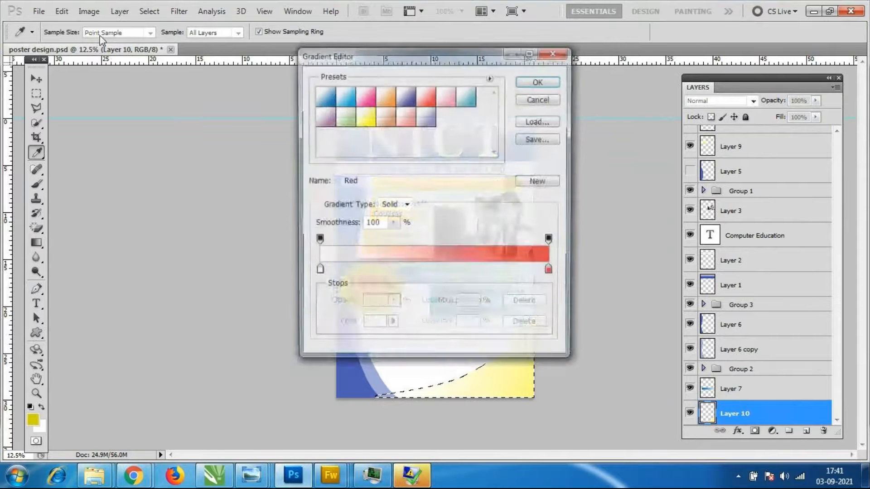
click(366, 122)
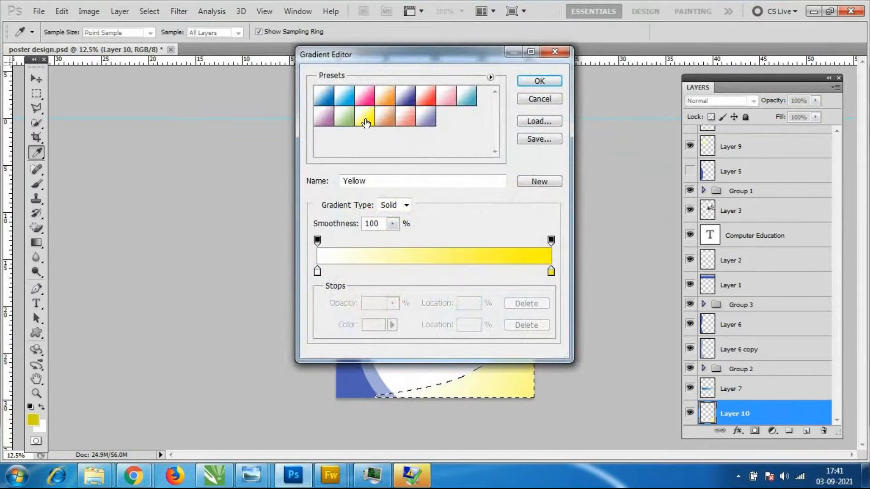
click(539, 81)
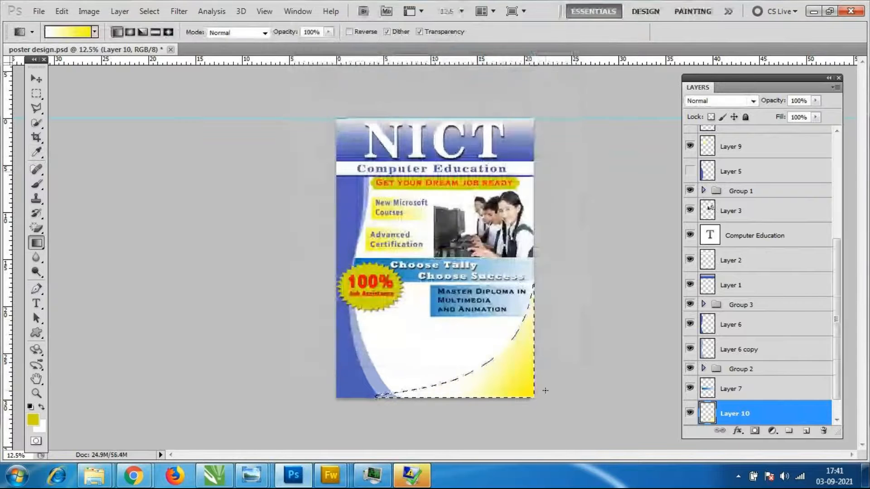
key(ctrl+d)
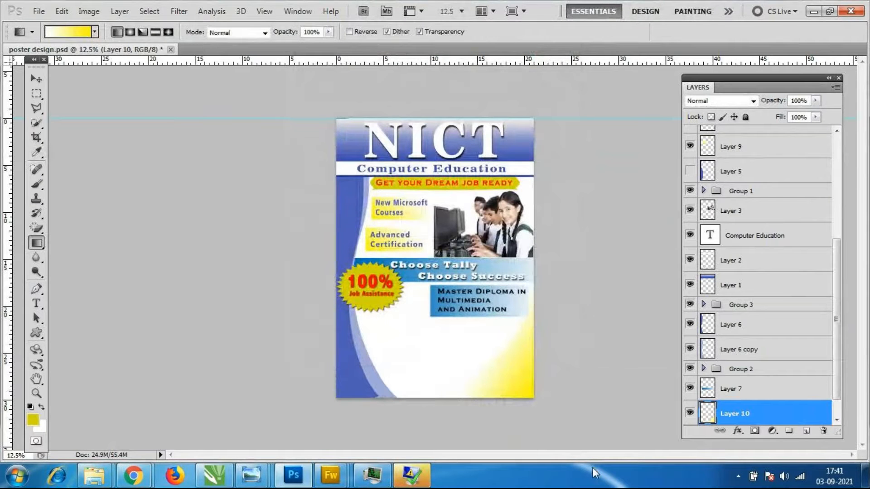
key(ctrl+alt+z)
key(ctrl+alt+z)
drag(422, 363, 531, 425)
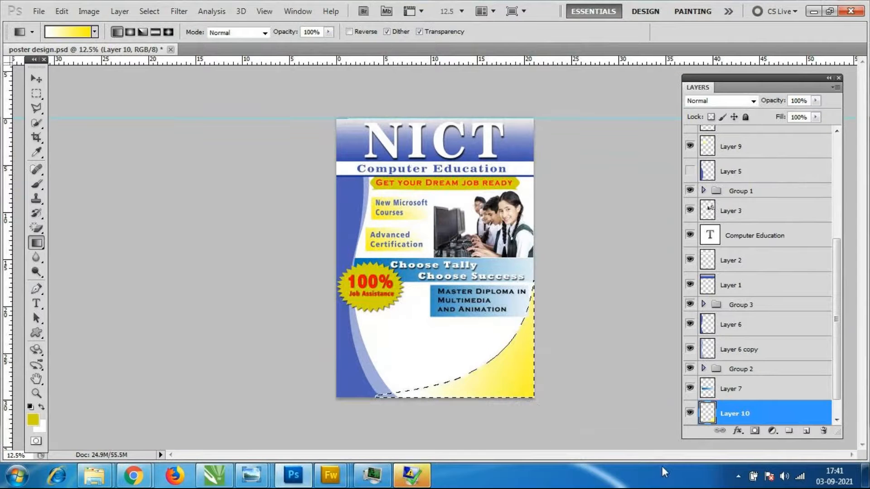
key(ctrl+z)
key(ctrl+d)
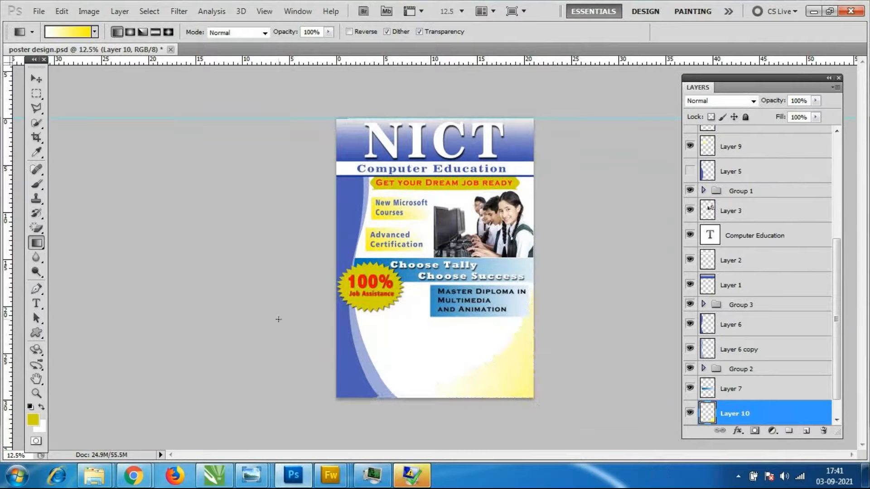
Try a drop shadow with a reduced distance on the corner shape's layer, and discard it.
right_click(761, 419)
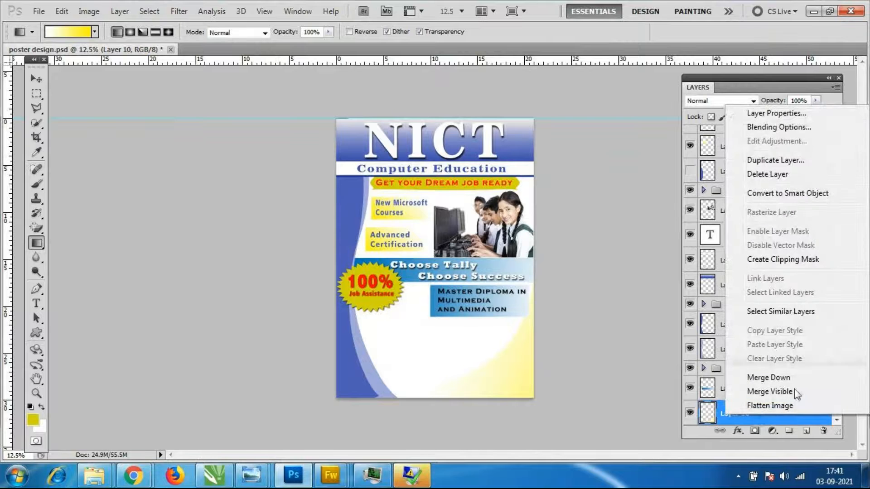
click(779, 127)
click(496, 218)
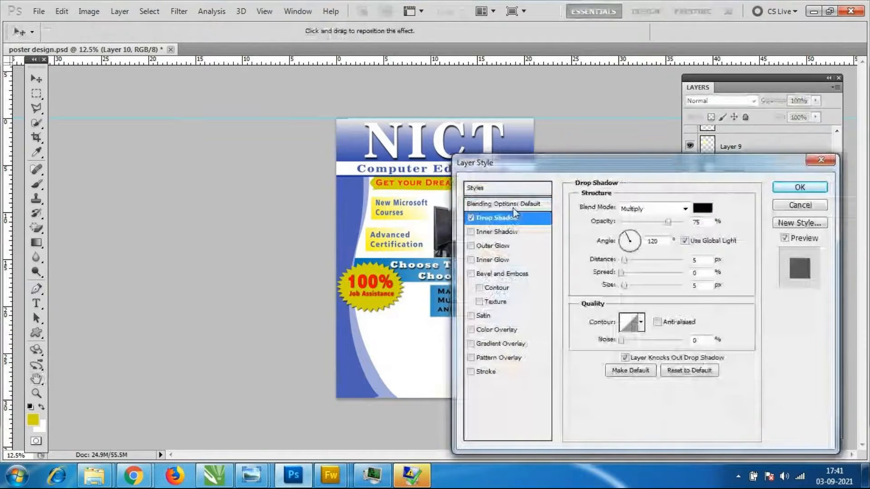
drag(544, 162, 710, 152)
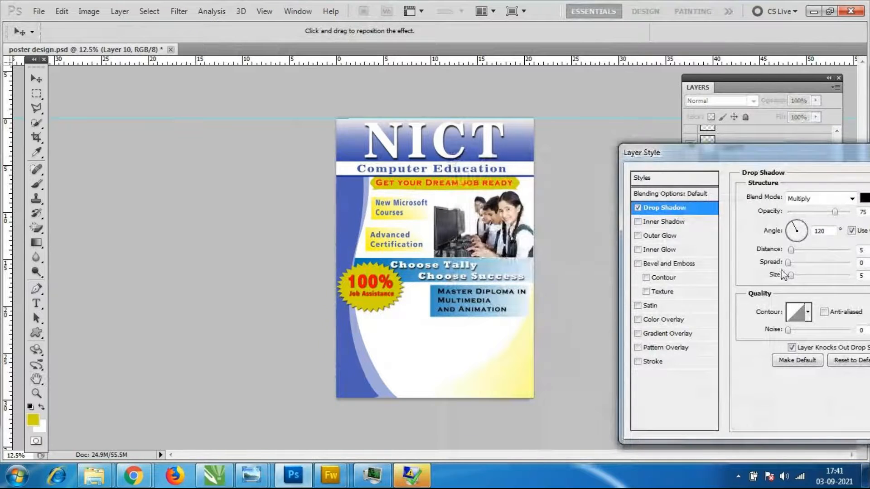
drag(790, 249, 787, 250)
drag(661, 153, 309, 143)
click(627, 188)
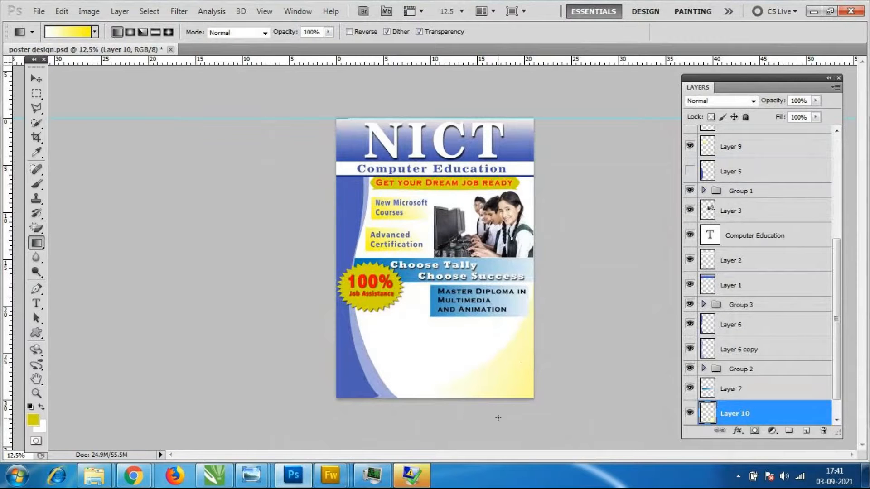
Compare the poster with and without the yellow corner shape by hiding and showing Layer 10.
drag(839, 318, 840, 333)
click(690, 389)
click(689, 390)
click(690, 392)
click(691, 392)
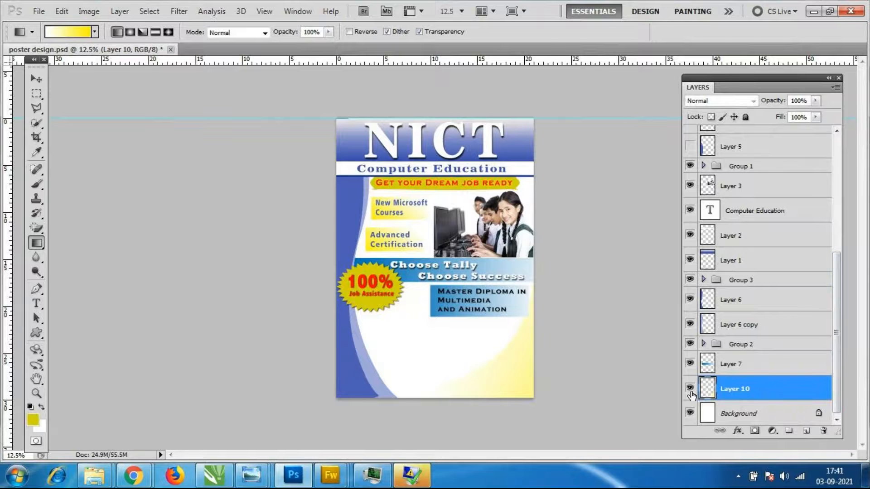
Load Layer 10's outline as a selection, fill it diagonally toward the poster's lower-right corner with the white-to-blue gradient preset, and deselect.
key(ctrl+plus)
key(ctrl+plus)
key(ctrl+plus)
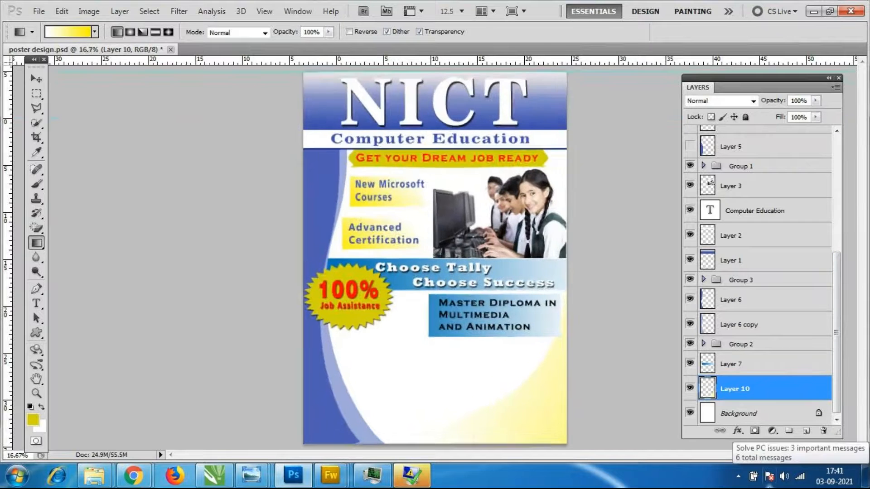
scroll(490, 316, down, 3)
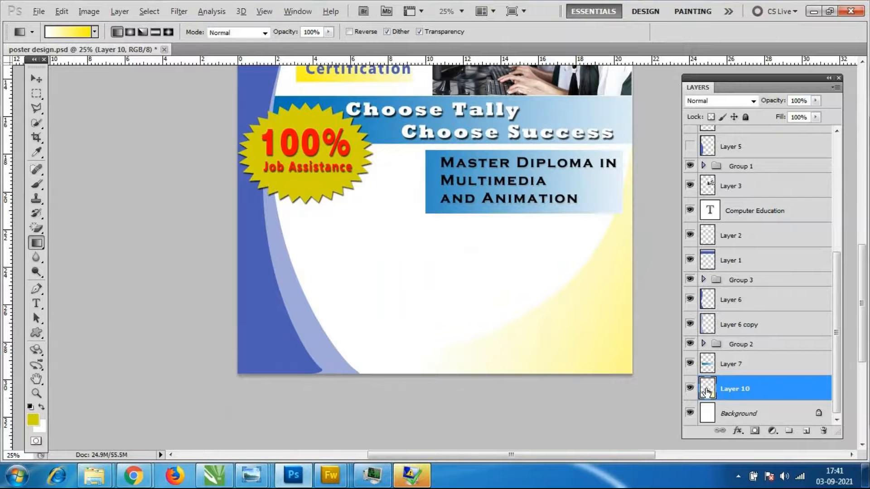
ctrl+click(708, 390)
click(95, 33)
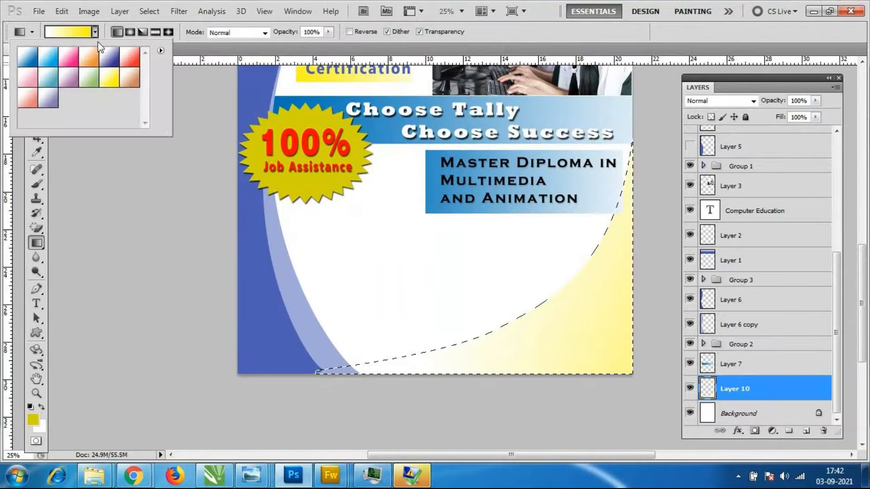
double_click(27, 57)
drag(429, 306, 631, 395)
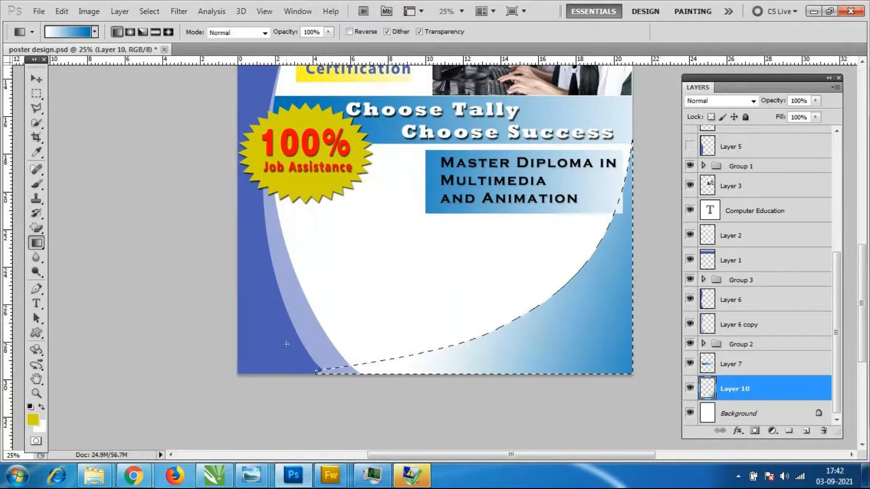
key(ctrl+d)
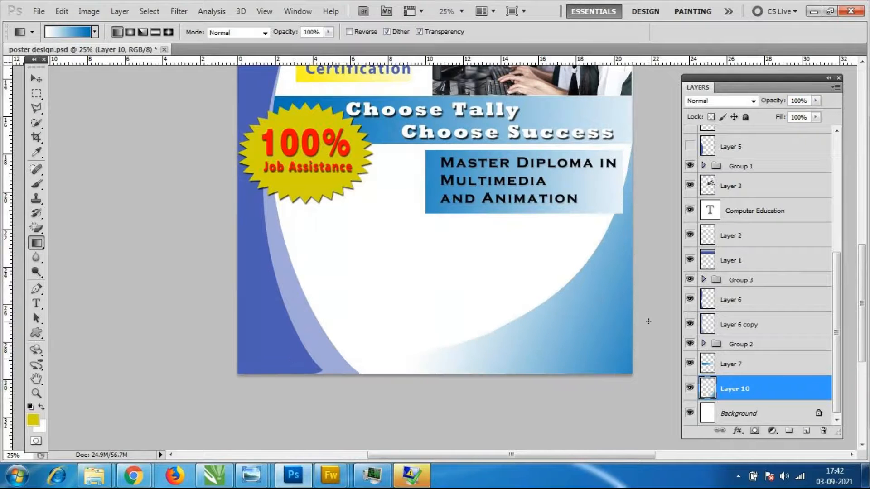
Hide and show Group 2 to check which poster elements it contains.
scroll(648, 321, up, 2)
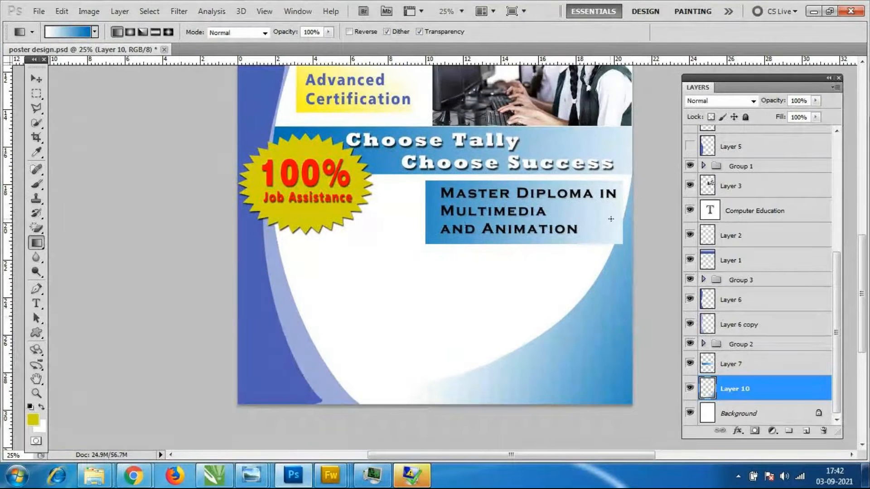
click(37, 78)
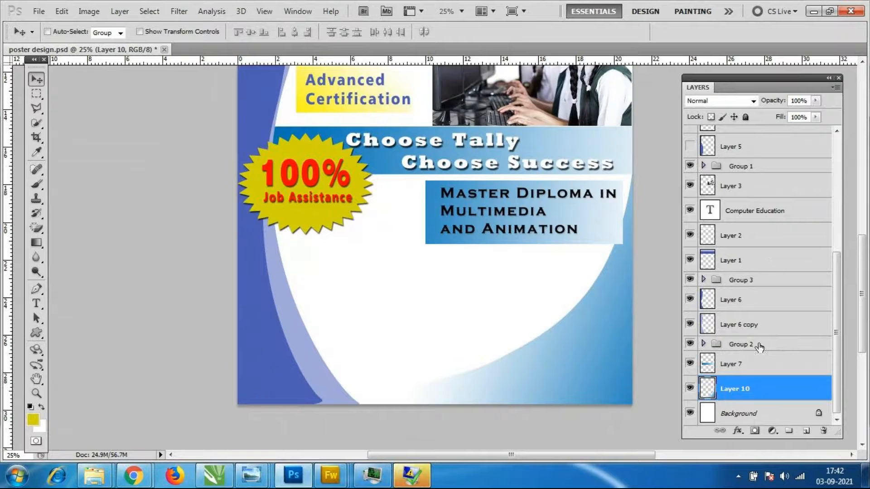
click(693, 345)
click(694, 345)
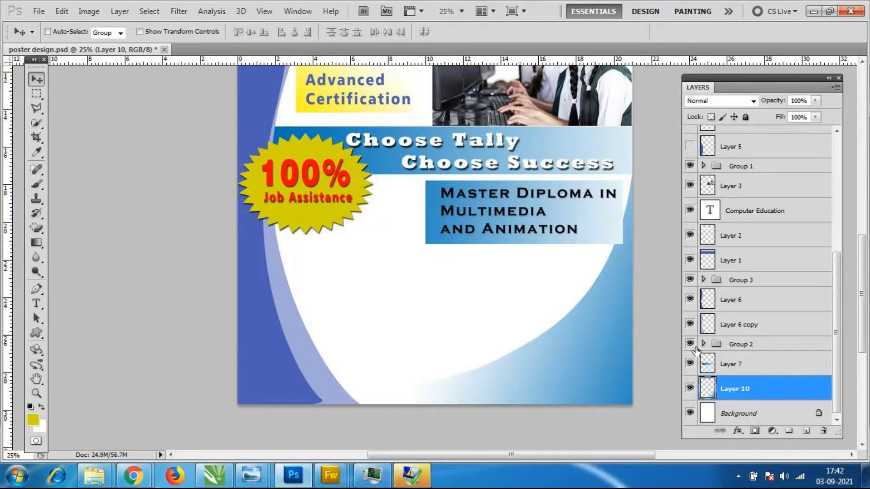
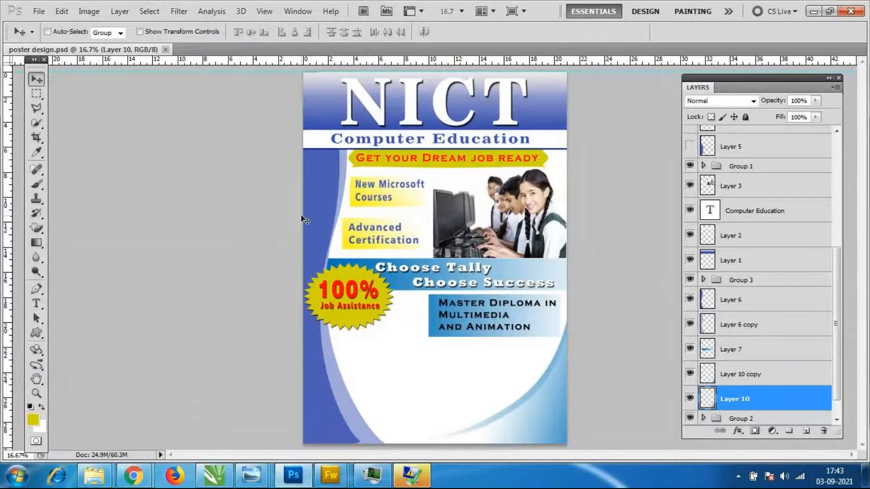
click(37, 93)
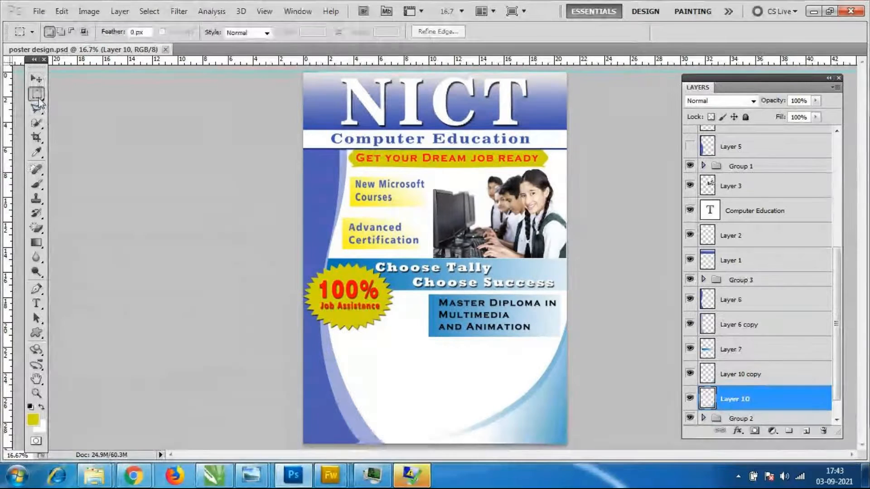
drag(348, 353, 515, 386)
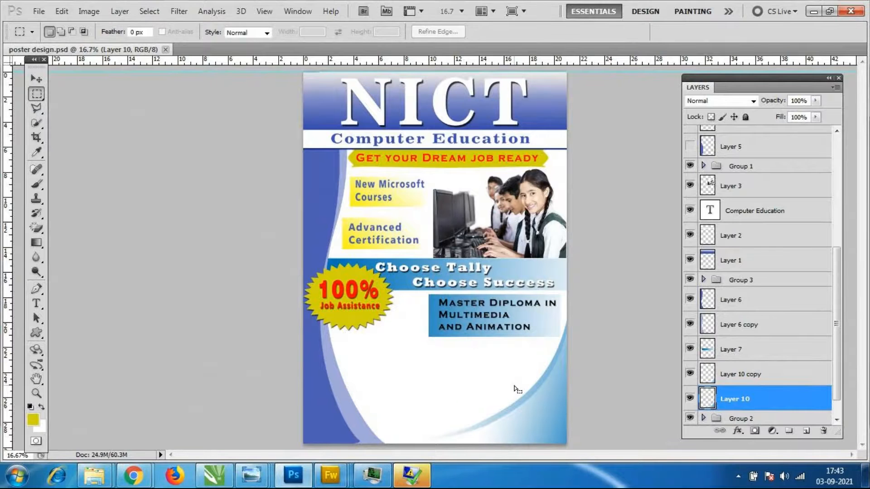
key(ctrl+d)
drag(349, 346, 517, 385)
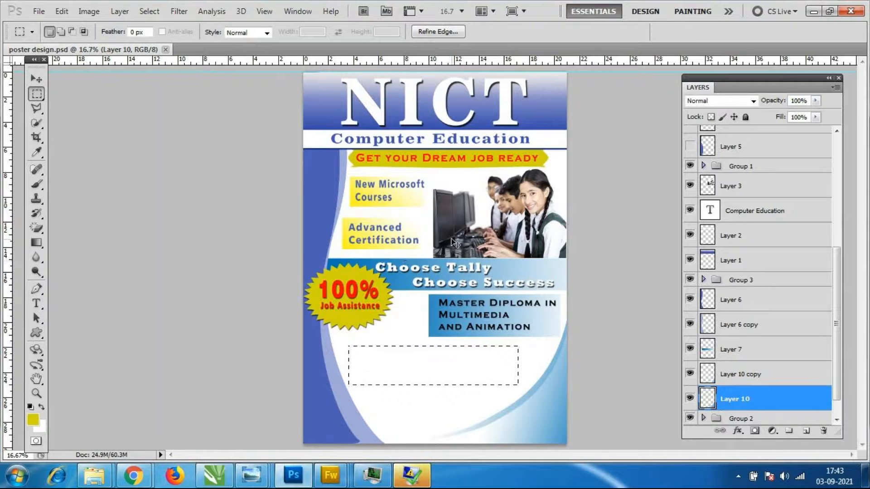
key(ctrl+d)
Add the yellow 24 pt text "Learn From Experts" in the white area below the 100% Job Assistance badge.
click(35, 305)
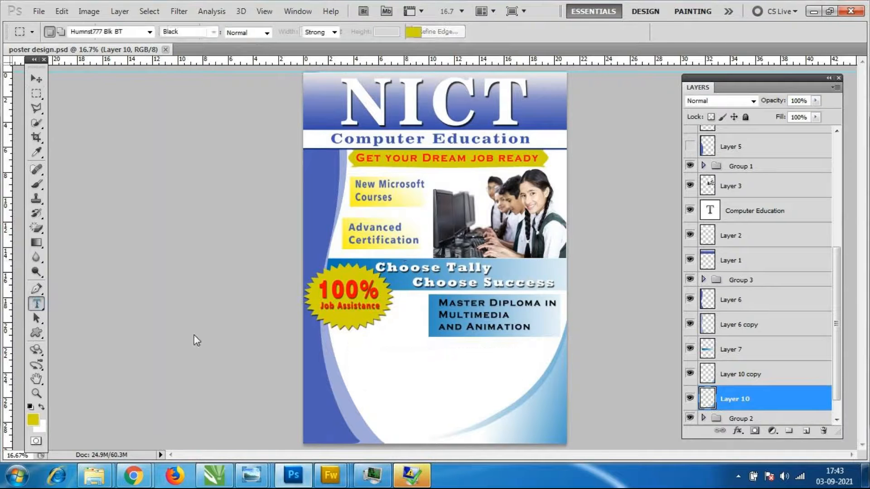
click(355, 367)
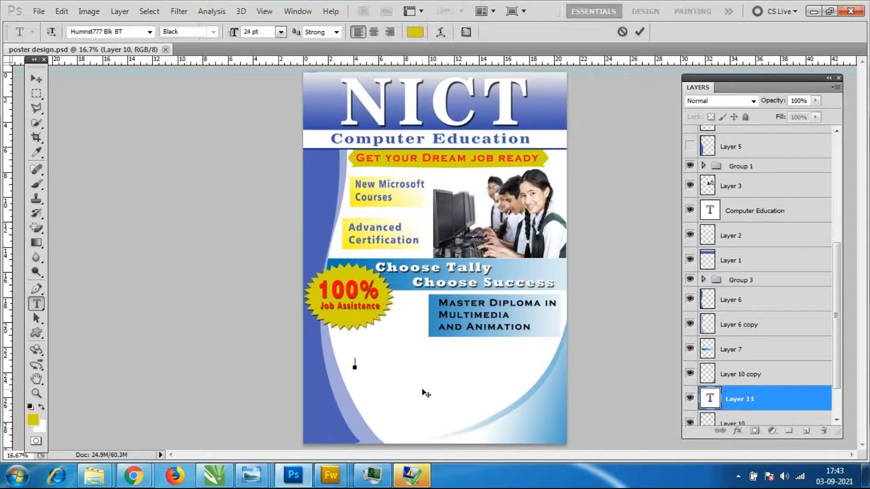
text(Learn From Ex)
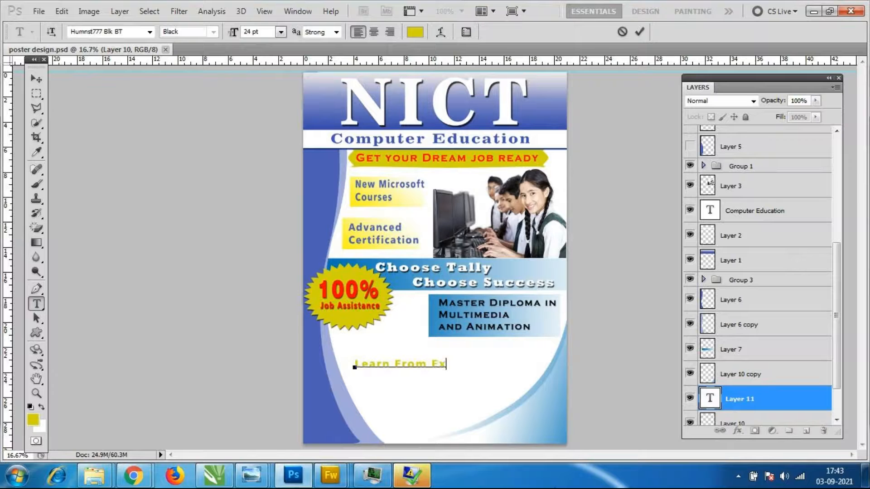
text(perts)
click(36, 83)
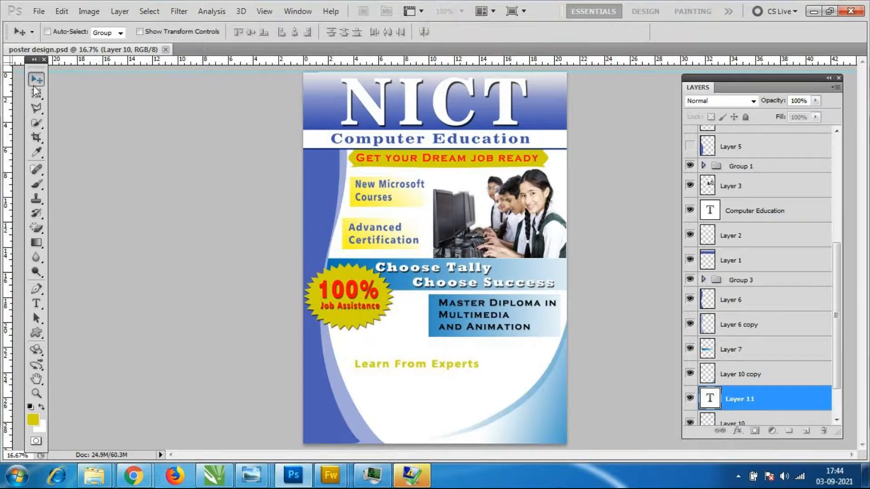
Scale the "Learn From Experts" text to about 124% width and 171% height, placing it just below the Master Diploma box.
key(ctrl+t)
drag(480, 370, 463, 360)
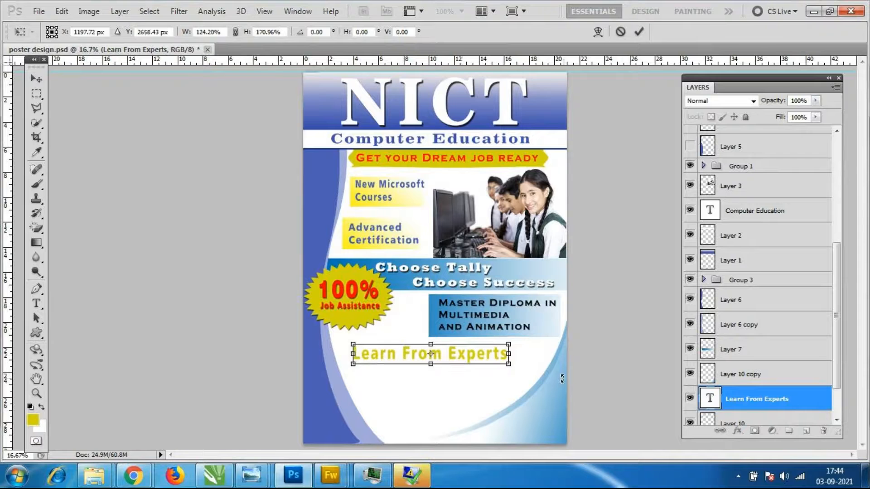
key(Return)
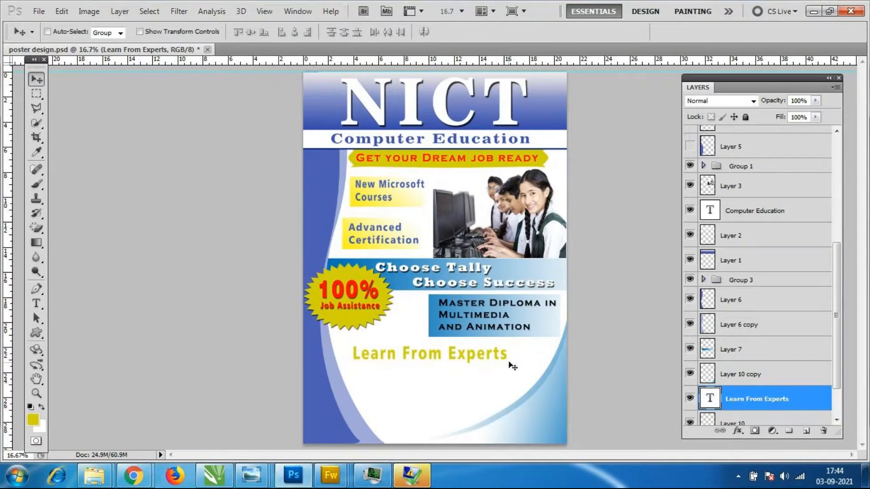
Select a rectangle around the "Learn From Experts" text and add a new layer directly above the text layer.
click(37, 94)
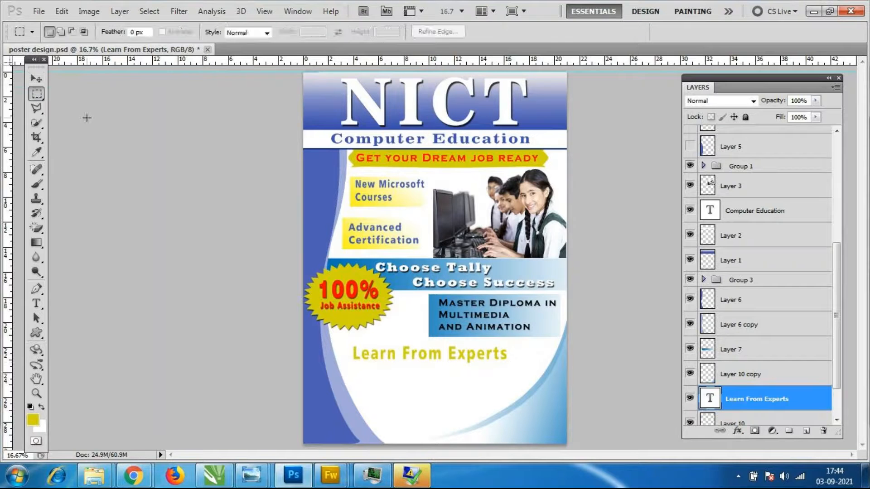
drag(347, 344, 544, 368)
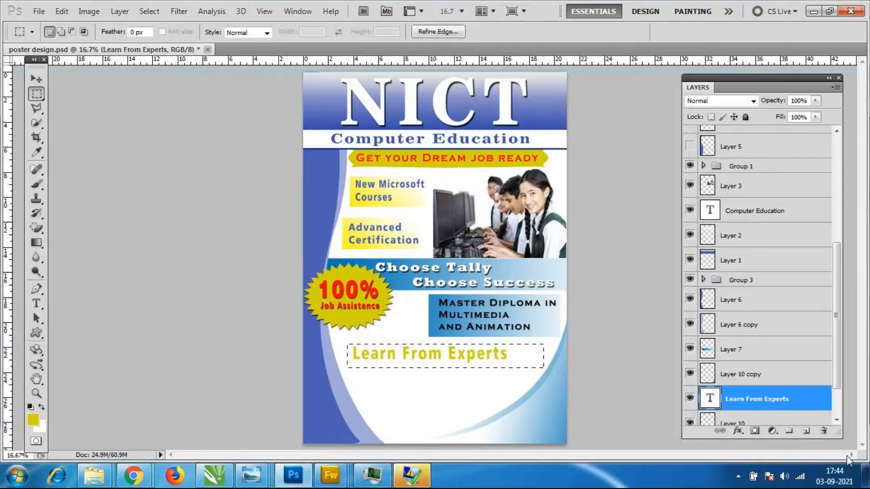
click(806, 431)
Try the white-to-blue gradient horizontally across the selected rectangle, and undo the fill.
click(37, 242)
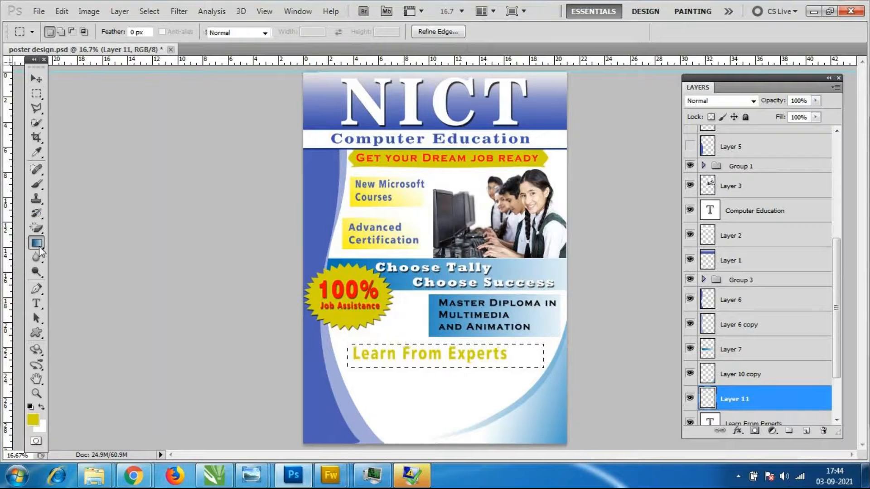
drag(308, 374, 353, 358)
key(ctrl+z)
key(ctrl+z)
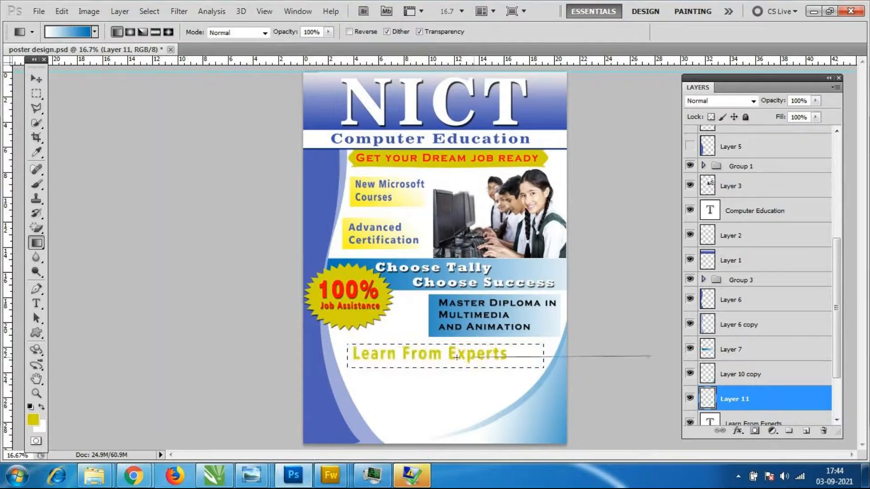
key(ctrl+z)
key(ctrl+z)
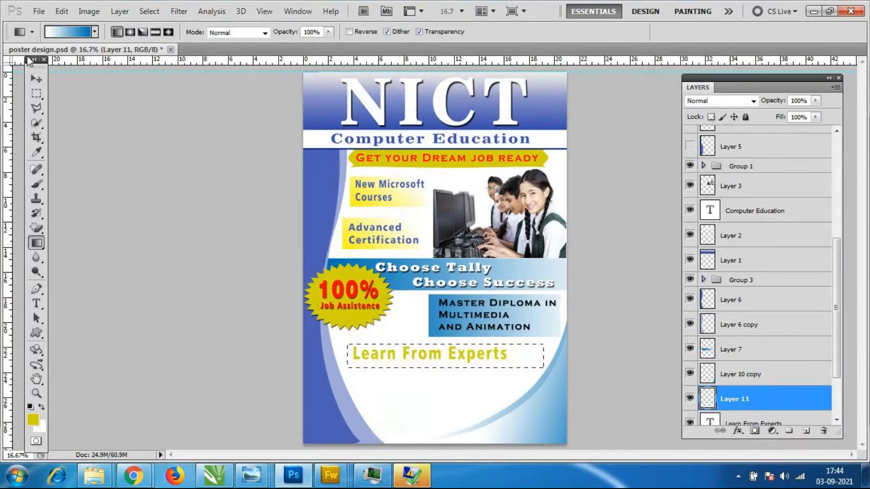
Fill the rectangle selection on Layer 11 with the white-to-light-blue gradient preset, running from white at the left to blue at the right.
click(94, 32)
click(48, 57)
drag(276, 344, 585, 363)
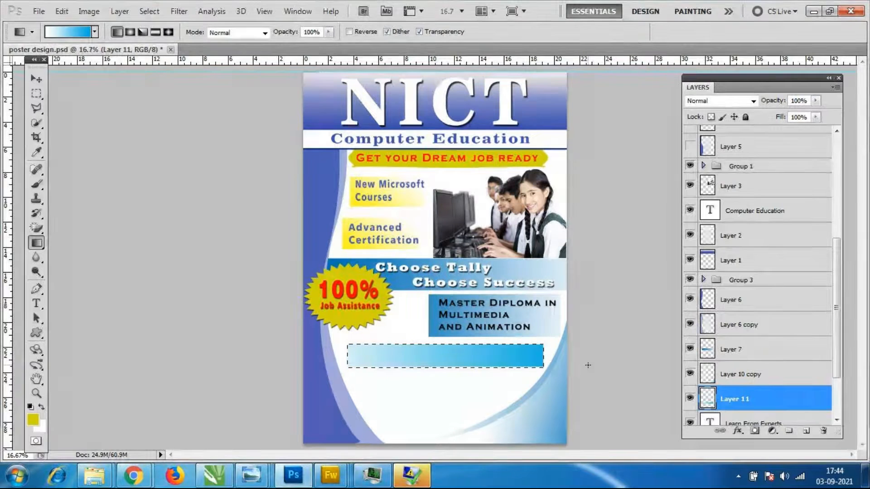
Deselect the gradient box and move Layer 11 directly beneath the "Learn From Experts" text layer.
key(ctrl+d)
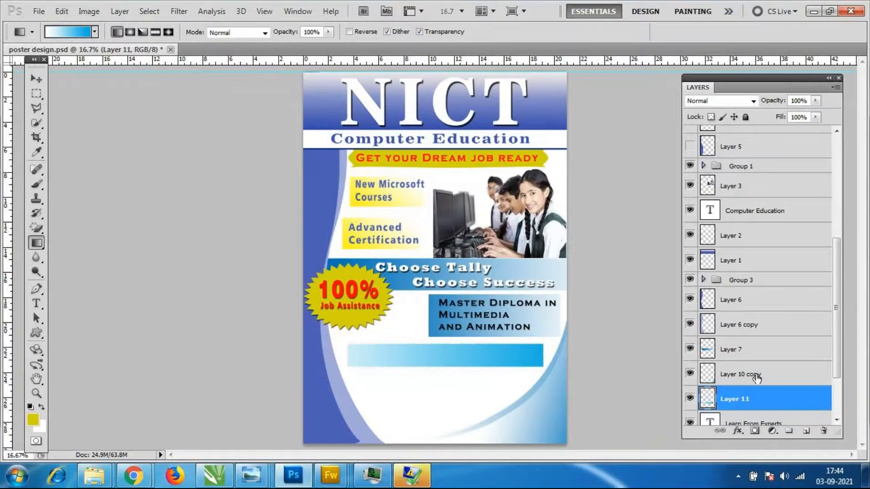
scroll(756, 376, down, 3)
drag(765, 336, 757, 357)
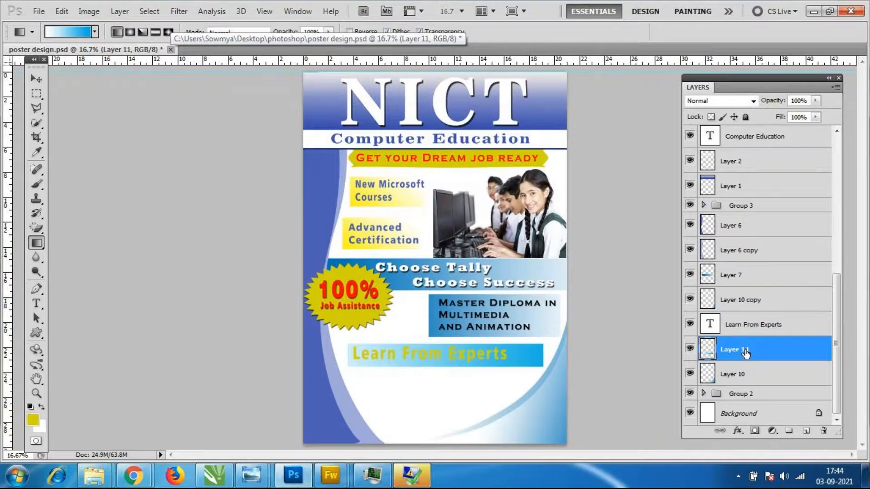
Add a drop shadow with a slightly increased distance to the "Learn From Experts" text, and save the poster.
click(752, 326)
right_click(749, 326)
click(657, 109)
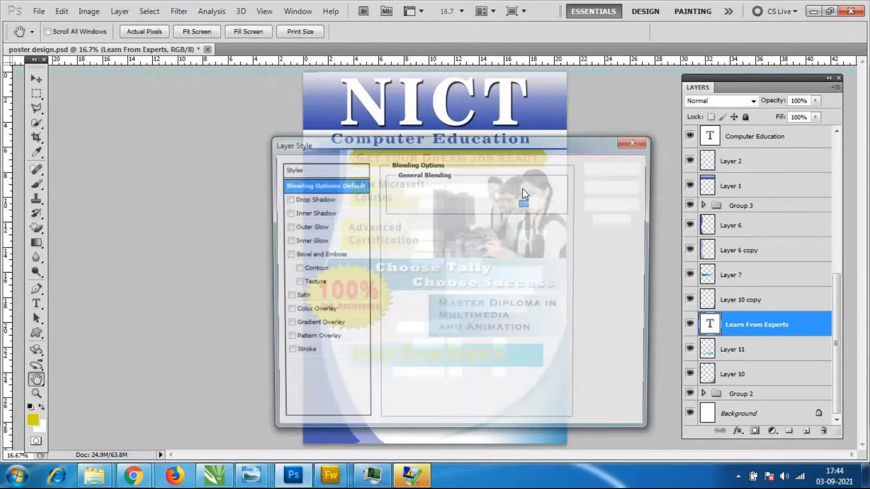
click(321, 200)
drag(405, 150, 661, 188)
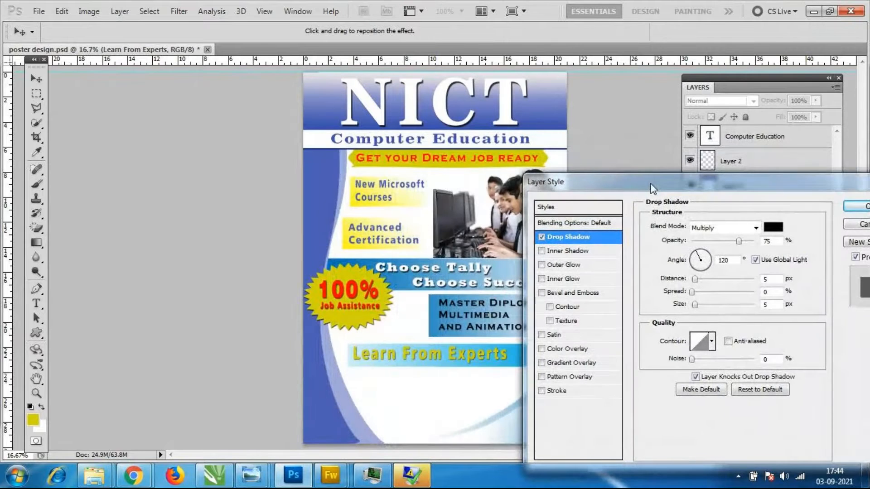
drag(695, 279, 699, 279)
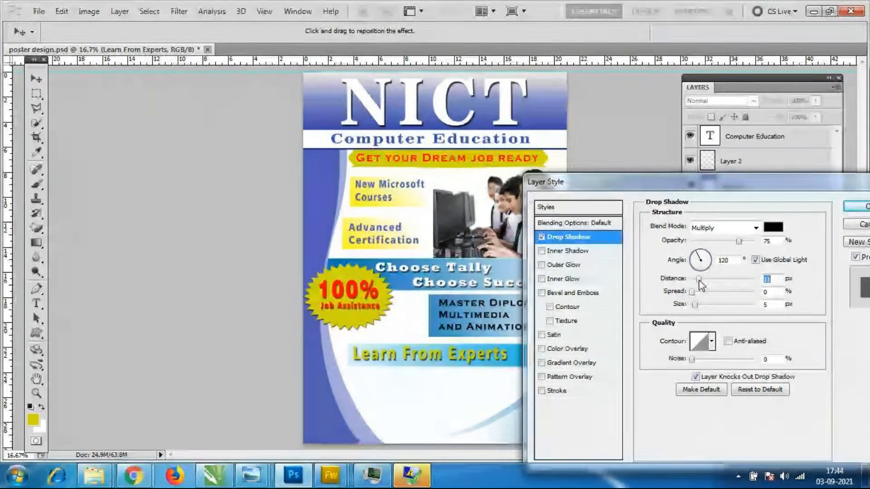
drag(743, 181, 557, 181)
click(707, 204)
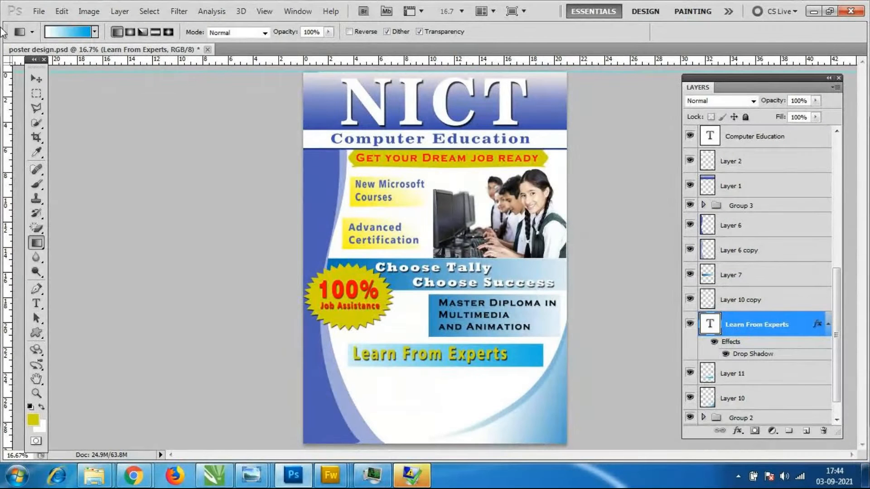
click(38, 12)
click(51, 193)
click(37, 78)
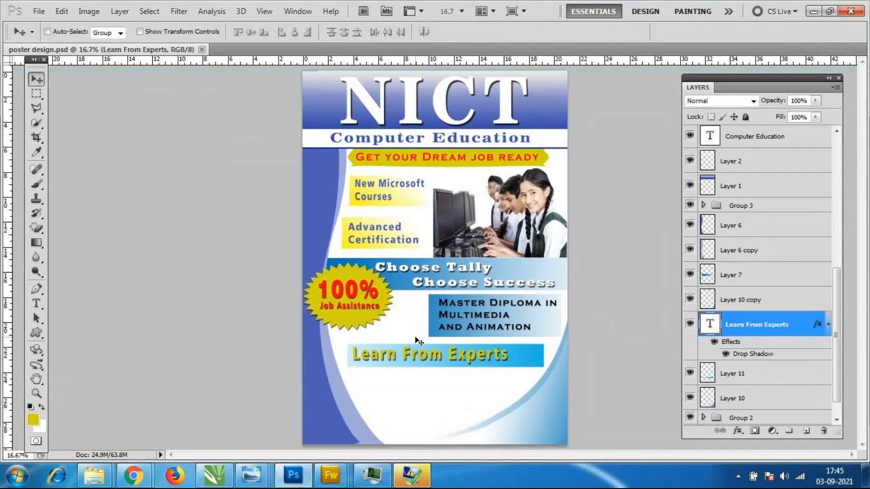
Select a full-width rectangular strip along the poster's bottom edge and add a new layer above the "Learn From Experts" text layer.
key(ctrl+plus)
scroll(418, 339, down, 5)
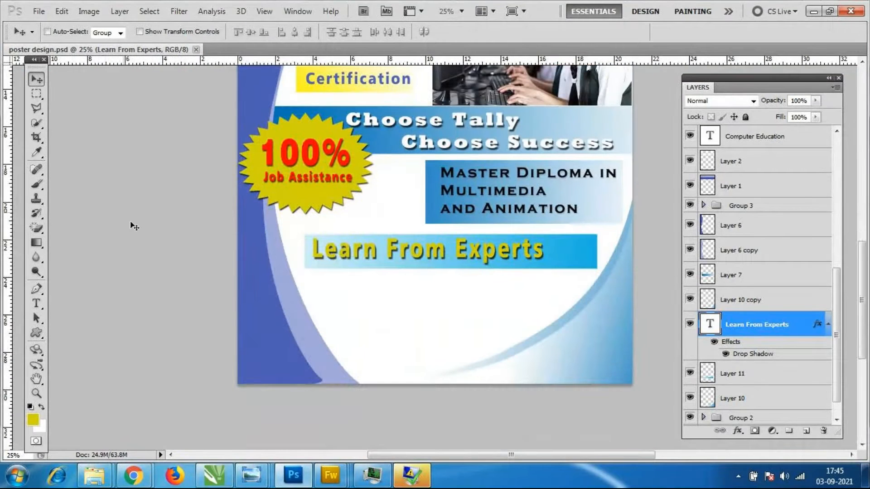
click(36, 94)
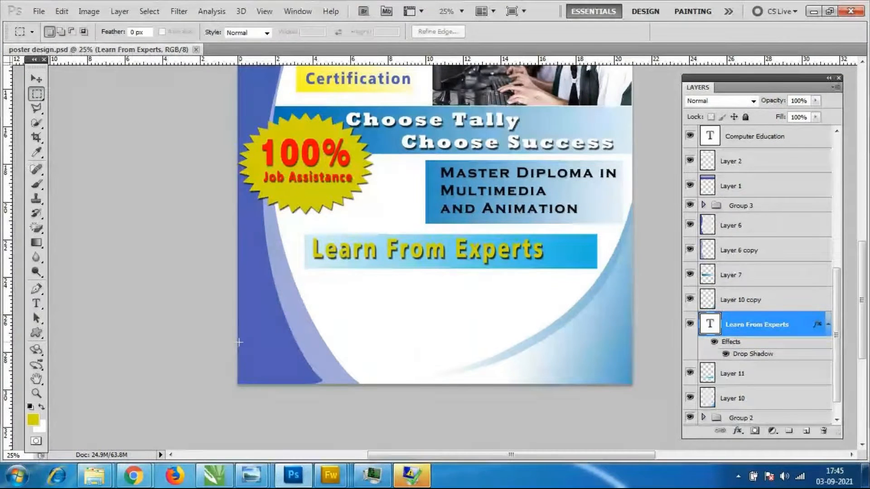
drag(240, 342, 633, 383)
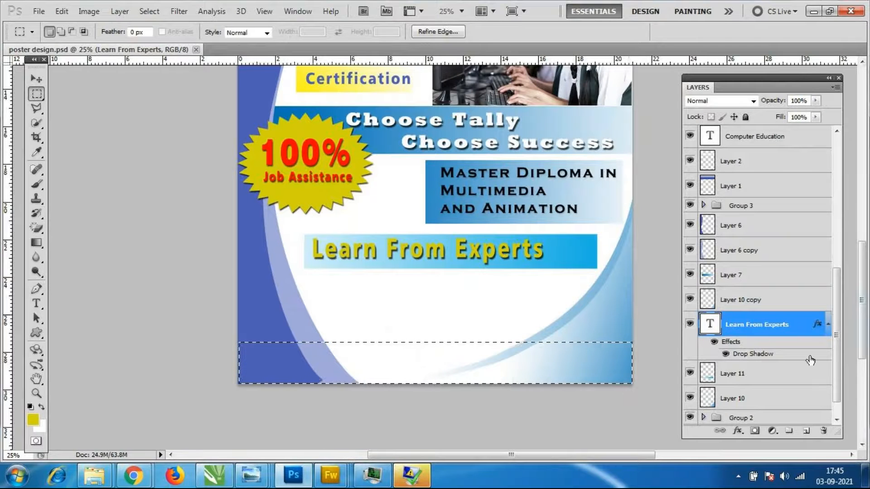
click(806, 430)
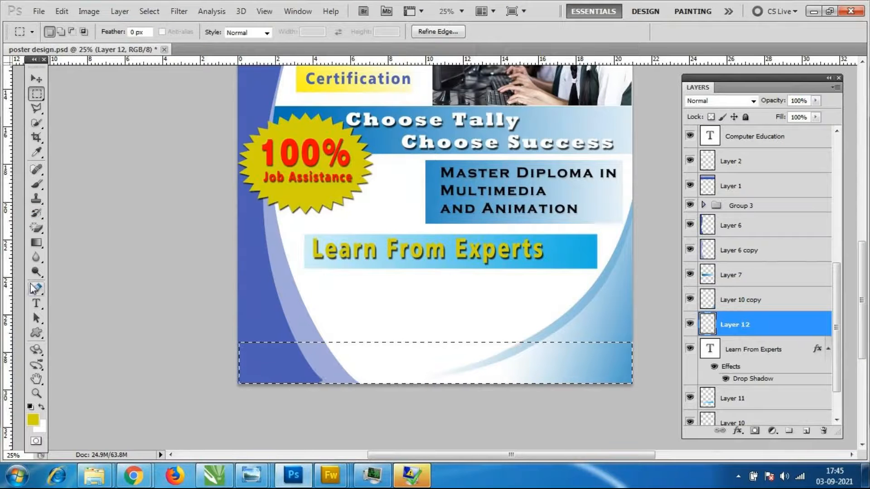
Choose the white-to-orange gradient preset, try it downward across the selected strip on Layer 12, and undo the fill.
click(35, 244)
click(94, 32)
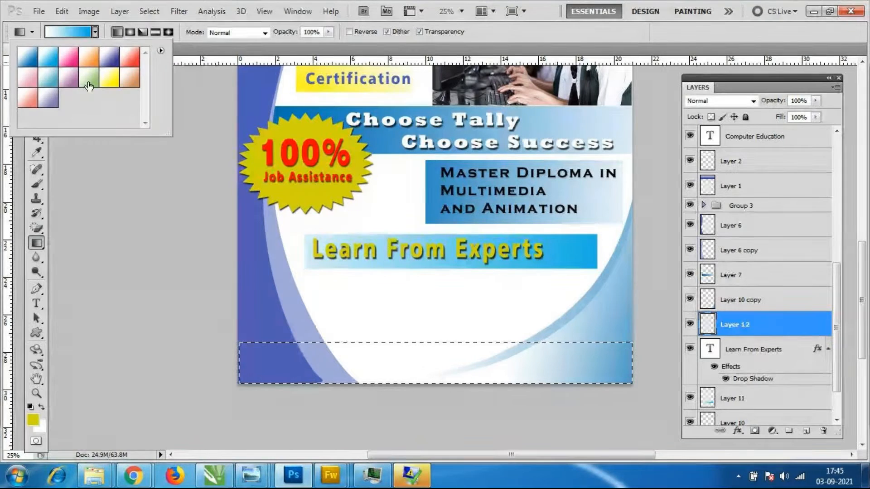
click(91, 58)
drag(397, 336, 415, 372)
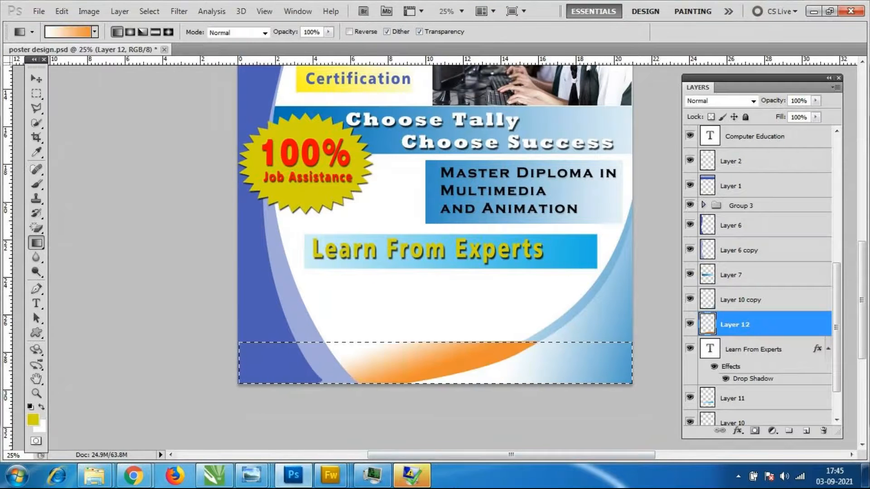
key(ctrl+z)
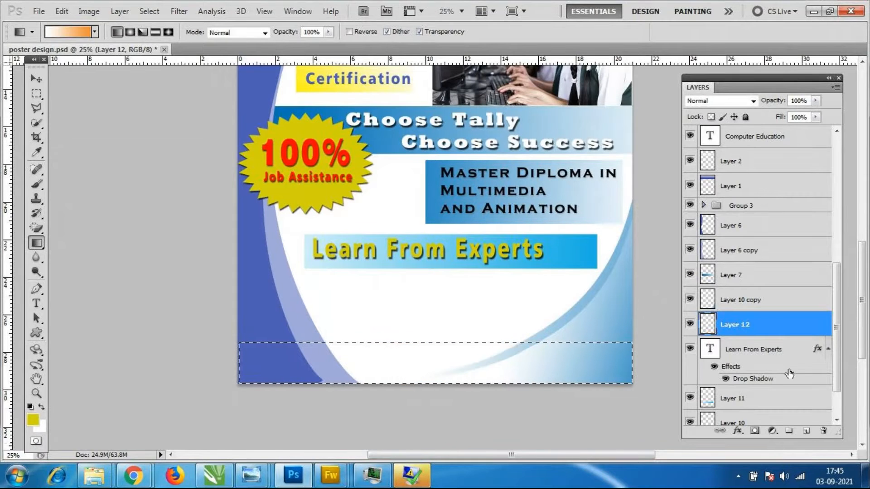
Add another new layer above Layer 12, try a longer orange gradient down the selected strip, and undo the fill.
click(806, 431)
drag(425, 346, 488, 453)
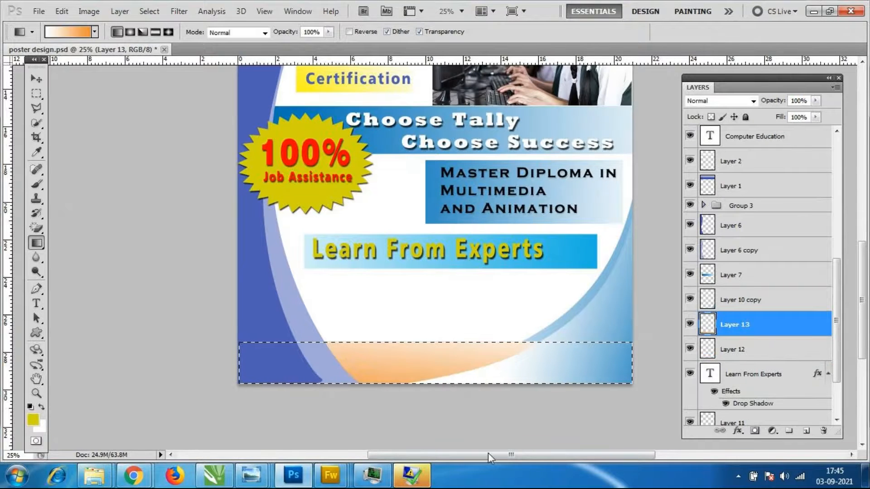
key(ctrl+z)
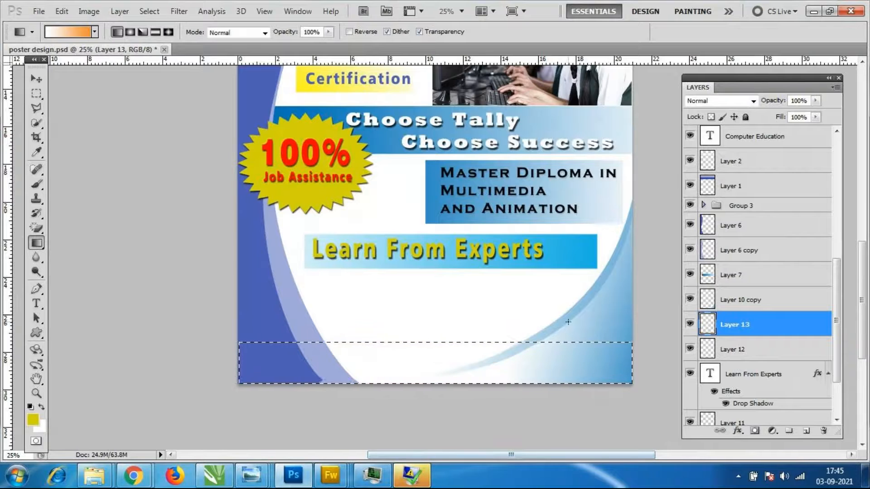
Move Layer 13 up the layer stack to directly beneath the "New Microsoft Courses" text layer.
drag(761, 332, 748, 141)
scroll(734, 281, up, 5)
scroll(780, 317, down, 1)
scroll(779, 344, down, 1)
drag(750, 302, 750, 154)
Fill the selected bottom strip on Layer 13 with the white-to-orange gradient, darkening downward, and deselect it.
drag(447, 313, 446, 384)
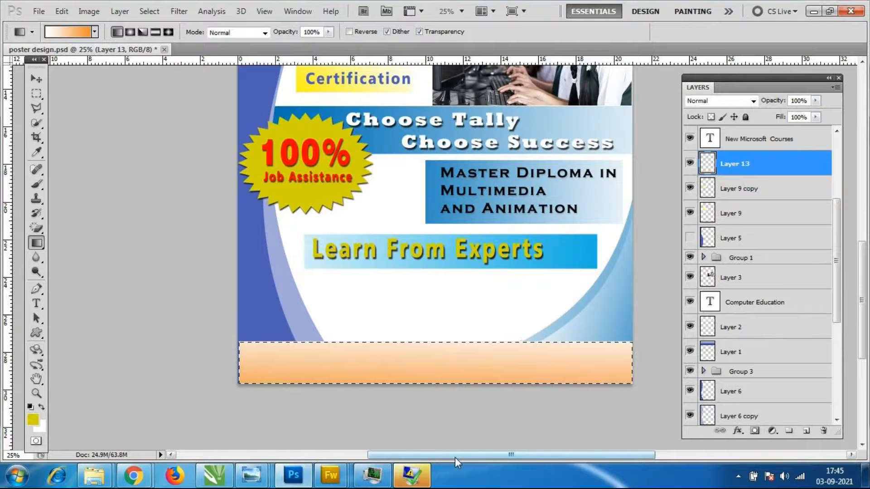
key(ctrl+d)
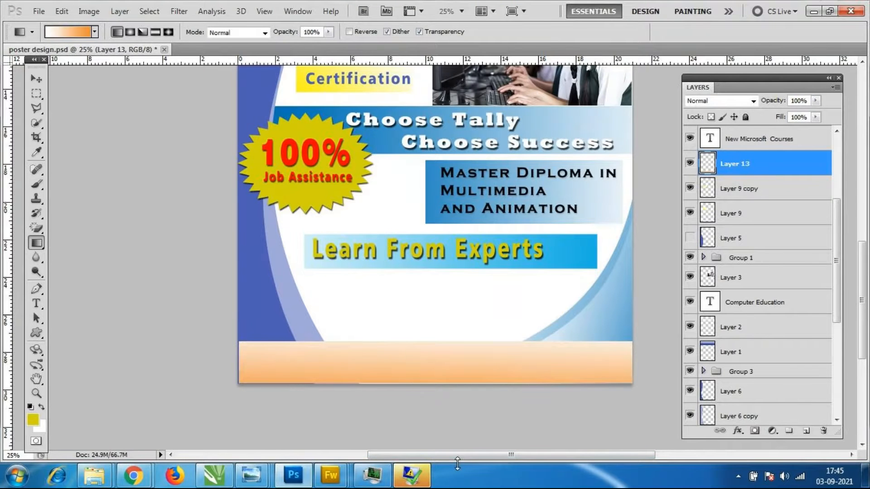
key(ctrl+minus)
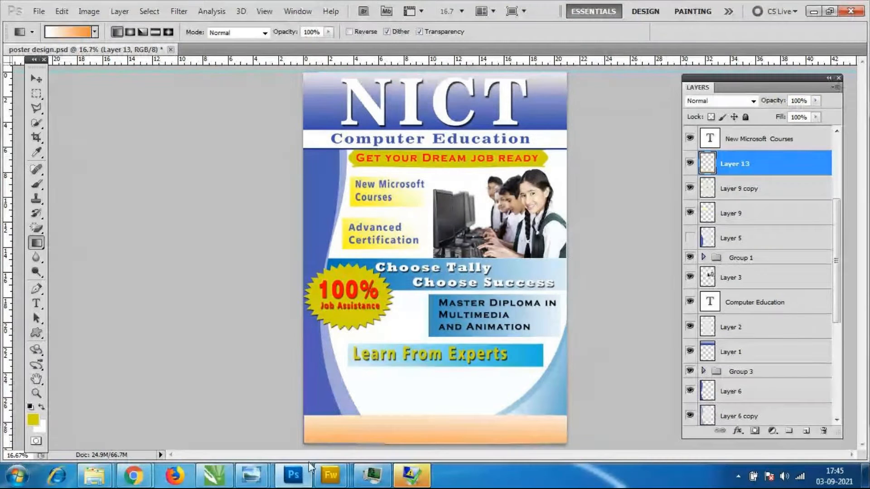
click(690, 163)
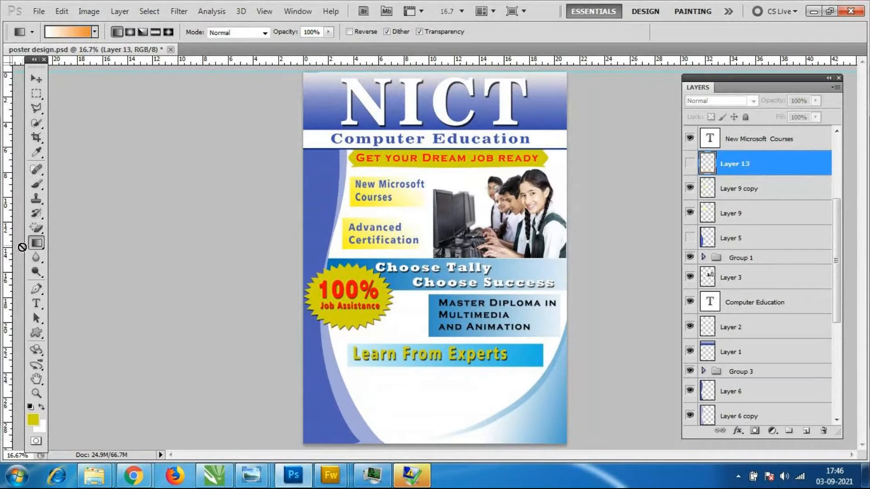
click(36, 304)
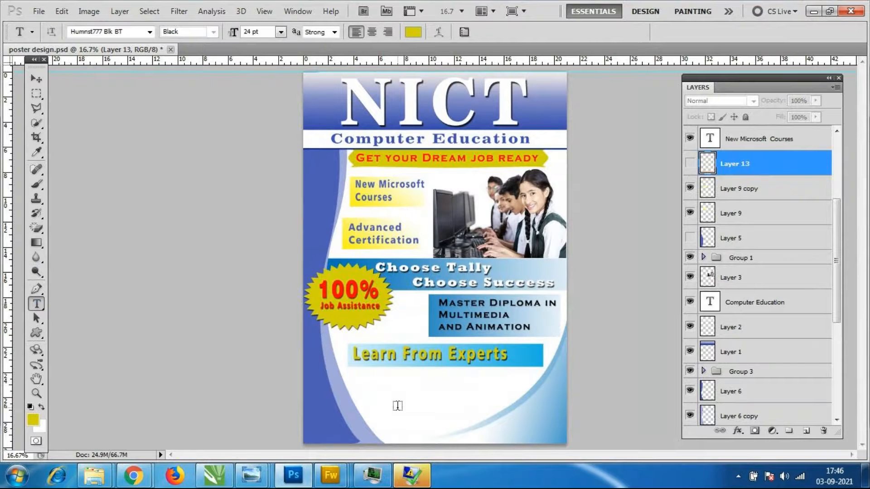
click(359, 393)
text(www)
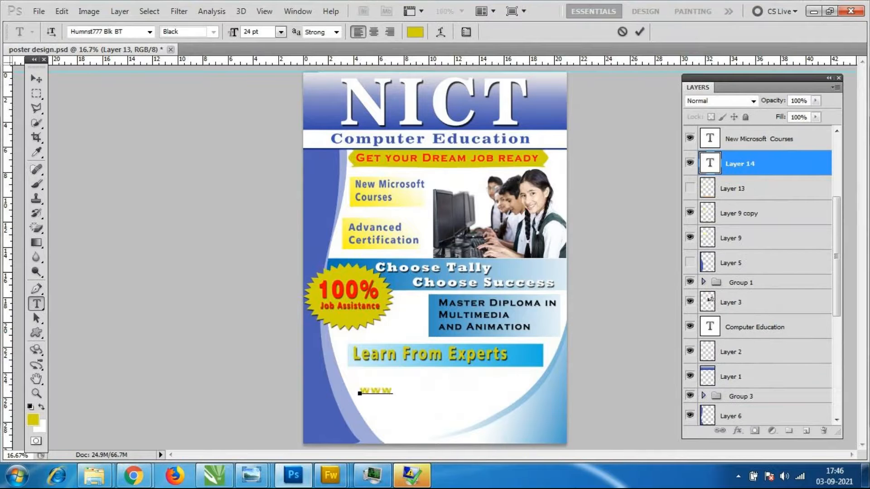
text(.nict.com)
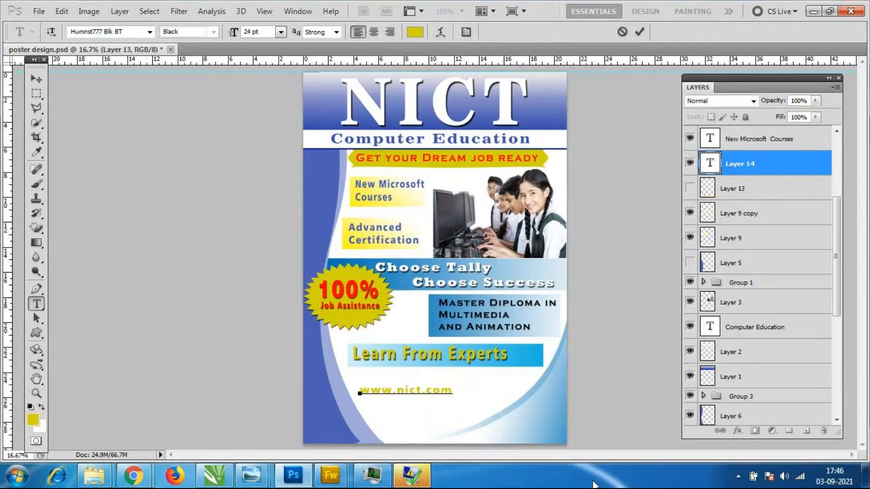
key(BackSpace)
key(BackSpace)
key(BackSpace)
key(BackSpace)
text(computeredu )
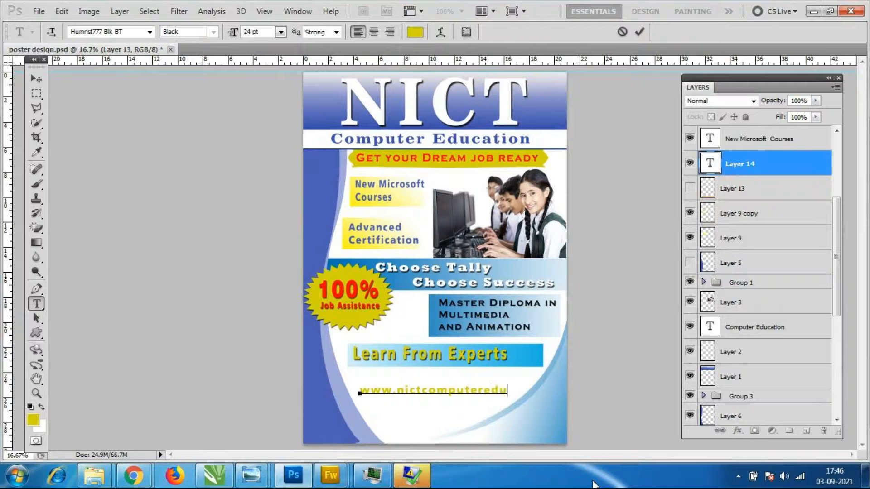
text(cation.com)
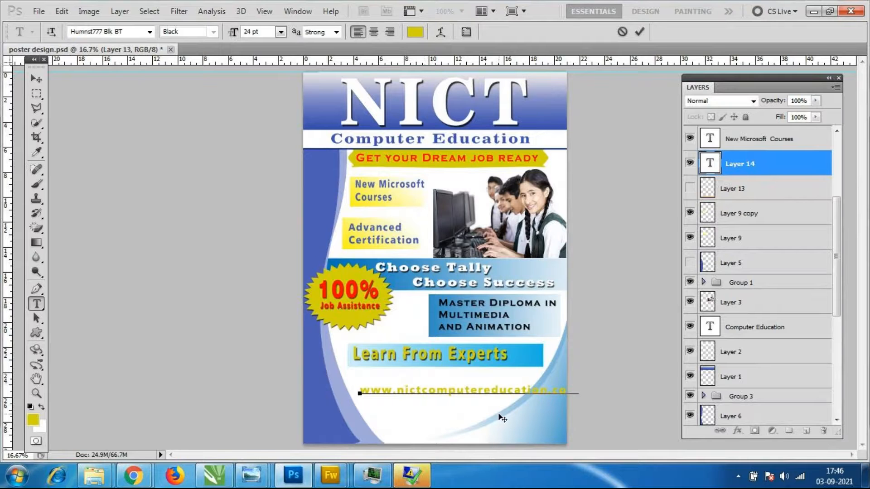
click(37, 79)
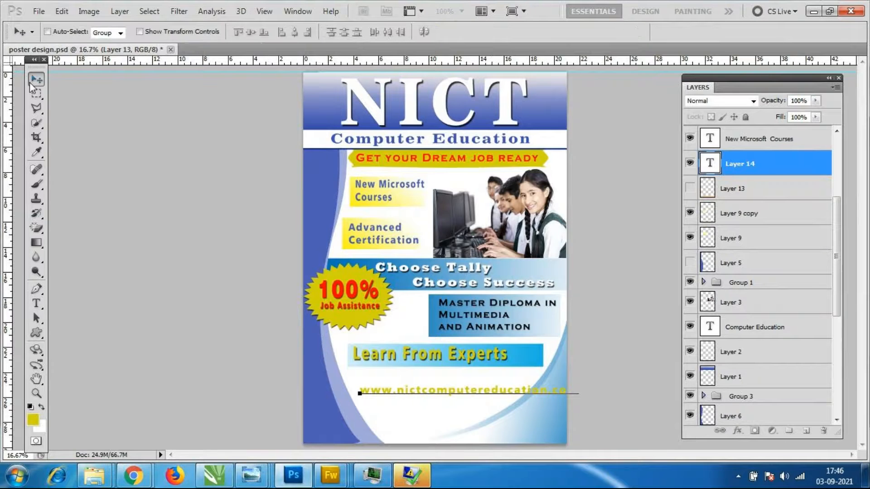
Change the website address text's font to Kartika Regular and move the text down near the poster's bottom edge.
double_click(710, 163)
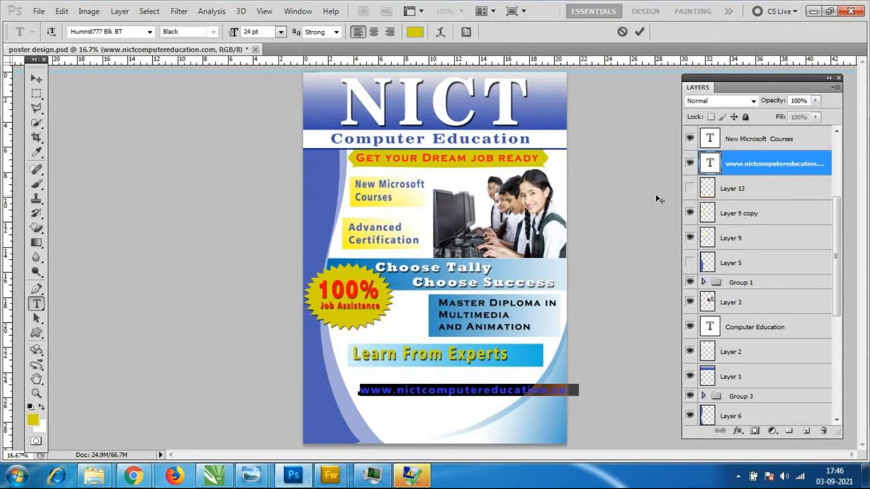
click(149, 31)
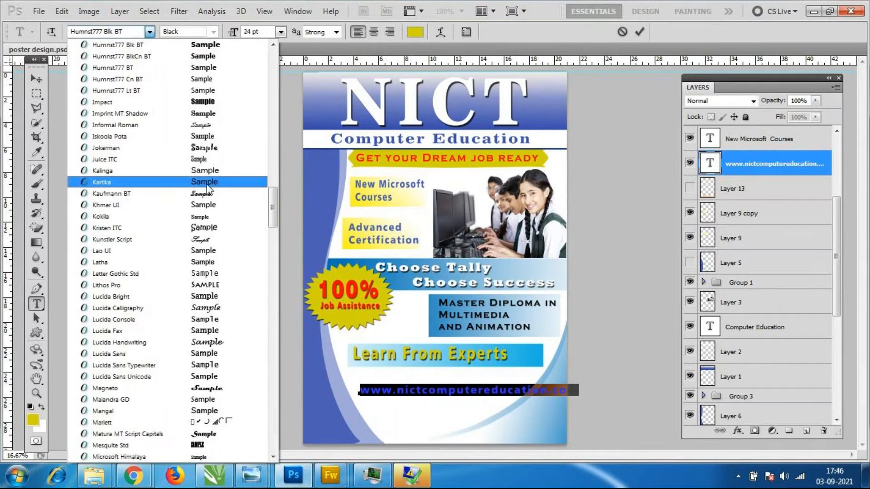
click(207, 181)
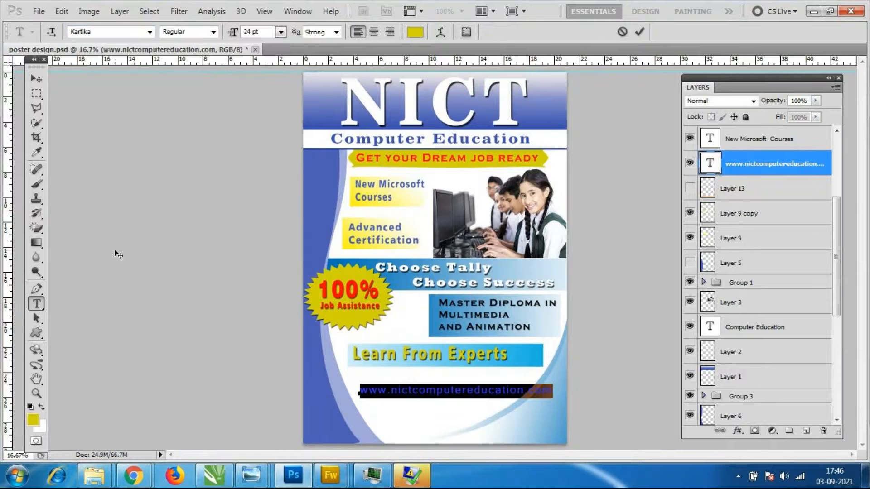
click(35, 82)
drag(539, 391, 514, 429)
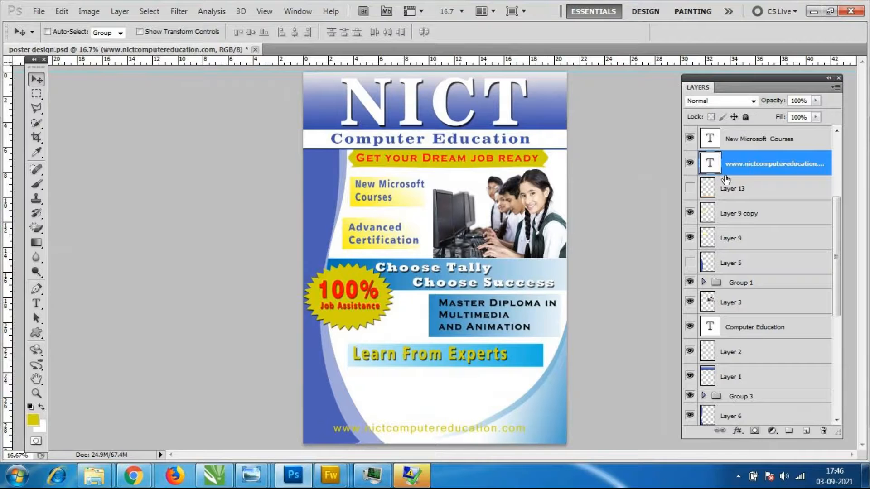
Set the website address text's colour to black (000000) and finish editing the text.
double_click(709, 163)
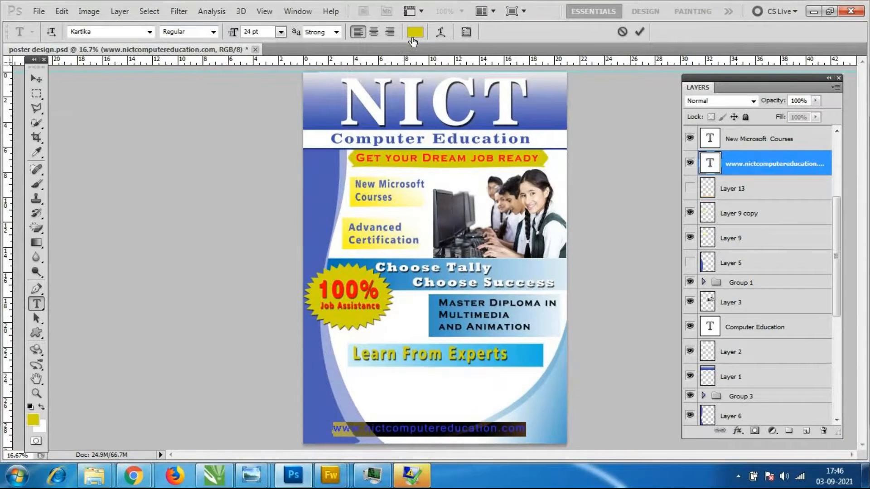
click(415, 32)
drag(549, 311, 466, 428)
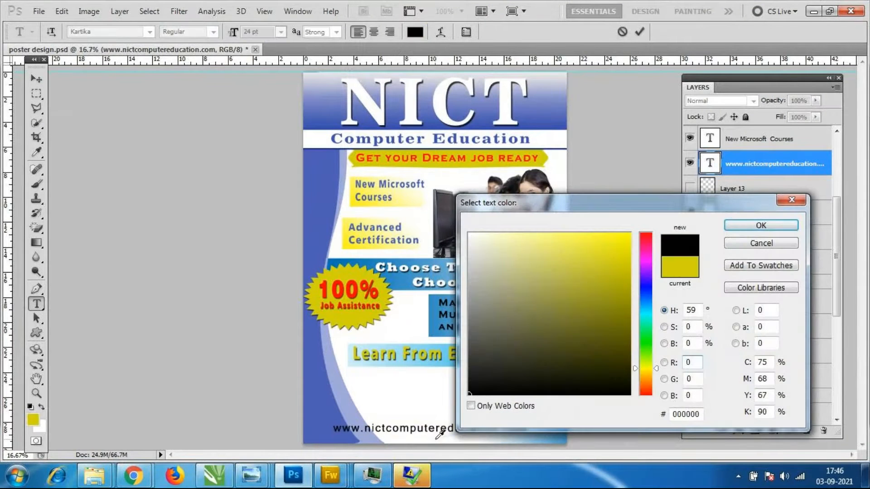
click(773, 230)
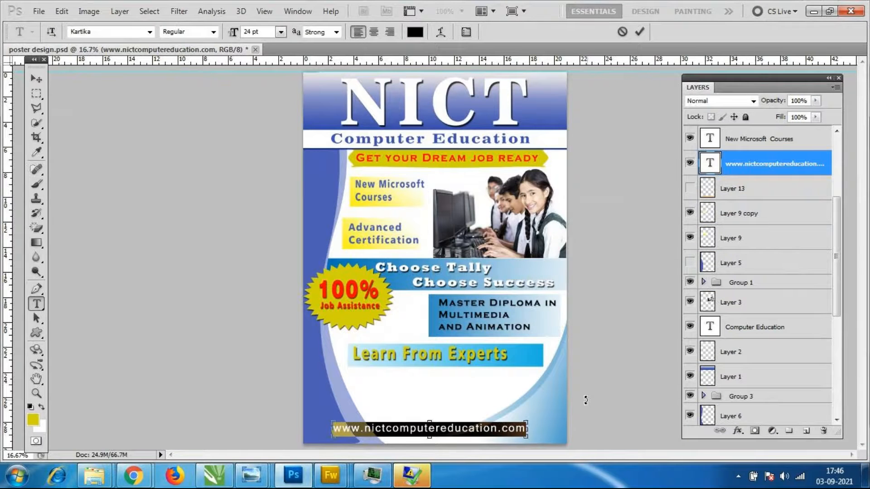
key(ctrl+t)
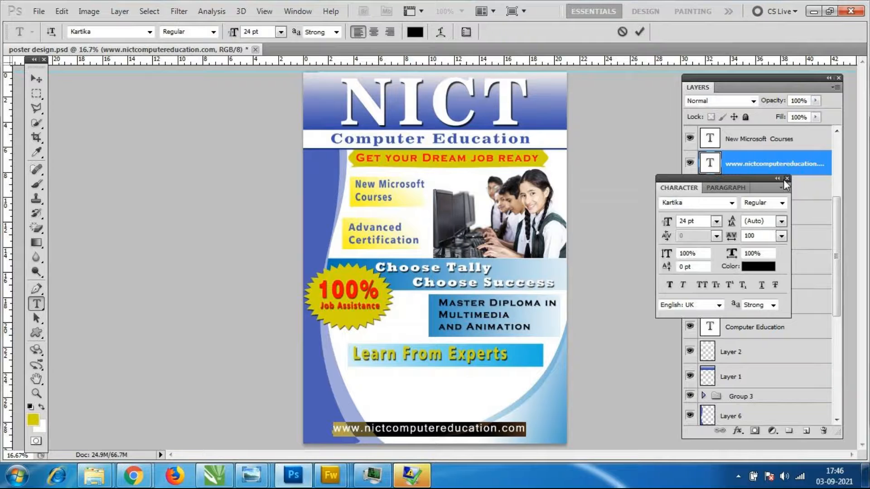
click(786, 178)
key(ctrl+Return)
key(v)
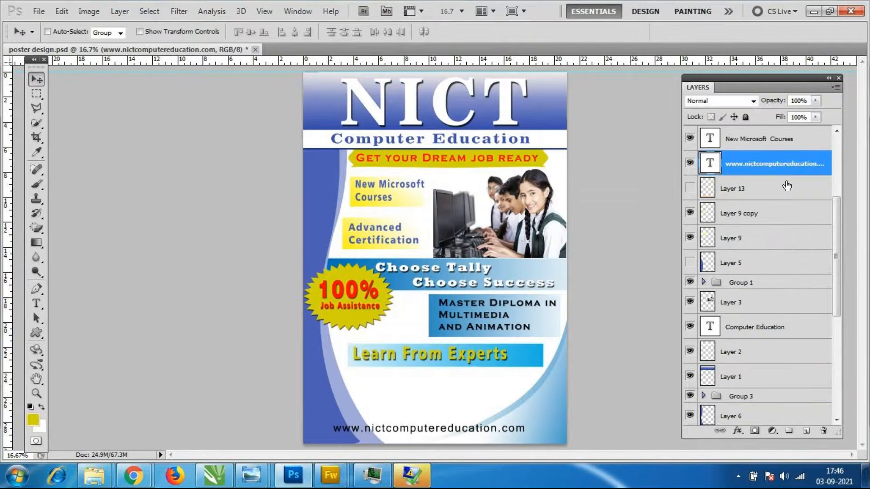
Enlarge the website address text with a free transform so it spans nearly the poster's full width, and reposition it along the bottom.
key(ctrl+t)
drag(526, 421, 543, 409)
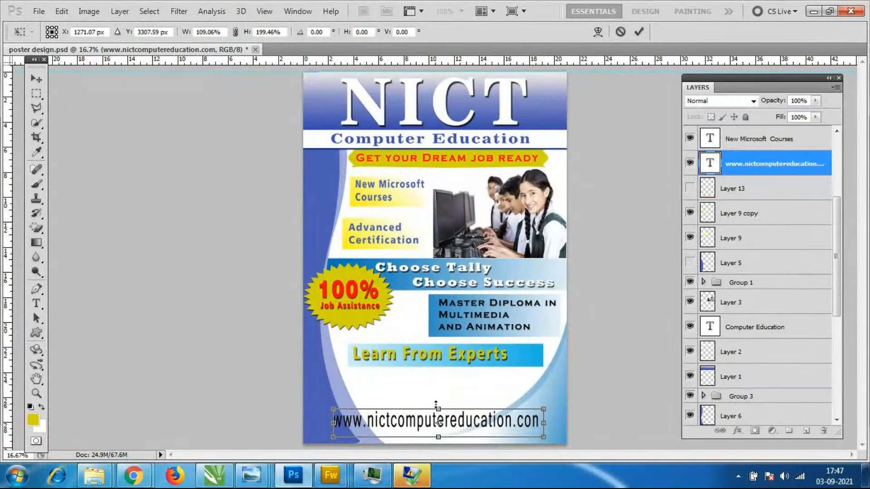
drag(436, 404, 436, 415)
drag(336, 431, 305, 431)
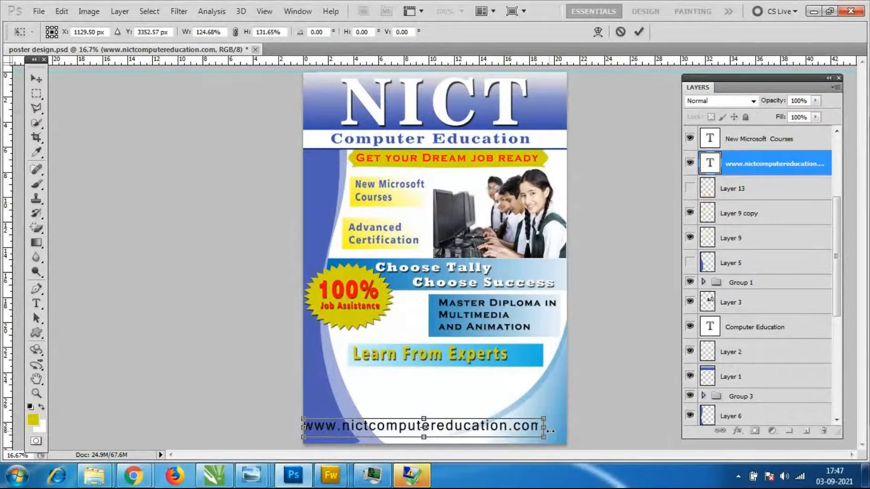
drag(550, 430, 563, 431)
drag(466, 430, 476, 432)
key(Return)
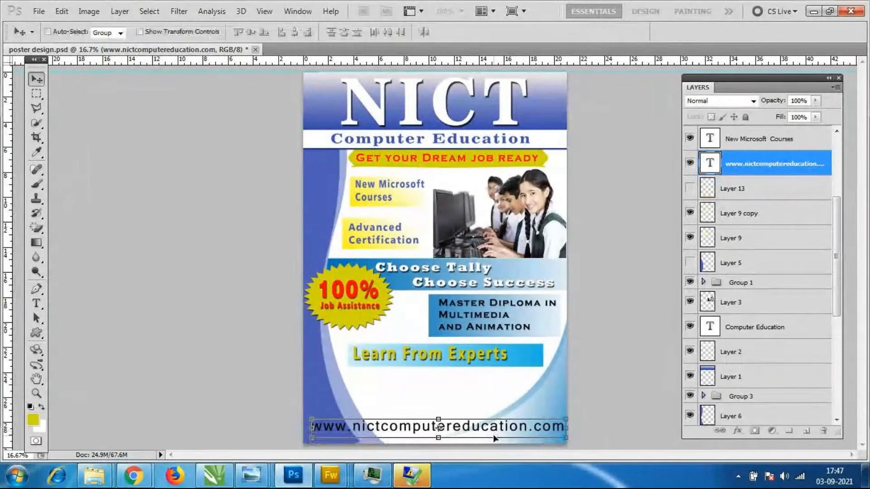
drag(507, 429, 500, 429)
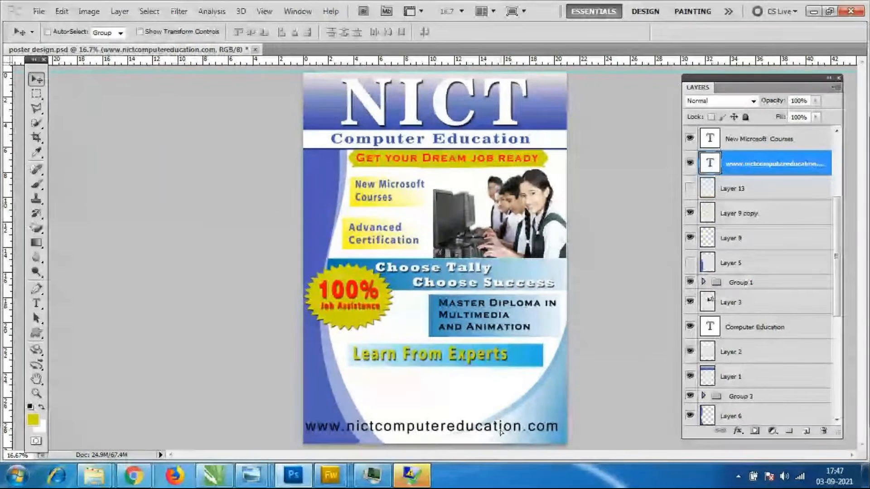
Change the website address text's font to Humnst777 Blk BT Black and finish editing the text.
double_click(712, 168)
click(150, 32)
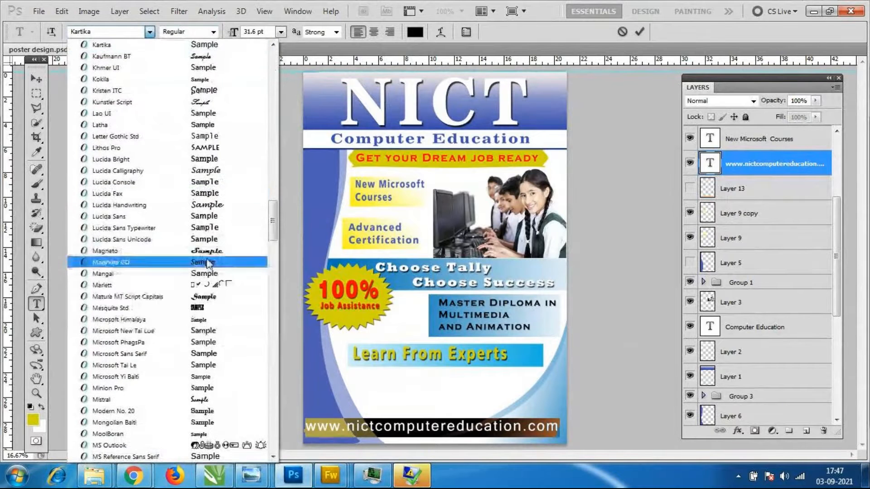
scroll(221, 191, up, 8)
click(217, 177)
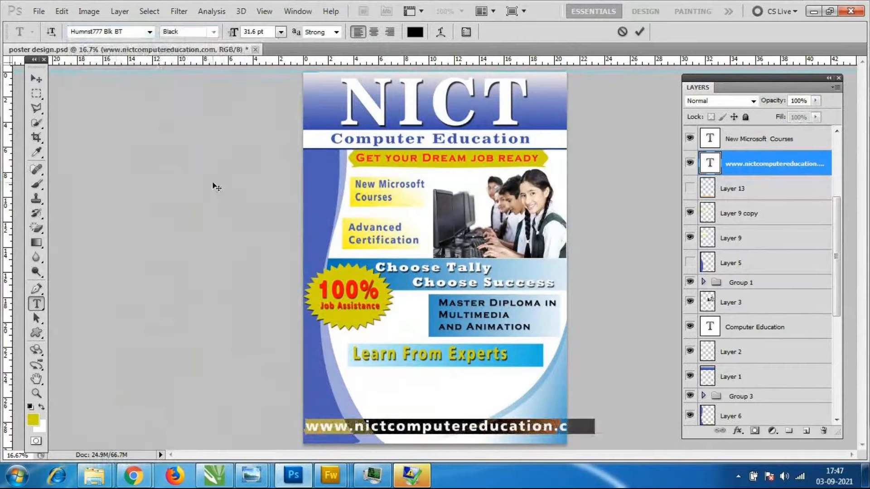
click(36, 80)
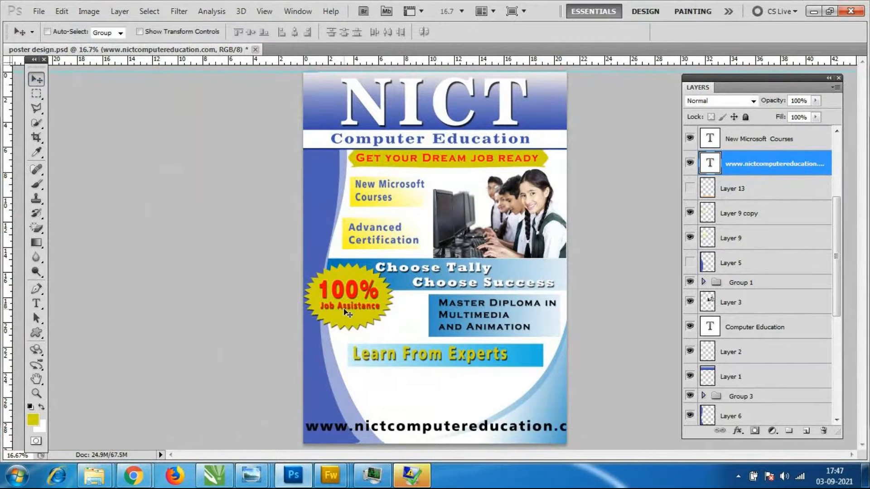
Narrow the website address text with a free transform so all of it fits within the poster's width.
key(ctrl+t)
drag(595, 428, 561, 427)
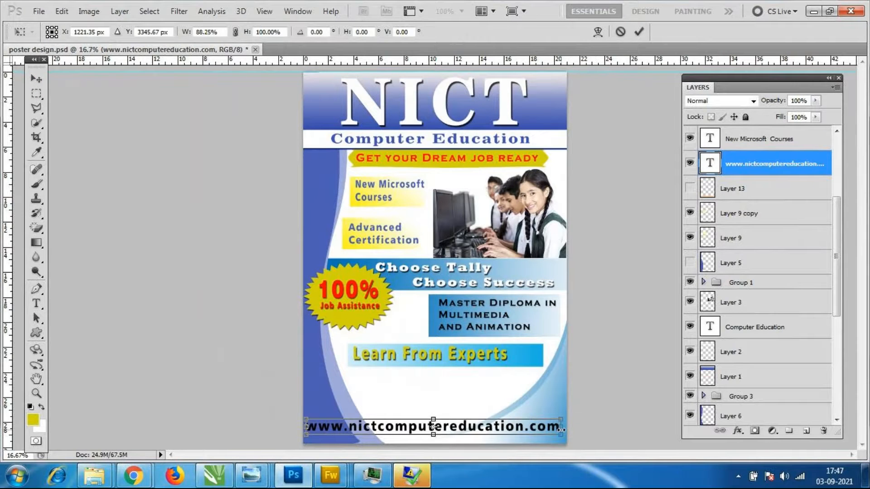
drag(301, 429, 318, 429)
key(Return)
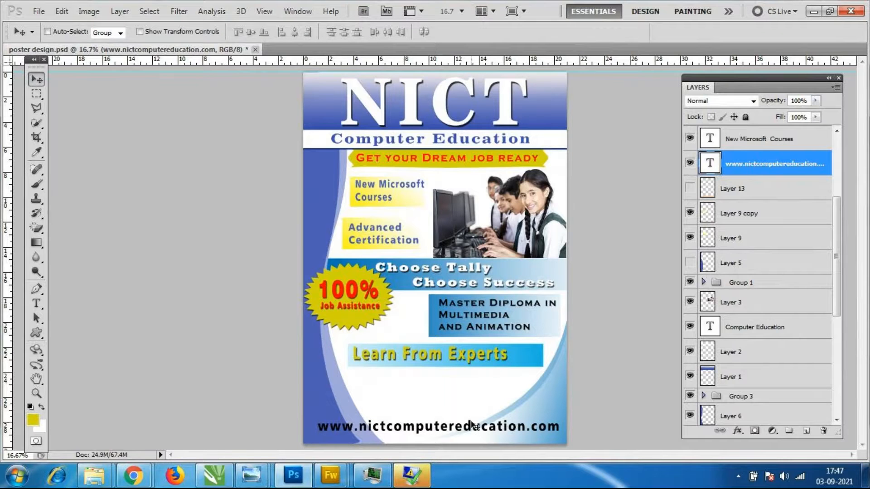
Marquee a rectangular strip around the website address and fill it with white (ffffff) on a new layer.
click(36, 94)
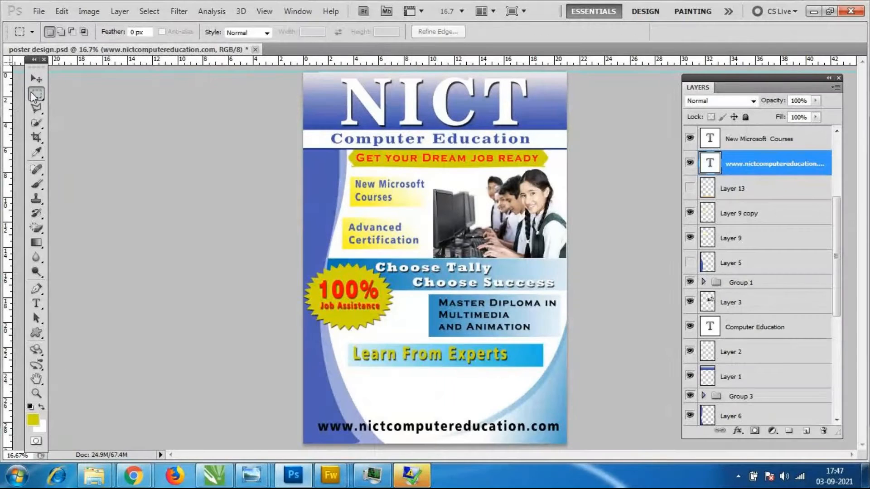
drag(309, 414, 564, 437)
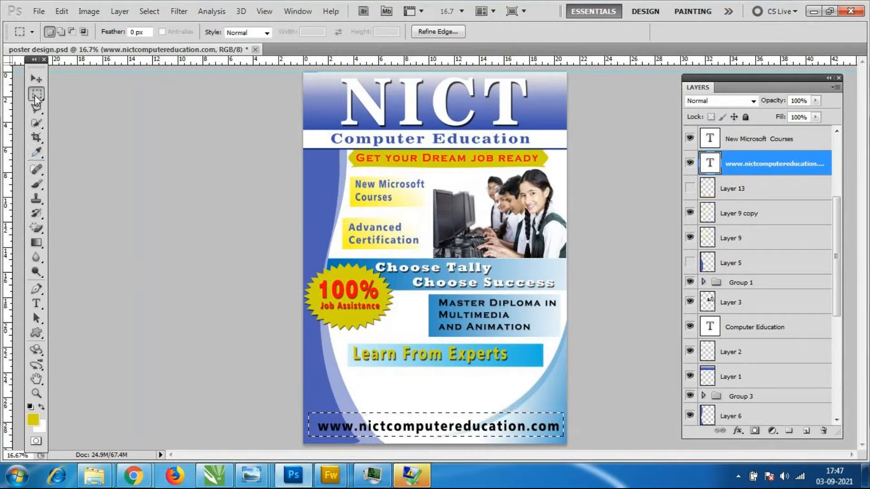
click(37, 226)
click(37, 243)
click(83, 254)
click(33, 419)
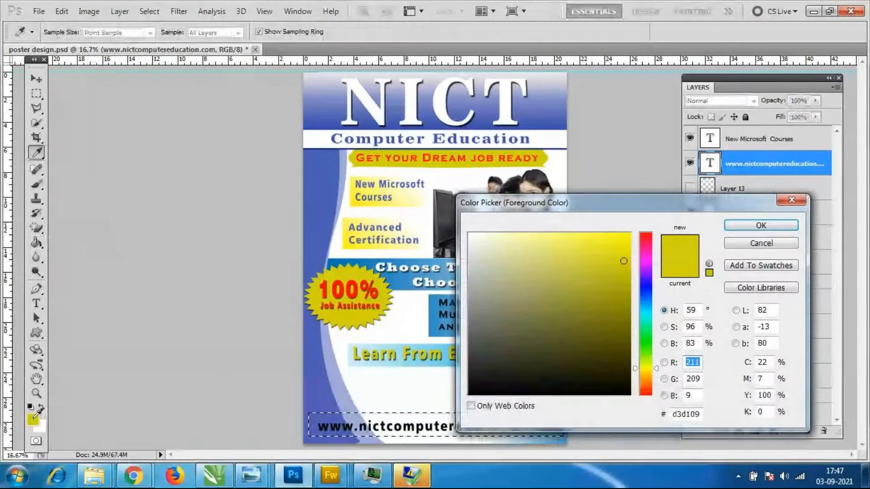
click(469, 233)
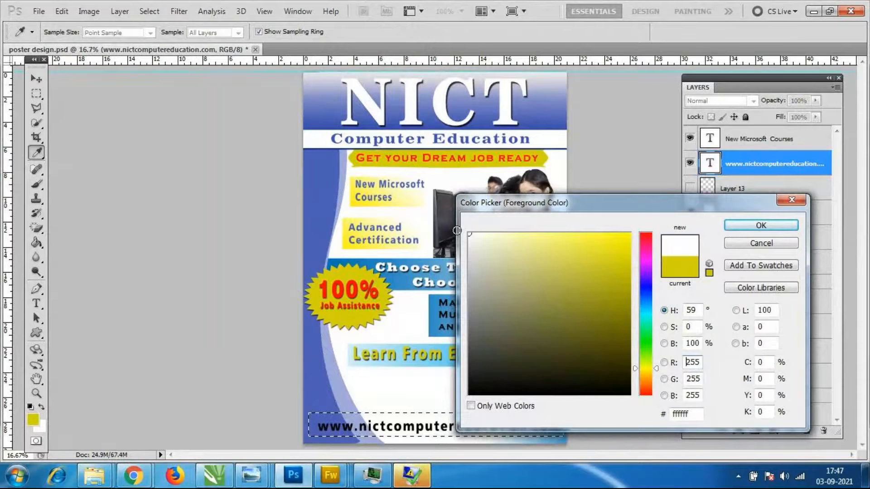
click(796, 228)
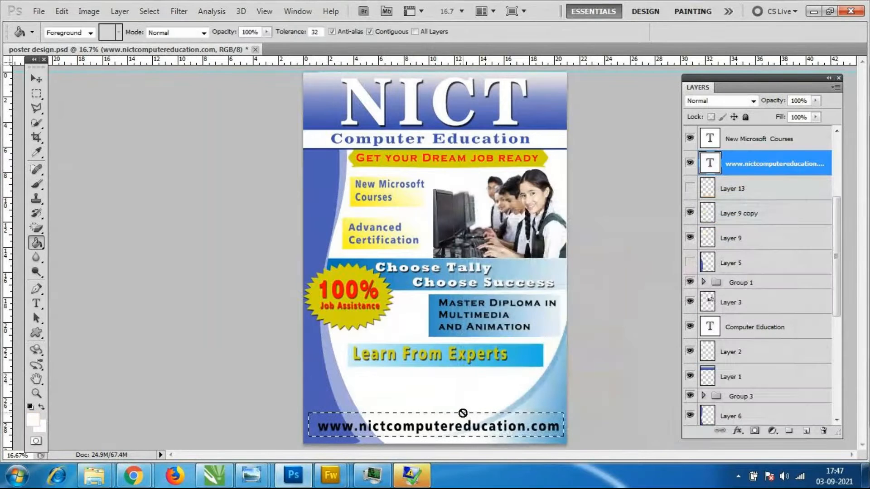
click(790, 431)
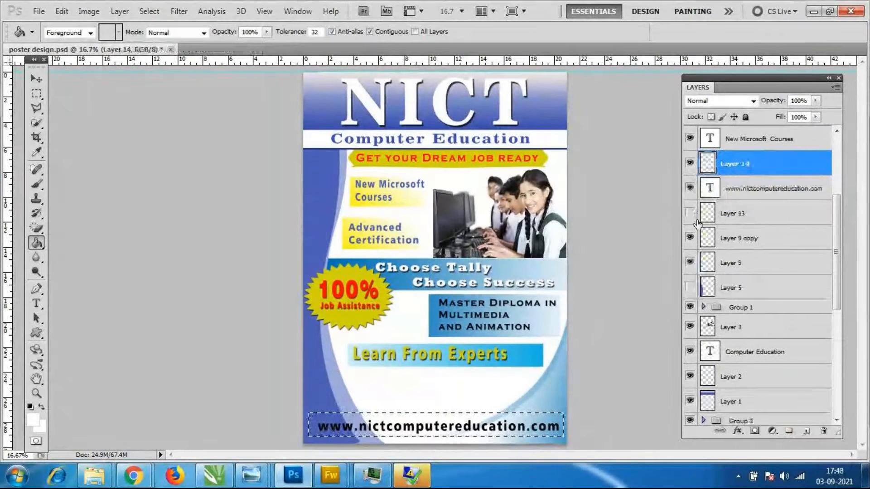
click(446, 414)
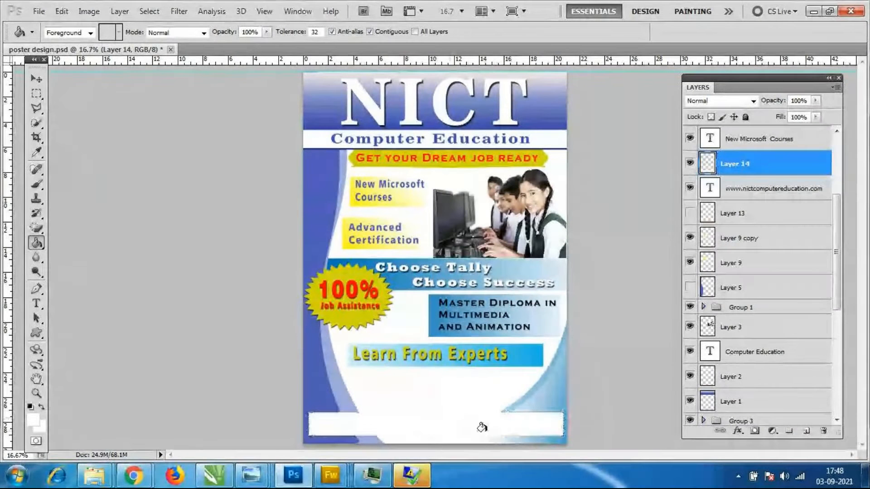
Set the opacity of the white strip on Layer 14 to 20%.
click(807, 100)
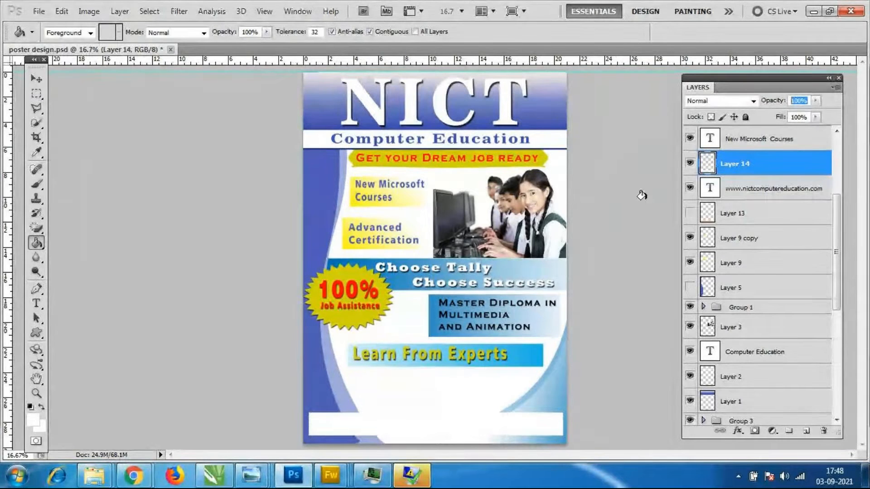
text(20)
key(Return)
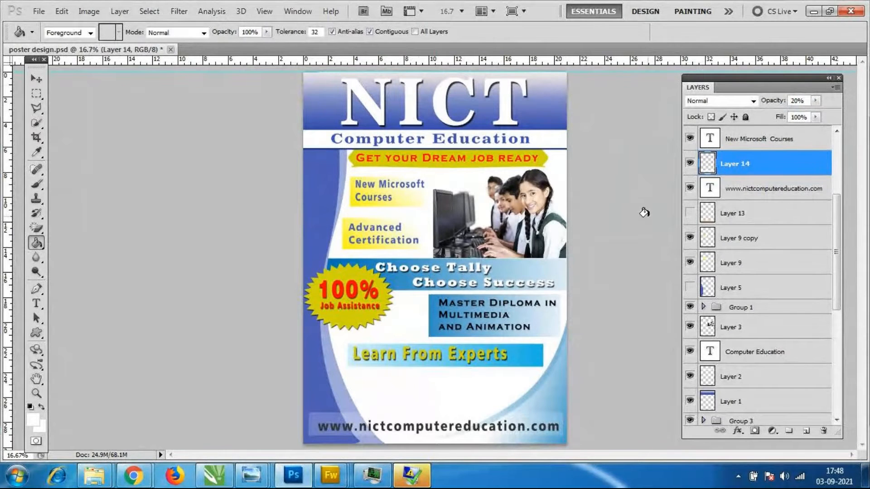
click(37, 79)
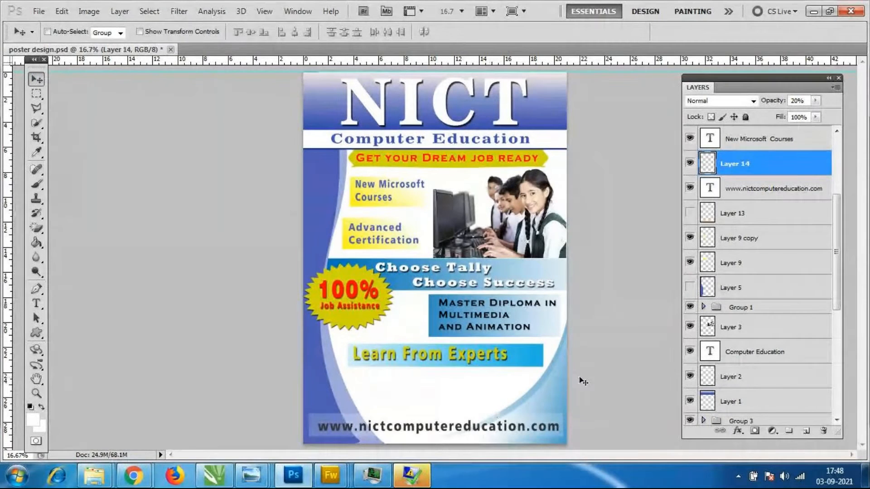
Set the white strip's opacity to 50% and place Layer 14 beneath the website address text layer.
click(782, 101)
text(50)
key(Return)
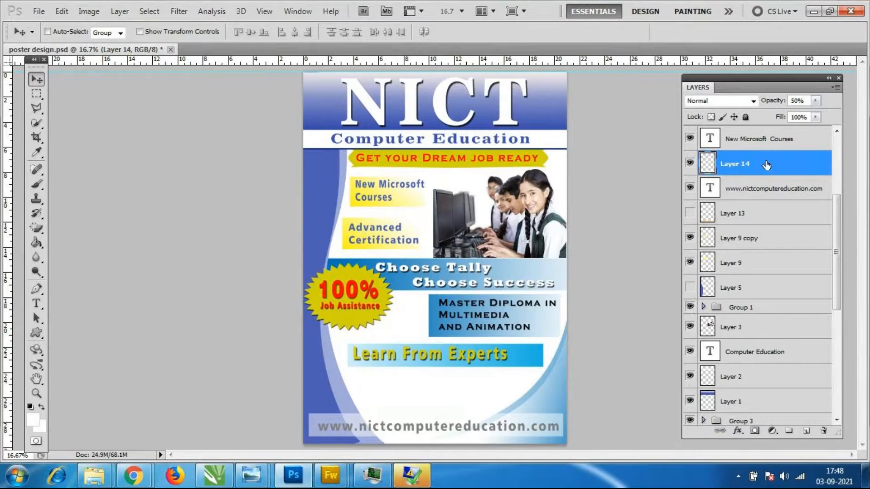
drag(770, 167, 765, 199)
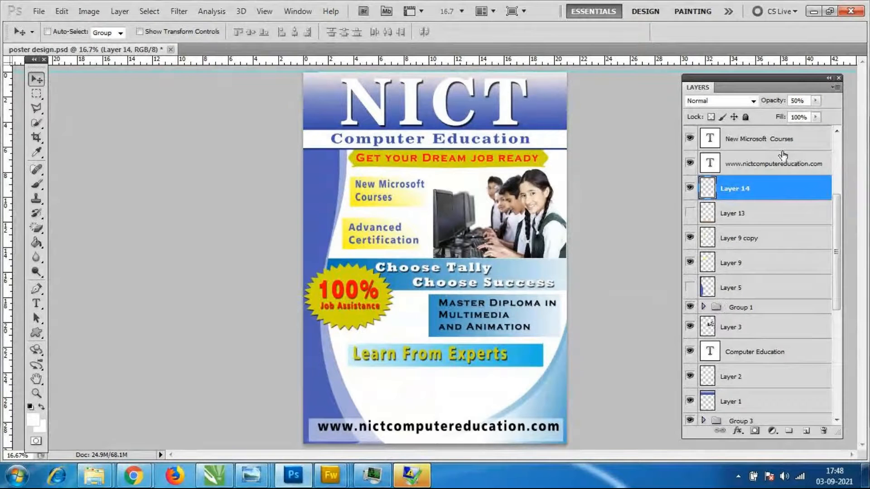
Nudge the website address text slightly down within the translucent white strip.
click(775, 167)
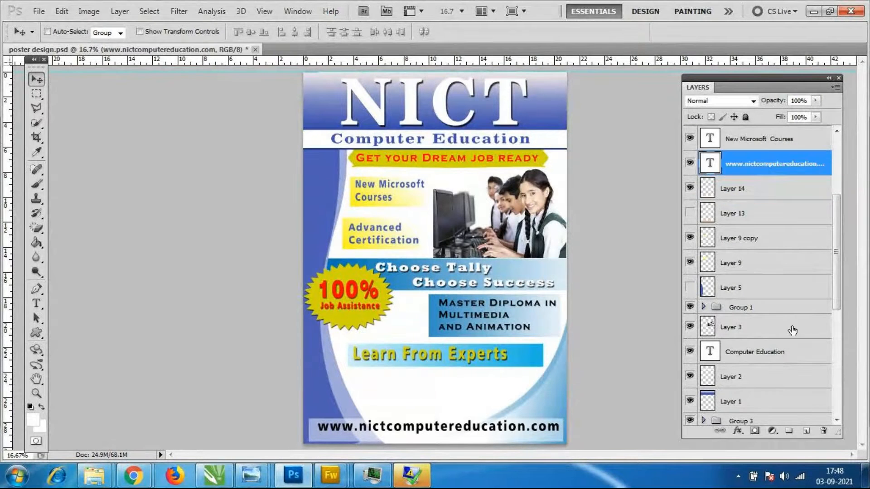
key(Down)
key(Down)
key(Down)
key(Down)
key(Down)
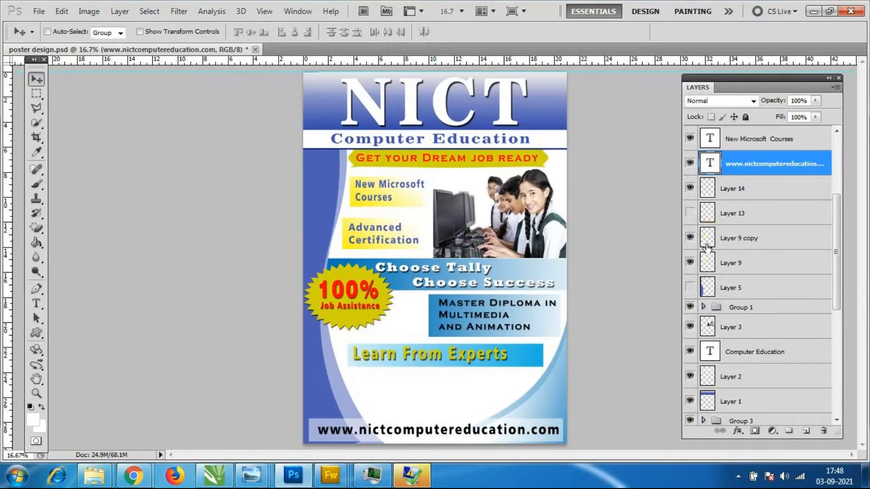
Narrow the website address text from both ends with a free transform, leaving margins inside the white strip.
key(ctrl+t)
drag(561, 430, 554, 430)
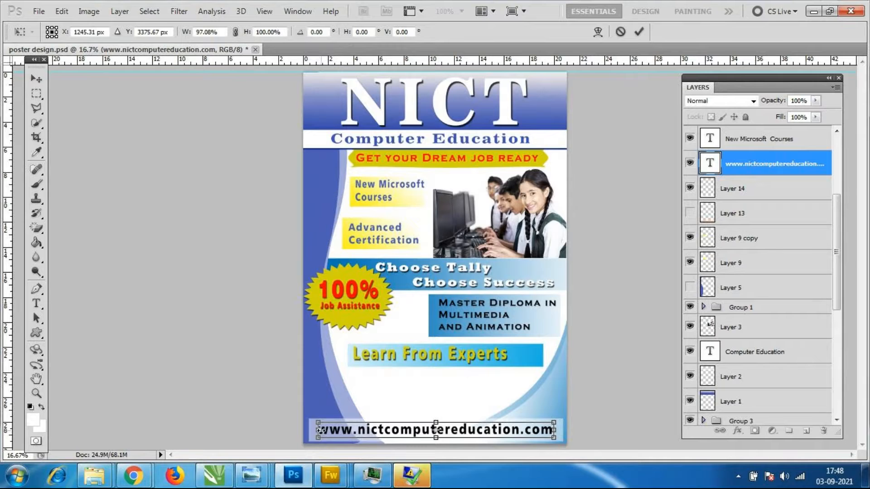
drag(318, 430, 331, 431)
key(Return)
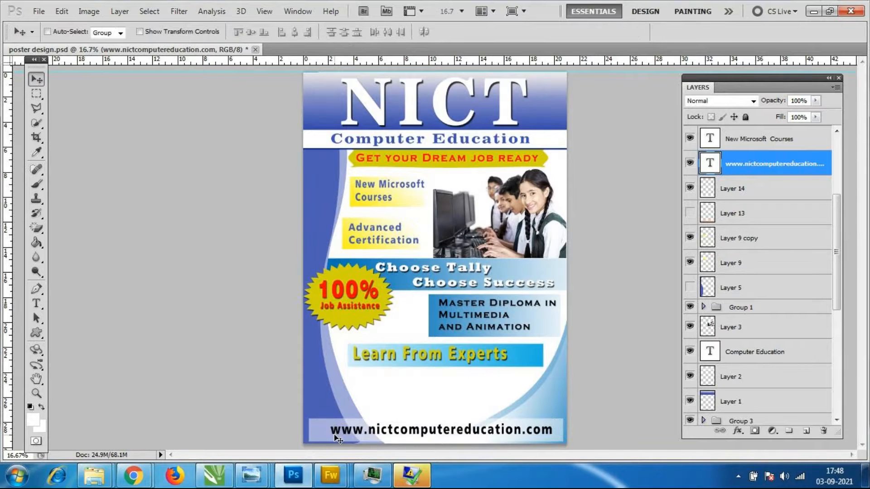
Nudge the website address text slightly down and left within the white strip, and save the poster file.
key(shift+Down)
key(shift+Down)
key(shift+Left)
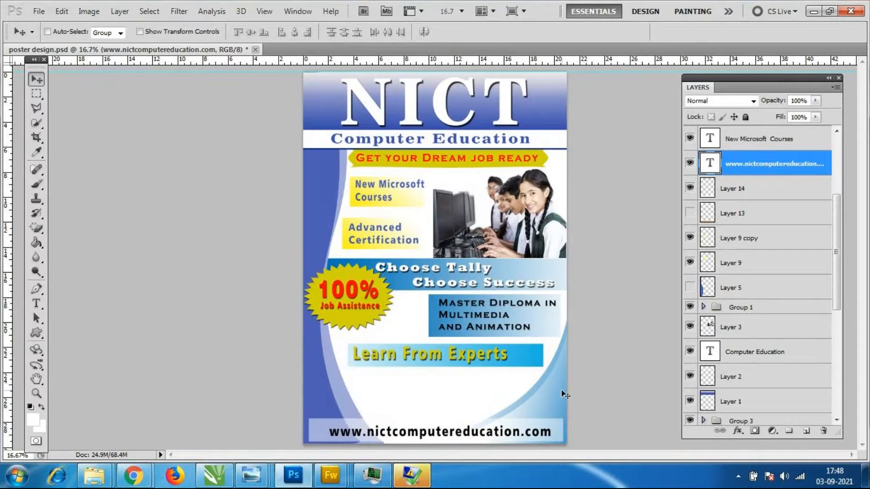
click(32, 12)
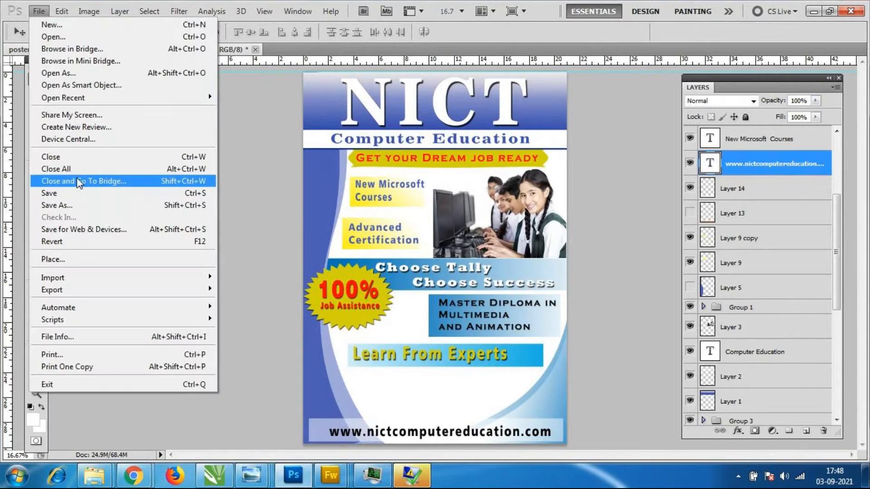
click(50, 193)
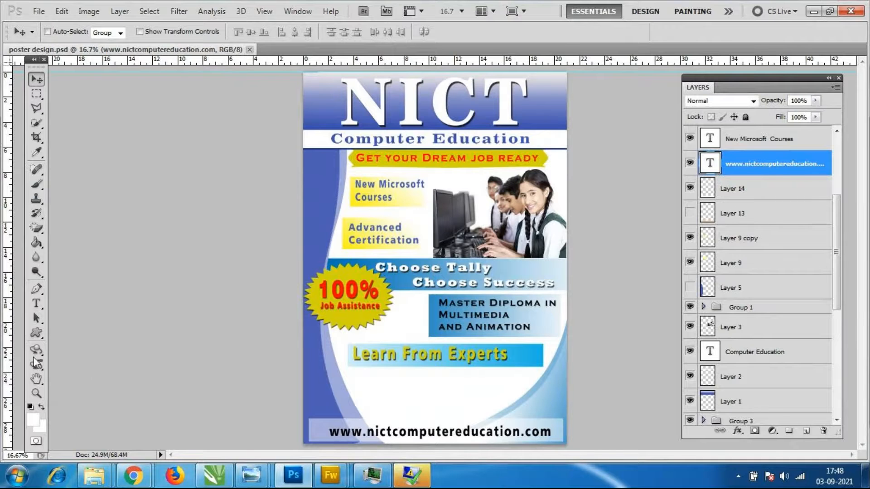
click(37, 305)
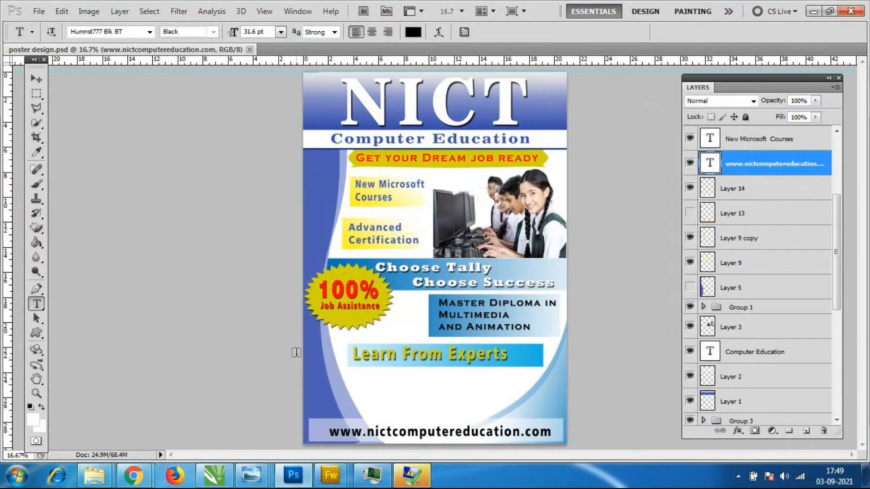
click(39, 79)
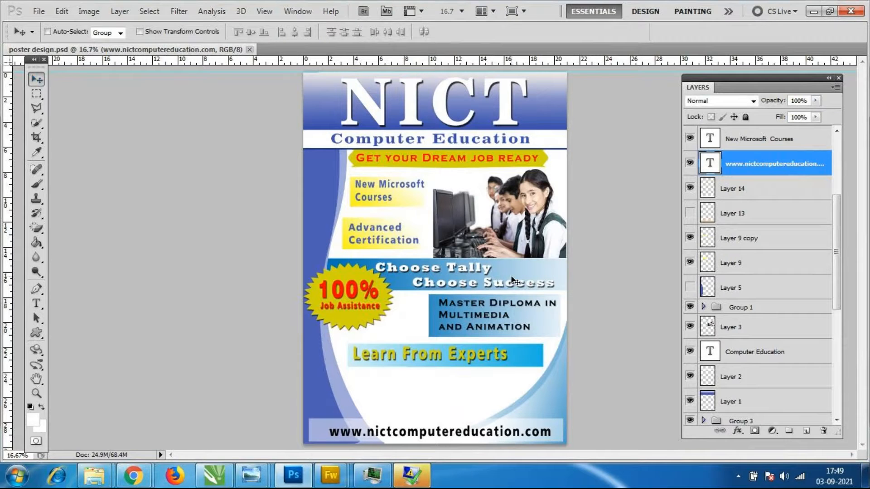
scroll(769, 274, up, 3)
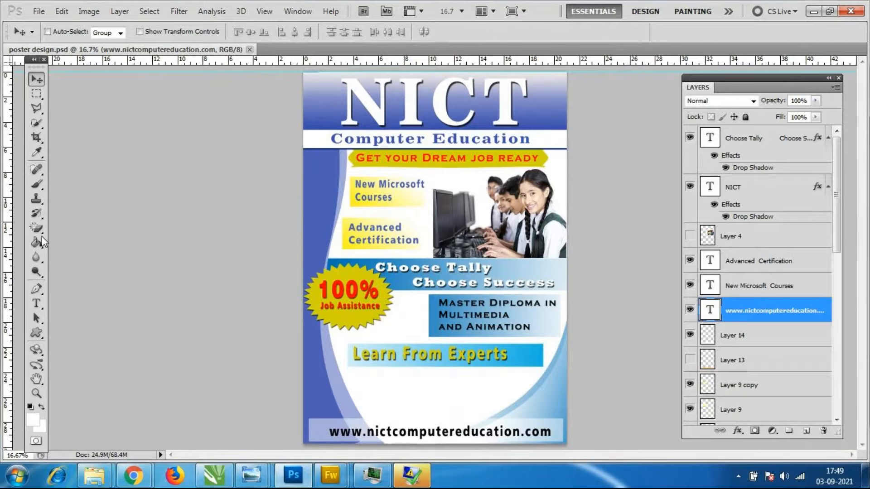
Add the text "Master in Digital Marketing" below the "Learn From Experts" box and finish editing it.
click(33, 307)
click(359, 391)
text(Mats)
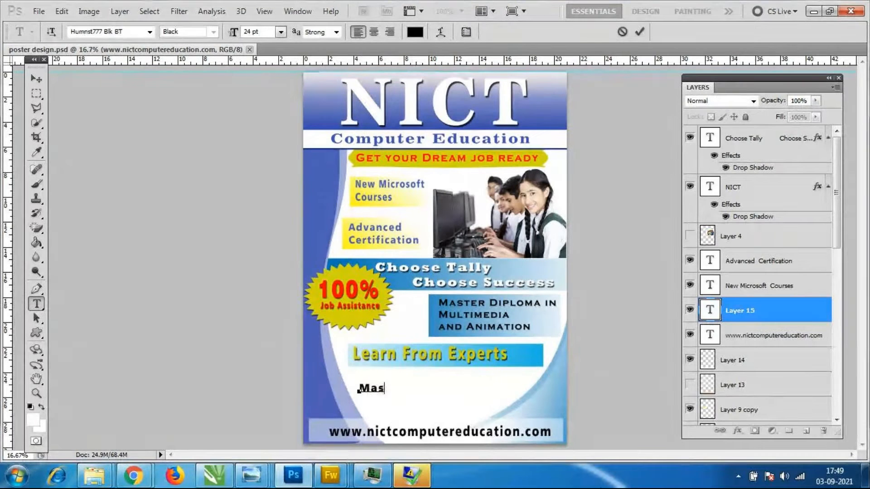
text(ter in Digita)
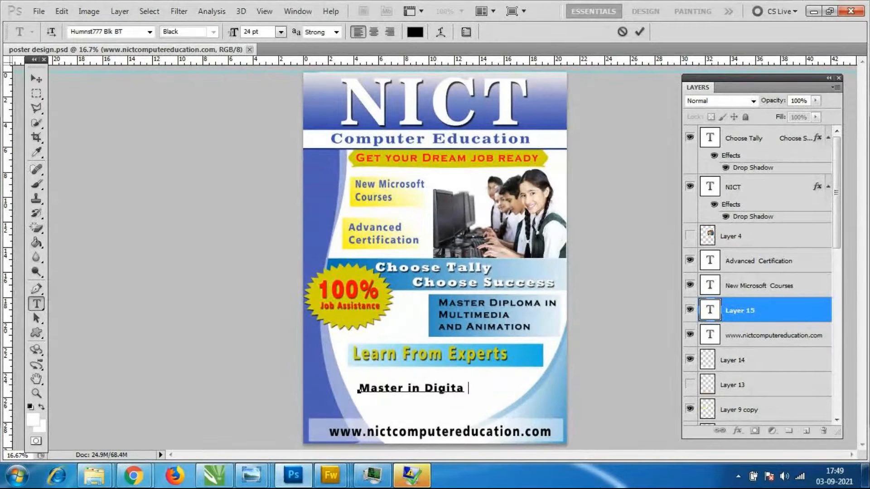
text(l Marketing)
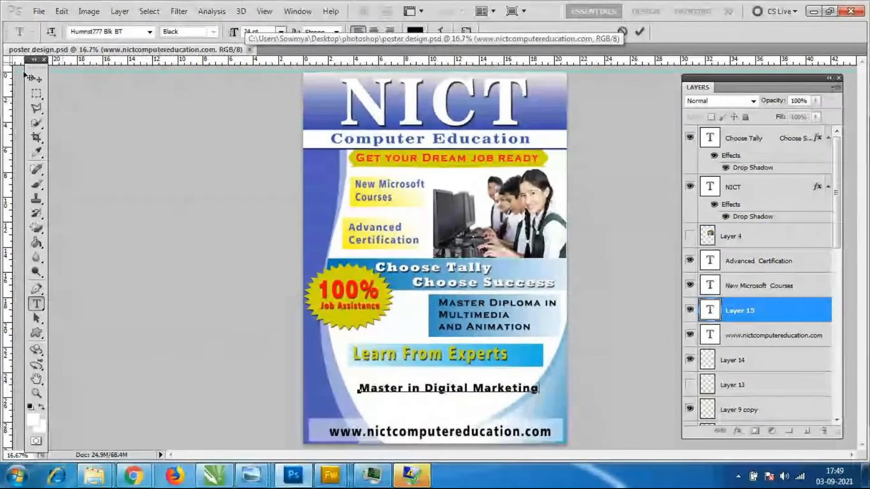
click(36, 79)
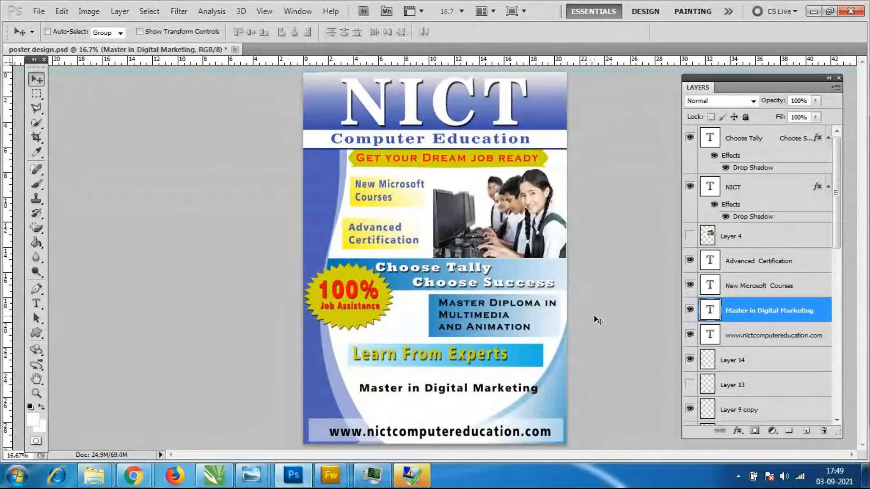
Narrow the "Master in Digital Marketing" text from its right end to about 93% width with a free transform.
key(ctrl+plus)
scroll(528, 306, down, 3)
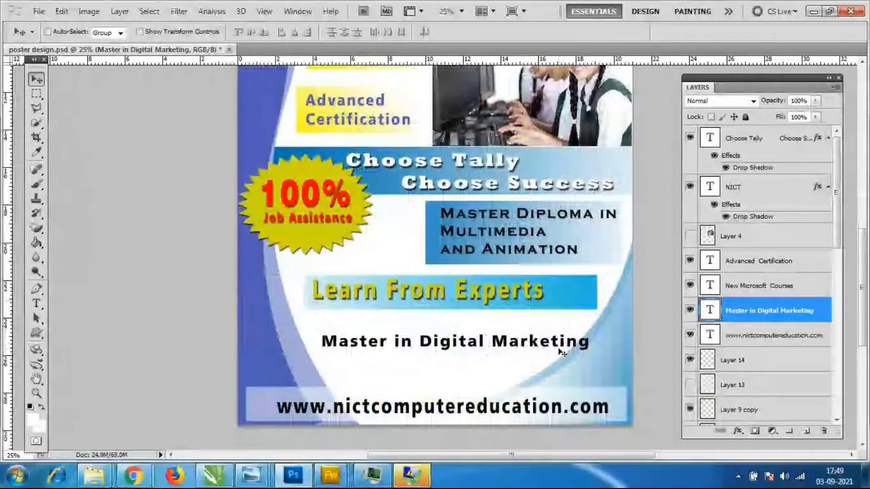
key(ctrl+t)
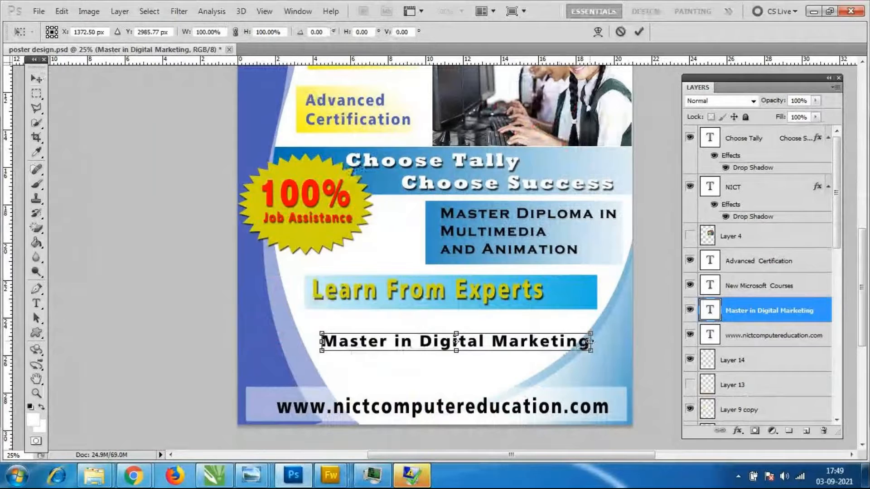
drag(591, 341, 572, 341)
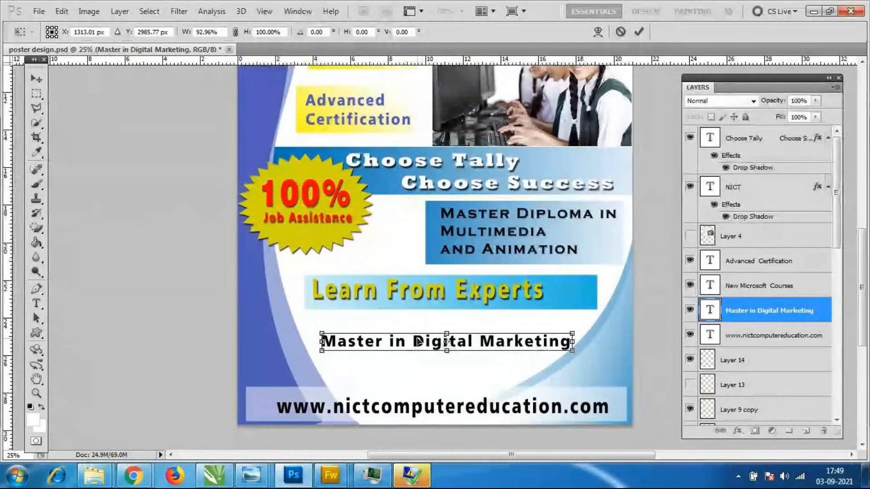
key(Return)
Break the text into two lines after "Master in" and shift it right and slightly up below the "Learn From Experts" box.
double_click(708, 312)
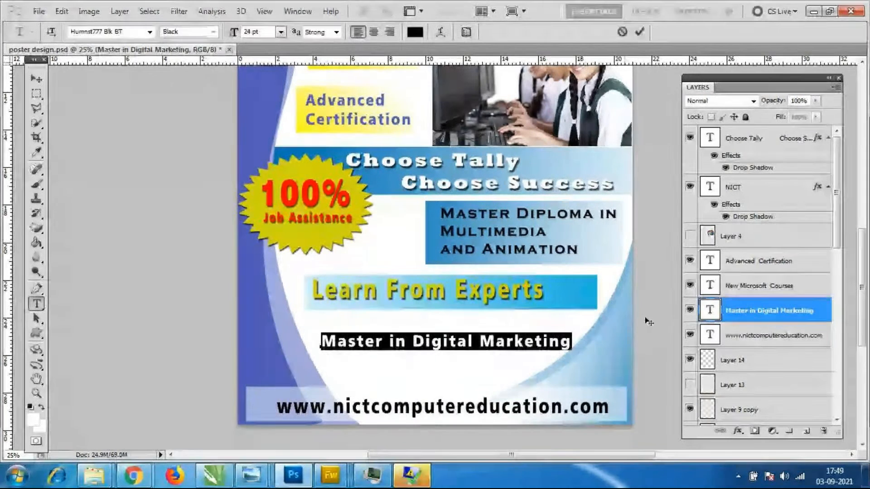
click(413, 343)
key(Return)
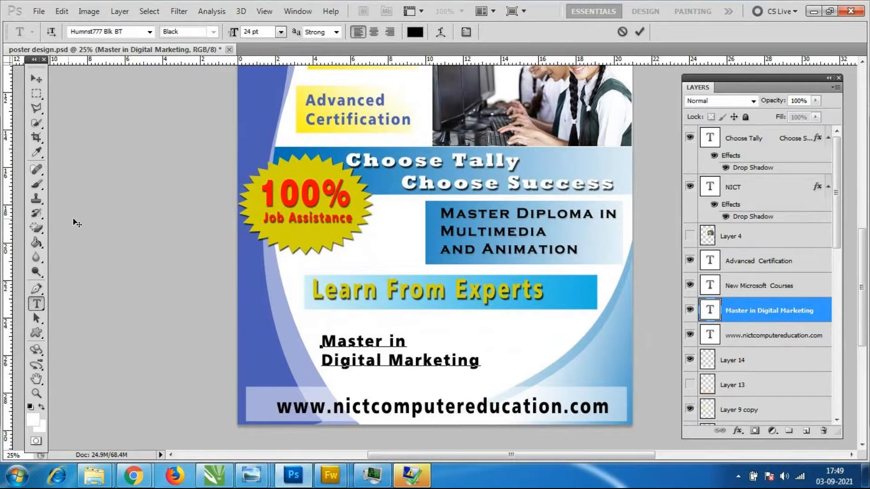
click(36, 79)
drag(389, 351, 461, 342)
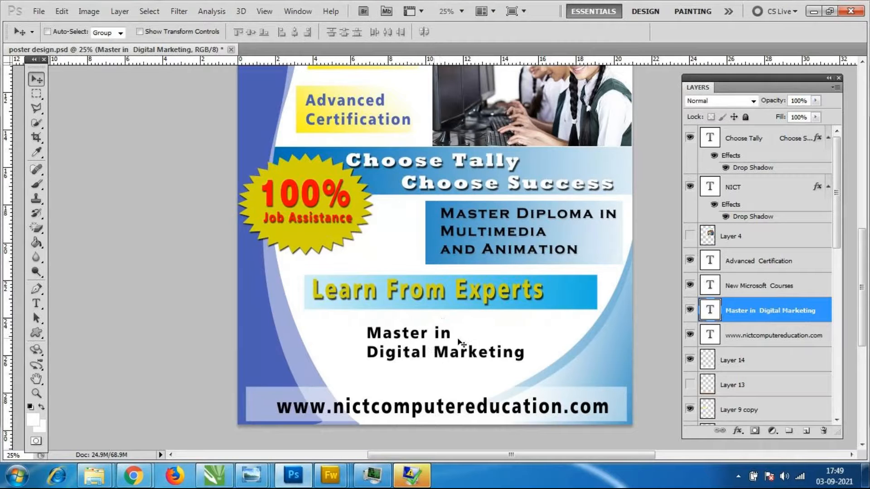
Try Gill Sans Ultra Bold on the two-line "Master in Digital Marketing" text, and set its font to Geometr415 Blk BT.
double_click(709, 310)
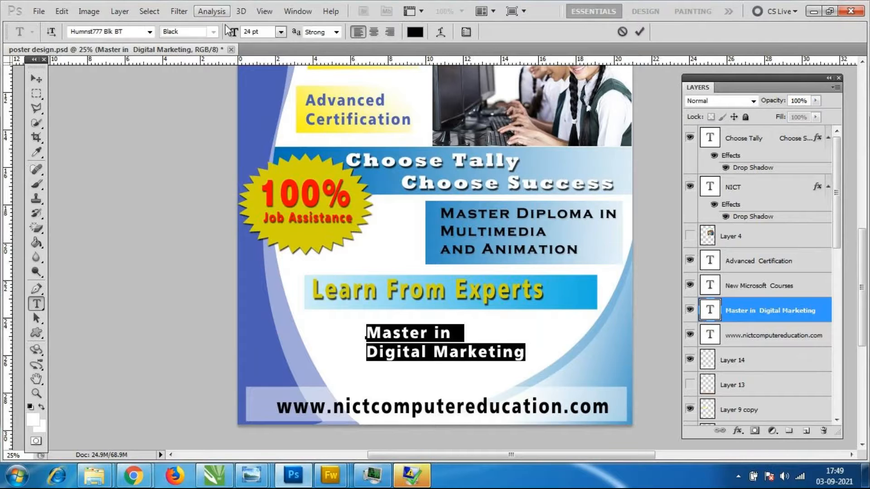
click(149, 31)
scroll(205, 149, up, 8)
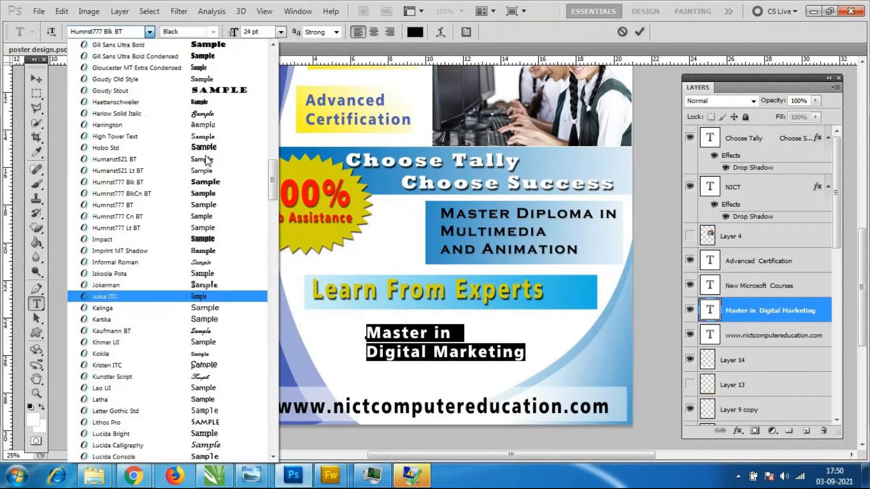
click(193, 182)
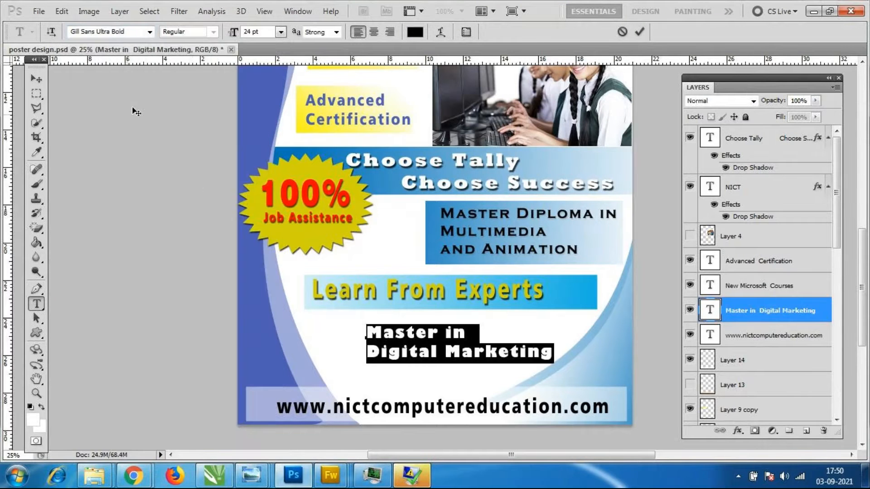
click(149, 32)
scroll(187, 217, up, 10)
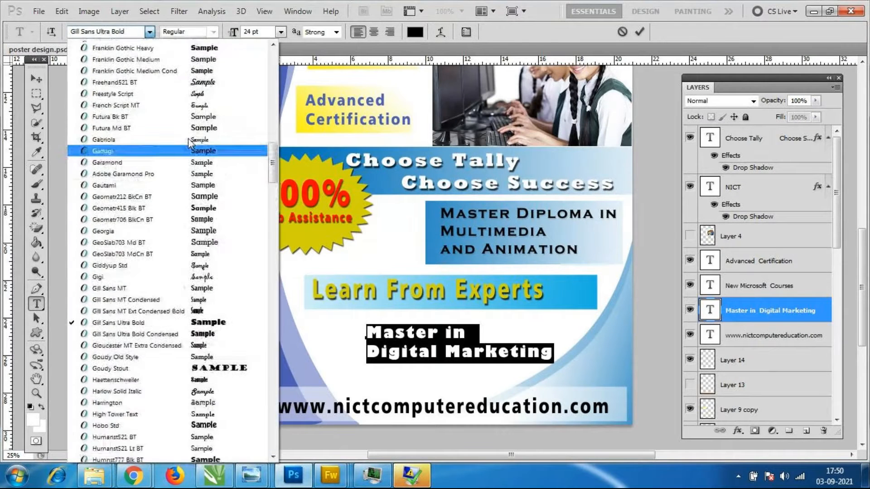
click(209, 274)
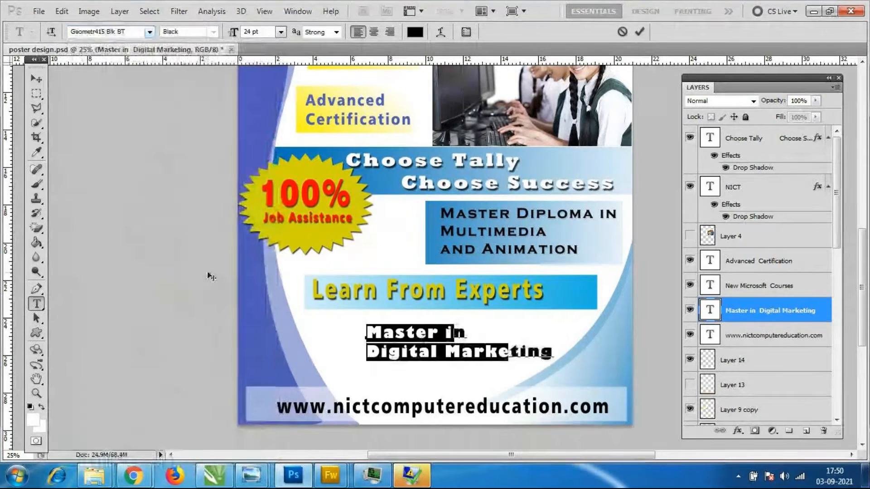
click(36, 79)
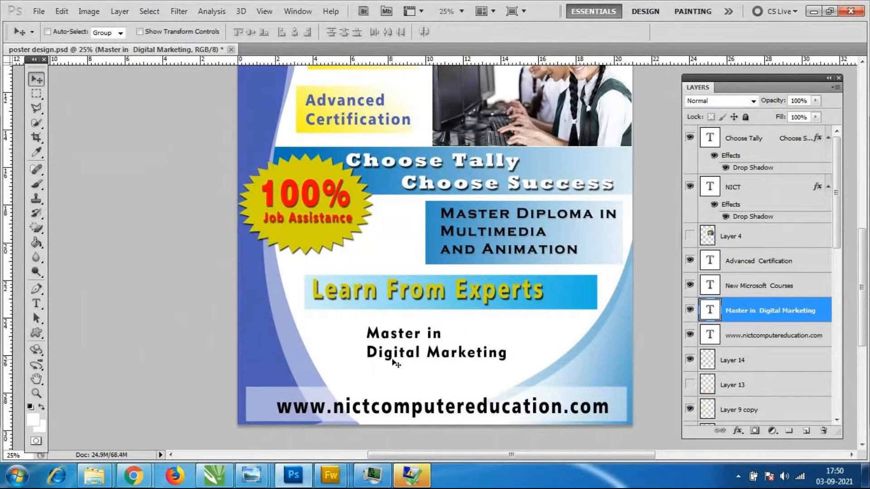
Nudge the "Master in Digital Marketing" text to the left and scale it up proportionally to about 128%.
drag(418, 341, 404, 342)
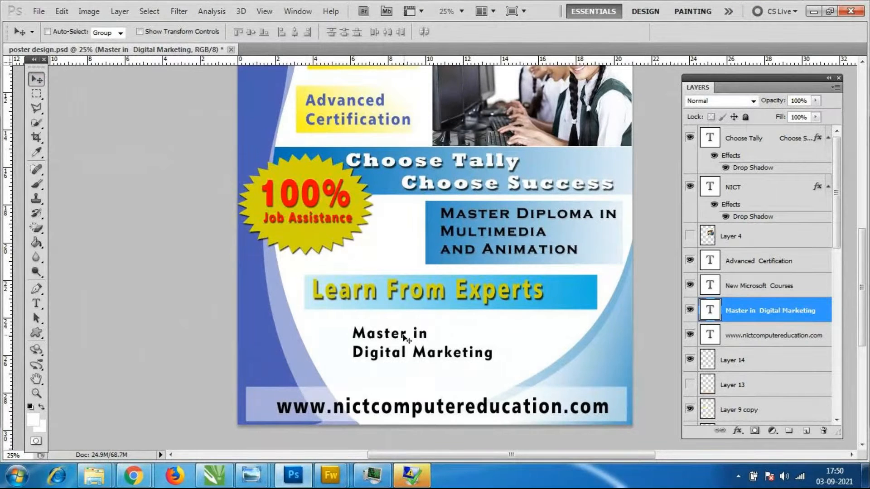
key(ctrl+t)
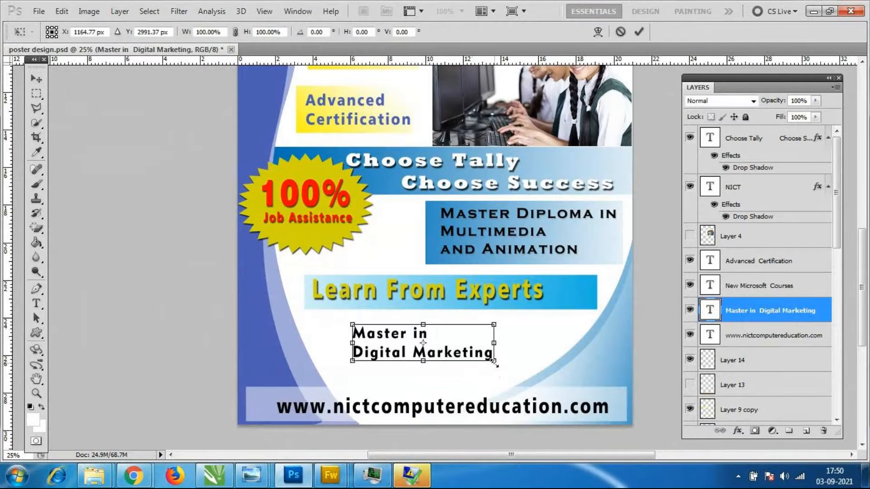
drag(494, 361, 515, 367)
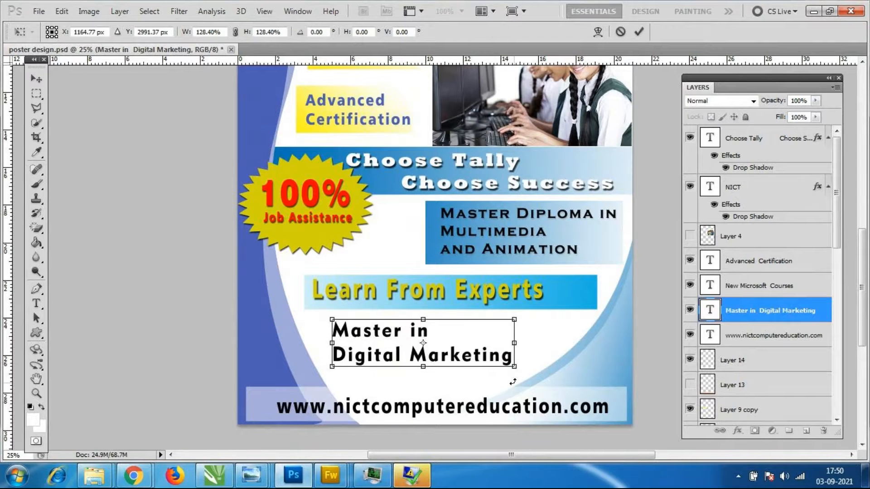
key(Return)
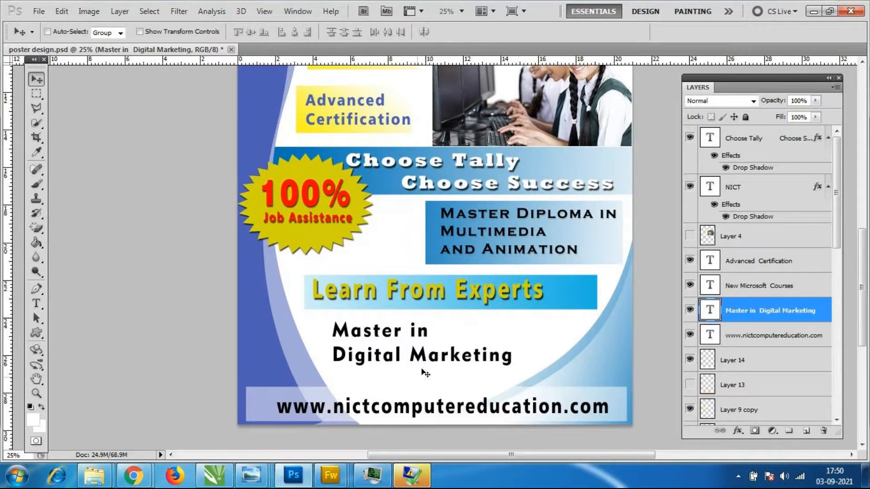
Draw a wide elliptical selection around the "Master in Digital Marketing" text and add a new layer for it.
click(36, 94)
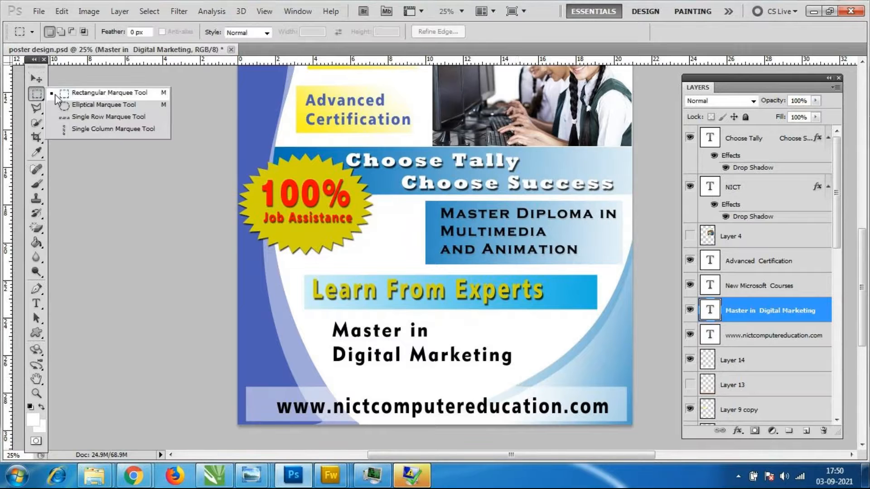
click(91, 105)
drag(316, 321, 542, 383)
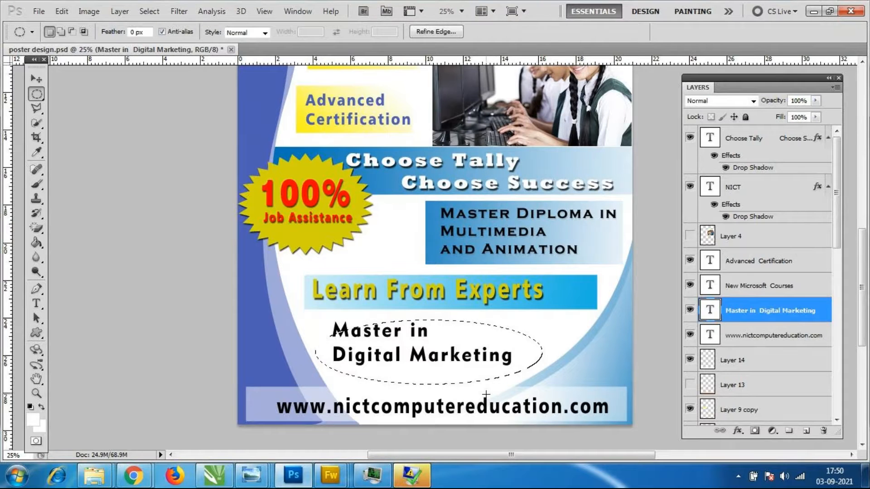
click(805, 431)
right_click(44, 98)
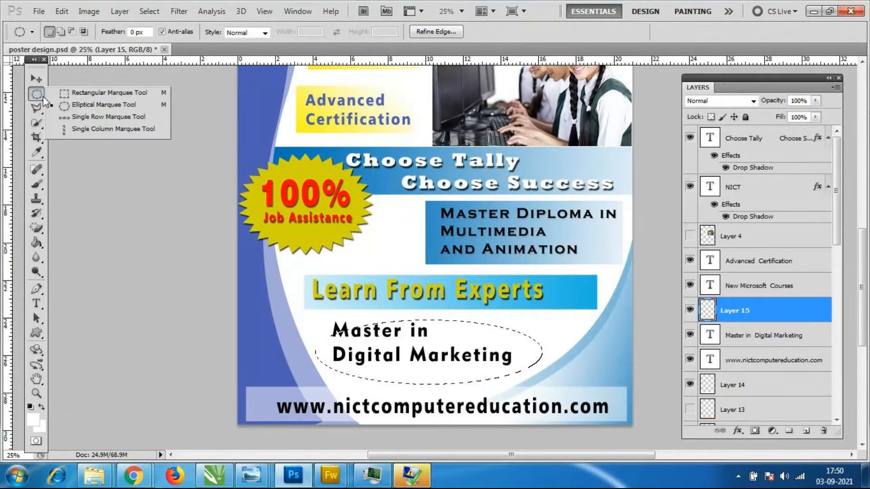
Fill the elliptical selection with the Light Brown linear gradient, running from white at upper left to brown at lower right, and deselect.
click(37, 244)
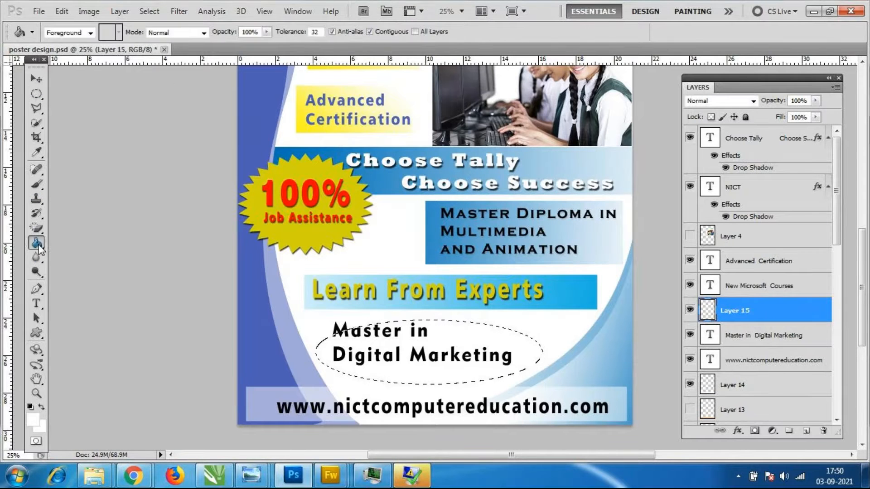
right_click(39, 246)
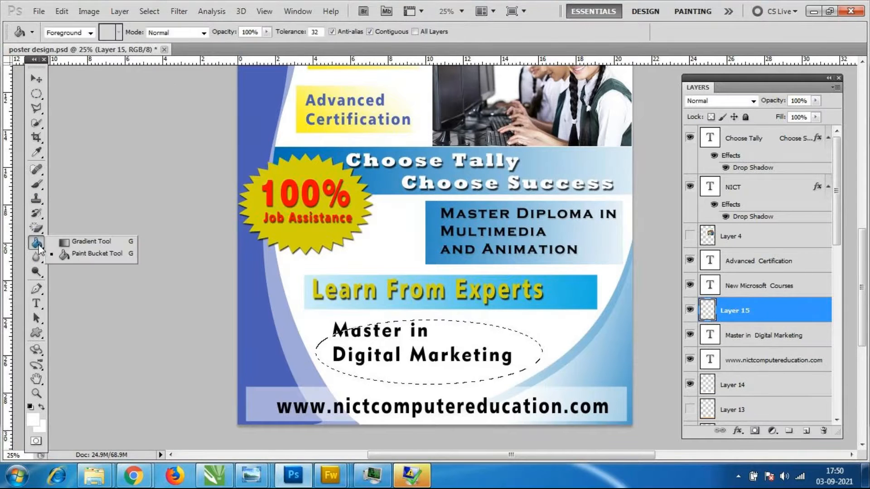
click(91, 242)
click(93, 33)
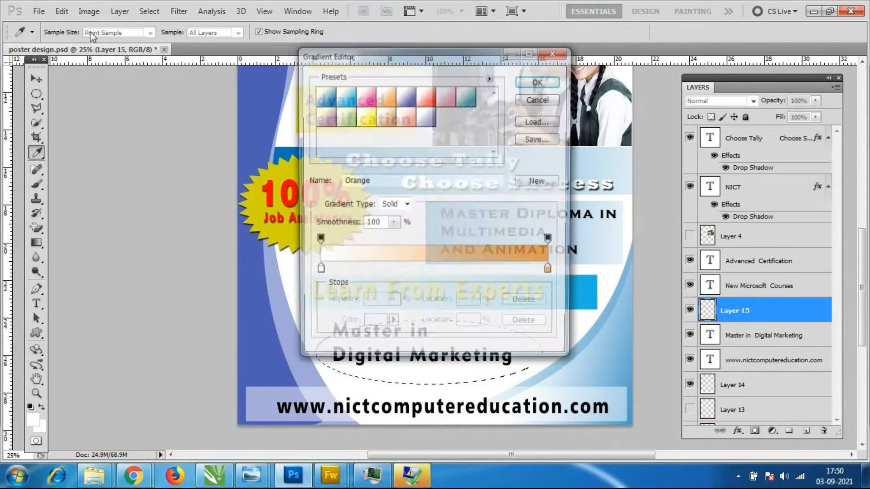
click(386, 117)
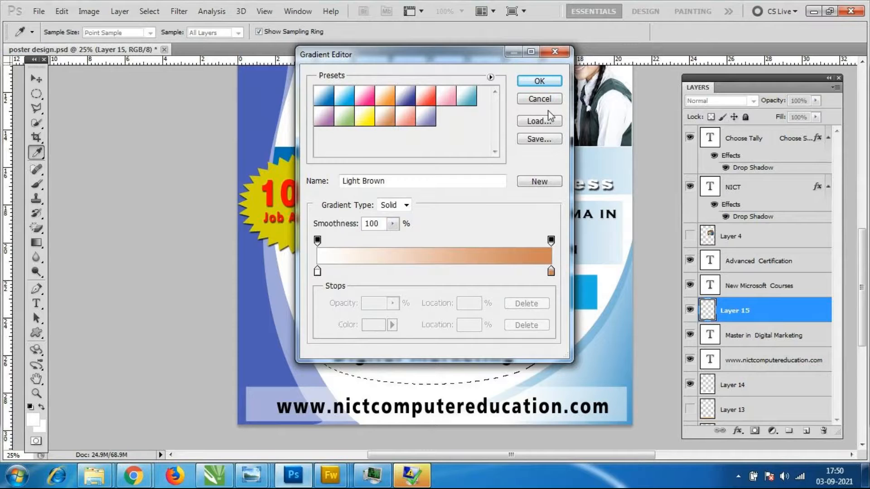
click(550, 84)
drag(400, 303, 448, 345)
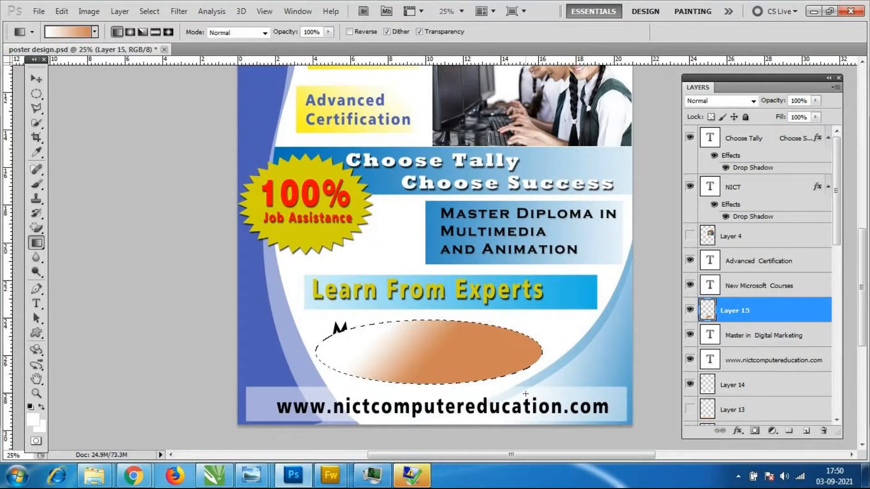
drag(358, 324, 526, 394)
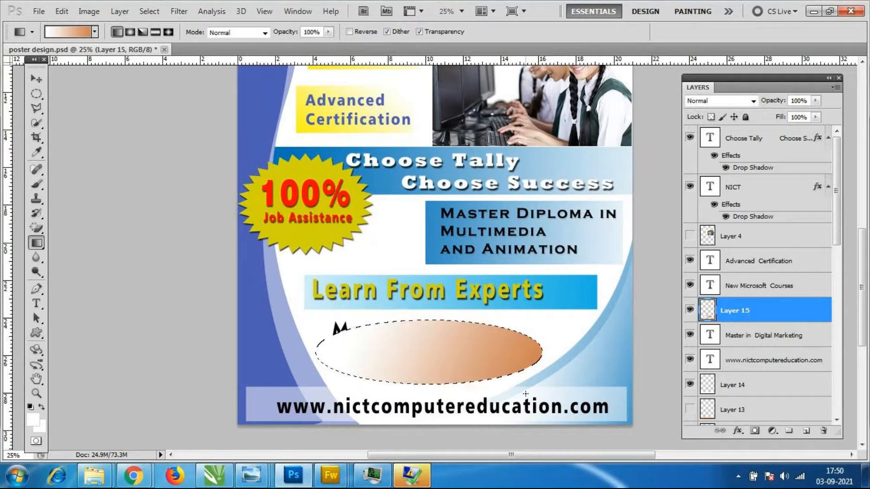
key(ctrl+d)
Place the brown ellipse layer behind the "Master in Digital Marketing" text and nudge the ellipse slightly right and up.
drag(754, 314, 749, 354)
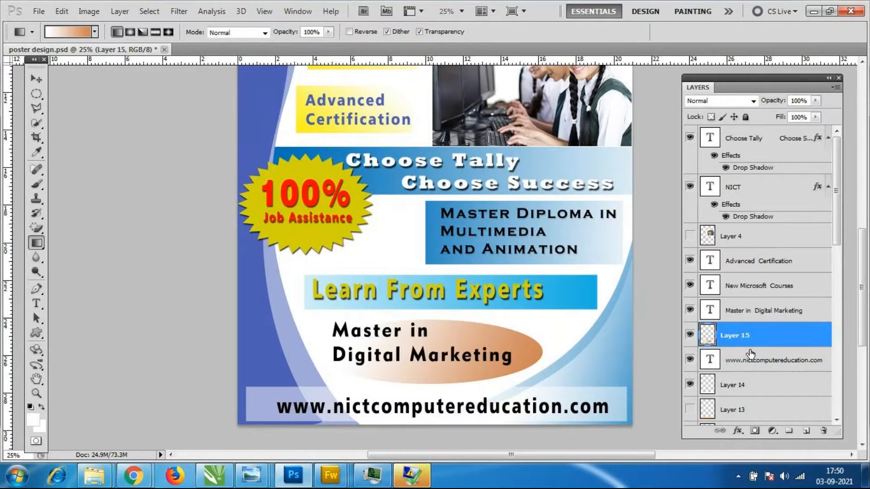
key(v)
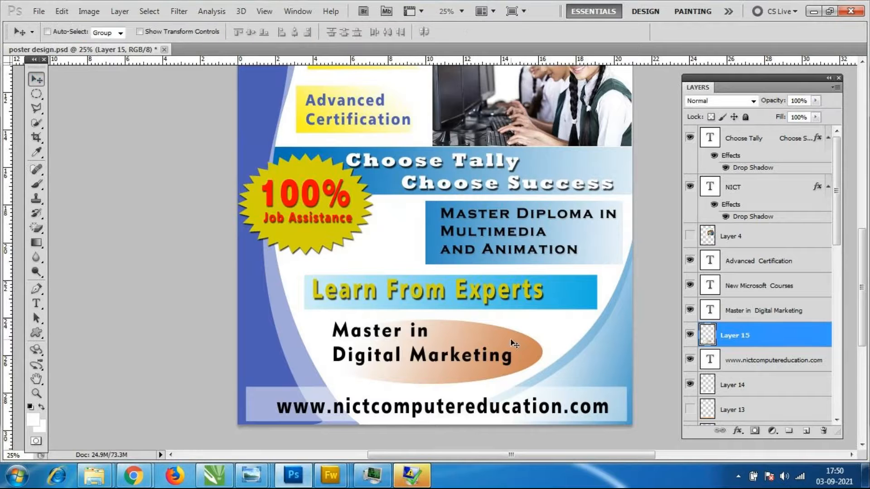
mouse_move(509, 339)
mouse_down()
mouse_move(496, 334)
mouse_move(519, 334)
mouse_up()
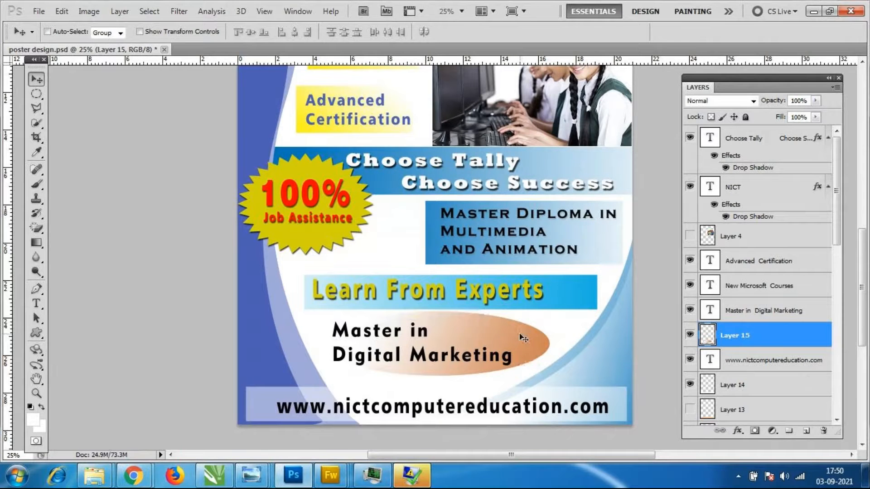
Move the "Master in Digital Marketing" text right onto the ellipse and scale it down proportionally to about 84%.
click(773, 312)
drag(449, 355, 469, 354)
key(ctrl+t)
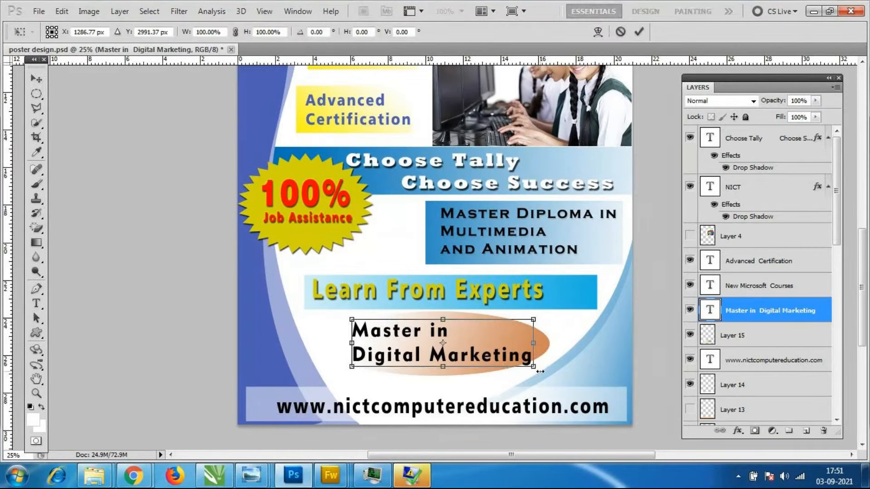
drag(535, 370, 520, 361)
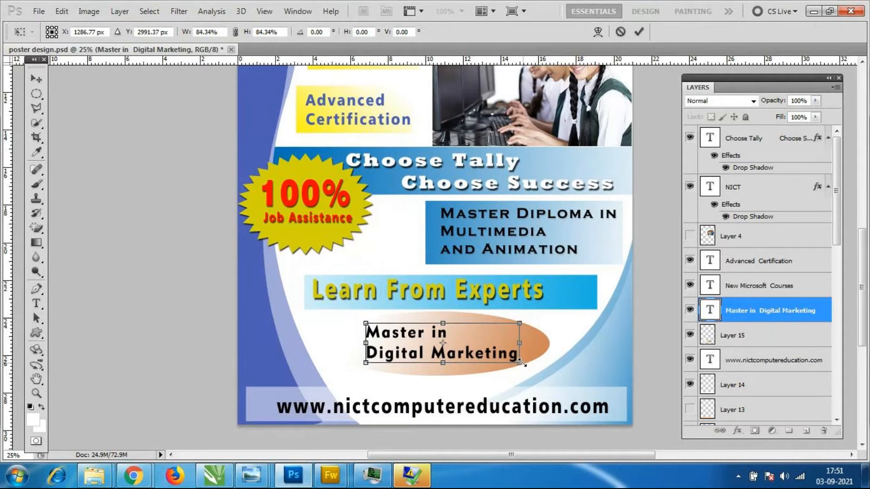
key(Return)
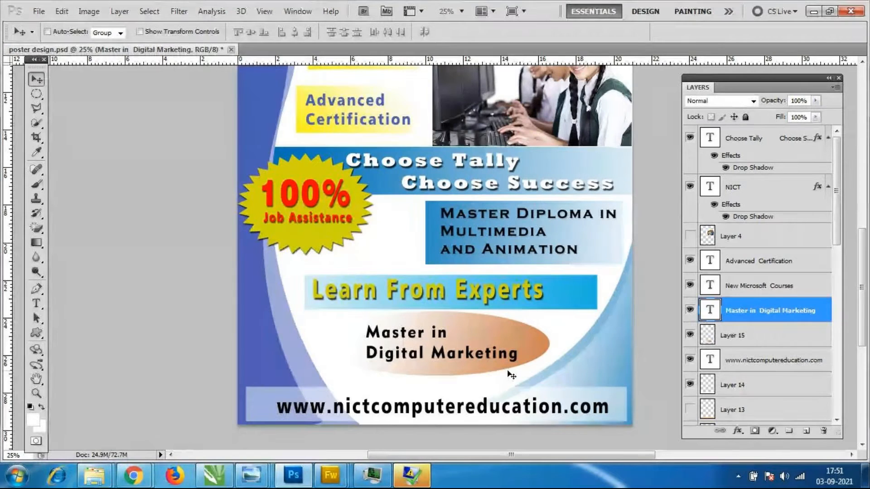
Select the ellipse's outline, redraw its Light Brown gradient so brown on the left fades to white on the right, and deselect.
click(734, 338)
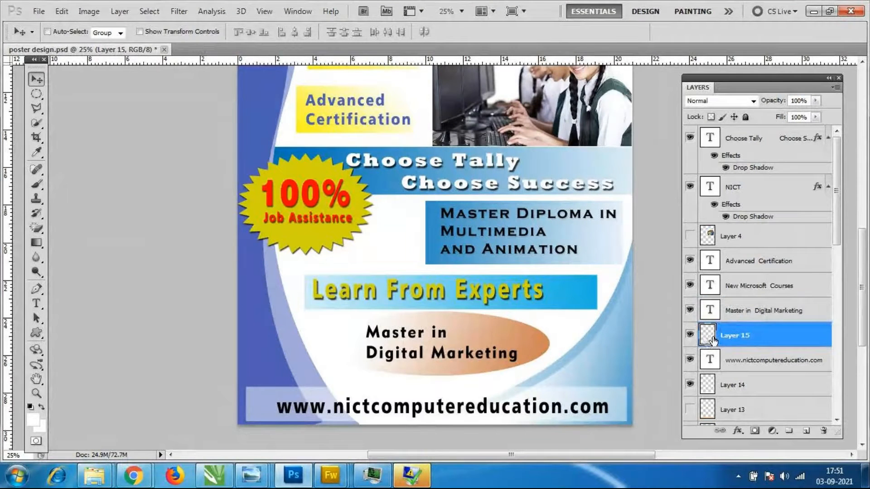
ctrl+click(708, 338)
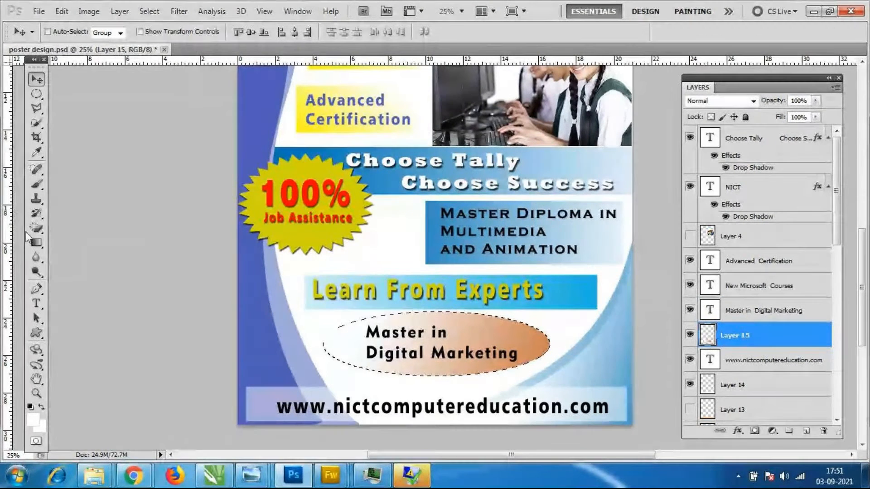
key(g)
drag(627, 320, 323, 351)
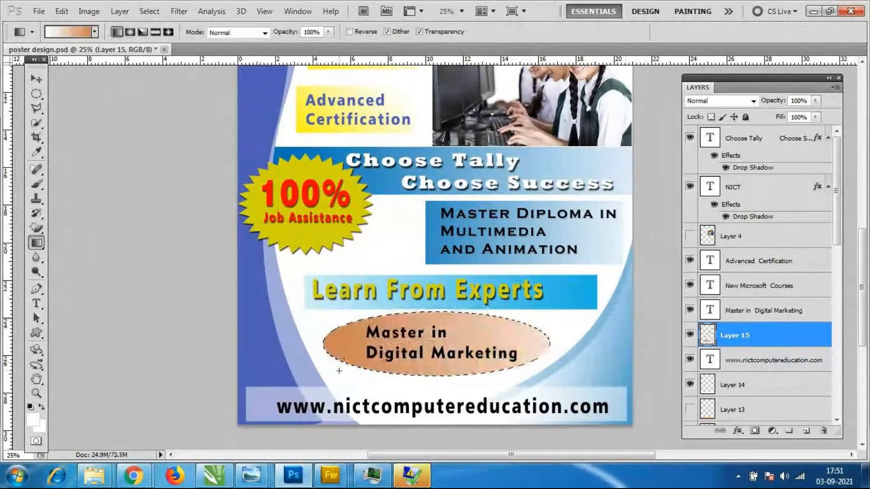
drag(622, 329, 322, 354)
drag(670, 316, 371, 381)
drag(504, 320, 467, 379)
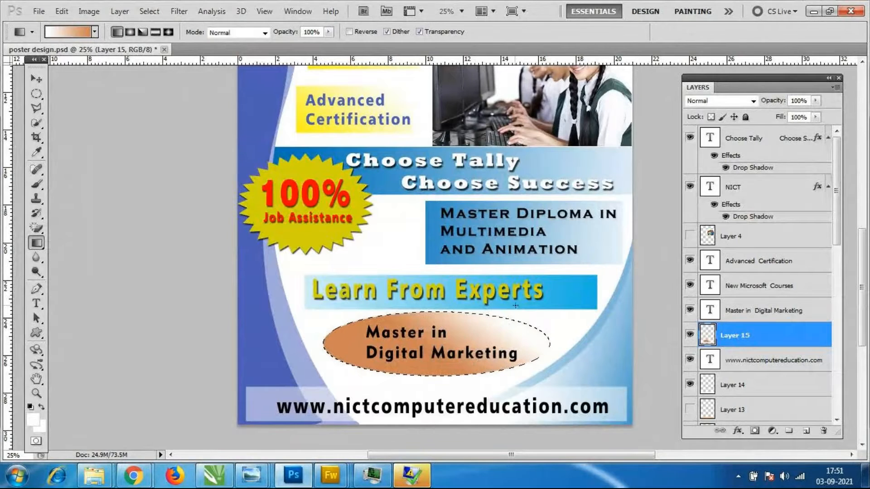
drag(516, 307, 413, 400)
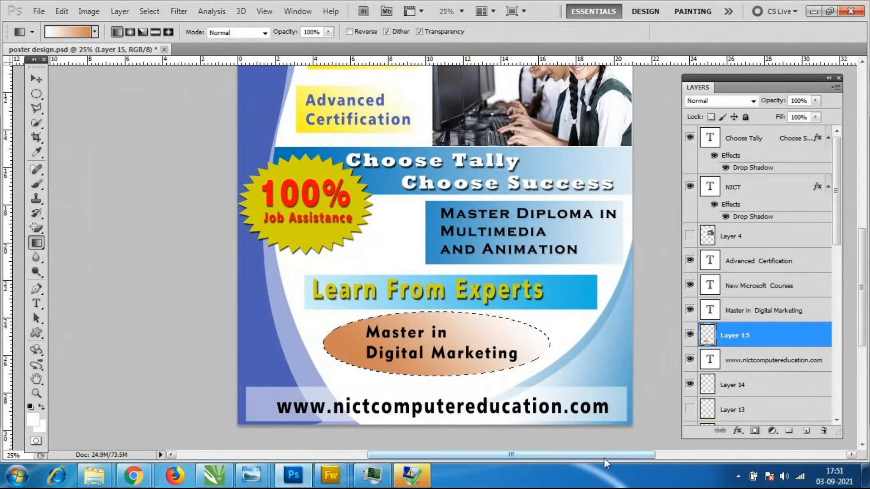
key(ctrl+d)
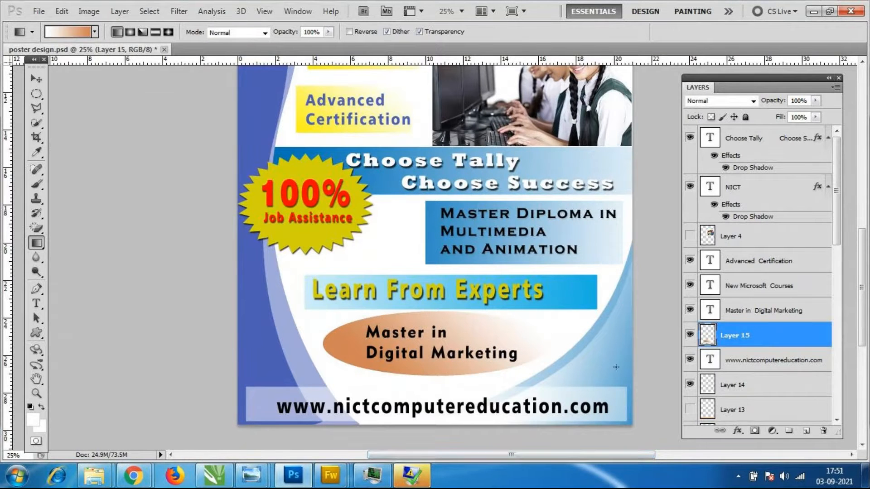
key(v)
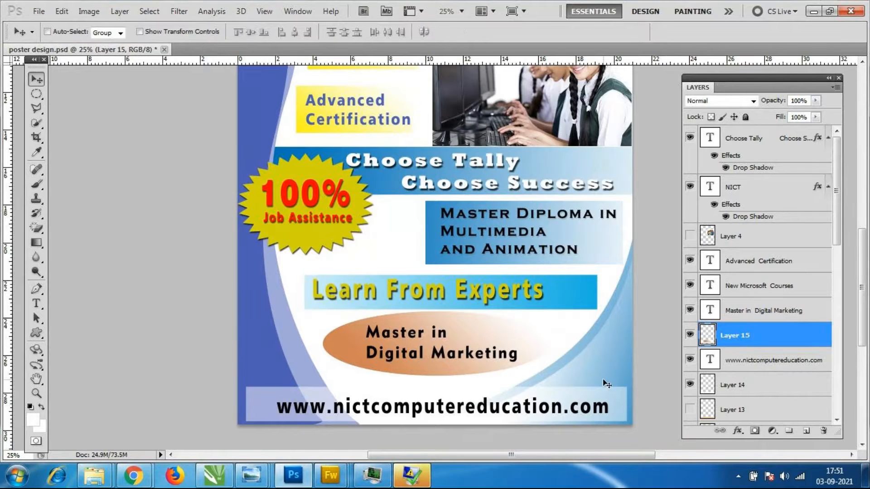
key(ctrl+minus)
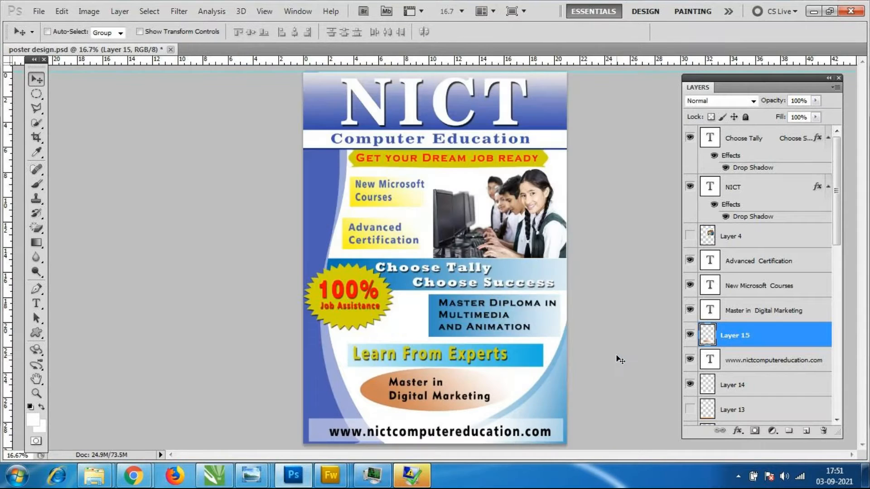